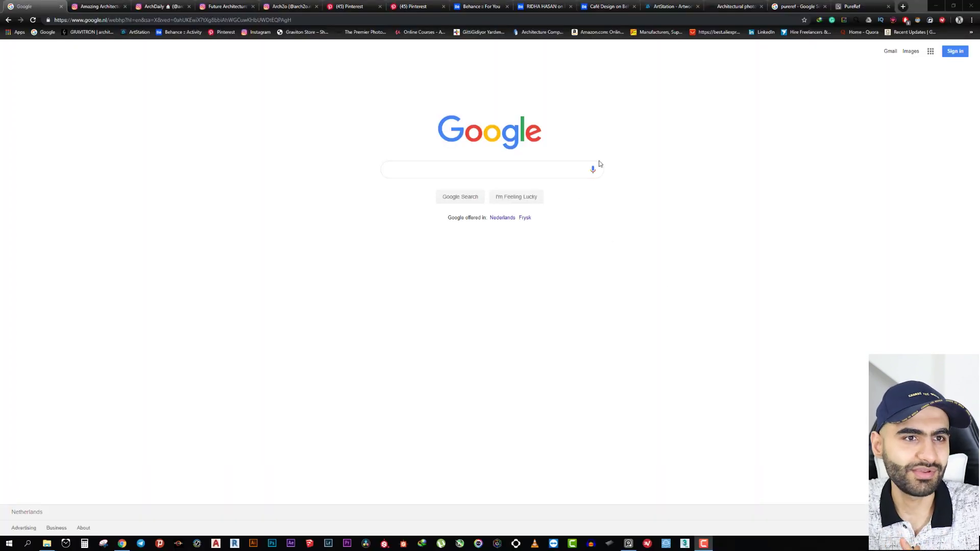
Drag the wooden model render jpg from the Desktop into Google Images to reverse-search it
left_click(911, 52)
left_click(48, 544)
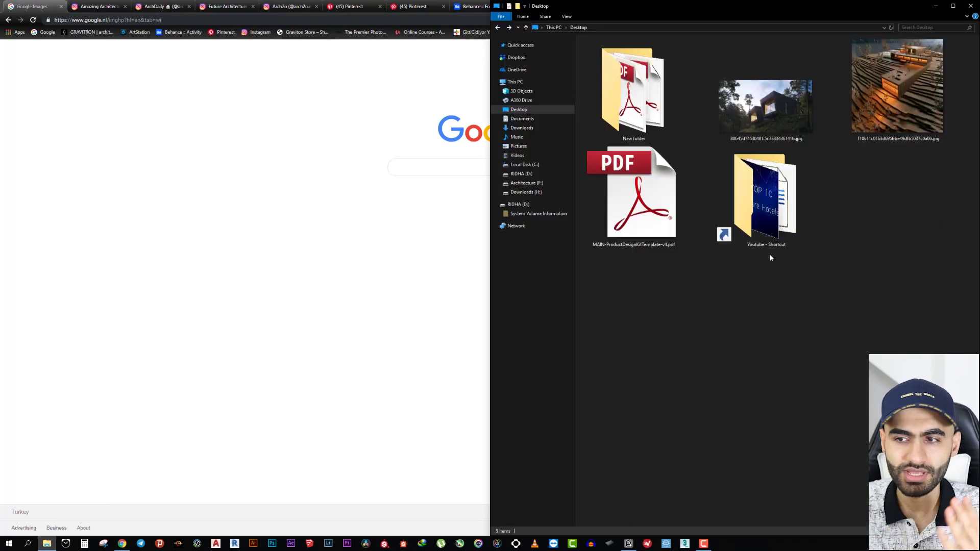
left_click_drag(491, 305, 686, 305)
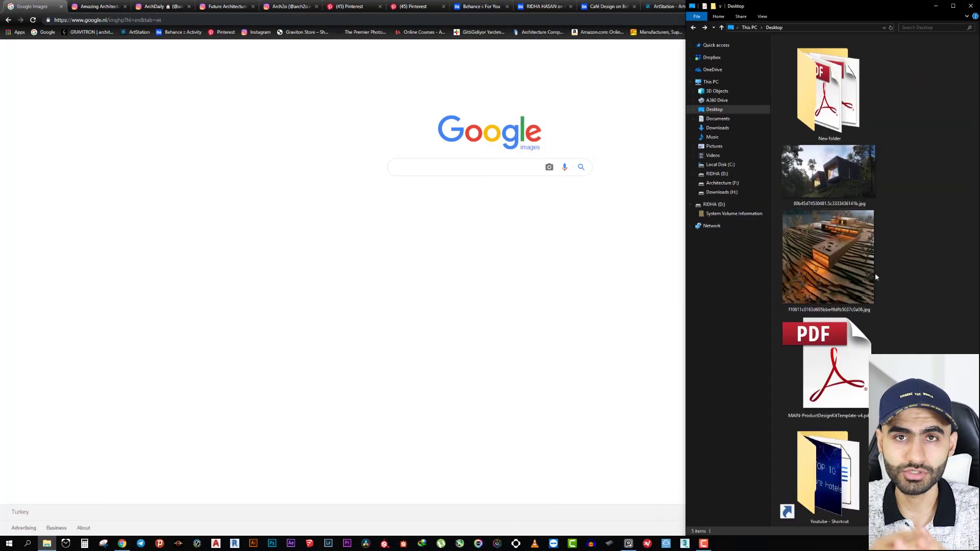
mouse_move(827, 255)
left_mouse_down()
mouse_move(544, 163)
mouse_move(464, 191)
left_mouse_up()
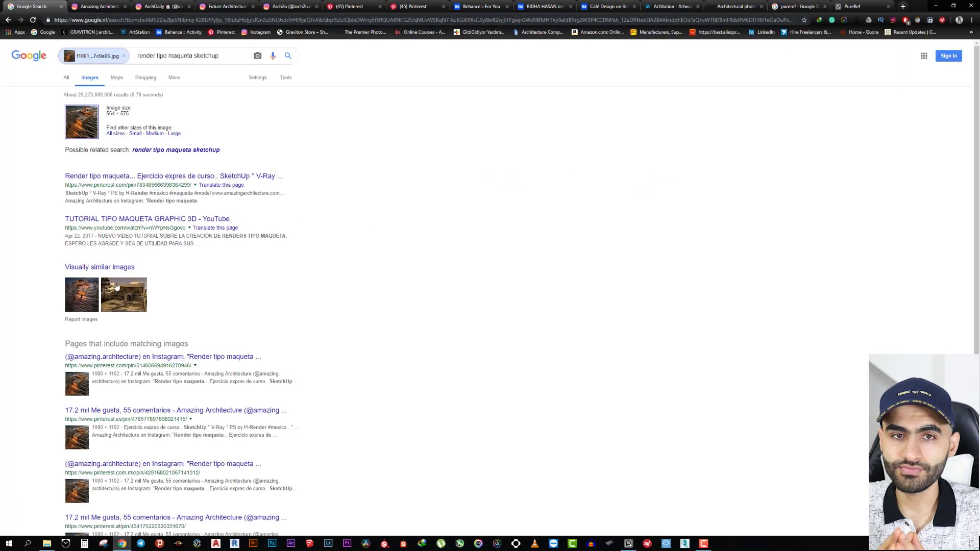
left_click(110, 134)
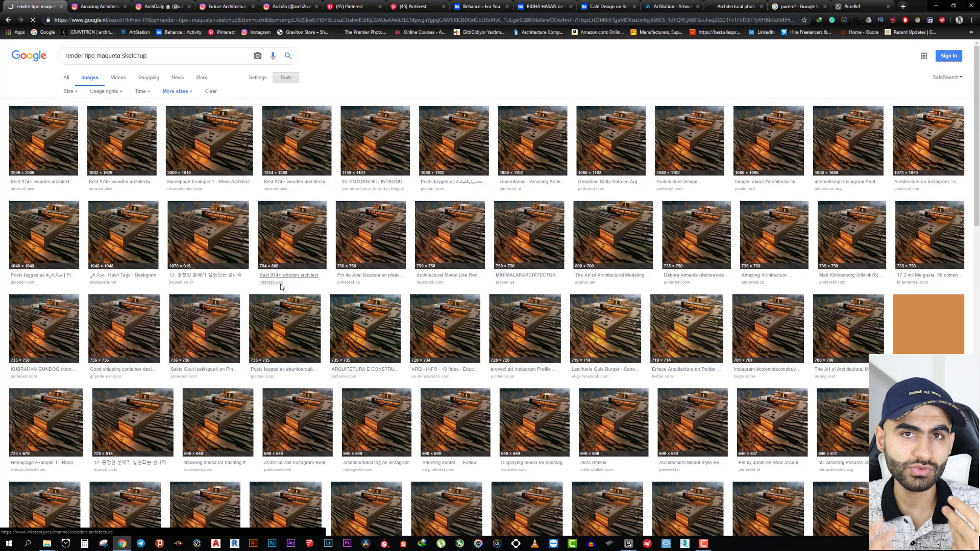
key("alt+Left")
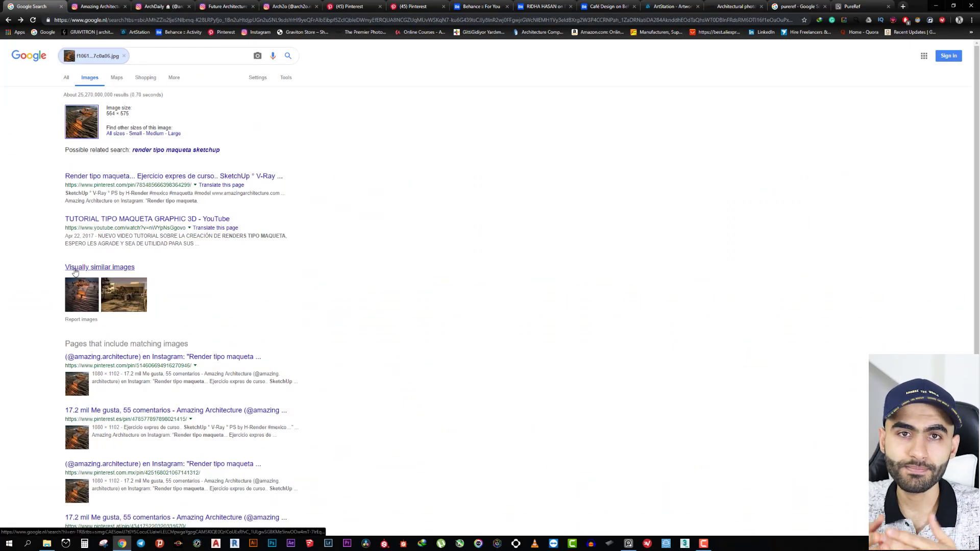
left_click(75, 272)
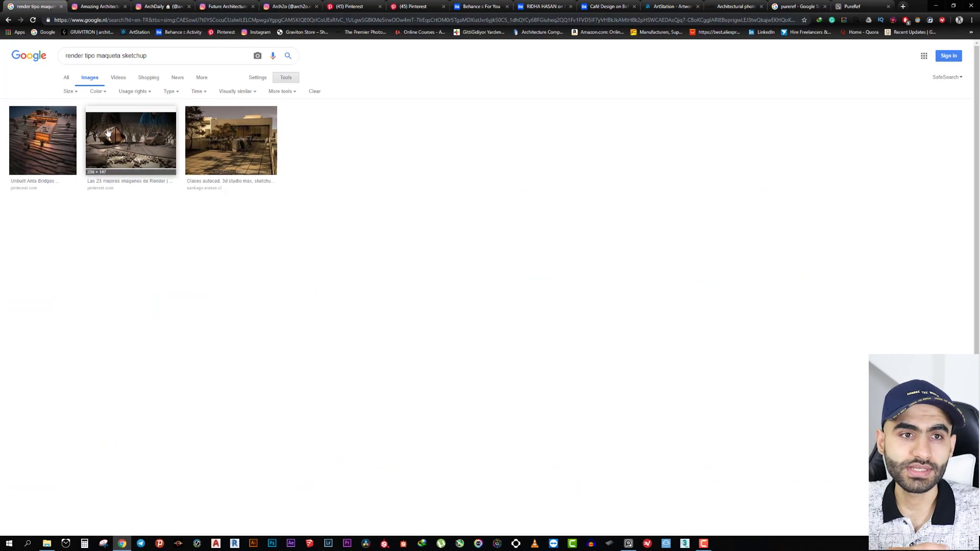
key("alt+Left")
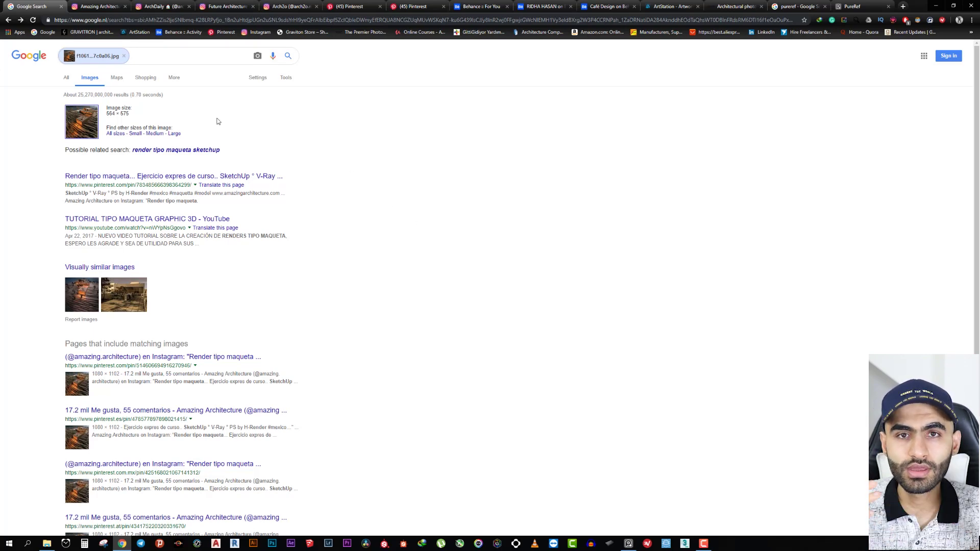
left_click(88, 8)
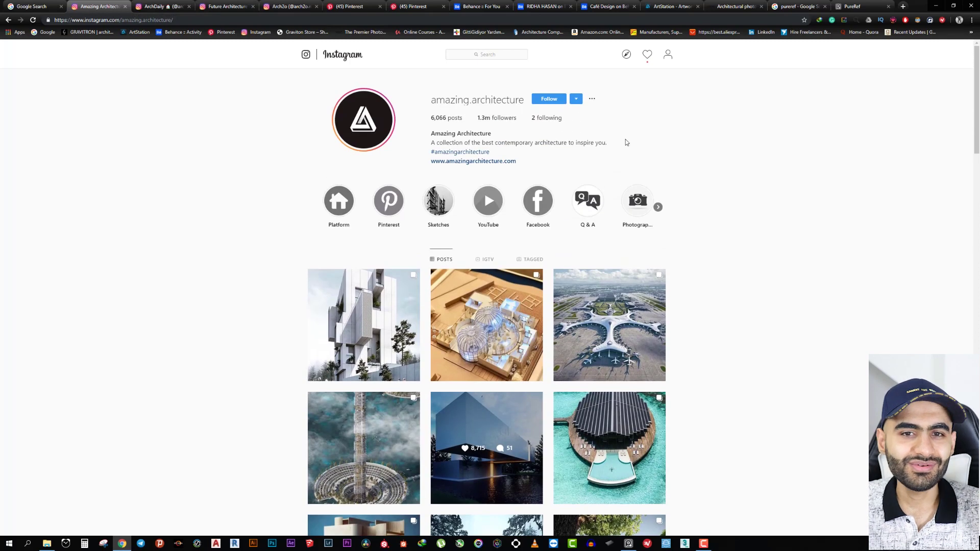
Scroll down through the amazing.architecture post grid and back up, then switch to ArchDaily's profile
scroll(786, 186, "down", 3)
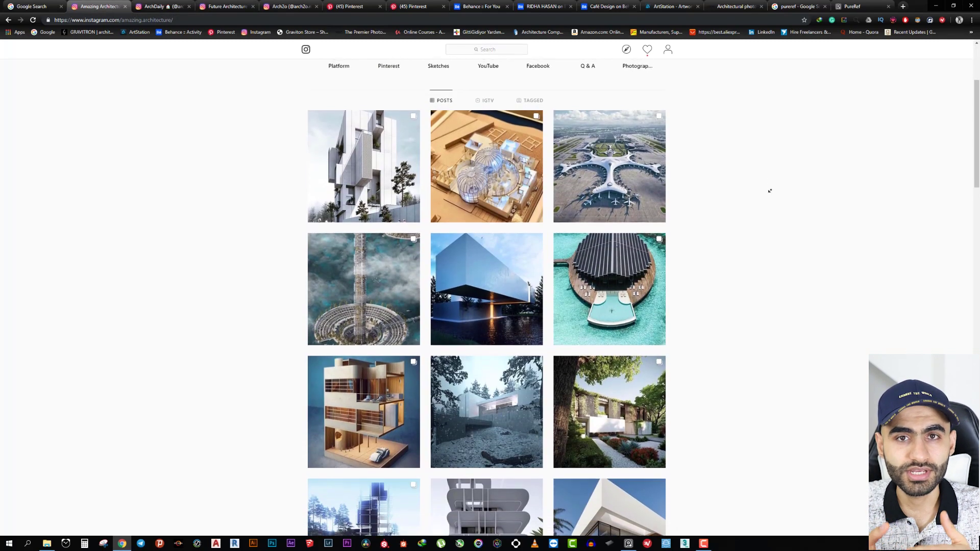
scroll(500, 240, "down", 3)
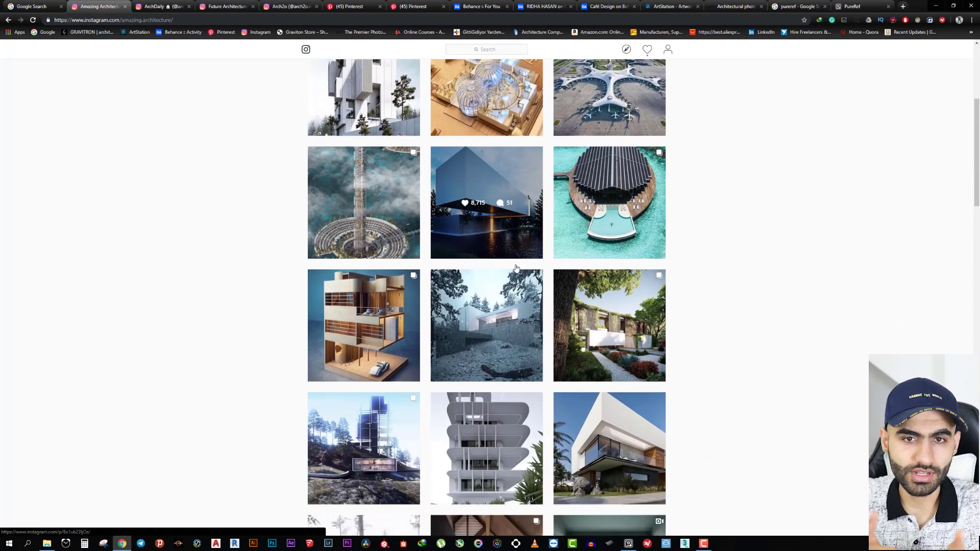
scroll(510, 255, "down", 3)
scroll(515, 268, "down", 3)
scroll(526, 163, "down", 3)
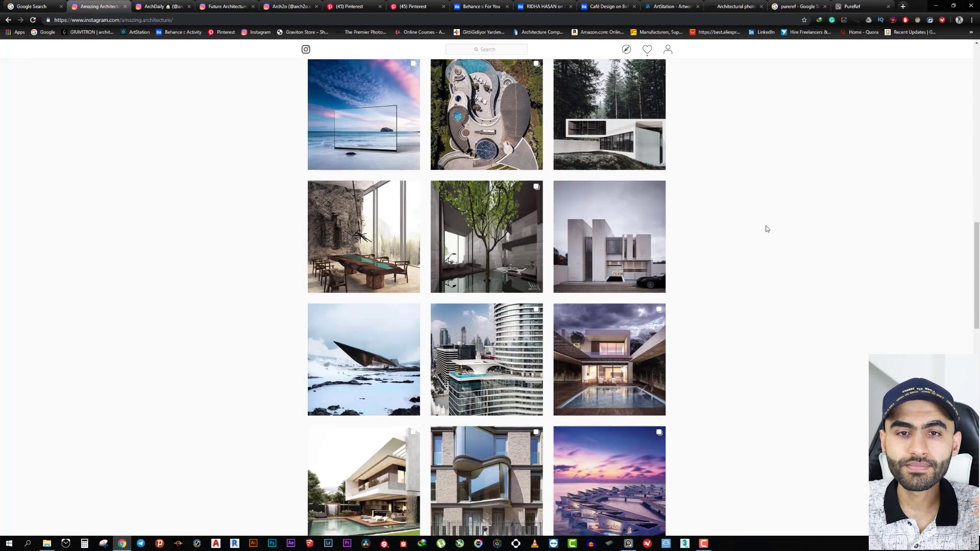
scroll(766, 229, "down", 2)
scroll(766, 229, "down", 2)
scroll(750, 255, "down", 2)
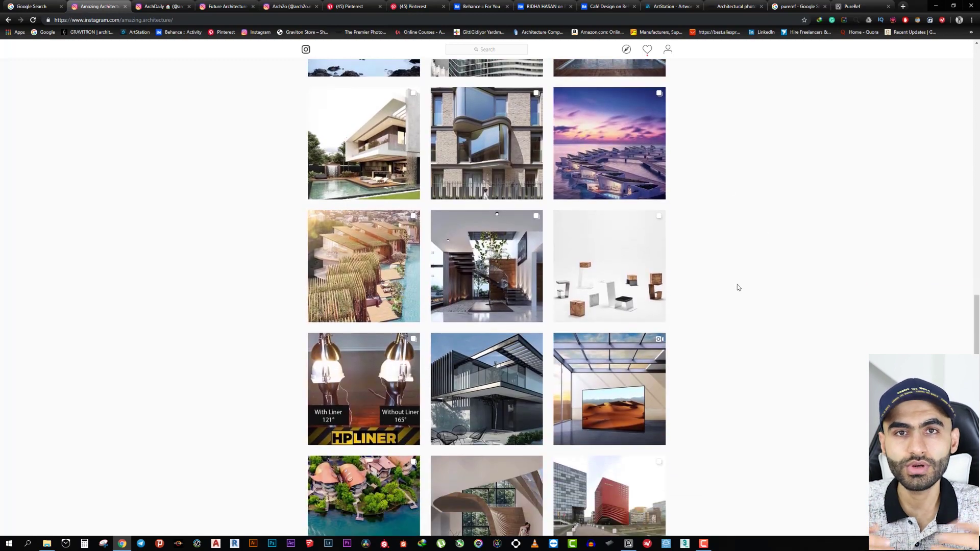
scroll(791, 260, "down", 2)
scroll(802, 281, "down", 1)
scroll(803, 281, "down", 2)
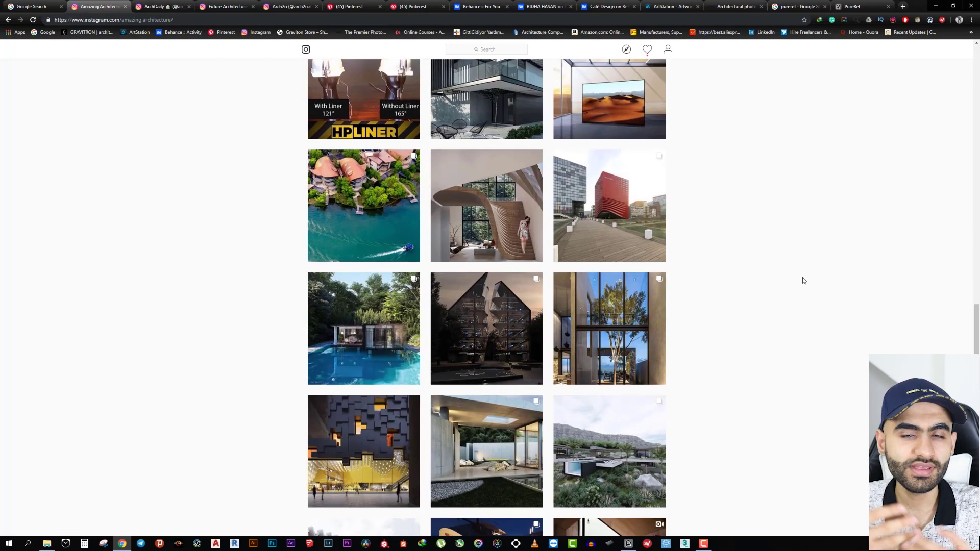
scroll(785, 289, "down", 2)
scroll(783, 286, "down", 3)
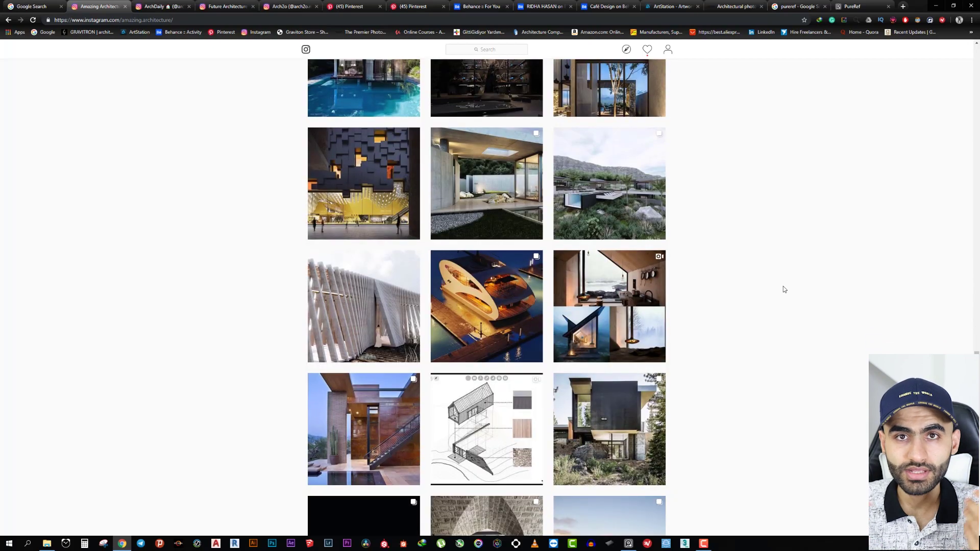
scroll(787, 287, "up", 3)
scroll(781, 265, "up", 1)
scroll(768, 255, "up", 3)
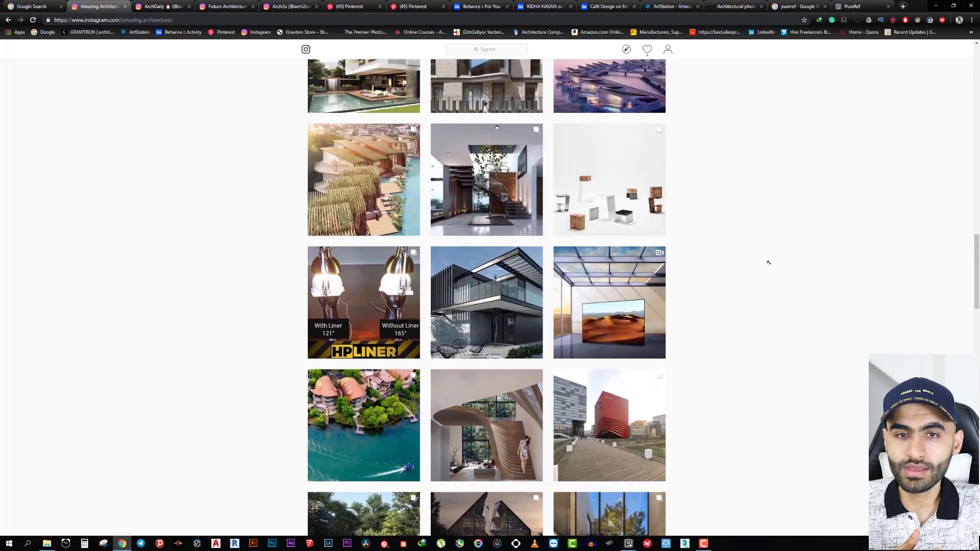
scroll(765, 250, "up", 2)
scroll(768, 255, "down", 4)
scroll(773, 204, "up", 5)
scroll(775, 153, "up", 5)
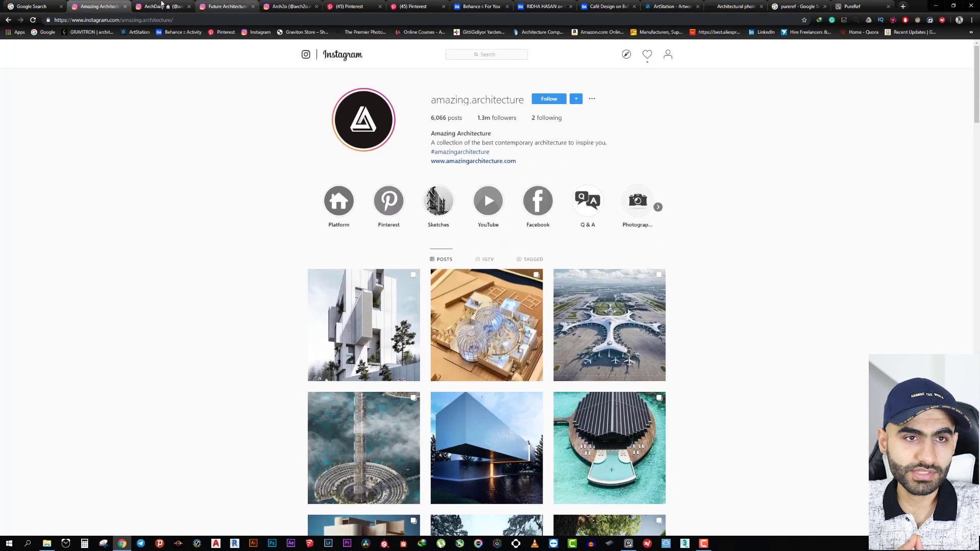
key("ctrl+Tab")
Scroll down through the ArchDaily Instagram post grid and back up
scroll(771, 307, "down", 2)
scroll(771, 308, "down", 2)
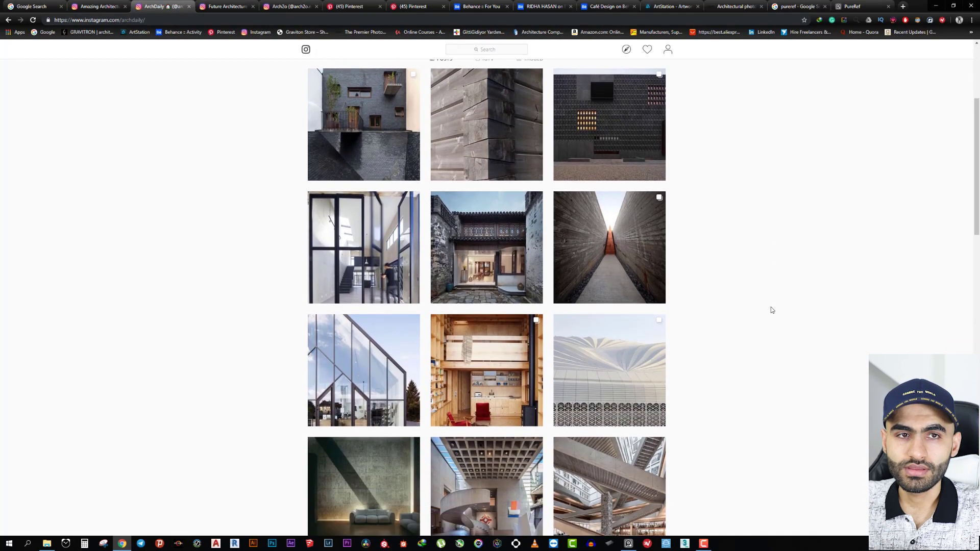
scroll(771, 308, "down", 2)
scroll(771, 308, "down", 3)
scroll(771, 308, "down", 1)
scroll(772, 308, "down", 3)
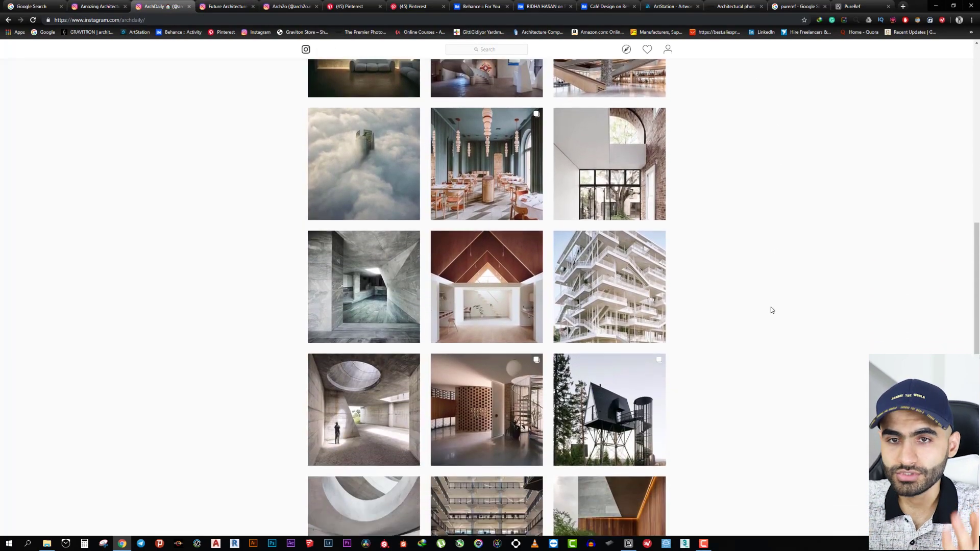
scroll(772, 308, "down", 1)
scroll(776, 314, "down", 4)
scroll(778, 317, "up", 1)
scroll(776, 305, "up", 10)
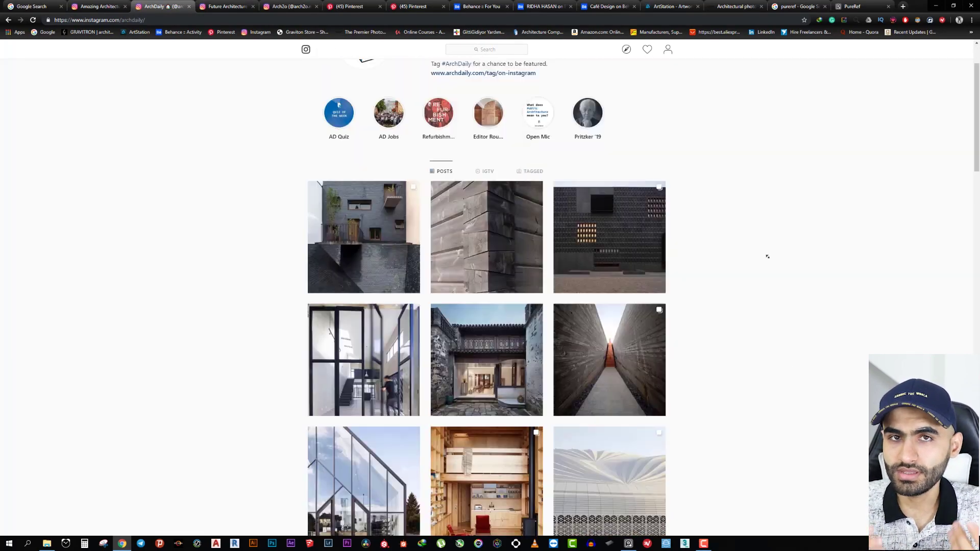
scroll(766, 257, "up", 2)
On future.architects_, preview the Gol Afshan residence post and close it
key("ctrl+Tab")
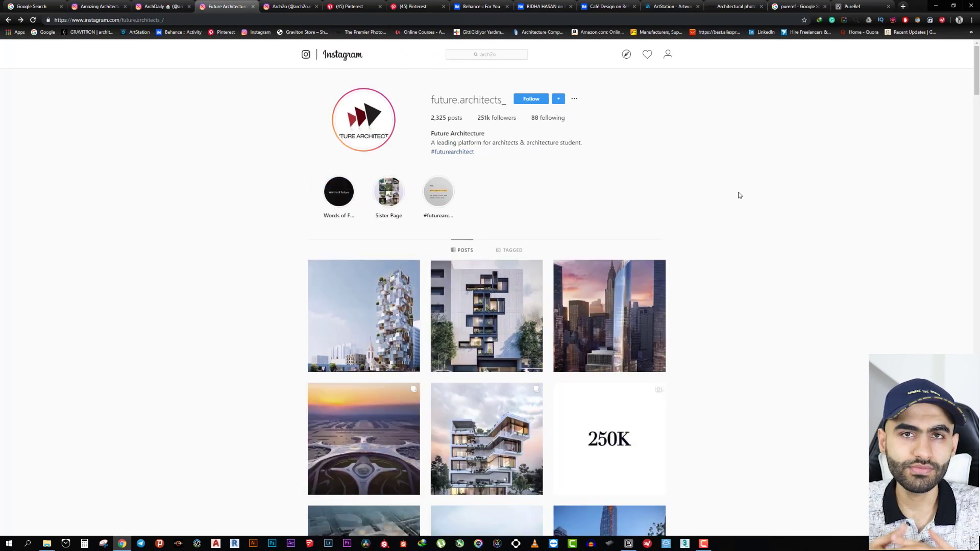
scroll(739, 195, "down", 2)
scroll(740, 195, "down", 3)
scroll(739, 195, "up", 2)
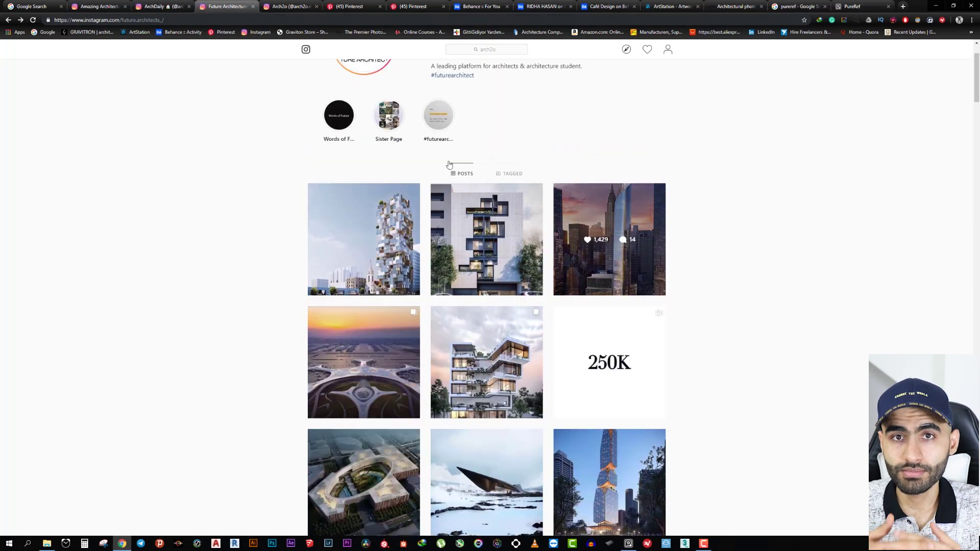
left_click(505, 238)
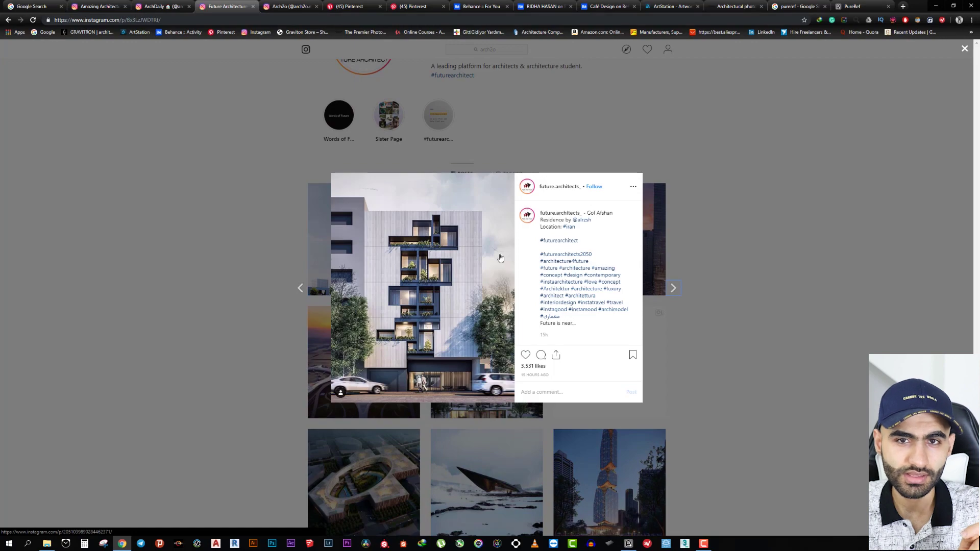
left_click(709, 136)
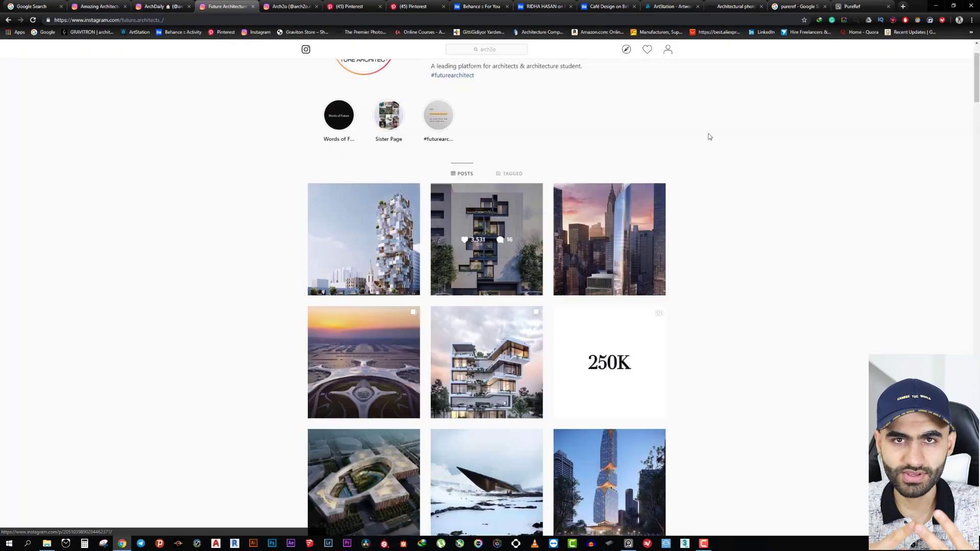
On arch2o.magazine, preview the Z-Line House model post, then go to Pinterest
key("ctrl+Tab")
scroll(603, 262, "up", 1)
scroll(602, 262, "up", 5)
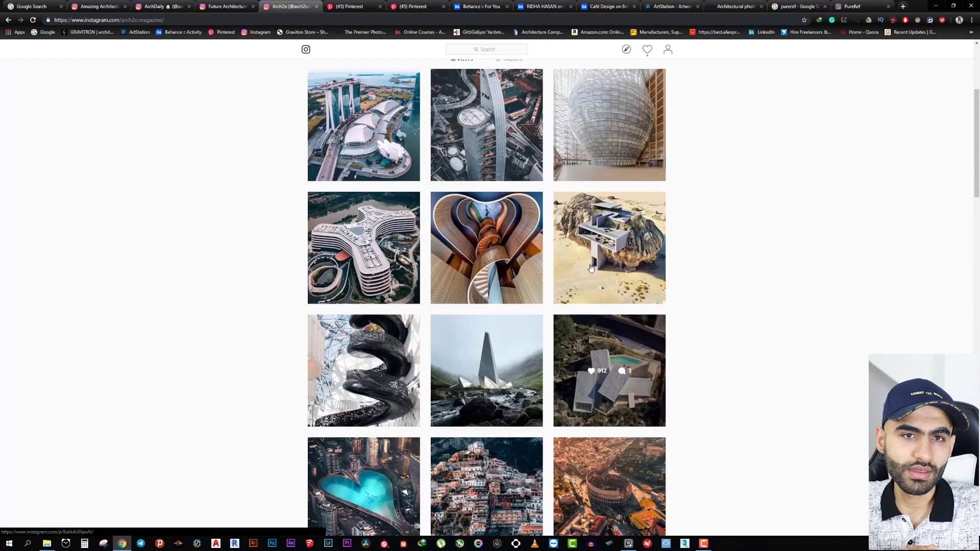
scroll(562, 255, "up", 3)
scroll(484, 240, "down", 1)
scroll(474, 237, "down", 3)
scroll(473, 237, "down", 1)
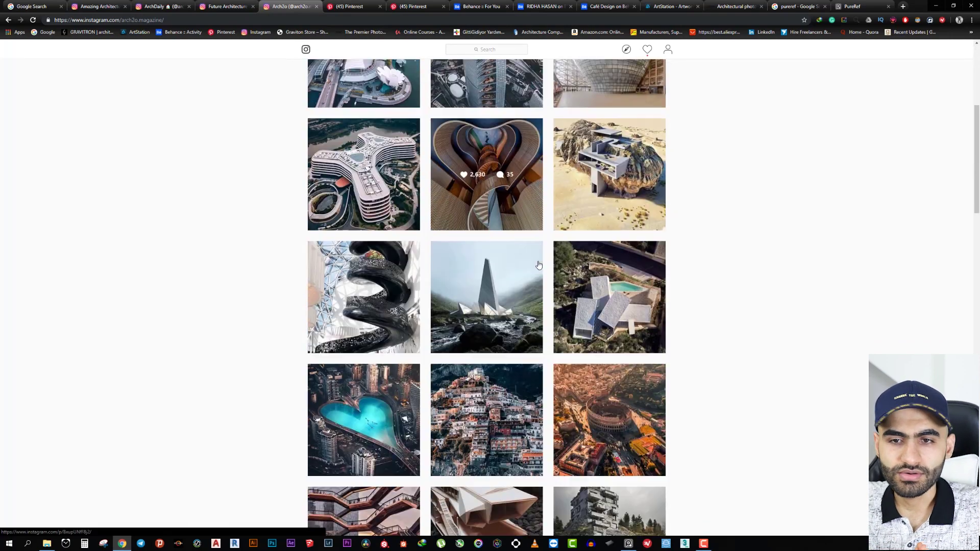
scroll(500, 261, "down", 4)
left_click(524, 284)
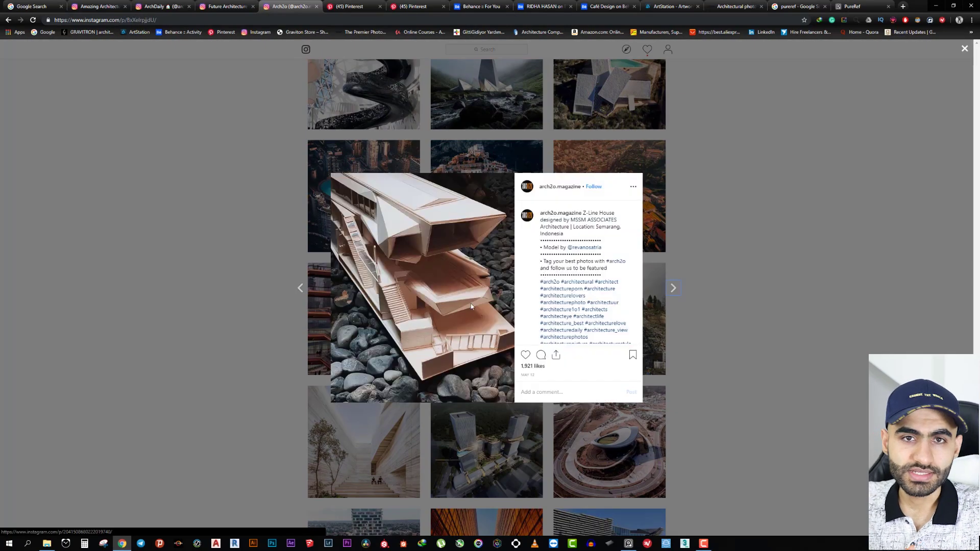
left_click(720, 202)
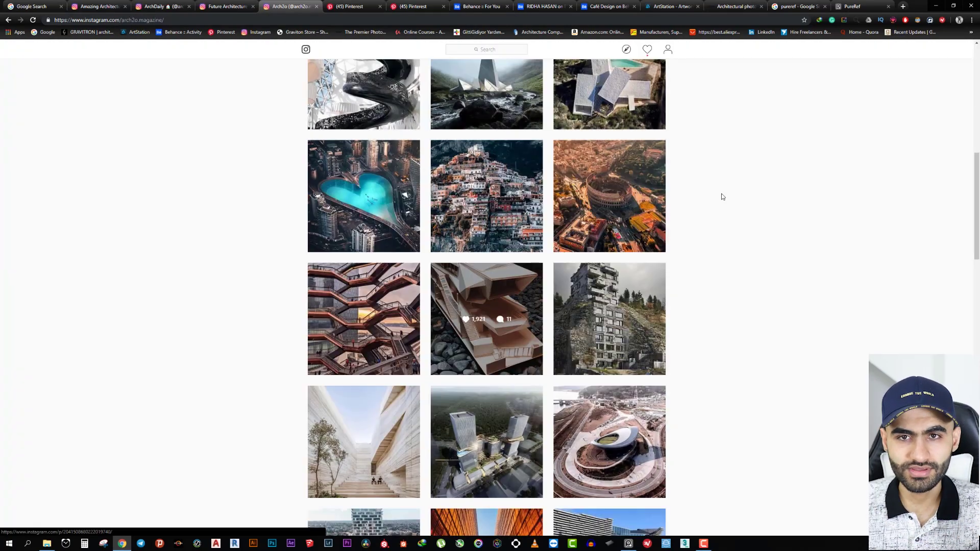
left_click(353, 6)
mouse_move(387, 136)
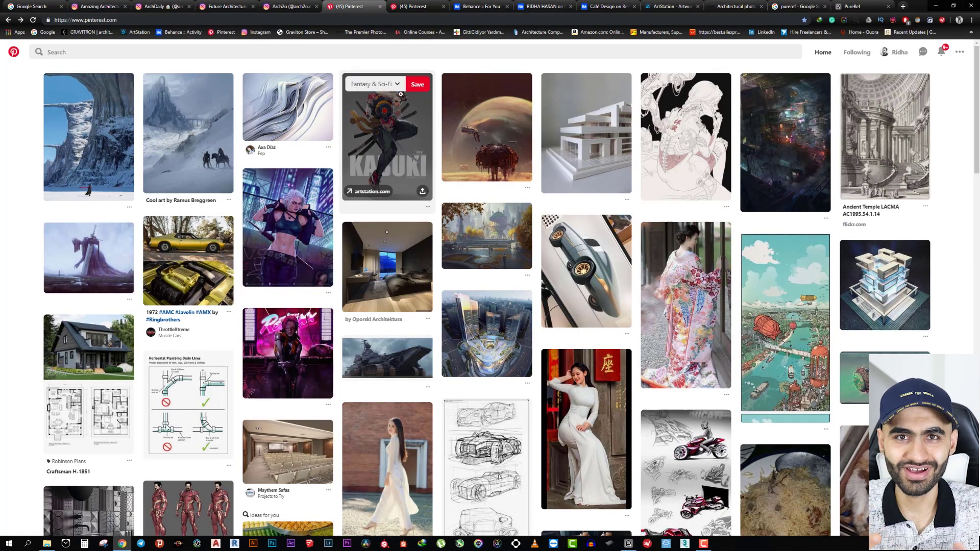
Scroll the Pinterest home feed and open the wavy white sculpture pin
scroll(410, 176, "down", 6)
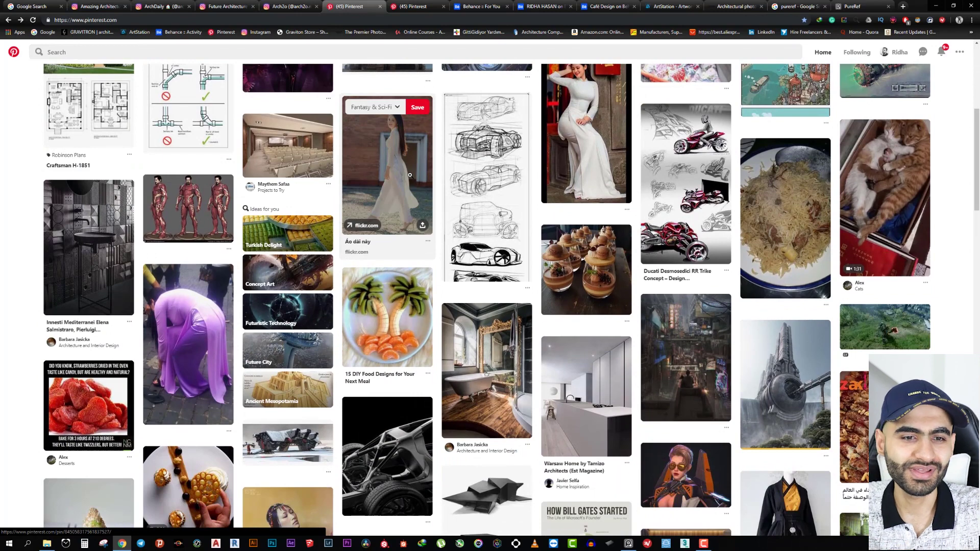
scroll(411, 176, "down", 5)
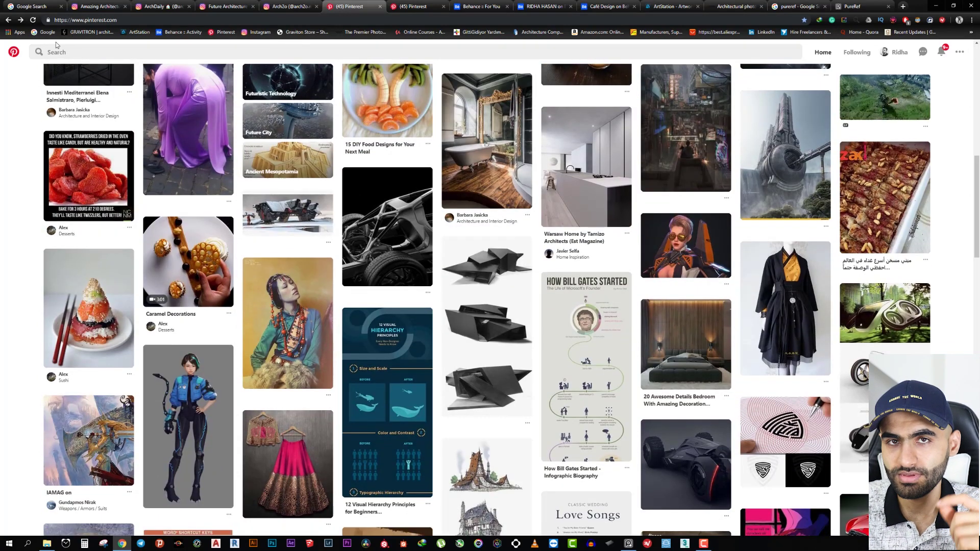
scroll(388, 204, "down", 4)
scroll(441, 300, "up", 4)
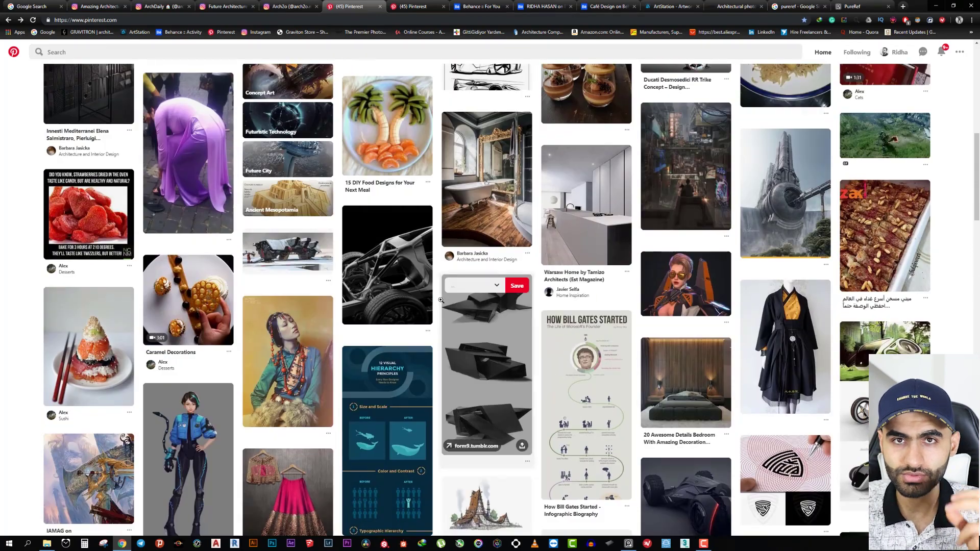
scroll(441, 300, "up", 10)
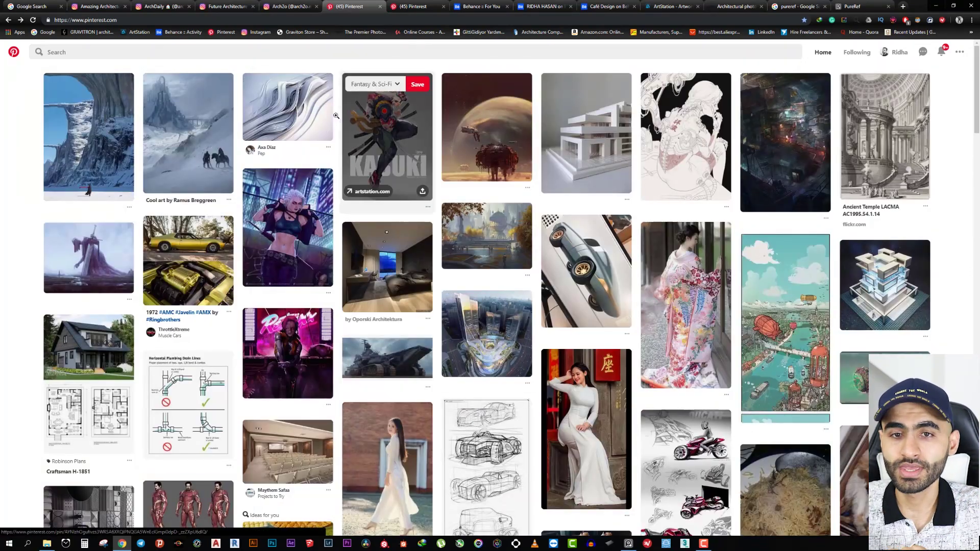
left_click(301, 112)
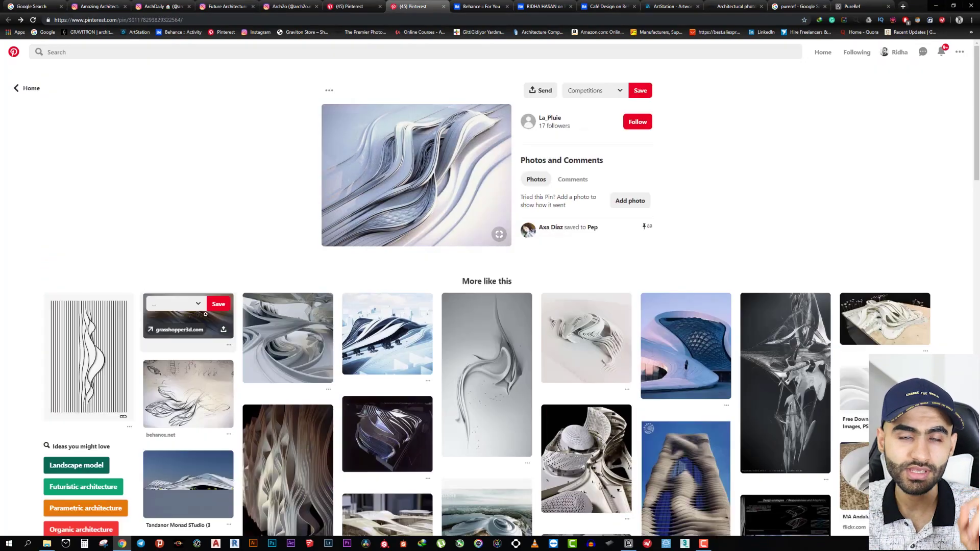
Browse its More like this pins and open the faceted paper architectural model pin
scroll(384, 233, "down", 2)
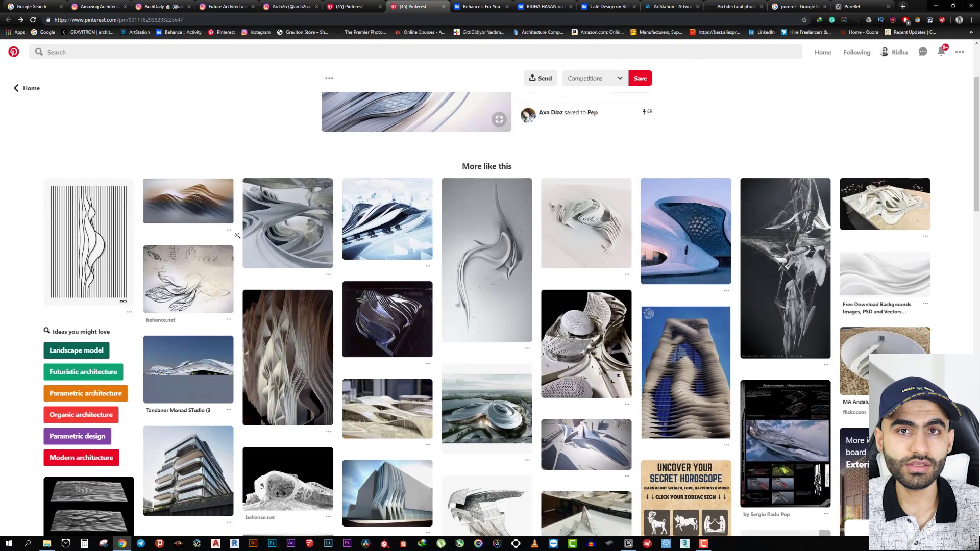
scroll(394, 349, "down", 2)
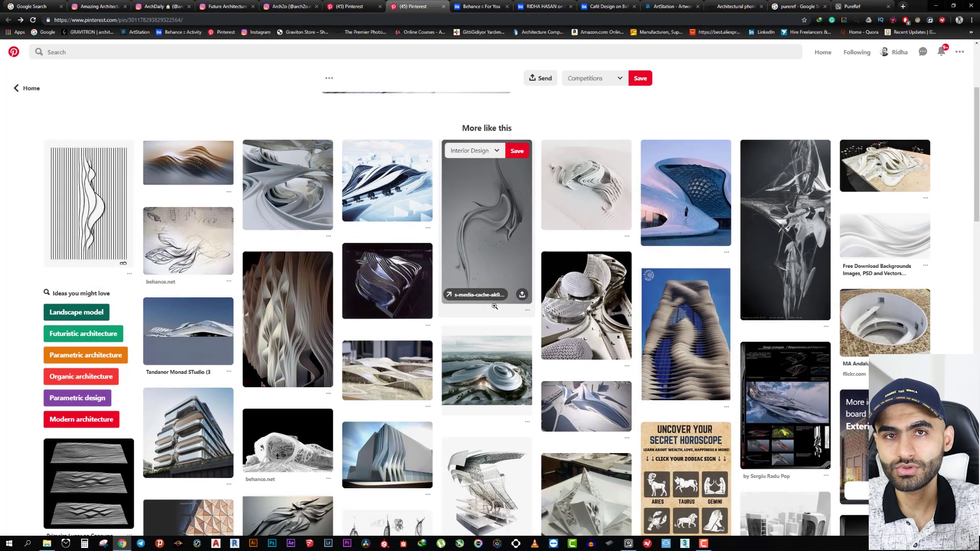
scroll(496, 306, "down", 2)
scroll(306, 311, "down", 1)
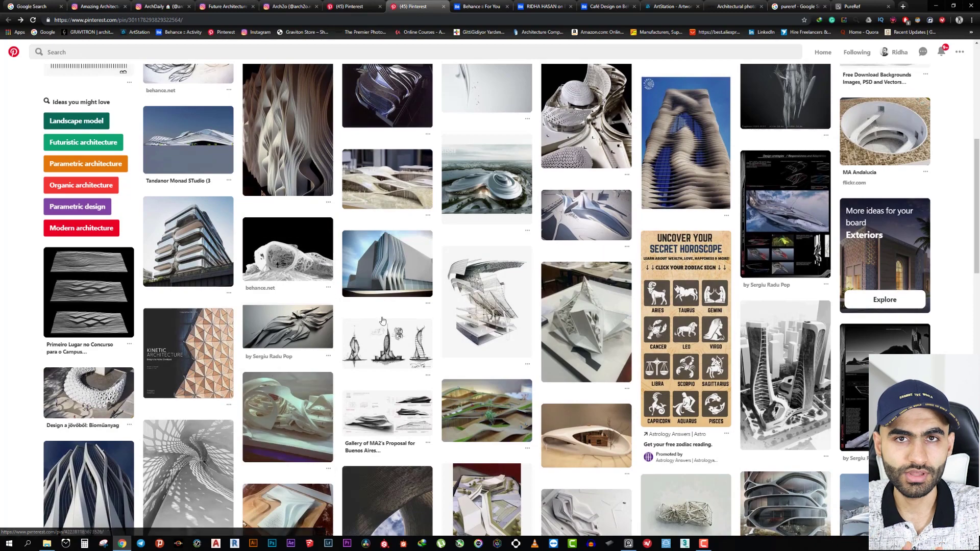
scroll(534, 403, "down", 1)
scroll(533, 403, "up", 5)
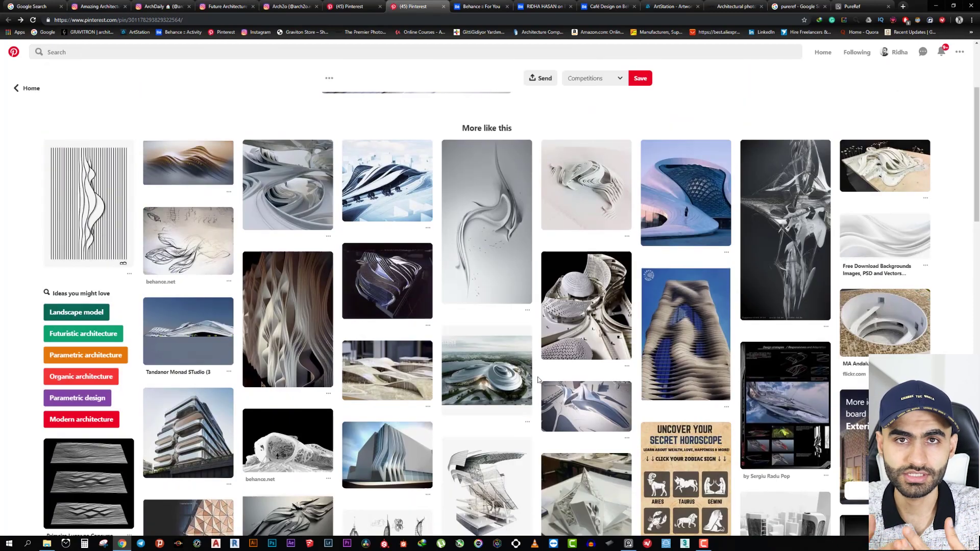
scroll(511, 357, "up", 3)
scroll(485, 332, "down", 4)
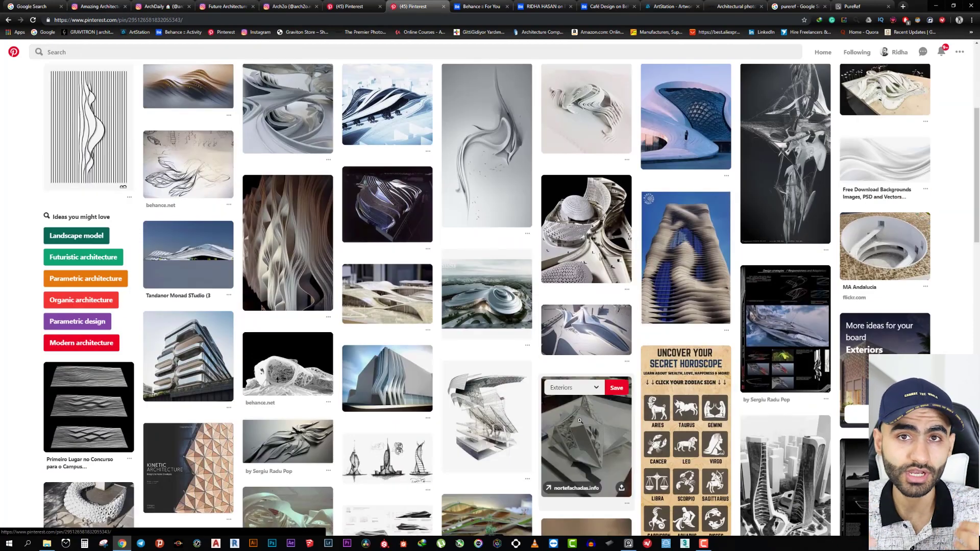
left_click(579, 421)
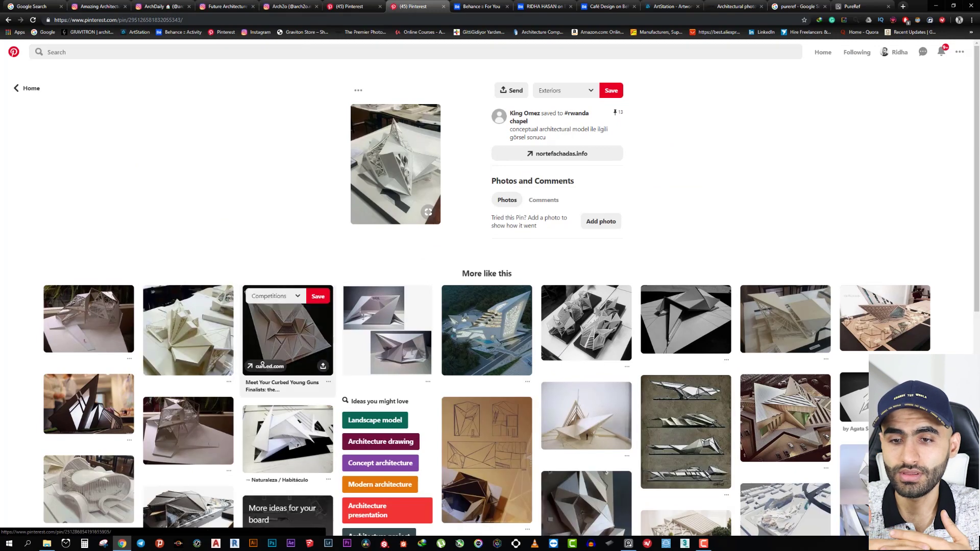
Bring up the model image's context menu and dismiss it without saving
scroll(860, 273, "down", 2)
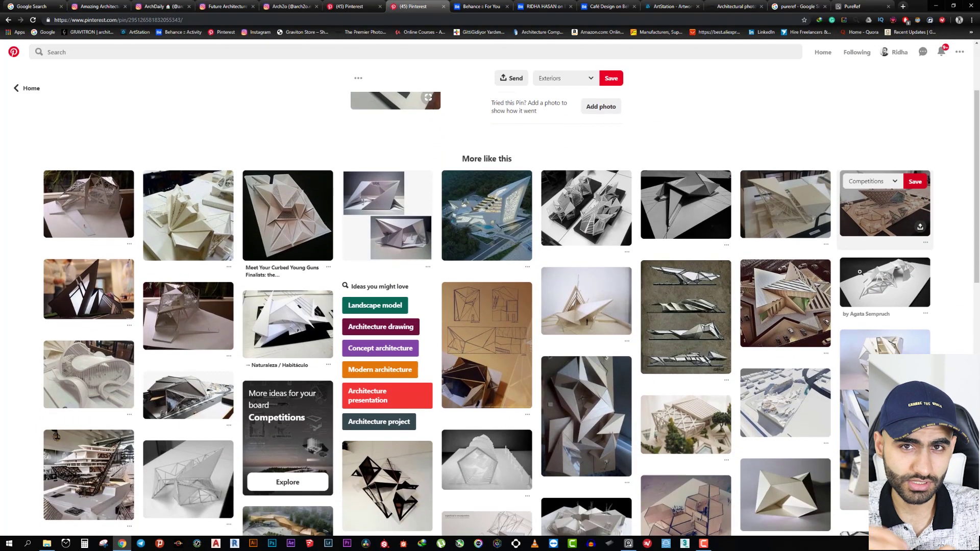
mouse_move(586, 415)
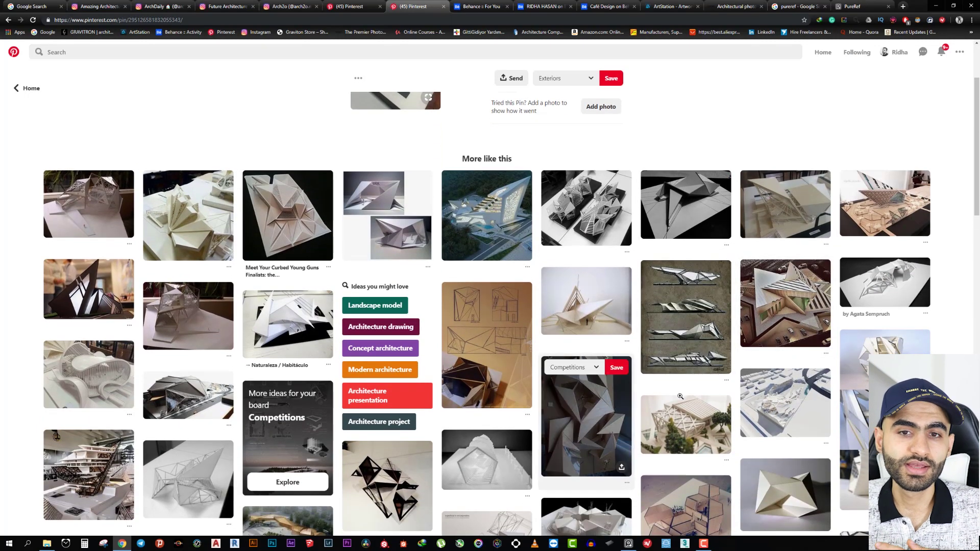
scroll(682, 374, "up", 2)
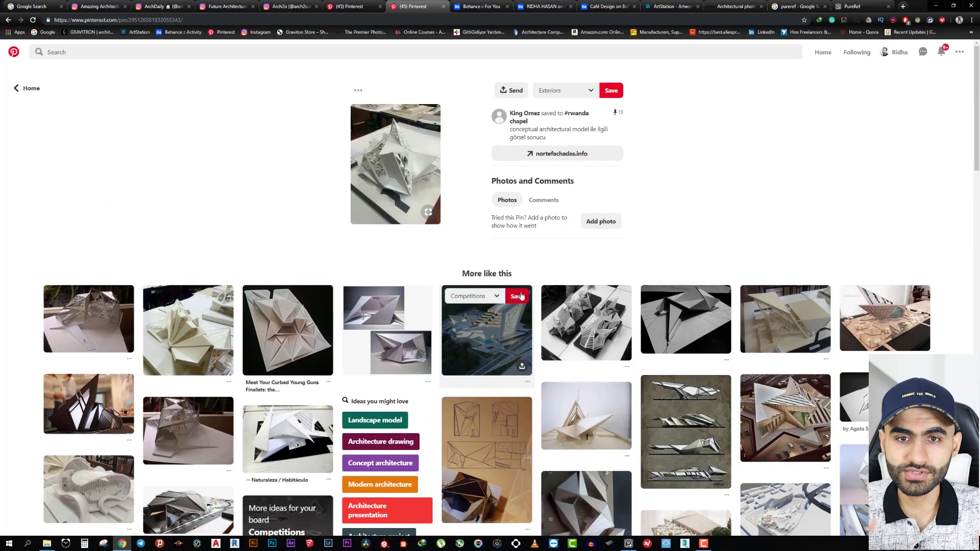
right_click(406, 145)
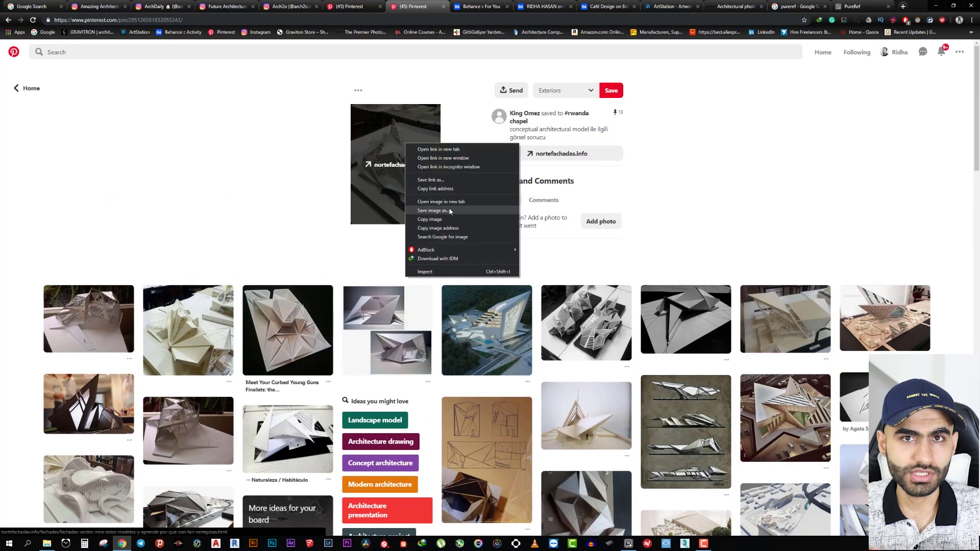
left_click(587, 132)
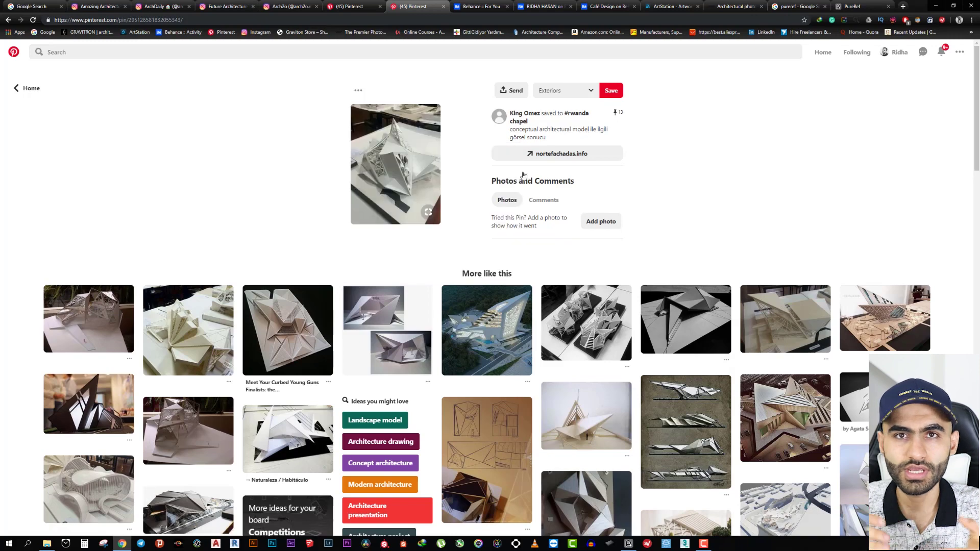
scroll(552, 361, "down", 2)
scroll(552, 361, "up", 2)
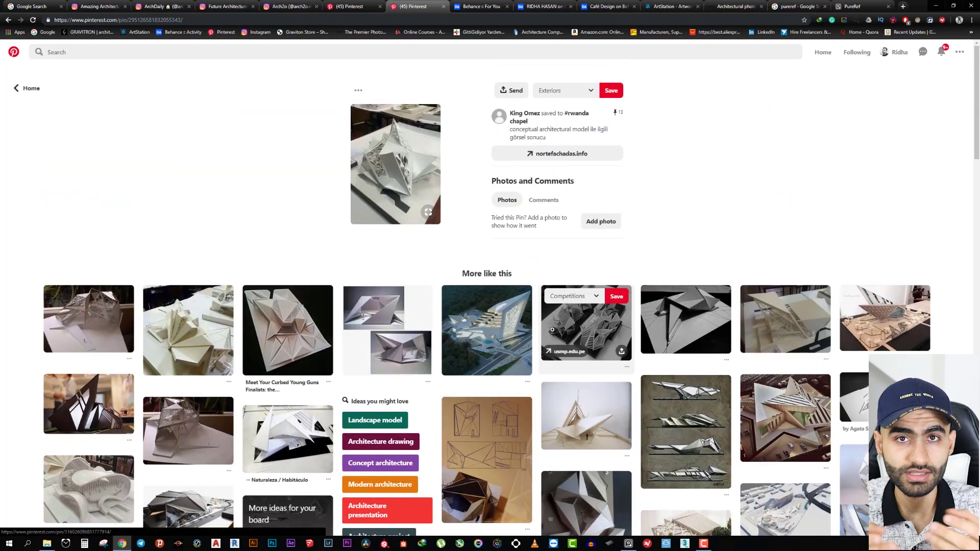
Switch to Behance's For You feed and scroll through its projects
left_click(472, 5)
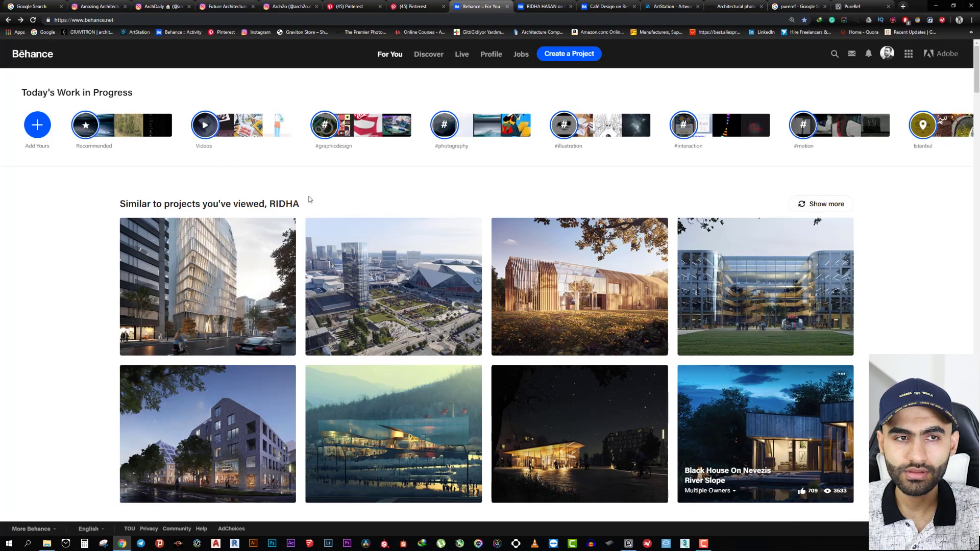
scroll(310, 199, "down", 4)
scroll(438, 255, "up", 3)
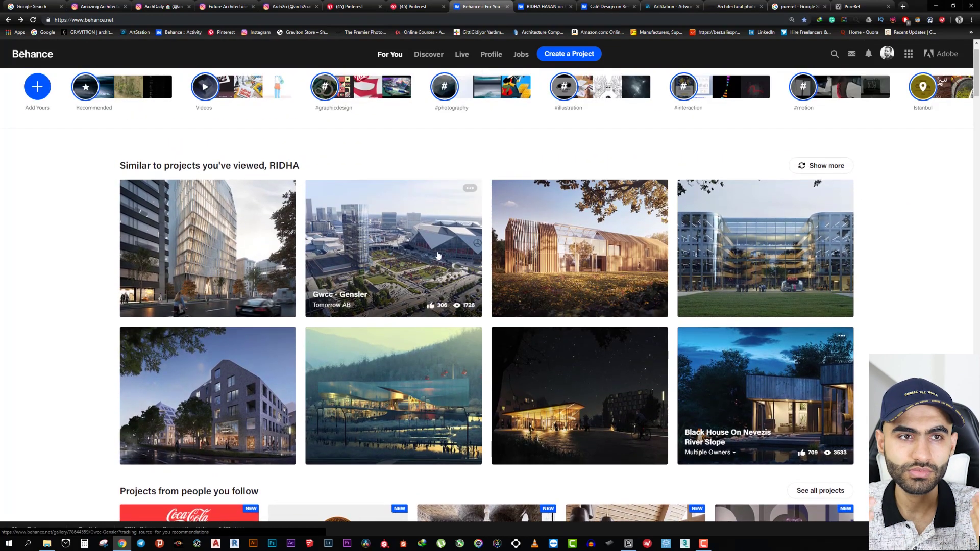
scroll(430, 208, "down", 3)
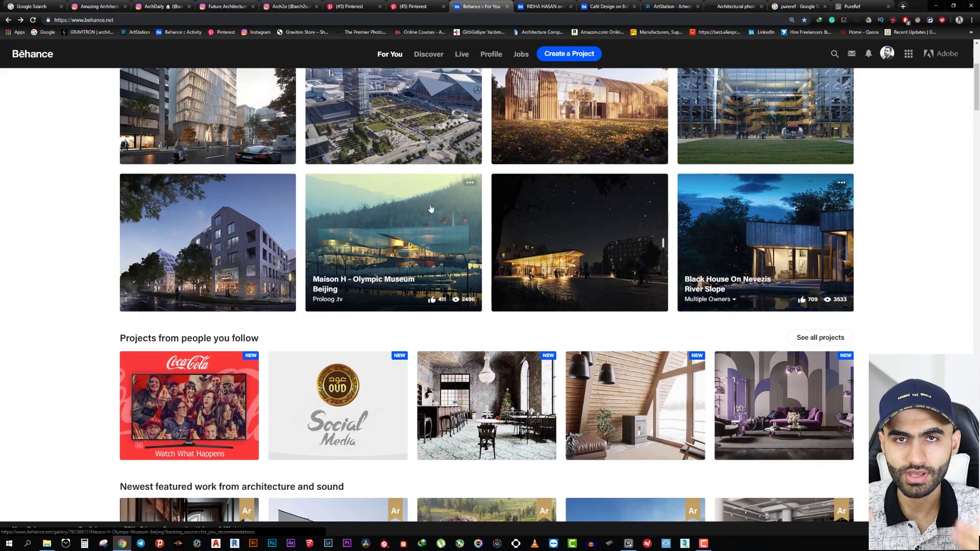
scroll(430, 209, "down", 2)
scroll(469, 208, "down", 2)
scroll(510, 208, "down", 3)
scroll(551, 210, "down", 2)
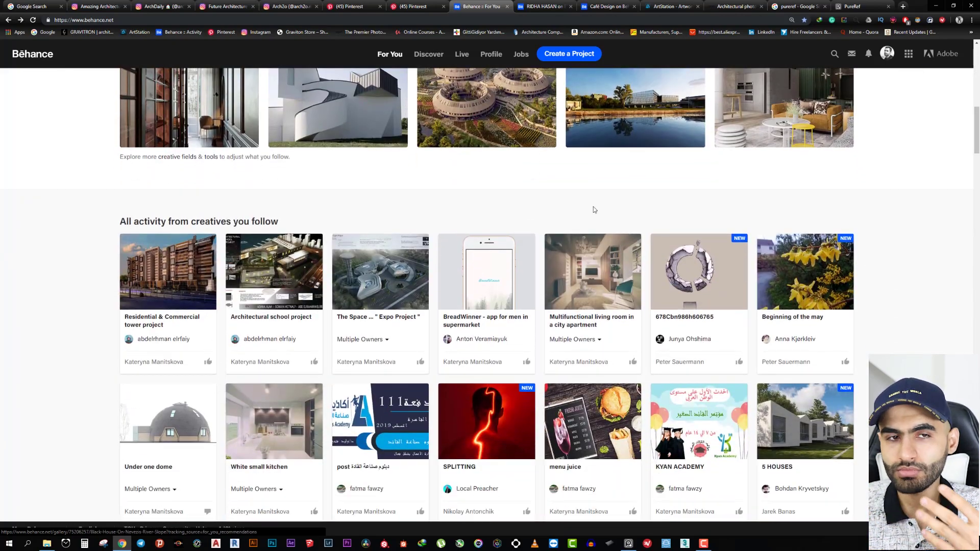
scroll(888, 281, "down", 4)
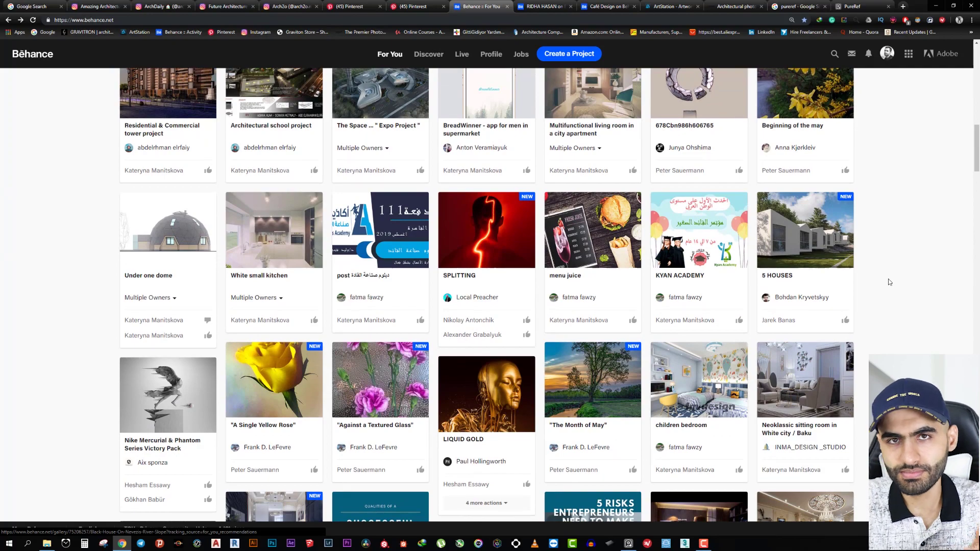
scroll(914, 292, "down", 4)
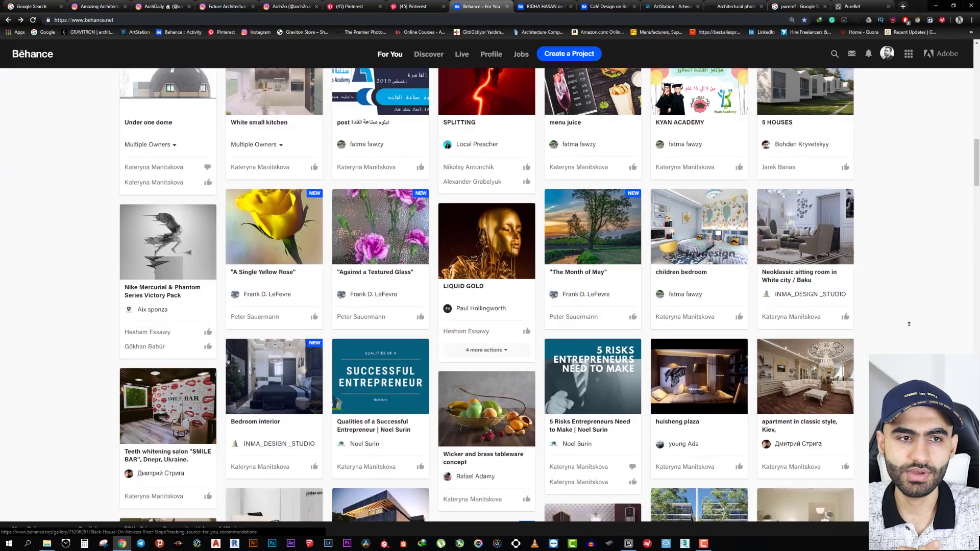
scroll(914, 286, "up", 4)
scroll(902, 230, "up", 15)
scroll(802, 77, "up", 10)
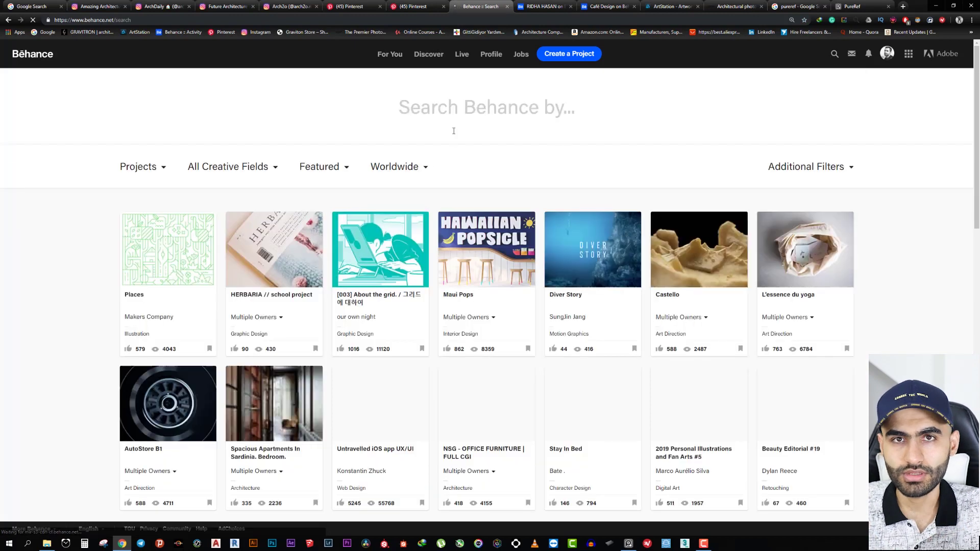
Inspect the Worldwide, Projects and All Creative Fields filter dropdowns, then open the architect's profile
left_click(401, 168)
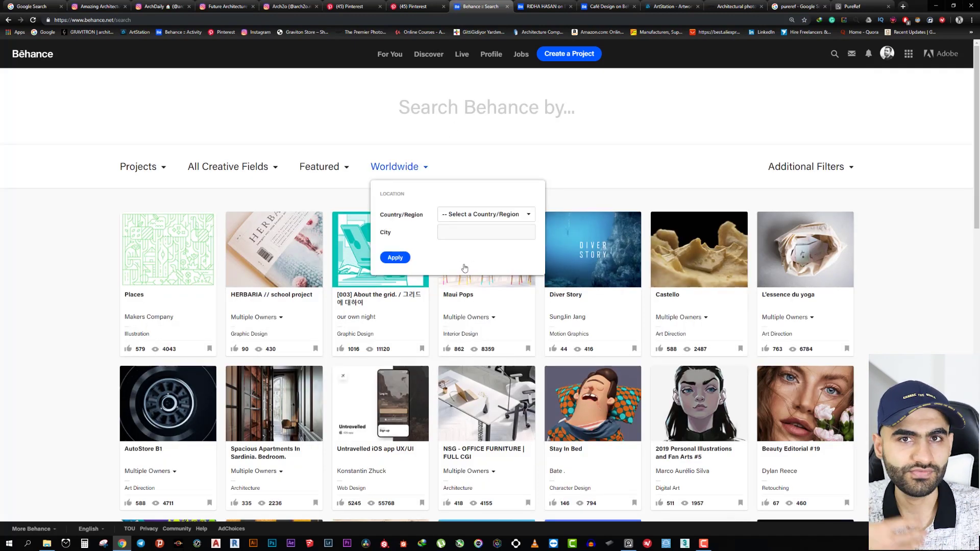
left_click(139, 167)
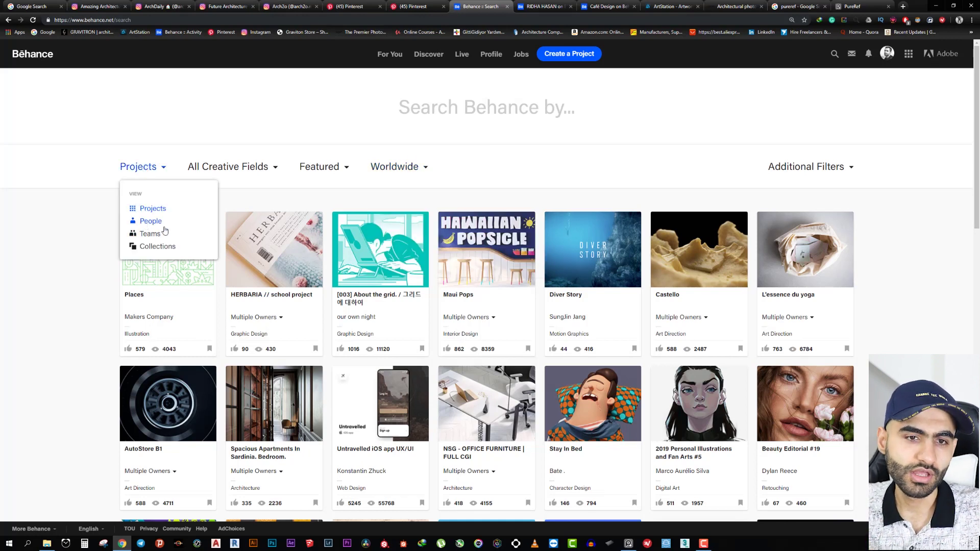
left_click(231, 167)
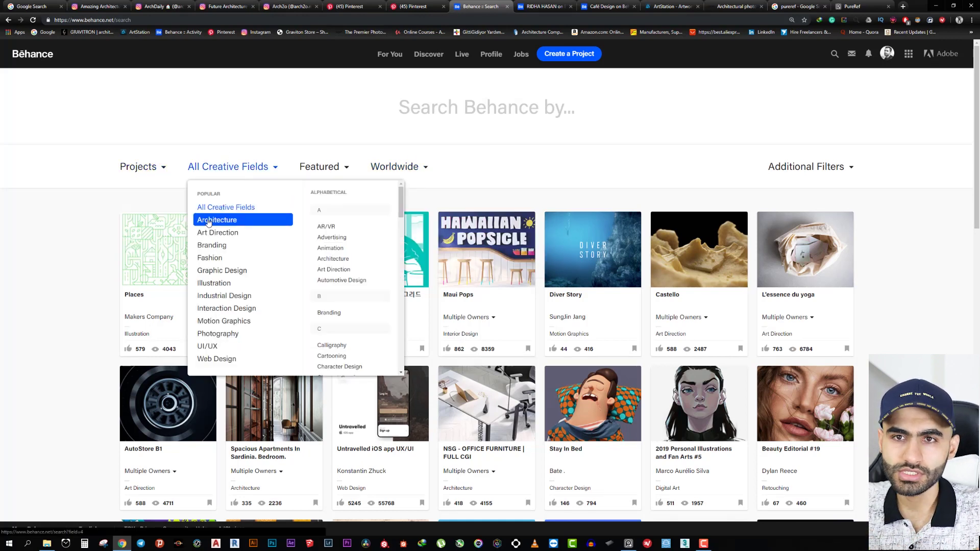
left_click(497, 166)
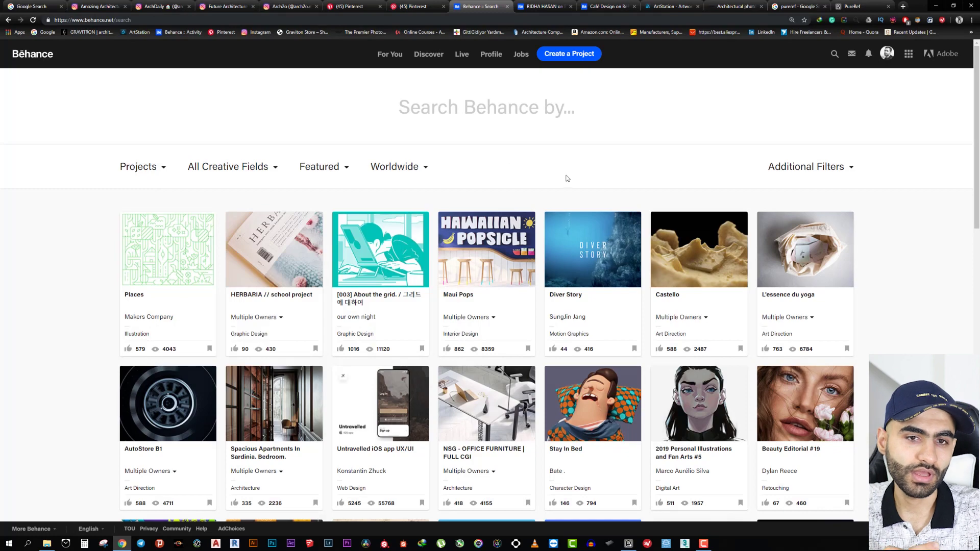
left_click(547, 8)
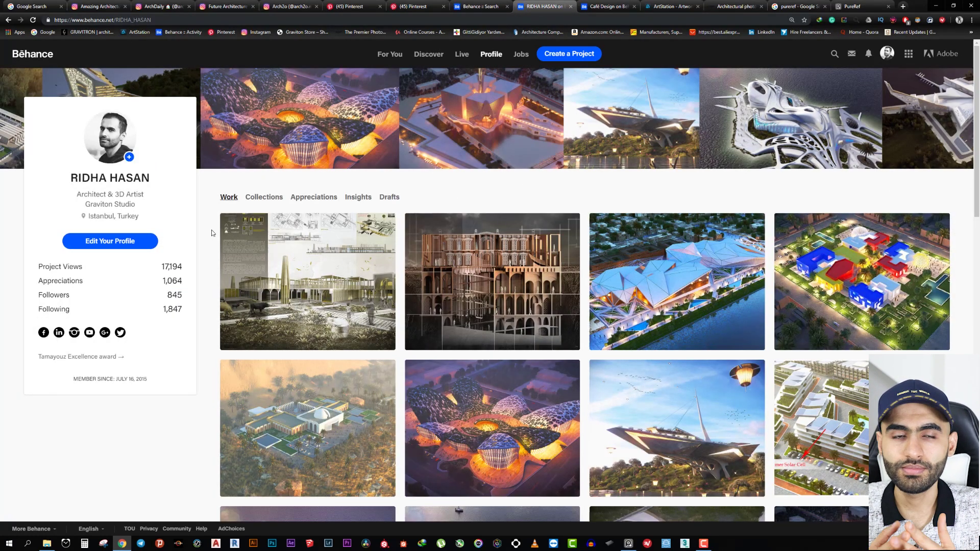
Scroll the architect's profile projects, then switch to the Café Design project page
scroll(171, 300, "down", 3)
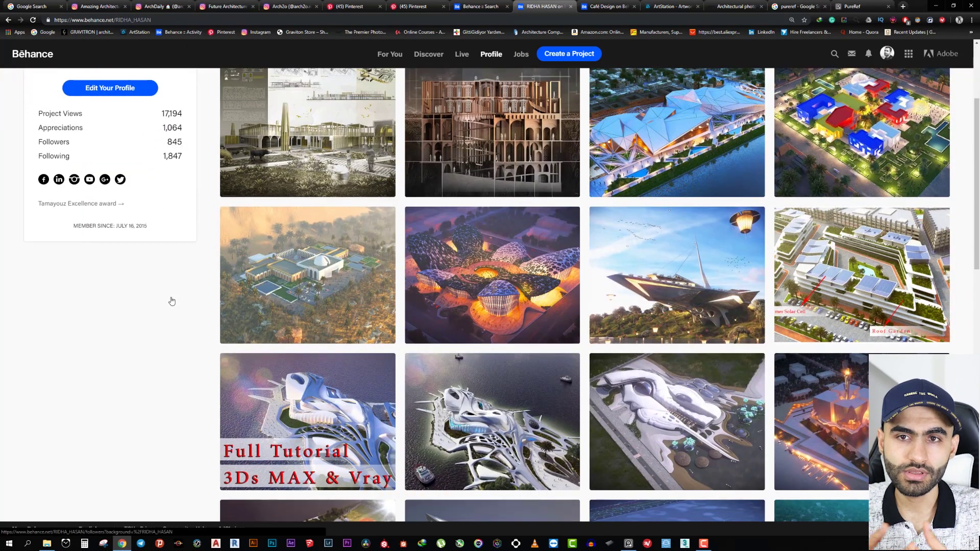
scroll(153, 326, "down", 4)
scroll(127, 340, "up", 1)
scroll(120, 331, "up", 1)
scroll(113, 357, "up", 4)
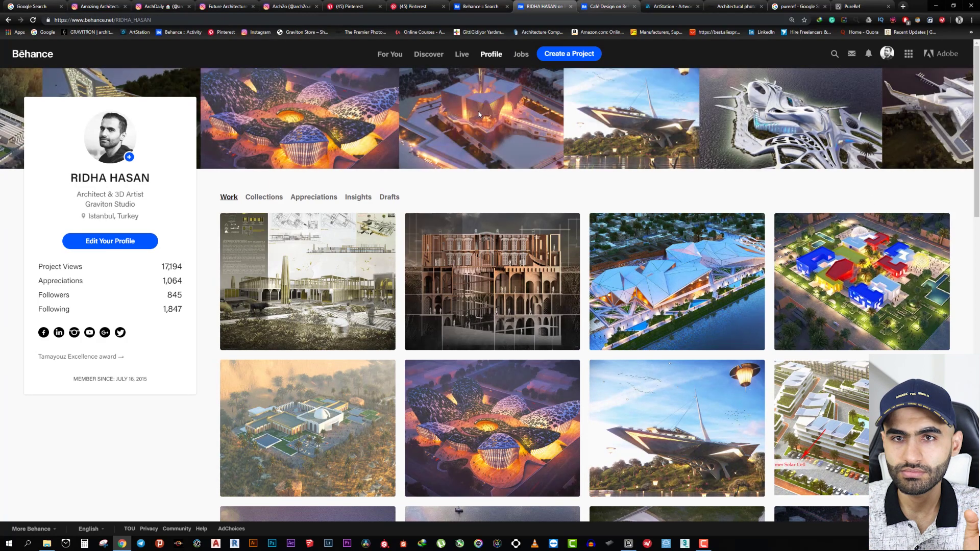
scroll(582, 199, "down", 2)
key("ctrl+Tab")
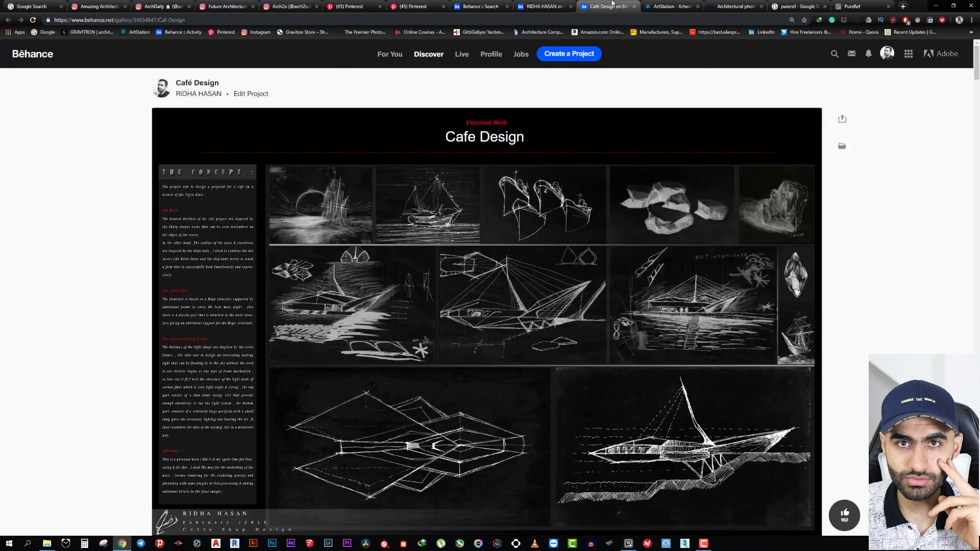
View the Café Design images full size, from the sketch sheet through the lake renders
left_click(567, 273)
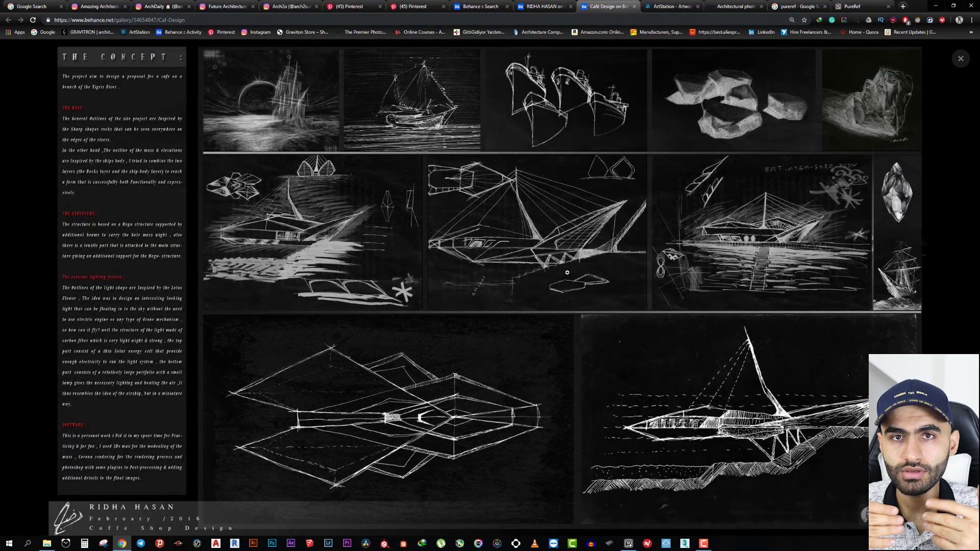
key("Right")
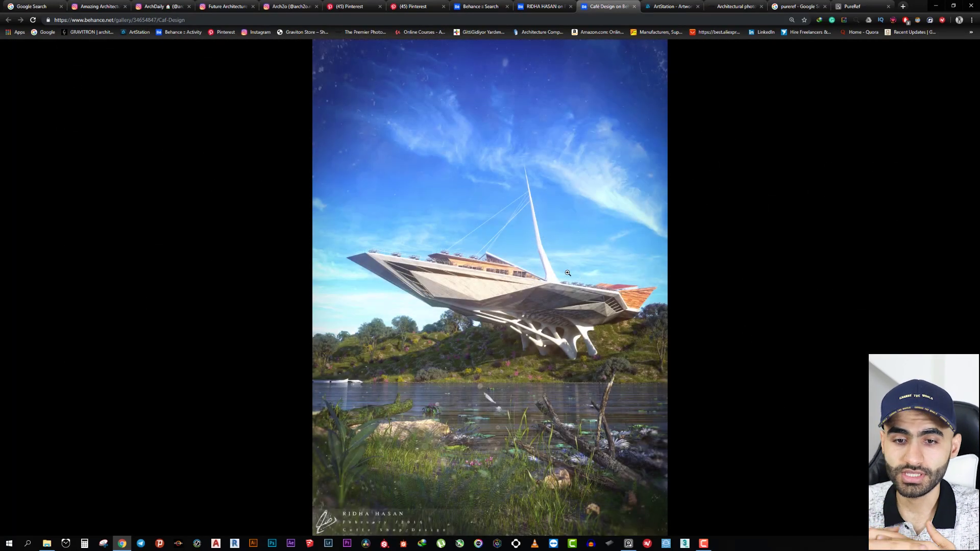
key("Right")
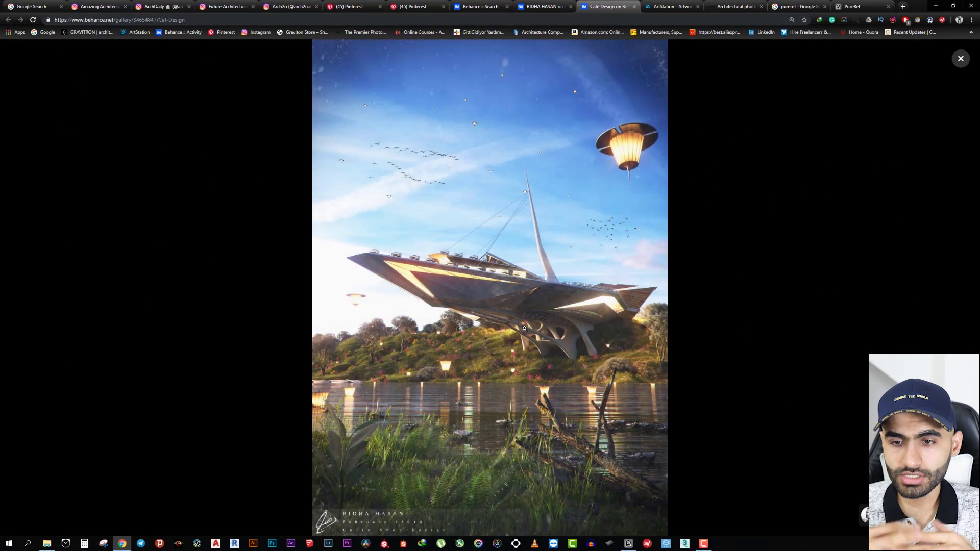
key("Right")
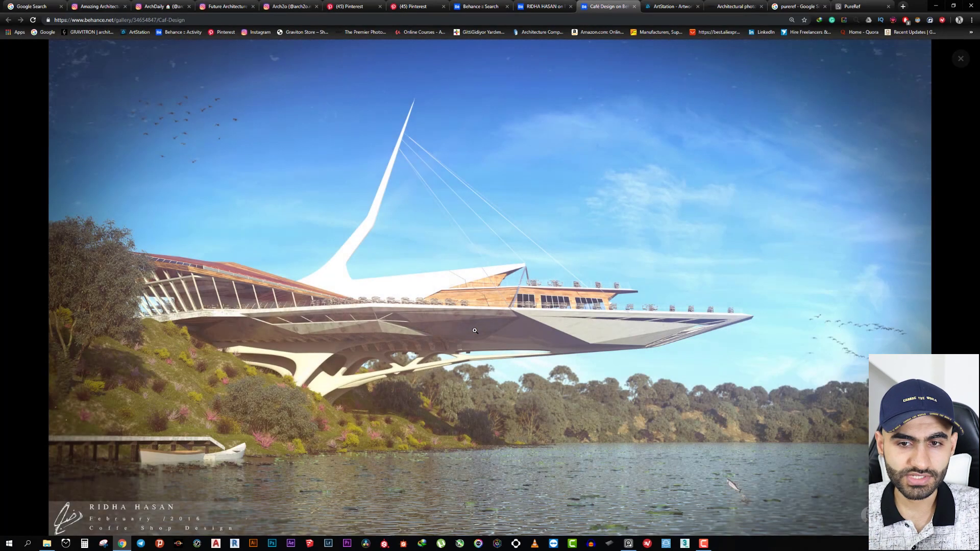
key("Right")
key("Right")
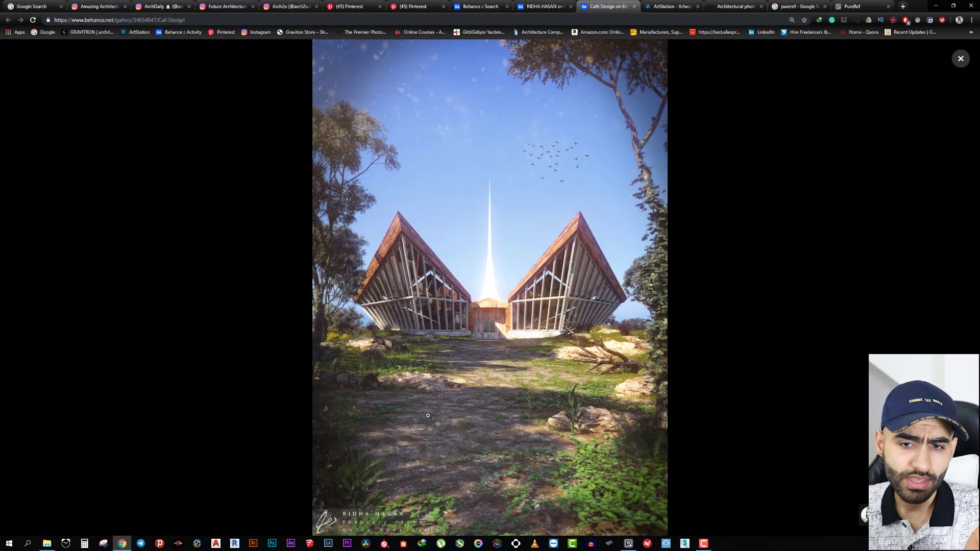
key("Right")
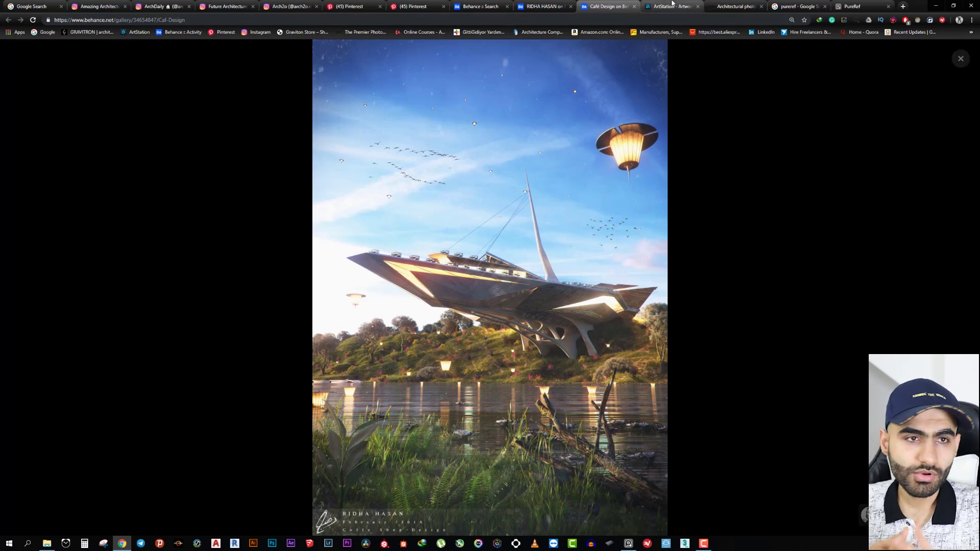
Scroll far down ArtStation's architecture artwork results, then switch to the 500px results
left_click(665, 5)
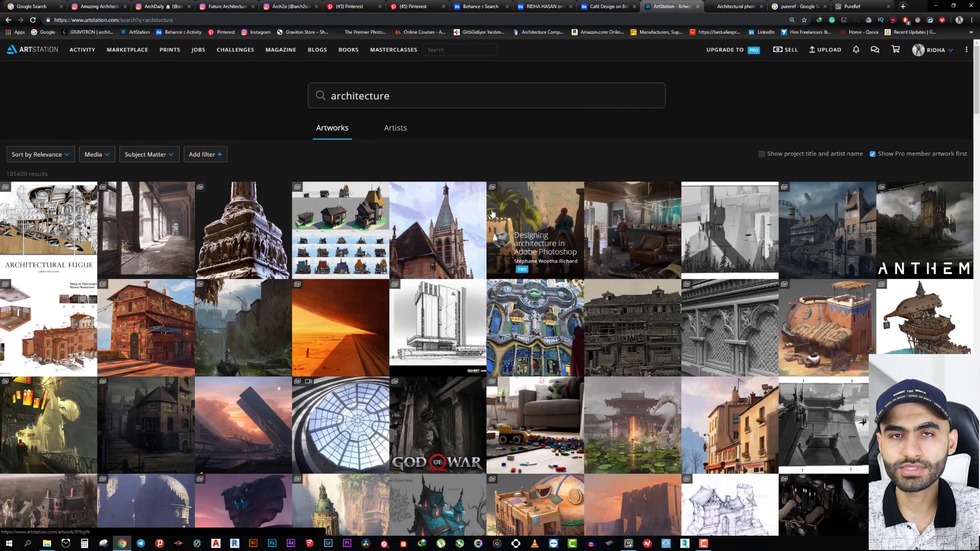
scroll(521, 219, "down", 2)
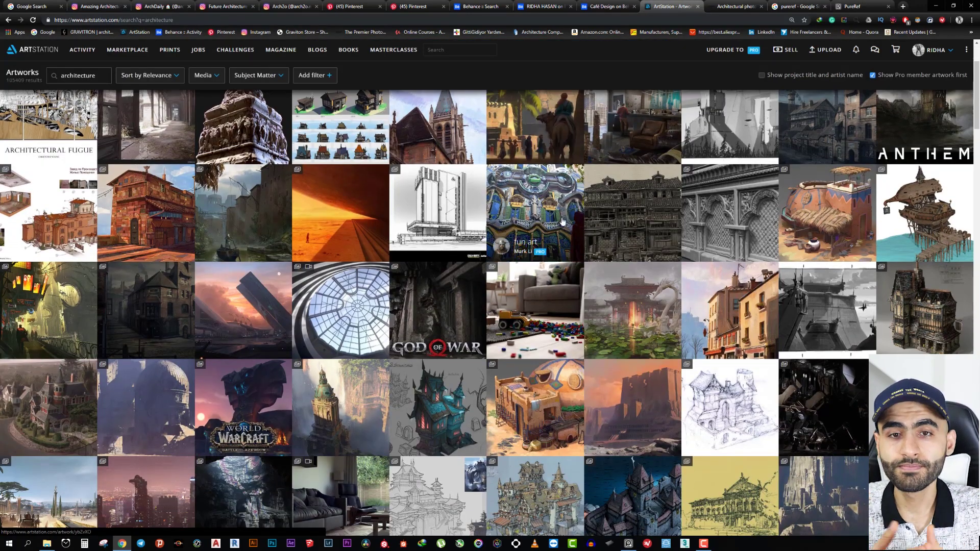
scroll(415, 154, "up", 3)
scroll(486, 152, "down", 3)
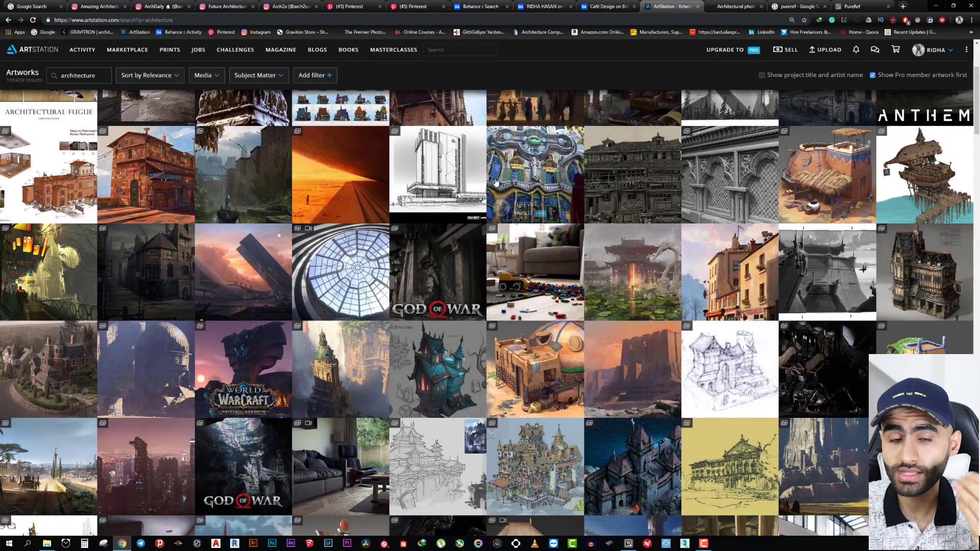
scroll(496, 182, "down", 2)
scroll(562, 214, "down", 1)
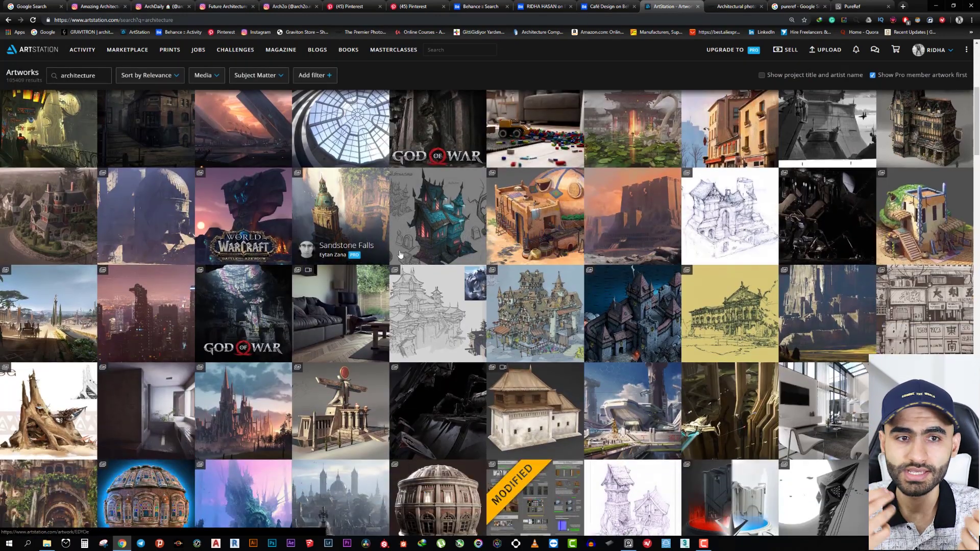
scroll(400, 254, "down", 3)
scroll(778, 314, "down", 3)
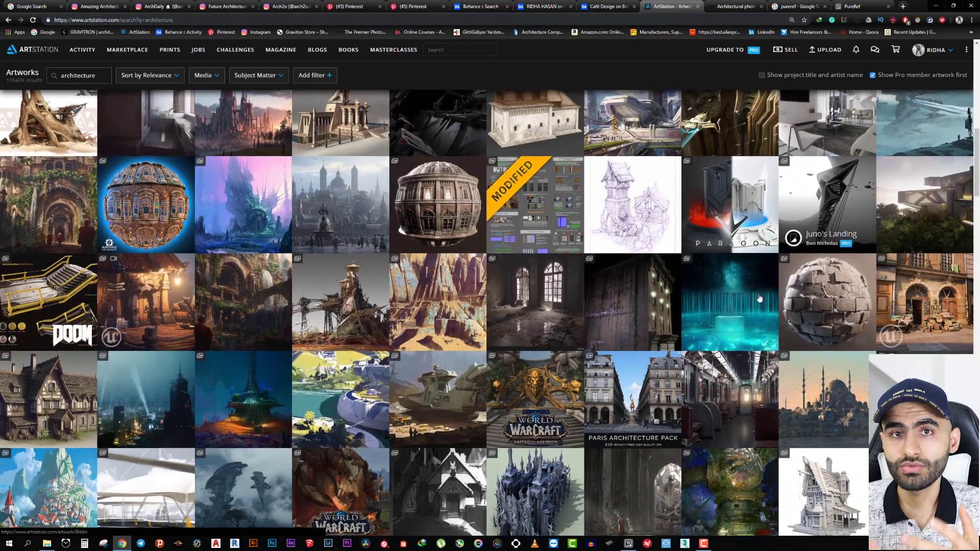
scroll(735, 265, "down", 1)
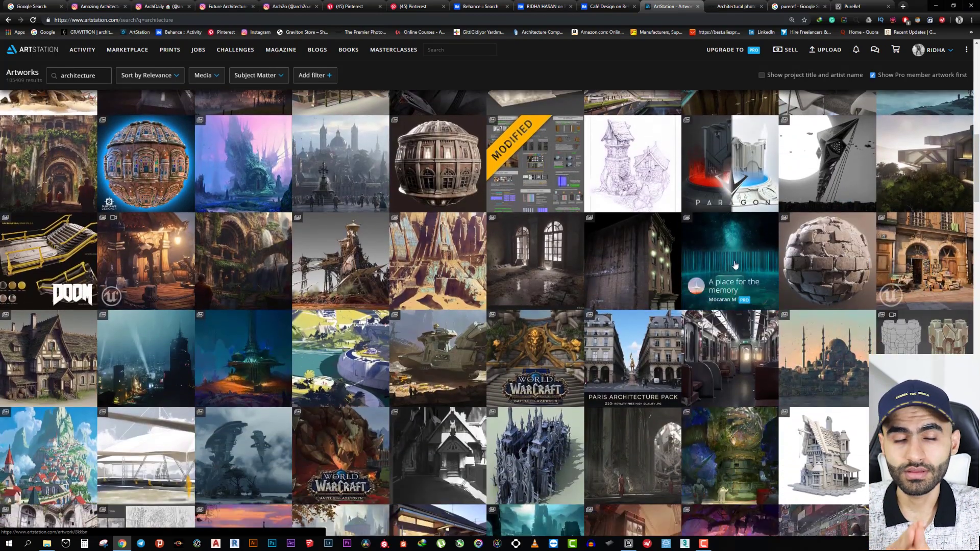
scroll(737, 272, "down", 4)
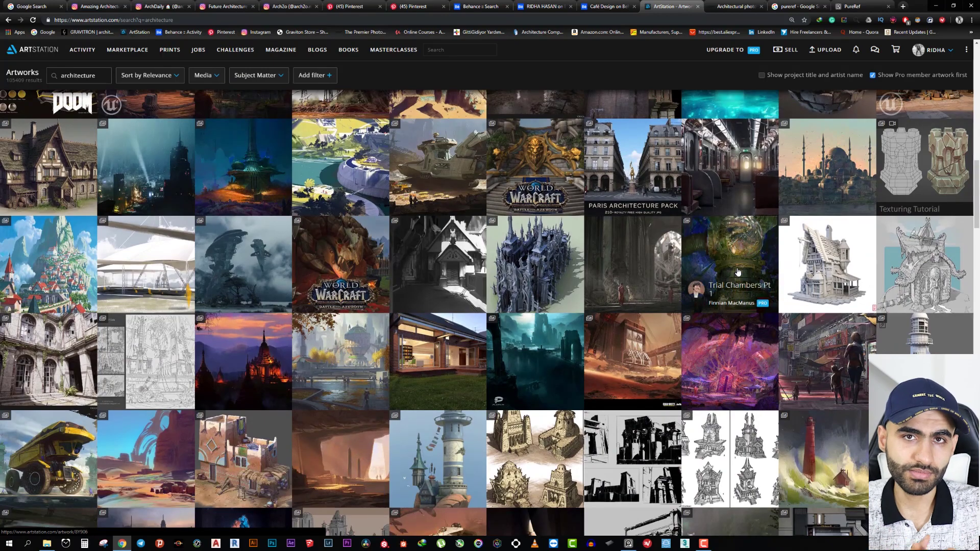
scroll(737, 272, "down", 3)
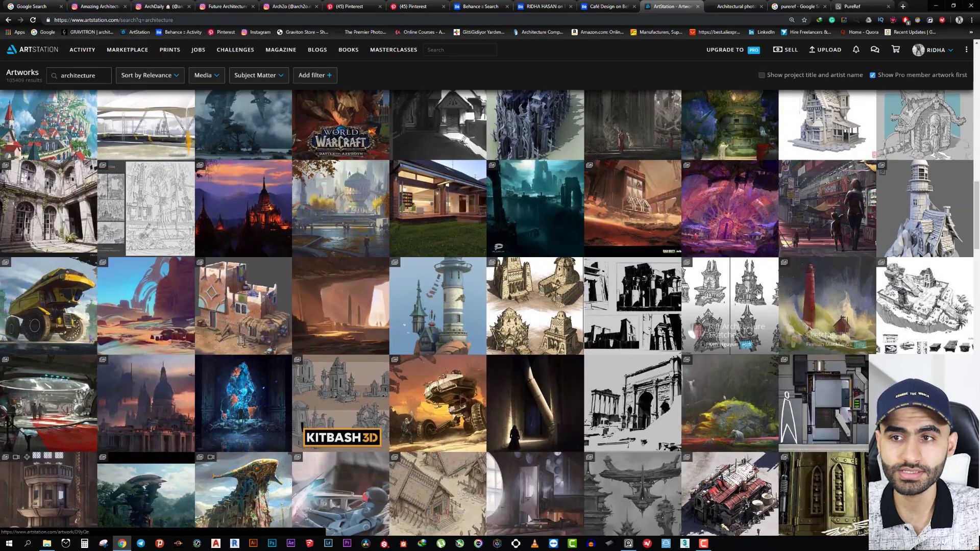
scroll(756, 270, "down", 4)
scroll(766, 279, "down", 2)
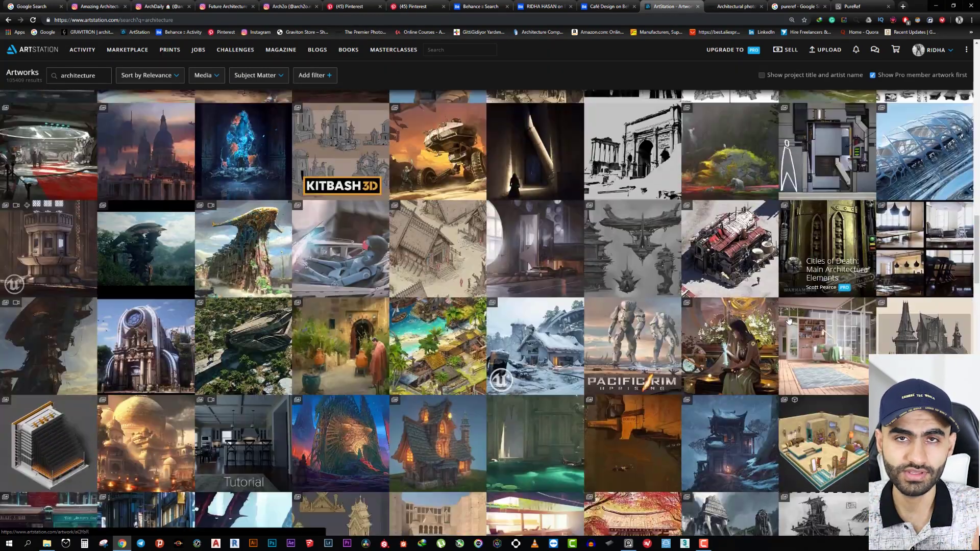
scroll(756, 270, "down", 4)
scroll(689, 214, "up", 6)
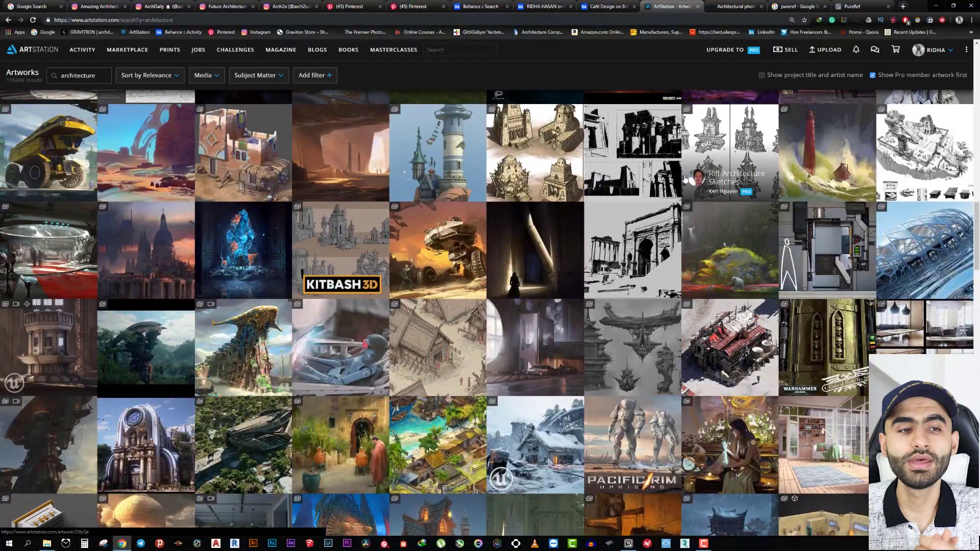
left_click(735, 6)
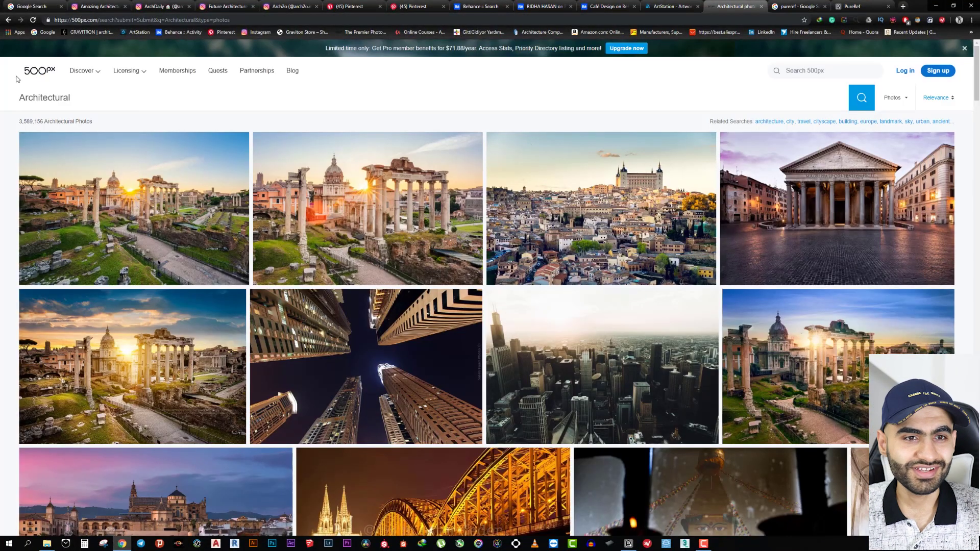
Scroll through 500px's Architectural photos, return to the top, then switch to the pureref Google results
scroll(373, 230, "down", 3)
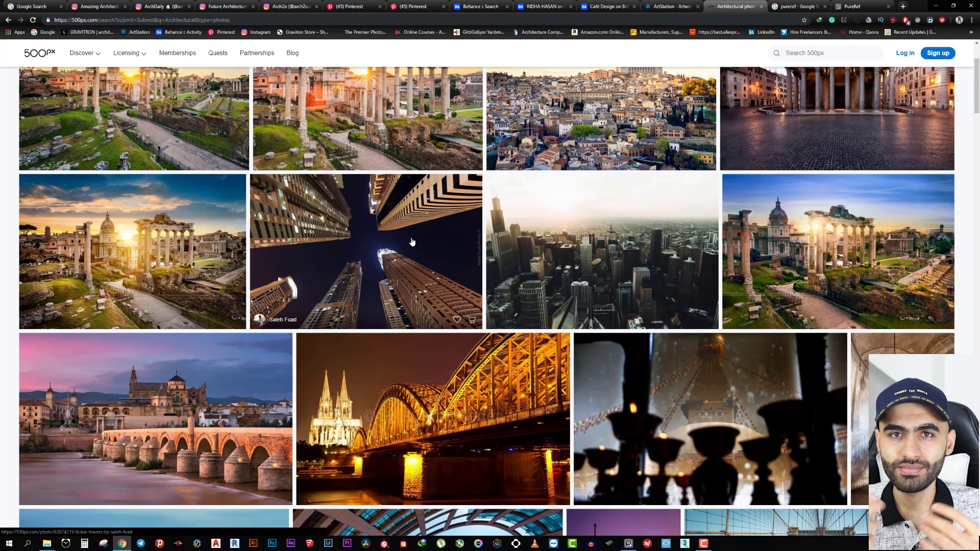
scroll(587, 250, "down", 2)
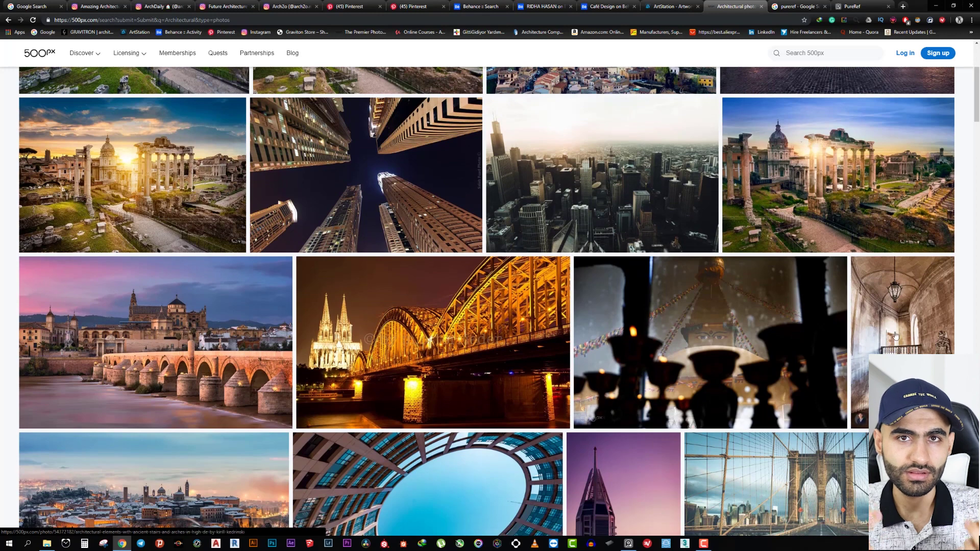
scroll(663, 314, "down", 2)
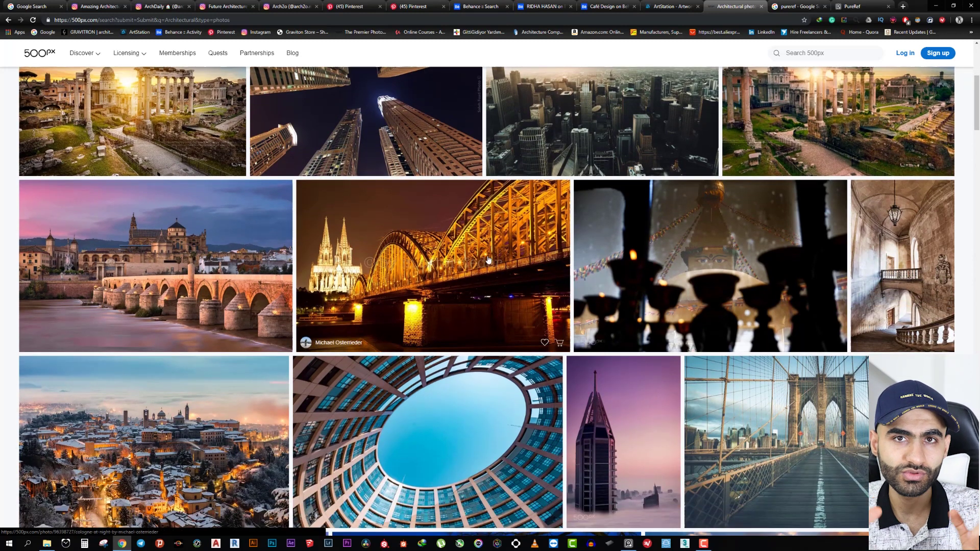
scroll(488, 260, "down", 2)
scroll(679, 241, "down", 2)
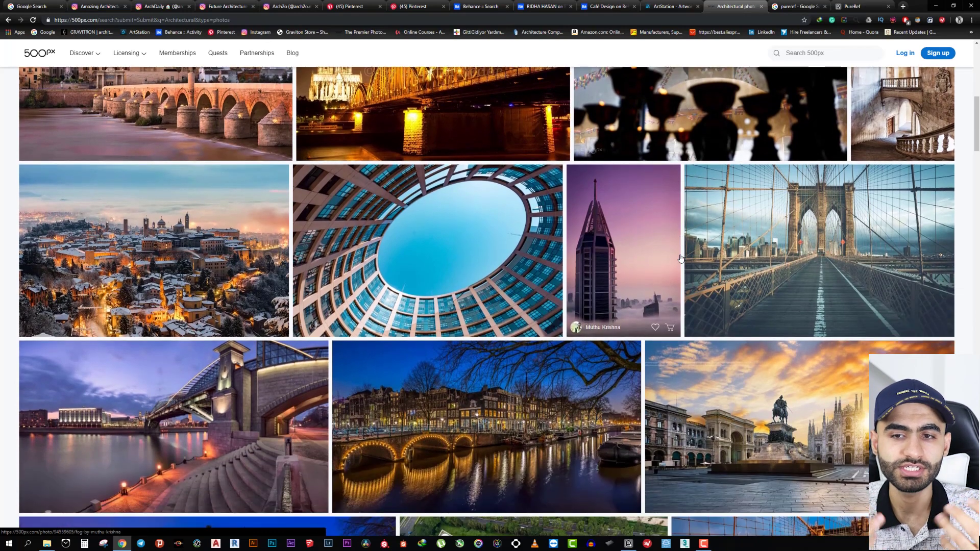
scroll(463, 368, "down", 2)
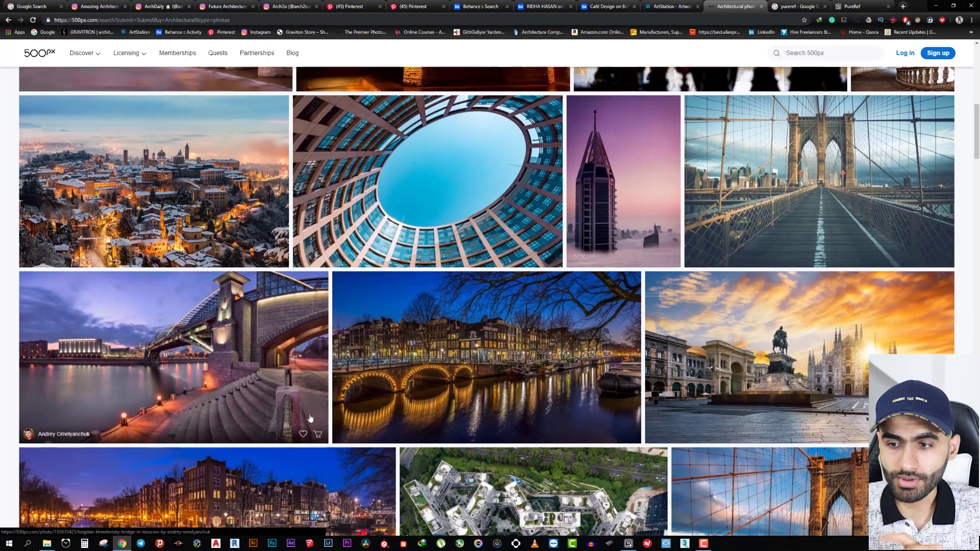
scroll(460, 332, "down", 2)
scroll(458, 320, "down", 1)
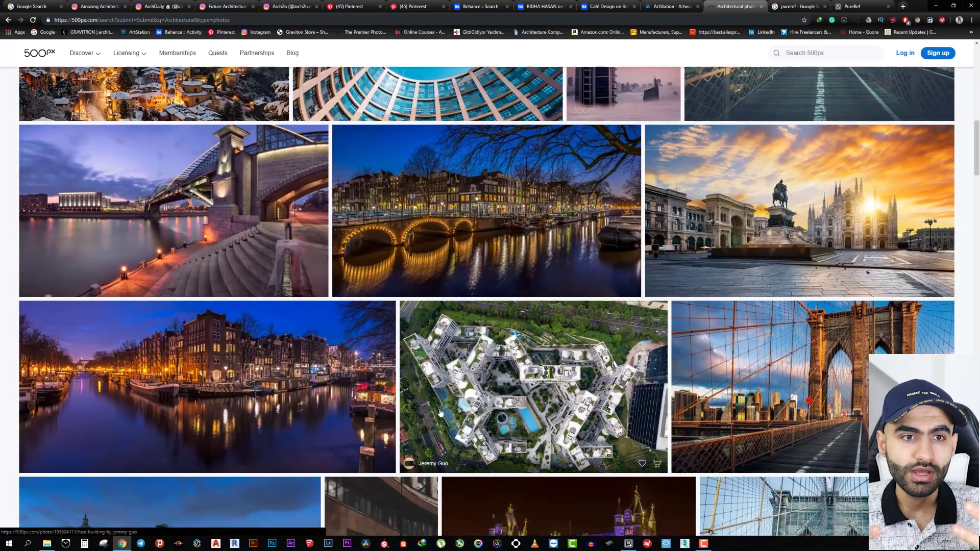
scroll(510, 327, "down", 4)
scroll(600, 340, "down", 3)
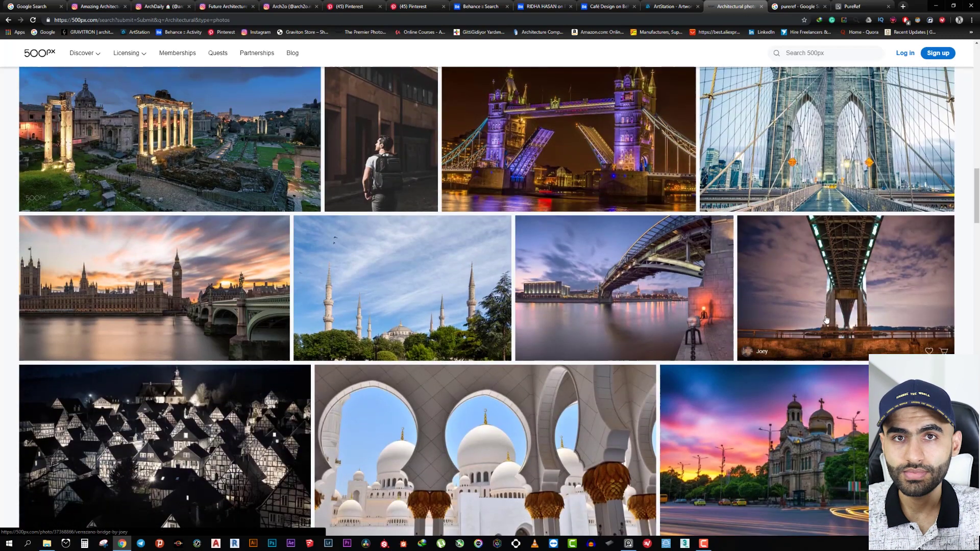
scroll(826, 320, "down", 3)
scroll(868, 314, "down", 3)
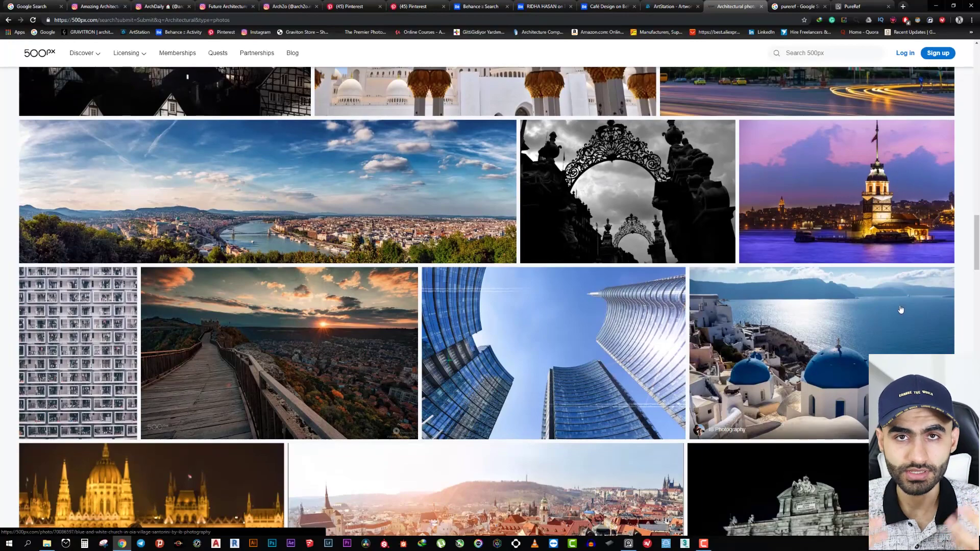
left_click_drag(978, 245, 978, 77)
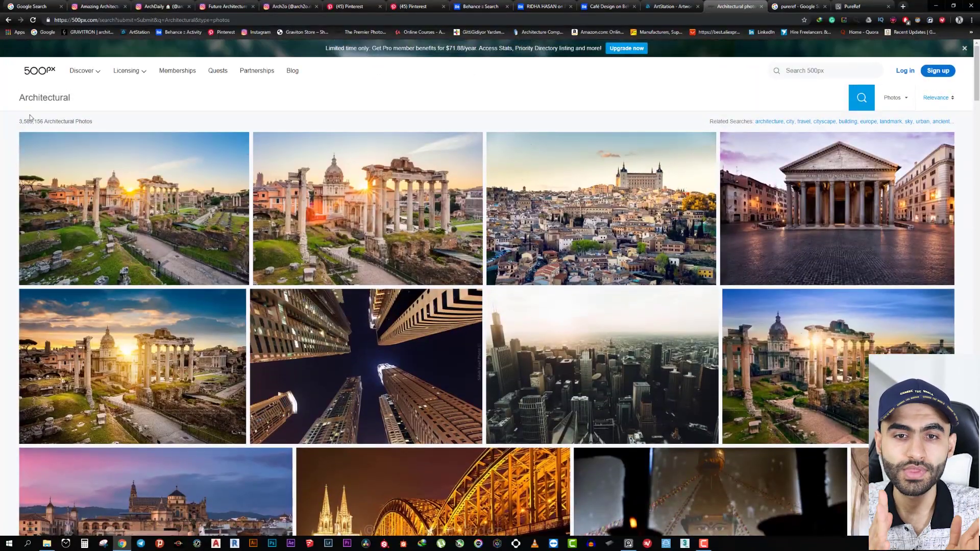
mouse_move(367, 208)
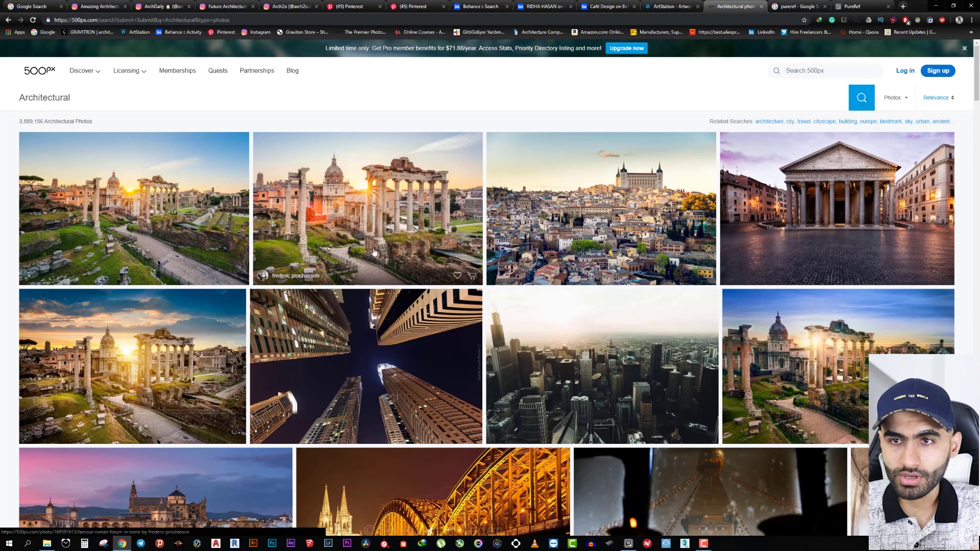
scroll(632, 319, "down", 3)
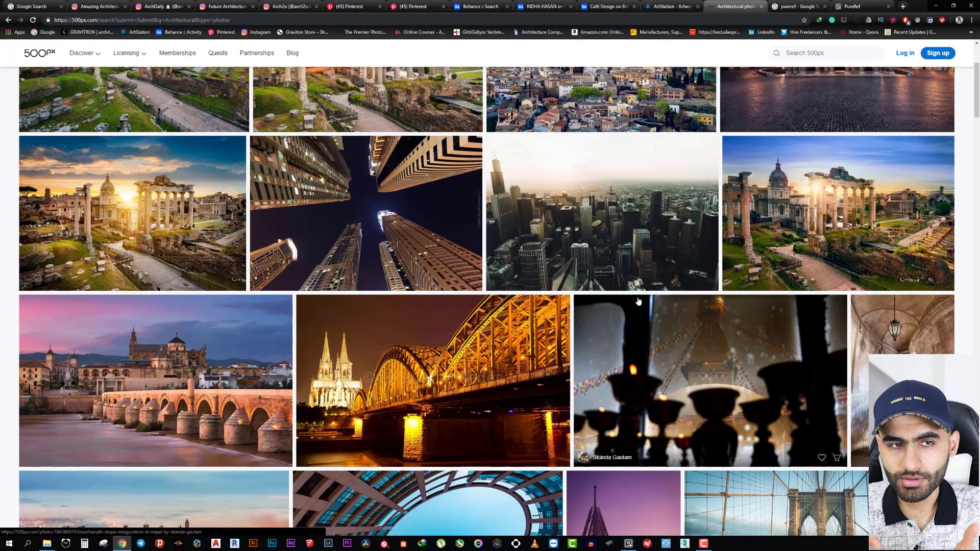
scroll(700, 238, "up", 3)
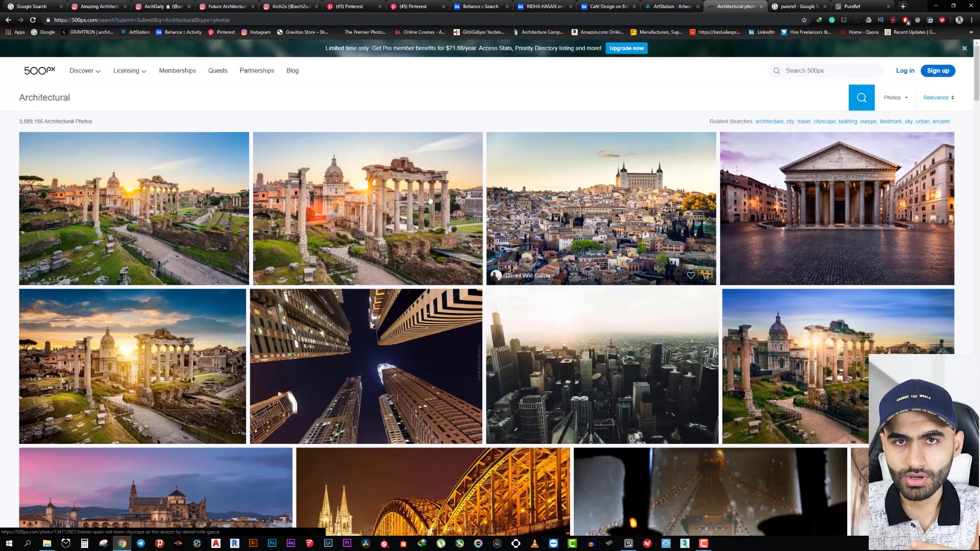
mouse_move(602, 208)
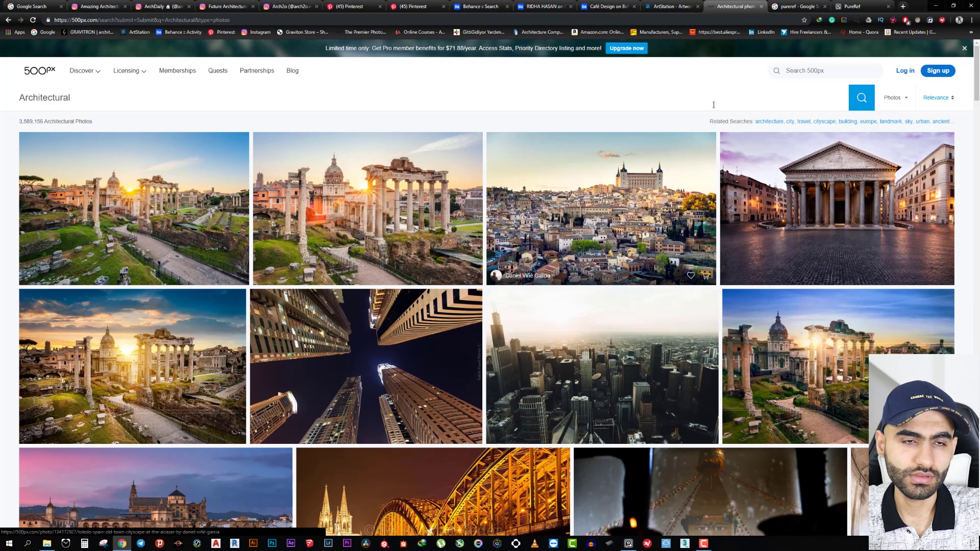
left_click(785, 7)
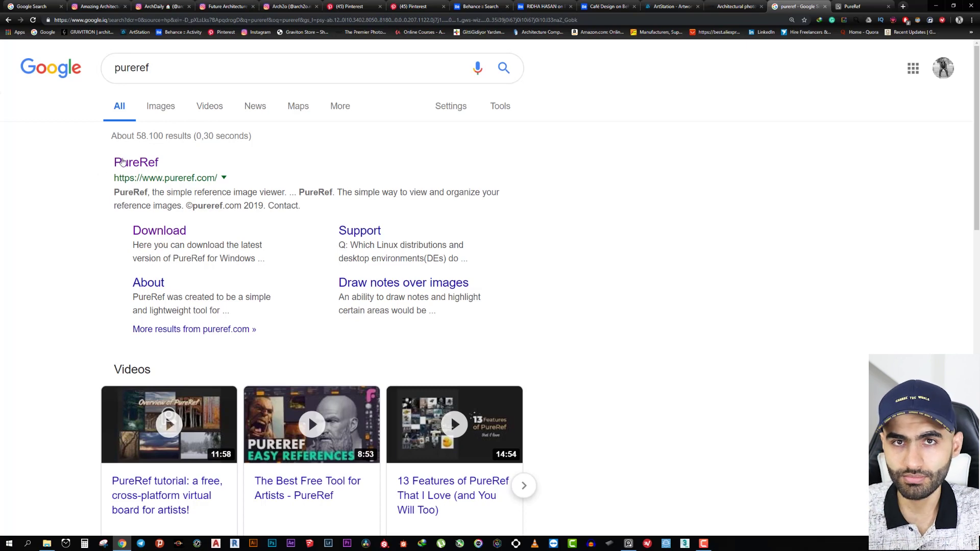
Flip between the Google results for pureref and the PureRef website tabs in Chrome
left_click(858, 6)
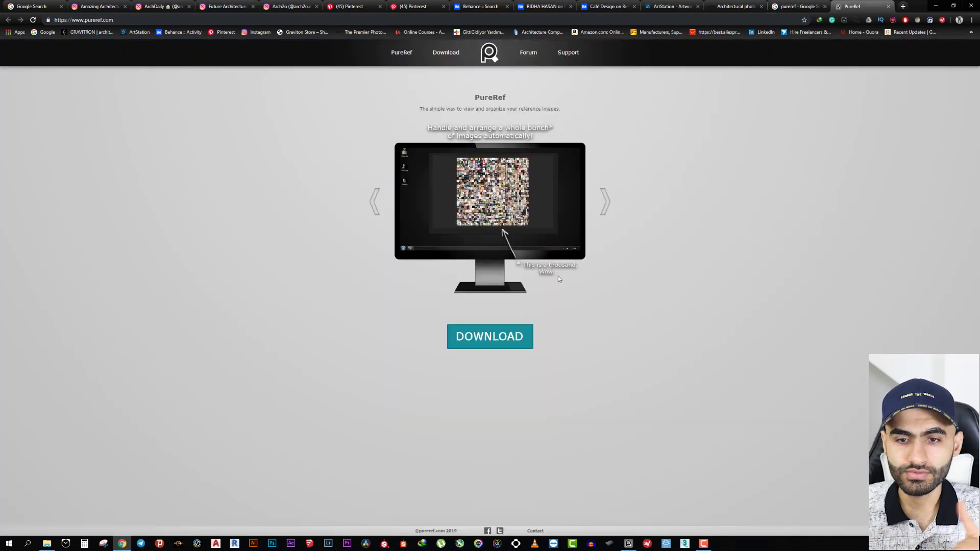
left_click(797, 6)
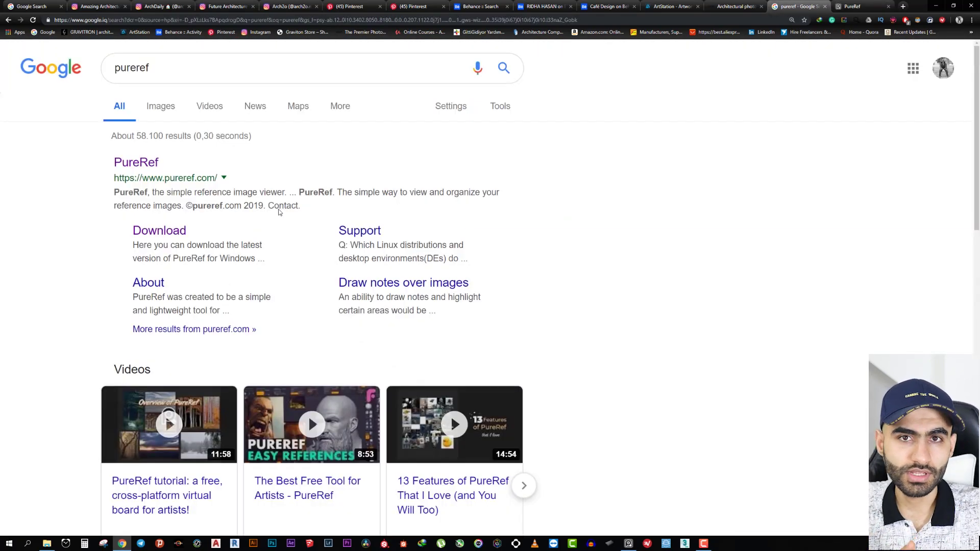
left_click(858, 6)
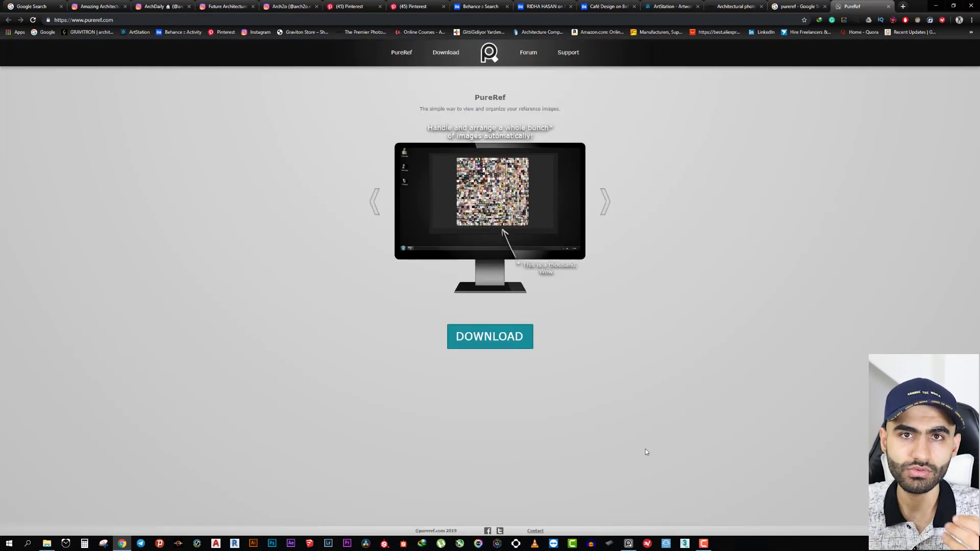
Launch PureRef from the taskbar and shrink its empty board to the lower right
right_click(628, 544)
left_click(631, 533)
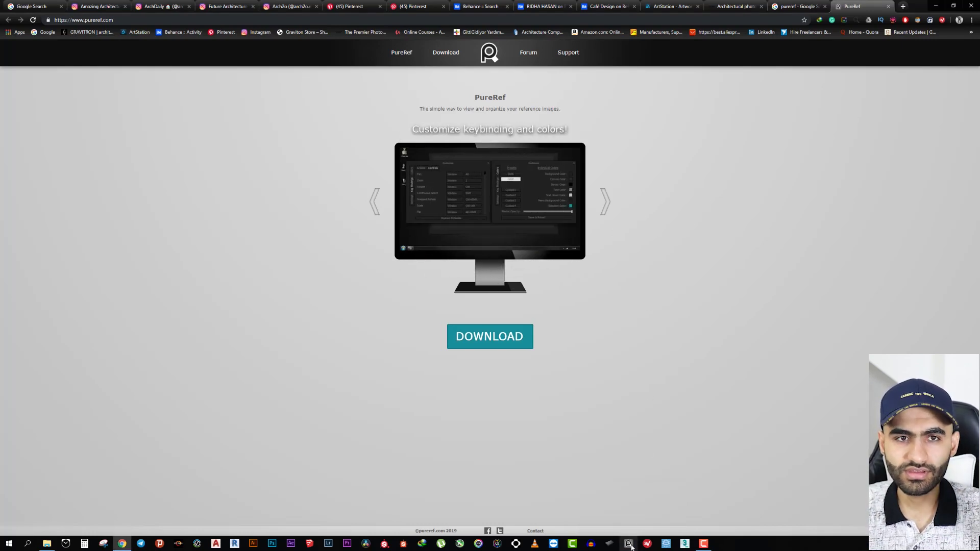
left_click(632, 545)
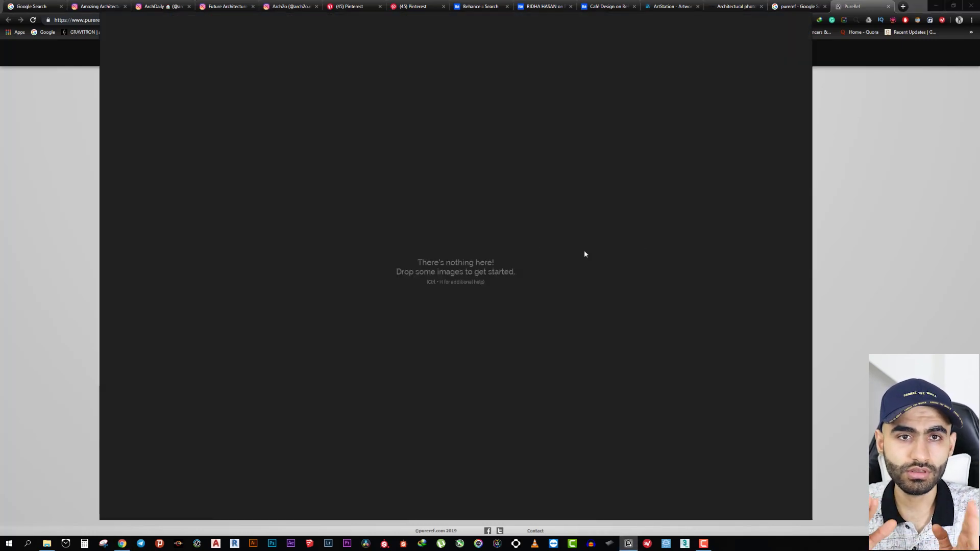
left_click_drag(491, 205, 548, 189)
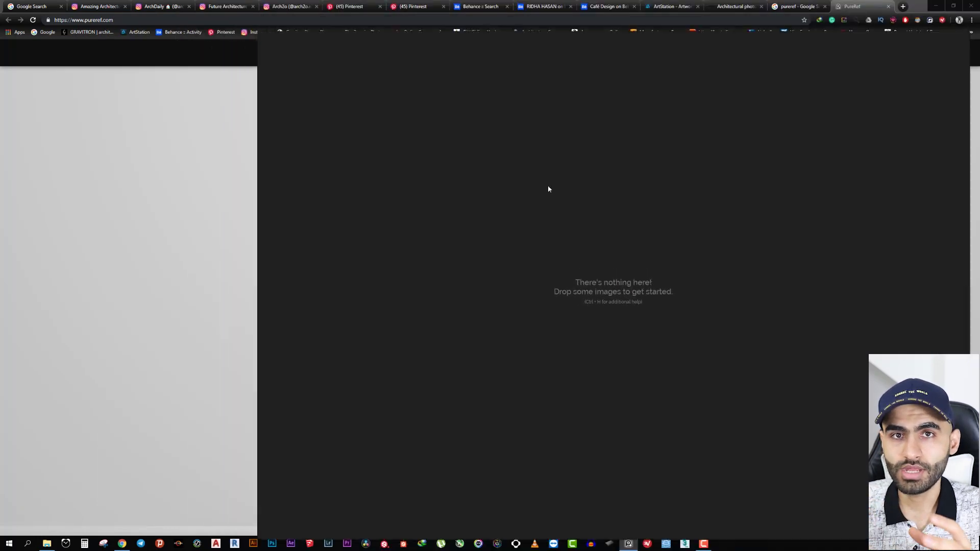
mouse_move(256, 24)
left_mouse_down()
mouse_move(432, 121)
mouse_move(553, 205)
left_mouse_up()
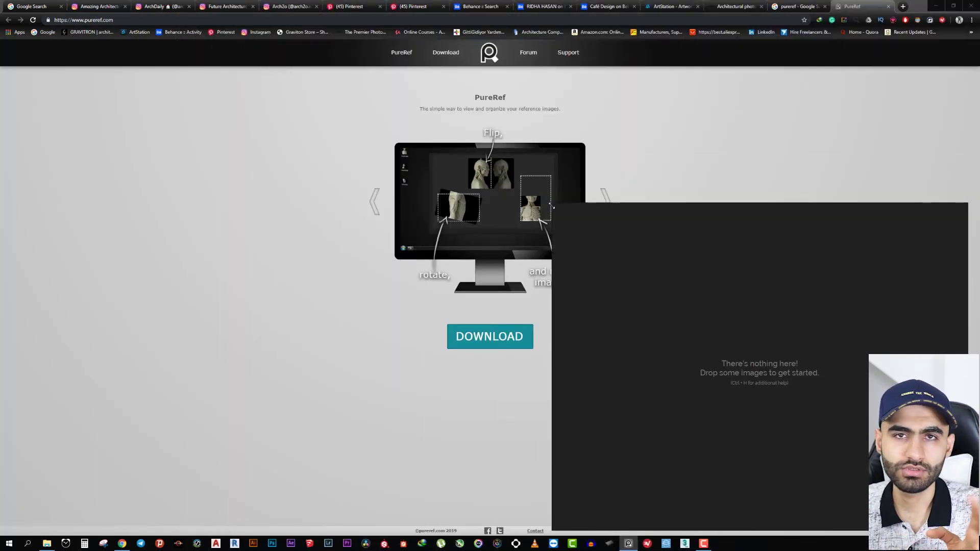
Drag the white stacked tower post from Amazing Architecture onto the board and preview it full size
left_click(102, 6)
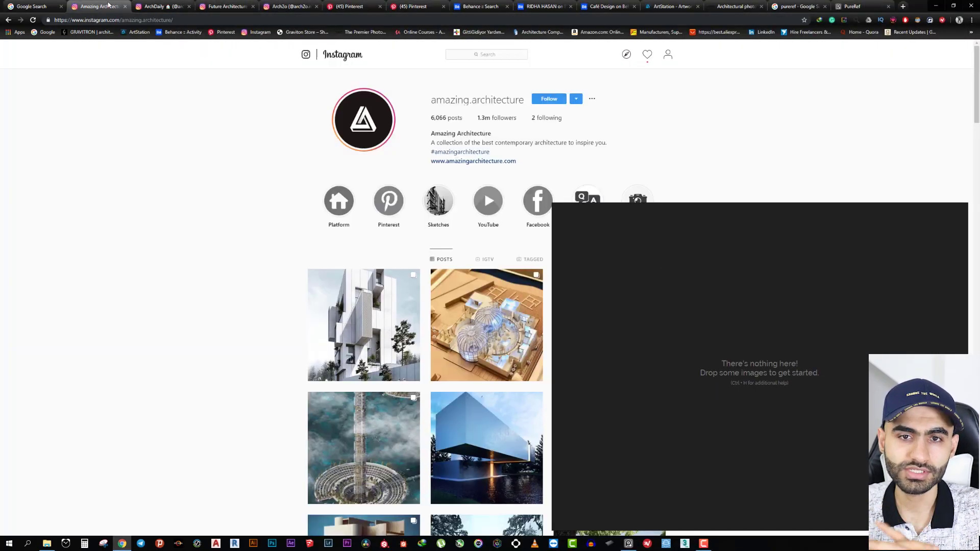
scroll(308, 218, "down", 3)
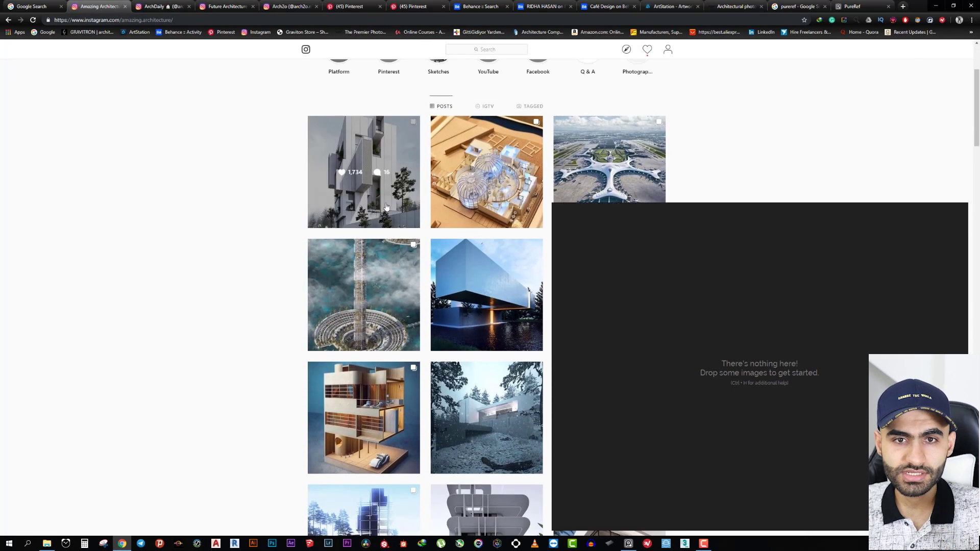
mouse_move(379, 177)
left_mouse_down()
mouse_move(687, 435)
mouse_move(711, 314)
left_mouse_up()
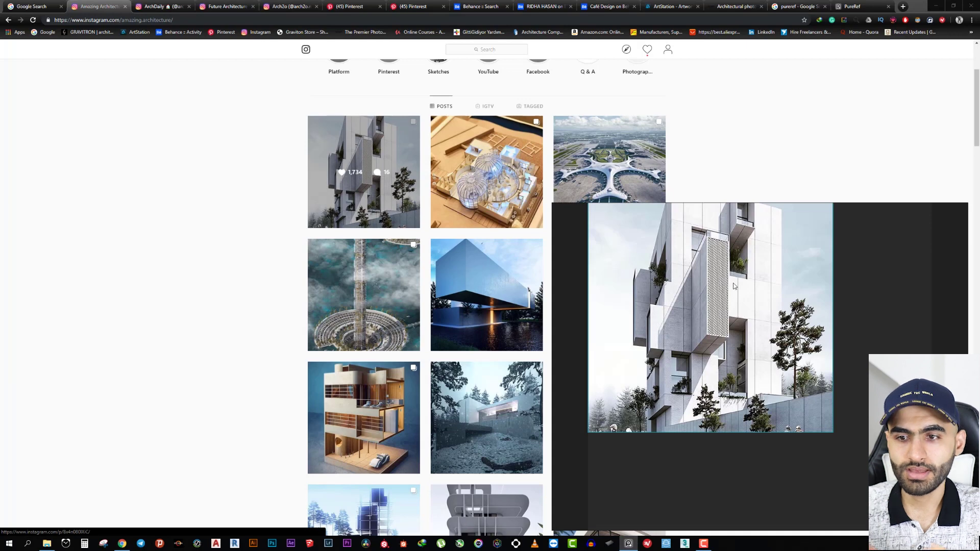
scroll(734, 286, "down", 3)
scroll(733, 286, "down", 2)
scroll(720, 312, "up", 2)
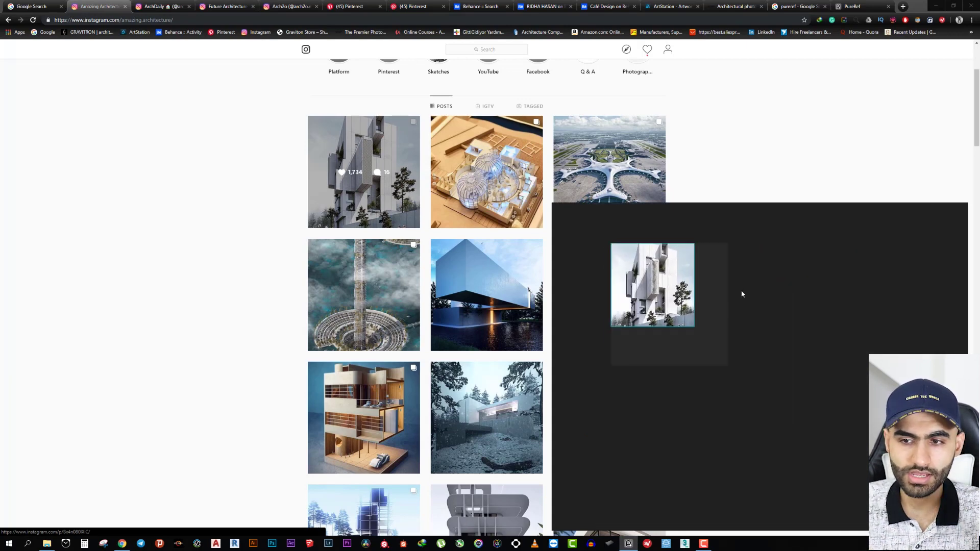
scroll(751, 331, "up", 1)
scroll(751, 348, "down", 1)
scroll(736, 326, "down", 3)
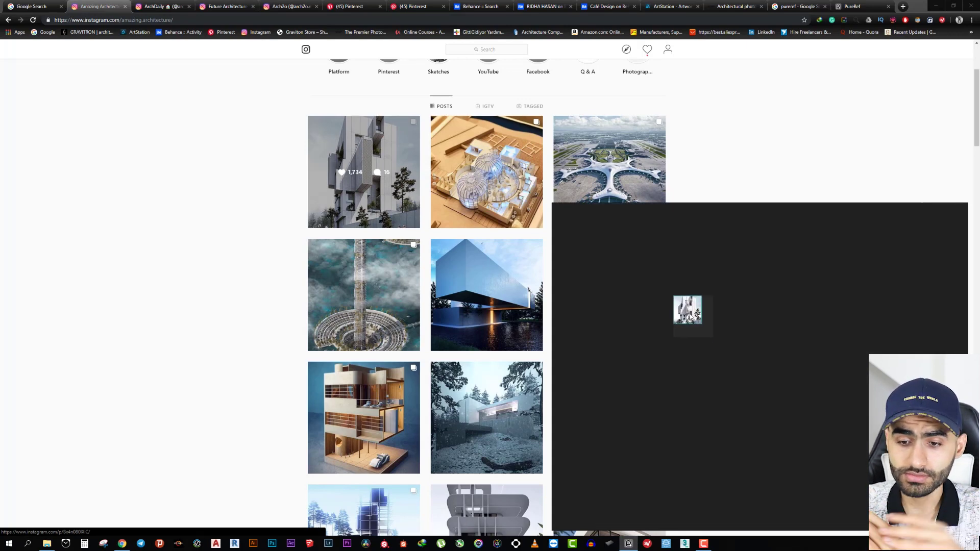
double_click(690, 318)
double_click(759, 346)
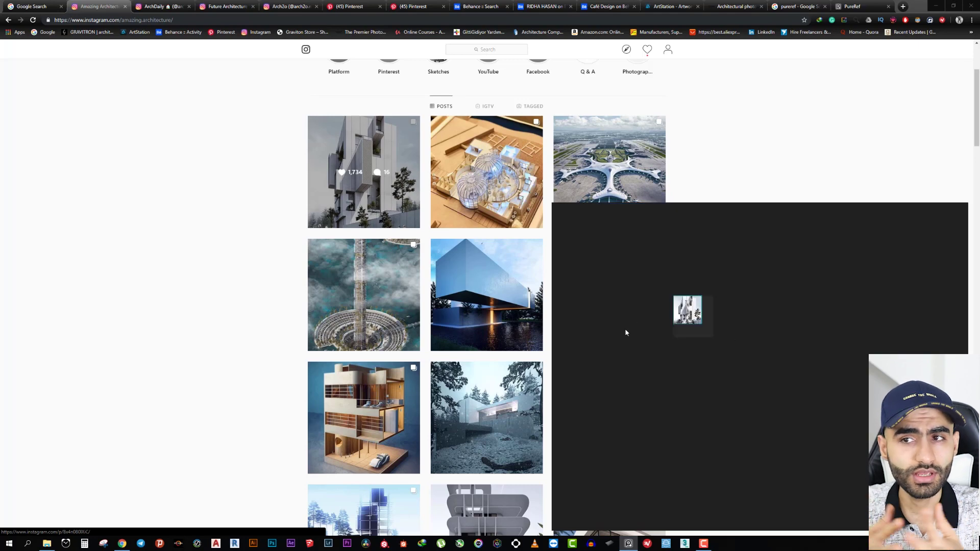
Add the blue cantilevered cube photo to the board and preview it full size
left_click(629, 544)
mouse_move(640, 547)
left_mouse_down()
mouse_move(759, 376)
mouse_move(714, 282)
left_mouse_up()
scroll(765, 271, "up", 1)
double_click(721, 283)
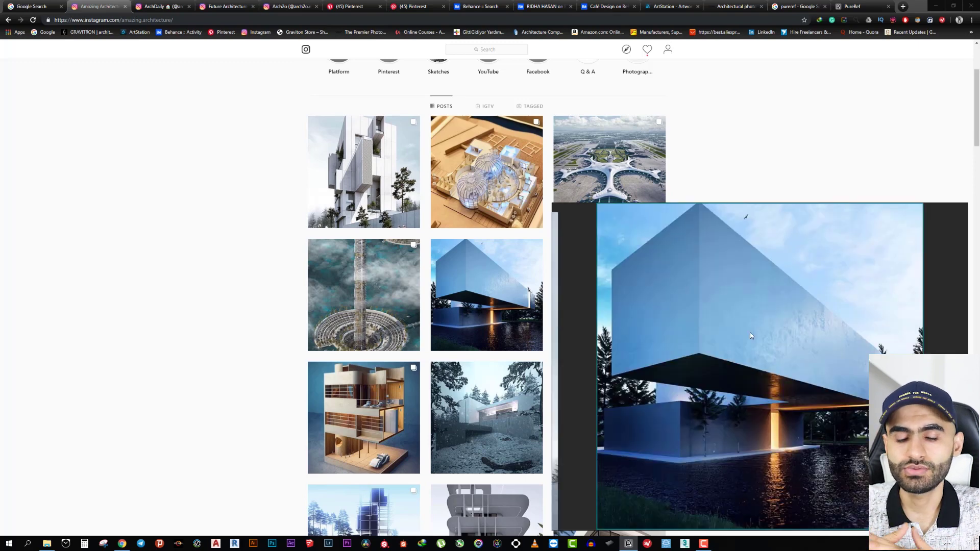
double_click(749, 308)
Move to the Future Architecture Instagram page in Chrome
left_click(305, 140)
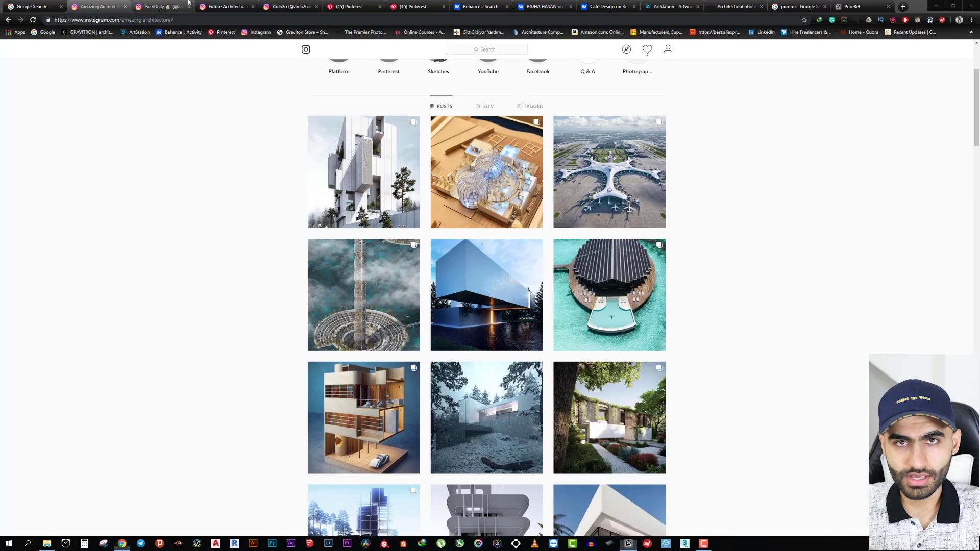
key("ctrl+Tab")
key("ctrl+Tab")
mouse_move(467, 378)
left_mouse_down()
mouse_move(466, 389)
mouse_move(755, 378)
left_mouse_up()
Snap Chrome to the left half and stretch the PureRef board down the right half
key("super+Left")
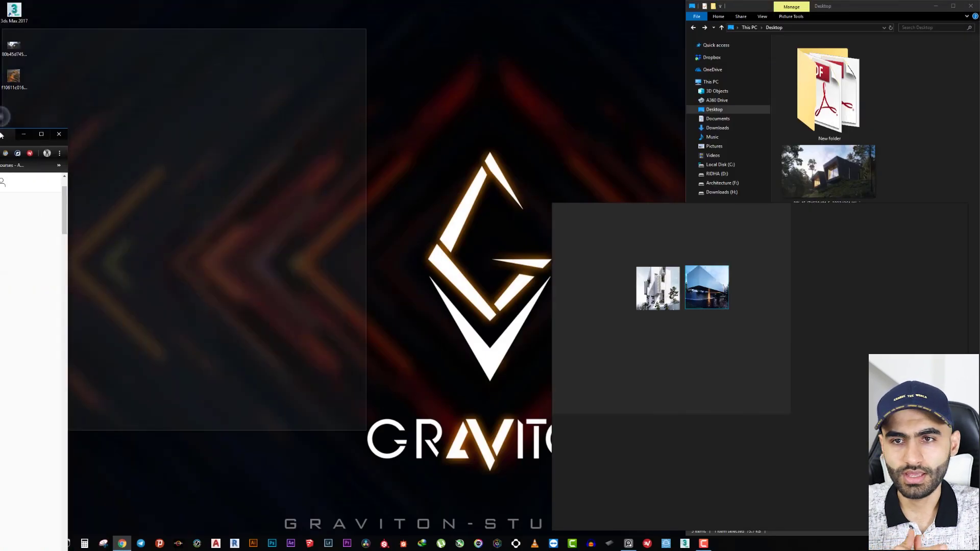
left_click_drag(573, 73, 554, 25)
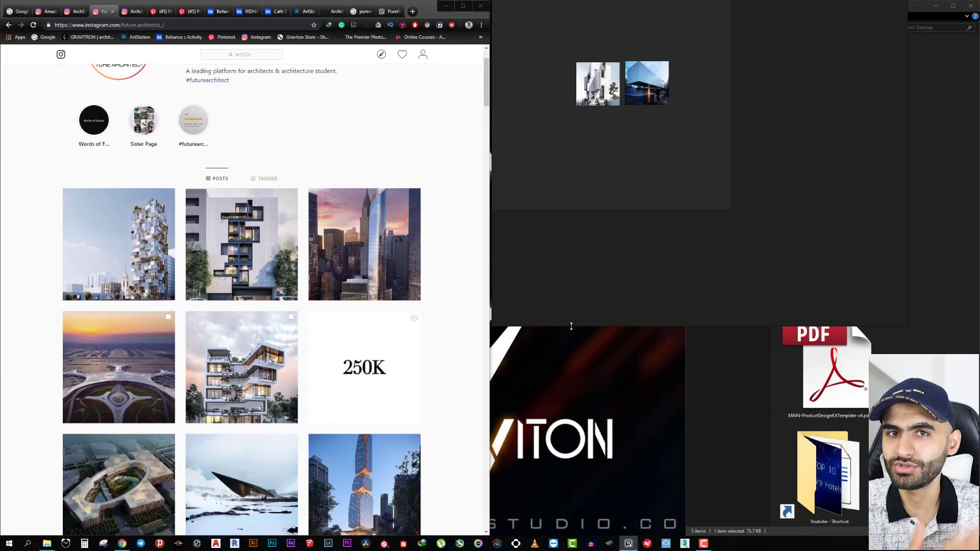
left_click_drag(575, 209, 575, 549)
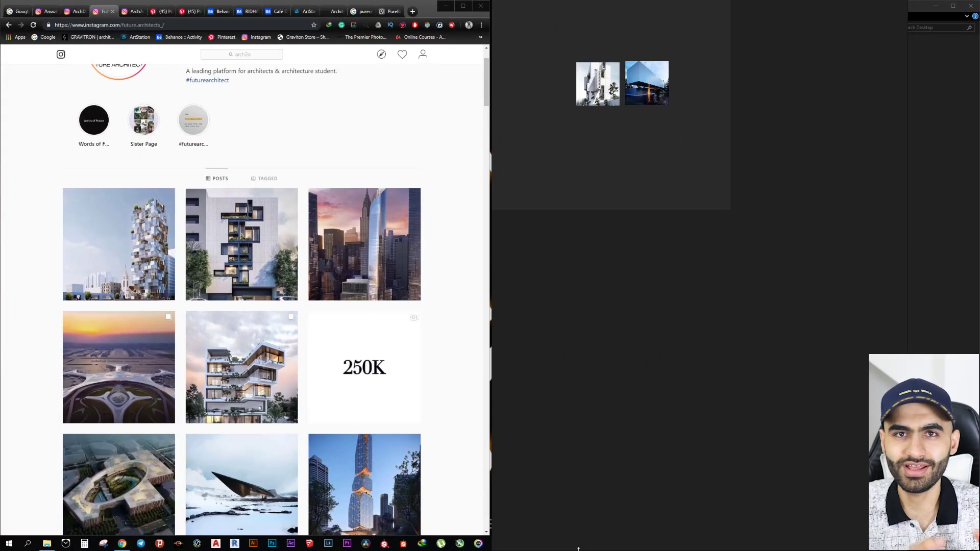
left_click(908, 331)
Add the colourful pixelated tower and black-windowed tower posts, previewing one full size
left_click_drag(134, 229, 648, 135)
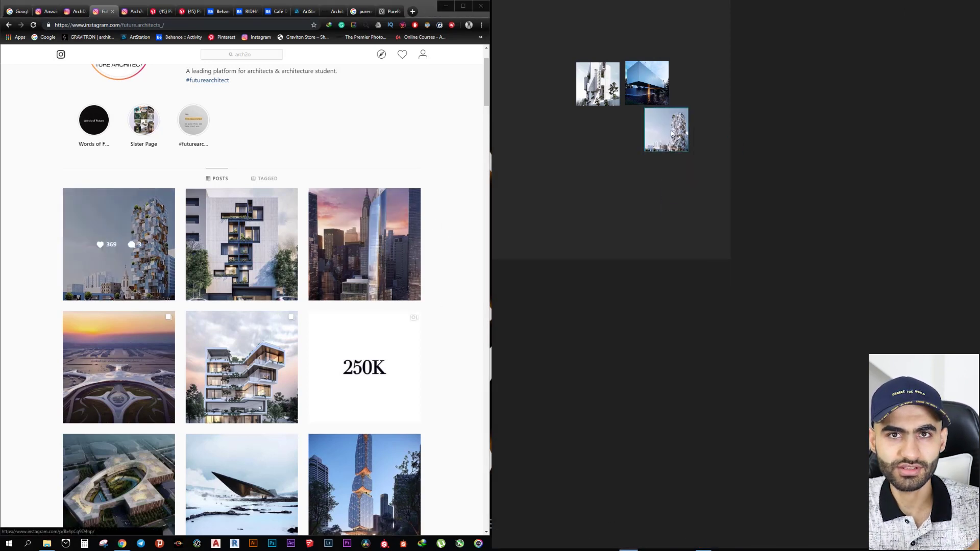
left_click_drag(242, 320, 695, 118)
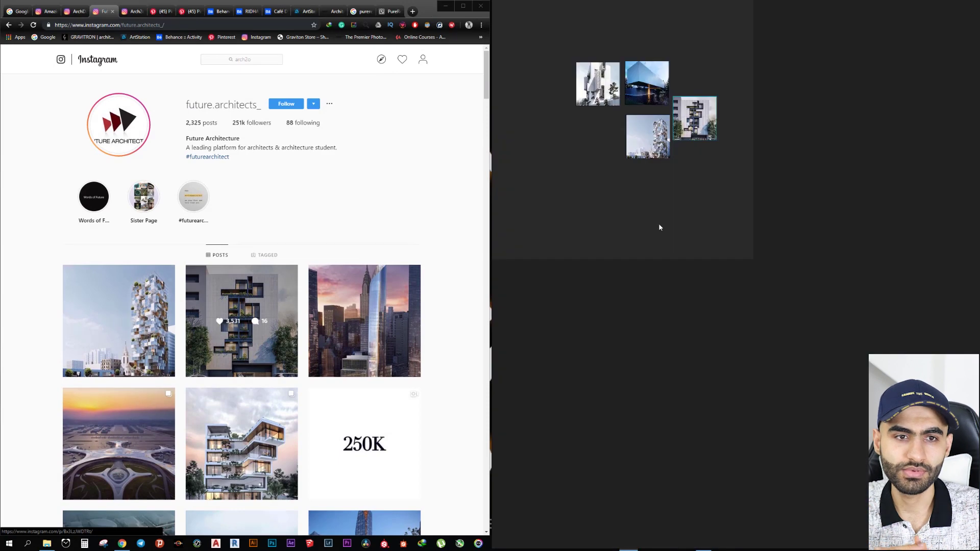
double_click(648, 136)
double_click(674, 196)
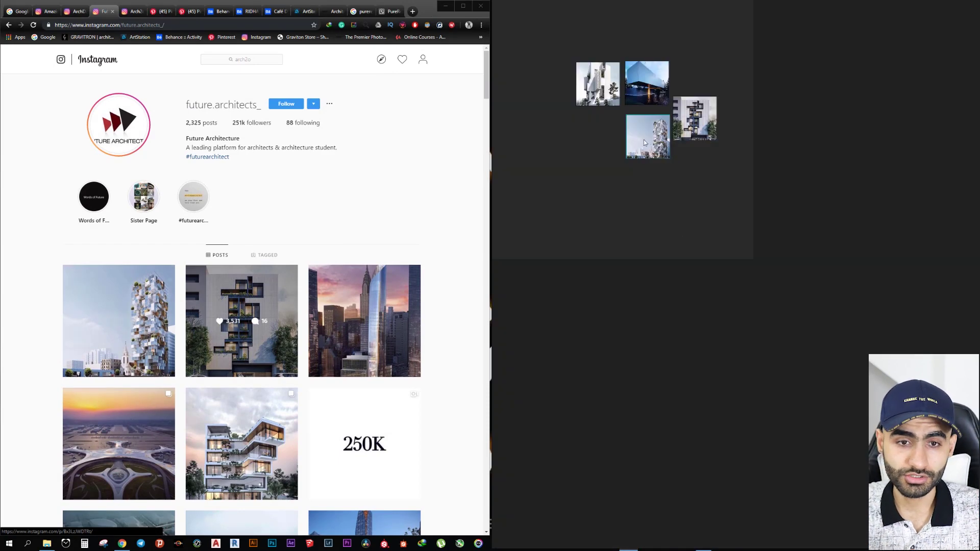
Add the stone-sketch sheet from a Pinterest pin to the board
left_click(162, 11)
left_click(189, 11)
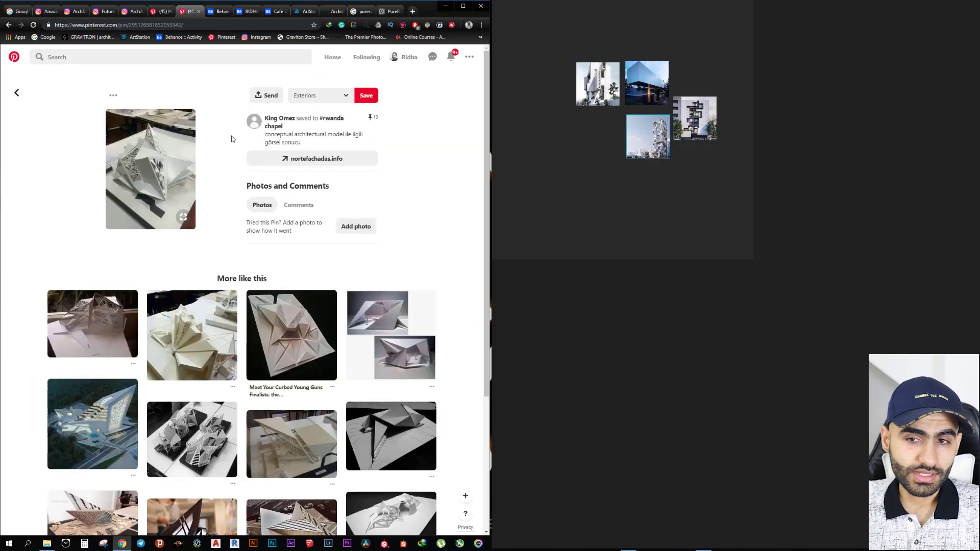
scroll(287, 299, "down", 2)
scroll(288, 299, "down", 1)
scroll(288, 298, "down", 3)
left_click(363, 313)
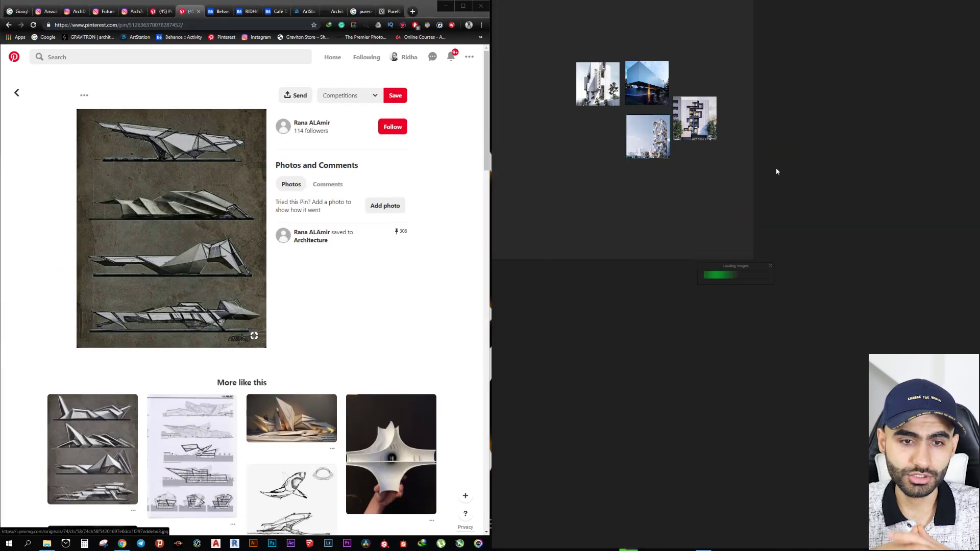
left_click_drag(178, 214, 776, 170)
scroll(256, 377, "down", 3)
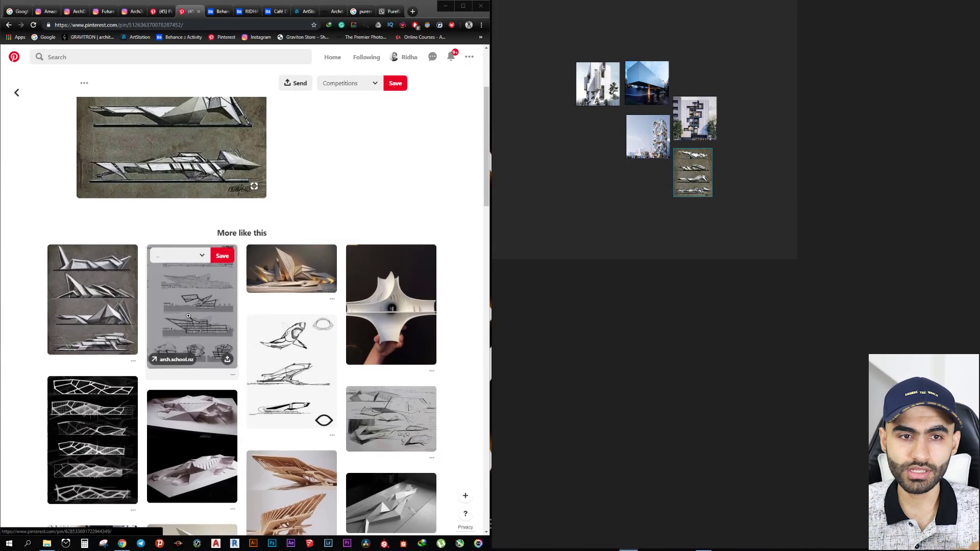
mouse_move(92, 301)
left_mouse_down()
mouse_move(688, 320)
mouse_move(660, 173)
left_mouse_up()
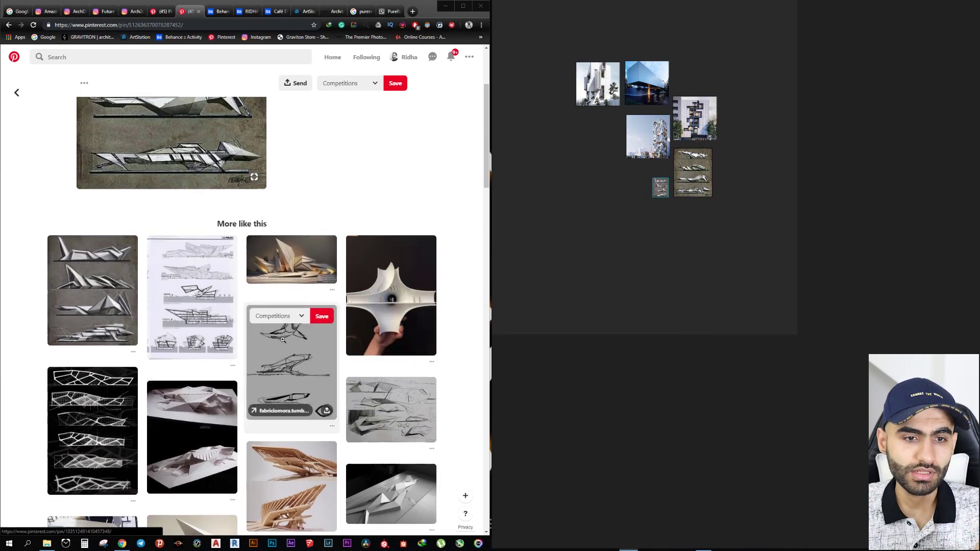
Add the folded-paper model and dark folded-model Pinterest images to the board
scroll(286, 246, "down", 5)
scroll(205, 136, "down", 3)
left_click(205, 136)
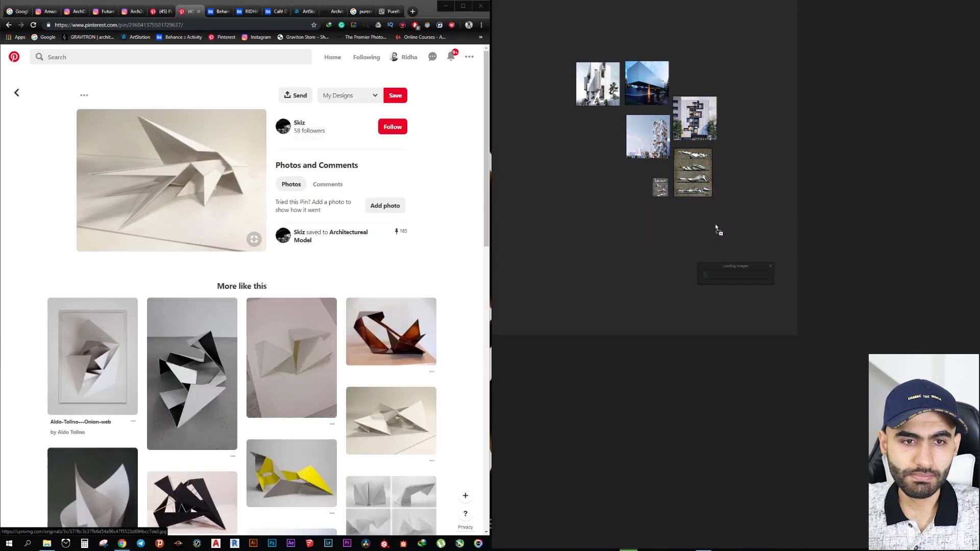
left_click_drag(171, 179, 619, 186)
scroll(365, 314, "down", 3)
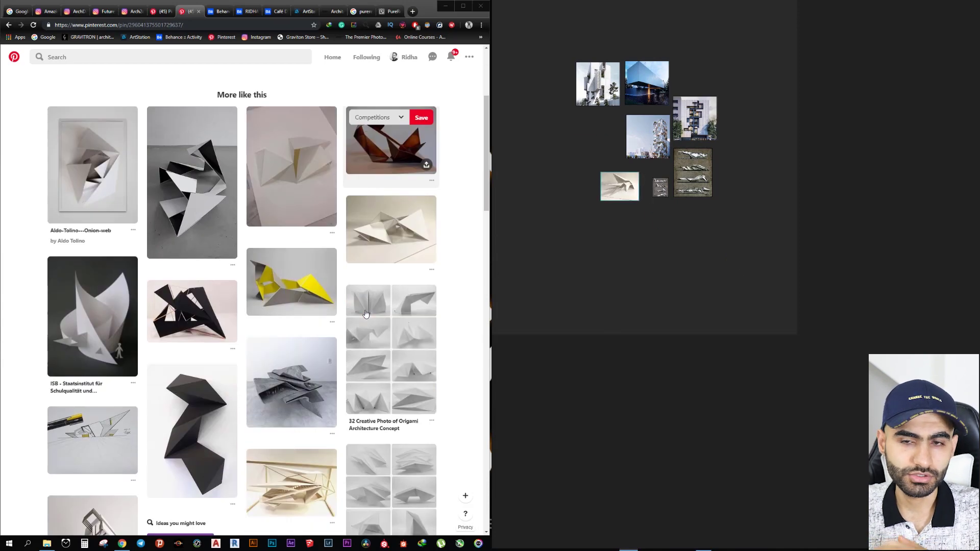
left_click(291, 393)
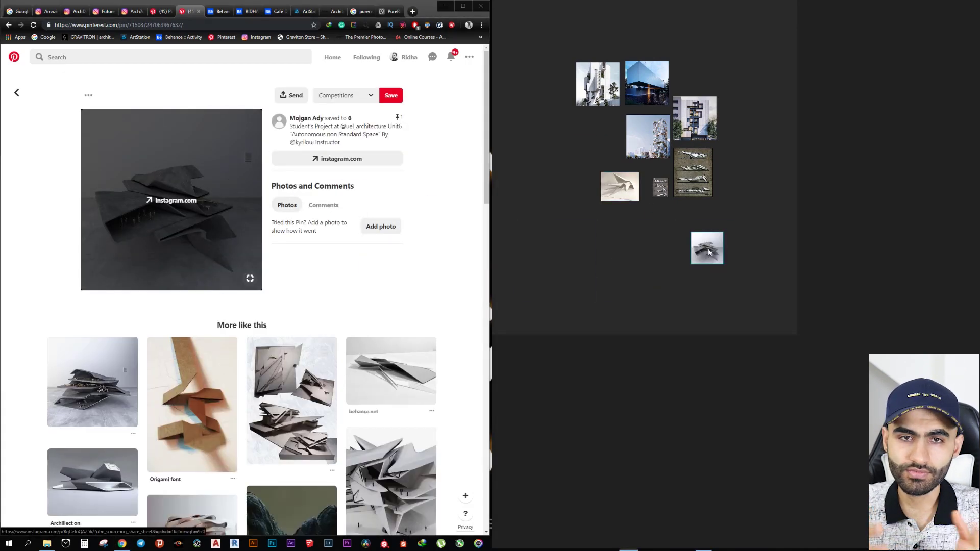
left_click_drag(204, 186, 602, 145)
Add the floating café render from the Behance Café Design project to the board
left_click(250, 11)
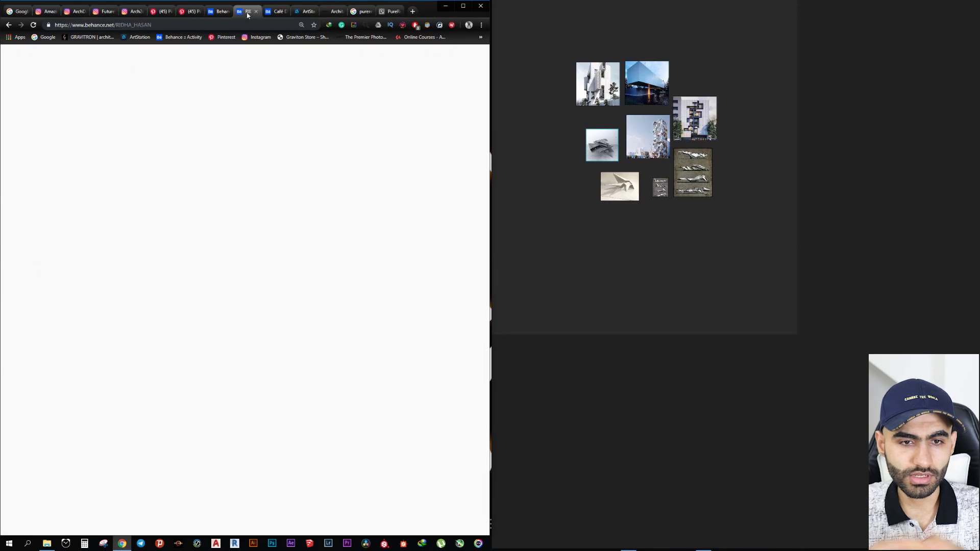
left_click(278, 11)
left_click_drag(245, 281, 772, 246)
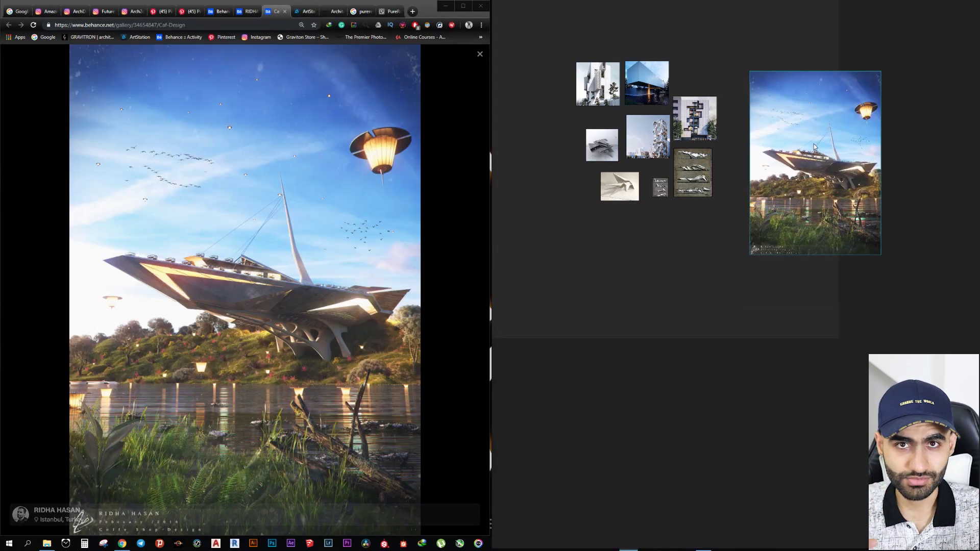
Bring up the ArtStation page with the Juno's Landing artwork
left_click(304, 11)
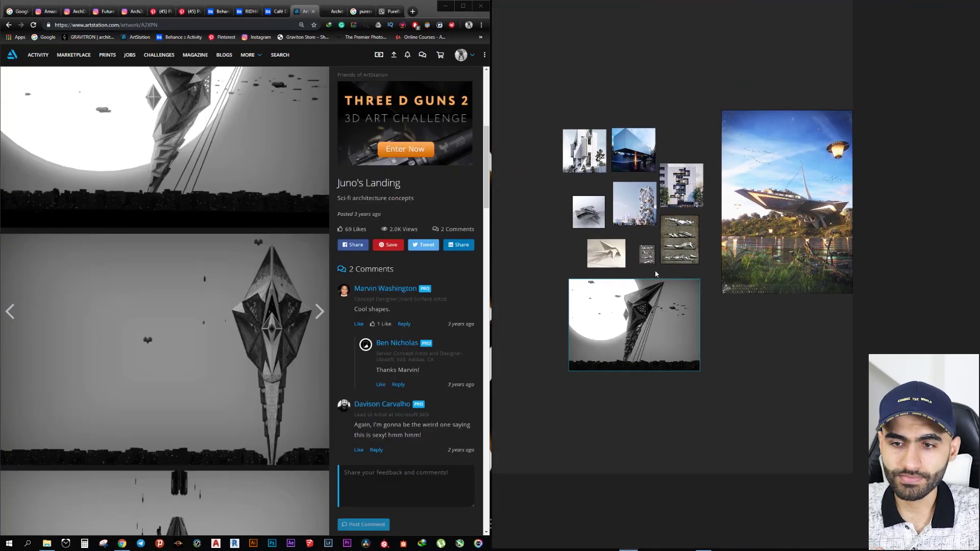
scroll(656, 275, "up", 2)
scroll(638, 230, "down", 2)
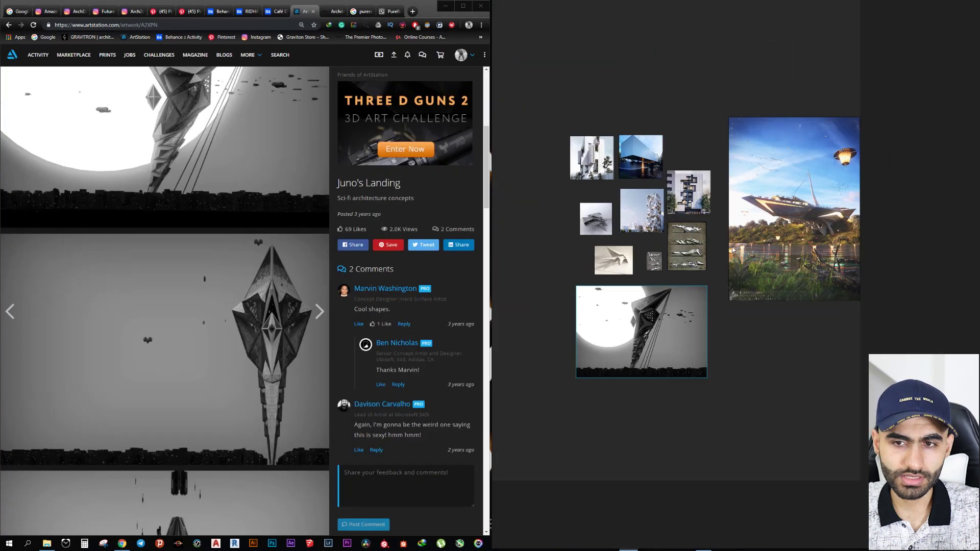
scroll(608, 157, "up", 2)
scroll(607, 157, "up", 3)
Zoom and pan the board so all images are visible
right_click(626, 162)
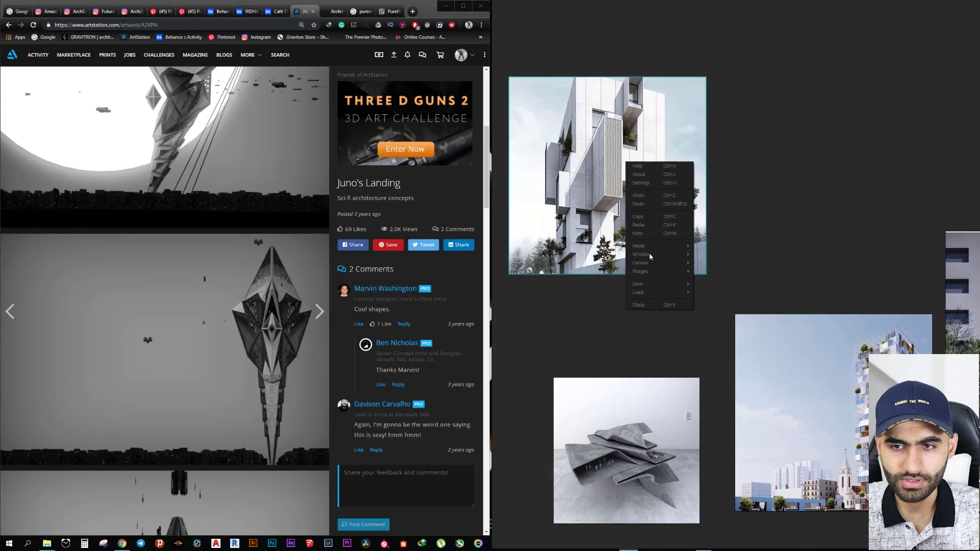
mouse_move(640, 254)
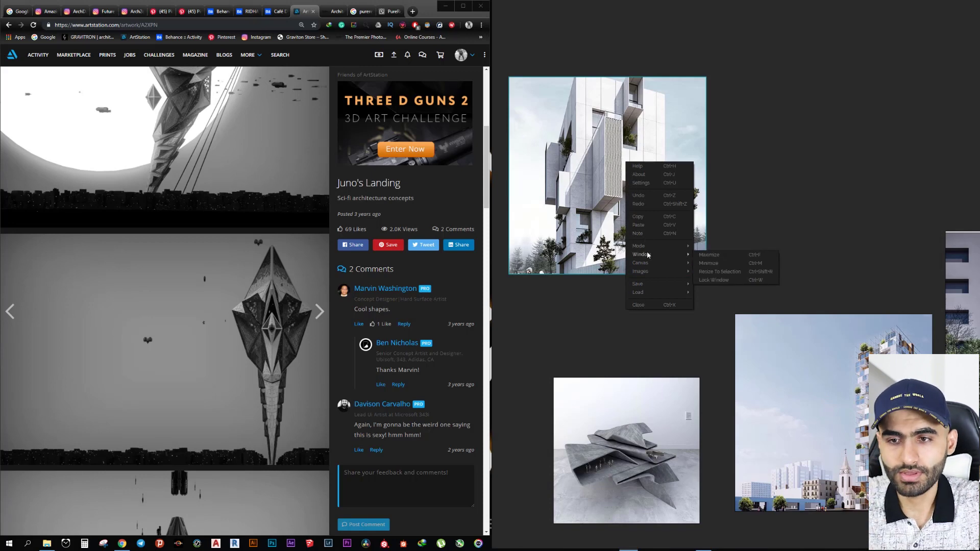
left_click(726, 343)
scroll(726, 343, "down", 3)
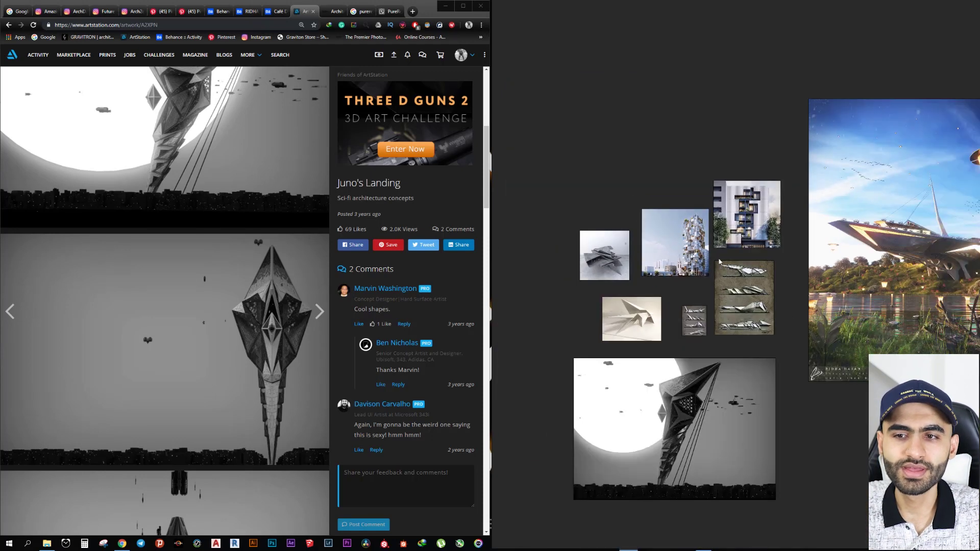
middle_click_drag(740, 321, 658, 305)
scroll(658, 305, "down", 1)
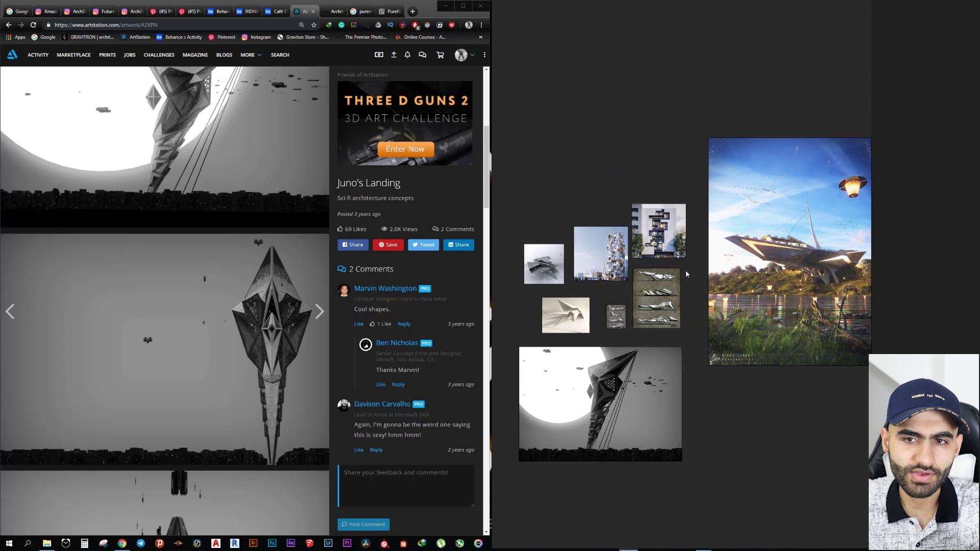
Save the board as the scene file youtube.pur on the Desktop
right_click(654, 161)
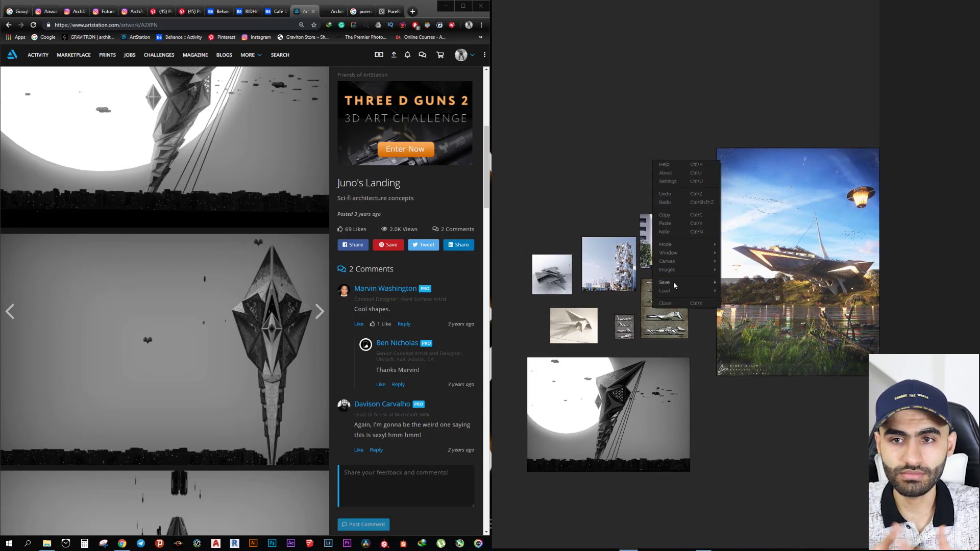
mouse_move(665, 283)
left_click(738, 291)
left_click(522, 112)
type("youtube")
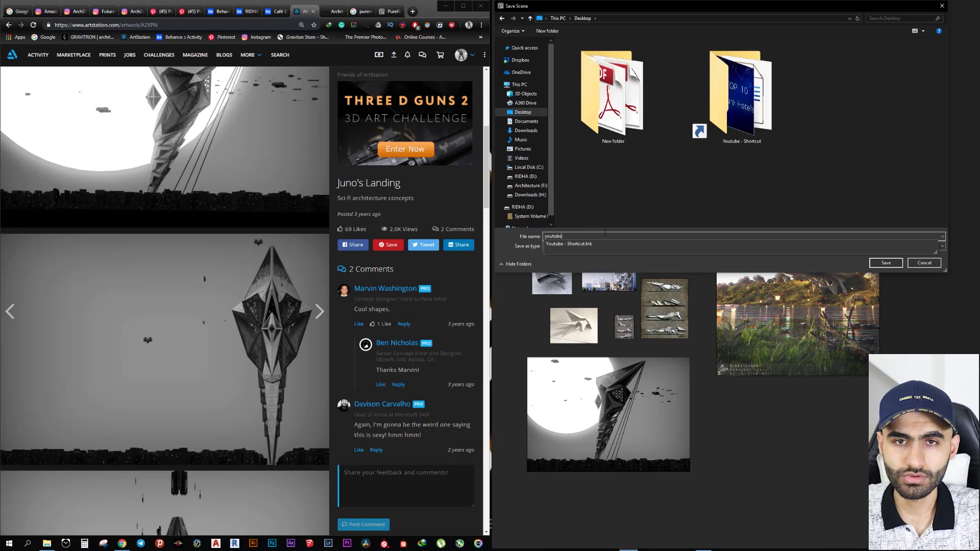
key("Return")
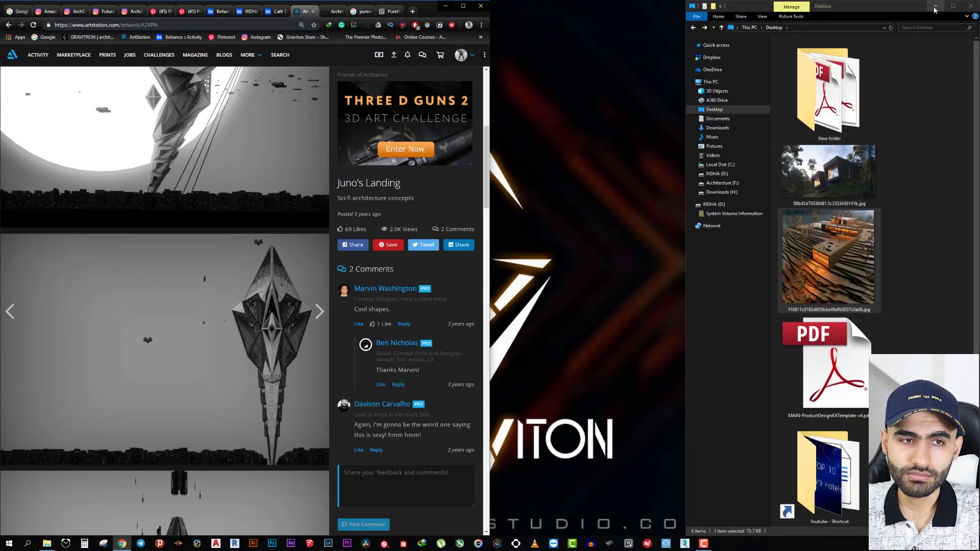
Clear the windows away and reopen youtube.pur from the Desktop
left_click(935, 7)
left_click(445, 6)
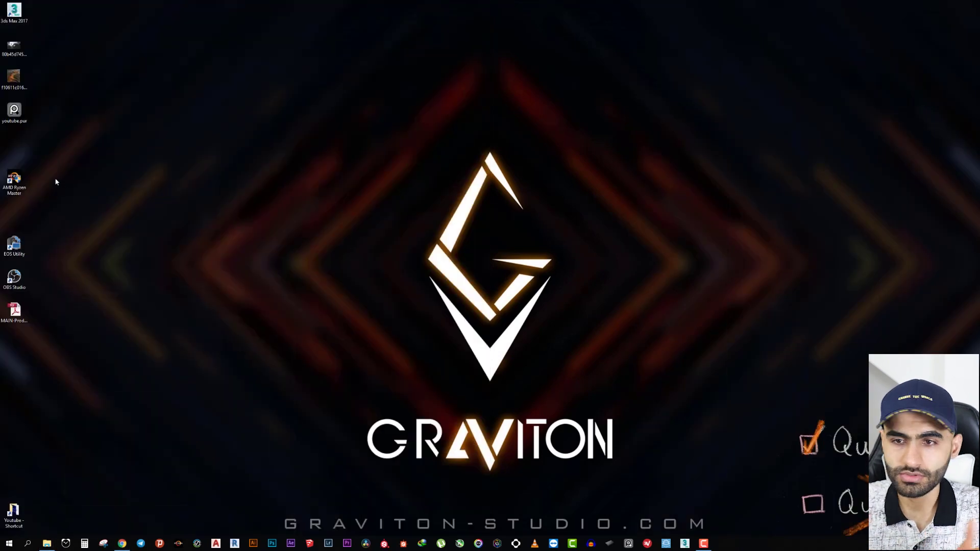
double_click(18, 110)
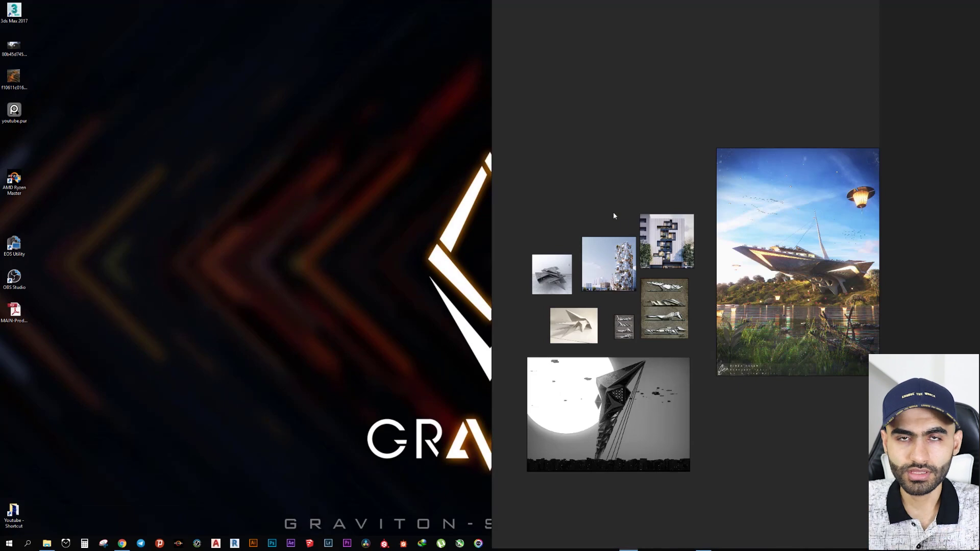
Widen the board window to the left screen edge, zoom the canvas and bring up the main menu
left_click_drag(492, 185, 3, 188)
scroll(461, 328, "down", 3)
scroll(461, 329, "up", 4)
scroll(457, 267, "down", 5)
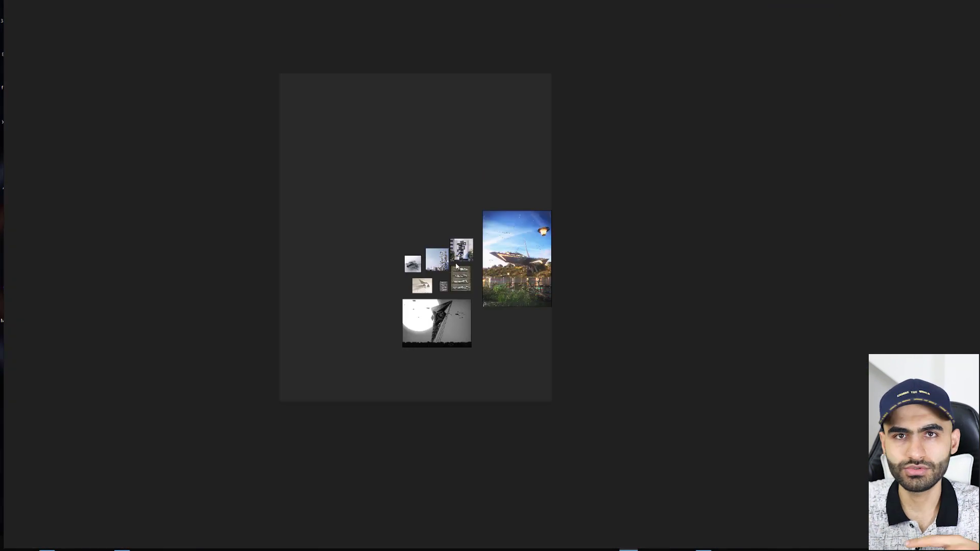
scroll(457, 266, "up", 3)
scroll(460, 270, "up", 4)
scroll(474, 281, "down", 6)
scroll(495, 294, "up", 1)
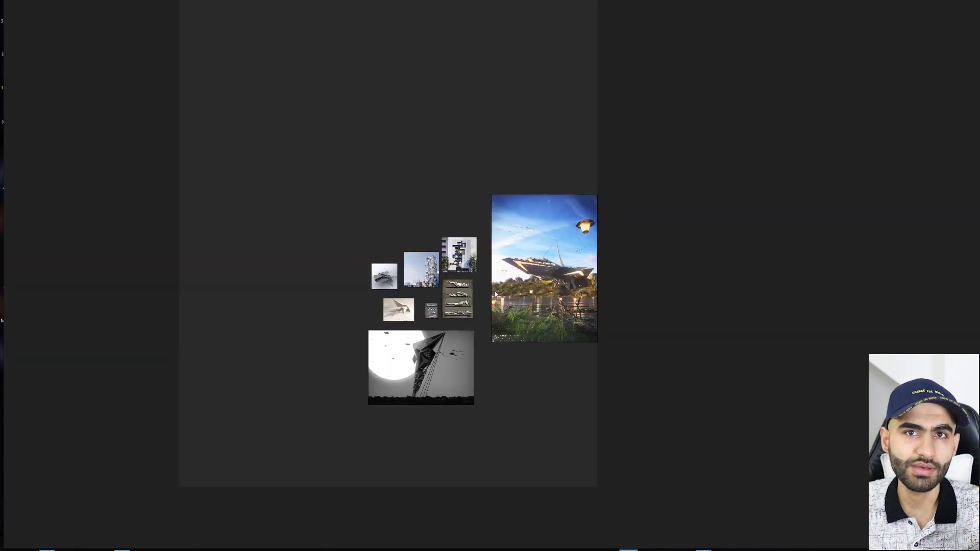
scroll(495, 294, "up", 2)
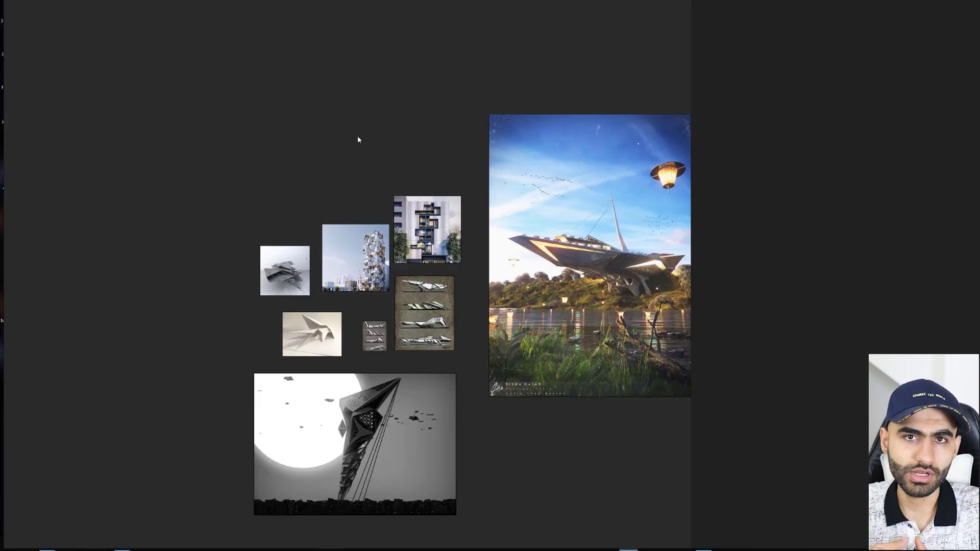
right_click(313, 137)
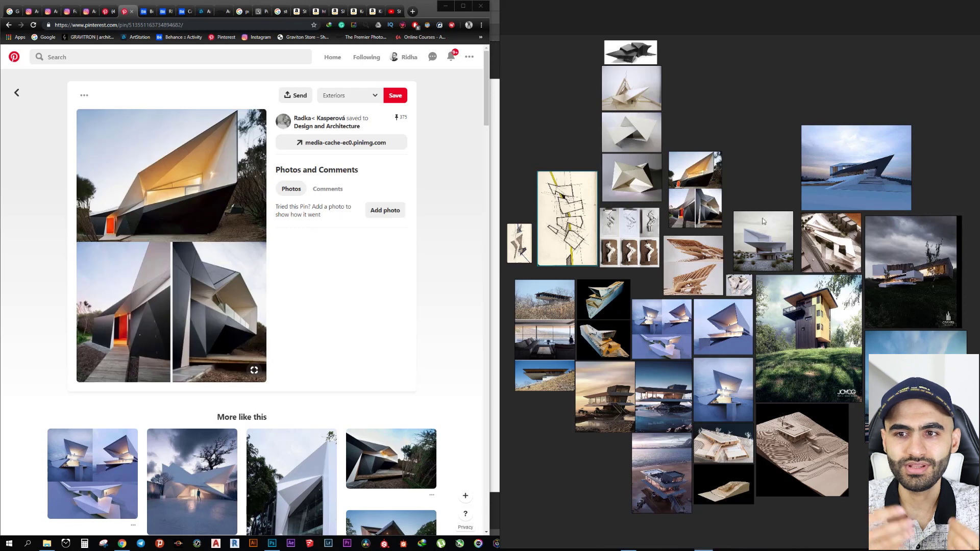
Preview the contour-model, wooden model, hillside-house and beach-house images full size in turn
double_click(821, 445)
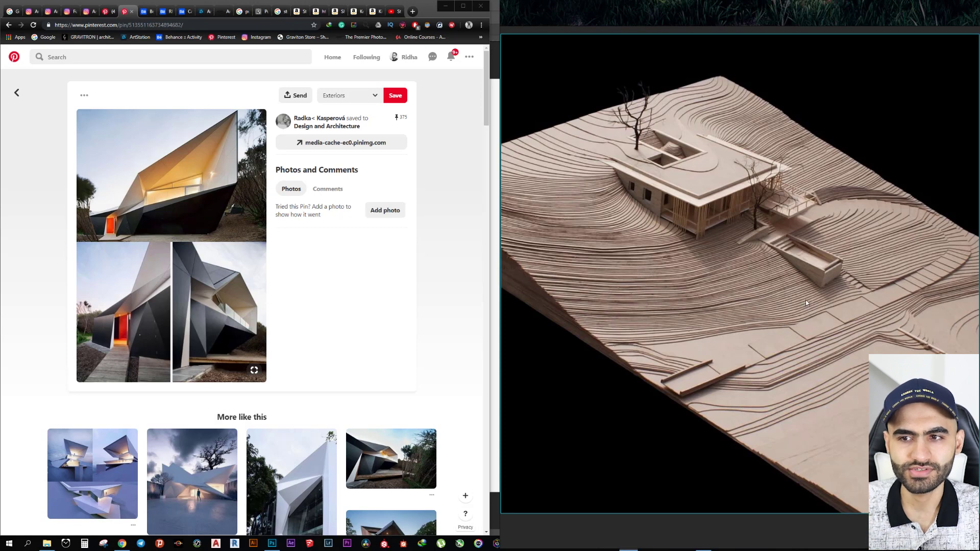
double_click(850, 249)
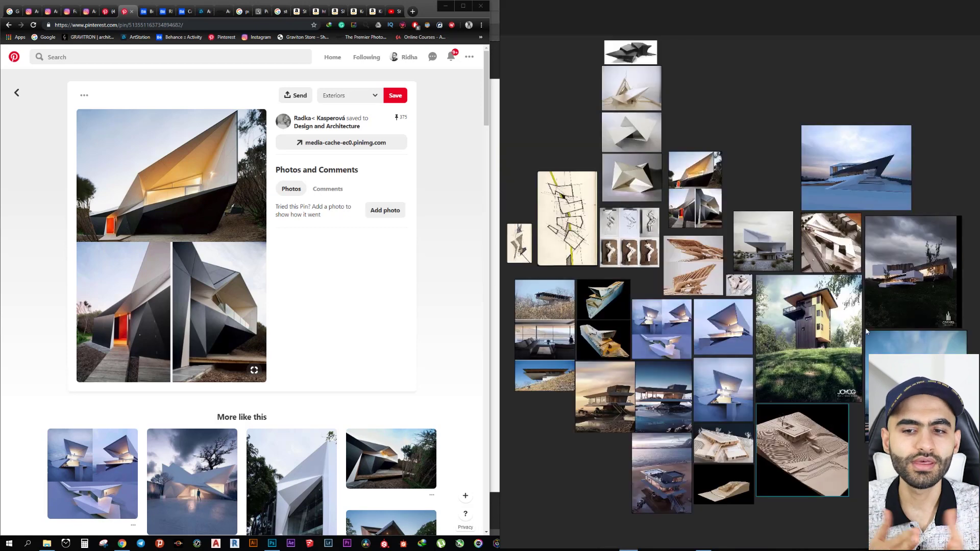
double_click(723, 487)
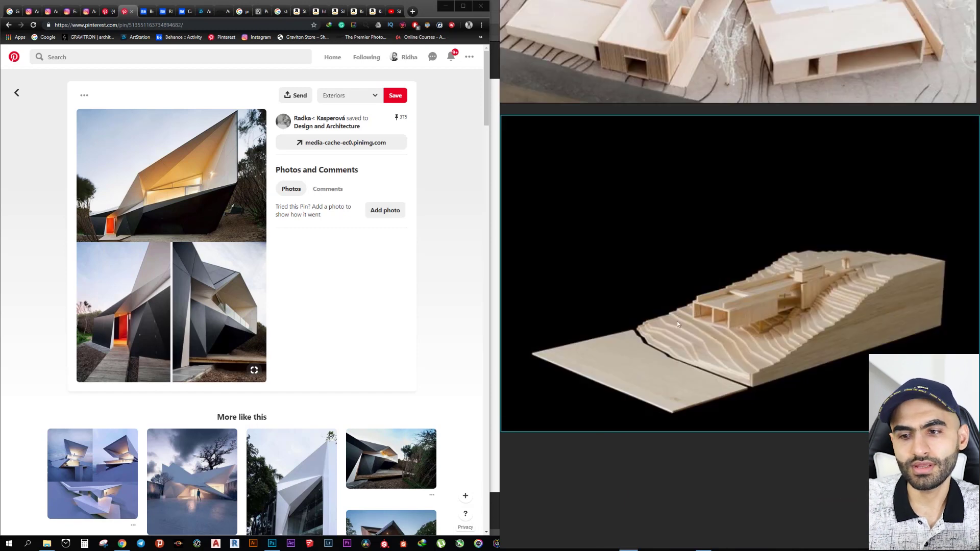
double_click(764, 311)
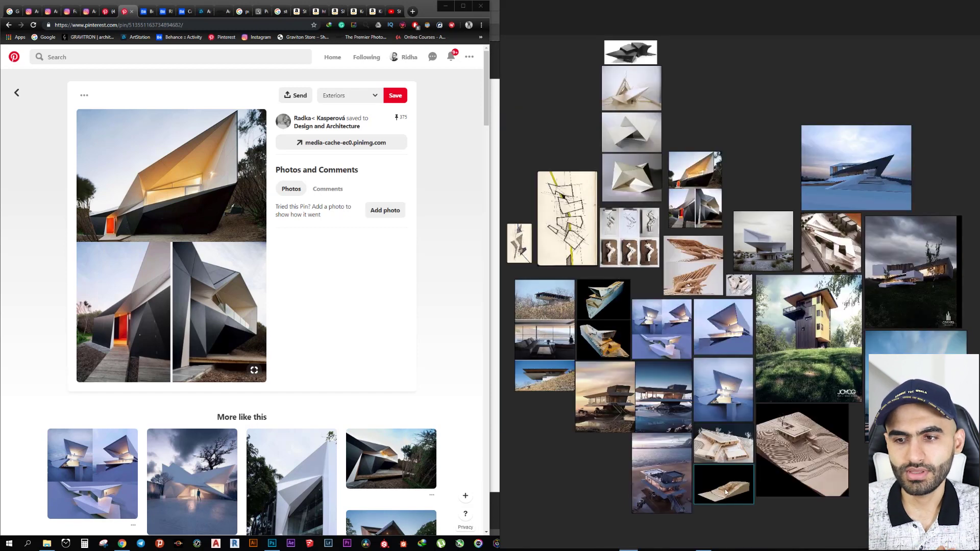
double_click(721, 456)
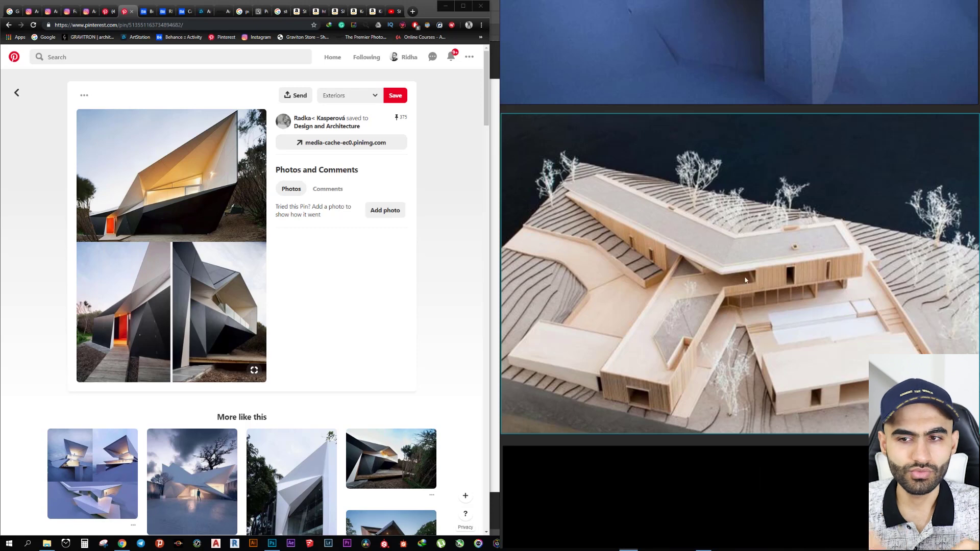
double_click(735, 346)
double_click(538, 365)
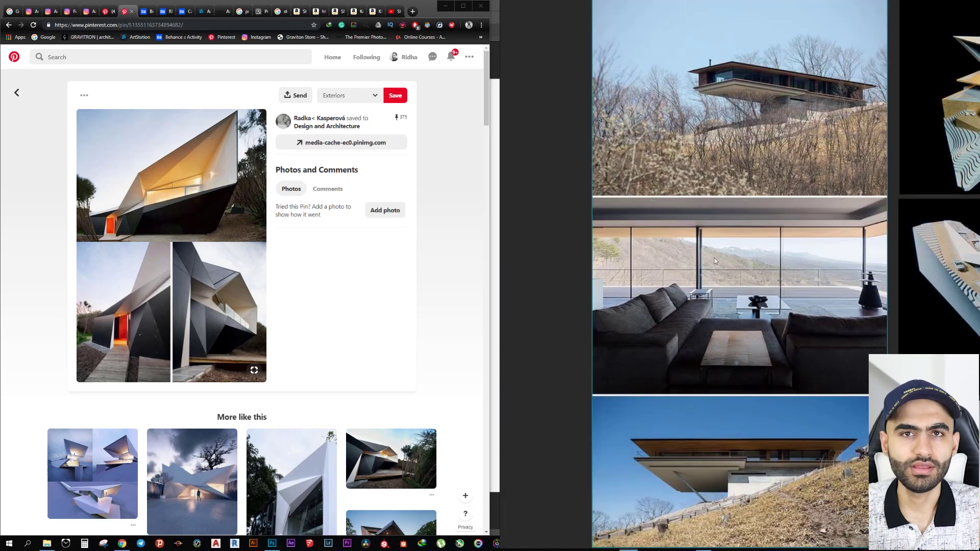
double_click(748, 494)
double_click(660, 406)
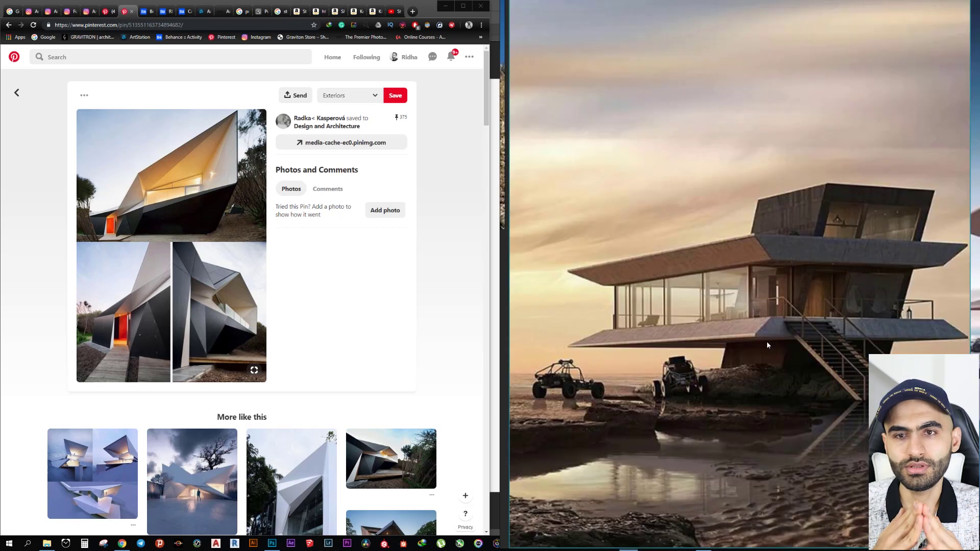
double_click(803, 349)
Preview the blue cliff-house, dark model, angular house, white site-model and tower-house images
double_click(835, 246)
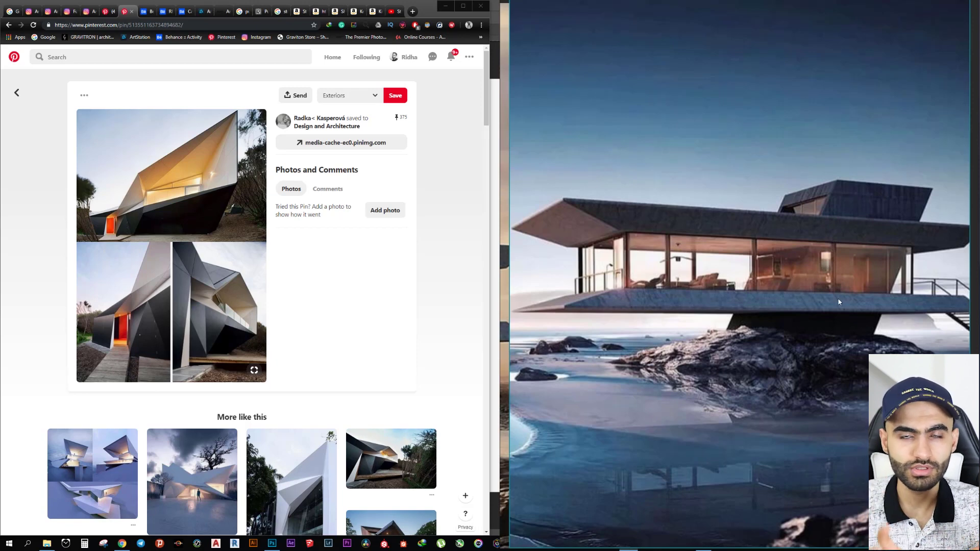
double_click(782, 275)
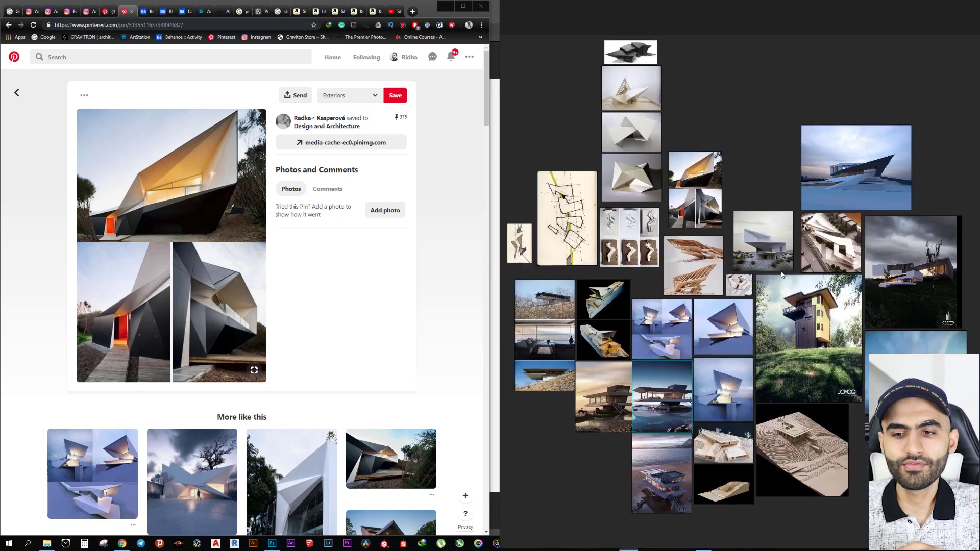
double_click(618, 335)
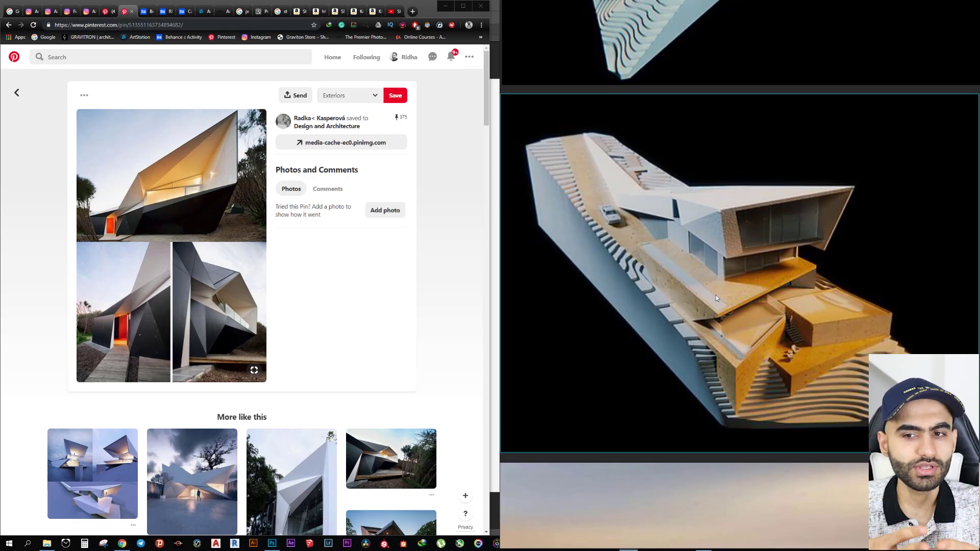
double_click(716, 296)
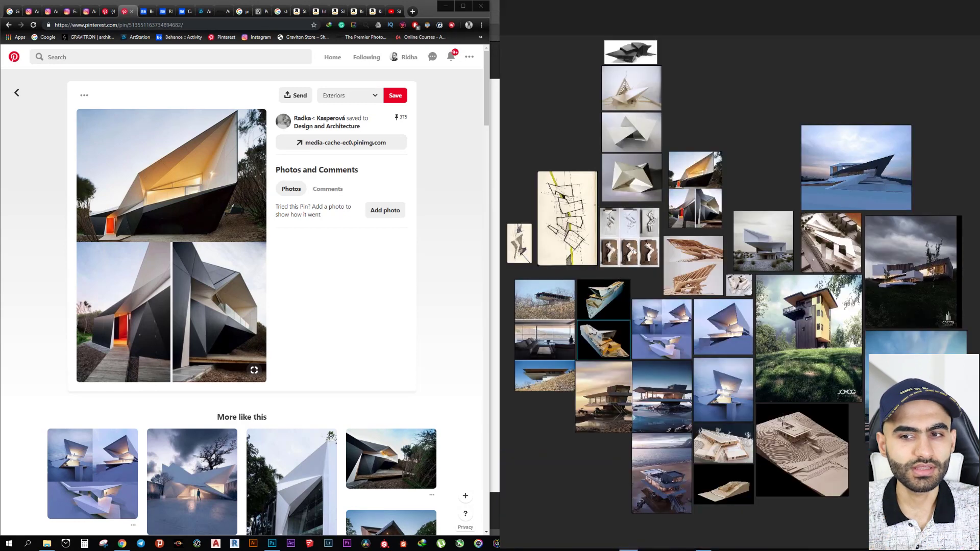
double_click(695, 177)
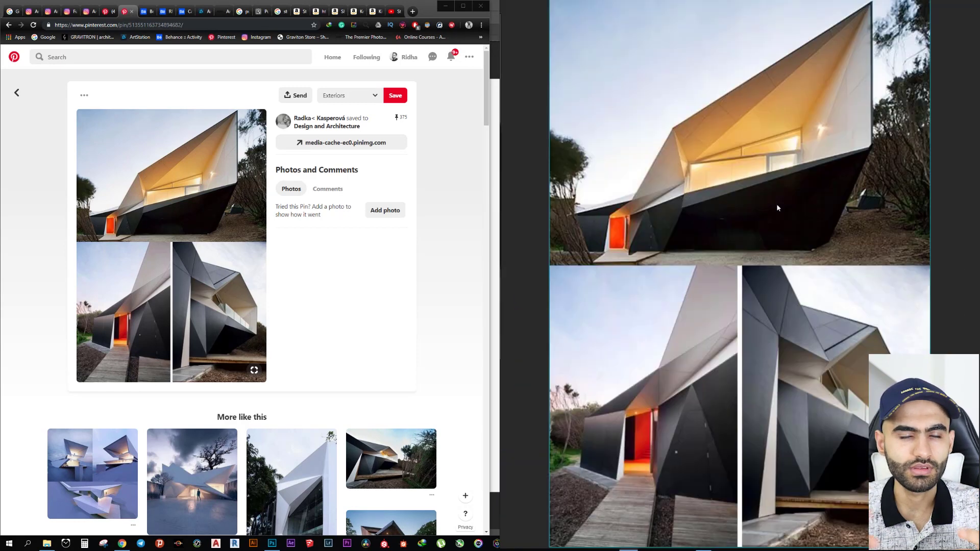
double_click(751, 305)
double_click(807, 403)
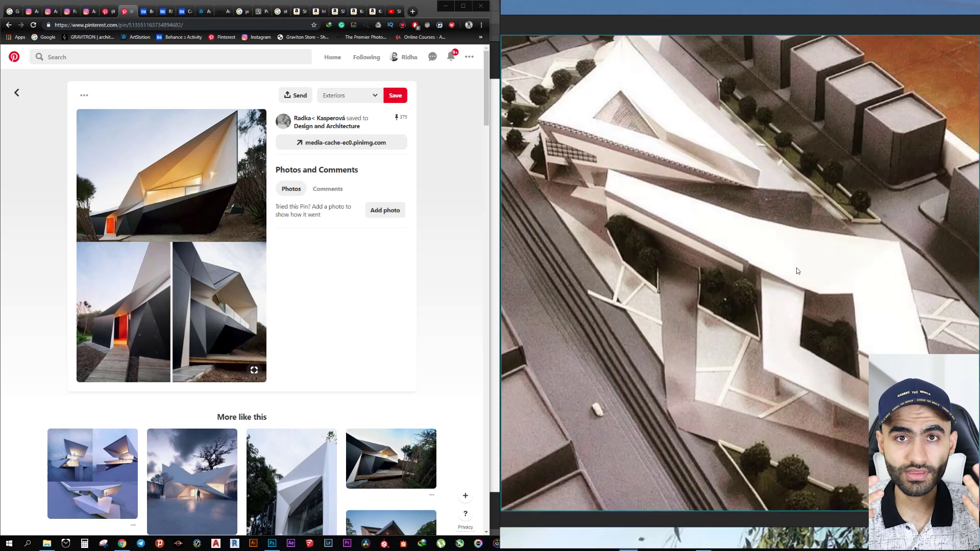
double_click(808, 406)
double_click(818, 330)
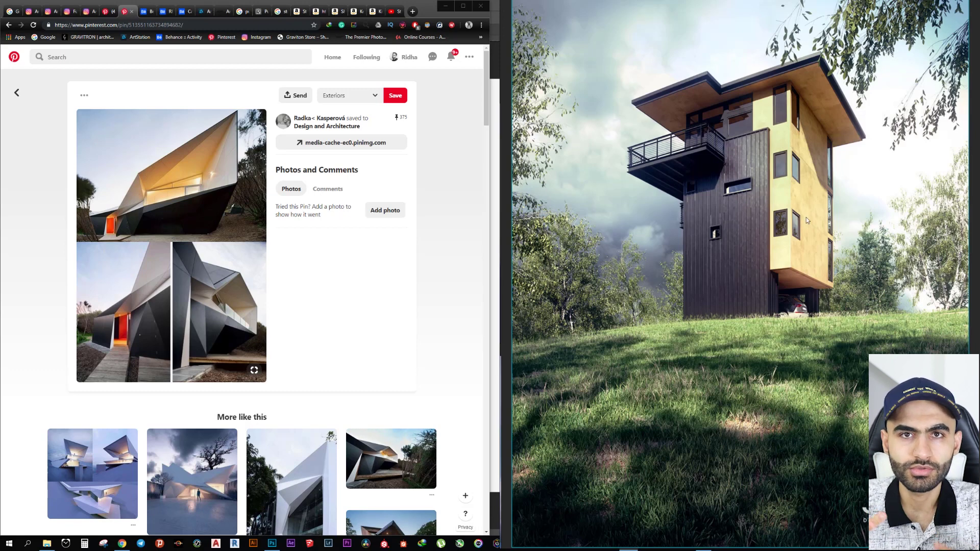
double_click(731, 364)
Preview the dark modern-house, blue angular-house, two sketches, model grid and folded-paper model images
double_click(920, 259)
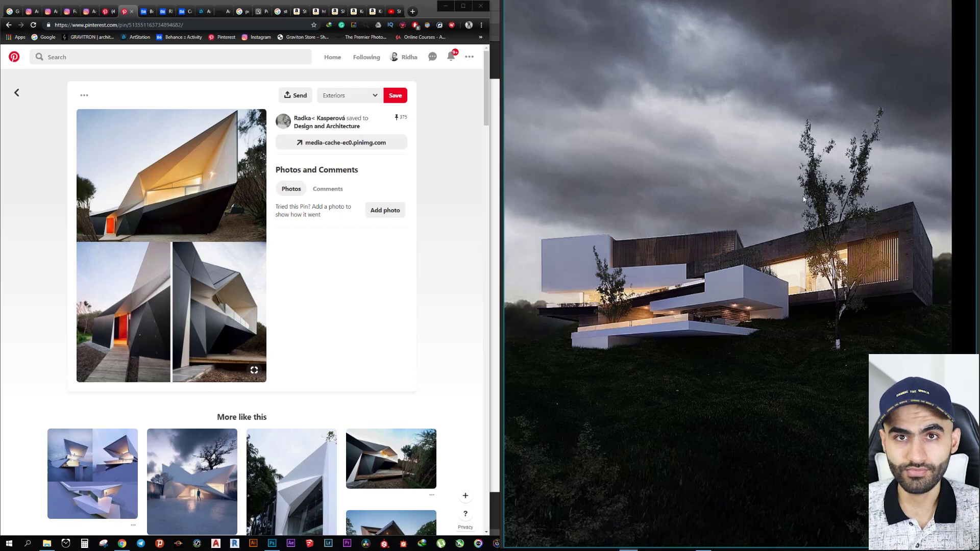
double_click(704, 336)
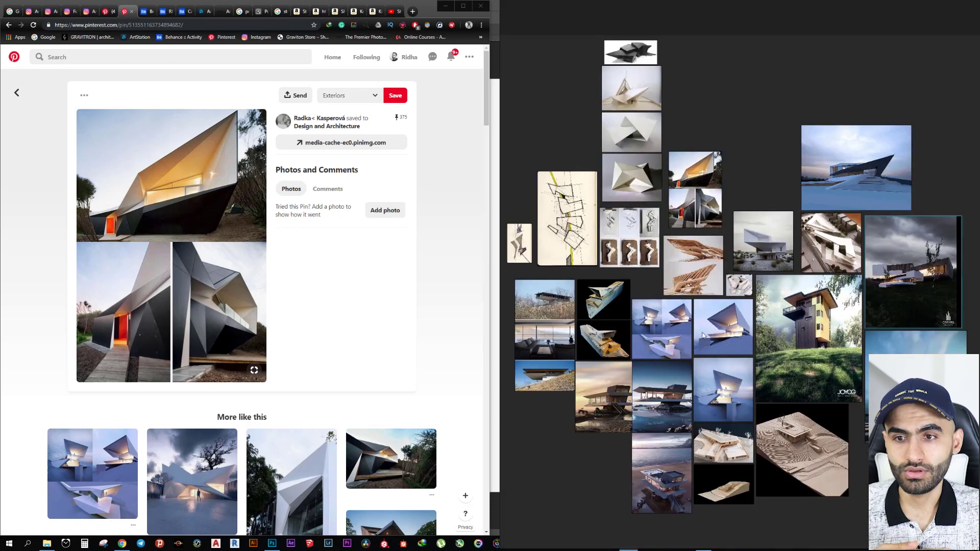
double_click(733, 346)
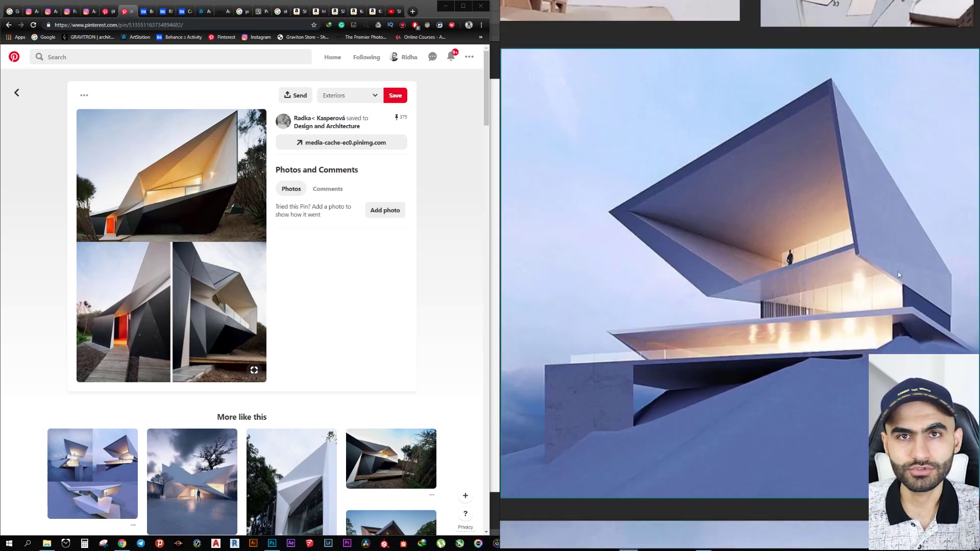
double_click(798, 327)
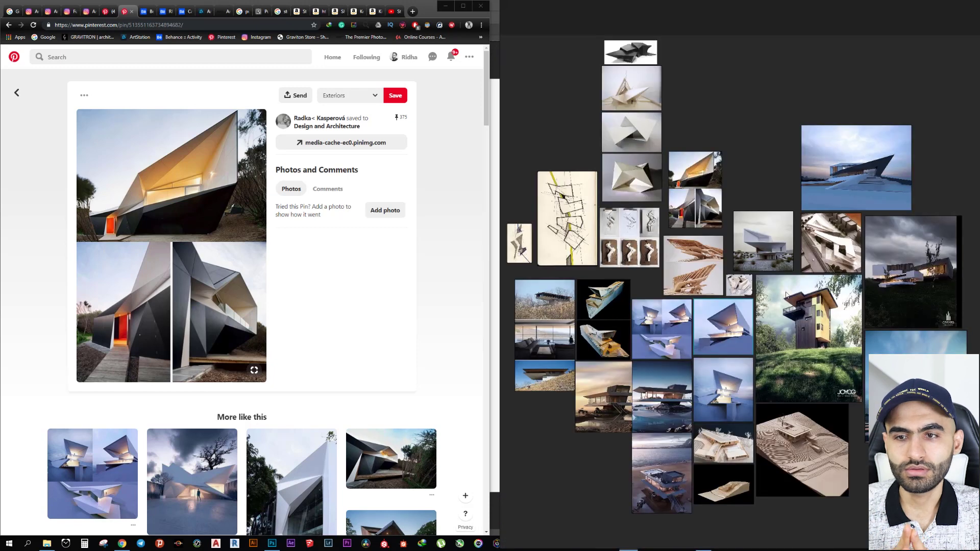
double_click(529, 225)
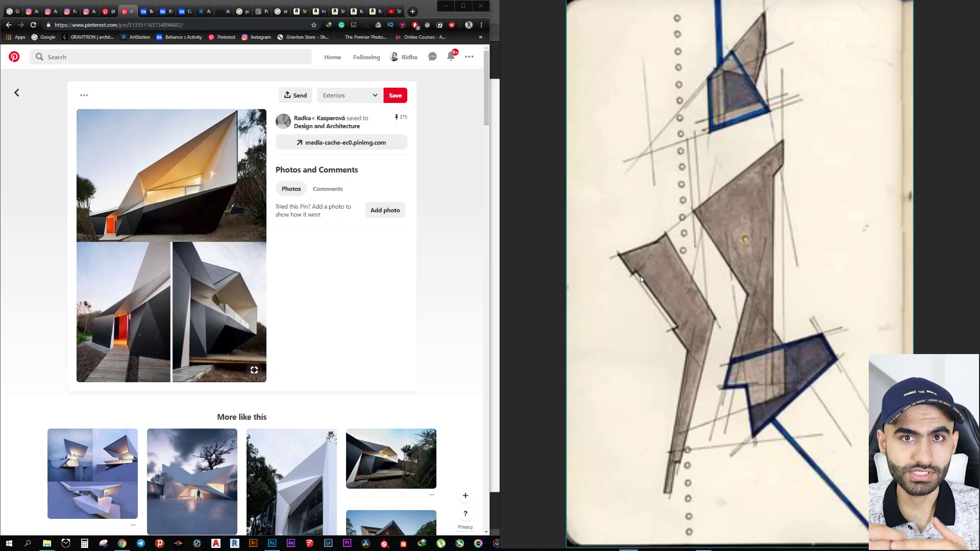
double_click(706, 260)
double_click(567, 219)
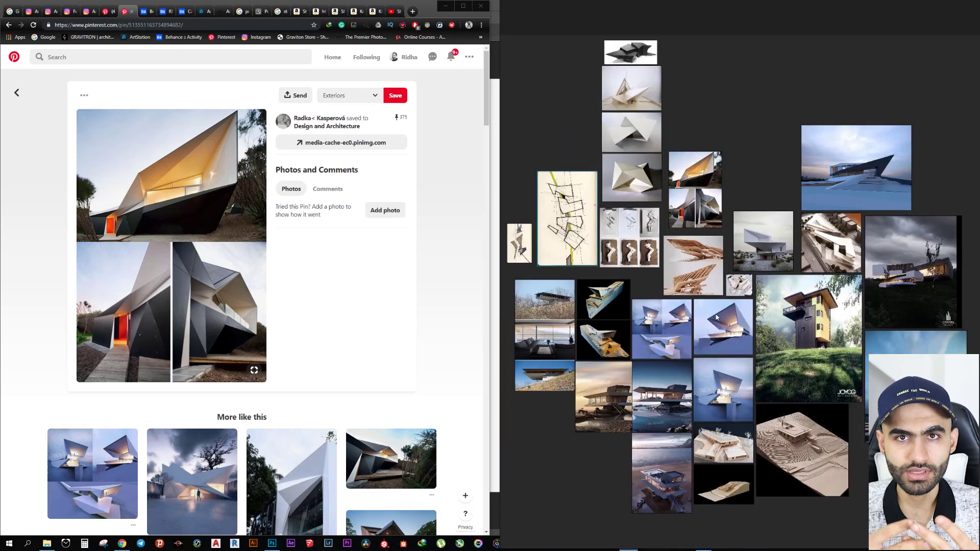
double_click(713, 336)
double_click(639, 224)
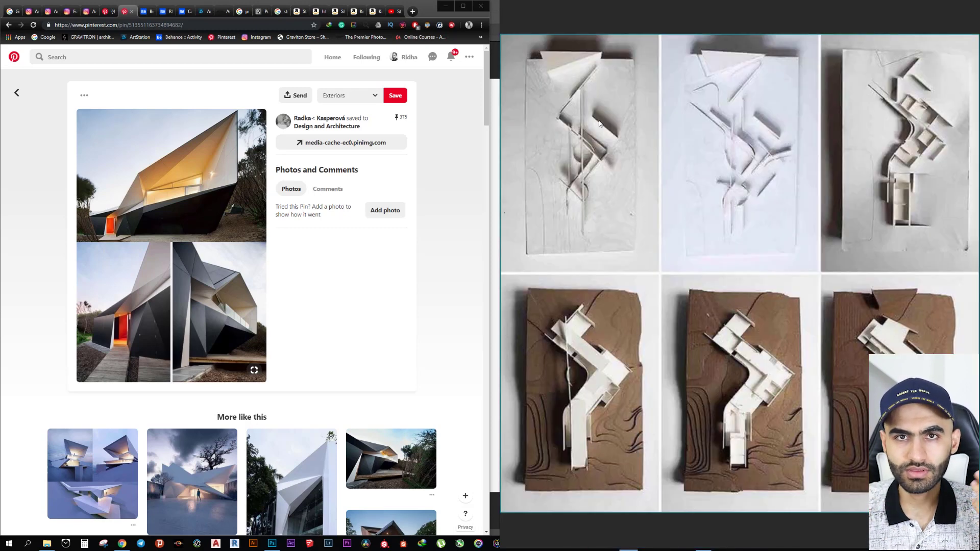
double_click(763, 272)
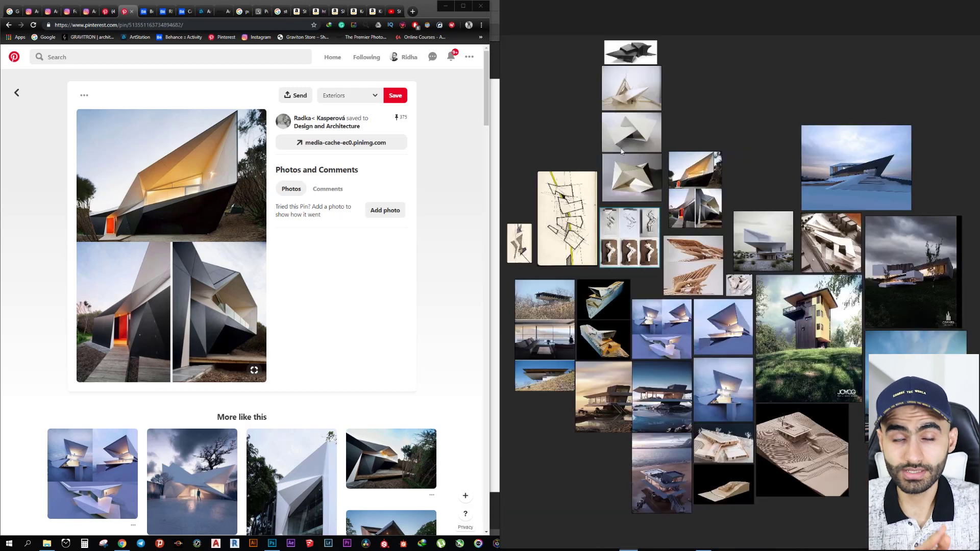
double_click(630, 181)
double_click(716, 177)
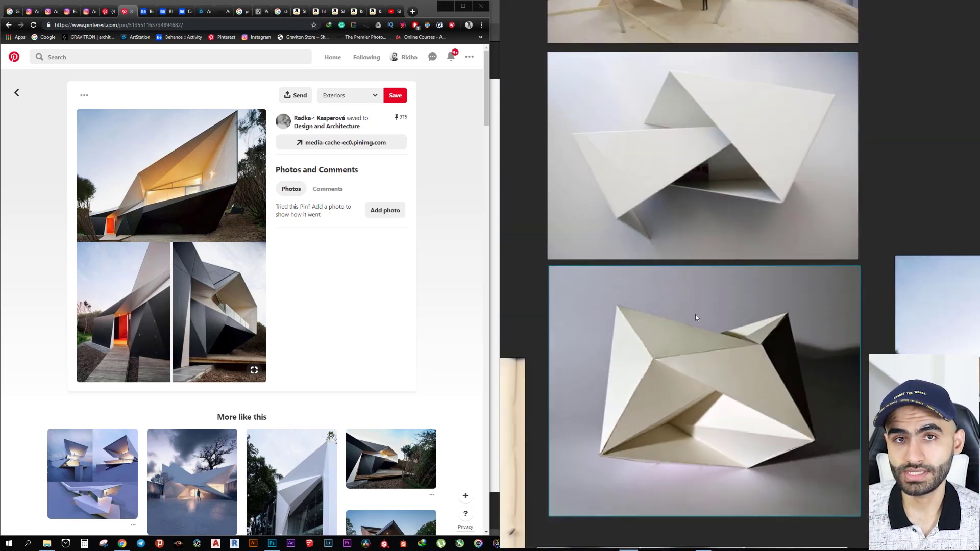
scroll(760, 195, "up", 2)
scroll(686, 225, "down", 1)
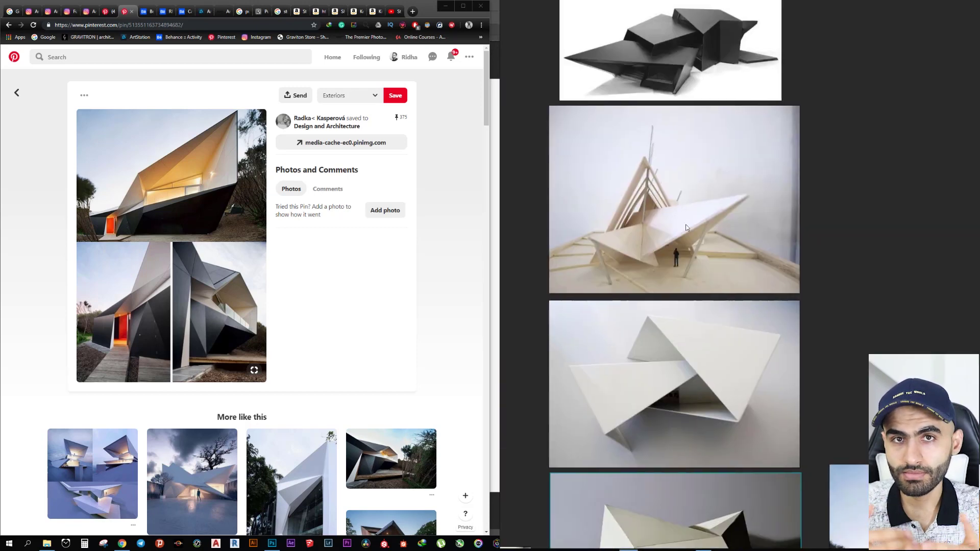
scroll(663, 255, "down", 2)
scroll(645, 280, "down", 2)
scroll(697, 361, "down", 1)
scroll(697, 361, "up", 1)
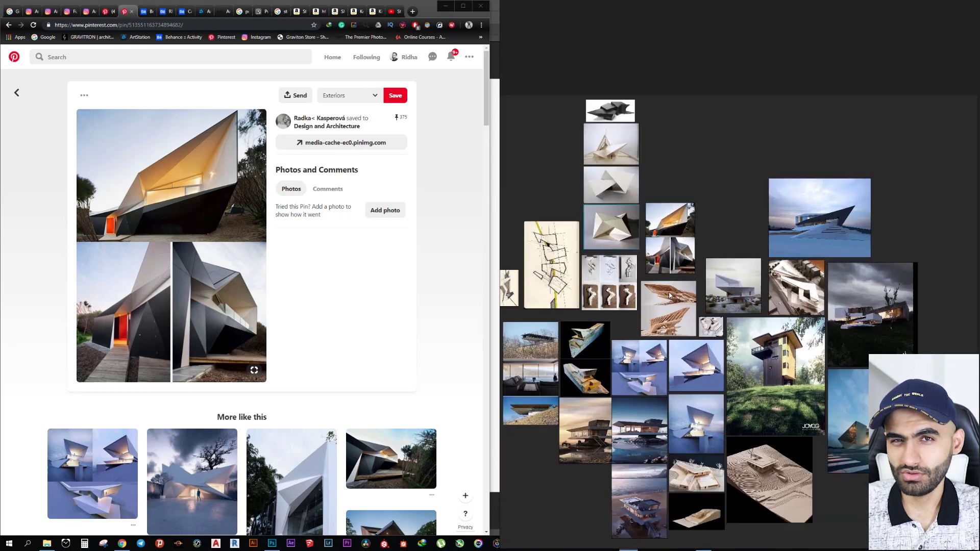
double_click(840, 439)
scroll(738, 379, "down", 1)
scroll(738, 379, "down", 3)
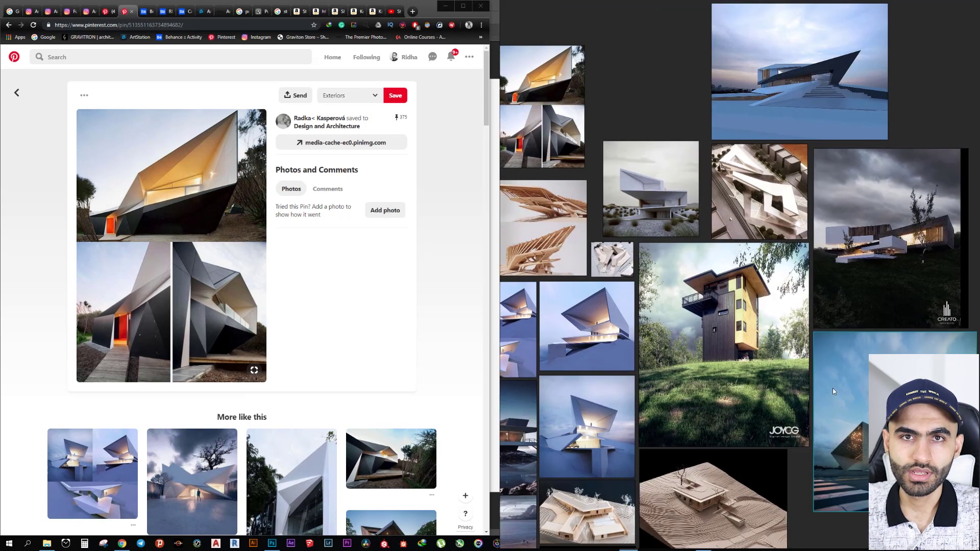
scroll(832, 388, "down", 2)
scroll(759, 331, "up", 1)
scroll(759, 331, "up", 1)
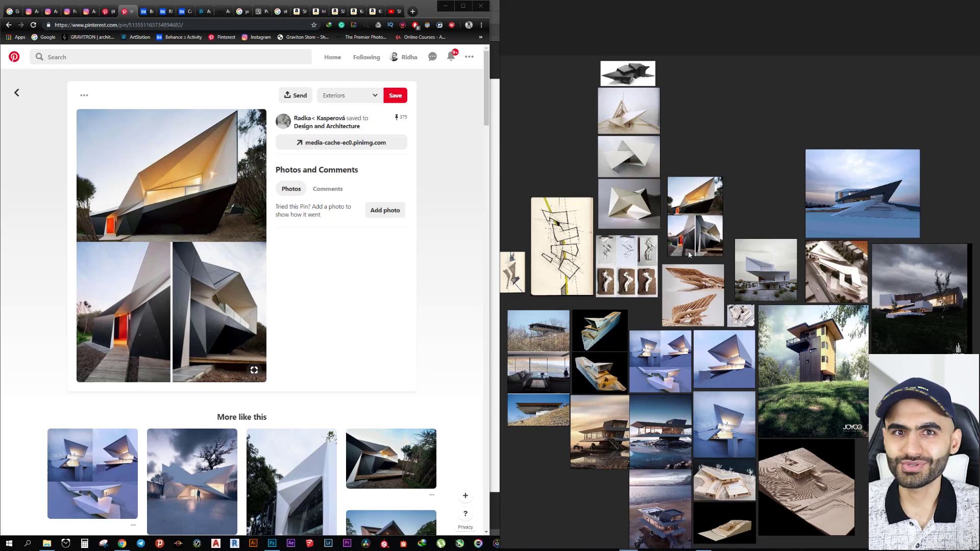
middle_click_drag(688, 251, 692, 214)
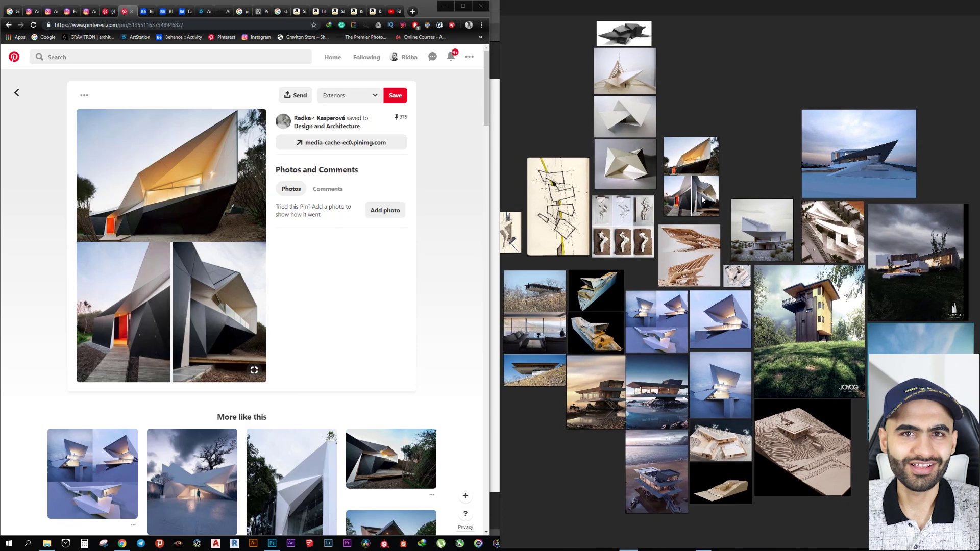
scroll(705, 184, "down", 1)
scroll(711, 157, "up", 1)
middle_click_drag(711, 157, 725, 174)
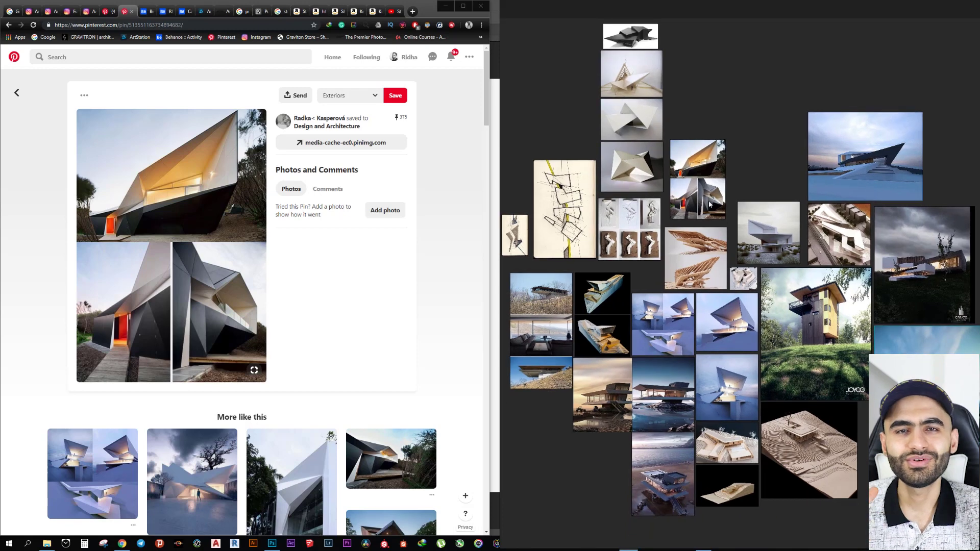
scroll(708, 203, "down", 2)
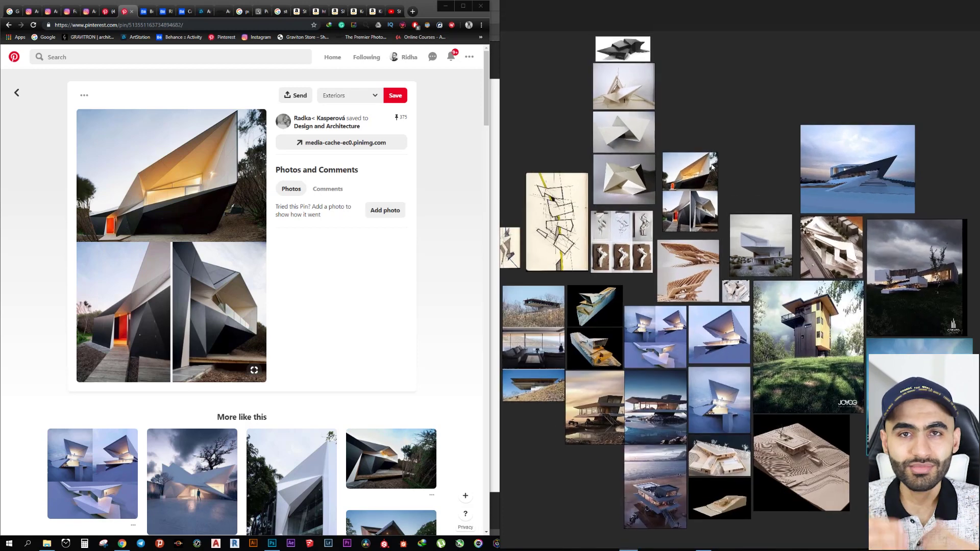
middle_click_drag(712, 151, 726, 173)
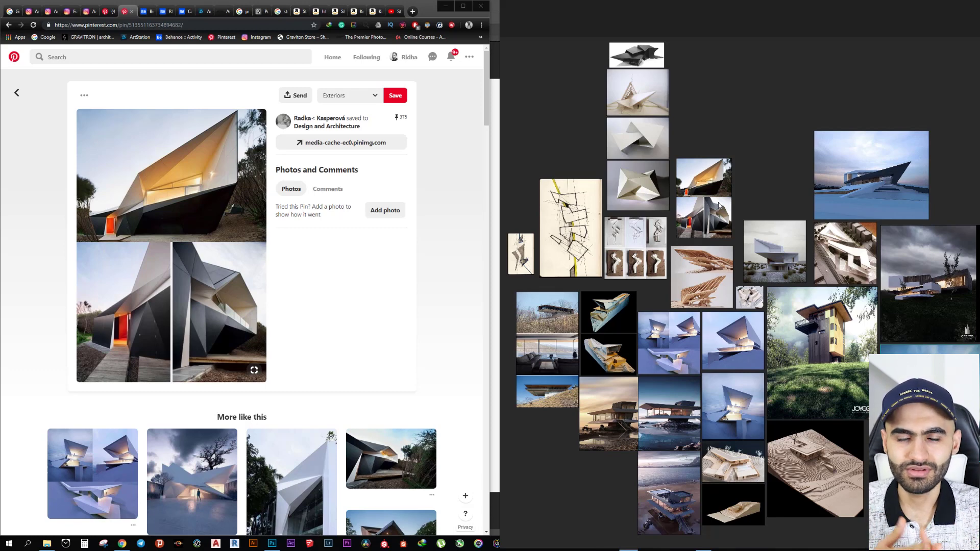
scroll(715, 285, "up", 2)
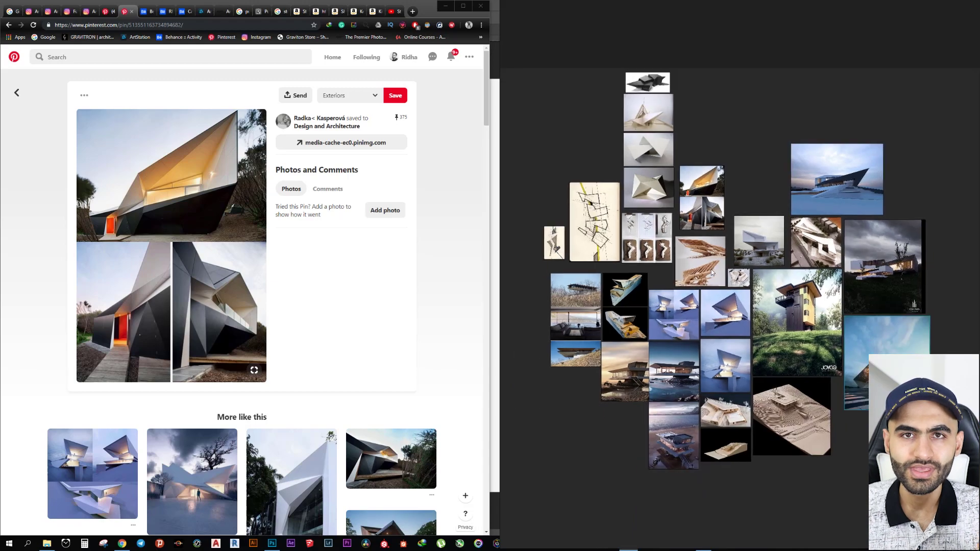
scroll(735, 326, "up", 3)
scroll(804, 332, "up", 3)
scroll(803, 264, "up", 3)
scroll(758, 345, "down", 5)
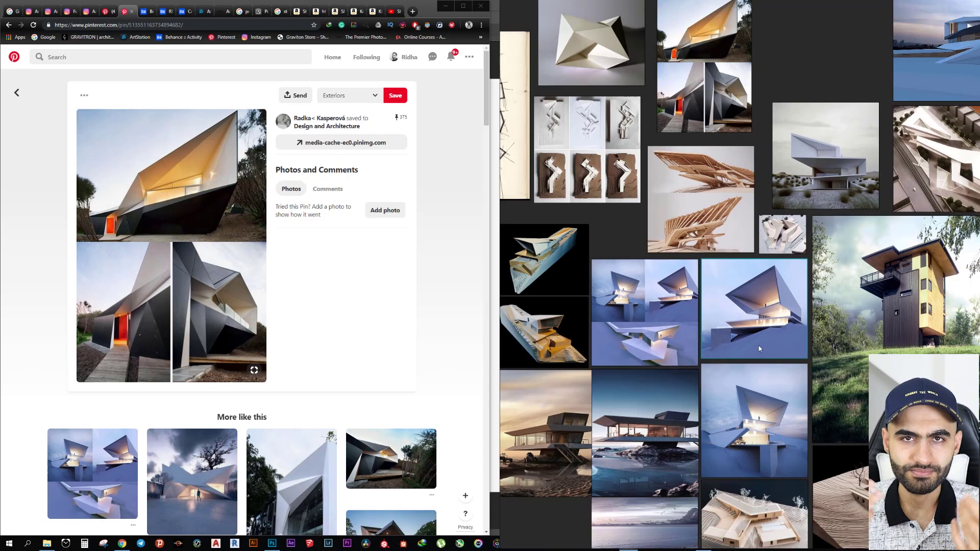
scroll(777, 448, "up", 3)
scroll(777, 448, "up", 2)
scroll(792, 302, "up", 1)
scroll(793, 305, "down", 3)
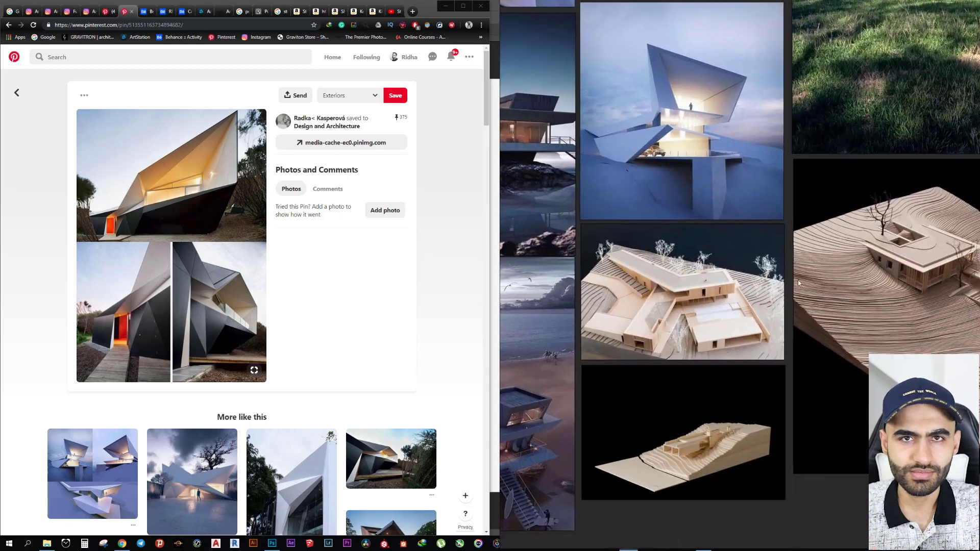
scroll(669, 305, "up", 2)
scroll(686, 304, "down", 3)
scroll(714, 283, "down", 4)
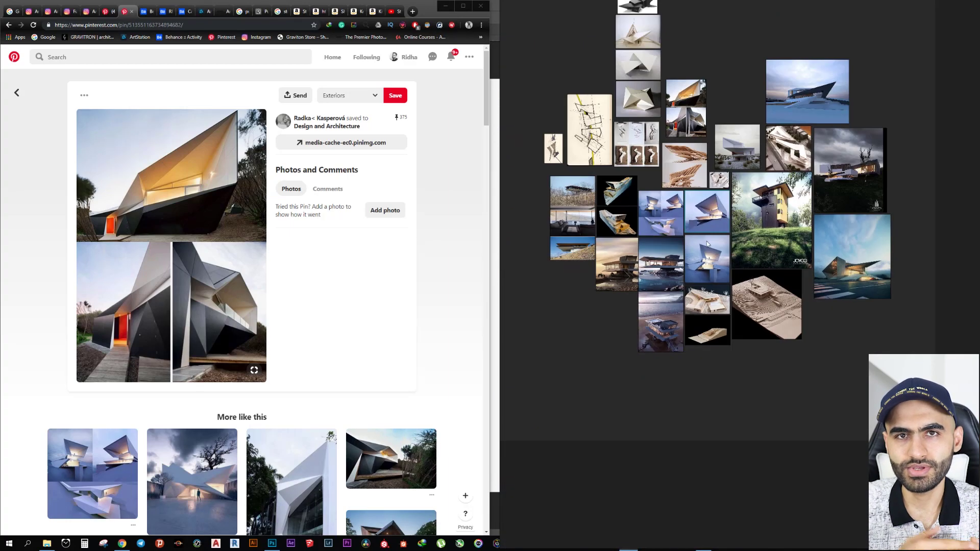
scroll(698, 287, "up", 1)
scroll(693, 291, "up", 2)
scroll(703, 284, "up", 1)
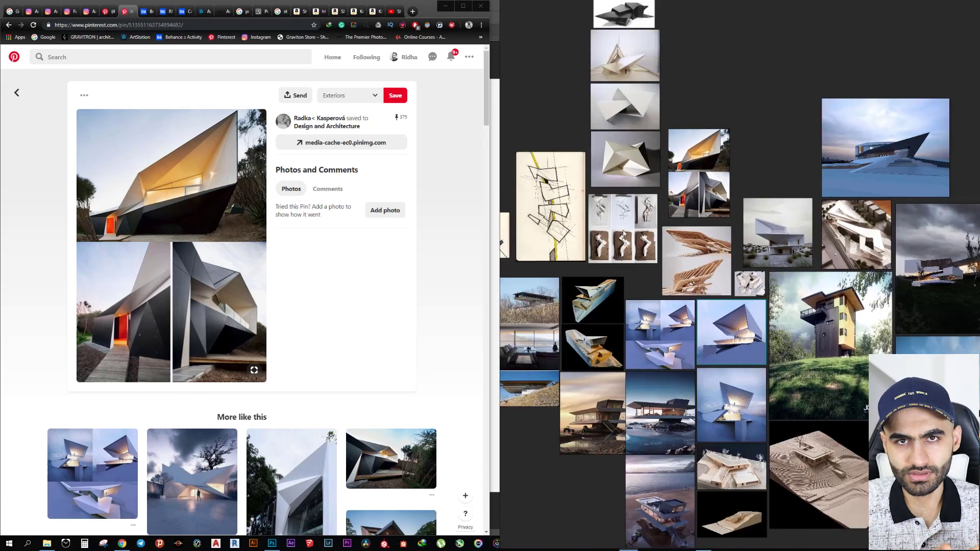
scroll(625, 235, "up", 5)
scroll(725, 255, "down", 4)
scroll(706, 265, "up", 1)
scroll(706, 265, "down", 1)
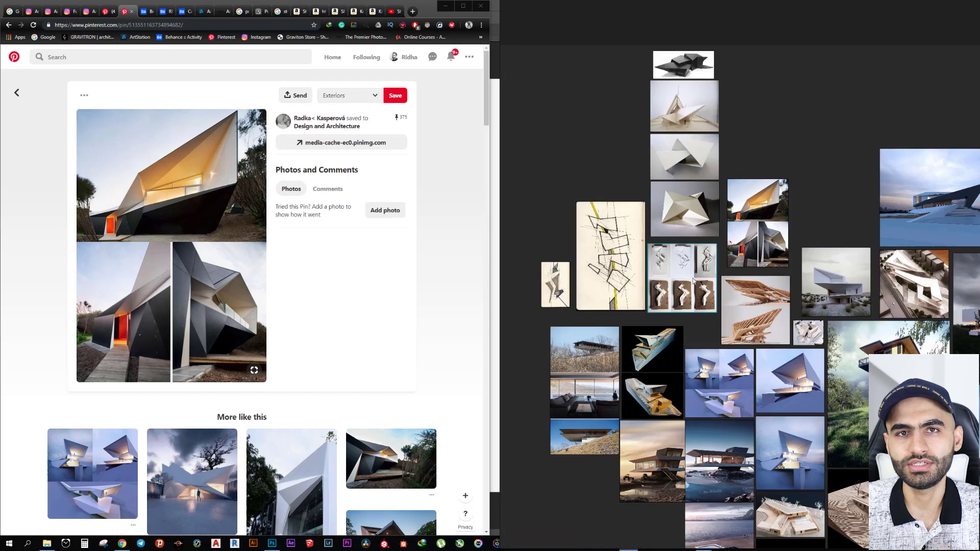
mouse_move(706, 265)
middle_mouse_down()
mouse_move(665, 265)
mouse_move(736, 267)
mouse_move(734, 252)
middle_mouse_up()
scroll(698, 271, "down", 1)
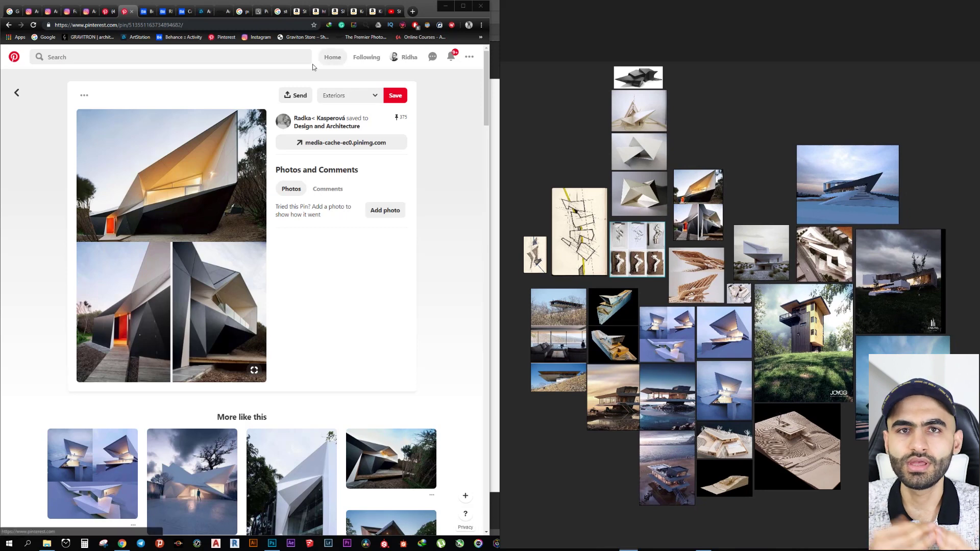
Go from the 'steal like an artist' Google results to its Amazon book page
left_click(281, 12)
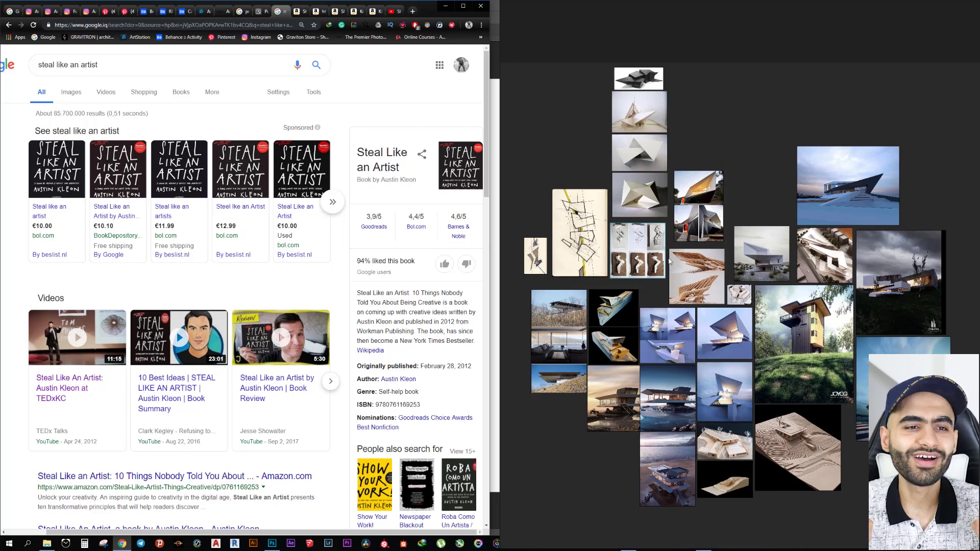
scroll(712, 269, "up", 5)
scroll(733, 283, "down", 5)
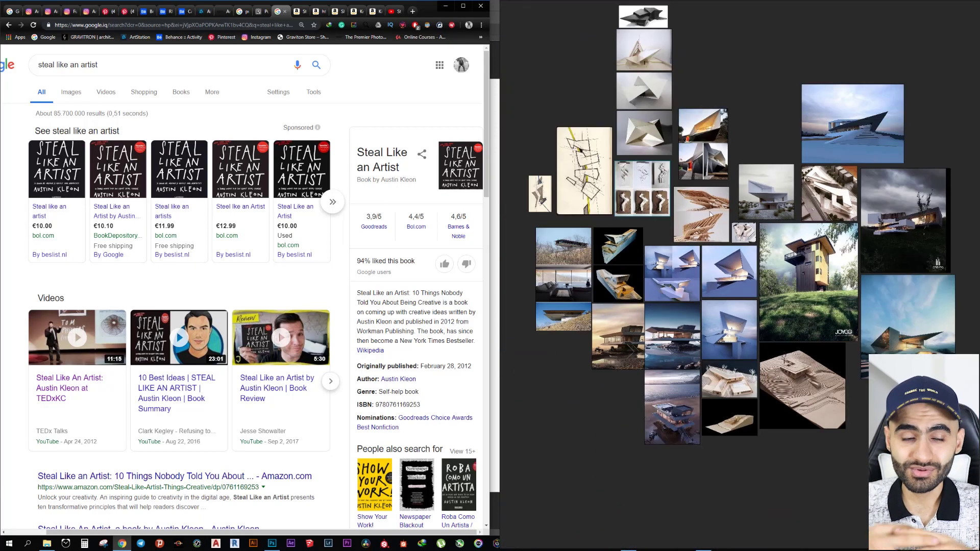
scroll(710, 214, "up", 3)
scroll(760, 266, "down", 3)
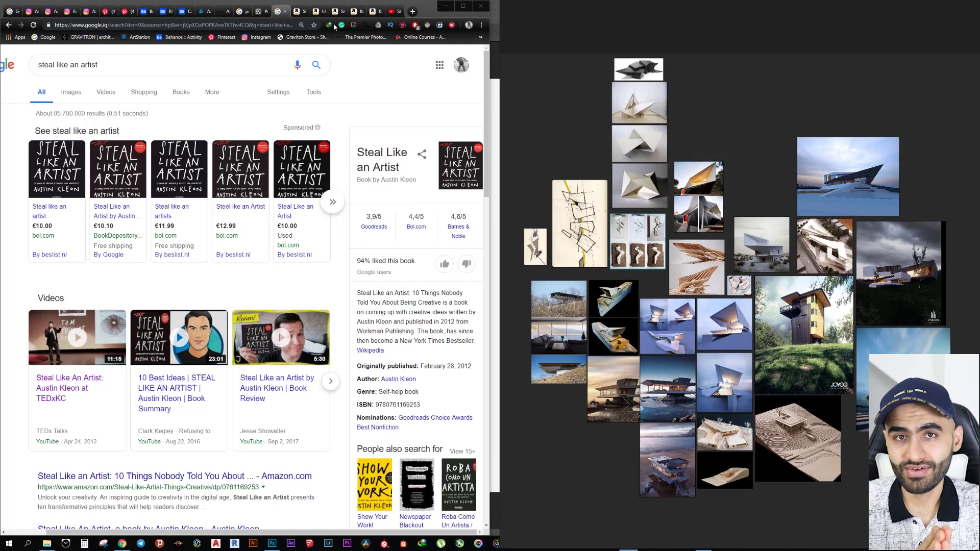
left_click(299, 11)
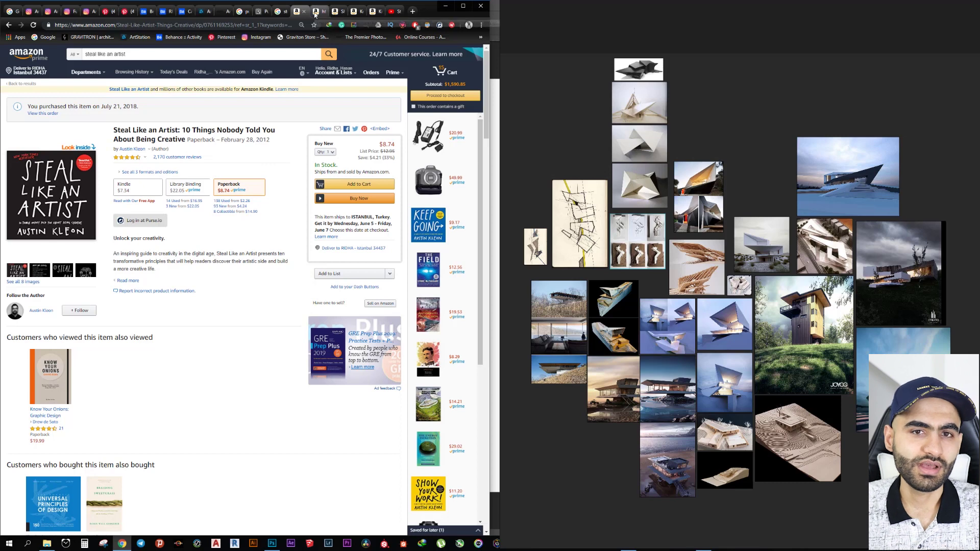
Browse Austin Kleon's author page, Show Your Work!, Keep Going and Kindle Paperwhite, ending on the TEDxKC video
left_click(318, 11)
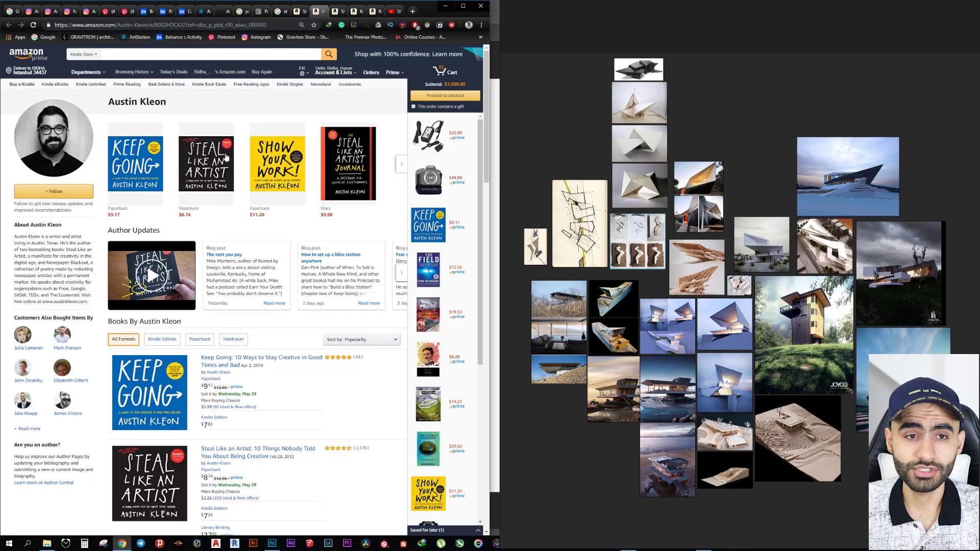
mouse_move(278, 163)
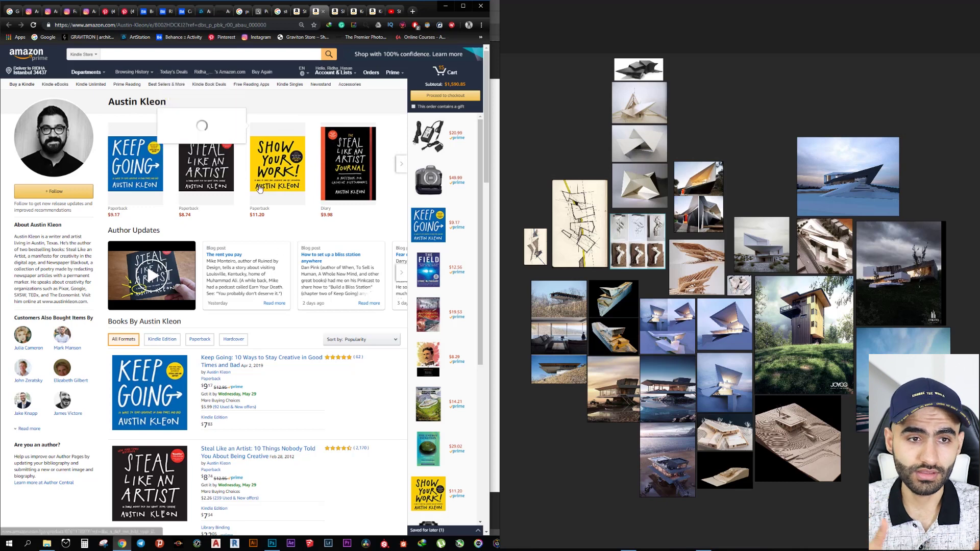
mouse_move(135, 163)
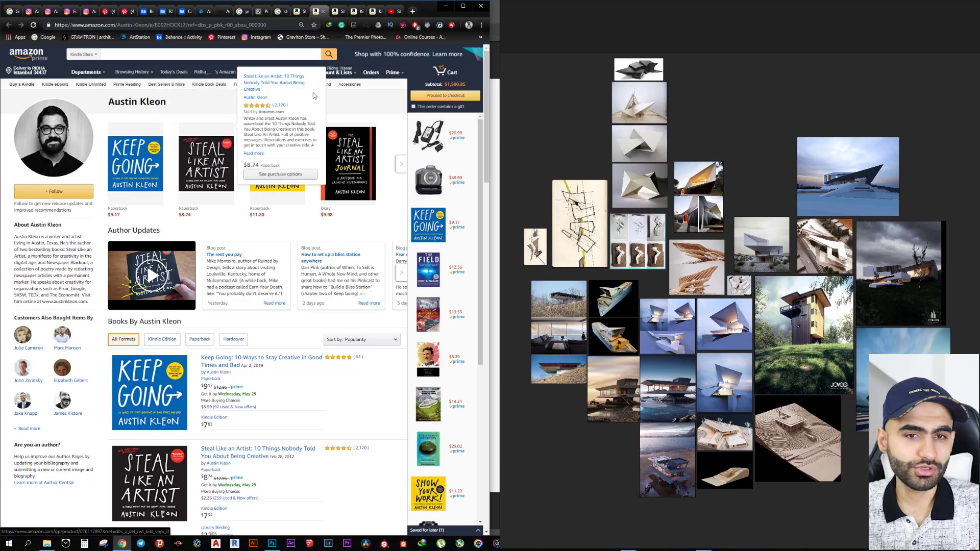
left_click(336, 12)
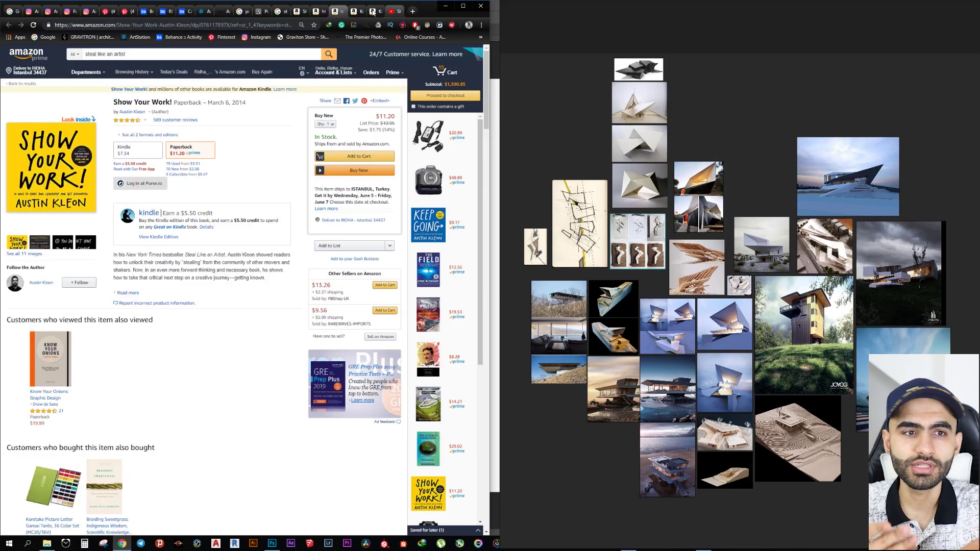
left_click(358, 12)
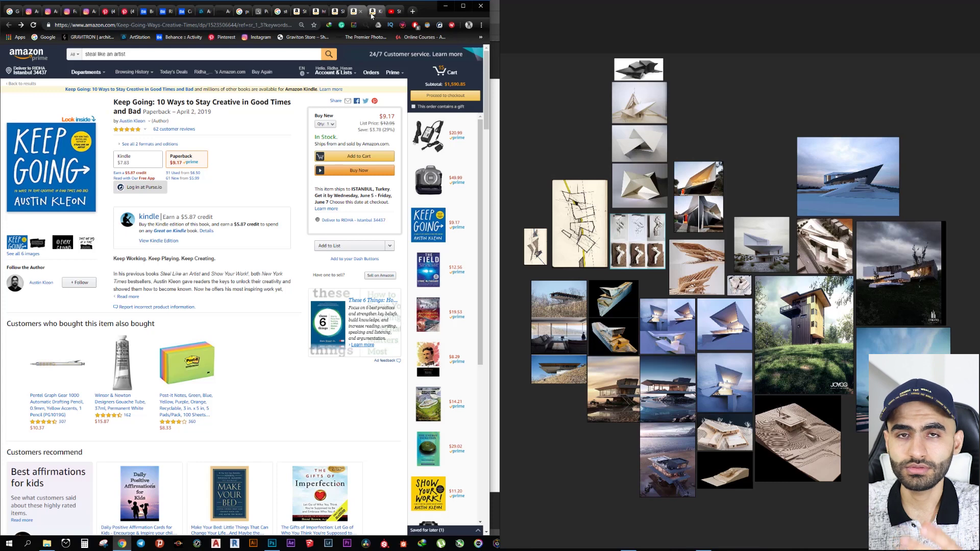
left_click(376, 11)
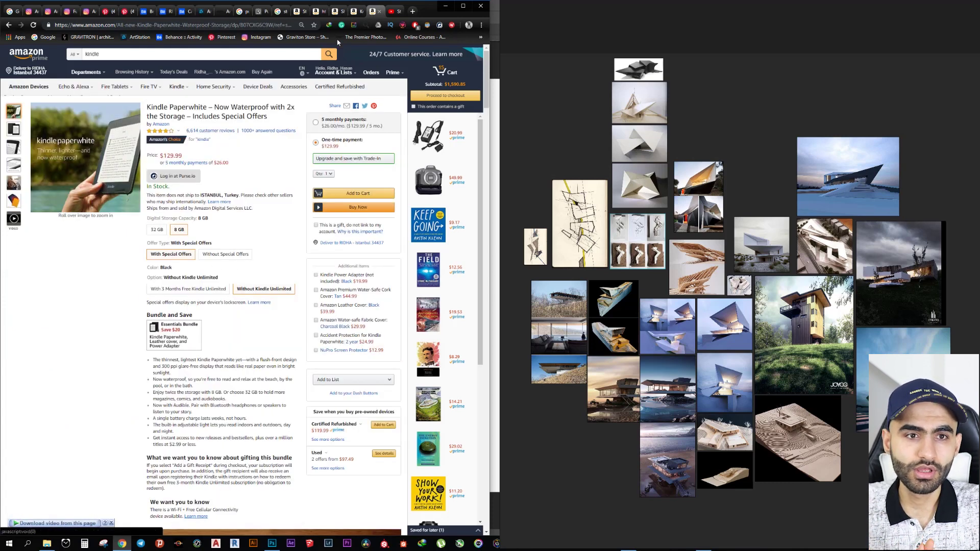
left_click(356, 12)
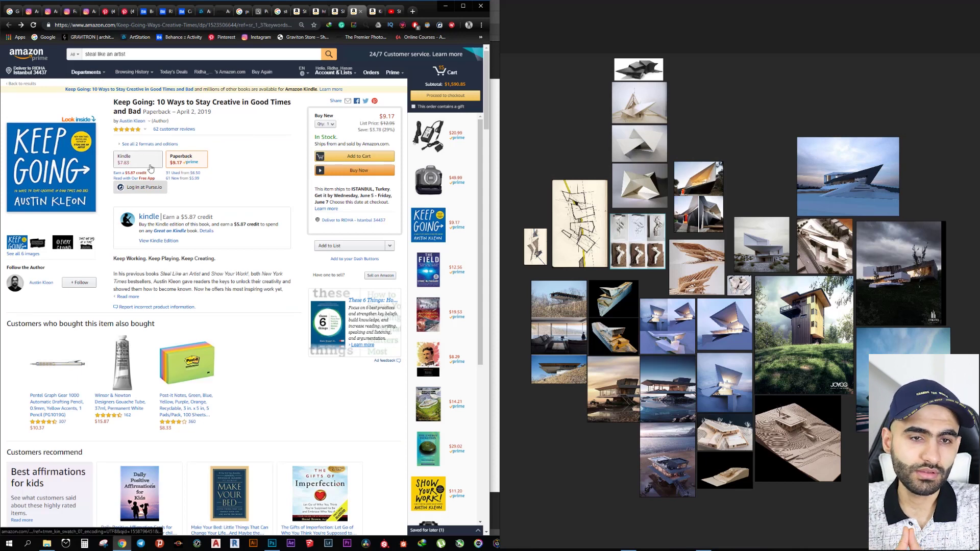
left_click(373, 11)
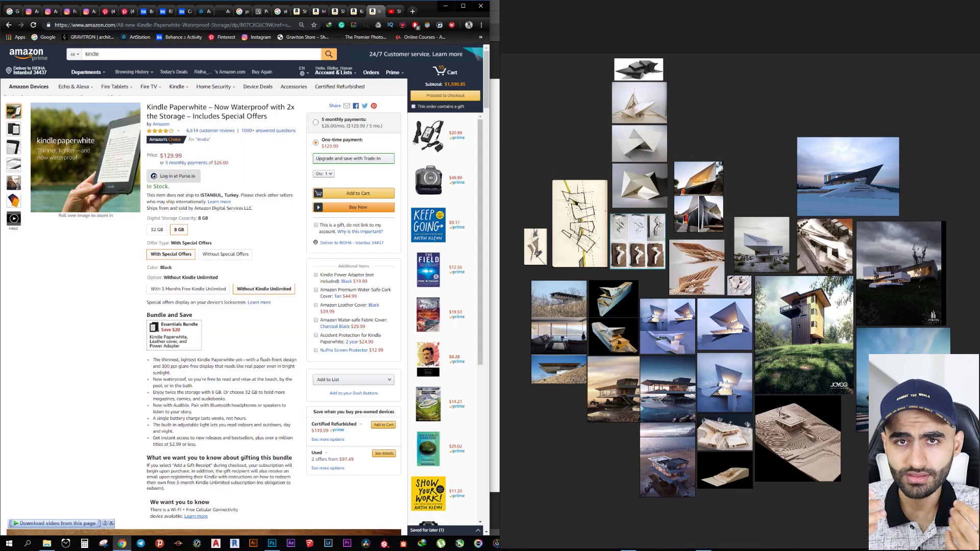
left_click(391, 12)
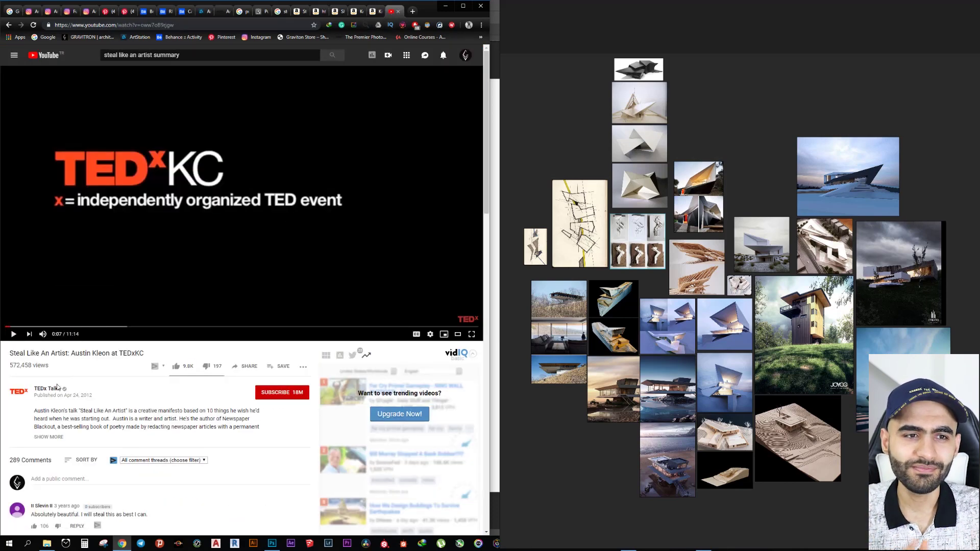
Play the TEDxKC talk from the start and skip about a tenth of the way in
left_click(190, 171)
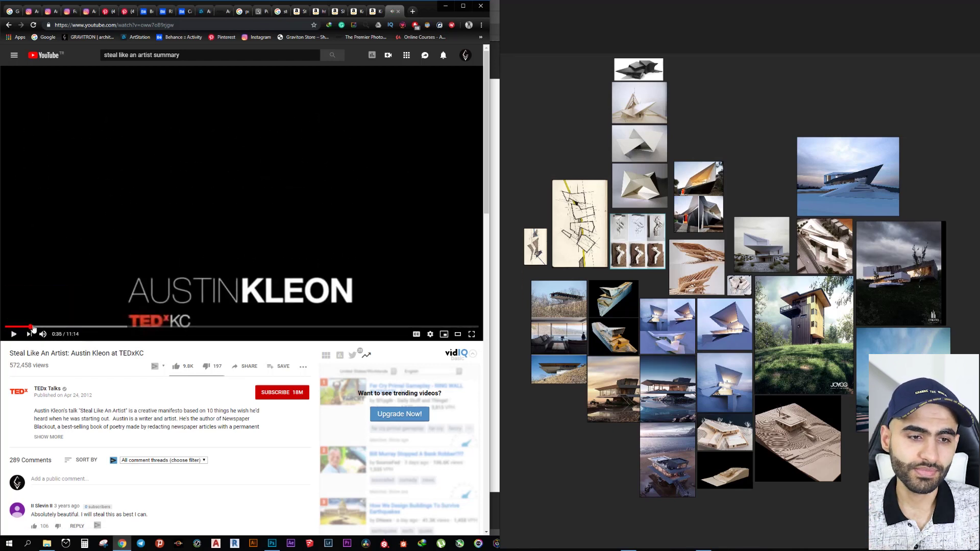
key("0")
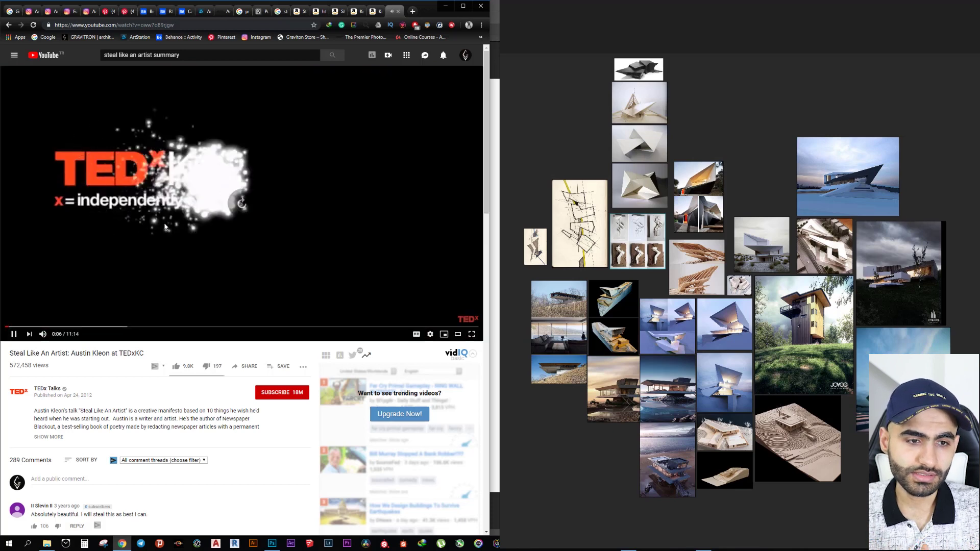
key("1")
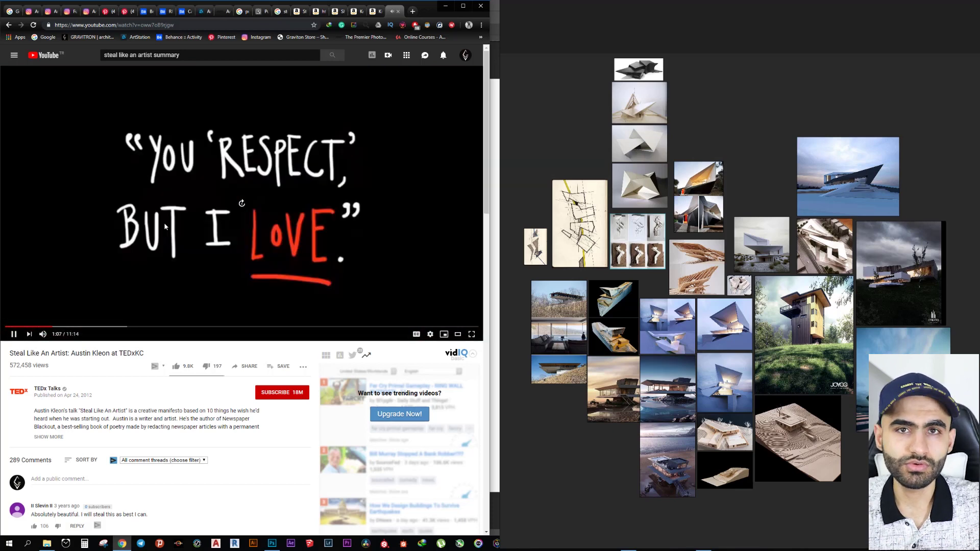
key("l")
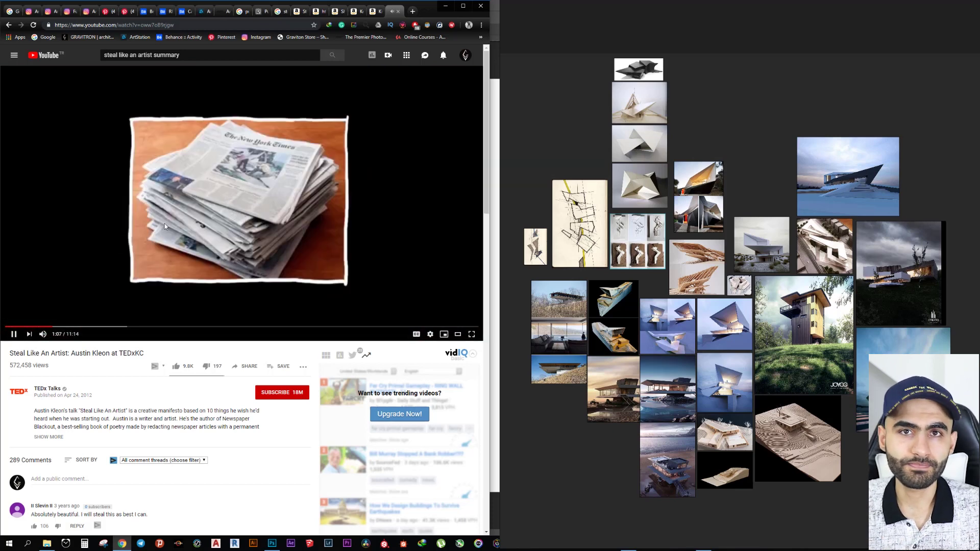
key("l")
key("l")
key("l")
key("l")
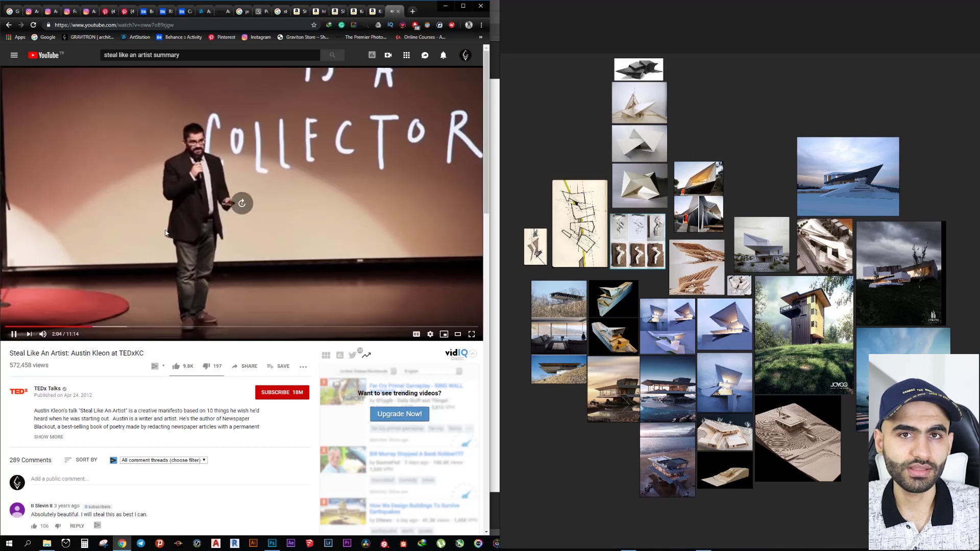
Skip the talk ahead to about 5:00, pause and resume it, then bring Photoshop forward
key("l")
key("l")
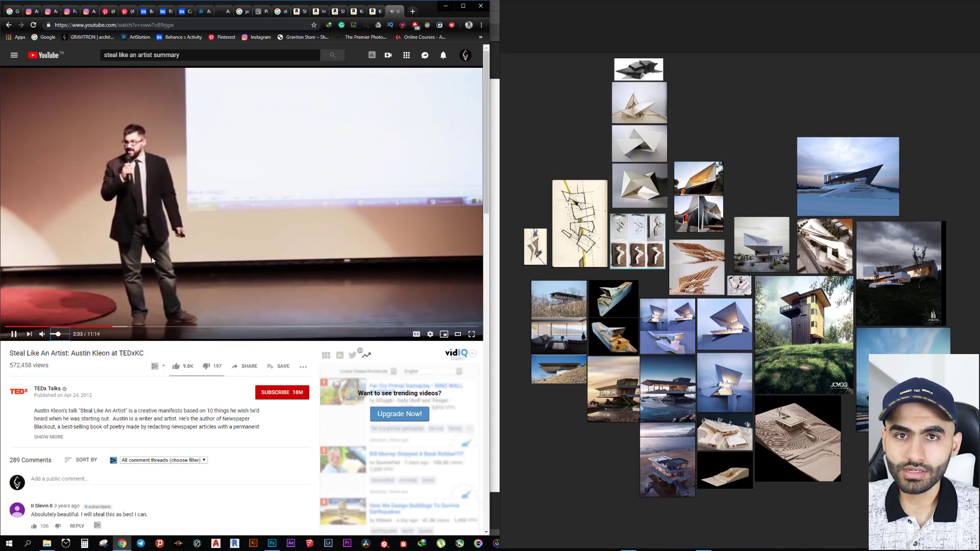
key("Right")
key("l")
key("l")
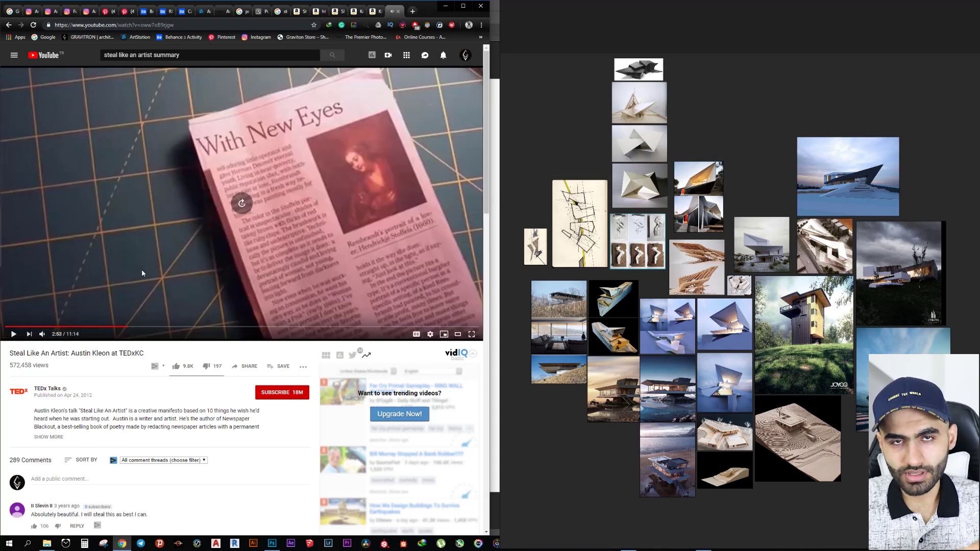
key("Right")
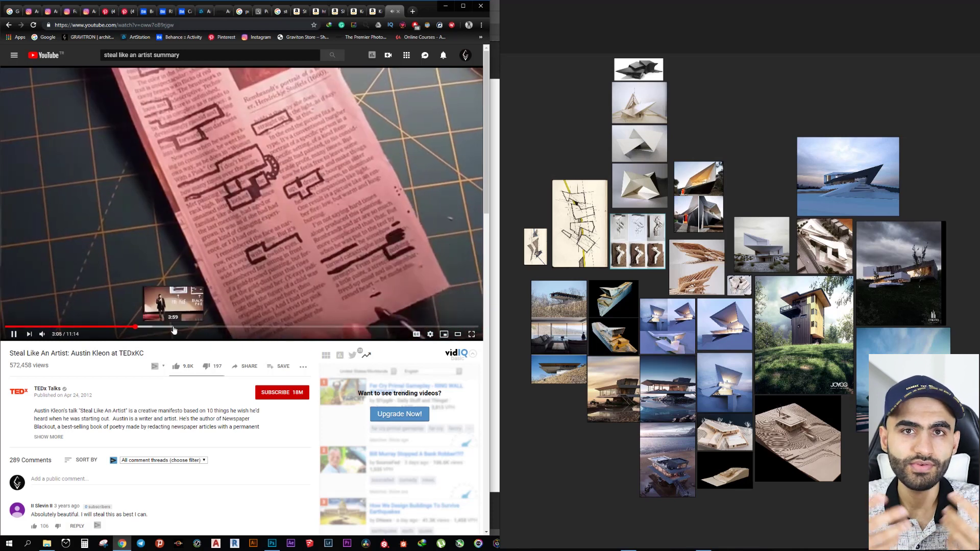
key("l")
key("l")
key("l")
key("k")
key("k")
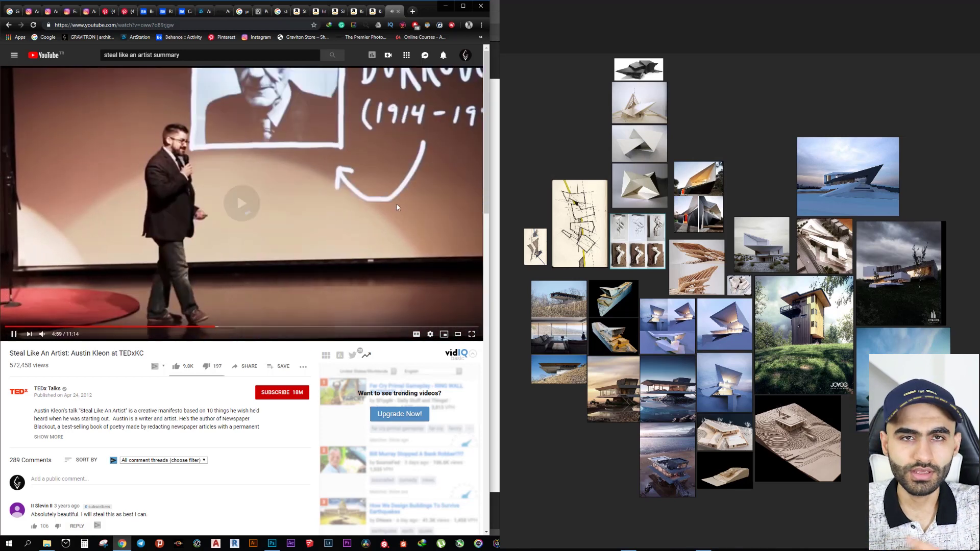
key("k")
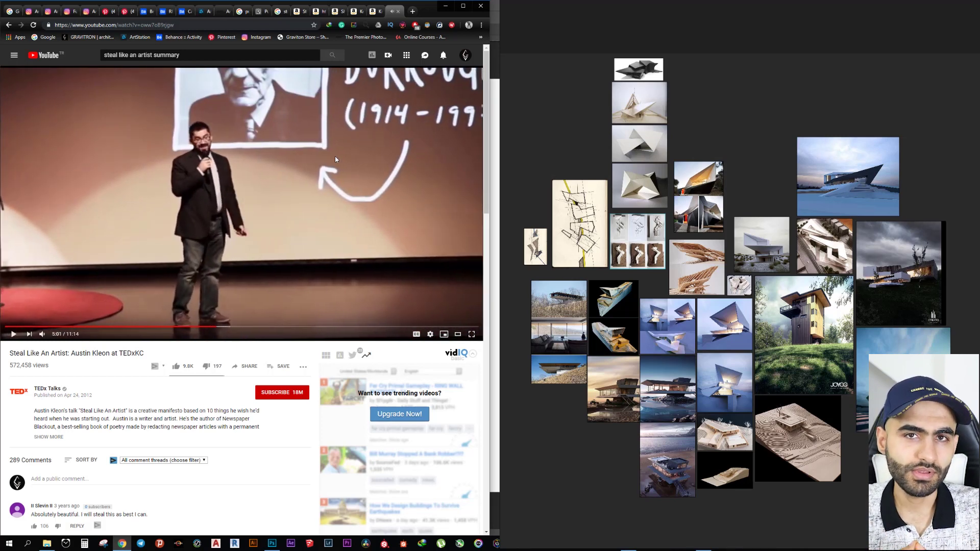
left_click(633, 161)
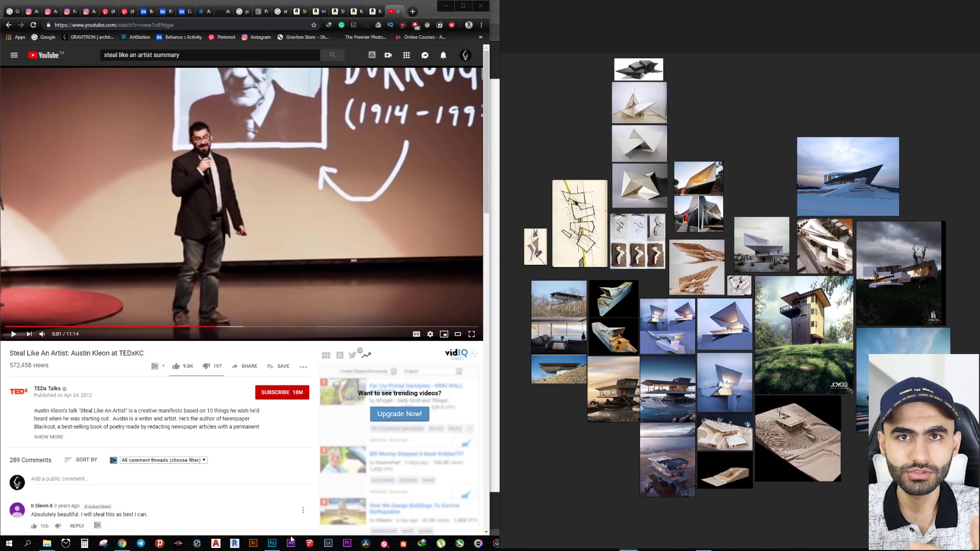
mouse_move(271, 543)
left_click(272, 508)
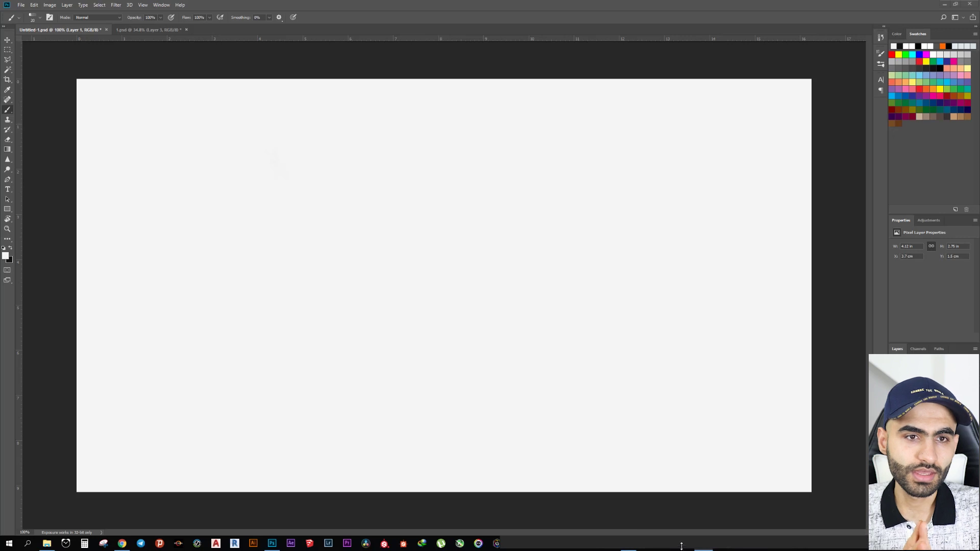
left_click(715, 545)
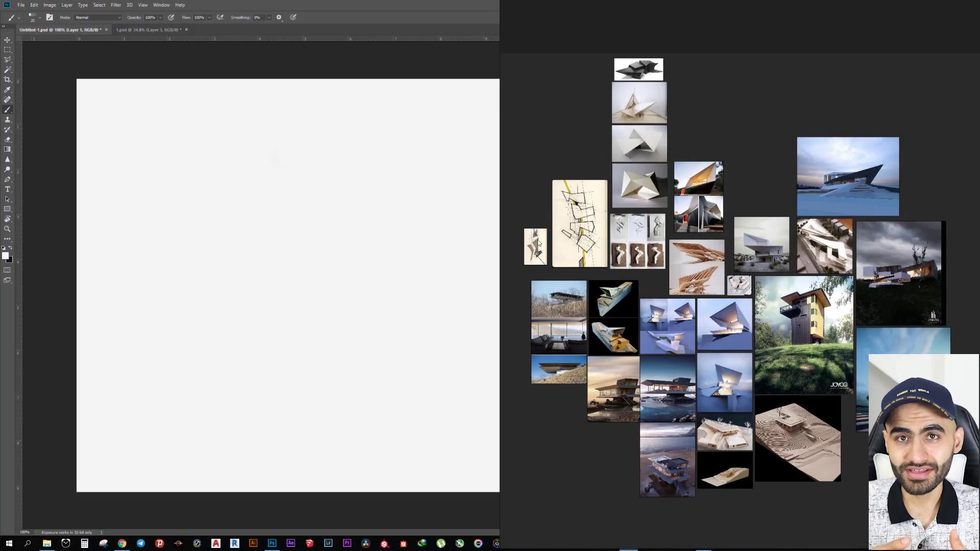
double_click(466, 9)
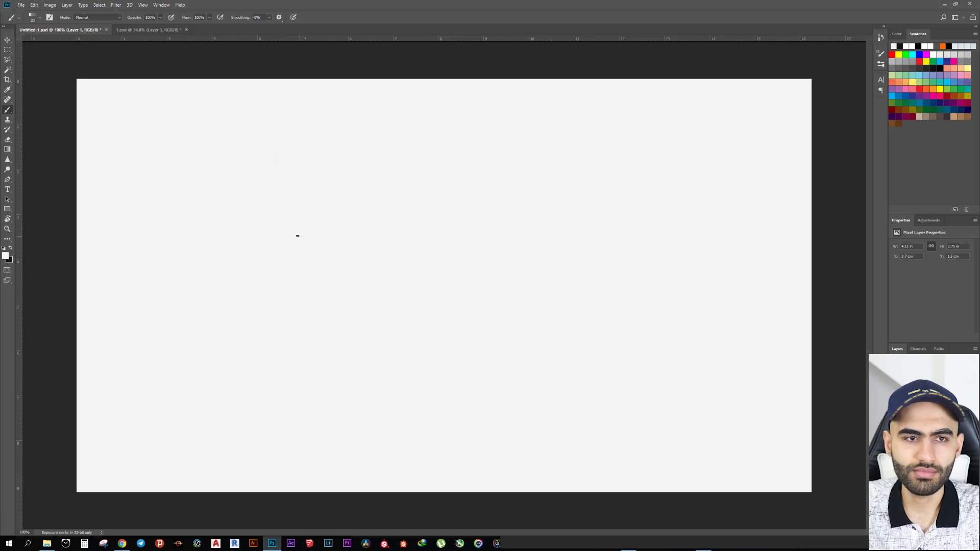
With black as the painting colour, sketch the tall slanted frame on the left of the canvas
key("x")
left_click_drag(198, 238, 261, 180)
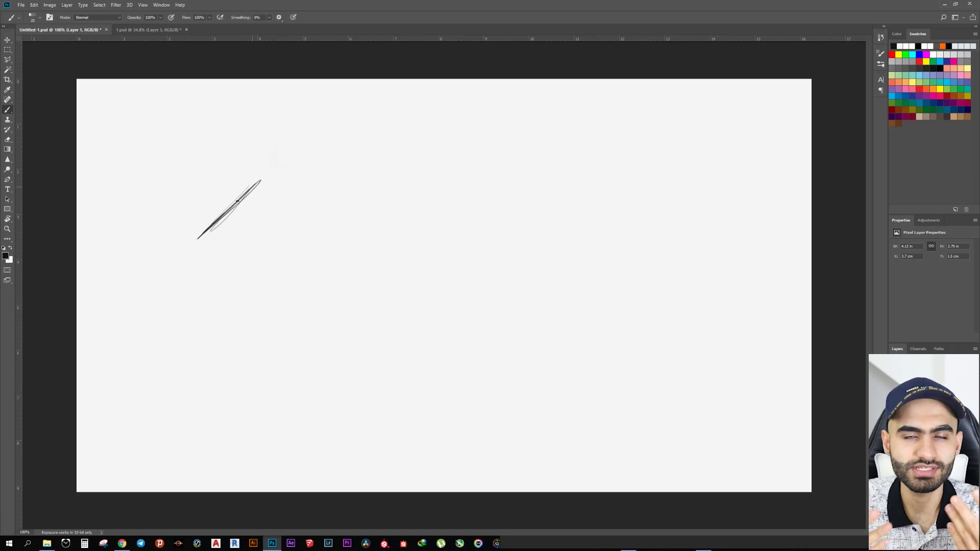
left_click_drag(206, 208, 206, 335)
left_click_drag(224, 299, 155, 377)
mouse_move(169, 335)
left_mouse_down()
mouse_move(168, 442)
mouse_move(264, 336)
mouse_move(252, 155)
mouse_move(251, 365)
left_mouse_up()
Pick the Sketcher brush and draw angled horizontal lines across the middle of the canvas
left_click(881, 65)
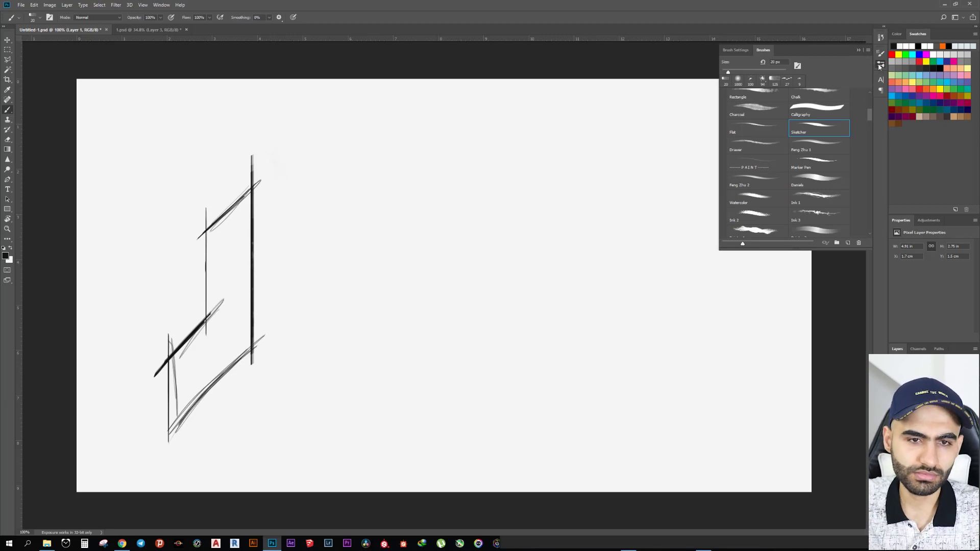
left_click(880, 65)
mouse_move(424, 215)
left_mouse_down()
mouse_move(507, 215)
mouse_move(383, 221)
left_mouse_up()
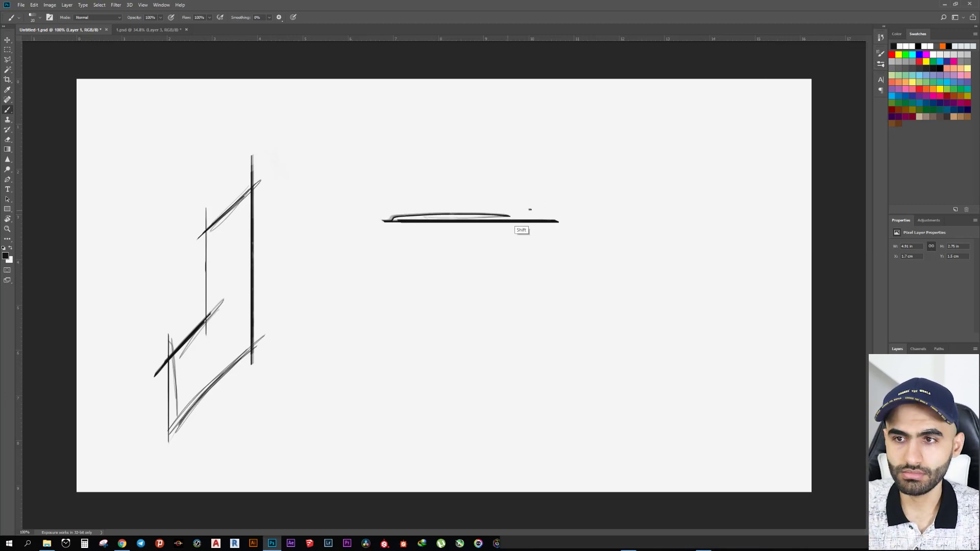
mouse_move(512, 236)
left_mouse_down()
mouse_move(578, 173)
mouse_move(701, 176)
mouse_move(631, 237)
left_mouse_up()
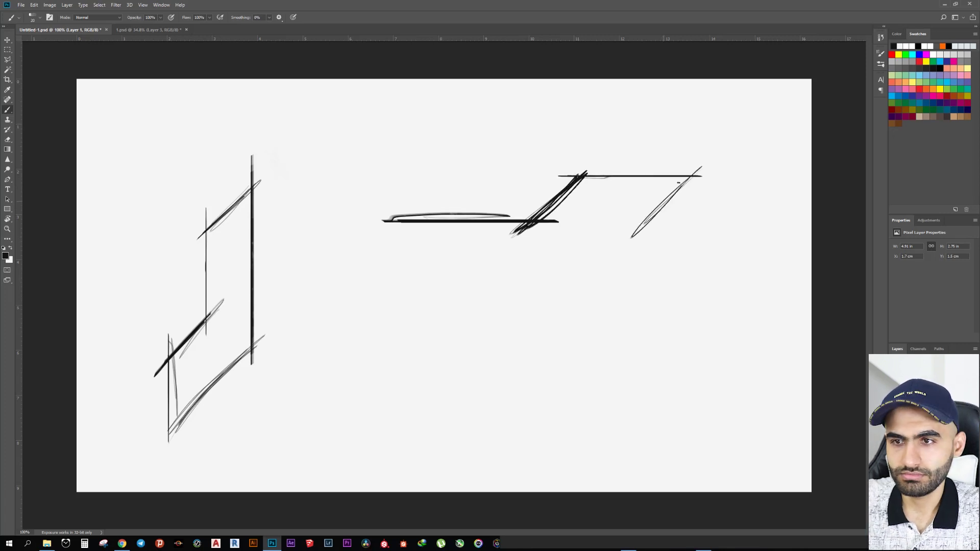
mouse_move(695, 171)
left_mouse_down()
mouse_move(597, 259)
mouse_move(460, 238)
left_mouse_up()
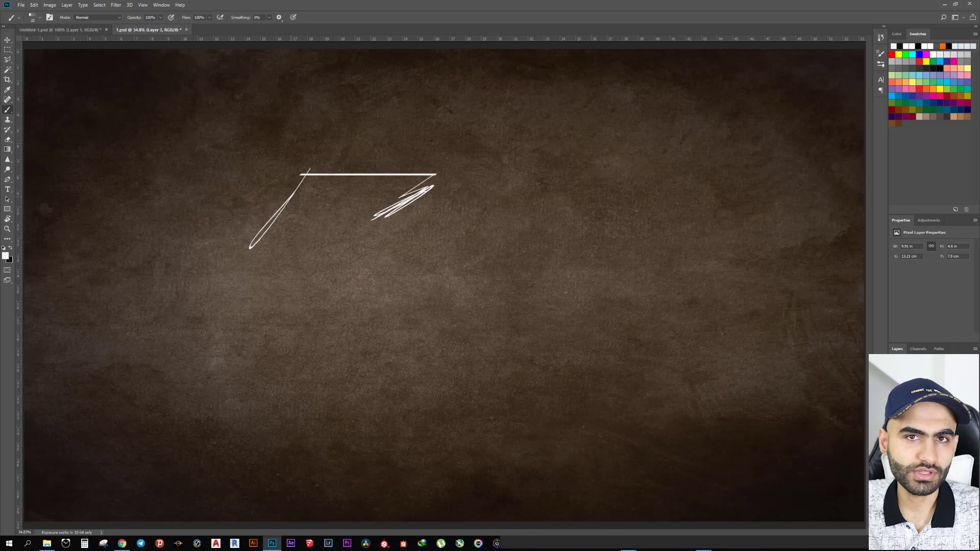
Sketch brown diagonals and a lower zig-zag, adding angled strokes on a rotated canvas view
left_click(880, 64)
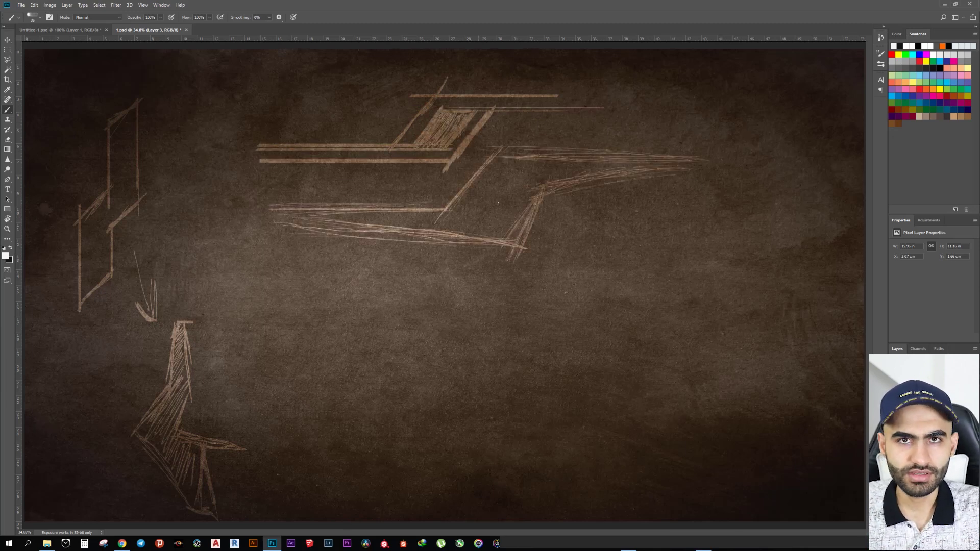
left_click_drag(484, 281, 678, 395)
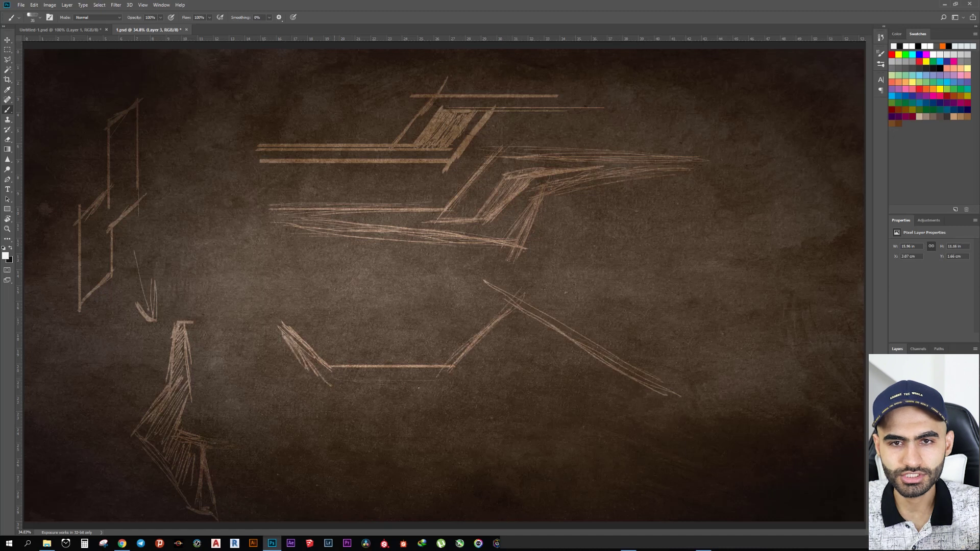
left_click_drag(296, 386, 531, 352)
left_click_drag(533, 355, 620, 462)
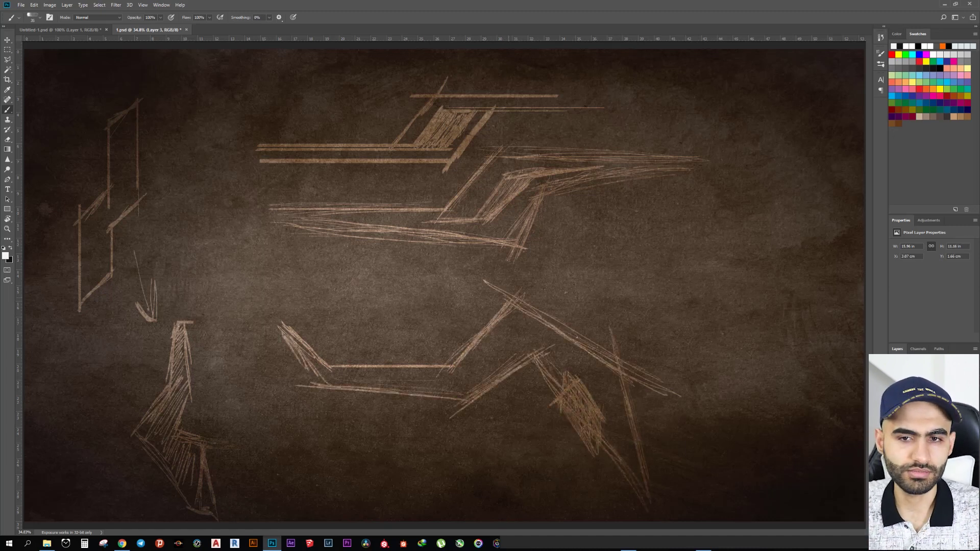
left_click_drag(520, 349, 583, 214)
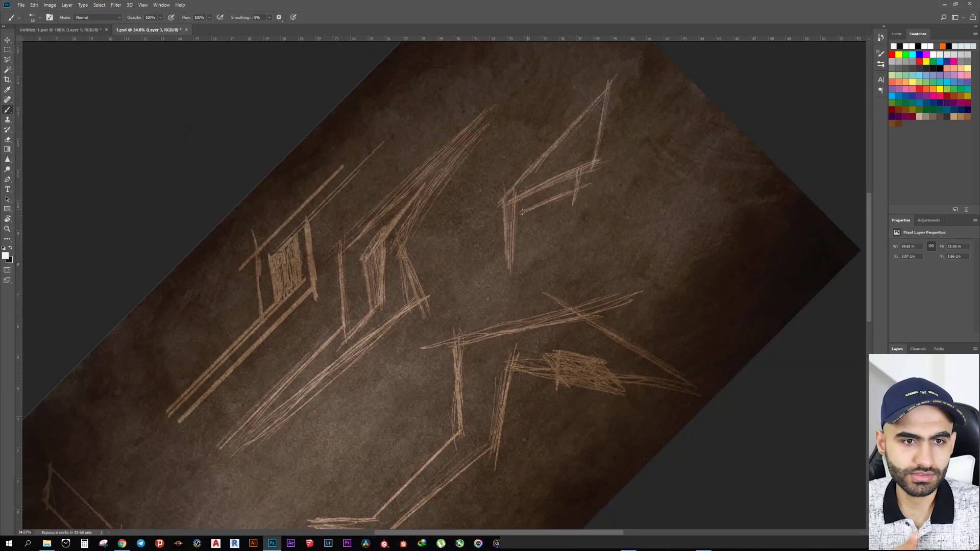
left_click_drag(521, 212, 404, 194)
left_click_drag(464, 247, 505, 182)
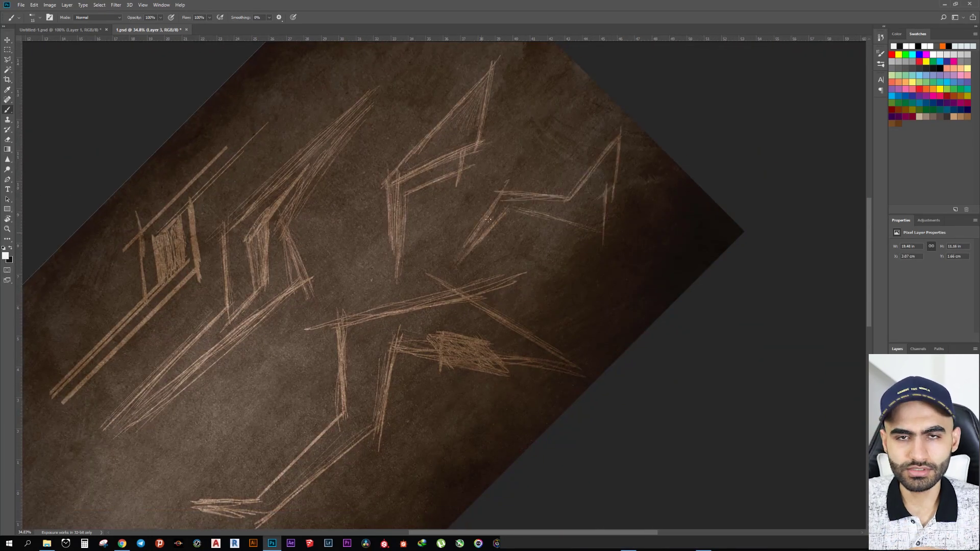
Reset the canvas rotation and trace the zig-zag, right diagonal and lower-left shapes in white
key("Escape")
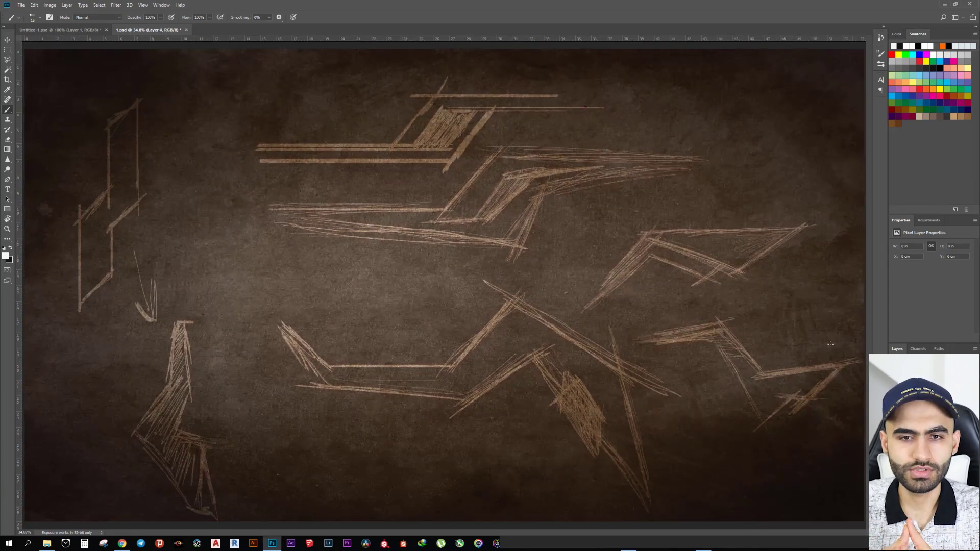
mouse_move(283, 327)
left_mouse_down()
mouse_move(520, 292)
mouse_move(643, 391)
left_mouse_up()
left_click_drag(620, 358, 617, 456)
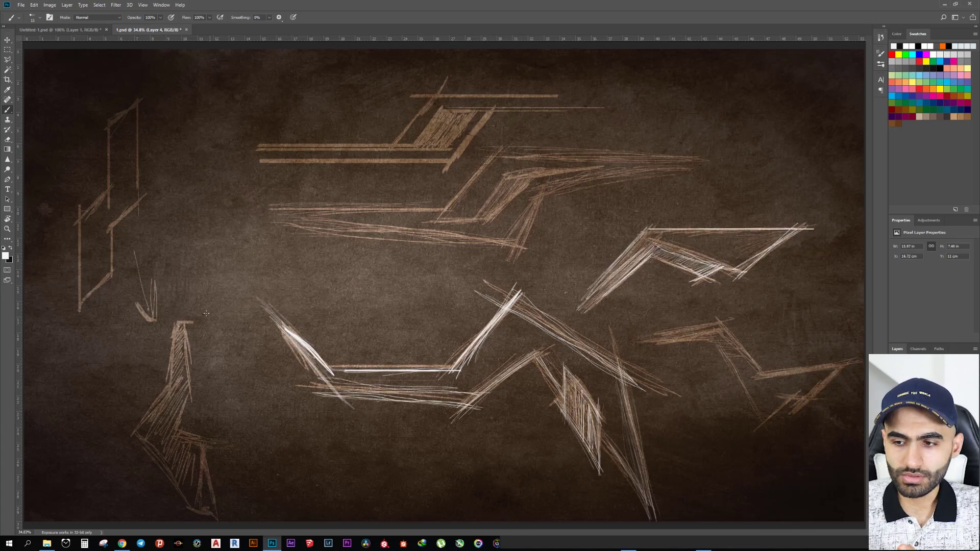
left_click_drag(178, 290, 197, 496)
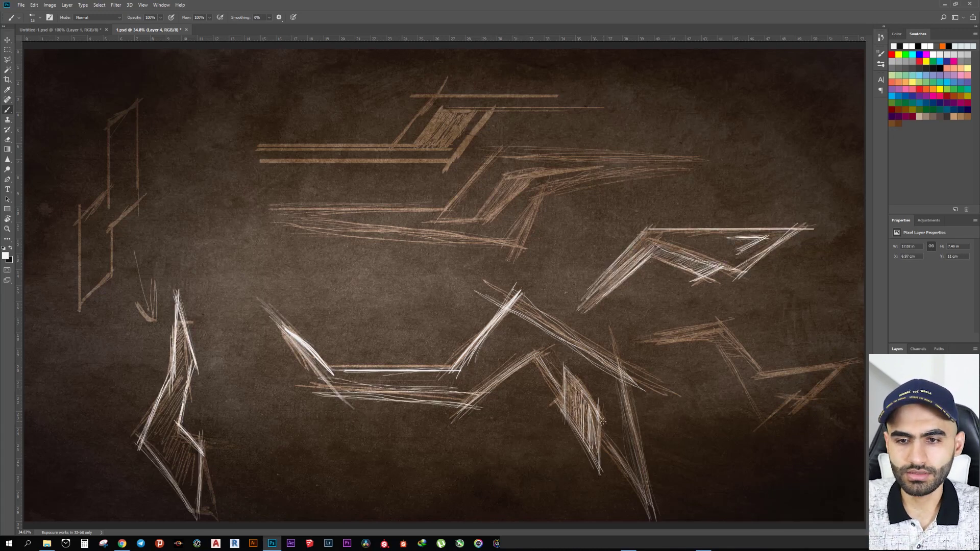
Flip and widen the upper-right white strokes, then move the lower-right strokes up and rotate them about 35°
key("ctrl+t")
left_click_drag(694, 255, 429, 238)
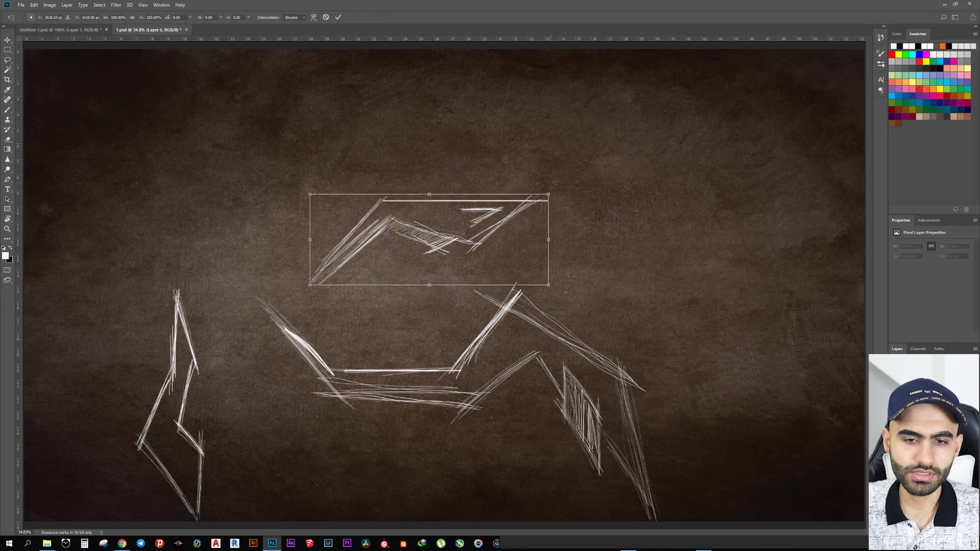
key("Return")
key("ctrl+t")
left_click_drag(628, 168, 590, 120)
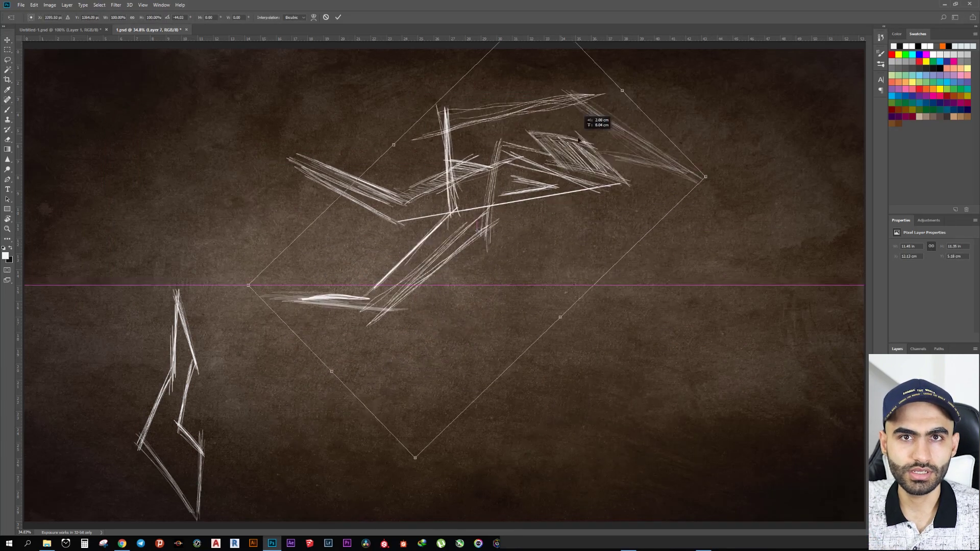
left_click_drag(562, 286, 547, 308)
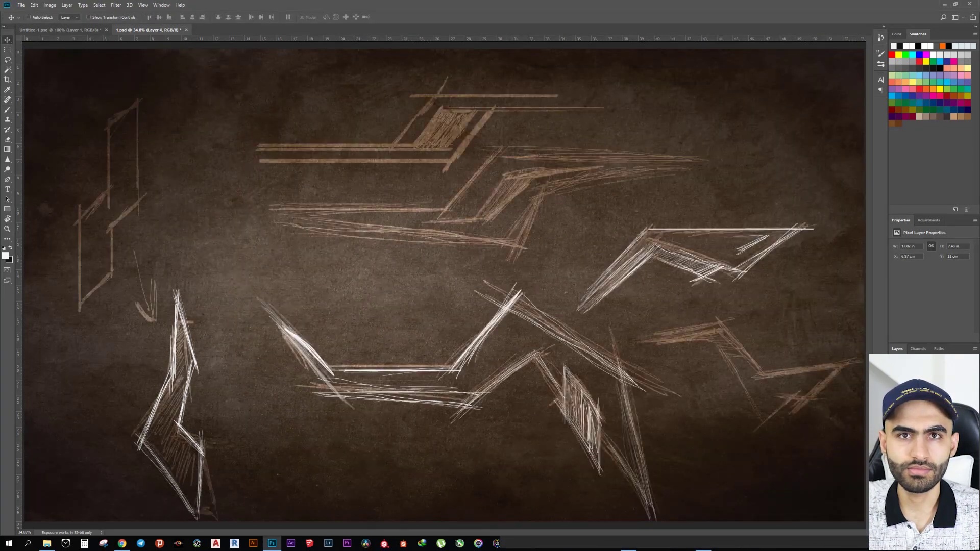
key("b")
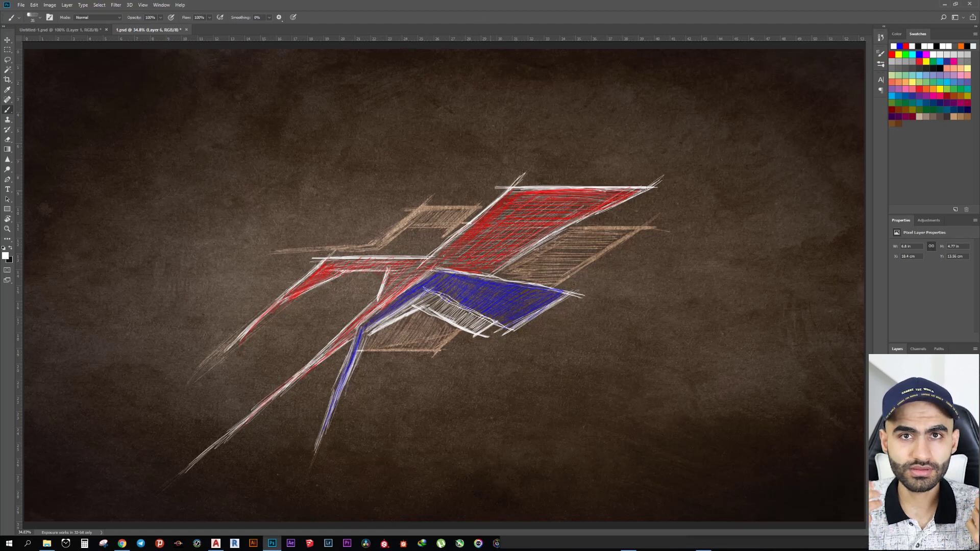
Save the sketch as JPEG 'sketch.jpg' on the Desktop with default quality, then switch to AutoCAD
left_click(22, 6)
left_click(40, 91)
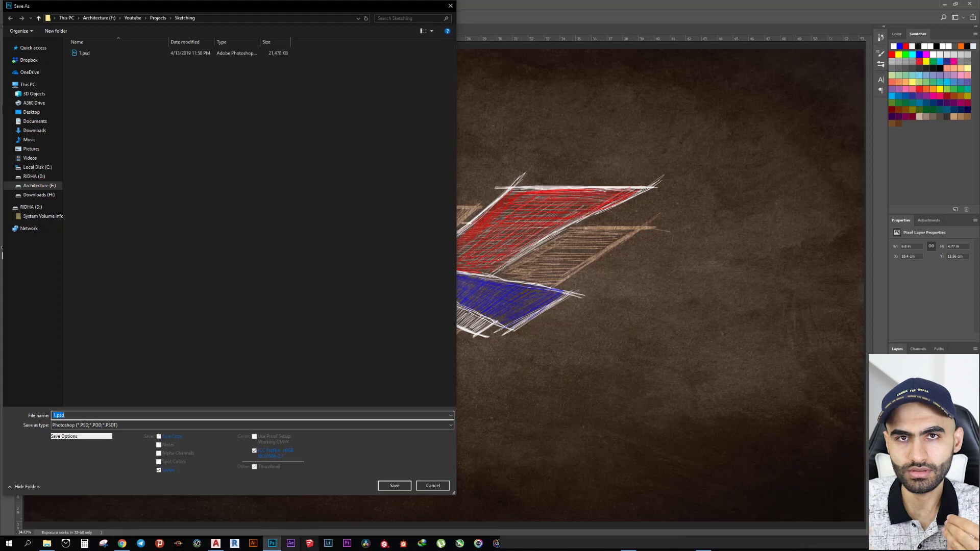
left_click(153, 425)
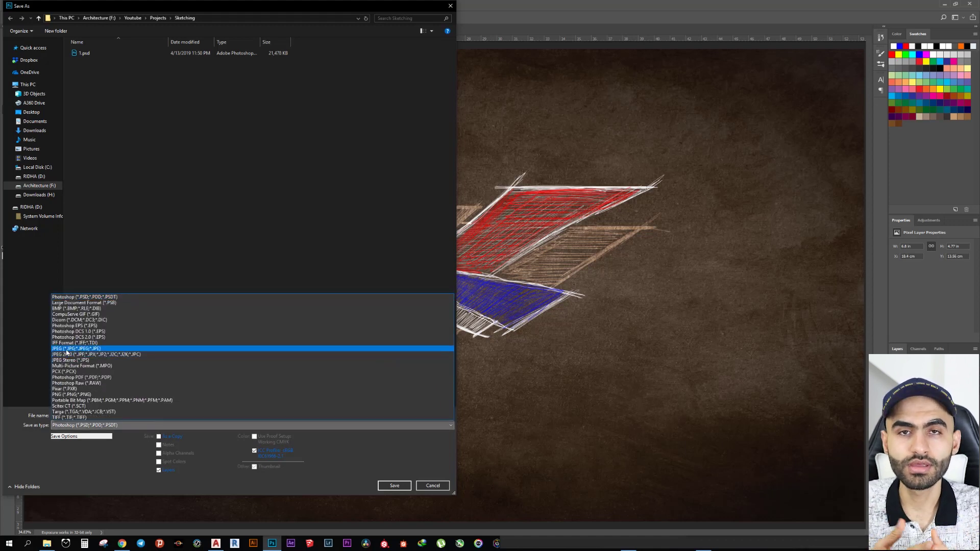
left_click(175, 345)
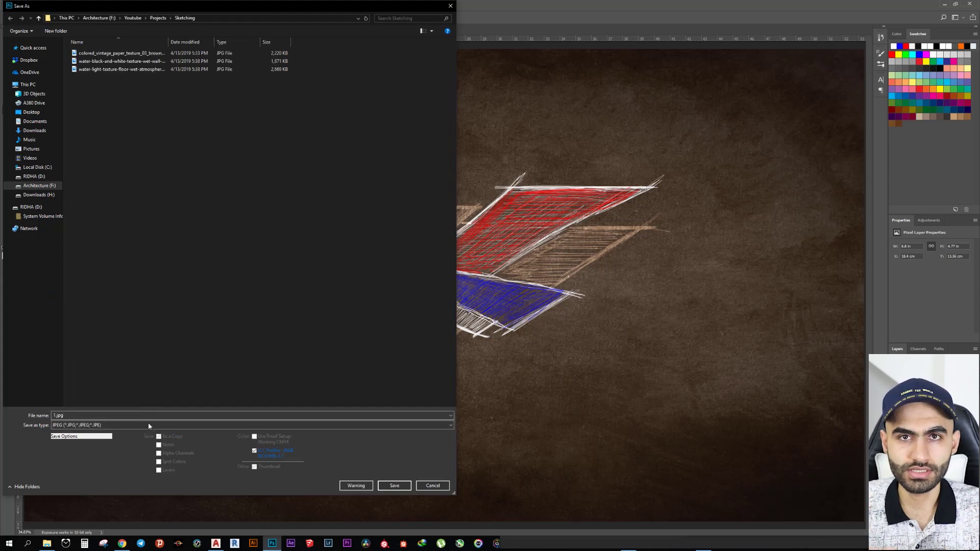
left_click(31, 112)
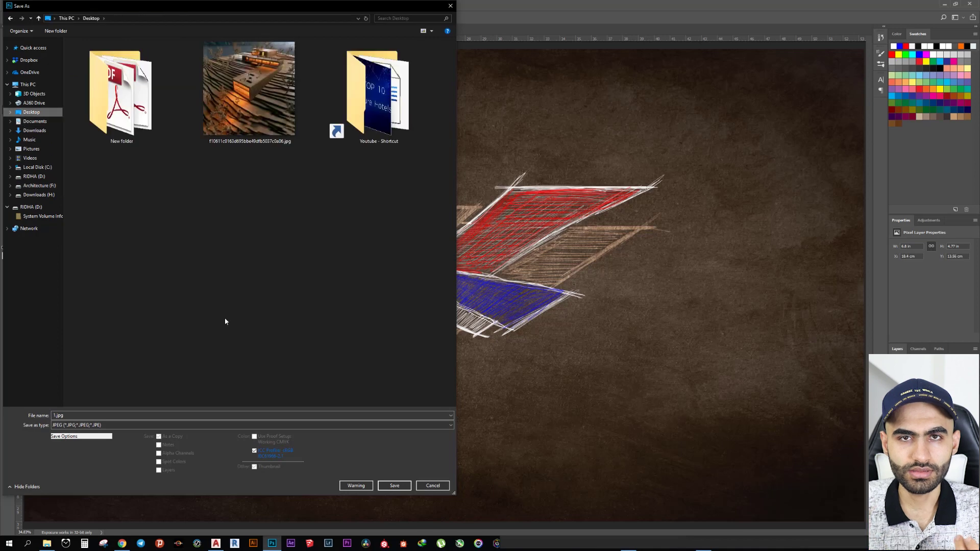
left_click(150, 417)
type("sketch")
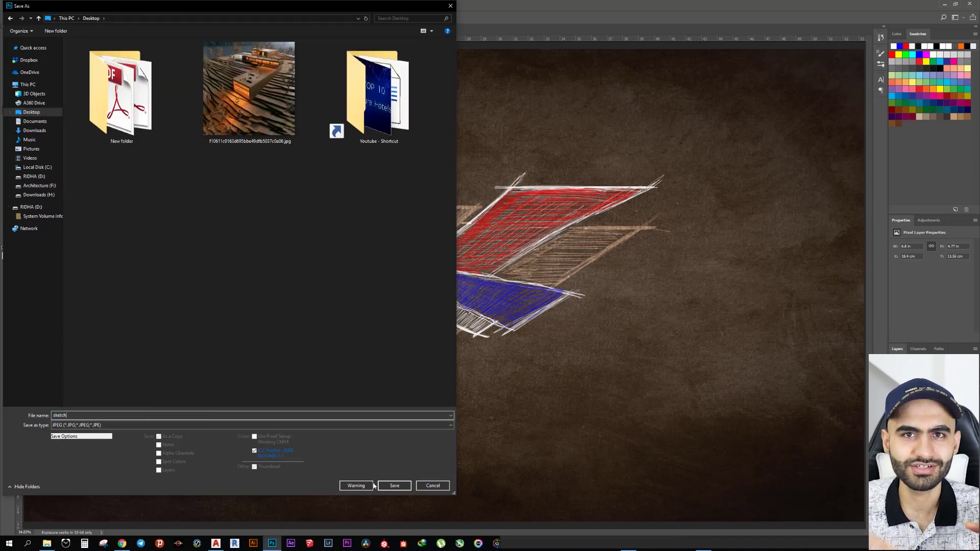
left_click(396, 486)
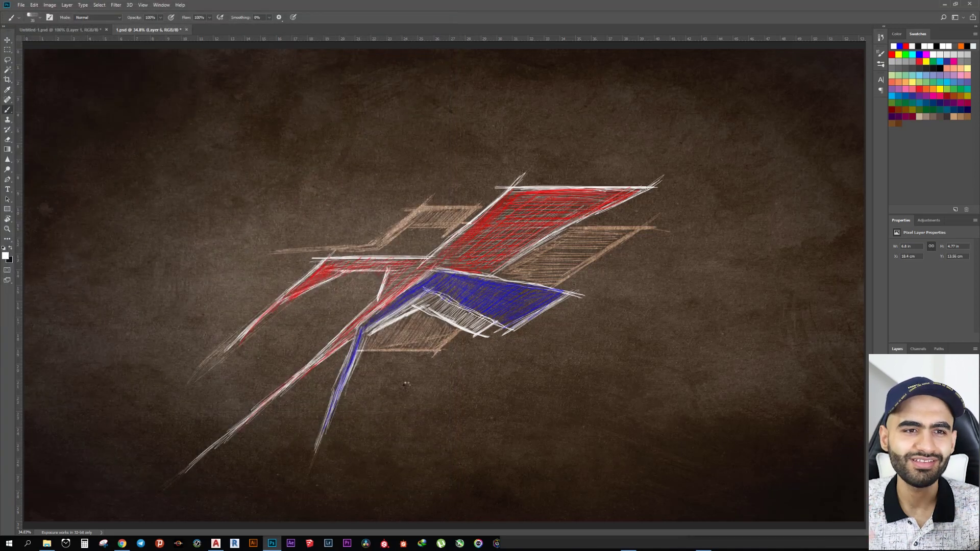
left_click(290, 193)
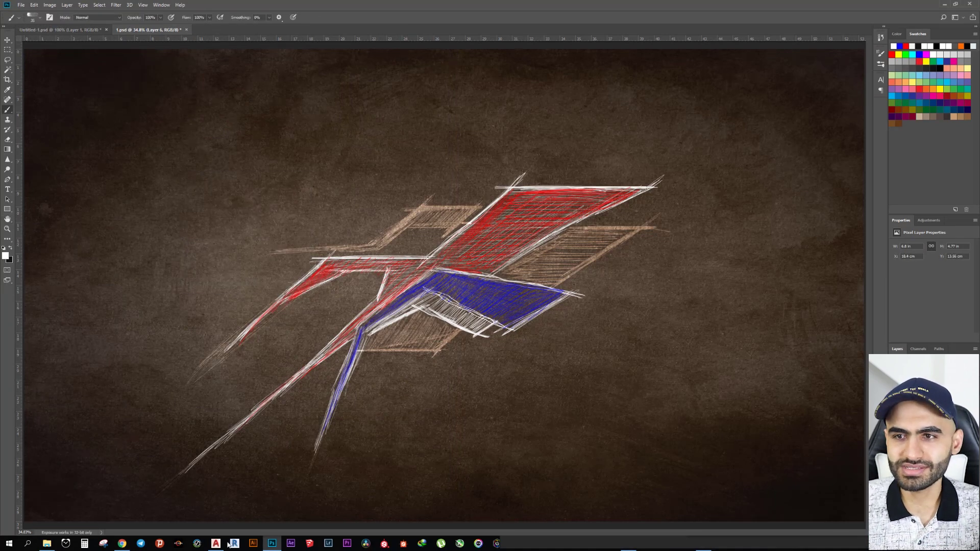
left_click(217, 544)
Import sketch.jpg from the Desktop and draw a 40-unit horizontal reference line
left_click(47, 543)
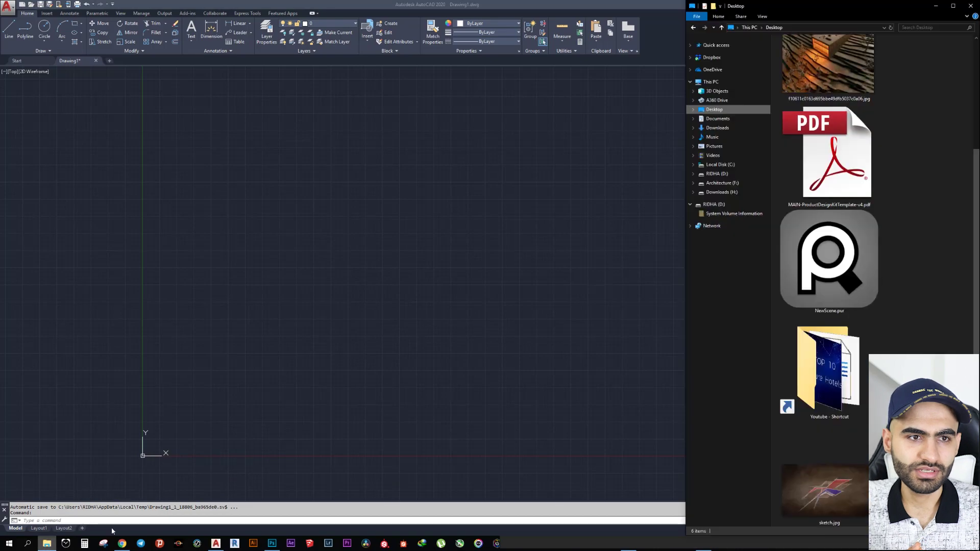
mouse_move(824, 490)
left_mouse_down()
mouse_move(824, 331)
mouse_move(477, 308)
left_mouse_up()
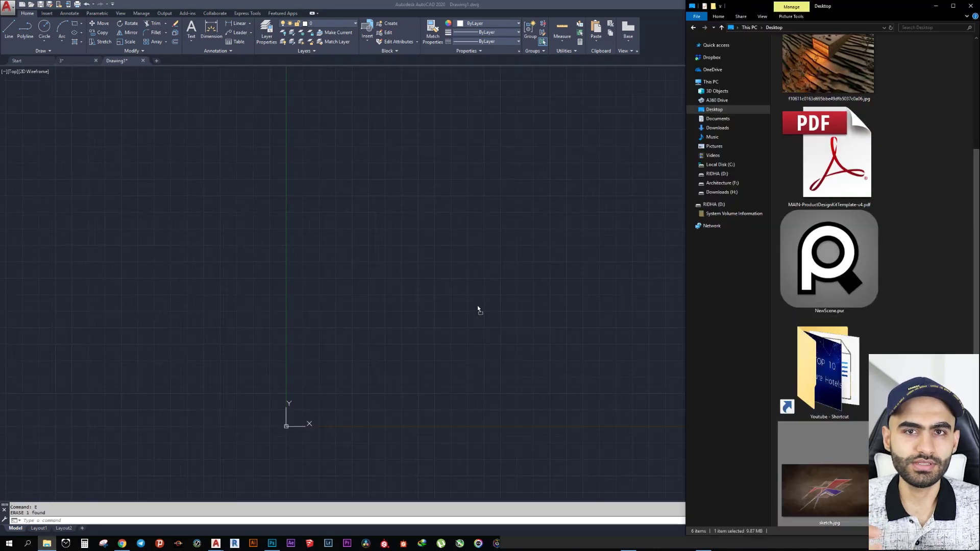
type("40")
key("Return")
scroll(633, 210, "up", 2)
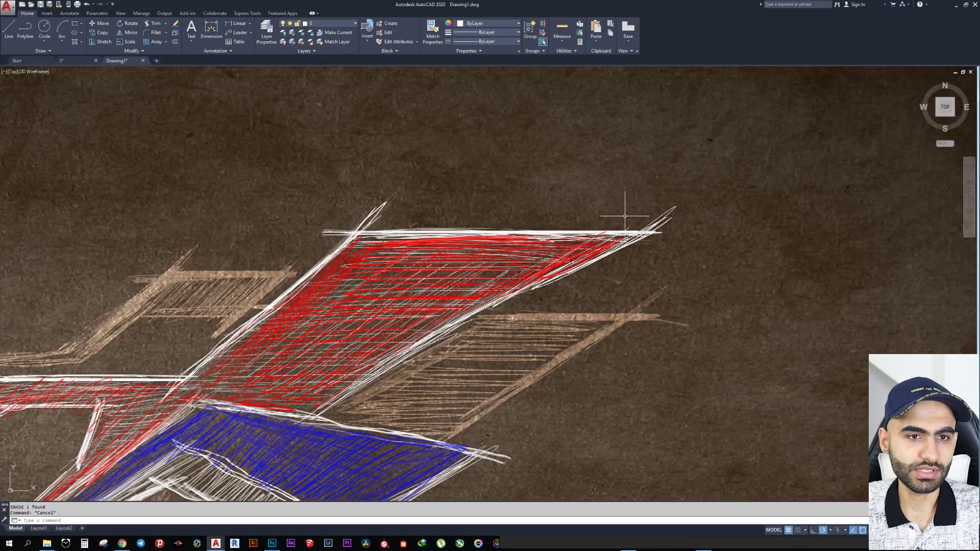
scroll(756, 256, "up", 2)
scroll(532, 208, "down", 6)
key("Escape")
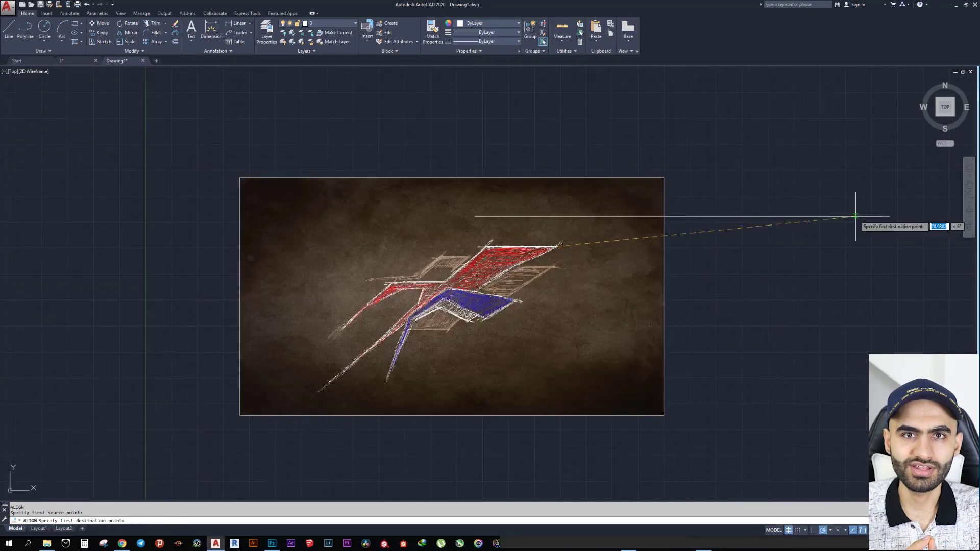
scroll(348, 303, "up", 2)
Add an extra polar tracking angle in Drafting Settings
left_click(464, 313)
key("Escape")
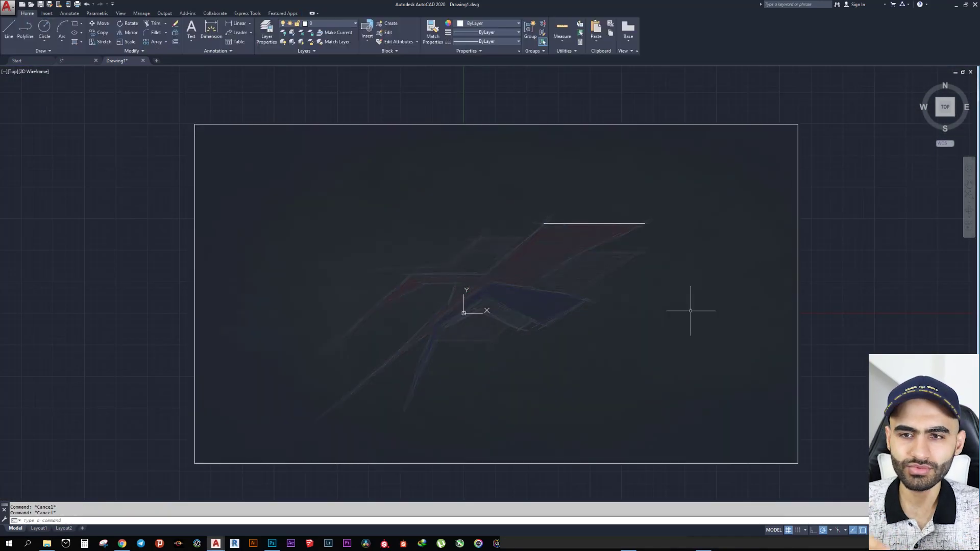
middle_click_drag(691, 313, 797, 271)
right_click(823, 530)
left_click(786, 521)
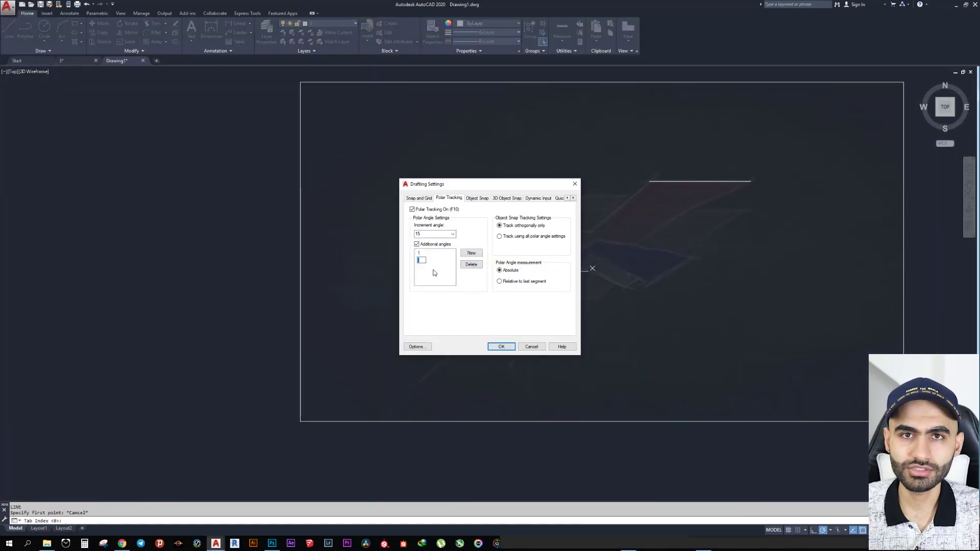
left_click(502, 347)
left_click(831, 530)
left_click(797, 490)
scroll(611, 227, "up", 2)
Draw a diagonal roof edge and a parallel diagonal from the reference line's right end
key("space")
left_click(833, 153)
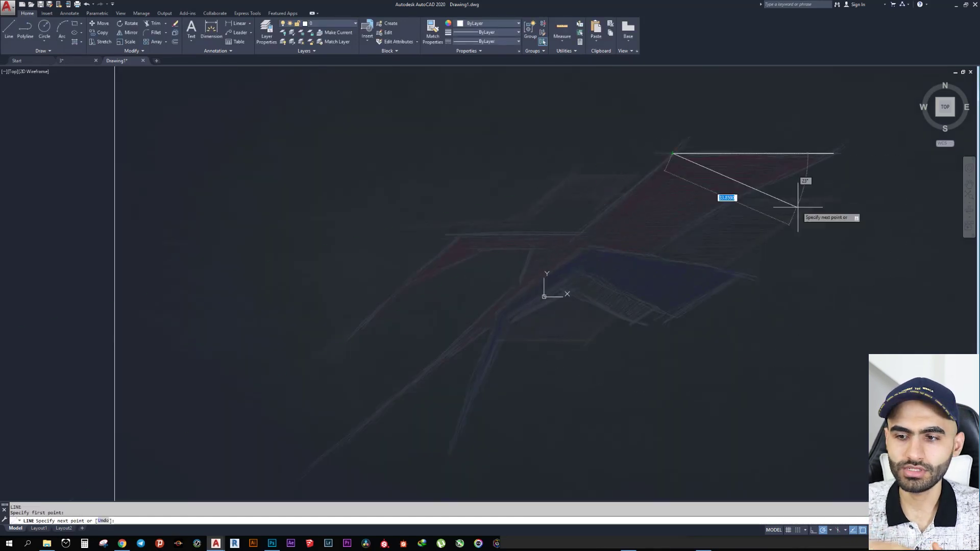
left_click(647, 262)
left_click(721, 268)
key("Escape")
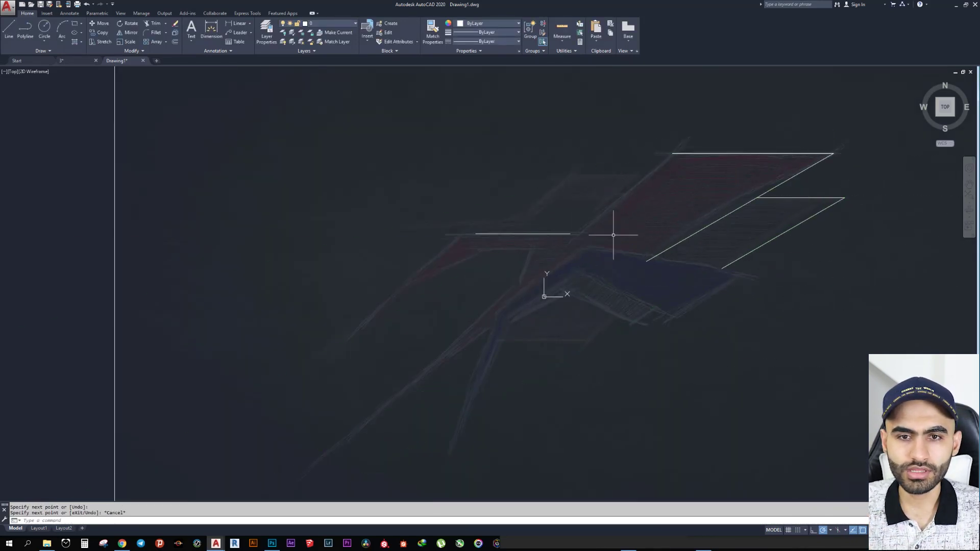
Choose a polar tracking angle and draw the long diagonal down-left from the roof corner
left_click(831, 530)
left_click(784, 500)
middle_click_drag(607, 225, 625, 214)
key("space")
left_click(690, 142)
left_click(401, 393)
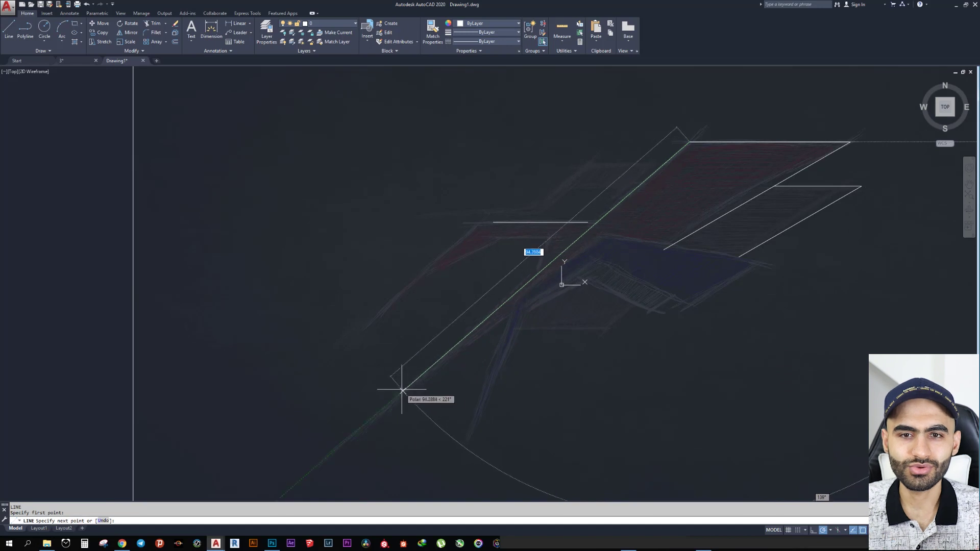
key("Escape")
Draw a diagonal down to the left from the reference line's left end
key("space")
left_click(478, 223)
left_click(351, 333)
key("Escape")
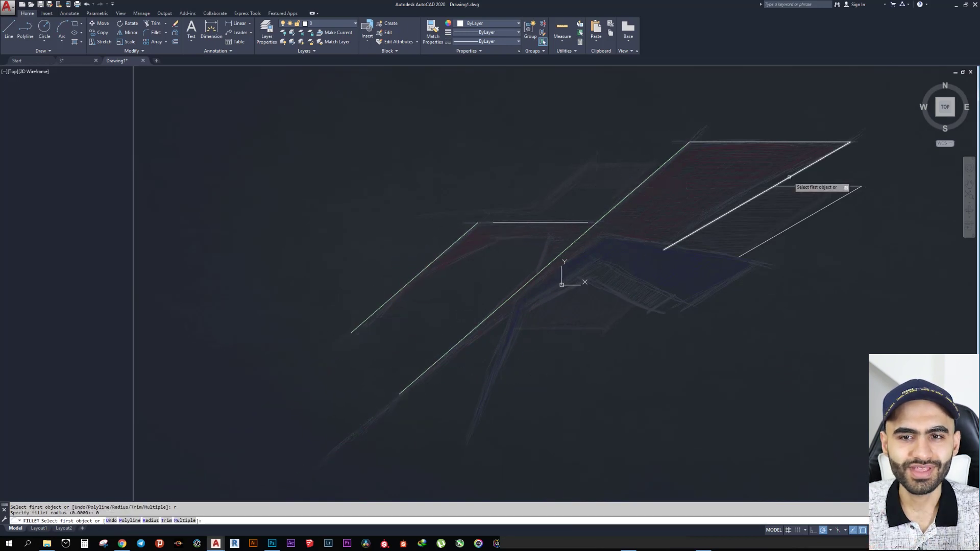
middle_click_drag(545, 239, 567, 233)
Trace a multi-segment roof edge starting from the reference line's left end
key("l")
key("Return")
left_click(514, 233)
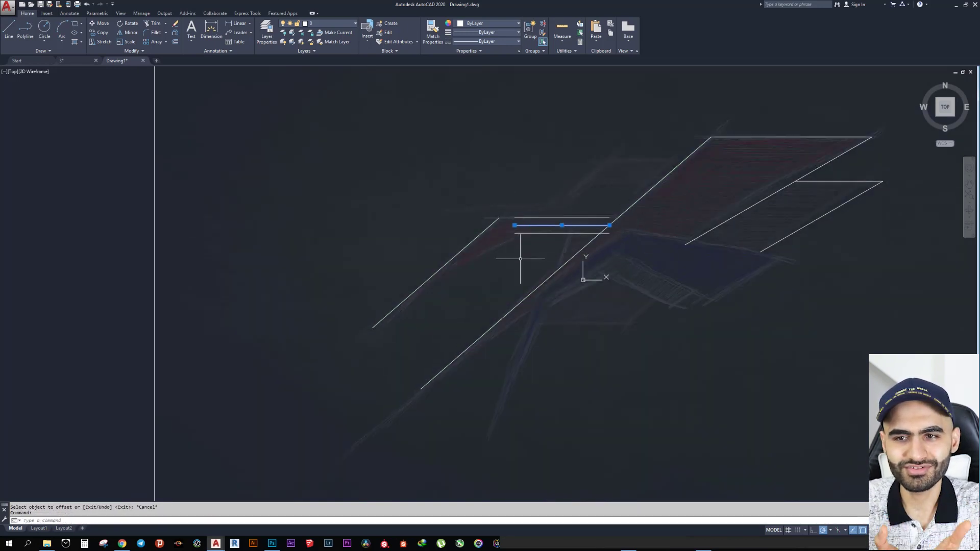
scroll(466, 256, "up", 3)
scroll(467, 252, "down", 3)
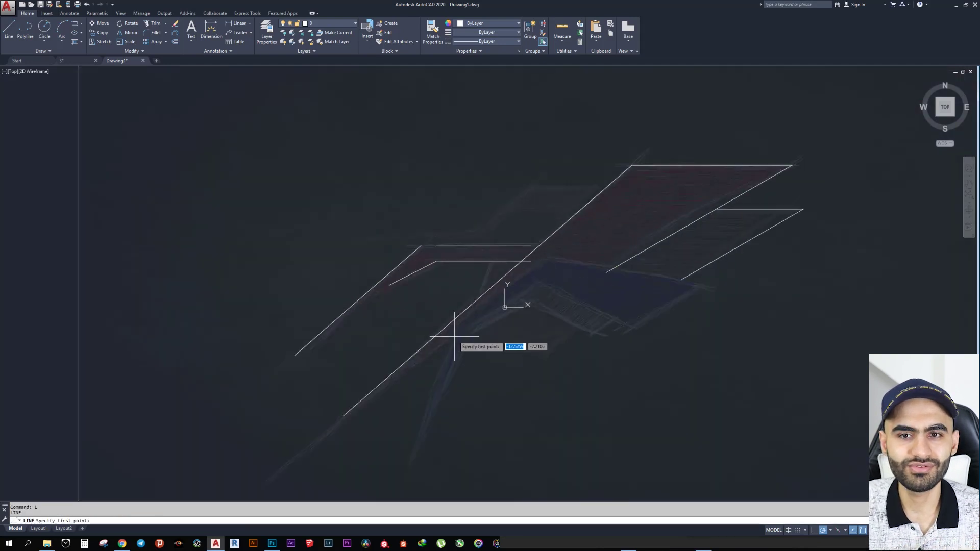
middle_click_drag(456, 324, 474, 287)
left_click(474, 287)
left_click(553, 222)
left_click(726, 254)
key("Escape")
Draw a construction circle centred on the lower line endpoint
left_click(45, 28)
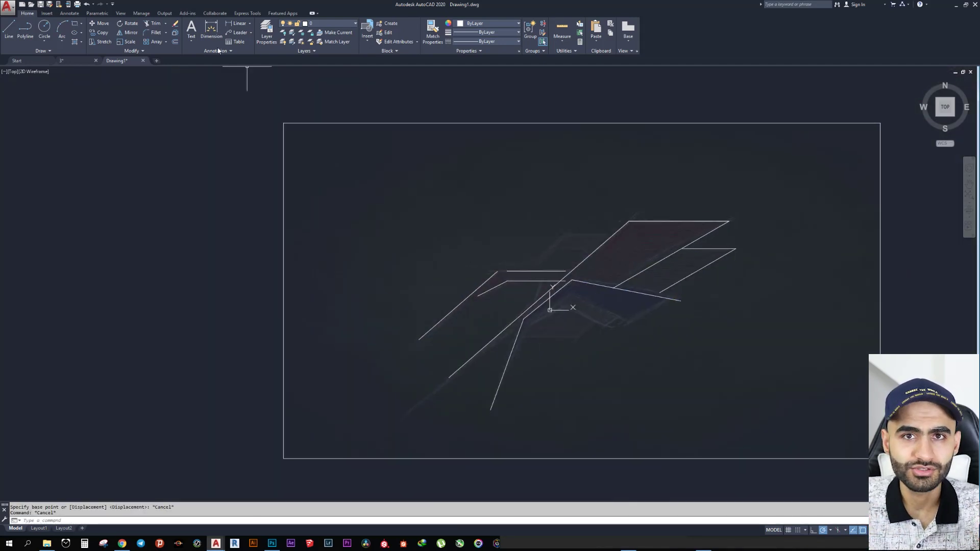
middle_click_drag(357, 378, 396, 416)
left_click(396, 417)
scroll(485, 247, "down", 2)
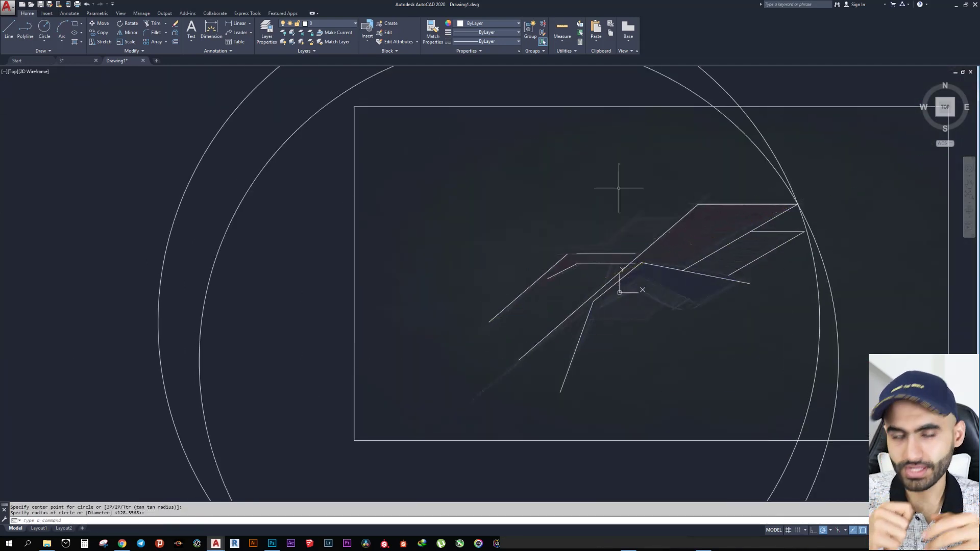
scroll(530, 362, "up", 2)
Add a second construction circle and set its radius
key("Return")
scroll(524, 357, "up", 3)
scroll(406, 254, "down", 4)
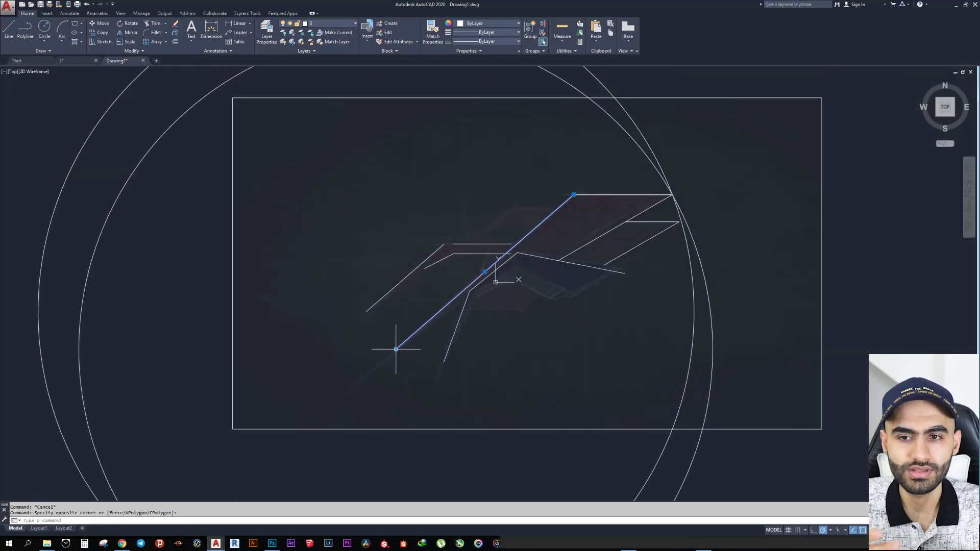
scroll(393, 343, "up", 2)
scroll(636, 224, "down", 2)
left_click(636, 225)
scroll(452, 401, "down", 1)
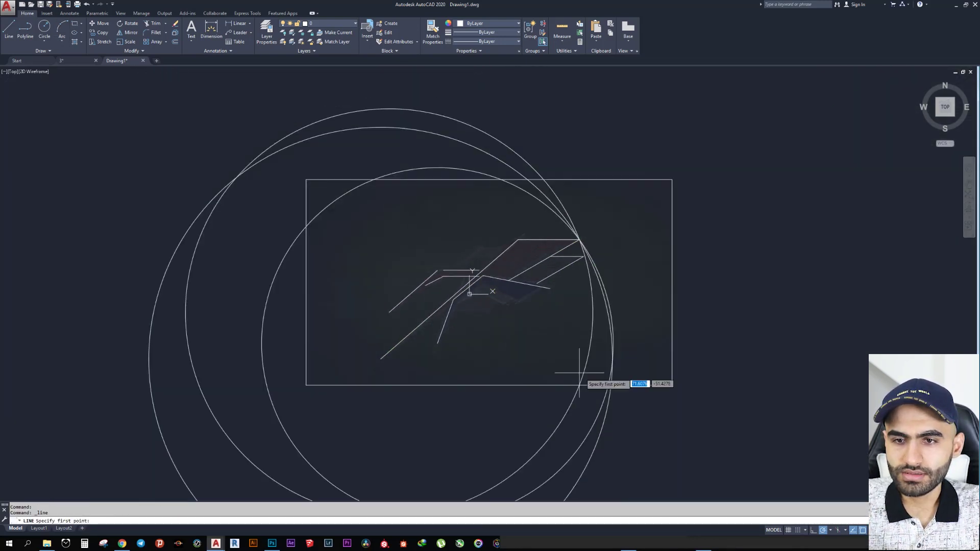
scroll(414, 312, "up", 2)
scroll(414, 312, "up", 2)
Draw two lines rising from the lower endpoints up to the right
left_click(395, 374)
scroll(439, 306, "up", 2)
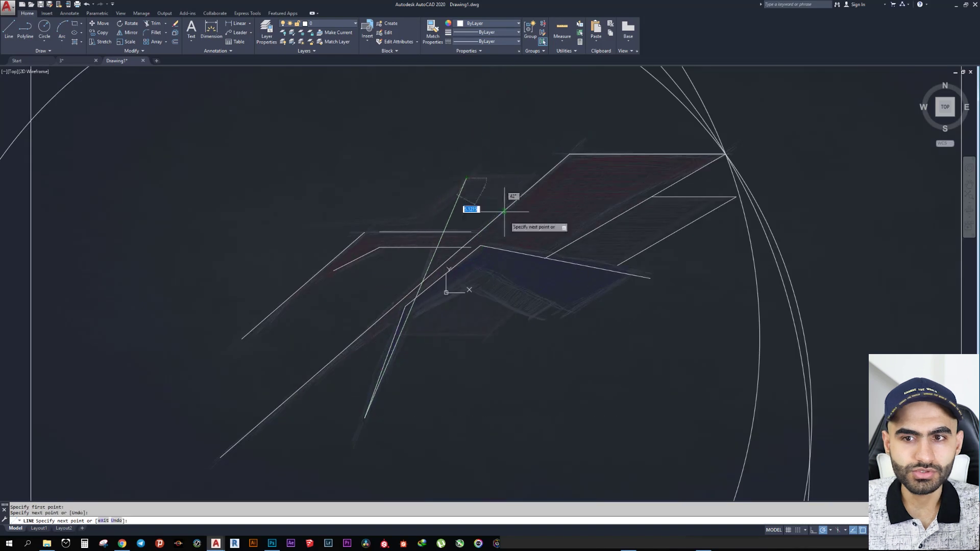
left_click(466, 179)
key("Return")
key("Return")
left_click(220, 457)
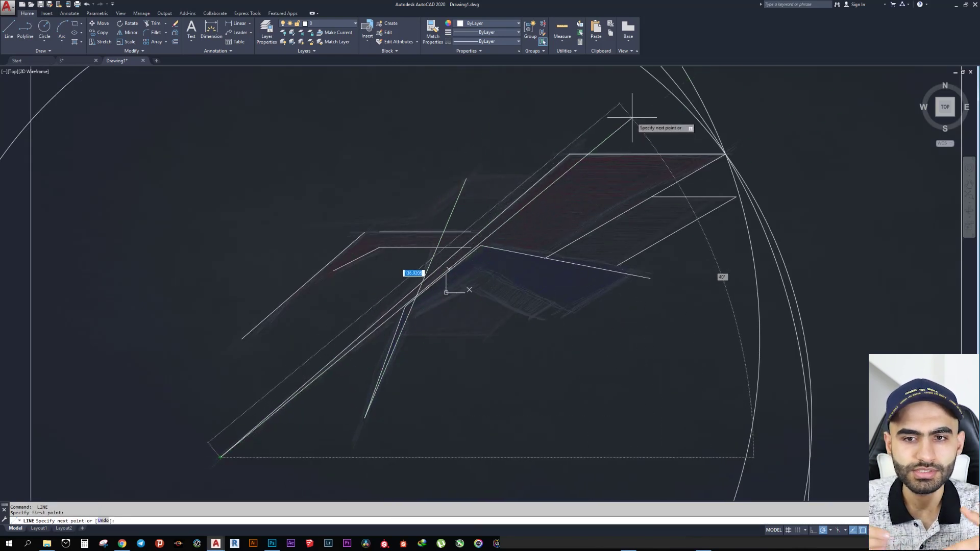
left_click(648, 123)
key("Return")
key("Return")
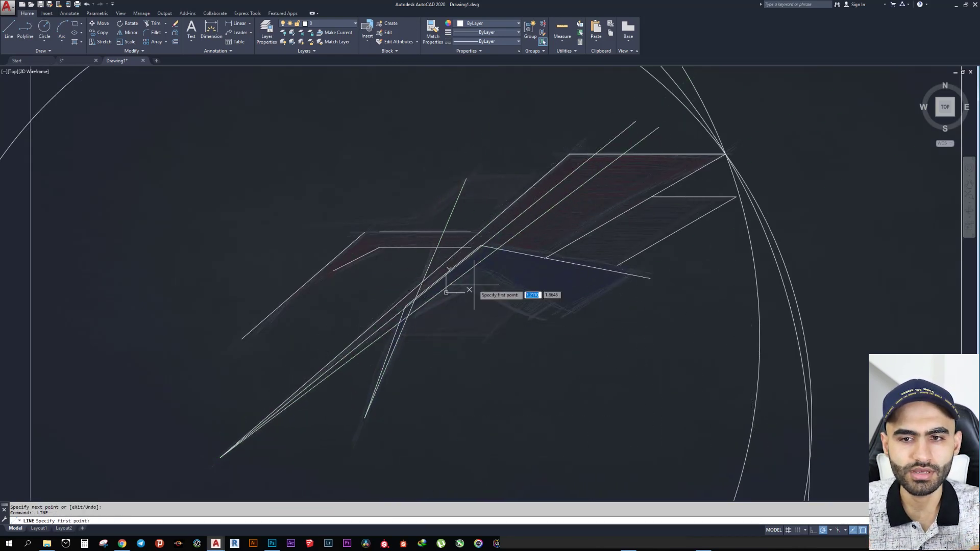
Draw a short horizontal line off the diagonal and a long horizontal line across the sketch
middle_click_drag(221, 456, 246, 456)
middle_click_drag(419, 201, 361, 164)
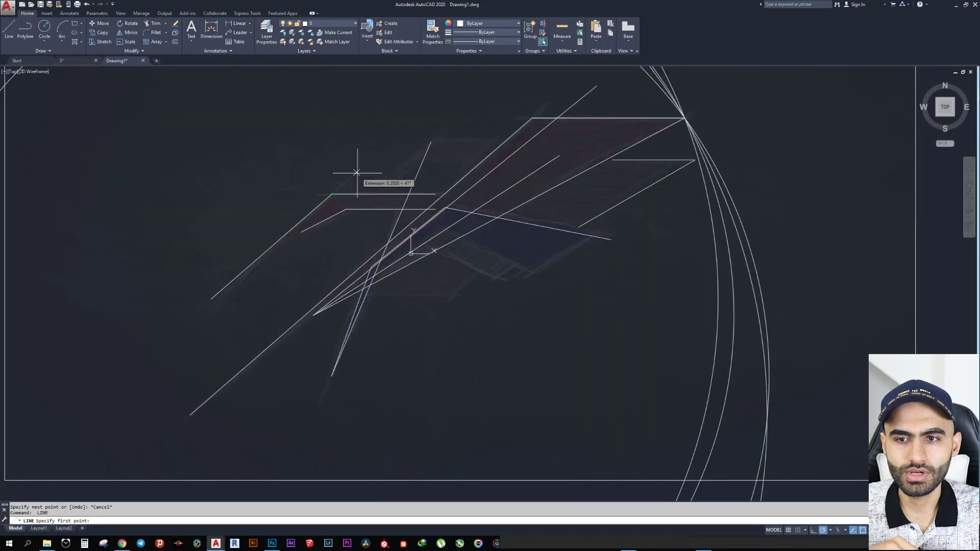
left_click(495, 139)
left_click(397, 138)
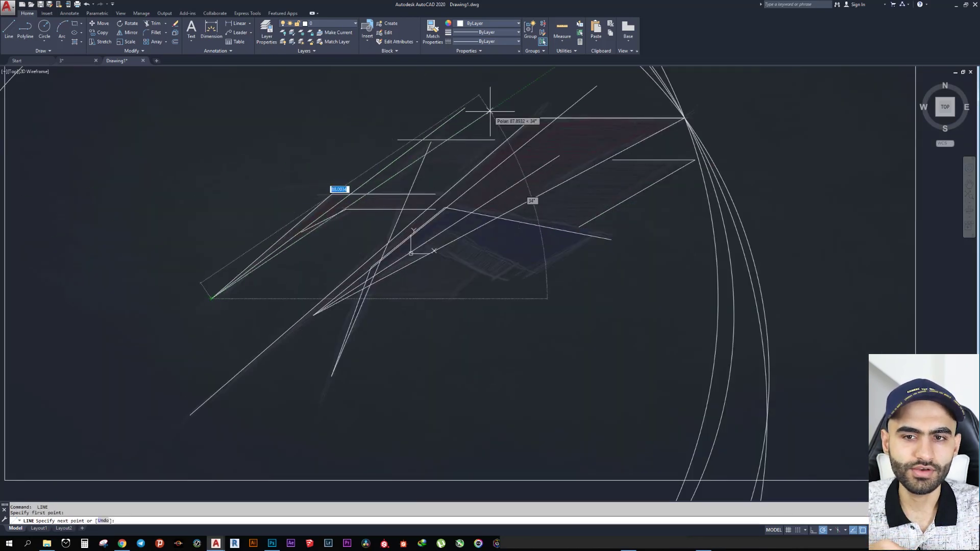
key("Return")
type("L")
key("Return")
scroll(606, 114, "up", 2)
left_click(721, 189)
left_click(132, 187)
scroll(580, 192, "down", 2)
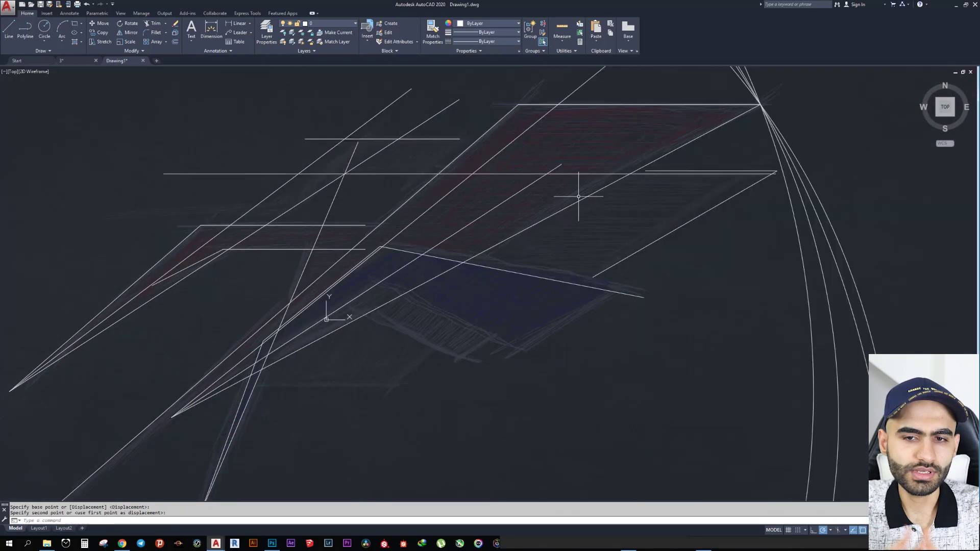
key("Escape")
key("Escape")
Fillet the long diagonal and the horizontal line into a sharp corner
type("f")
key("Return")
scroll(517, 169, "up", 3)
scroll(532, 109, "down", 3)
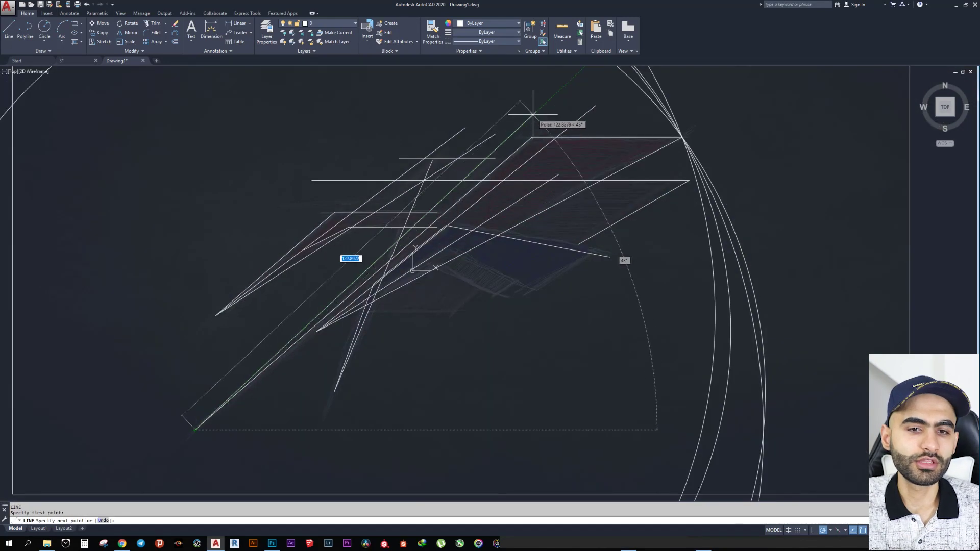
scroll(493, 164, "up", 3)
left_click(364, 210)
left_click(418, 197)
middle_click_drag(358, 297, 371, 278)
Draw a line from the new corner's endpoint down to the right
type("l")
key("Return")
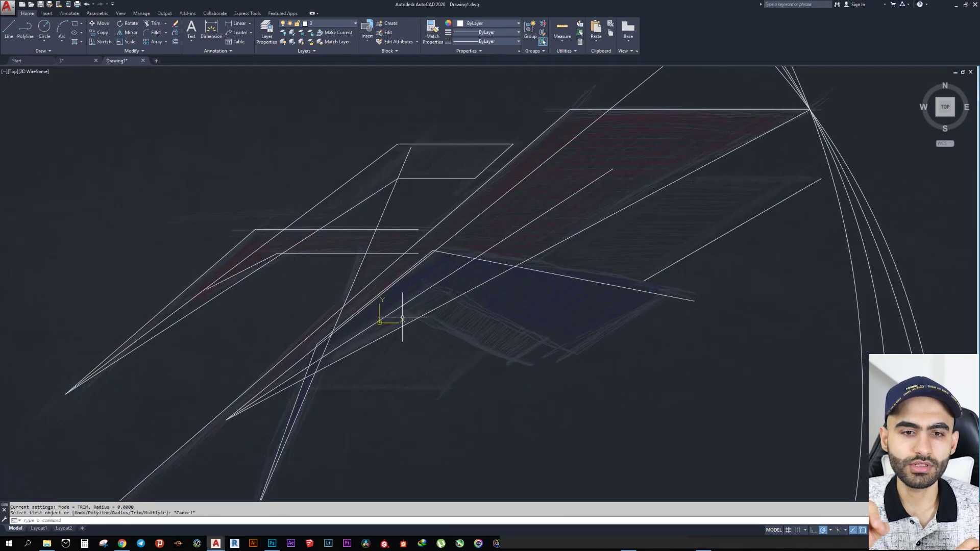
left_click(255, 230)
left_click(625, 427)
scroll(682, 393, "up", 2)
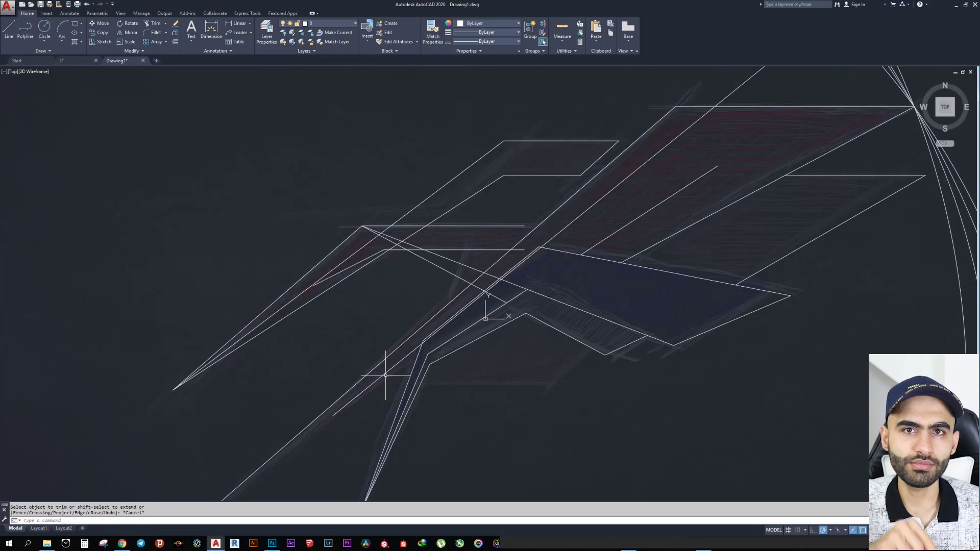
scroll(364, 390, "down", 2)
key("Escape")
key("Escape")
middle_click_drag(464, 327, 415, 399)
Fillet another horizontal line and diagonal into a sharp corner
type("tr")
key("Return")
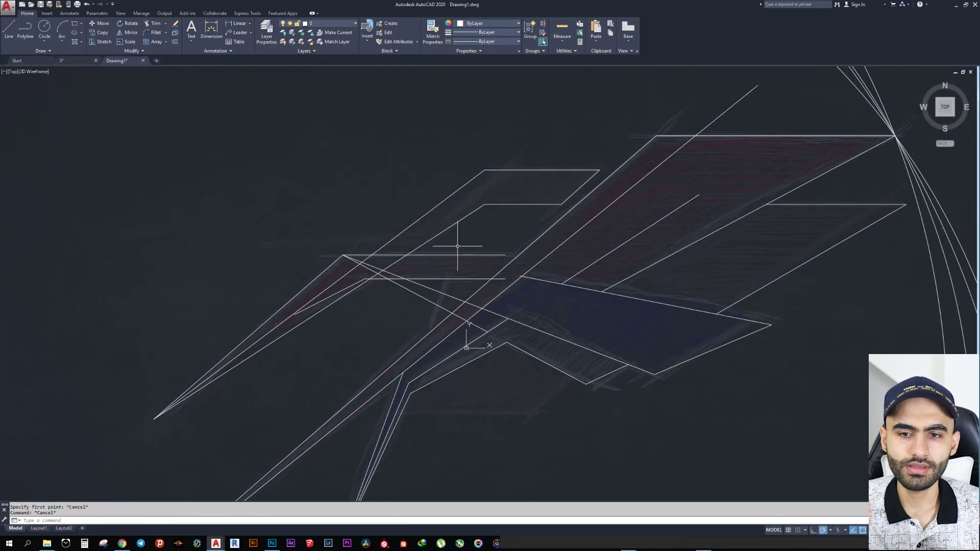
key("Escape")
type("f")
key("Return")
left_click(352, 243)
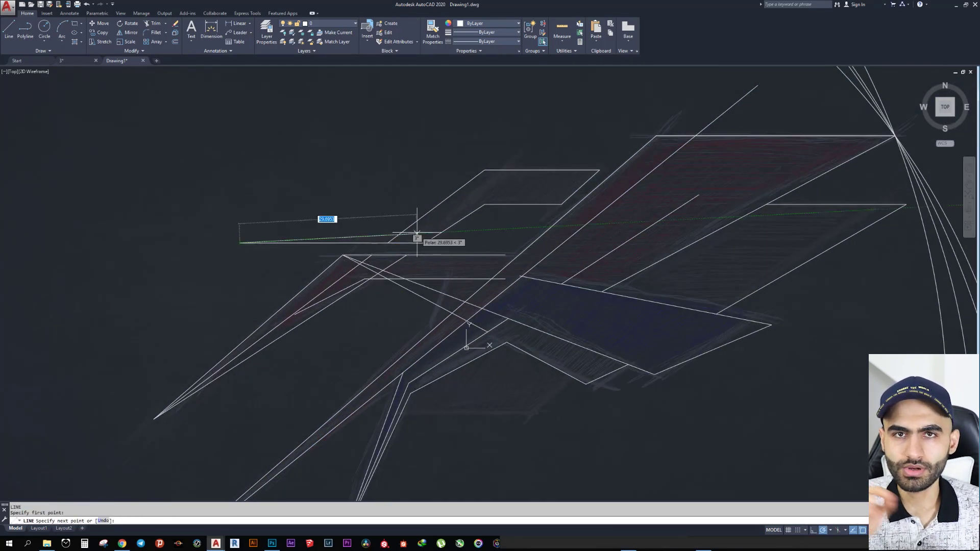
left_click(416, 235)
key("Escape")
middle_click_drag(351, 344, 402, 308)
key("Escape")
mouse_move(520, 288)
middle_mouse_down()
mouse_move(436, 294)
mouse_move(496, 241)
middle_mouse_up()
Fillet a third horizontal-diagonal pair into a corner
type("f")
key("Return")
left_click(403, 266)
left_click(423, 295)
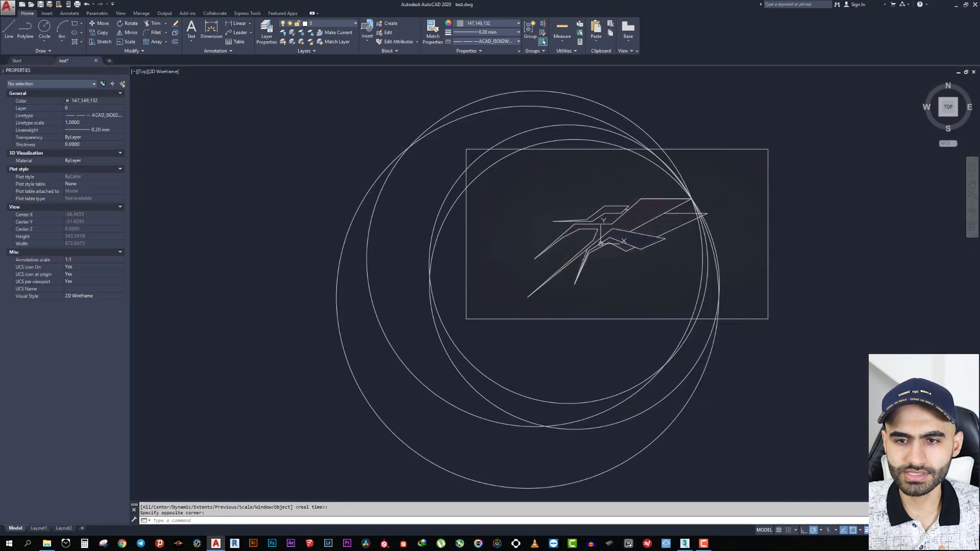
left_click(768, 319)
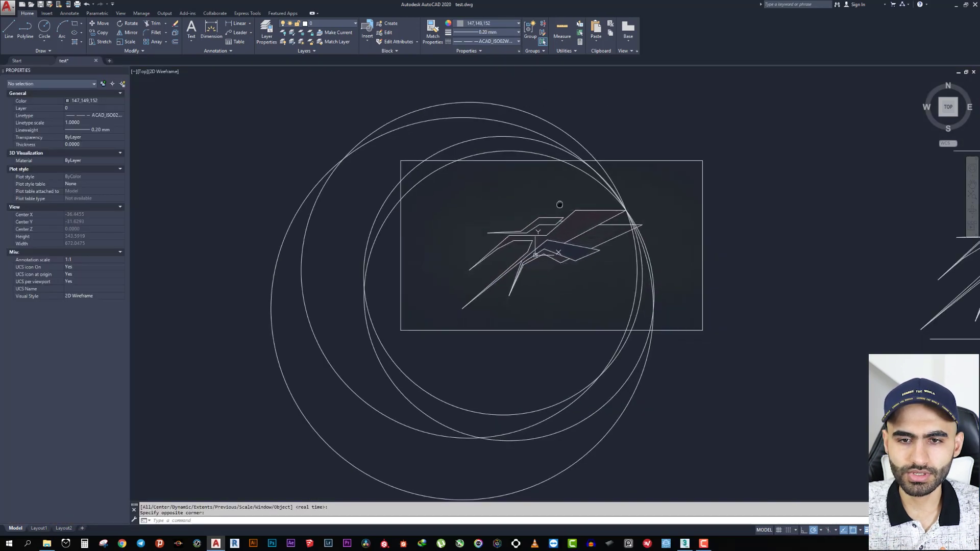
scroll(560, 204, "down", 3)
middle_click_drag(700, 219, 596, 228)
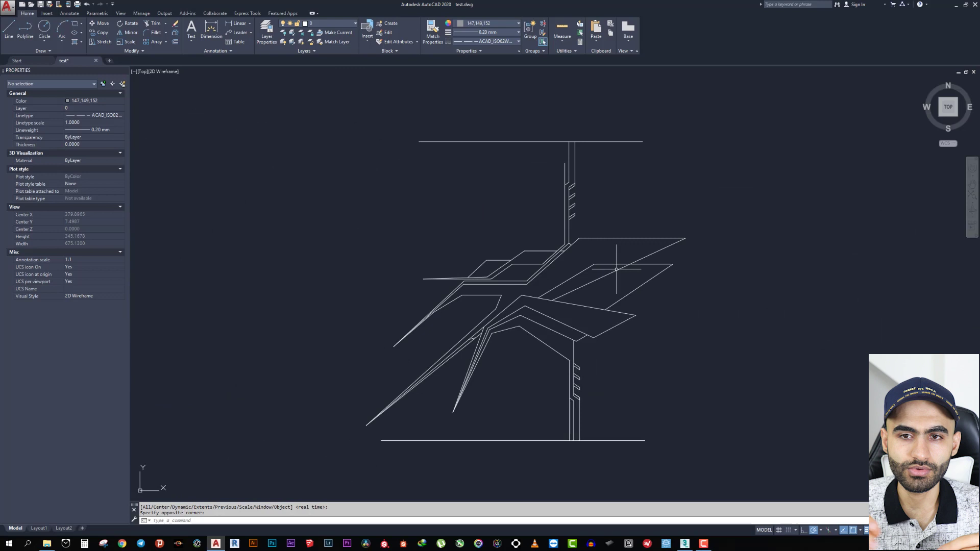
middle_click_drag(619, 262, 526, 261)
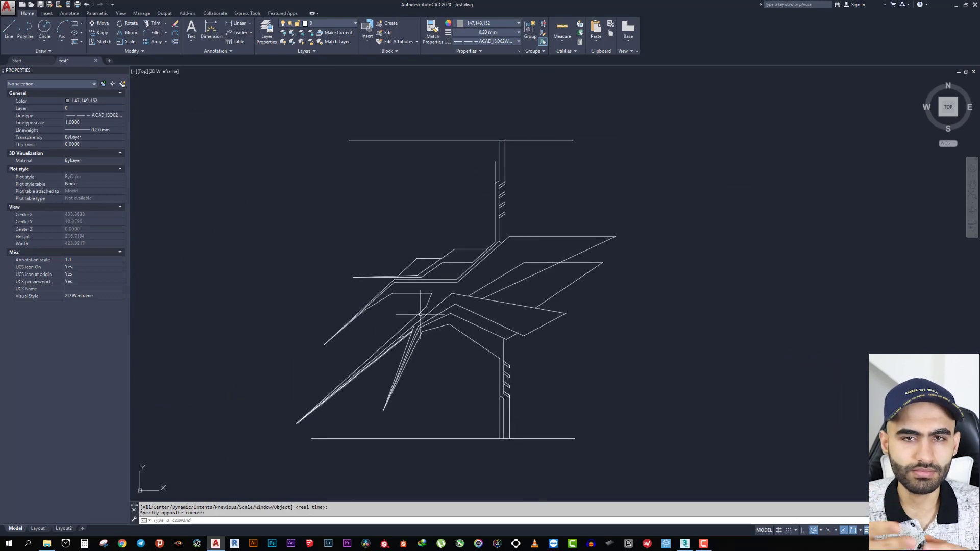
scroll(417, 259, "up", 3)
scroll(472, 255, "down", 3)
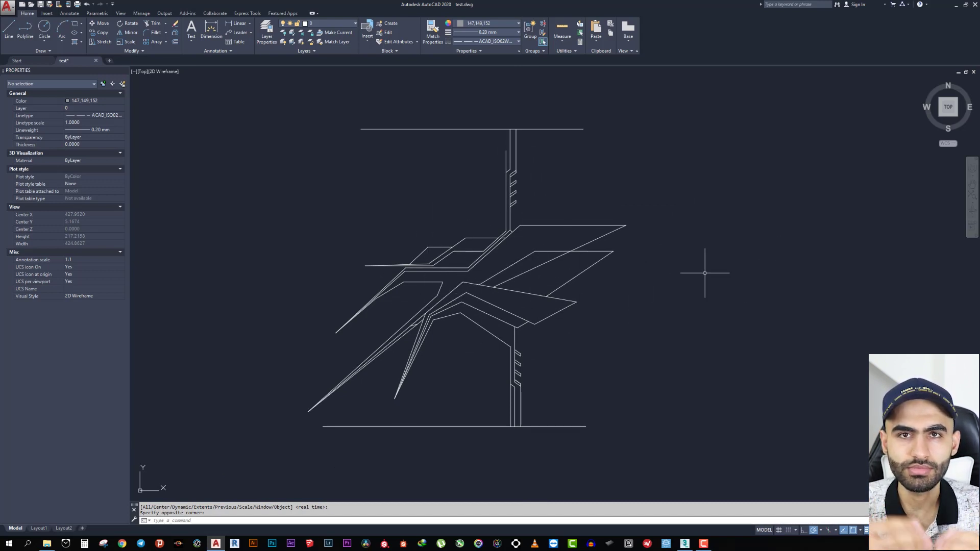
scroll(705, 274, "up", 3)
scroll(578, 271, "down", 1)
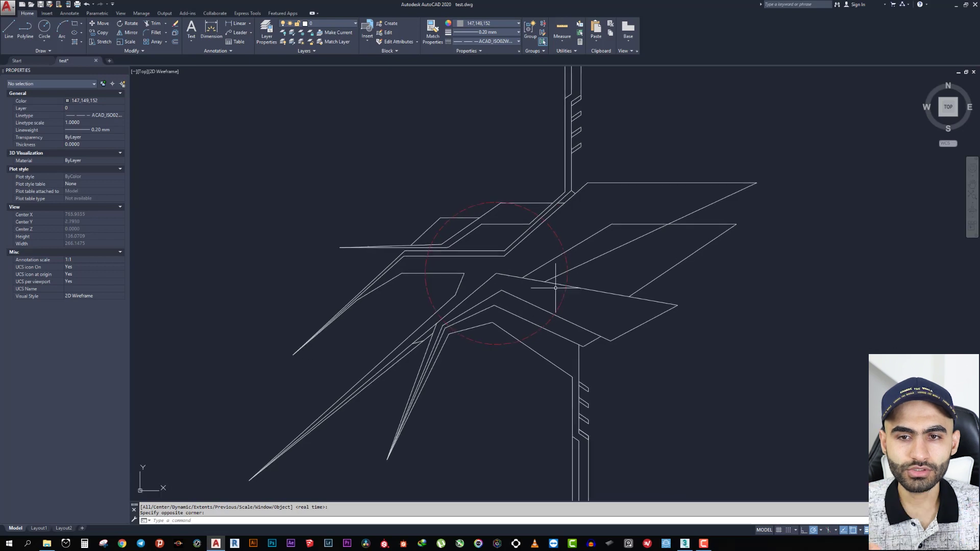
scroll(490, 283, "down", 3)
scroll(459, 276, "up", 3)
scroll(455, 279, "down", 2)
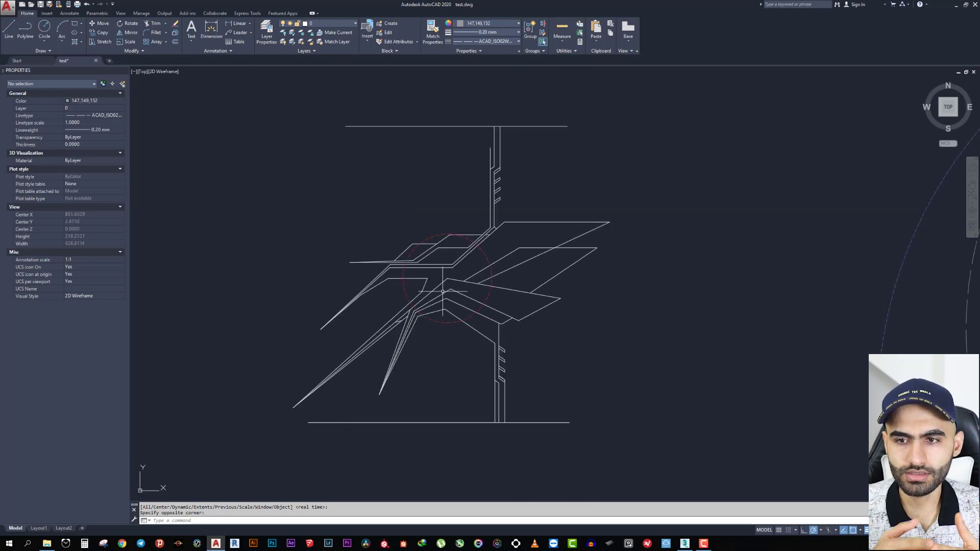
scroll(423, 270, "down", 2)
middle_click_drag(766, 265, 516, 265)
scroll(608, 255, "up", 3)
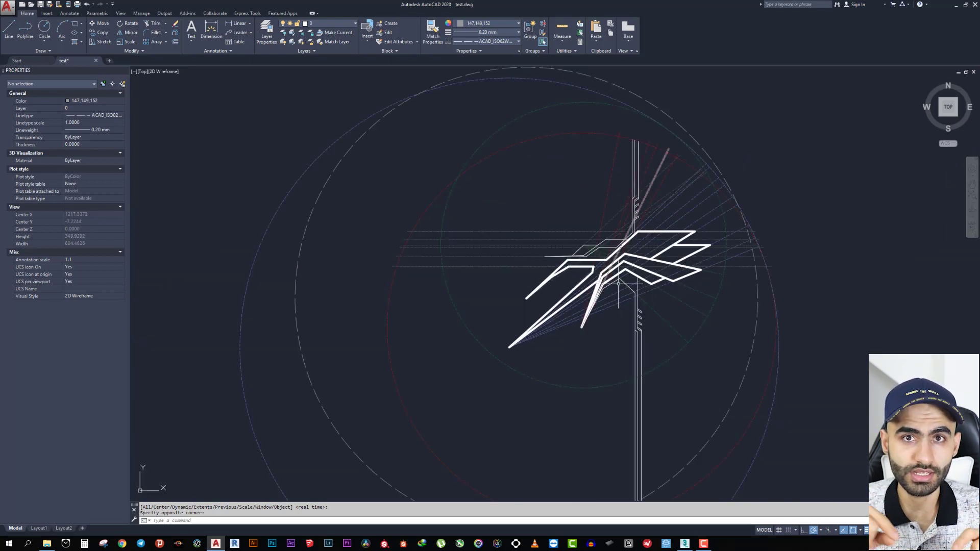
scroll(612, 226, "up", 2)
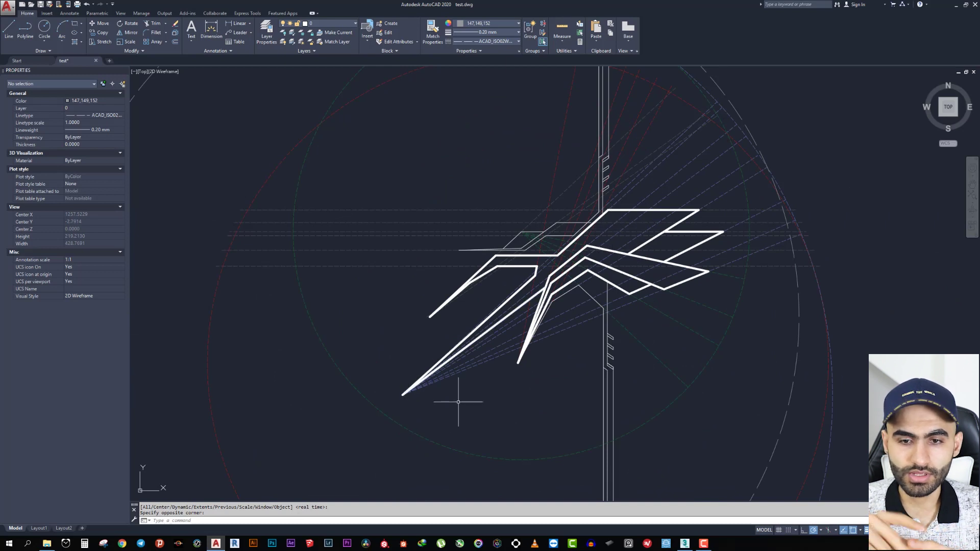
left_click(9, 28)
left_click(400, 395)
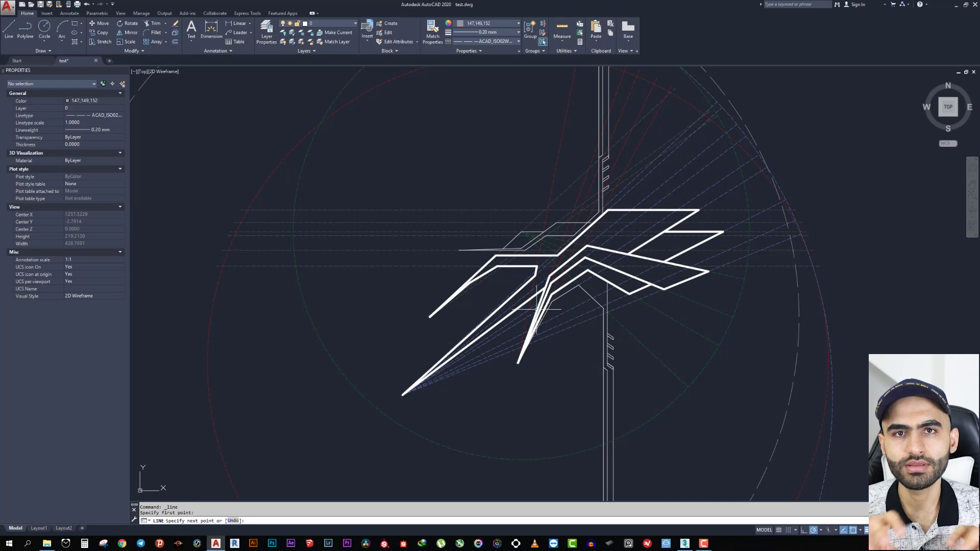
left_click(832, 394)
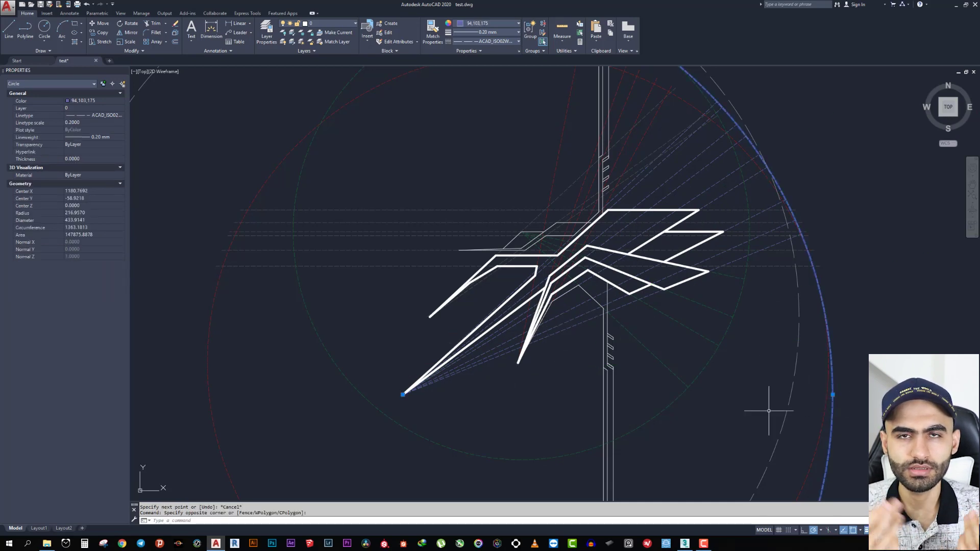
scroll(406, 367, "down", 2)
middle_click_drag(406, 368, 510, 301)
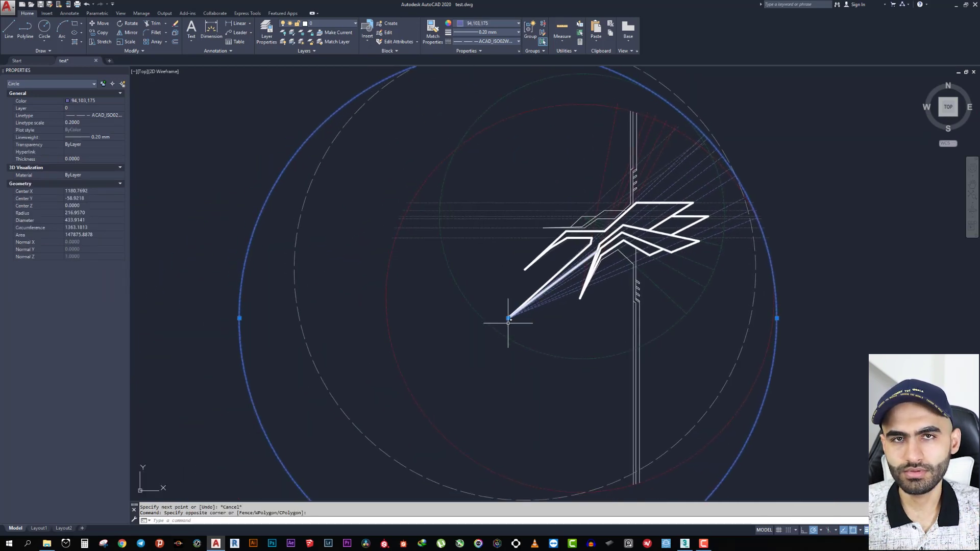
left_click(8, 28)
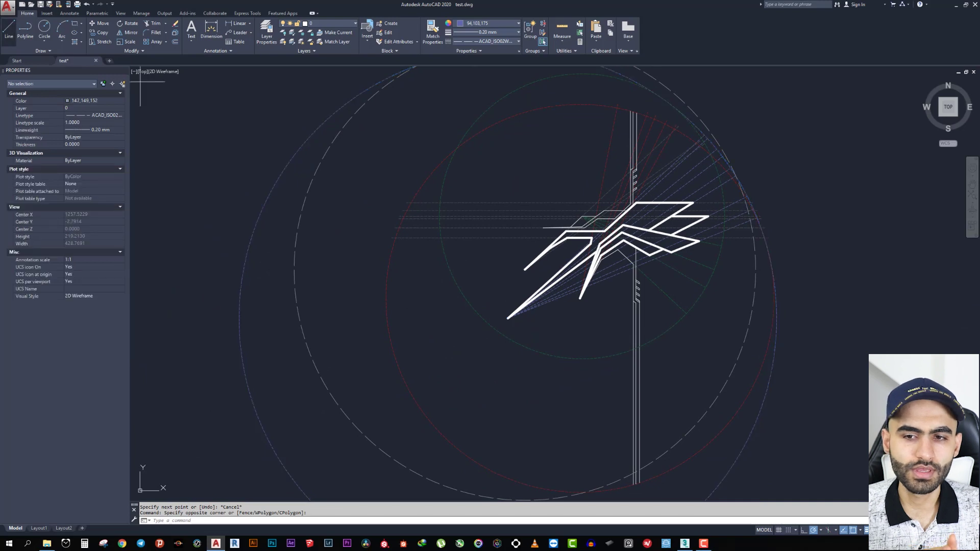
left_click(508, 318)
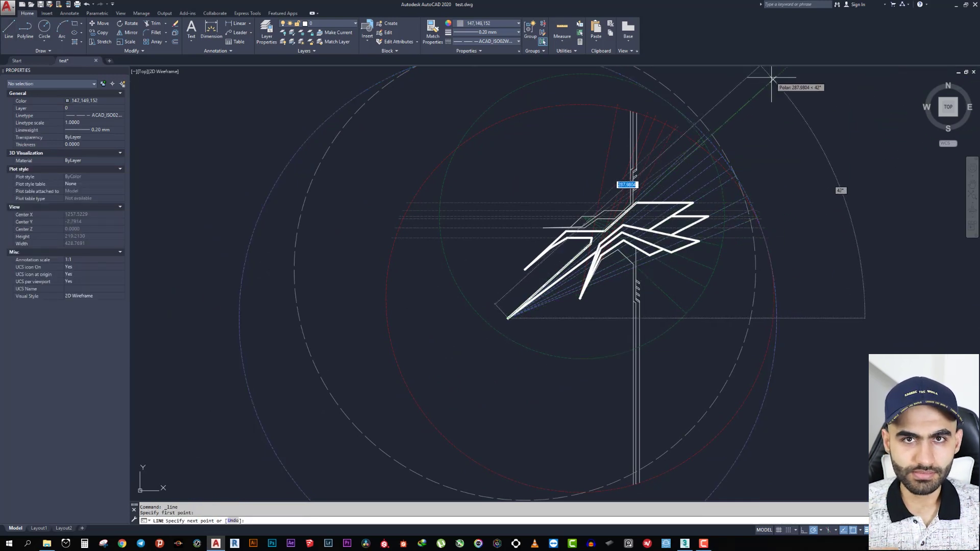
key("Escape")
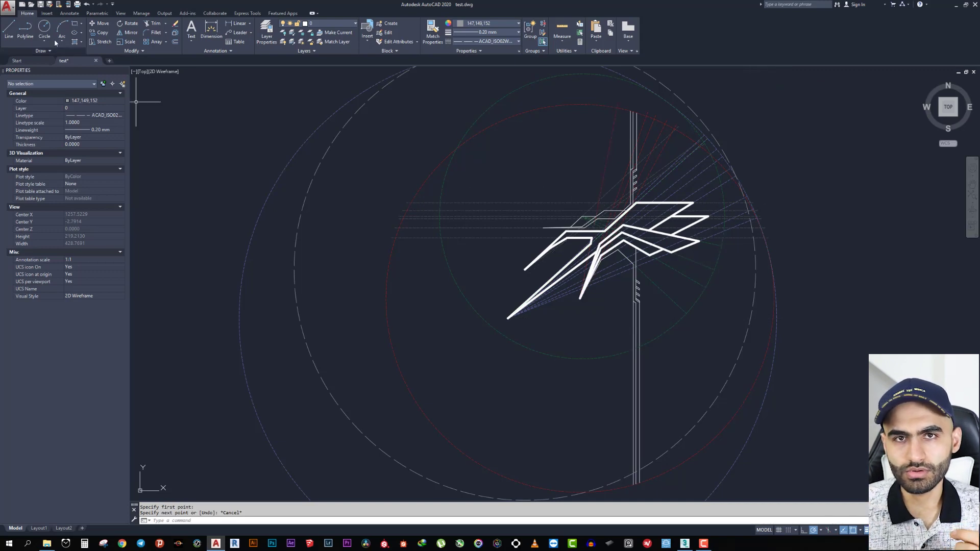
left_click(9, 28)
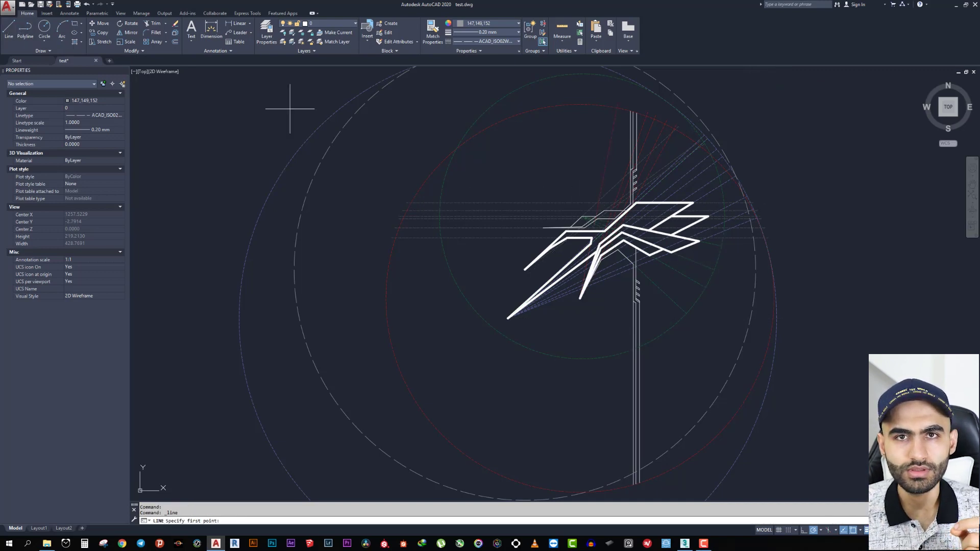
left_click(582, 216)
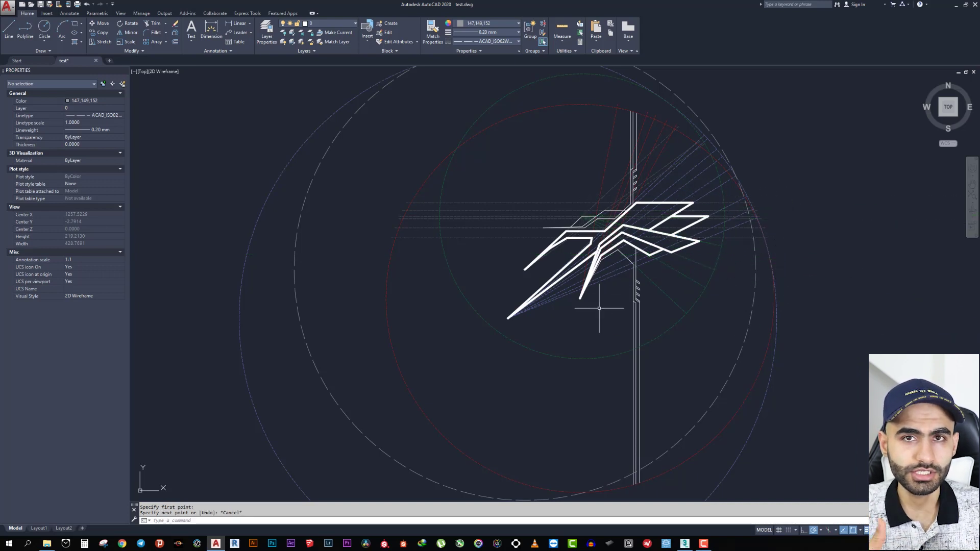
key("space")
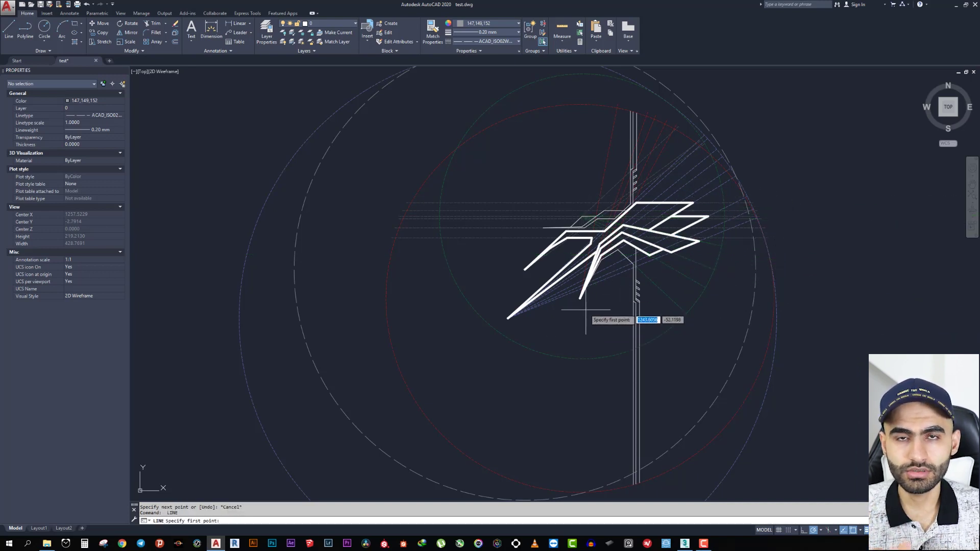
left_click(580, 299)
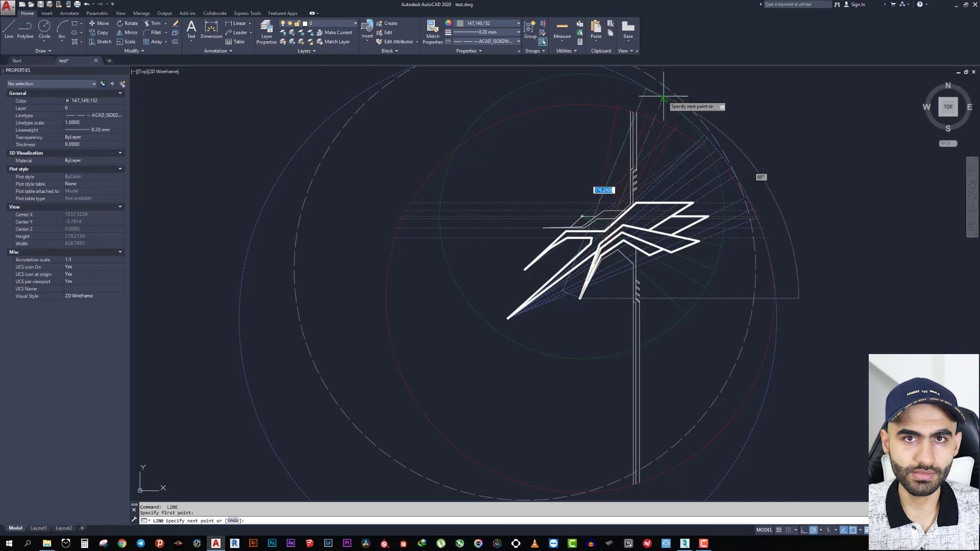
key("Escape")
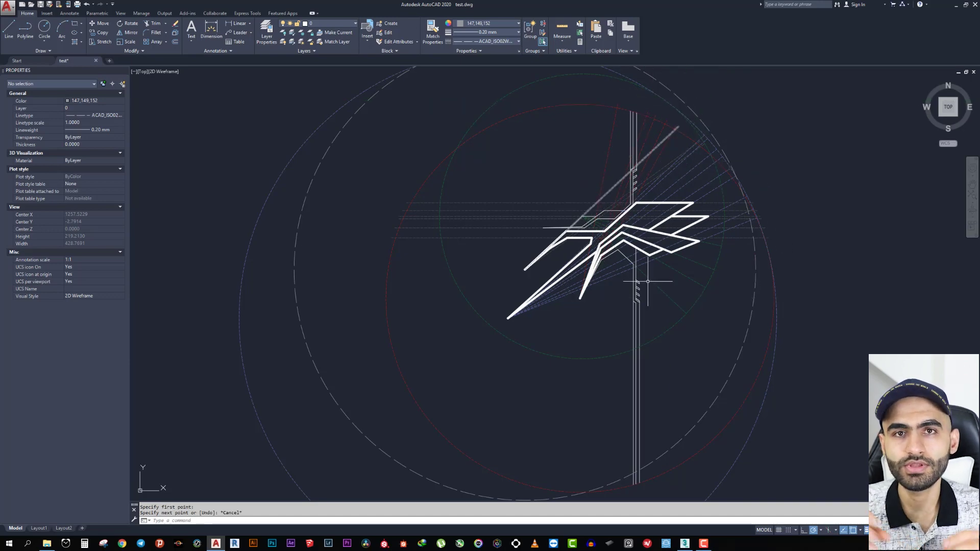
scroll(639, 281, "up", 3)
scroll(503, 360, "up", 2)
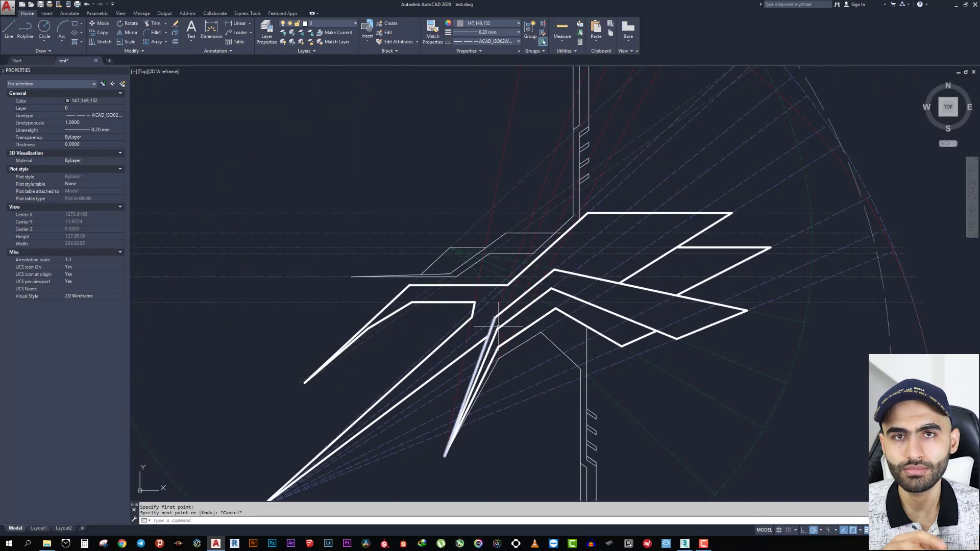
scroll(510, 332, "down", 3)
scroll(532, 283, "up", 2)
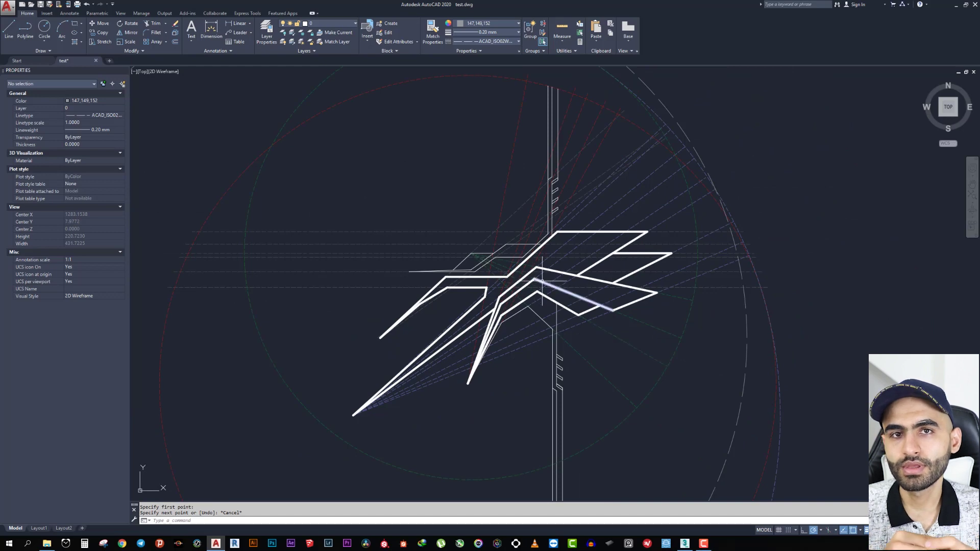
Center the clean copy in view and crossing-select its 72 lines, excluding the circles
scroll(523, 290, "down", 3)
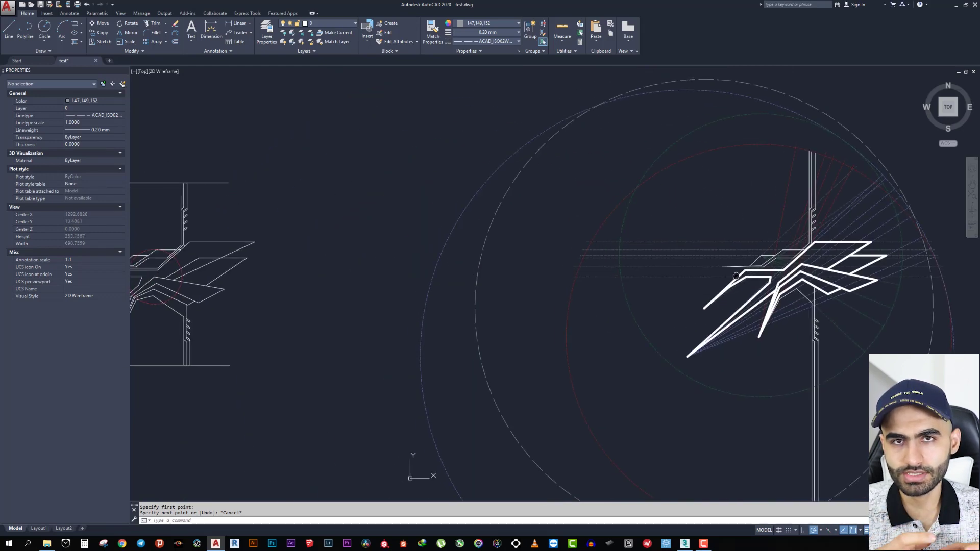
scroll(618, 299, "up", 2)
scroll(842, 260, "up", 1)
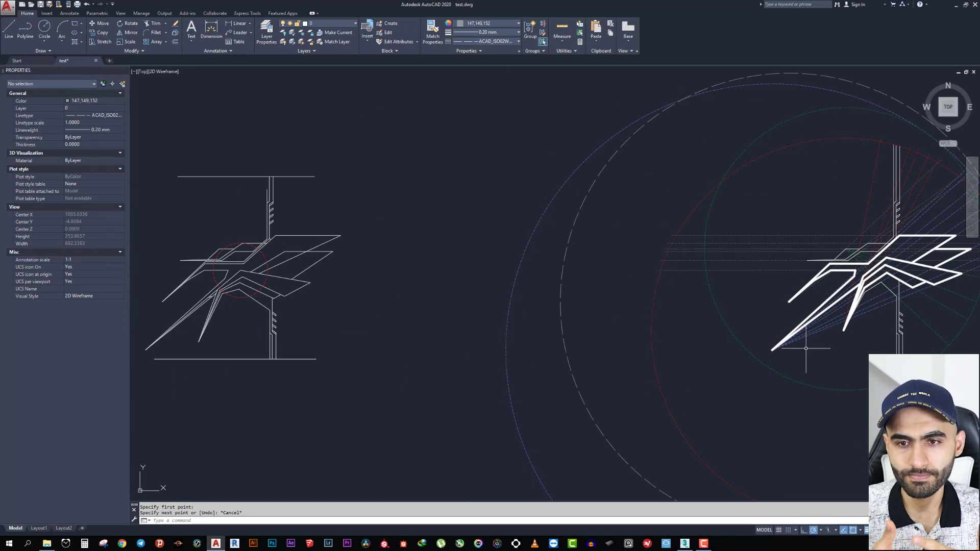
middle_click_drag(817, 337, 372, 296)
scroll(539, 220, "up", 2)
middle_click_drag(533, 162, 523, 212)
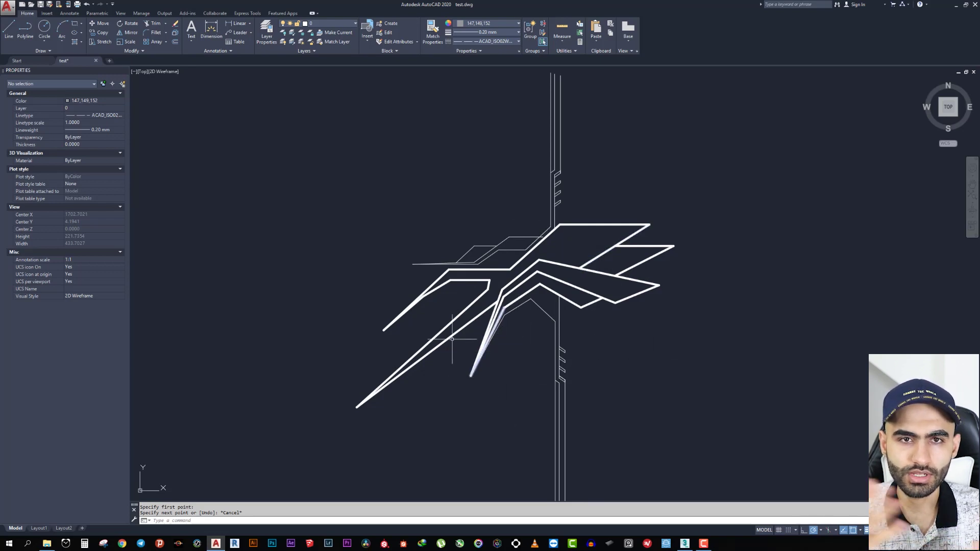
scroll(625, 283, "down", 3)
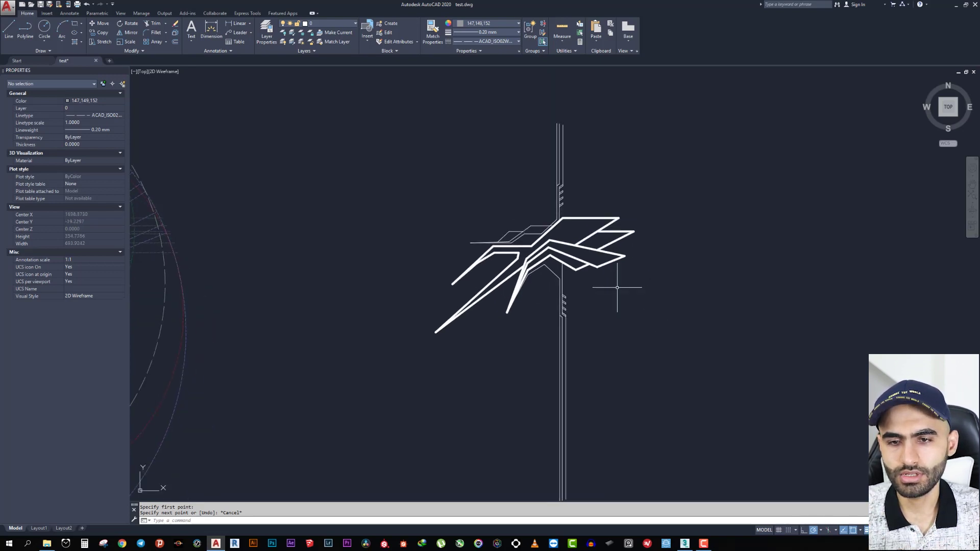
scroll(625, 284, "down", 2)
left_click_drag(675, 434, 508, 158)
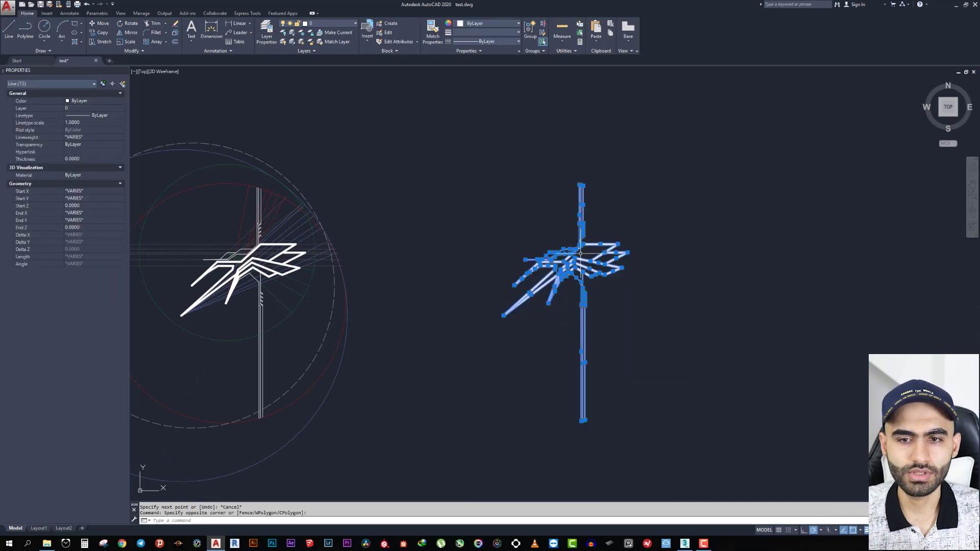
Copy the 72 lines of the clean linework to the clipboard
key("ctrl+c")
left_click(31, 5)
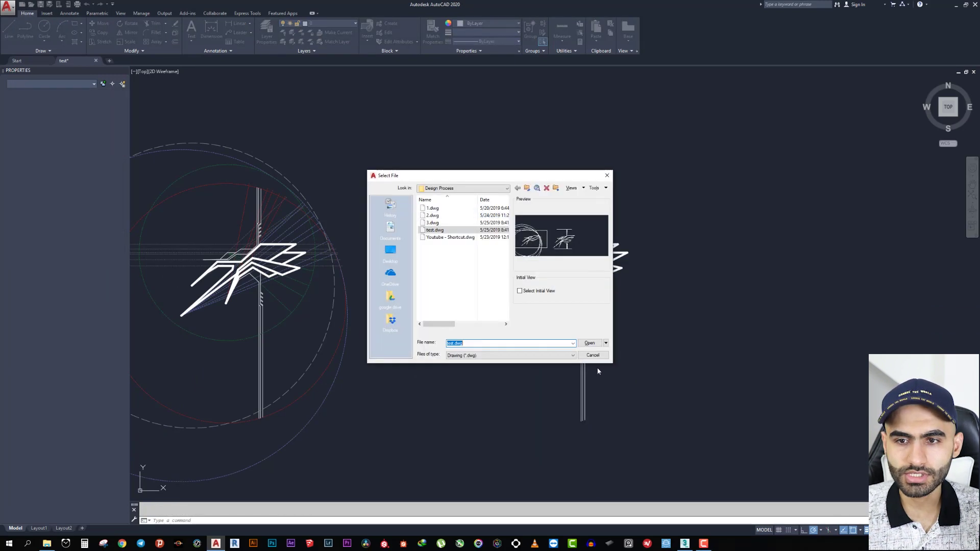
left_click(604, 357)
left_click_drag(669, 437, 474, 157)
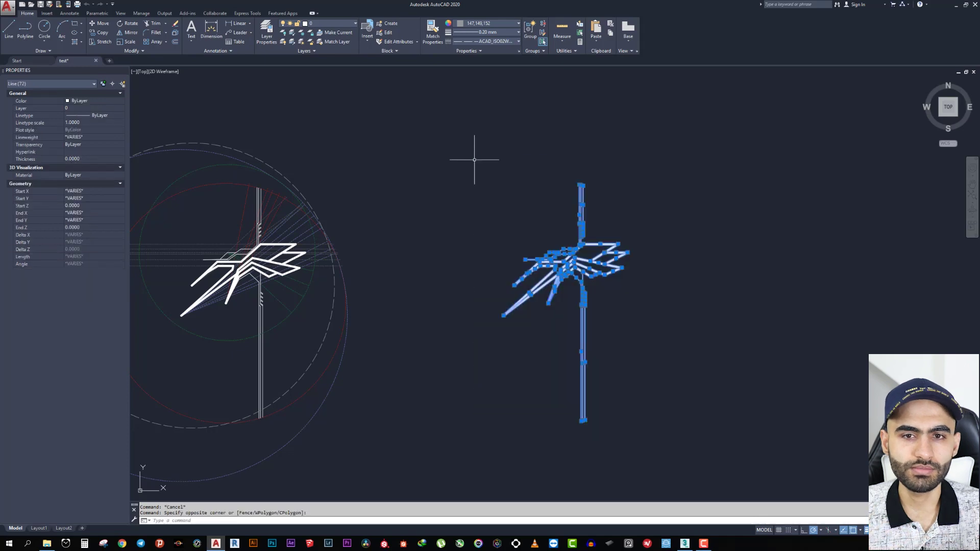
key("ctrl+c")
Paste the linework into a new drawing created from acad.dwt
left_click(21, 4)
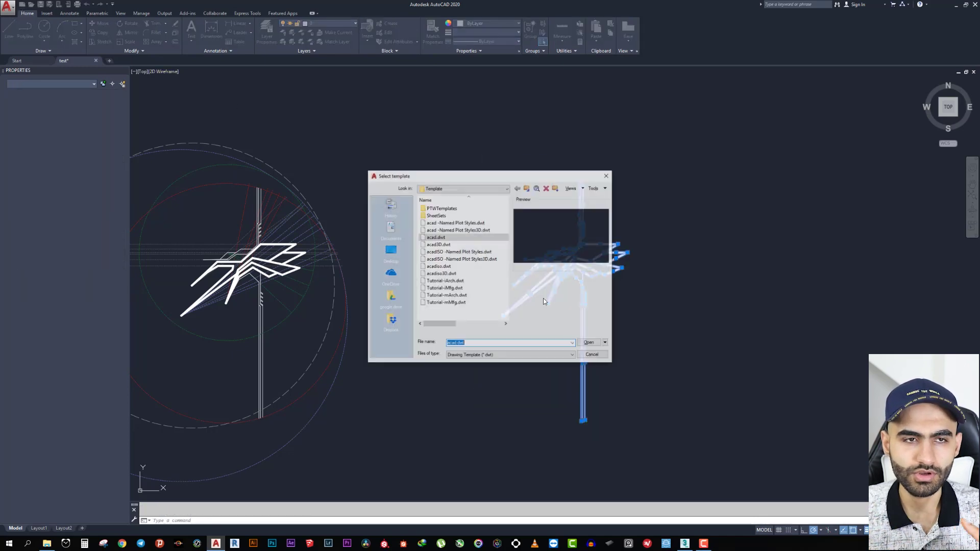
left_click(587, 346)
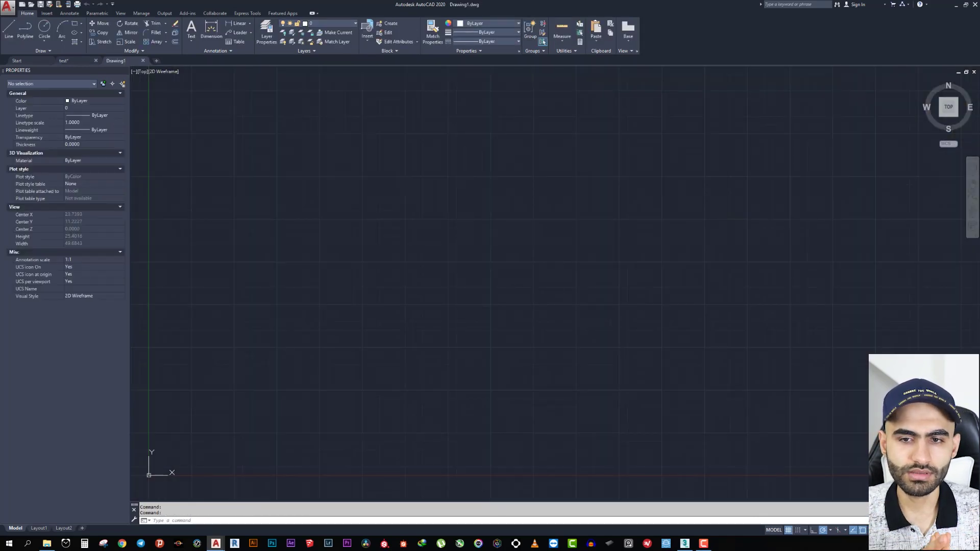
key("ctrl+v")
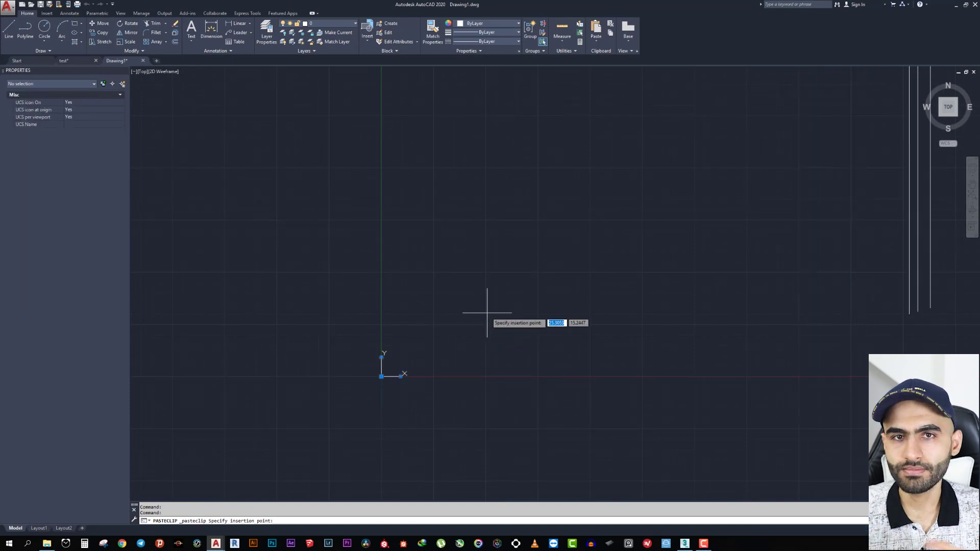
left_click(445, 355)
key("Escape")
scroll(486, 292, "down", 5)
scroll(486, 292, "up", 6)
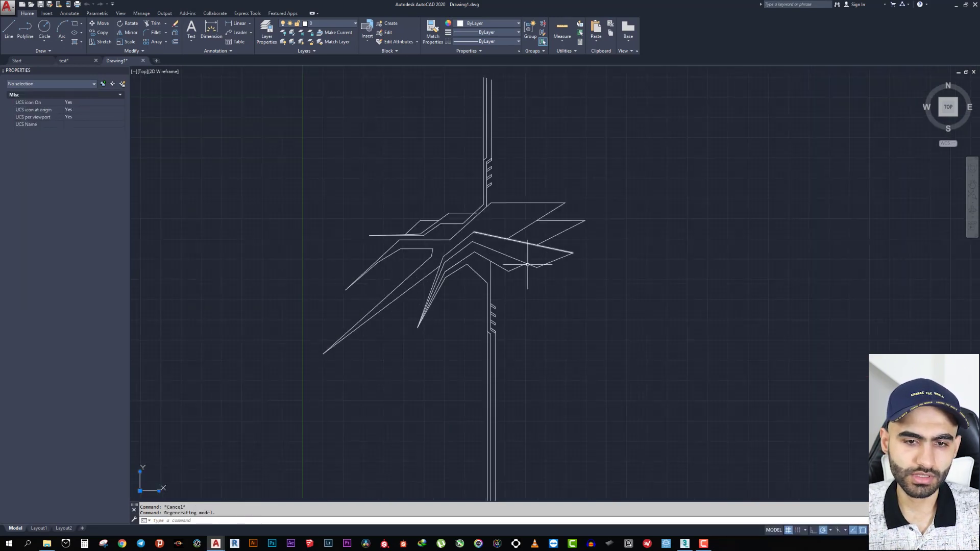
Save the drawing as '3ds max' in AutoCAD 2013 format and bring 3ds Max forward
left_click(49, 4)
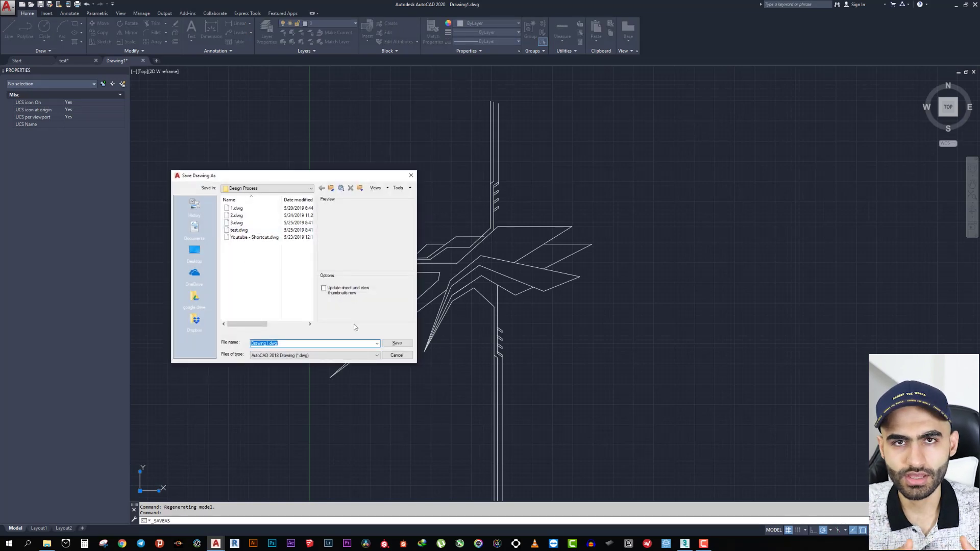
type("3ds max")
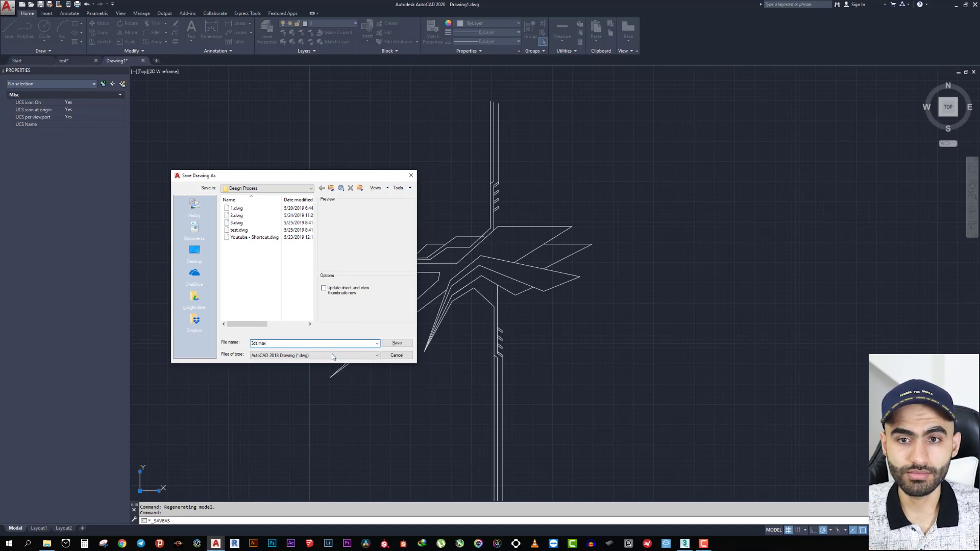
left_click(333, 357)
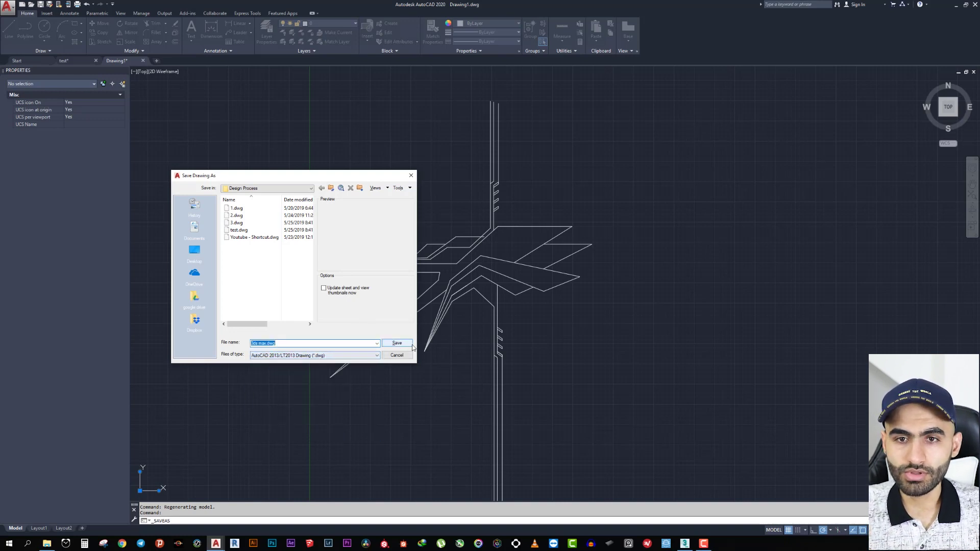
left_click(397, 343)
middle_click_drag(492, 367, 472, 359)
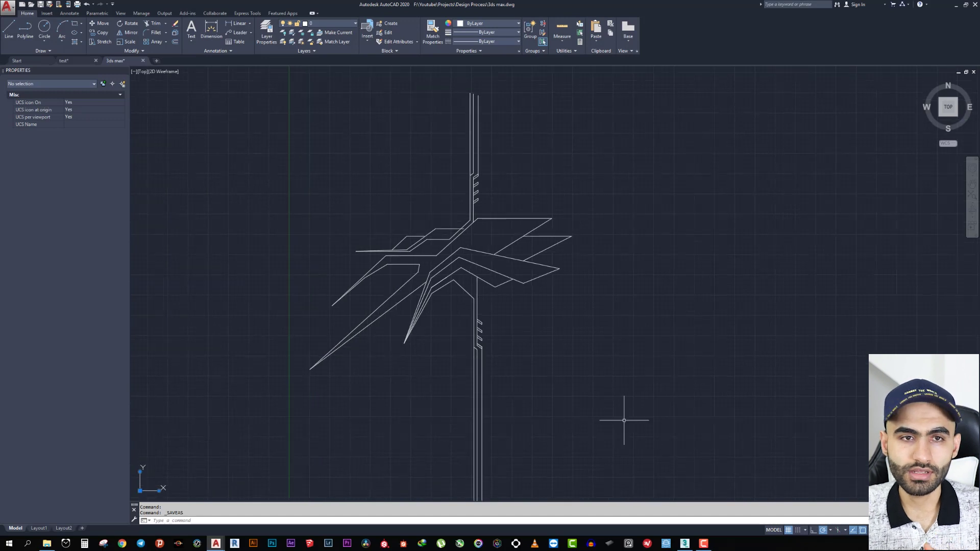
left_click(685, 544)
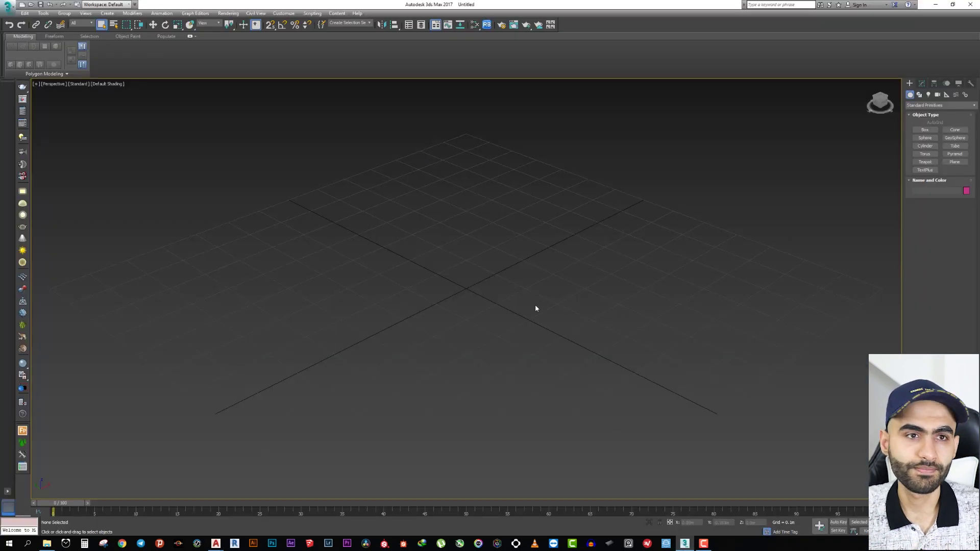
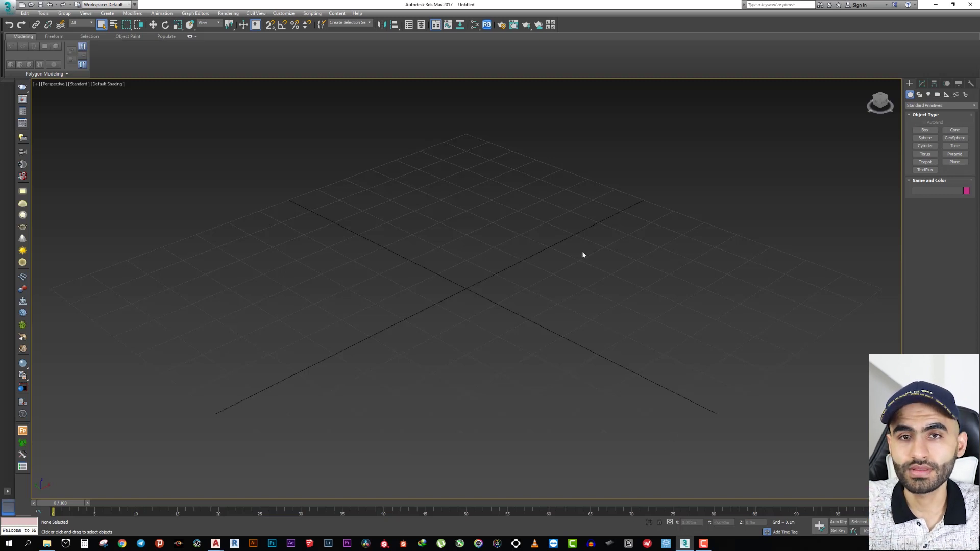
Set the scene's display units to Metric Meters in Units Setup
left_click(283, 13)
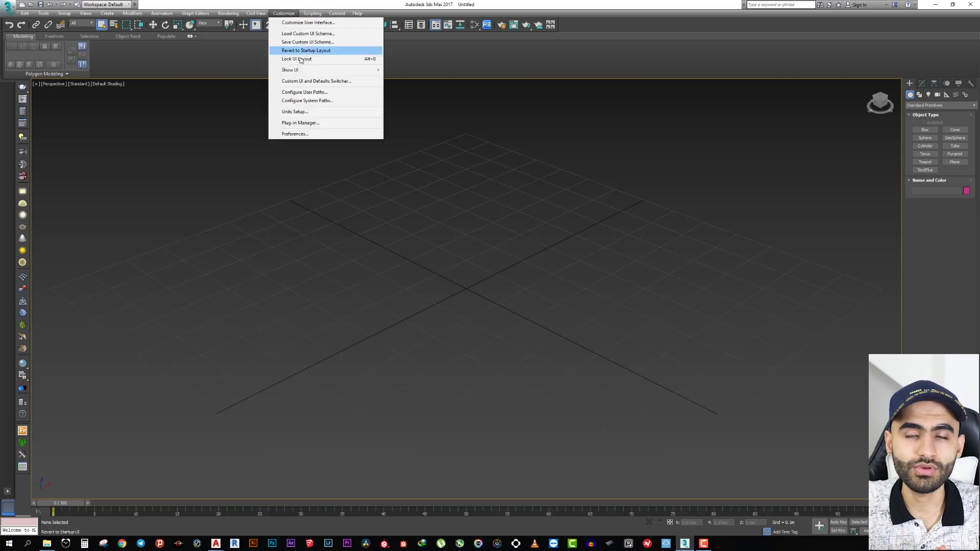
left_click(300, 111)
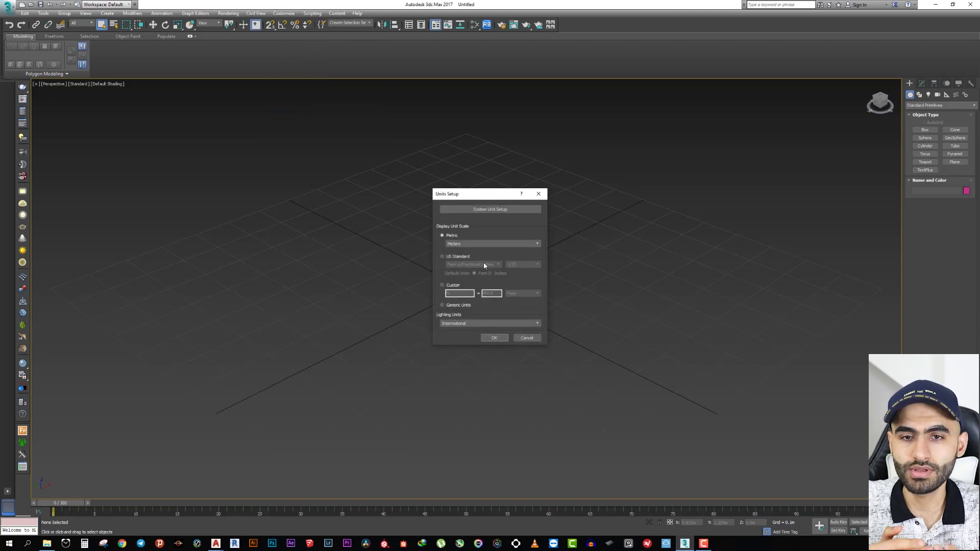
left_click(452, 306)
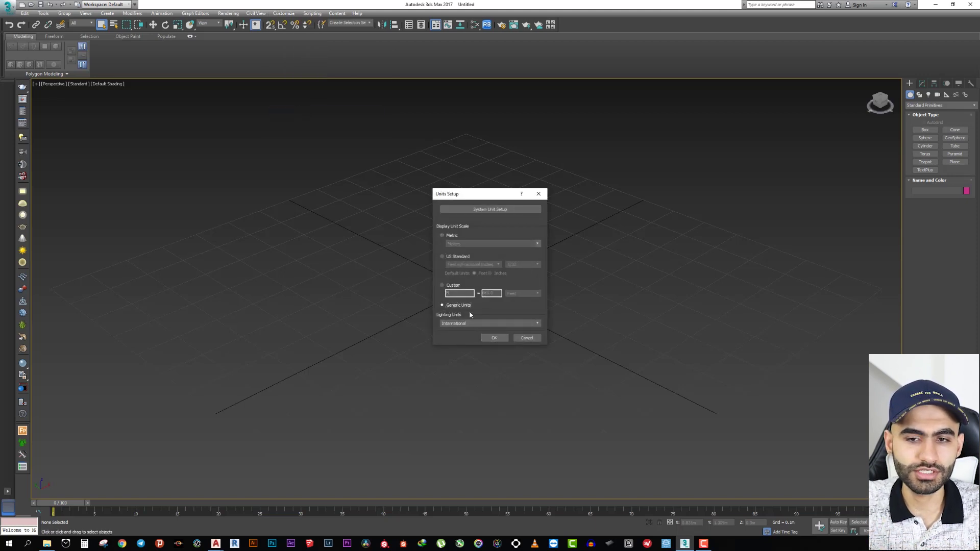
left_click(443, 237)
left_click(479, 245)
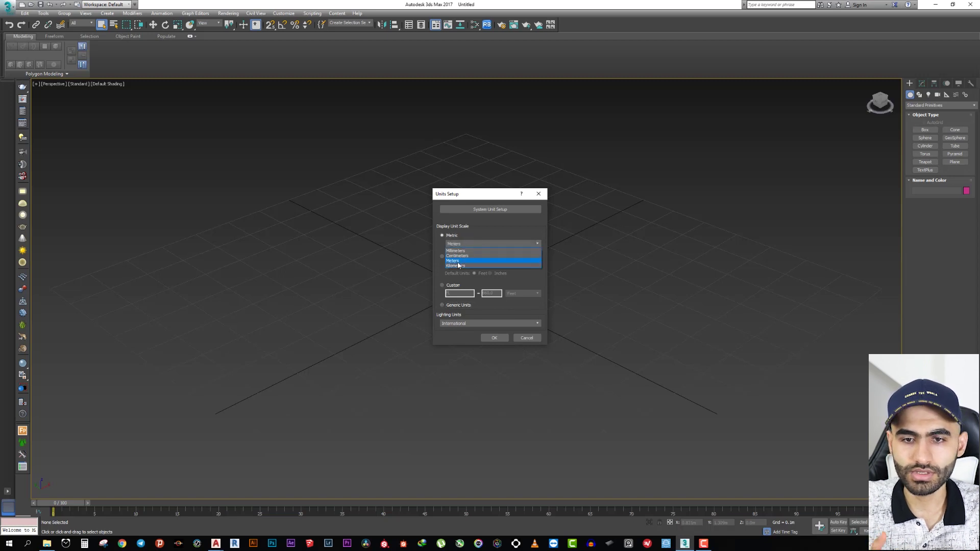
left_click(448, 262)
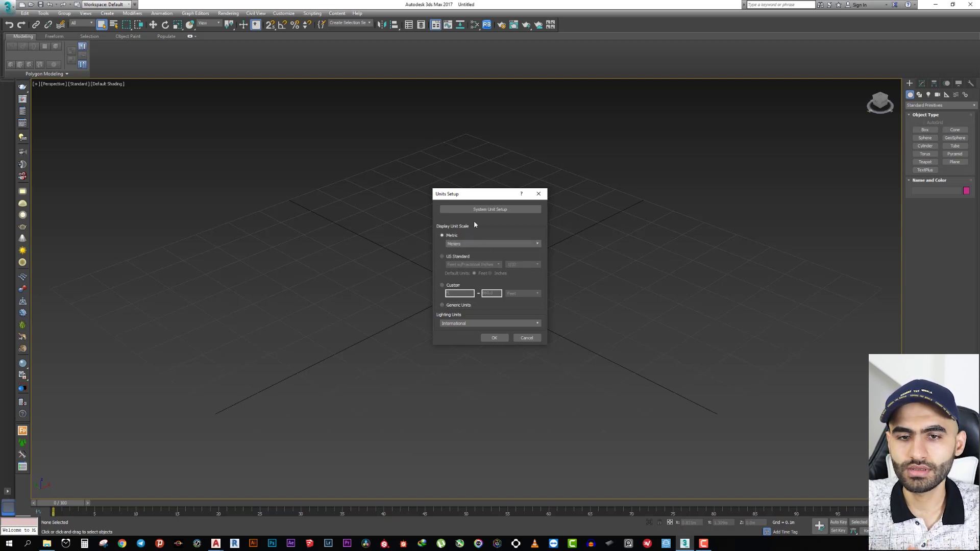
Keep the system unit at Centimeters and confirm both units dialogs
left_click_drag(476, 199, 416, 178)
left_click(420, 190)
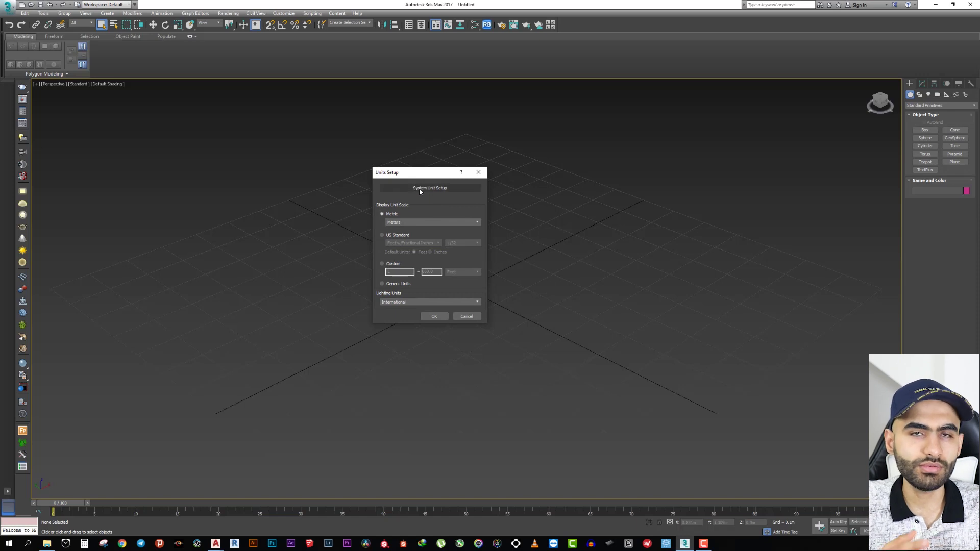
left_click_drag(432, 173, 551, 178)
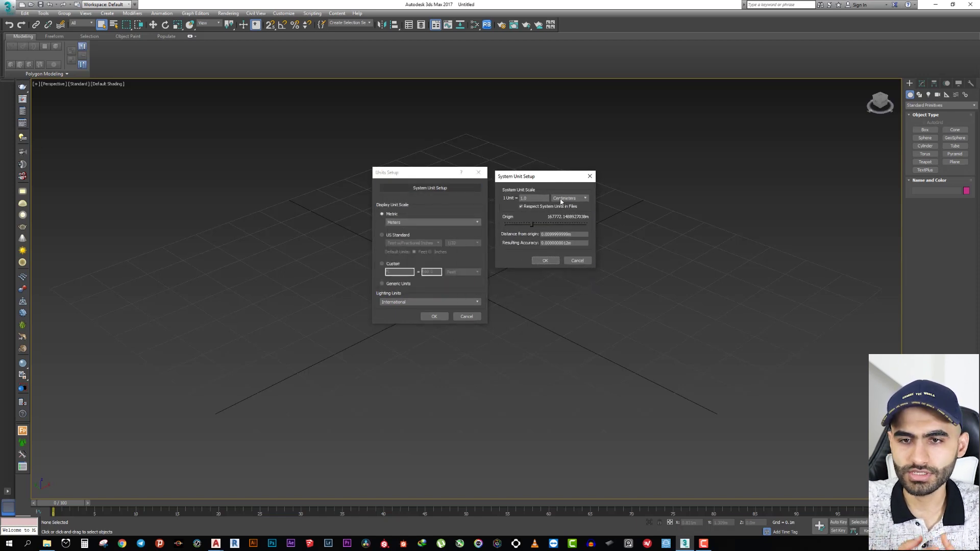
left_click(561, 202)
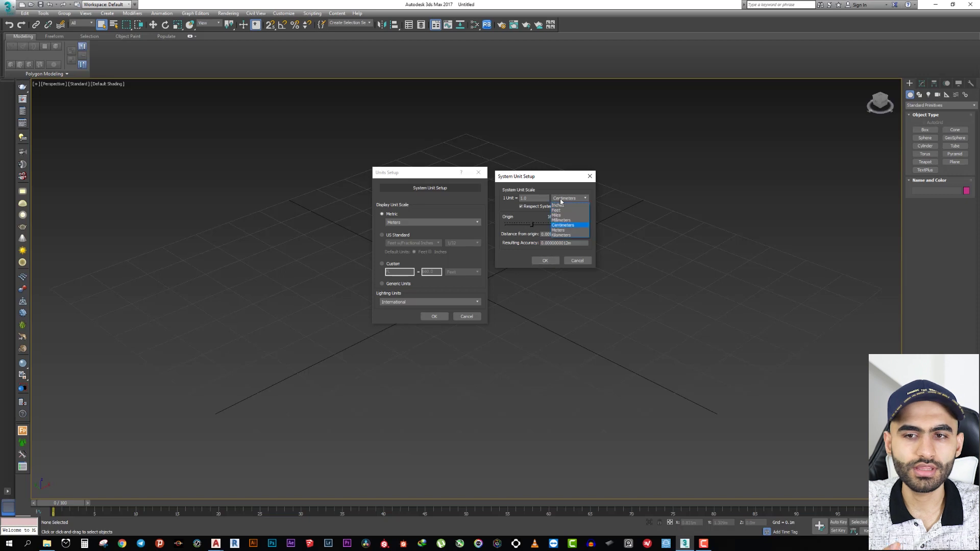
left_click(560, 226)
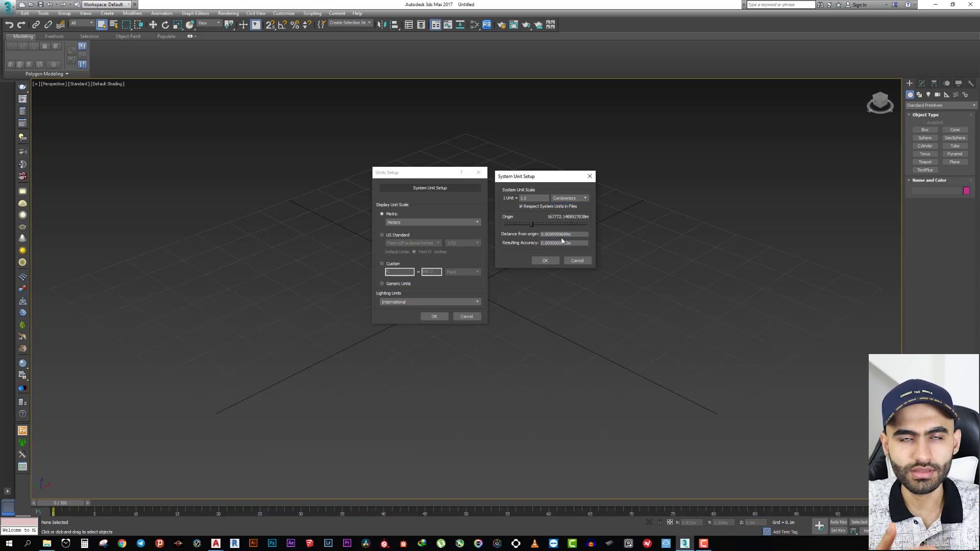
left_click(546, 261)
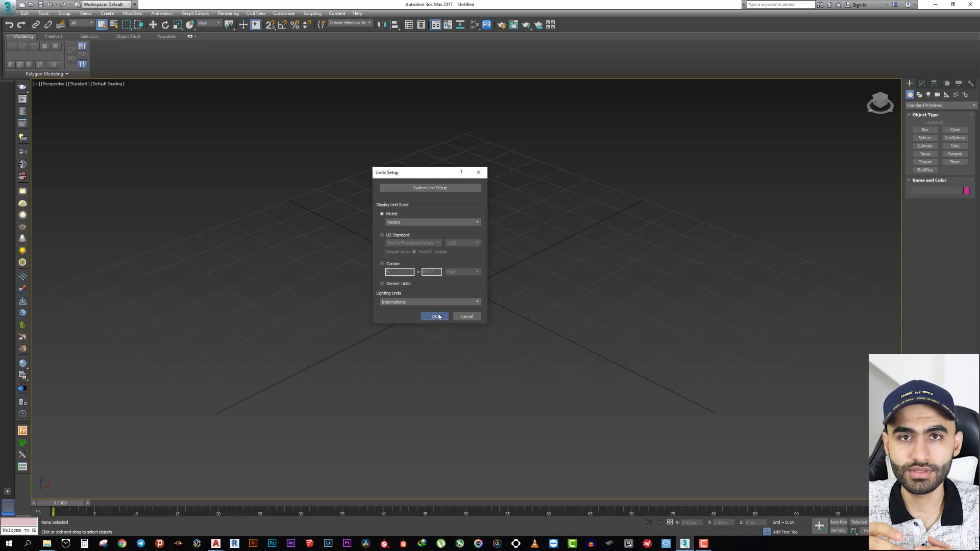
left_click(434, 317)
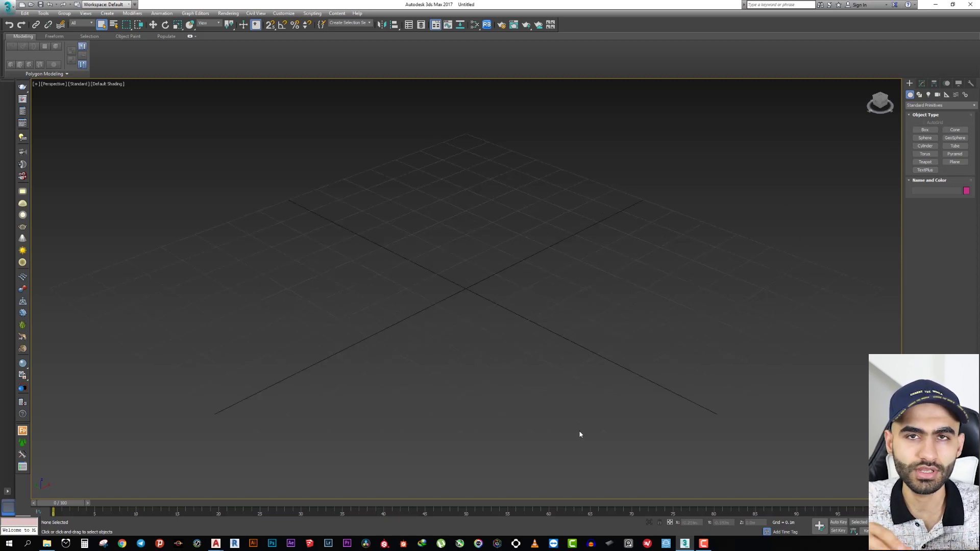
Toggle between the four-viewport layout and a maximized view, zooming to fit all views
key("alt+w")
key("alt+w")
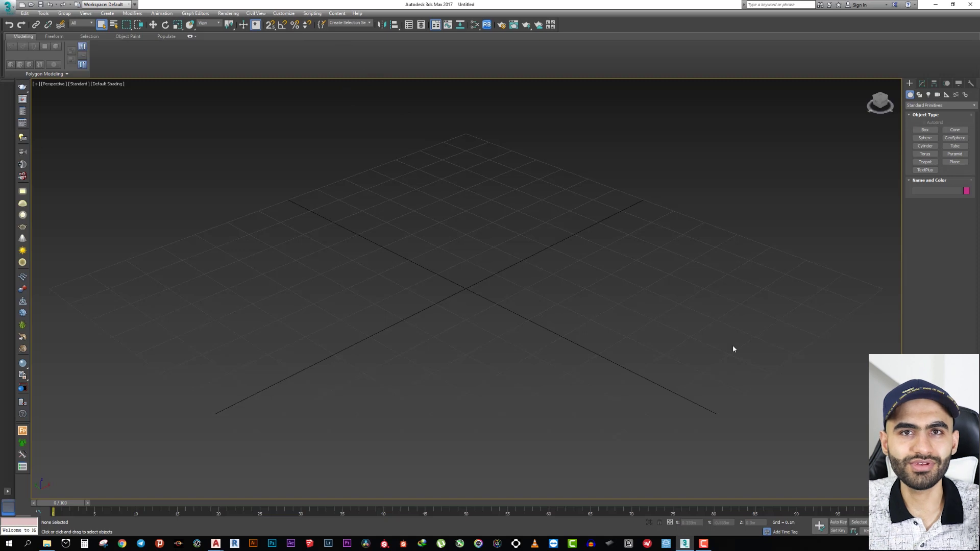
key("z")
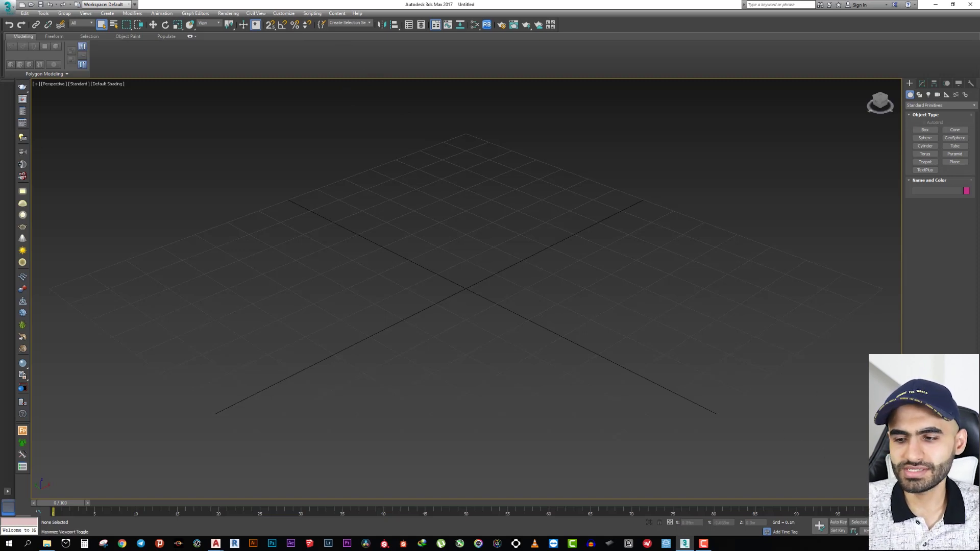
key("alt+w")
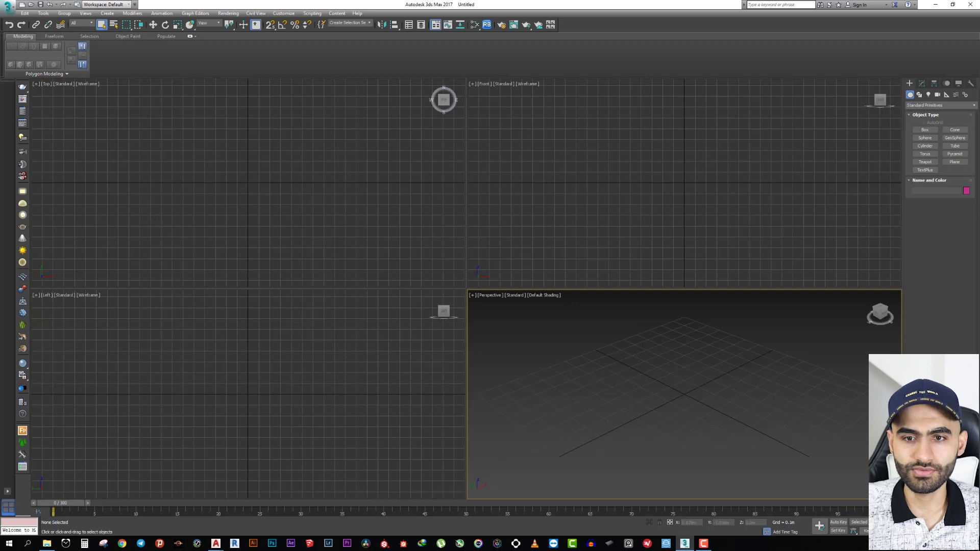
key("alt+w")
key("alt+w")
key("alt+w")
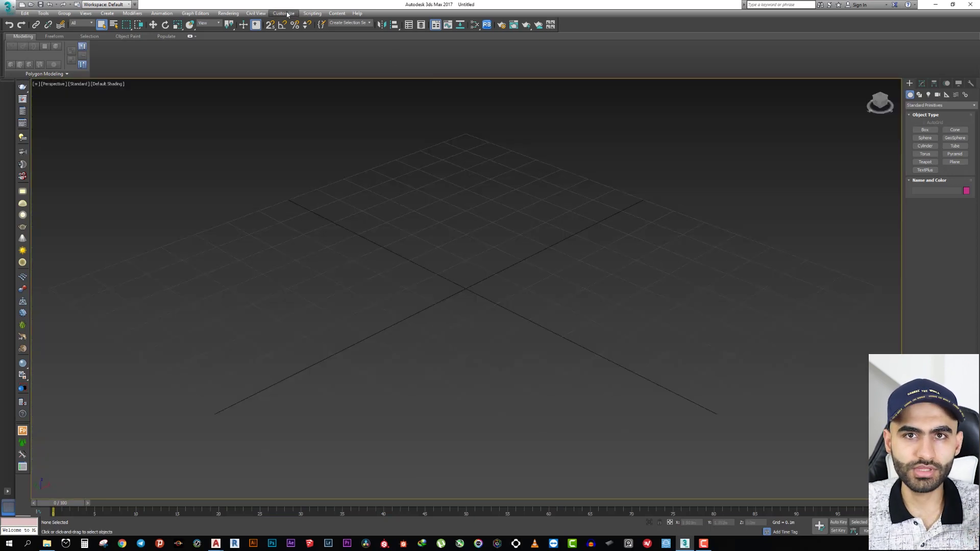
left_click(284, 13)
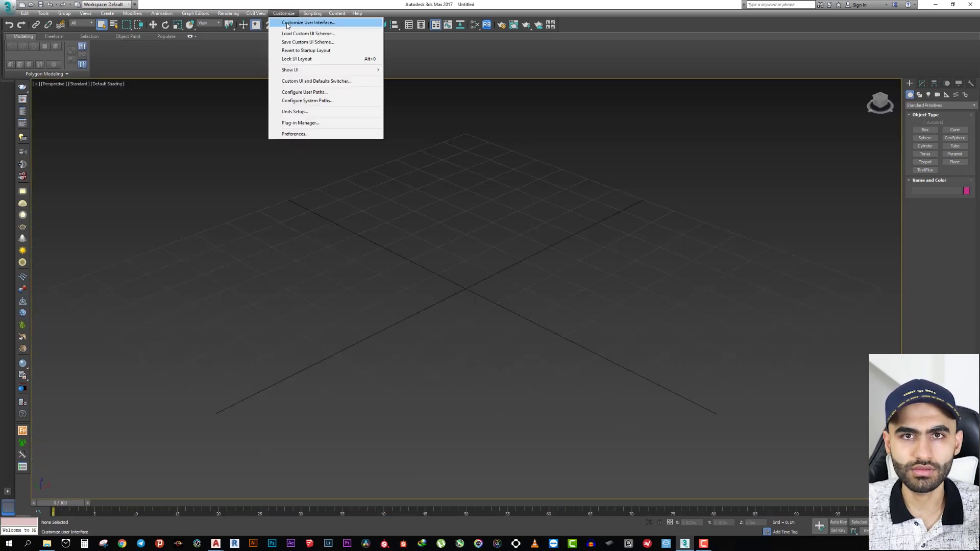
Assign Space as the hotkey for Maximize Viewport Toggle in Customize User Interface
left_click(287, 23)
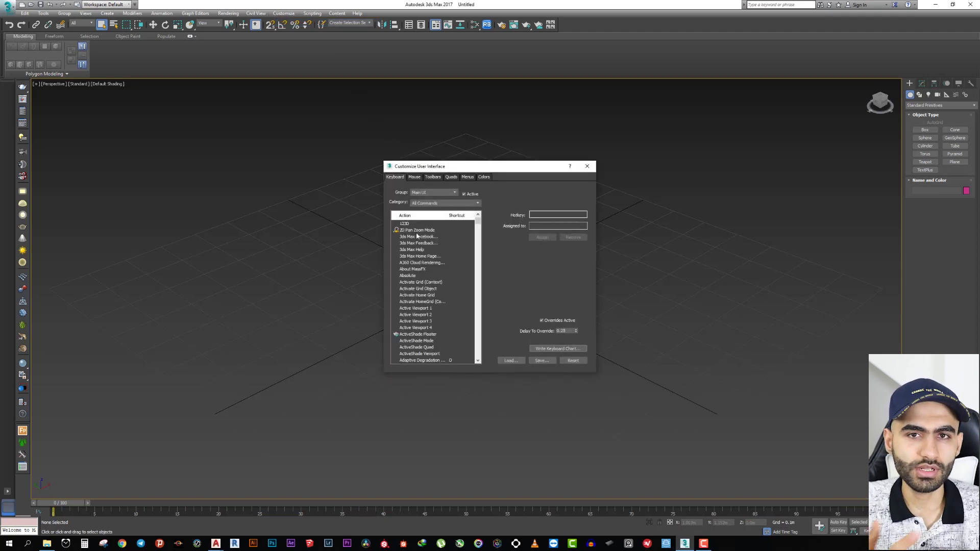
scroll(412, 264, "down", 4)
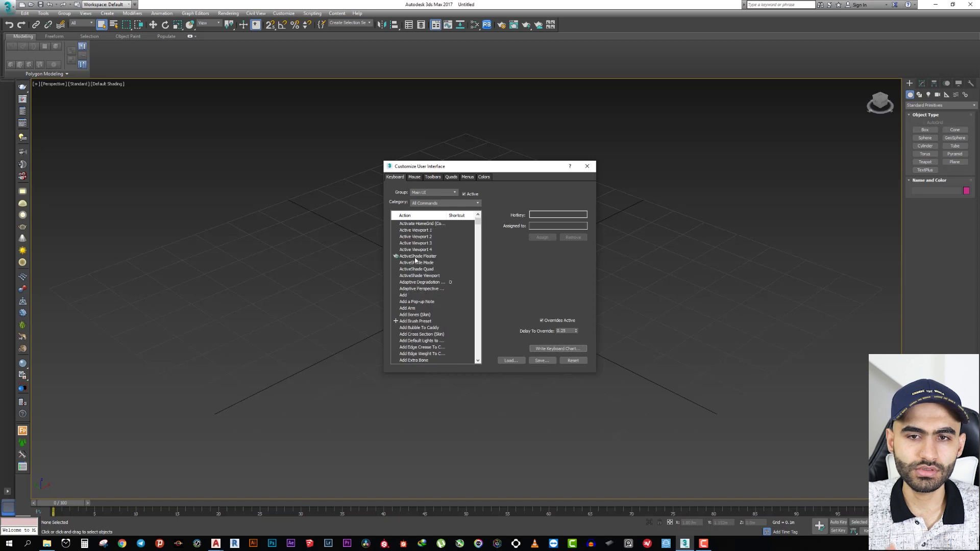
scroll(442, 274, "down", 4)
left_click_drag(478, 225, 478, 269)
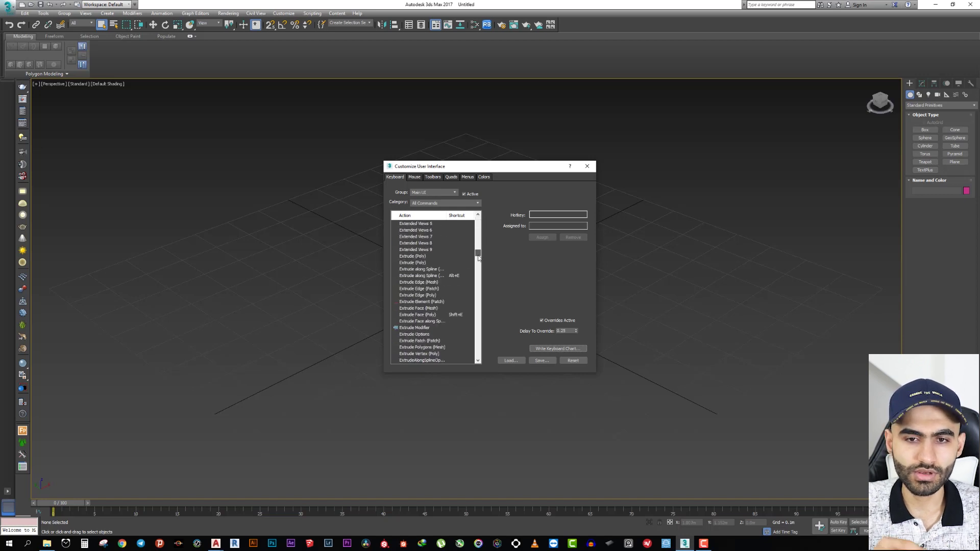
left_click(435, 283)
key("m")
key("a")
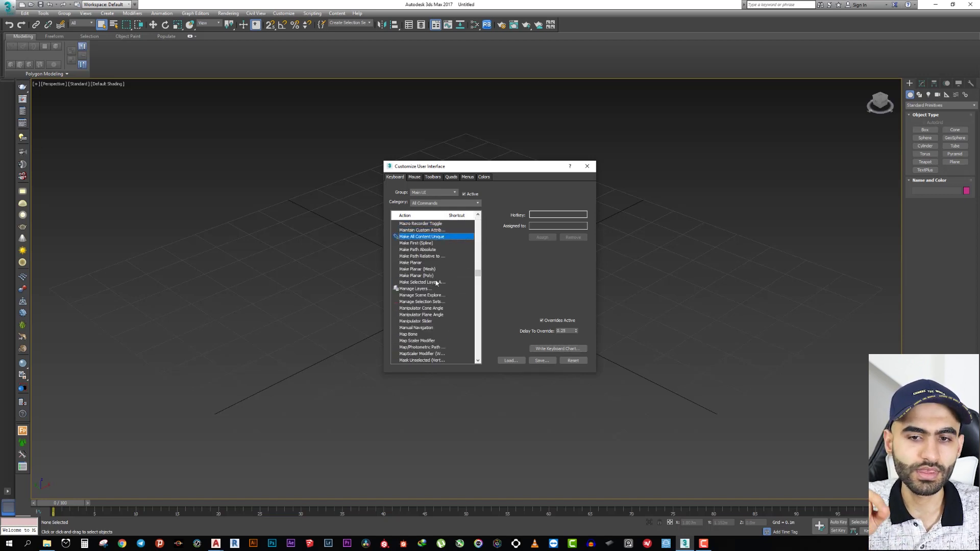
key("s")
key("s")
left_click(429, 288)
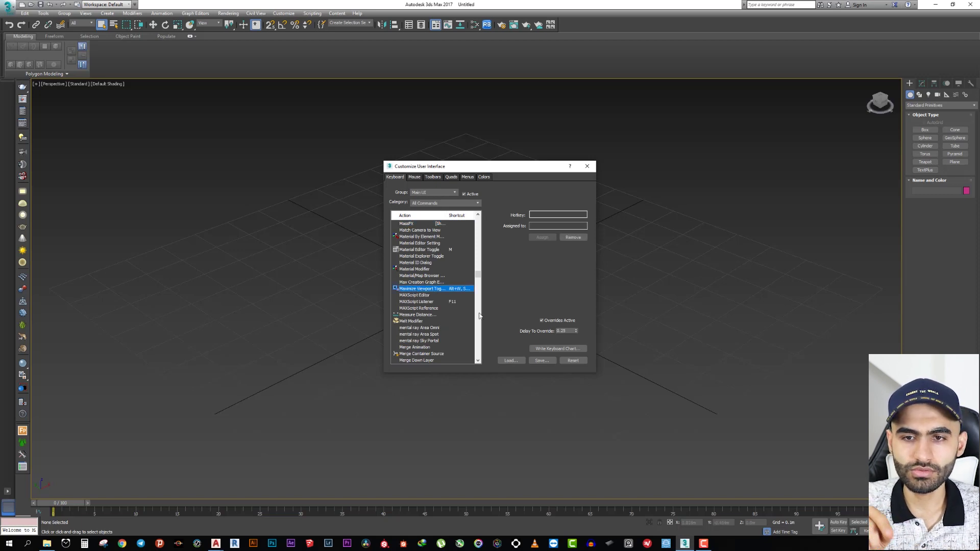
left_click(544, 216)
key("space")
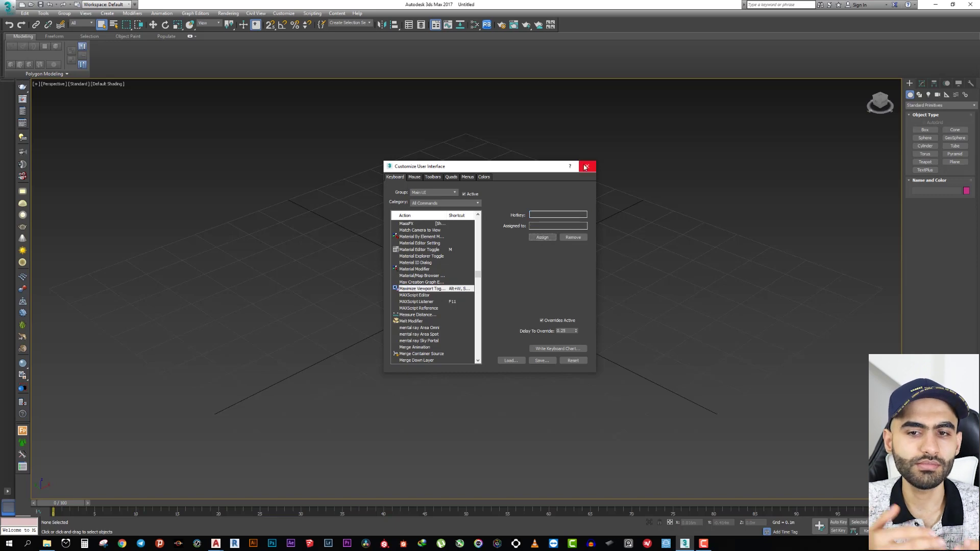
left_click(587, 166)
Test the Space shortcut and switch the maximized view between Front, Top and Left
key("space")
key("space")
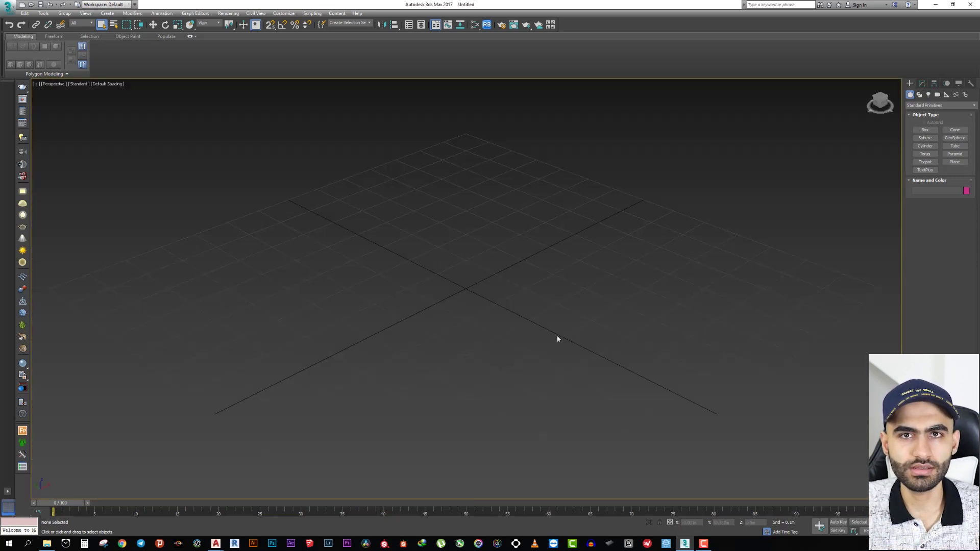
key("f")
key("t")
key("l")
key("alt+w")
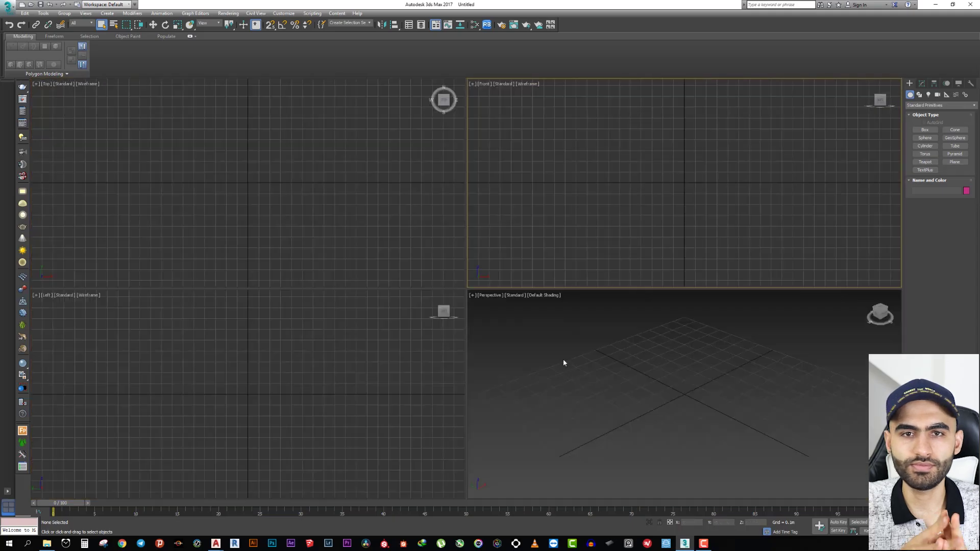
key("alt+w")
left_click(7, 7)
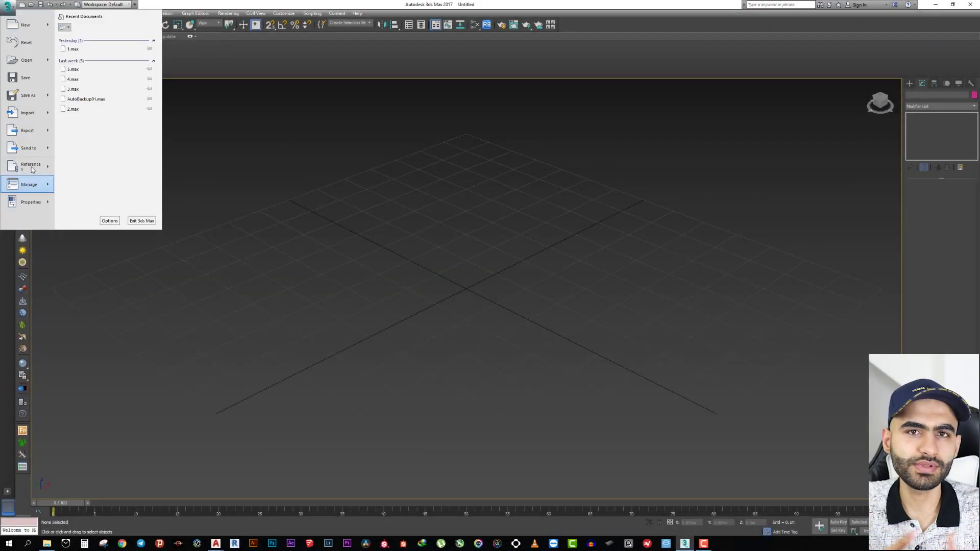
Import 3ds max.dwg from the Desktop with incoming file units set to Meters
left_click(255, 184)
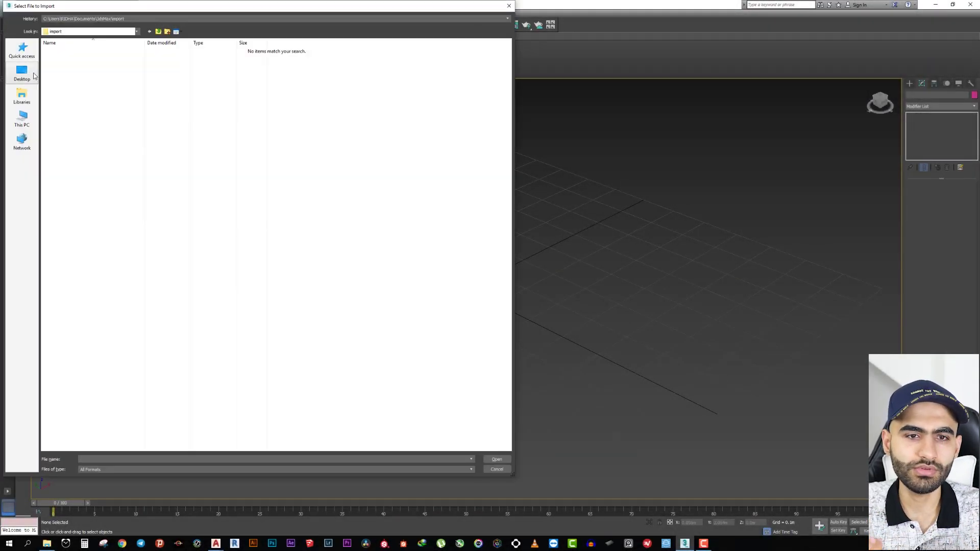
left_click(22, 72)
scroll(256, 204, "down", 2)
left_click(114, 402)
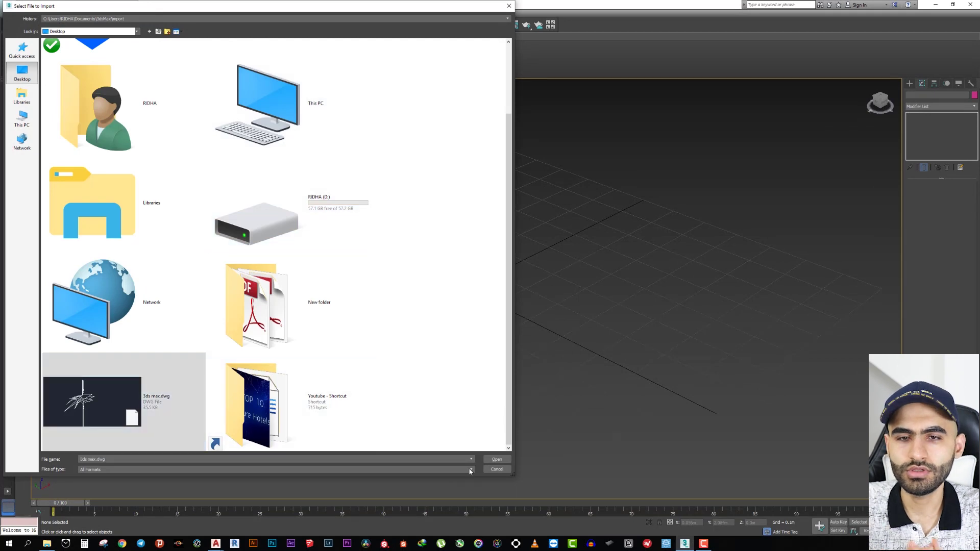
left_click(497, 460)
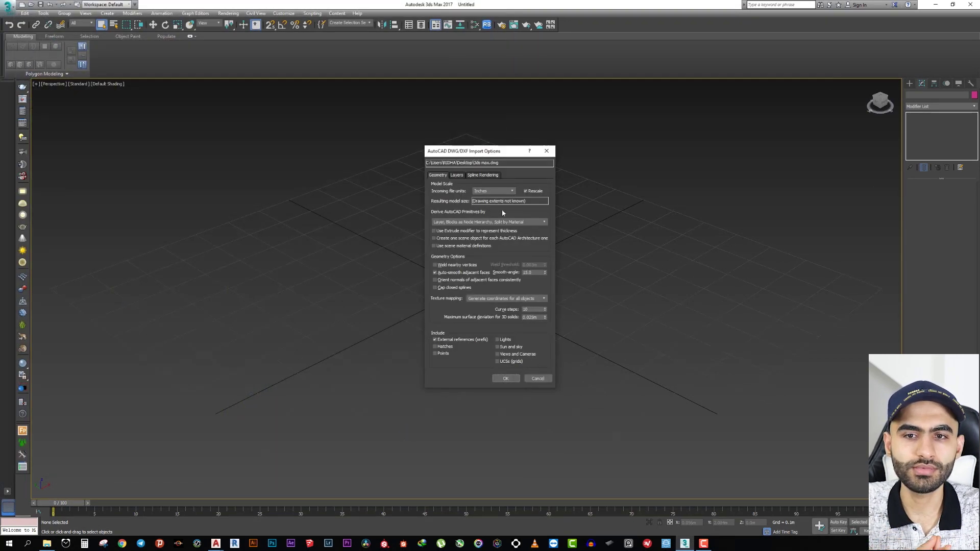
left_click(492, 192)
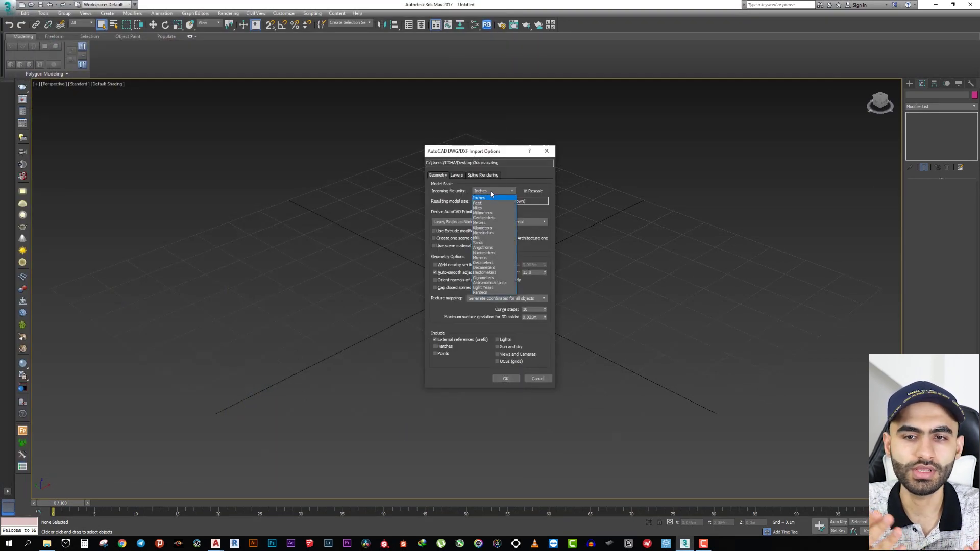
left_click(482, 224)
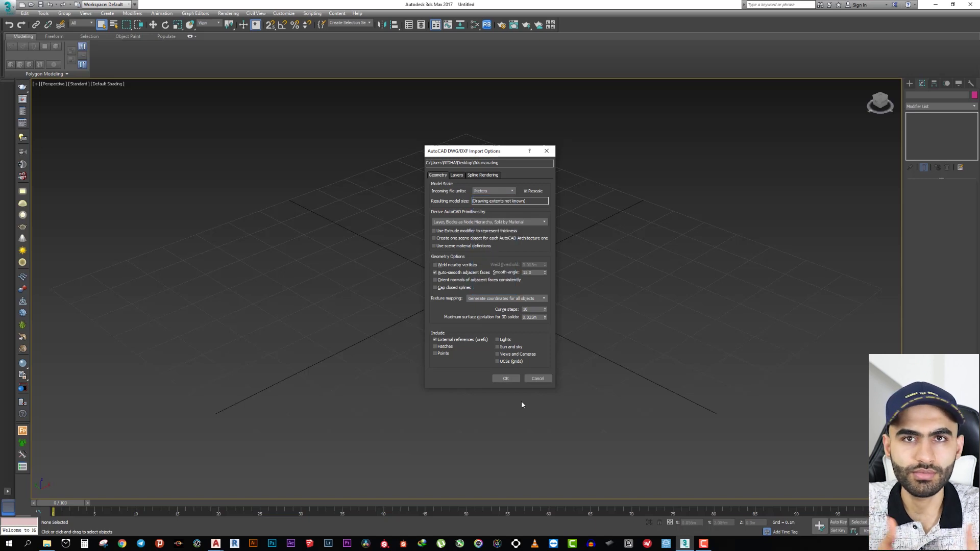
left_click(503, 380)
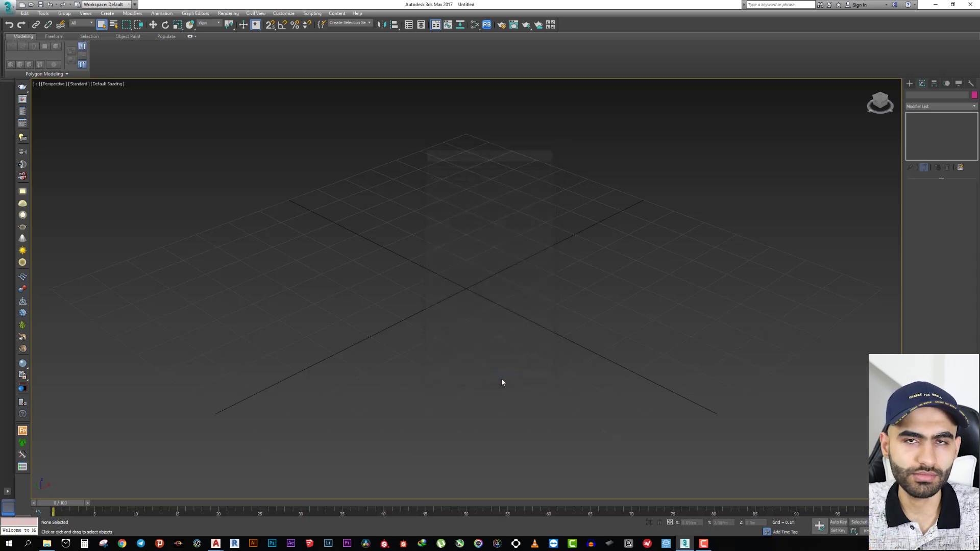
Maximize the Top view, zoom to the logo linework, hide the grid and select the linework
key("alt+w")
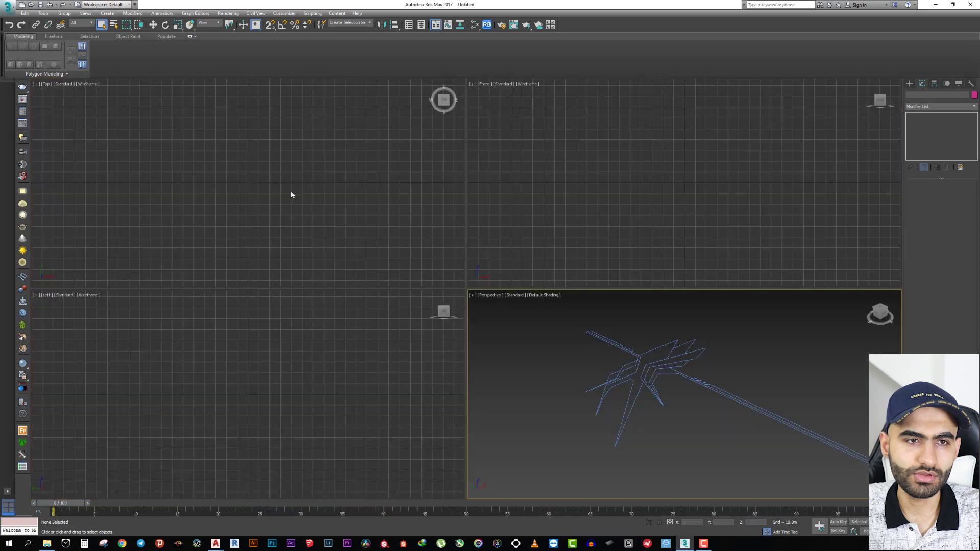
left_click(291, 195)
key("alt+w")
key("z")
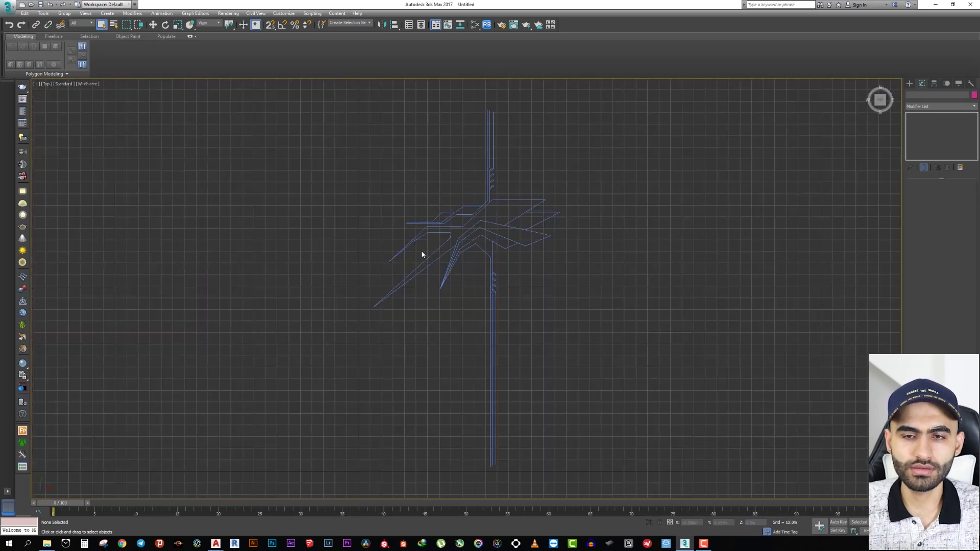
key("g")
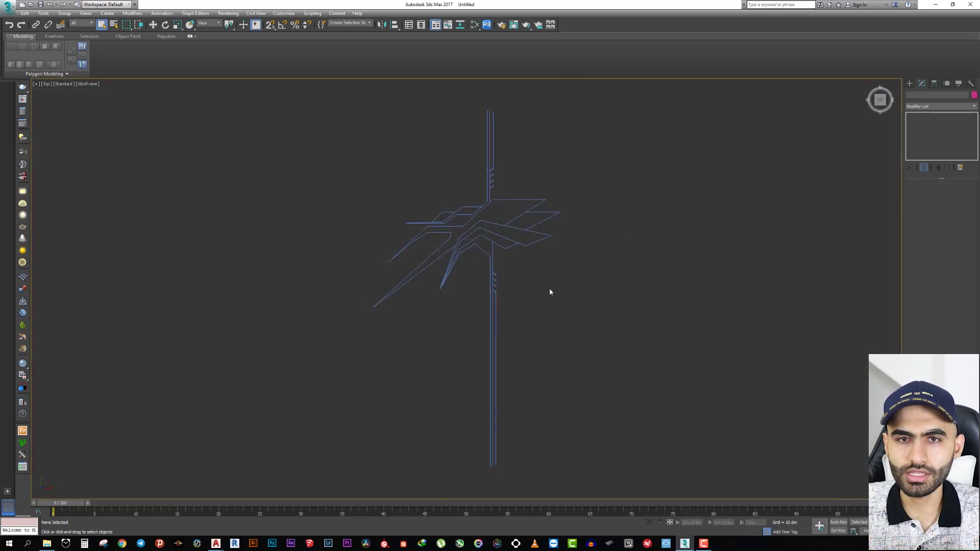
scroll(575, 296, "down", 5)
middle_click_drag(565, 306, 512, 302)
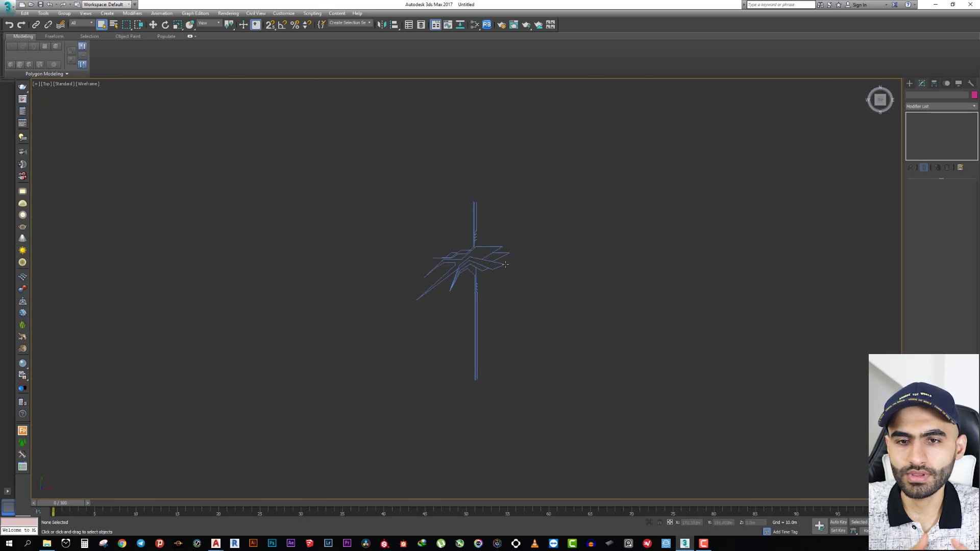
left_click(438, 255)
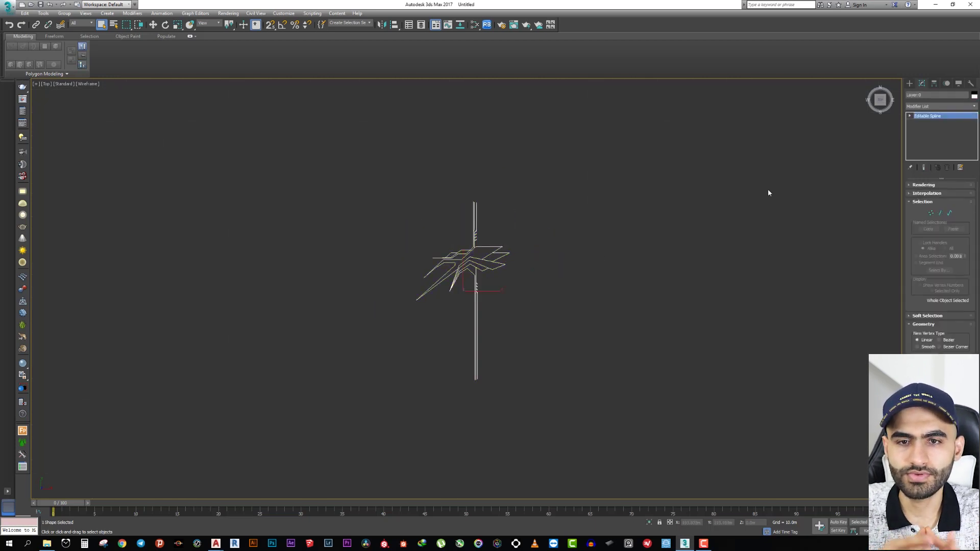
Zero the linework's X and Y position using Affect Pivot Only and the Move Type-In
left_click(934, 84)
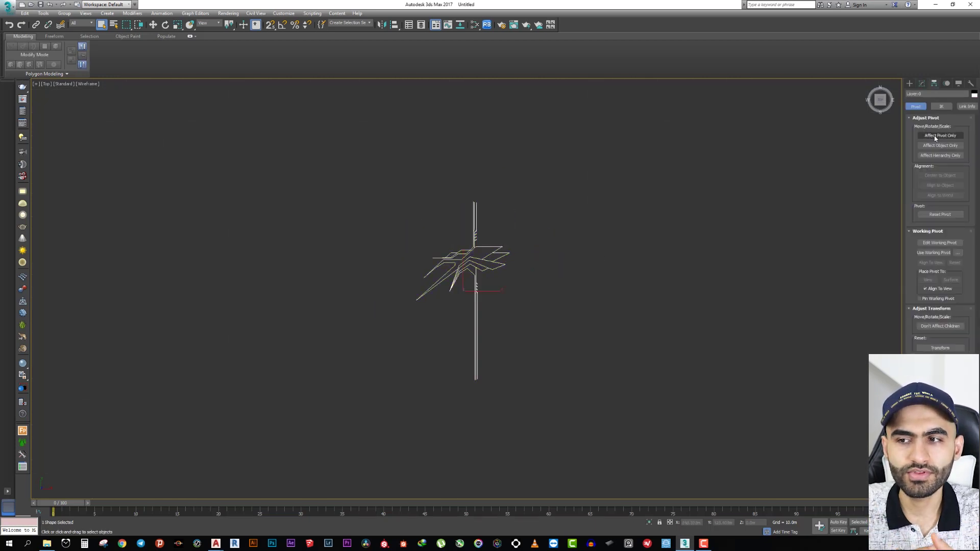
left_click(936, 136)
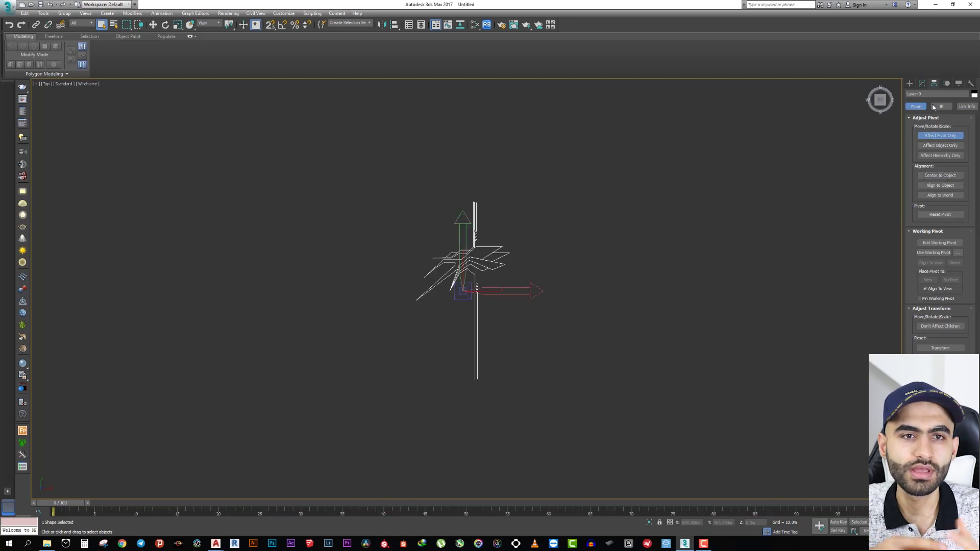
left_click(910, 83)
right_click(152, 24)
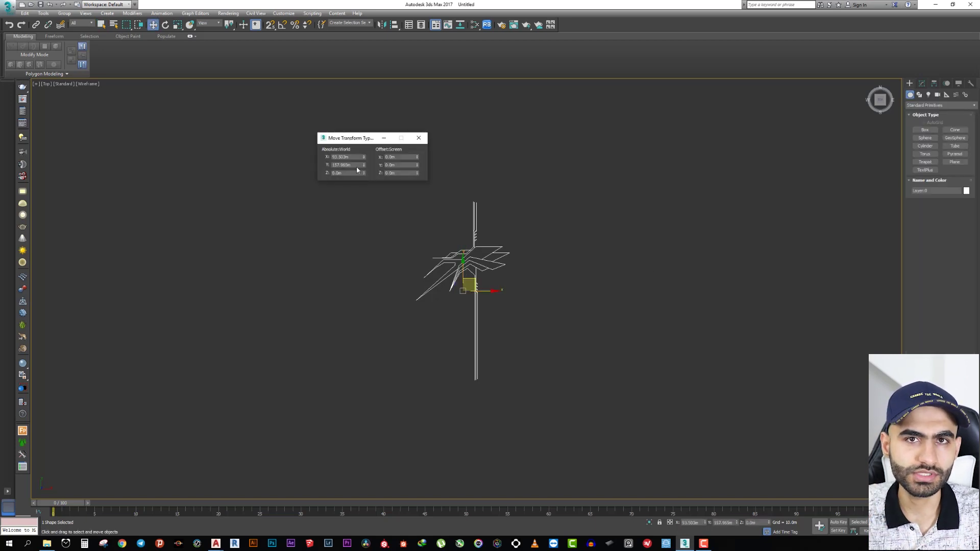
right_click(363, 166)
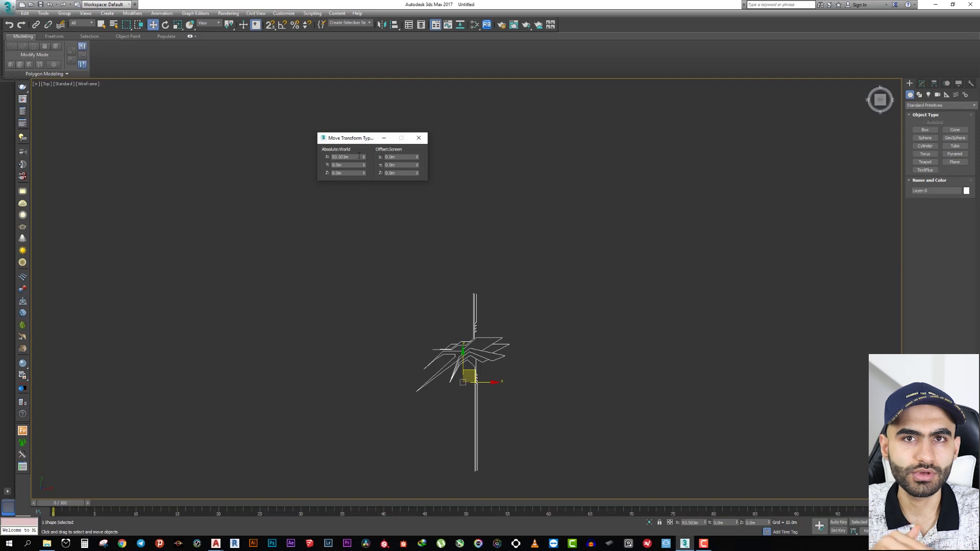
right_click(364, 159)
Close the Type-In, check the grid, zoom around and deselect the linework
key("g")
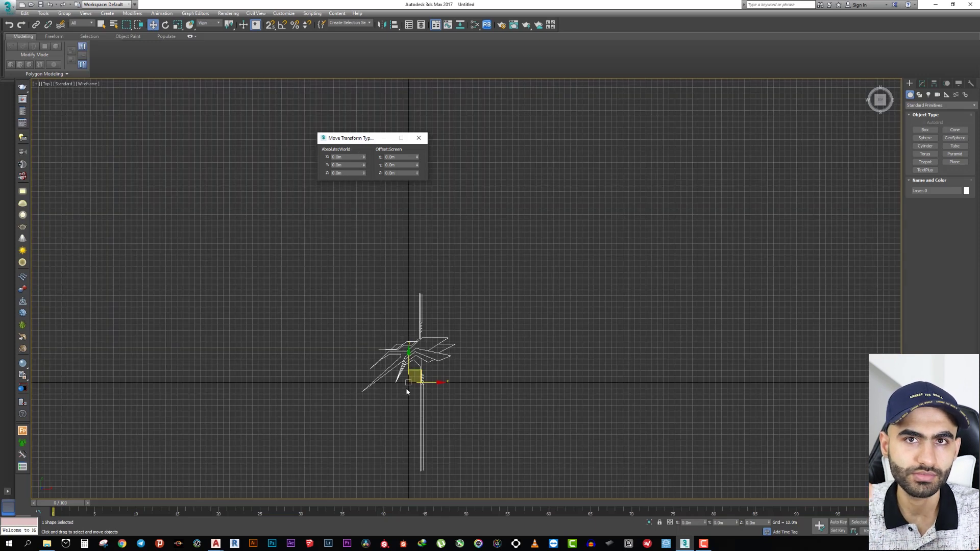
left_click(419, 138)
key("g")
scroll(425, 378, "up", 5)
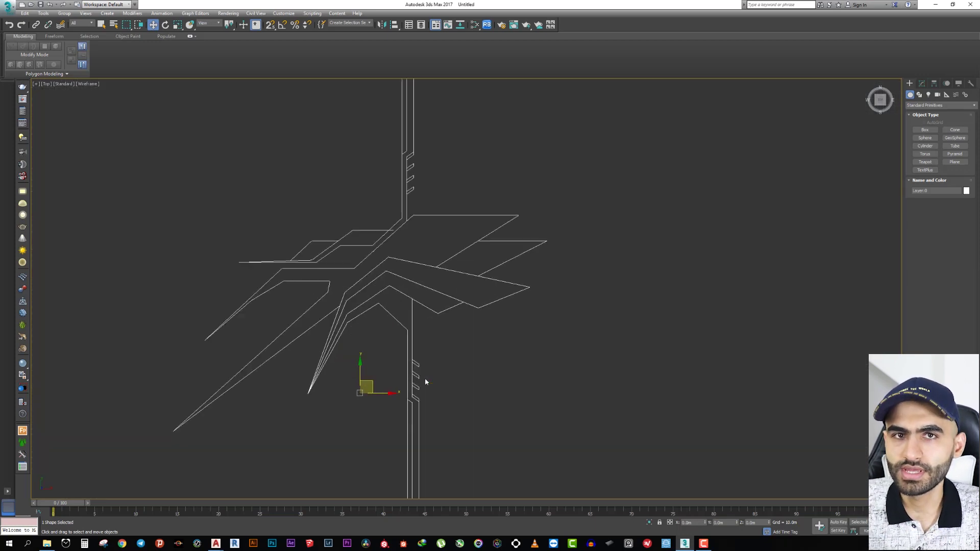
scroll(477, 334, "down", 3)
scroll(477, 337, "down", 5)
scroll(560, 309, "up", 5)
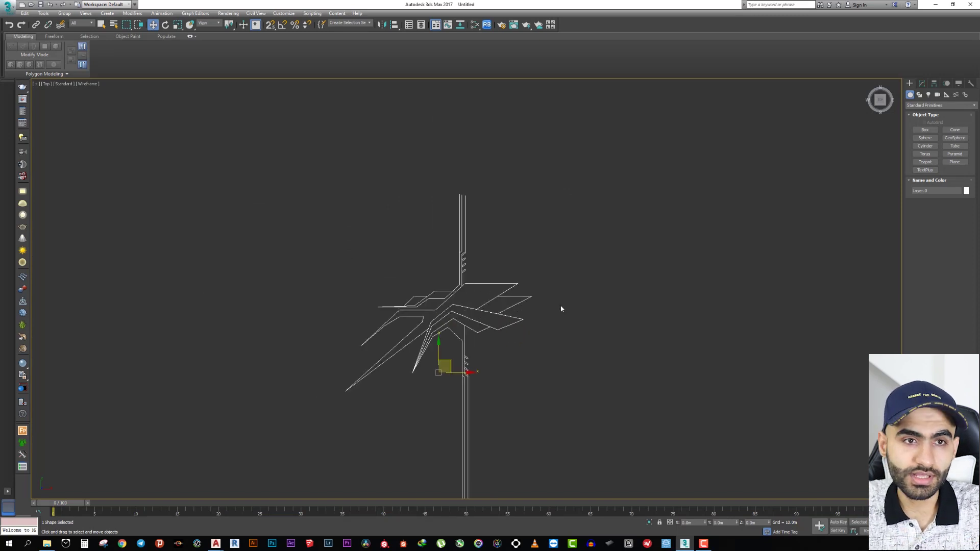
left_click(560, 309)
scroll(482, 282, "up", 1)
scroll(466, 313, "up", 3)
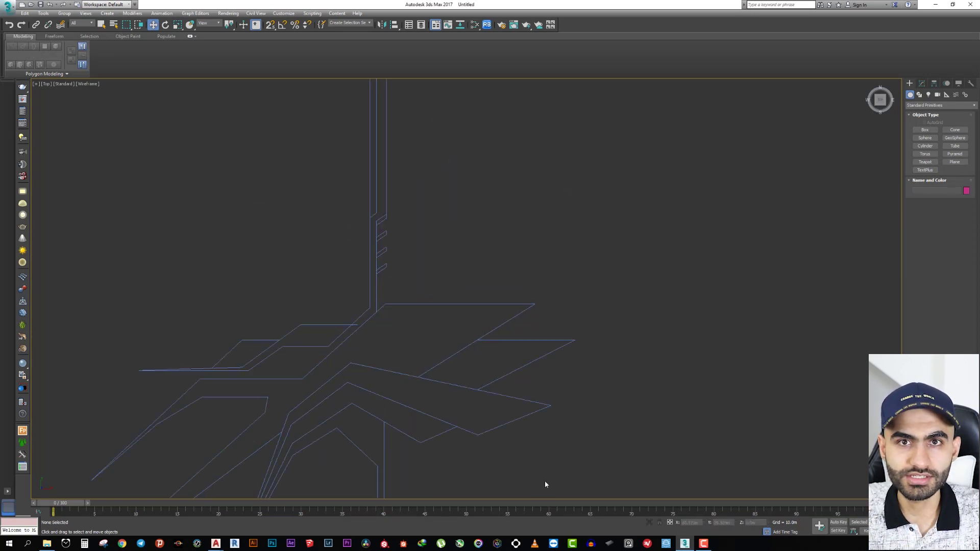
left_click(215, 543)
Dimension the logo's upper right-panel edge in AutoCAD, reading 45.7111
scroll(459, 251, "up", 1)
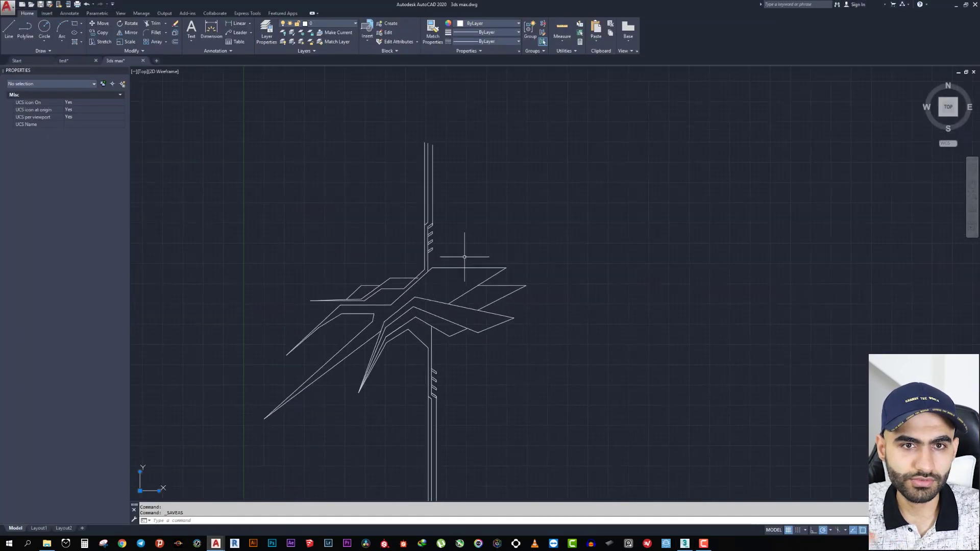
scroll(467, 256, "up", 5)
left_click(239, 23)
left_click(319, 305)
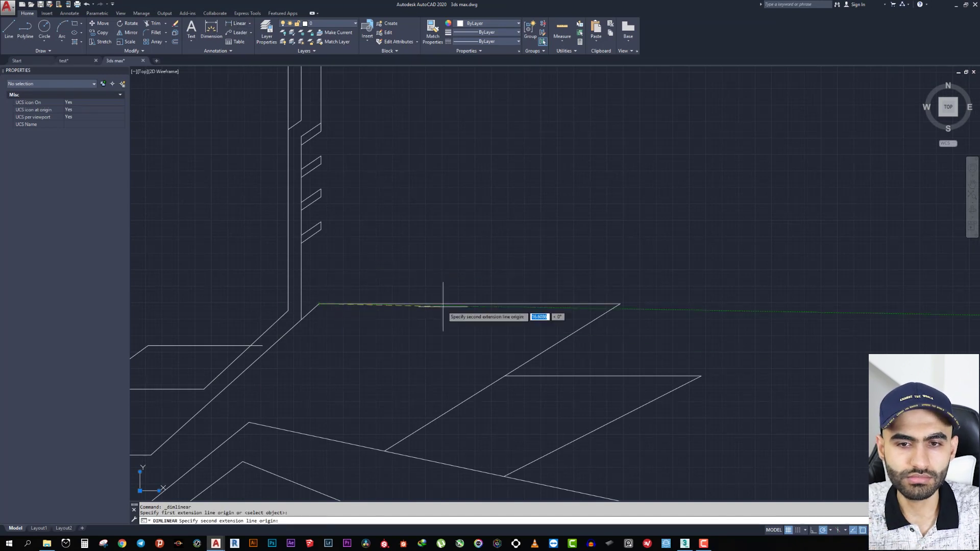
left_click(619, 286)
left_click(459, 274)
scroll(467, 268, "up", 5)
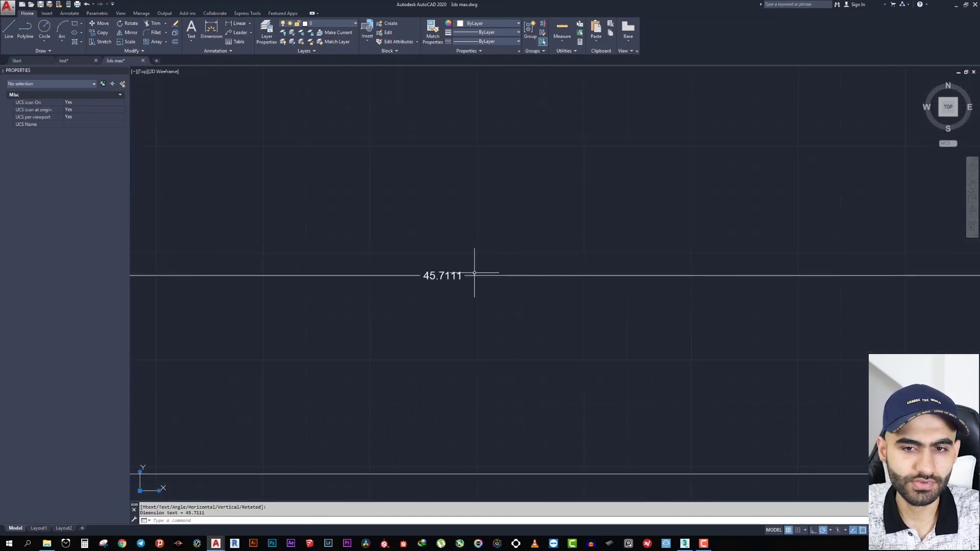
scroll(624, 358, "down", 5)
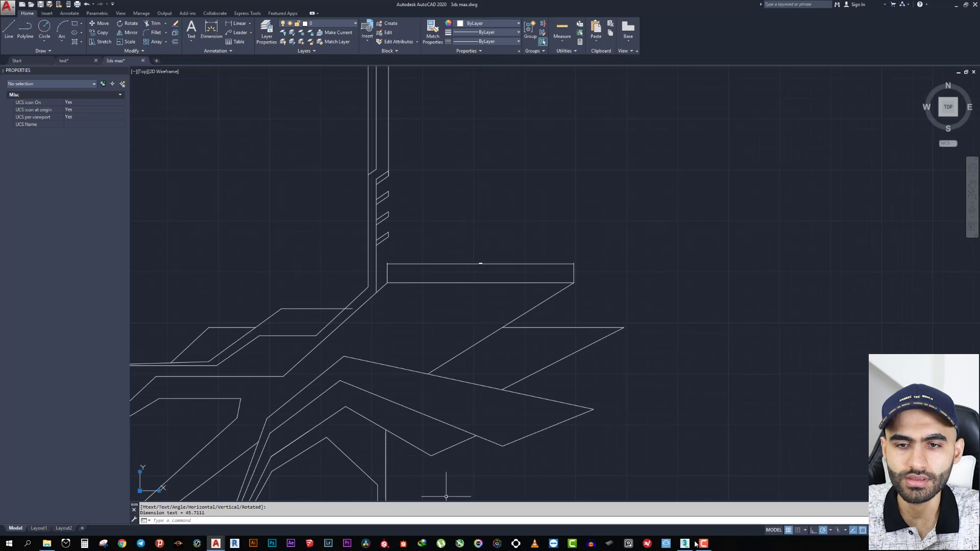
left_click(685, 543)
Measure the logo's top edge corner to corner with a snapped Tape helper, then delete it
scroll(613, 260, "up", 2)
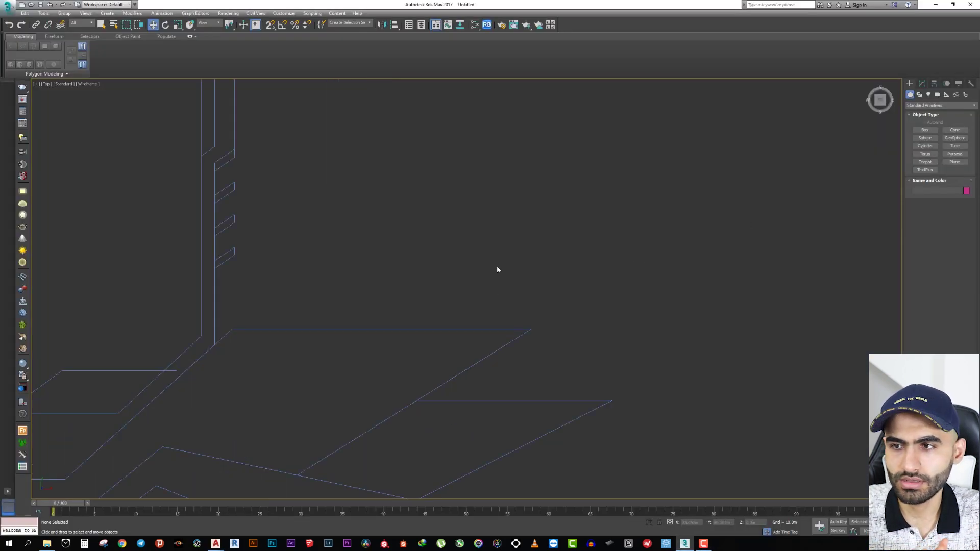
scroll(577, 273, "up", 2)
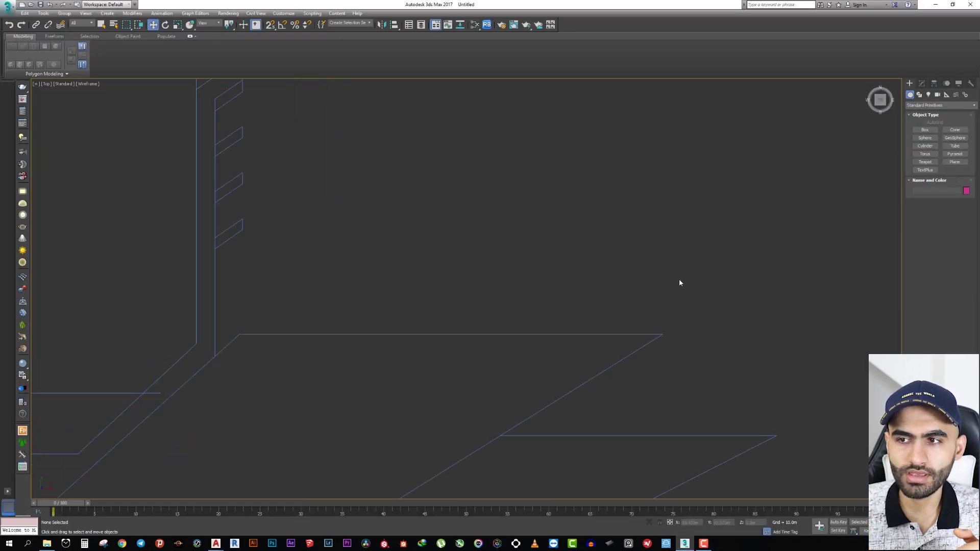
left_click(947, 95)
left_click(925, 162)
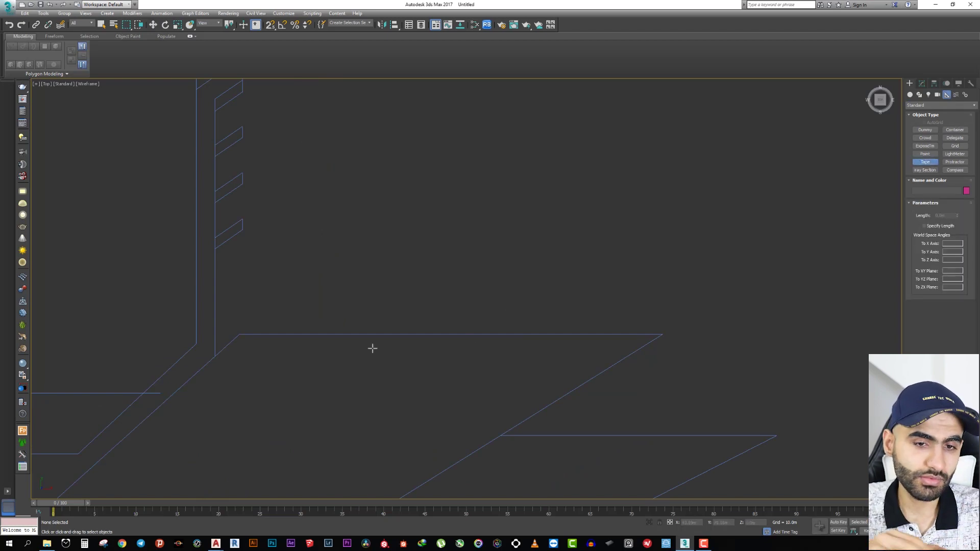
key("s")
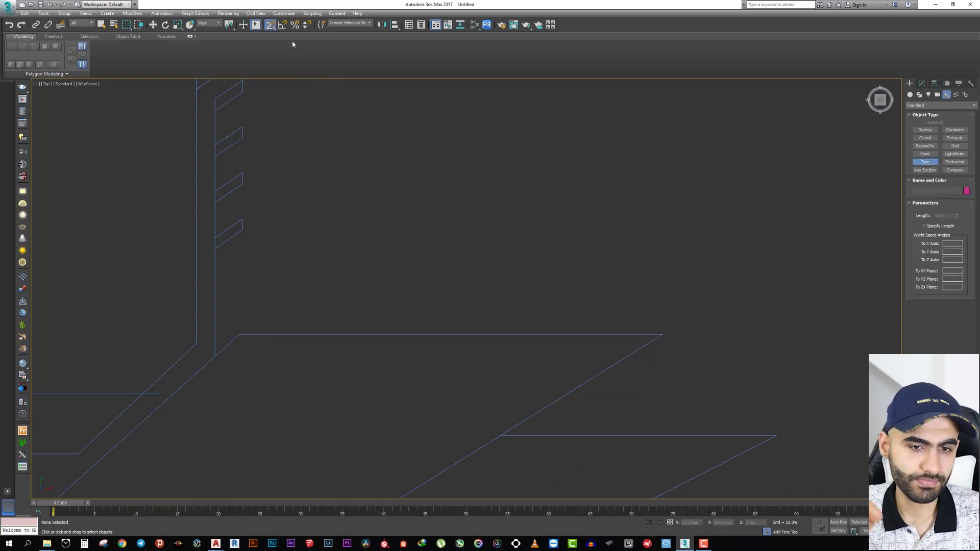
left_click_drag(240, 334, 662, 334)
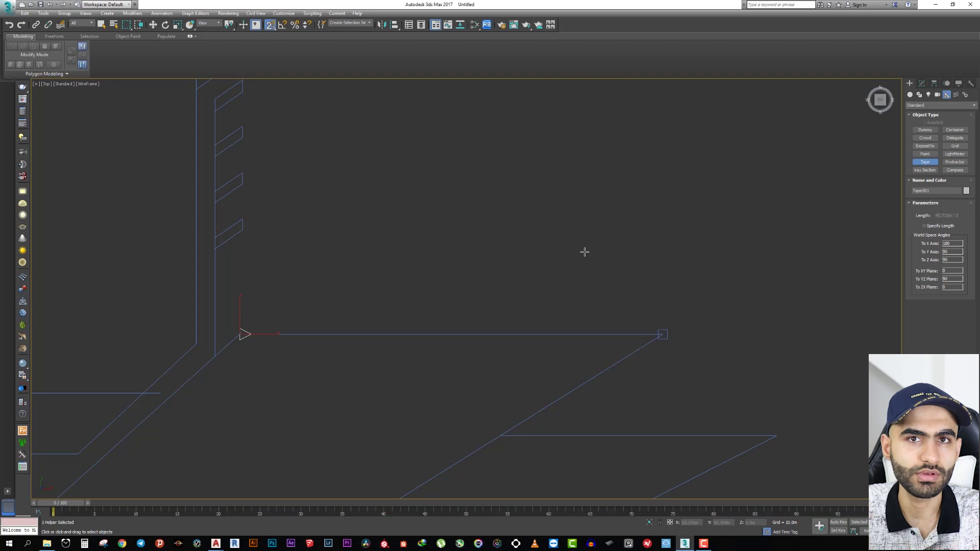
key("Delete")
right_click(582, 277)
Select the logo linework and freeze it
scroll(582, 278, "down", 5)
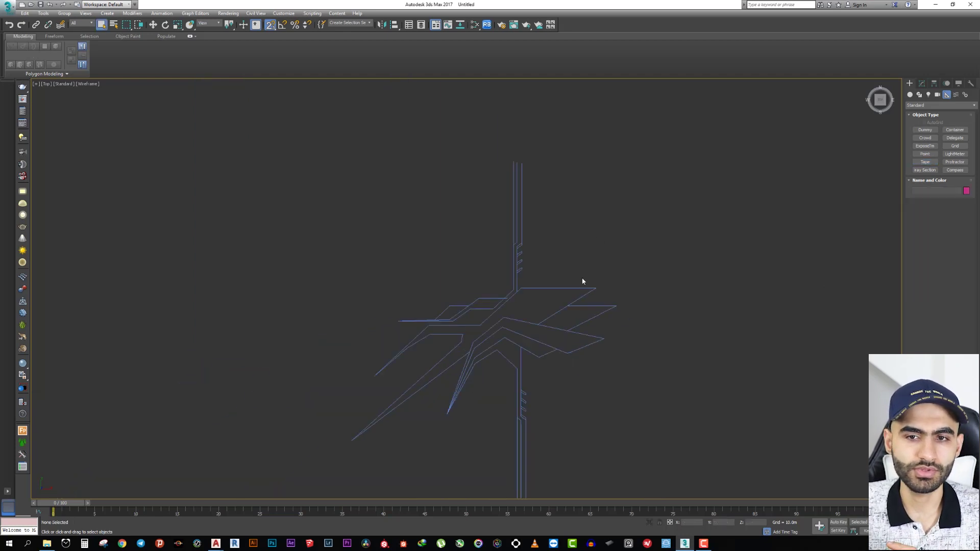
scroll(489, 239, "up", 4)
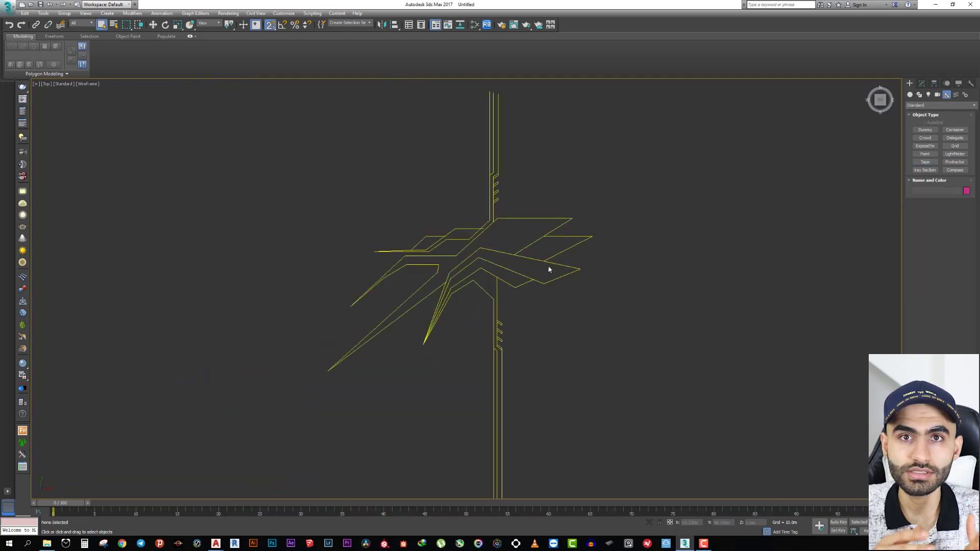
scroll(510, 294, "up", 3)
left_click(582, 310)
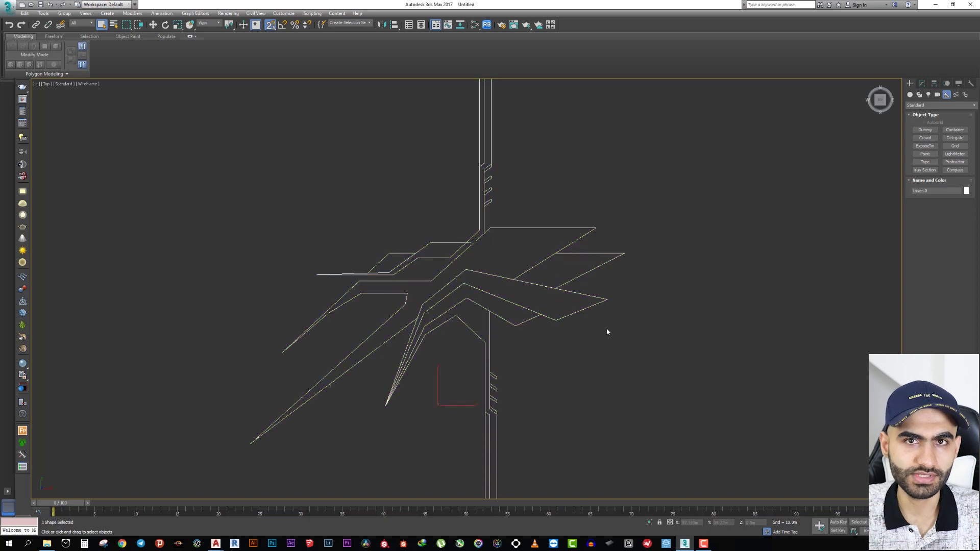
right_click(532, 238)
left_click(551, 194)
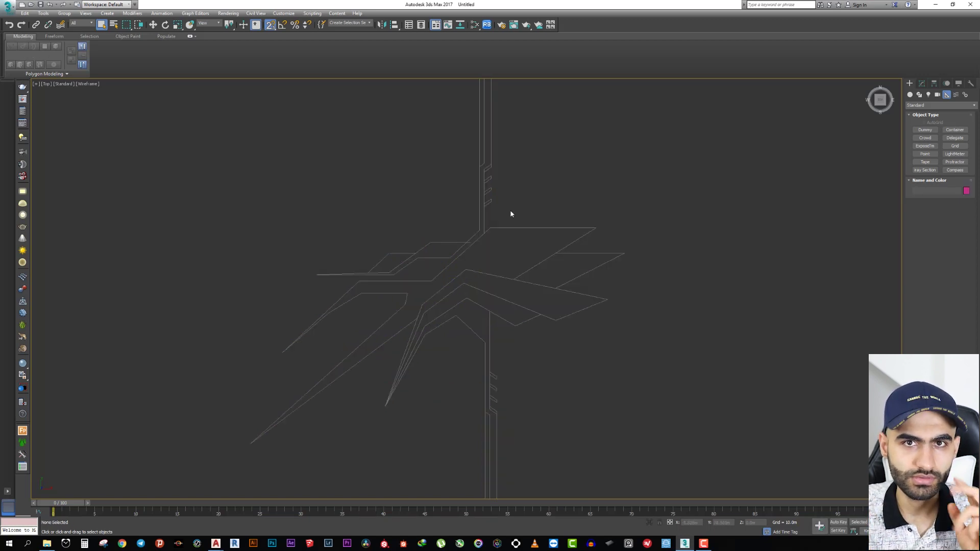
Draw a snapped test line along the logo's top edge
left_click(919, 95)
left_click(925, 136)
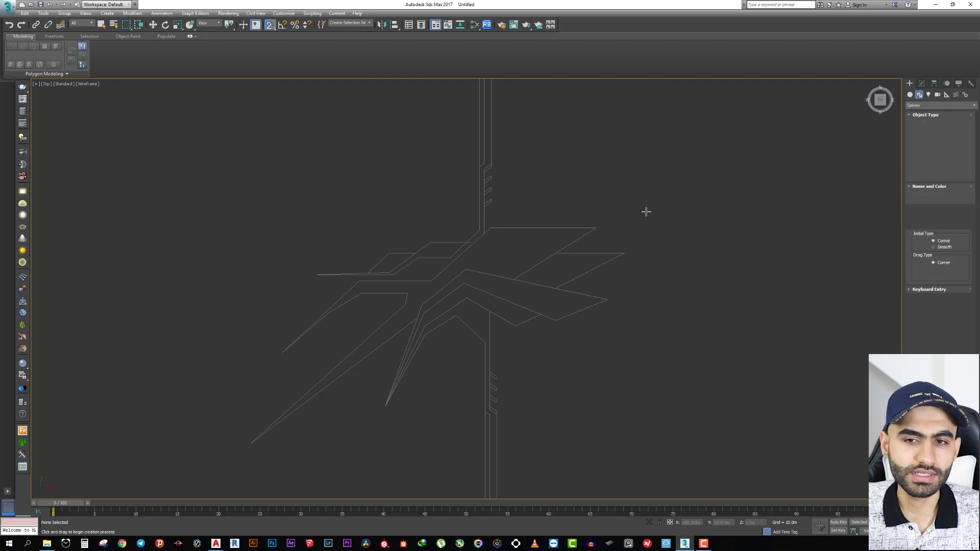
left_click(493, 227)
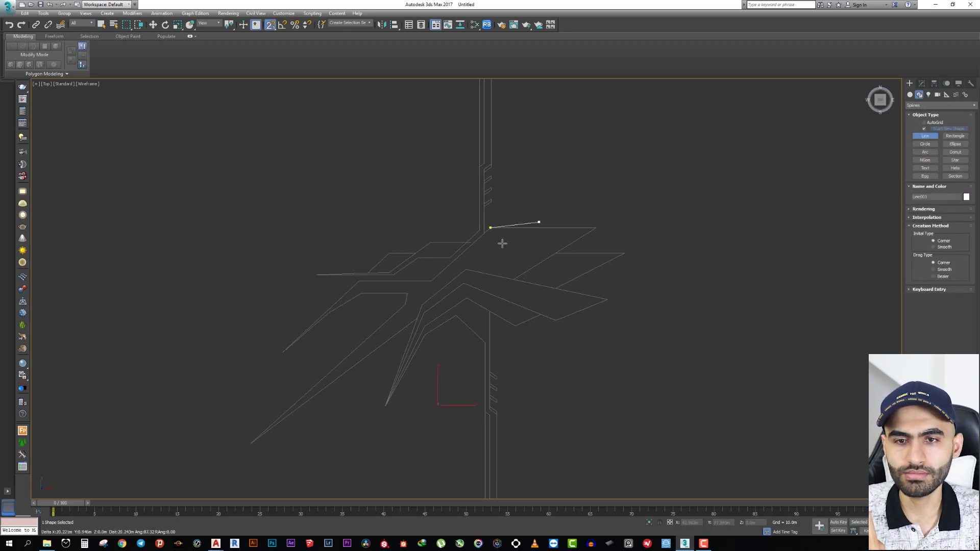
left_click(595, 227)
right_click(566, 234)
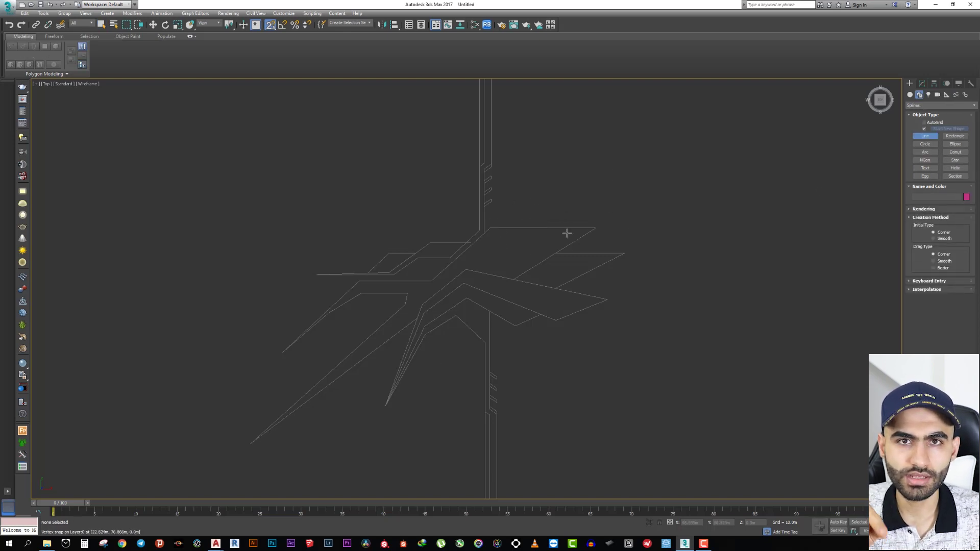
Enable snapping to frozen objects in Grid and Snap Settings
right_click(269, 28)
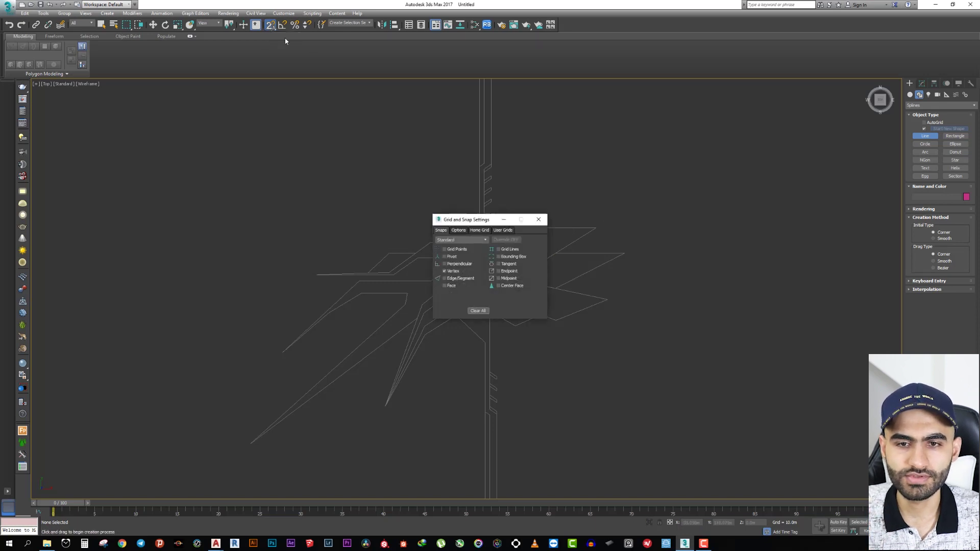
left_click(459, 231)
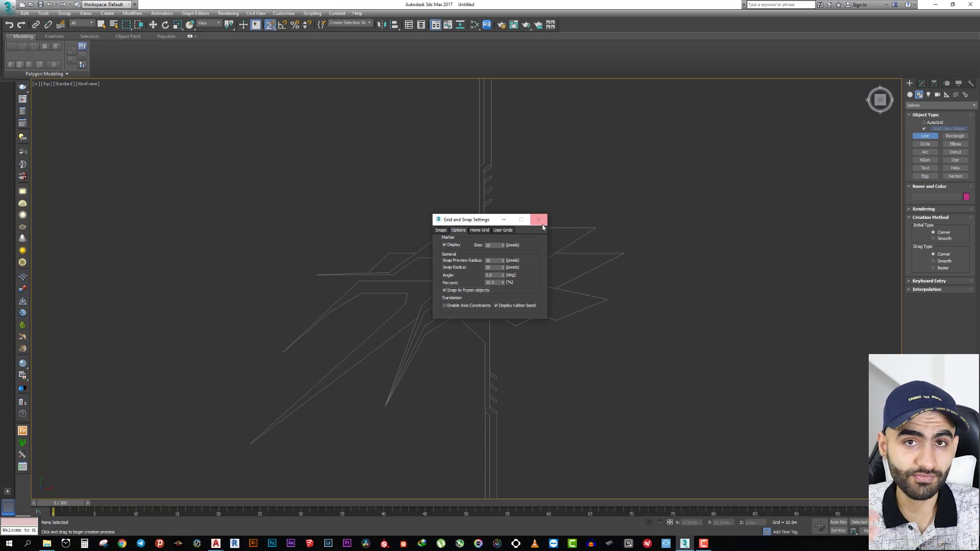
left_click(539, 219)
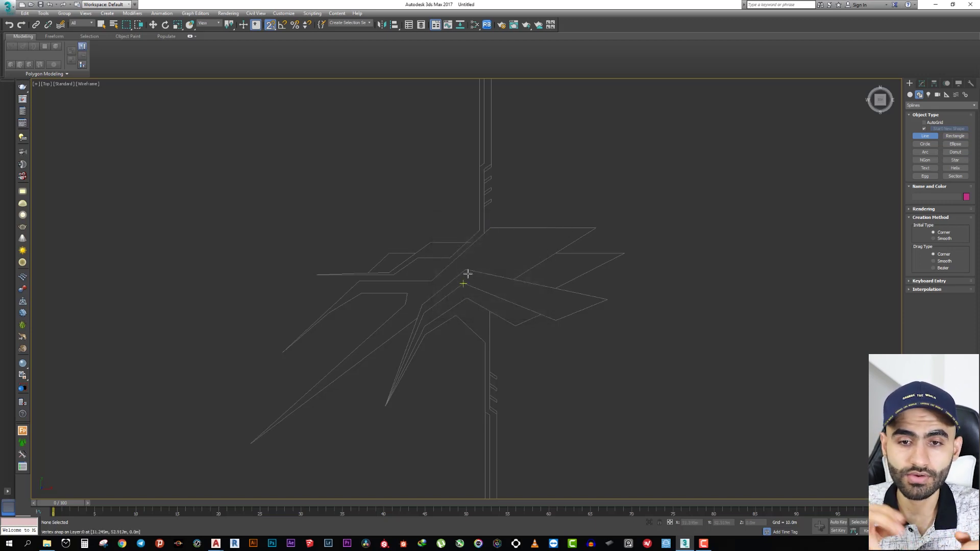
Trace the strip path outline with a snapped line spline
left_click(250, 443)
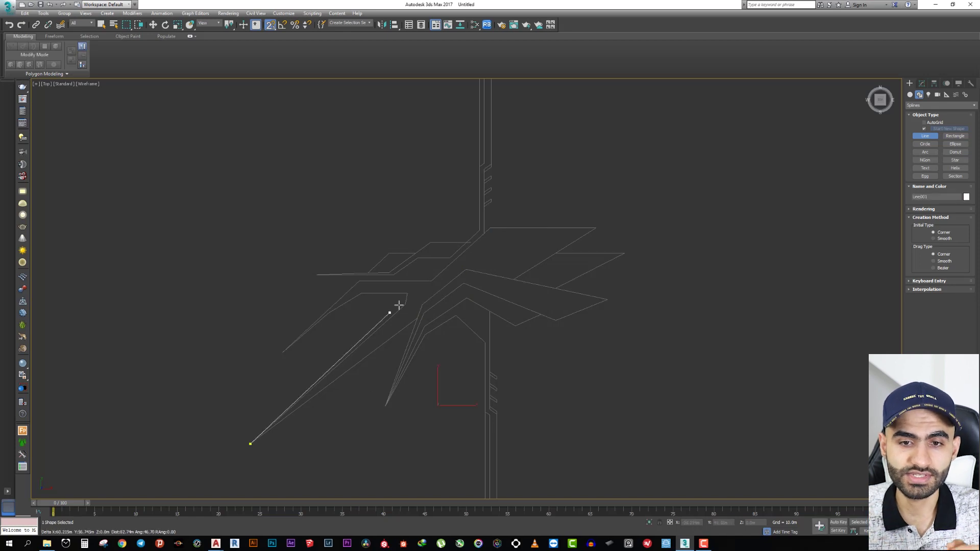
left_click(405, 304)
left_click(357, 293)
left_click(329, 313)
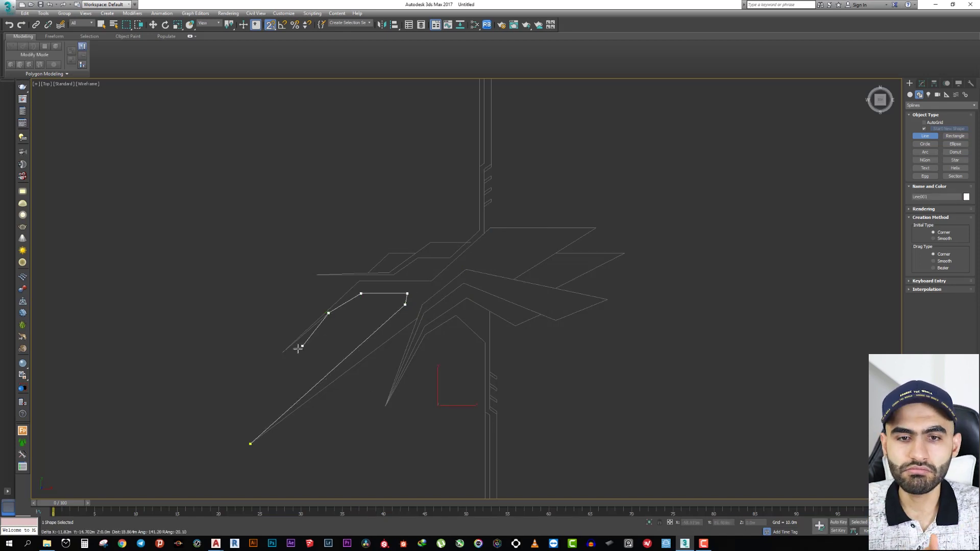
left_click(283, 352)
left_click(432, 281)
left_click(490, 227)
left_click(596, 228)
left_click(513, 279)
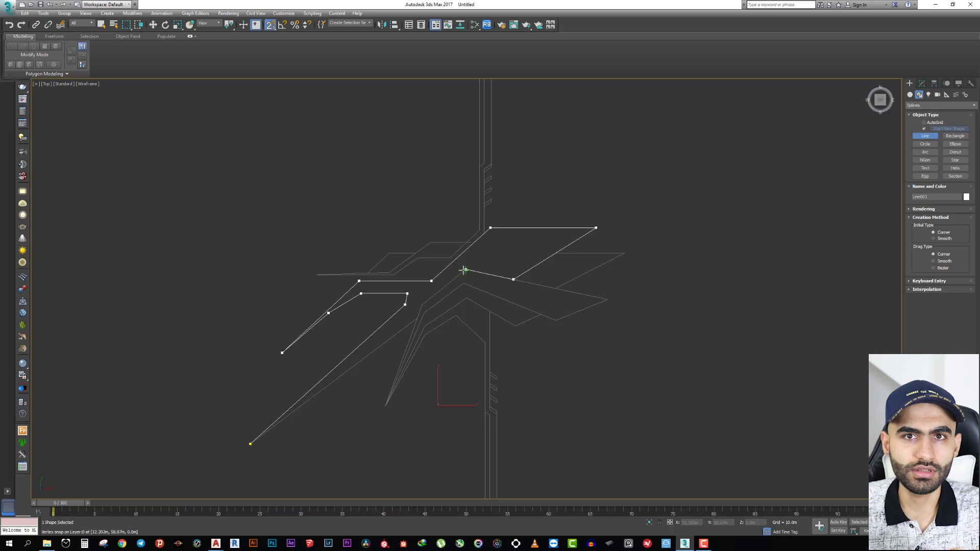
left_click(463, 283)
left_click(376, 366)
right_click(321, 404)
Trace the chevron outline as a closed line spline
left_click(385, 406)
left_click(424, 312)
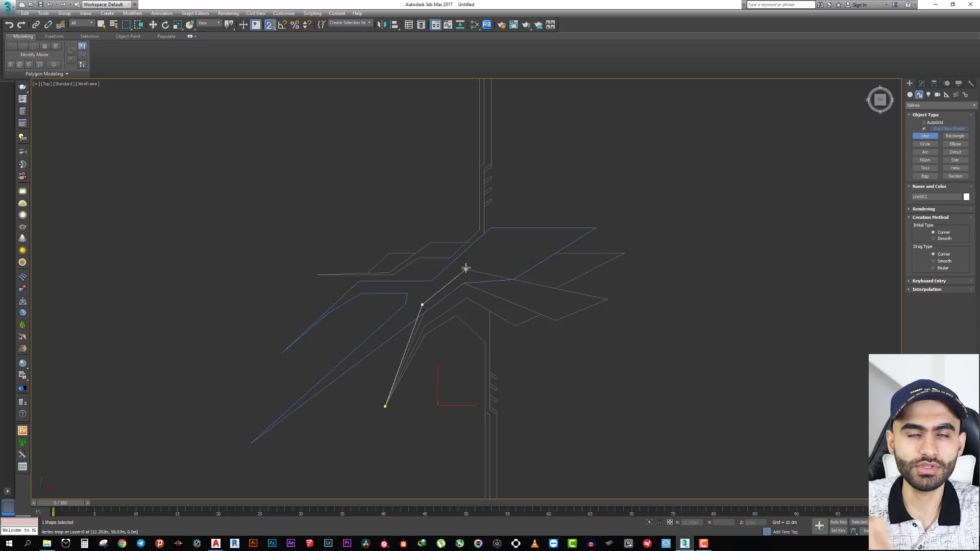
left_click(607, 300)
left_click(556, 320)
left_click(385, 406)
left_click(479, 295)
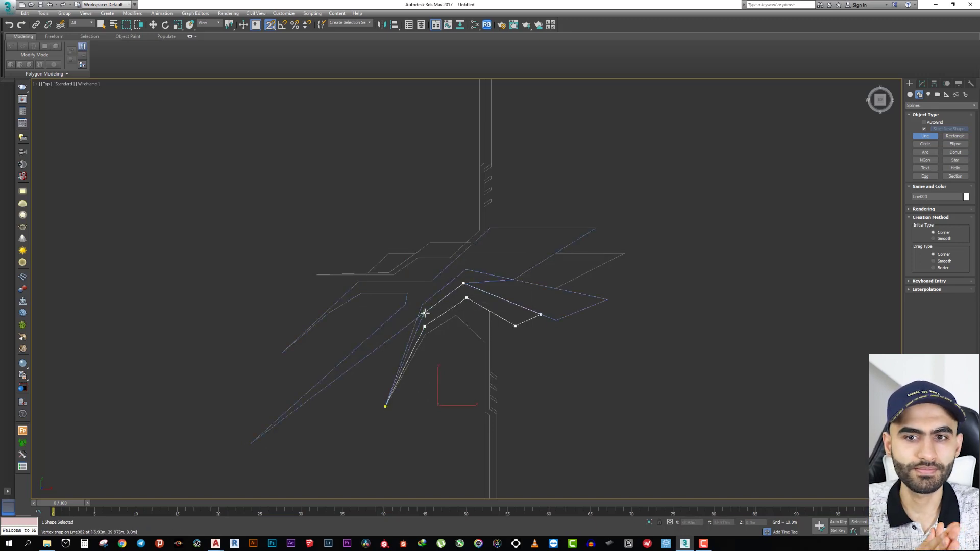
scroll(536, 302, "up", 2)
mouse_move(531, 302)
middle_mouse_down()
mouse_move(538, 305)
mouse_move(504, 346)
mouse_move(512, 304)
middle_mouse_up()
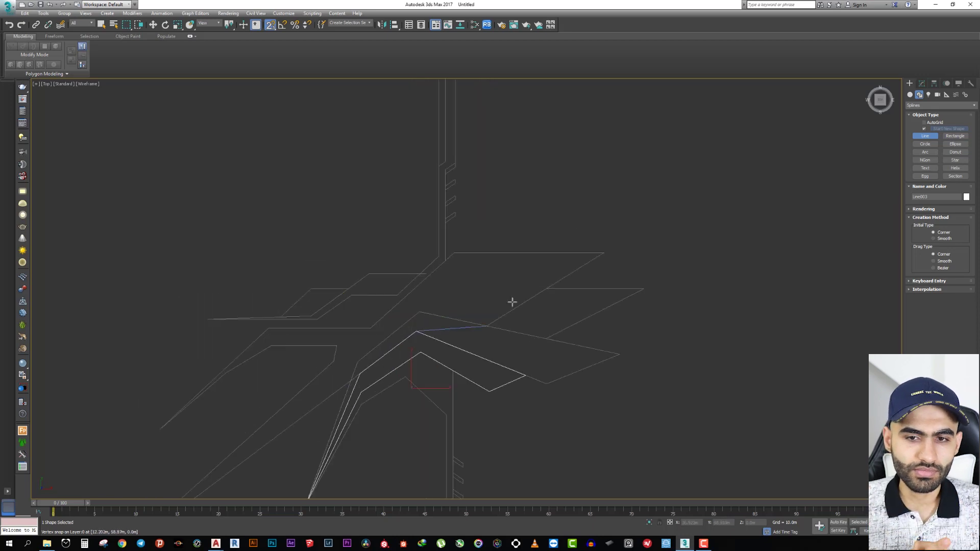
Snap a vertex of the first line onto the neighbouring corner in Vertex mode
key("s")
right_click(446, 327)
left_click(446, 327)
left_click(922, 83)
key("1")
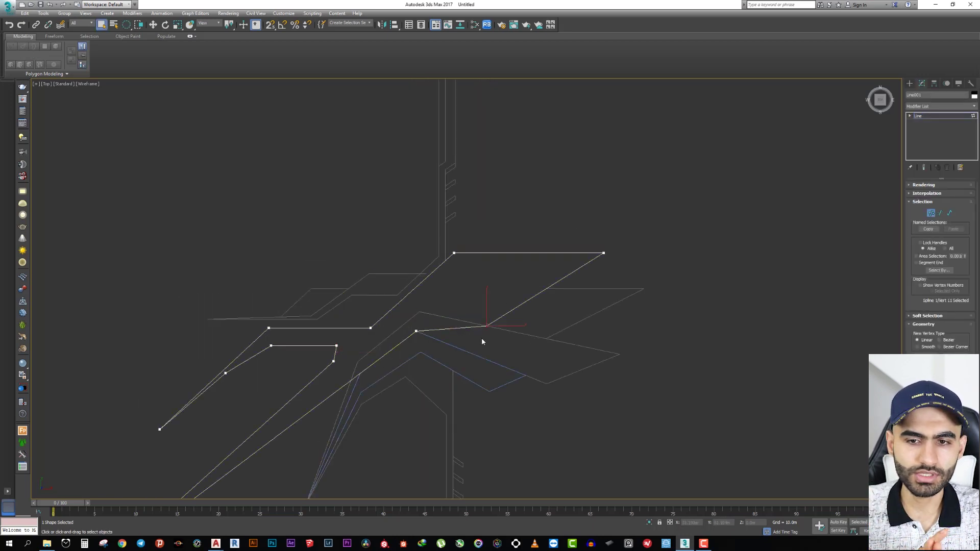
scroll(482, 338, "up", 2)
key("w")
left_click_drag(491, 324, 447, 359)
key("ctrl+z")
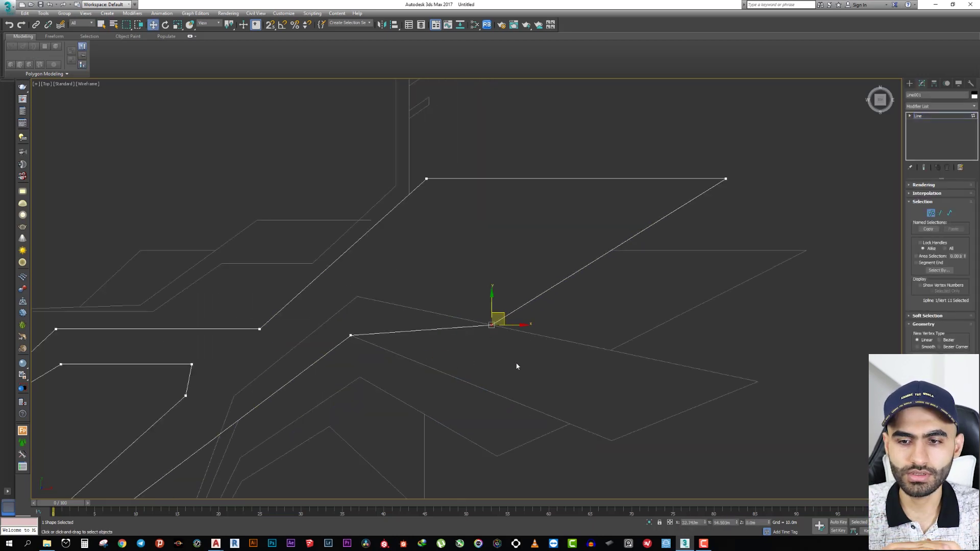
key("s")
mouse_move(492, 324)
left_mouse_down()
mouse_move(613, 440)
mouse_move(431, 350)
left_mouse_up()
scroll(455, 363, "up", 5)
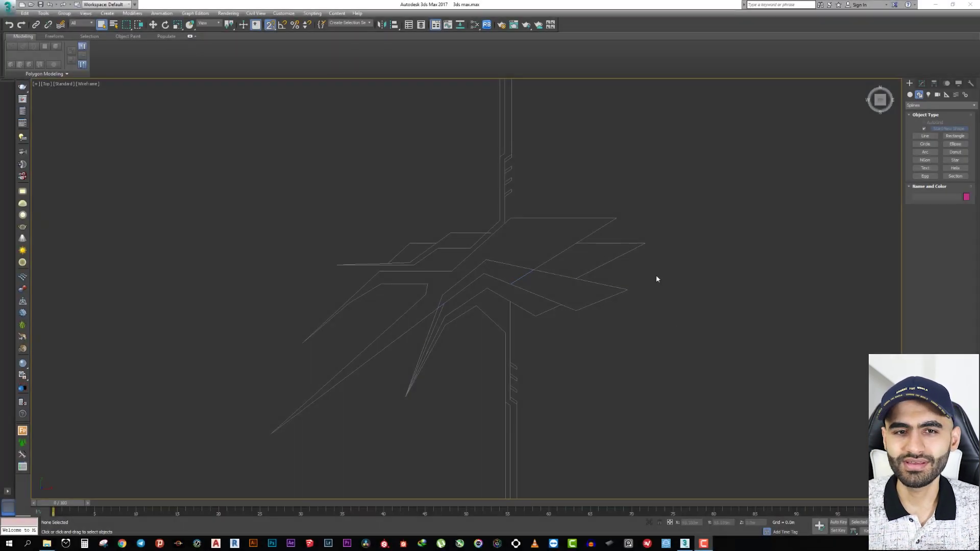
Switch to four viewports and place a VRayPhysicalCamera in Top view aimed at the path shapes
left_click(557, 282)
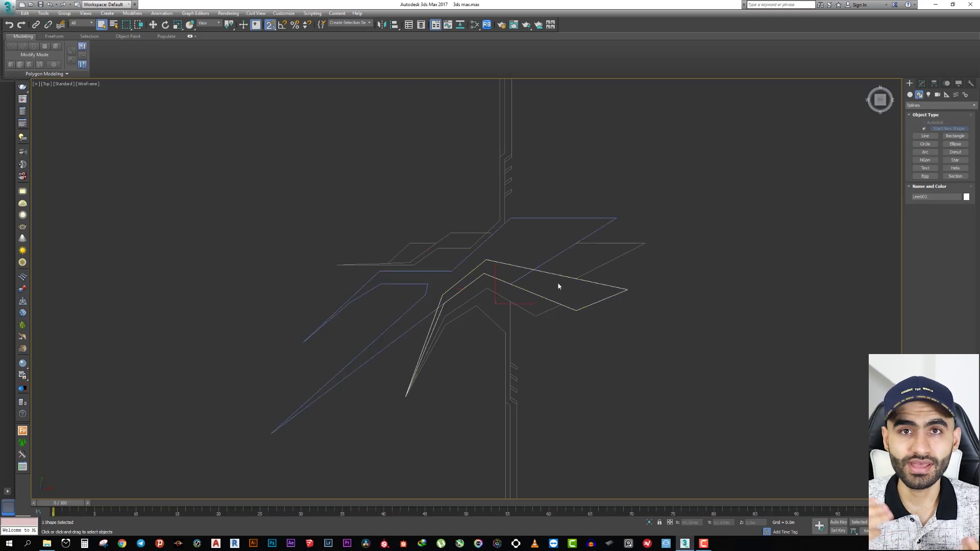
left_click(608, 248)
key("alt+w")
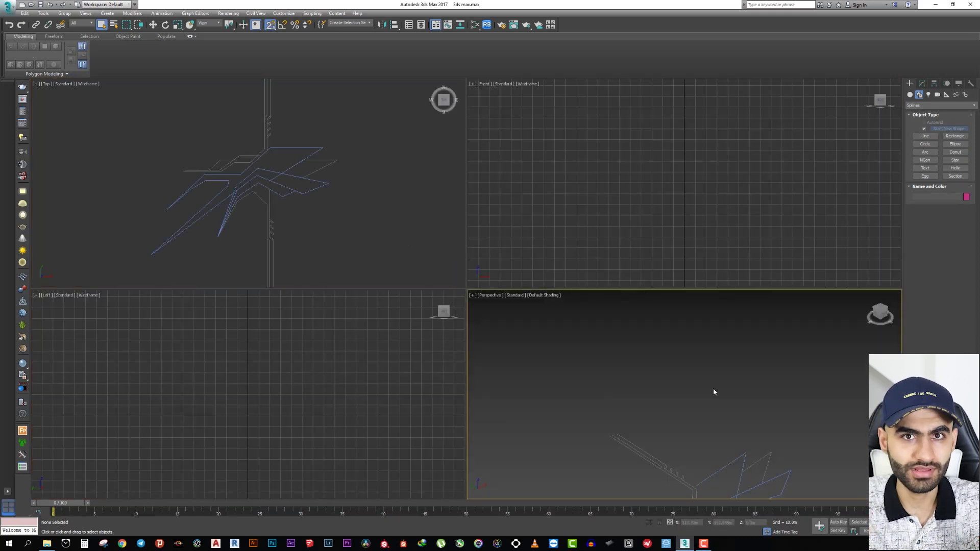
mouse_move(713, 392)
middle_mouse_down()
mouse_move(635, 357)
mouse_move(635, 306)
middle_mouse_up()
left_click(386, 165)
middle_click_drag(341, 185, 376, 194)
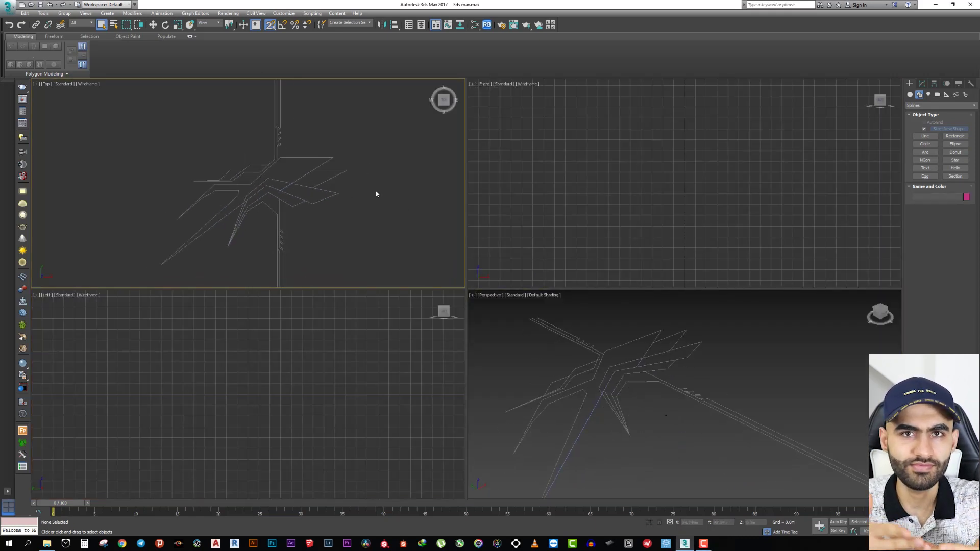
left_click(938, 95)
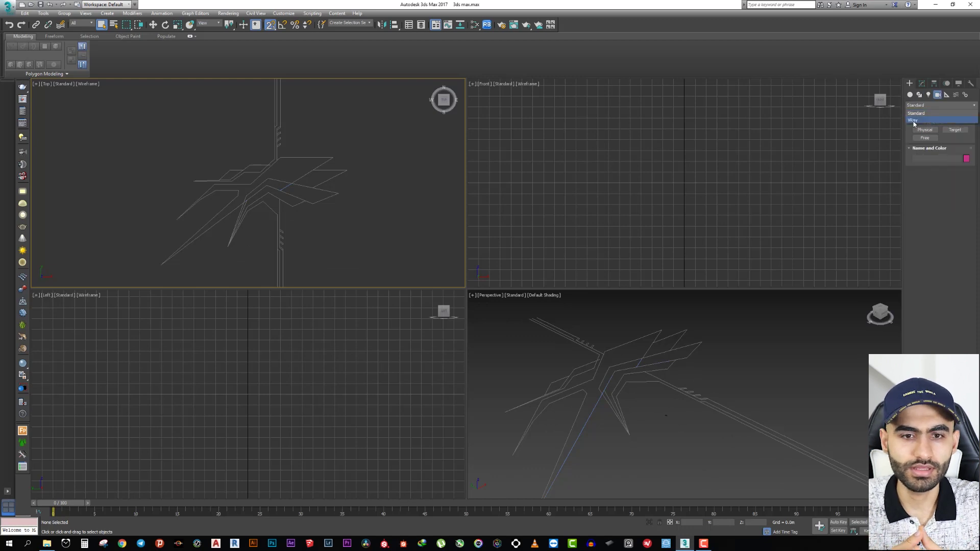
left_click(945, 116)
middle_click_drag(386, 183, 370, 206)
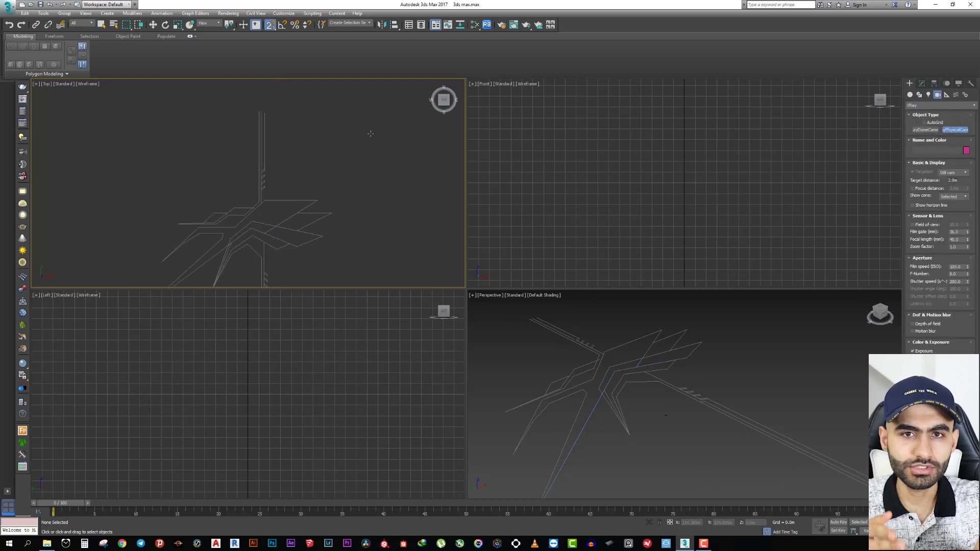
left_click_drag(370, 135, 276, 226)
Make the lower-left viewport look through the new camera and shift the camera left
right_click(281, 360)
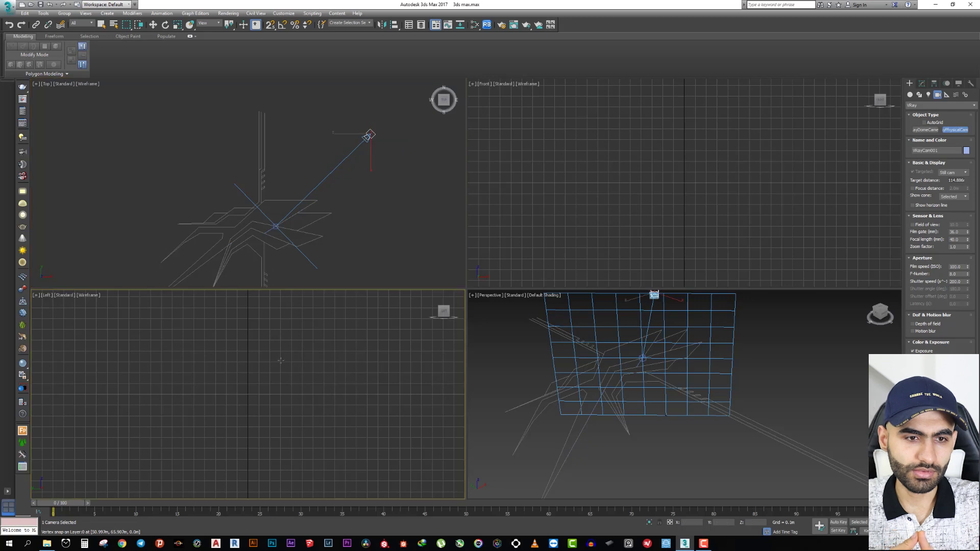
key("c")
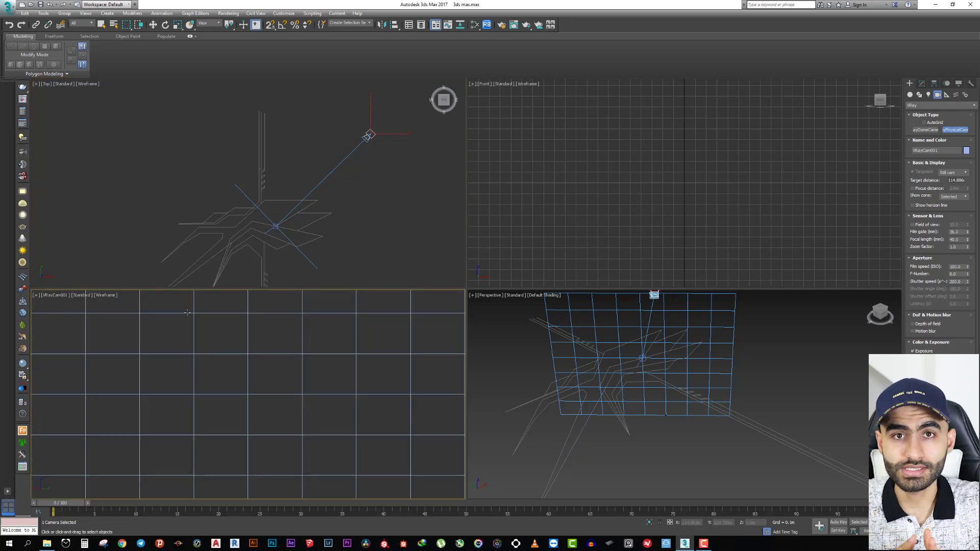
middle_click_drag(372, 171, 372, 193)
key("w")
left_click_drag(376, 147, 346, 147)
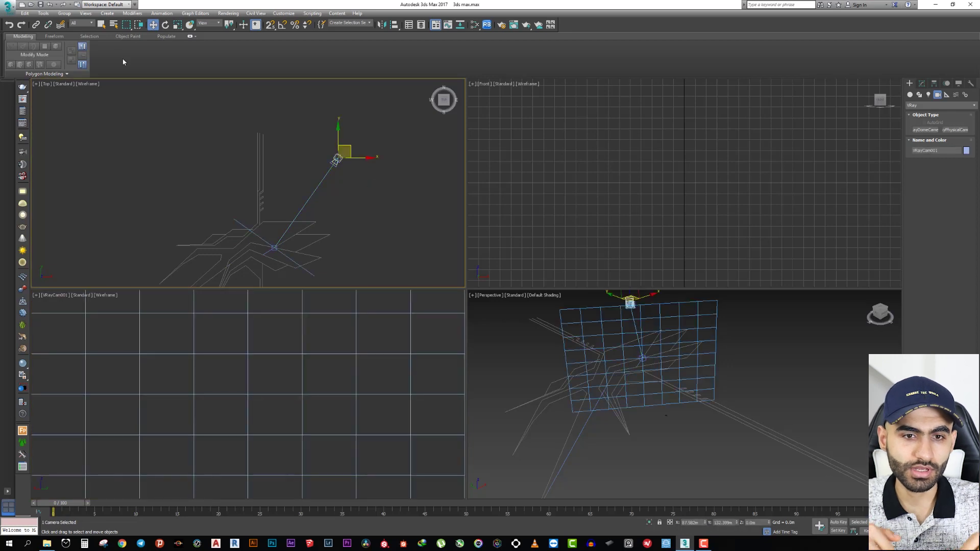
Set the camera's Z position to 1 m with Move Transform Type-In
right_click(153, 25)
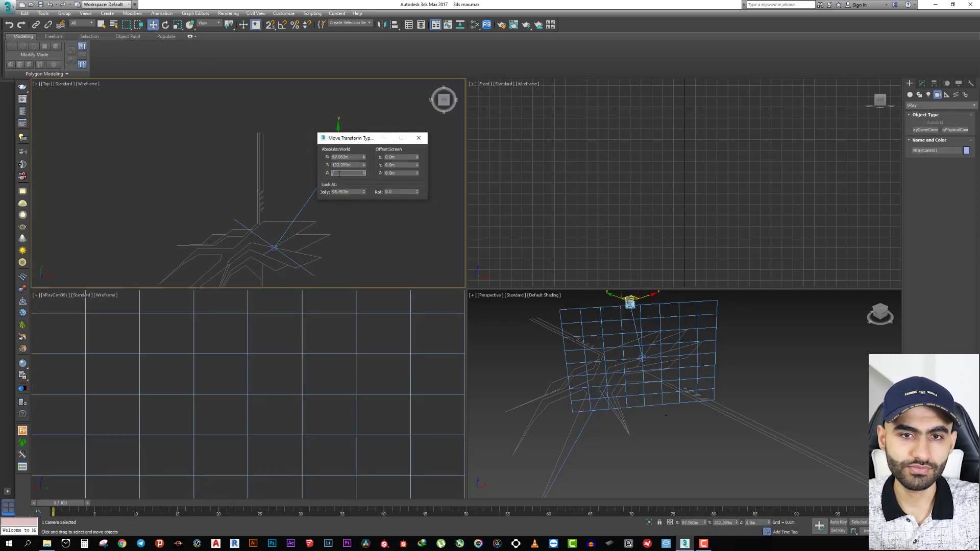
type("1")
key("Return")
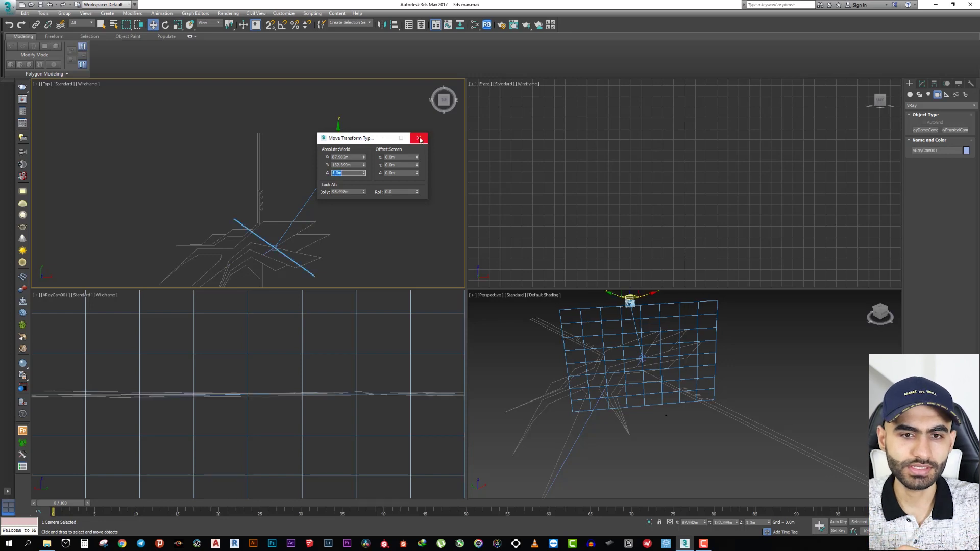
left_click(419, 137)
Select the camera target and raise it to Z = 5 m
left_click(56, 298)
left_click(109, 450)
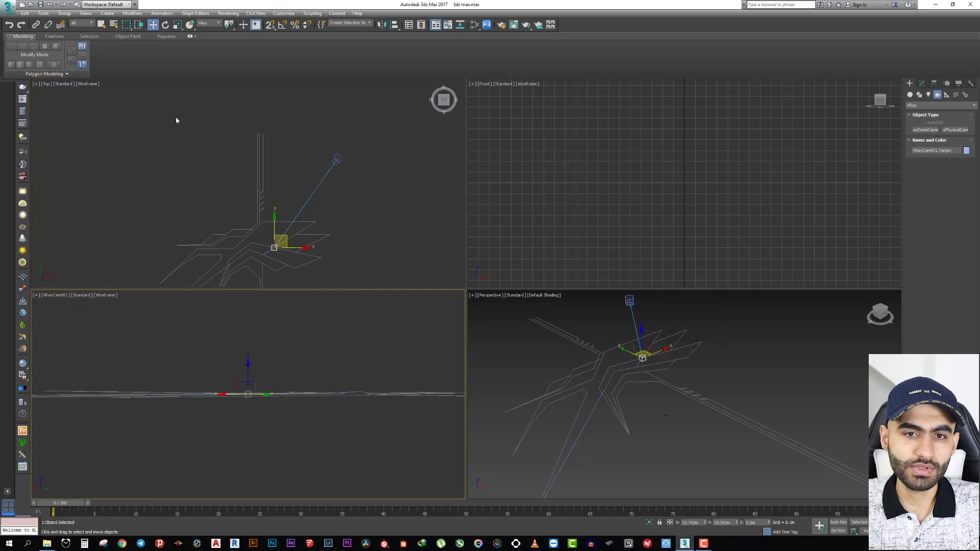
right_click(154, 25)
type("5")
key("Return")
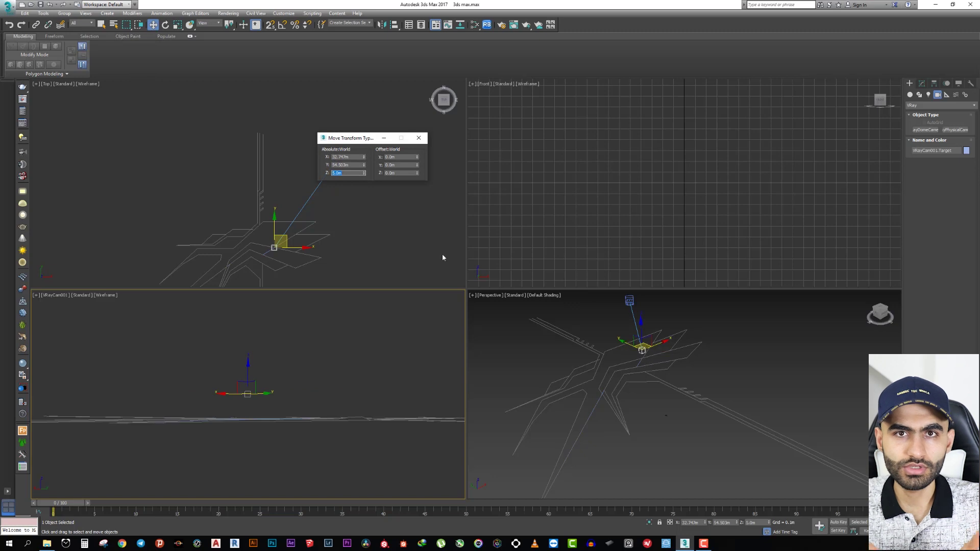
left_click(244, 185)
Deselect the target, adjust the Top view and select the first traced path line
scroll(244, 185, "up", 3)
left_click(418, 137)
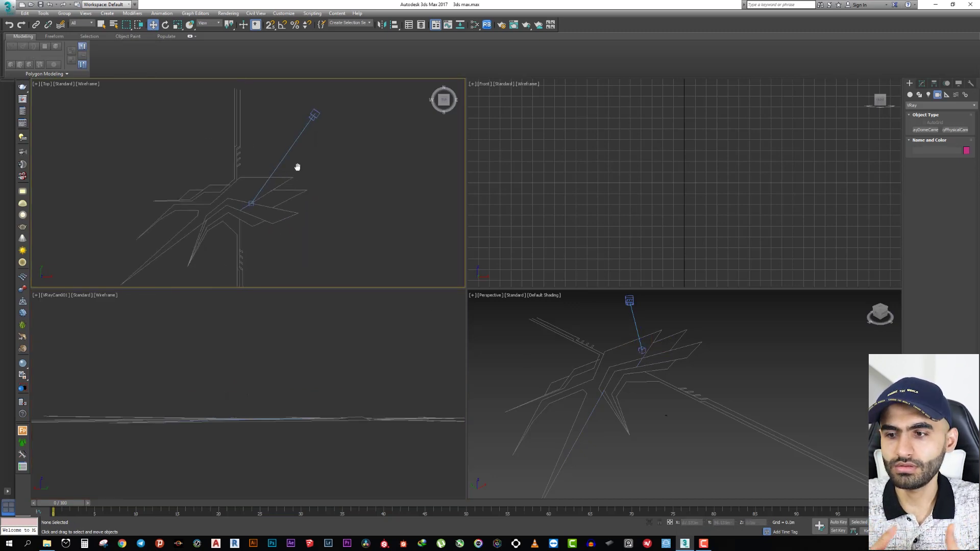
scroll(332, 188, "up", 2)
middle_click_drag(332, 187, 334, 163)
left_click(333, 151)
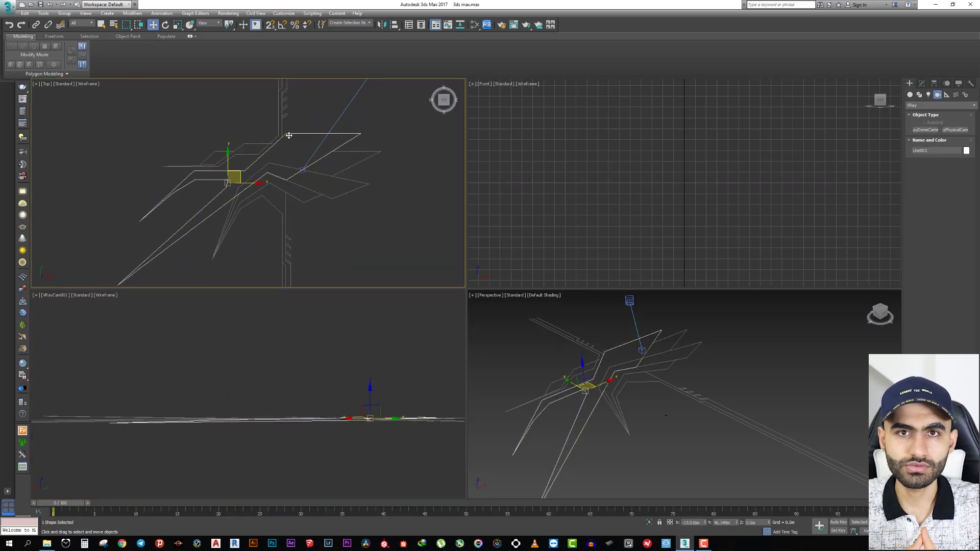
Add an Extrude modifier to Line001, delete it from the stack, and open the modifier-set menu
left_click(921, 83)
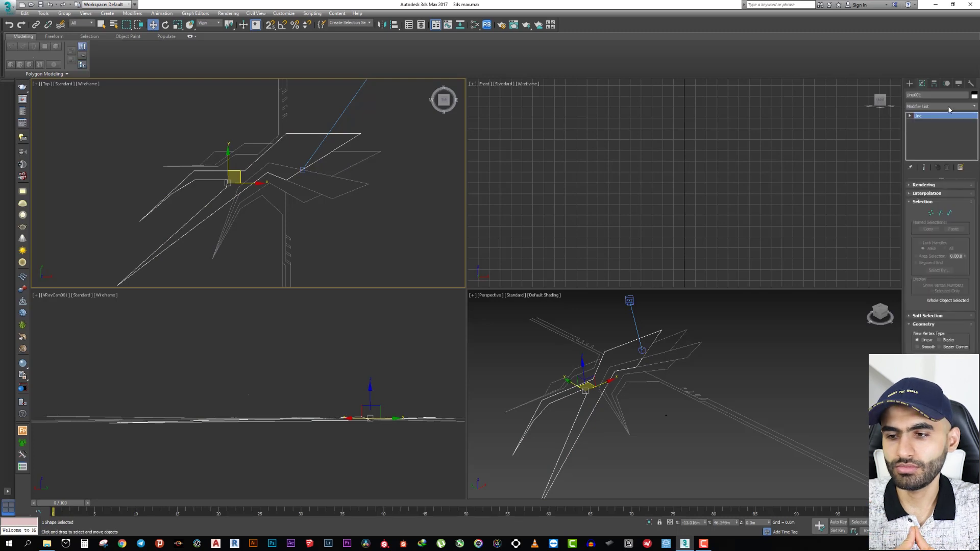
left_click(949, 106)
scroll(939, 230, "down", 1)
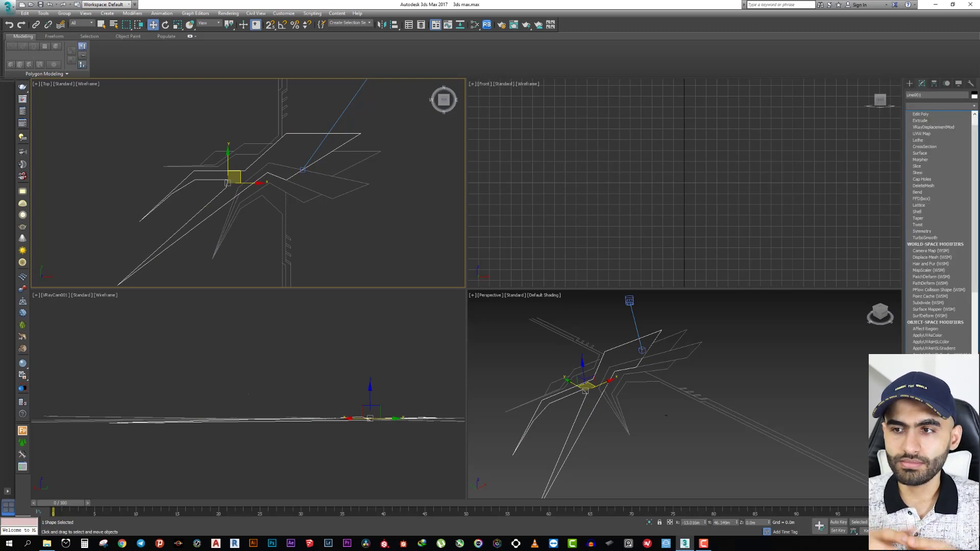
left_click(919, 120)
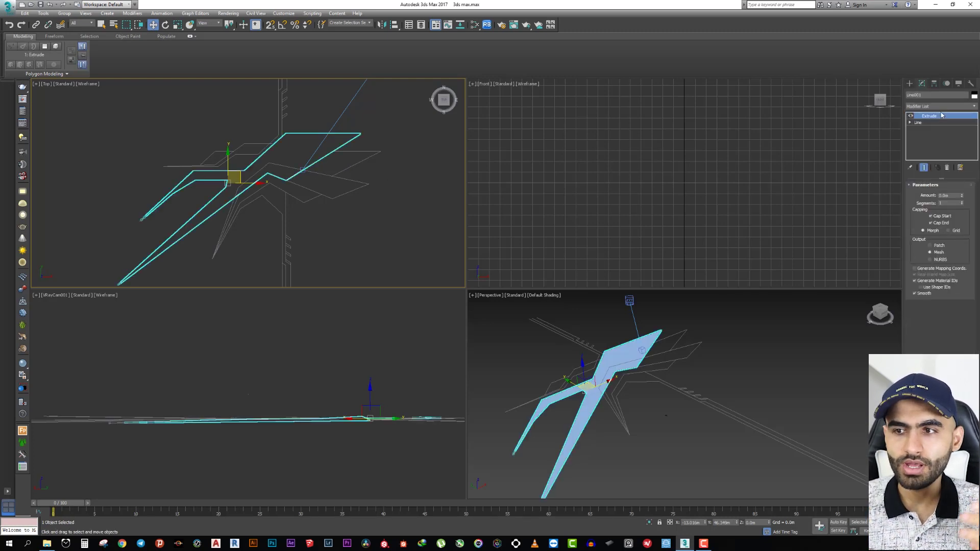
left_click(939, 105)
left_click(913, 105)
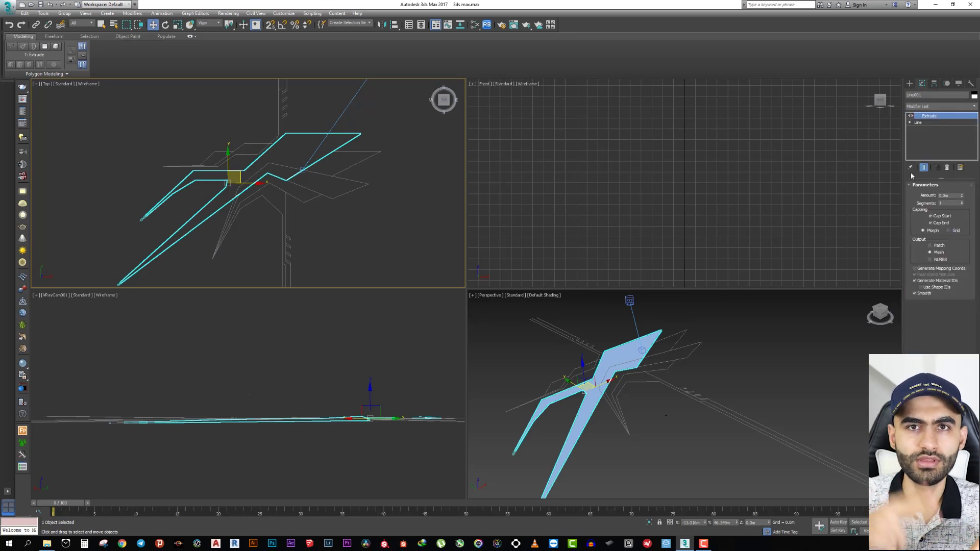
left_click(947, 168)
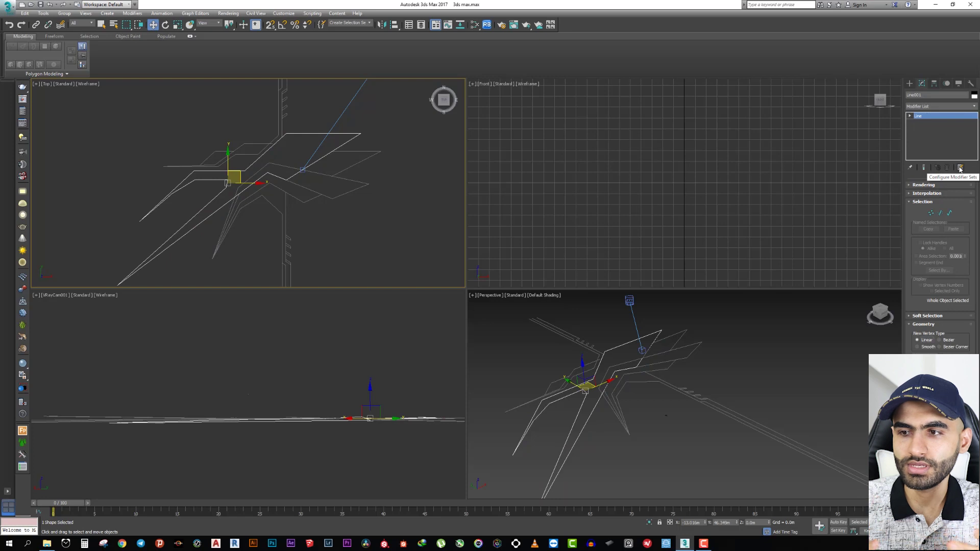
left_click(960, 168)
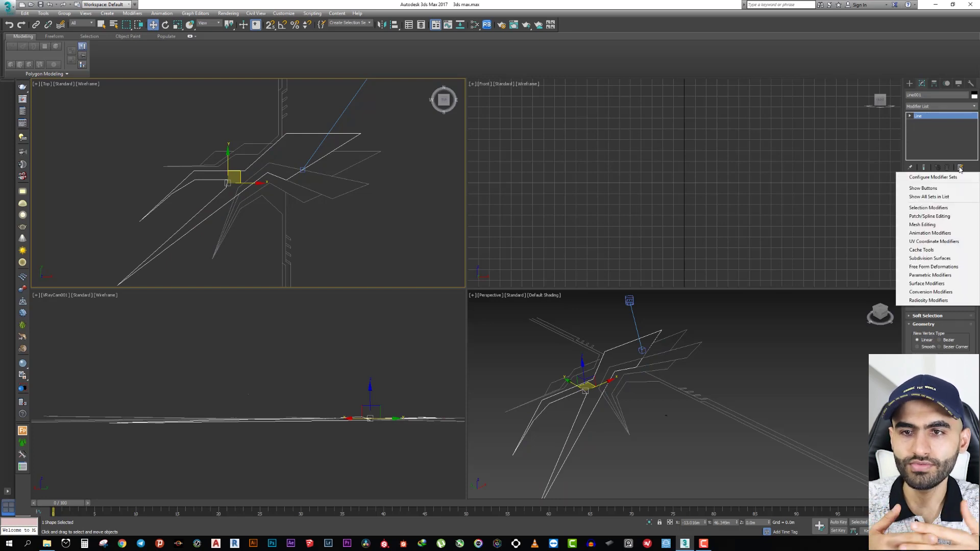
In Configure Modifier Sets, drag Bevel and Extrude into empty button slots
left_click(928, 179)
left_click_drag(508, 196, 684, 115)
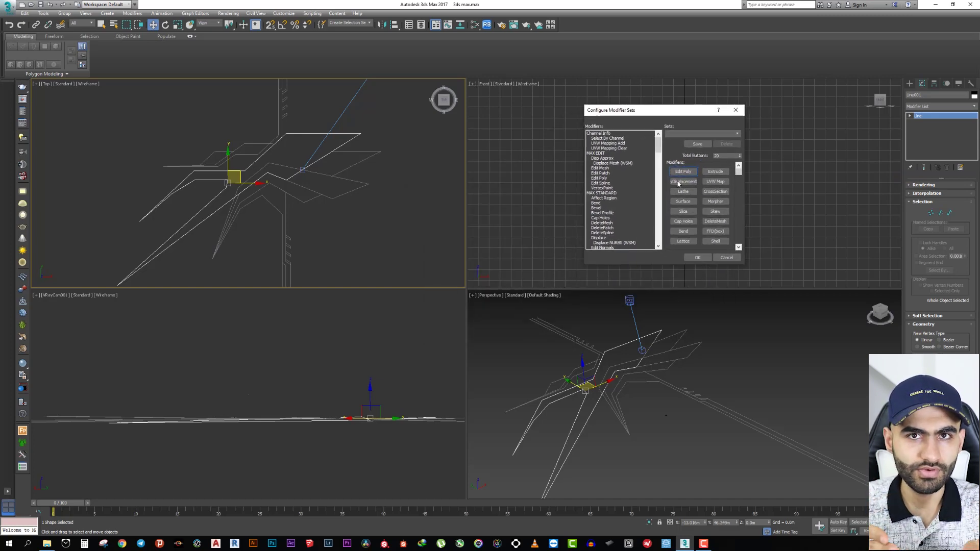
mouse_move(737, 186)
left_mouse_down()
mouse_move(740, 245)
mouse_move(738, 168)
left_mouse_up()
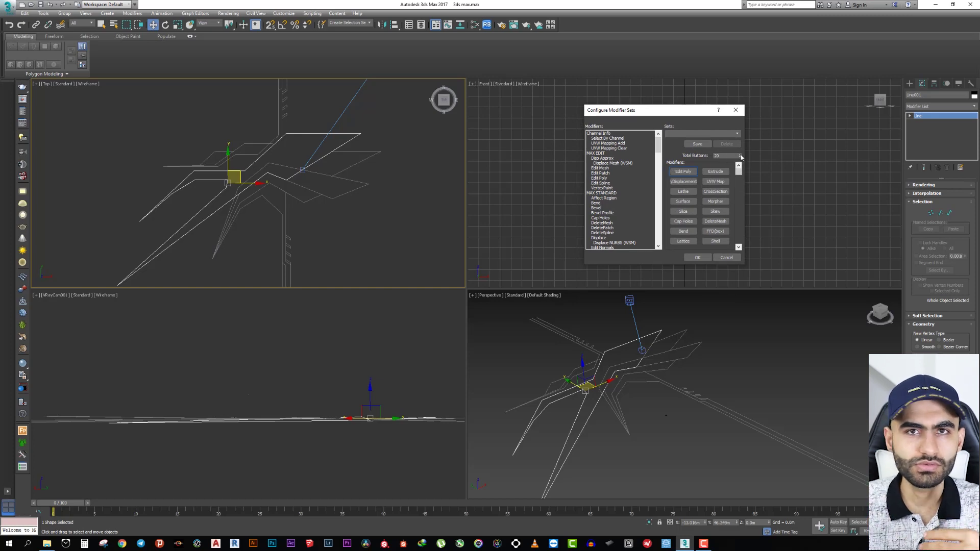
left_click_drag(741, 175, 749, 243)
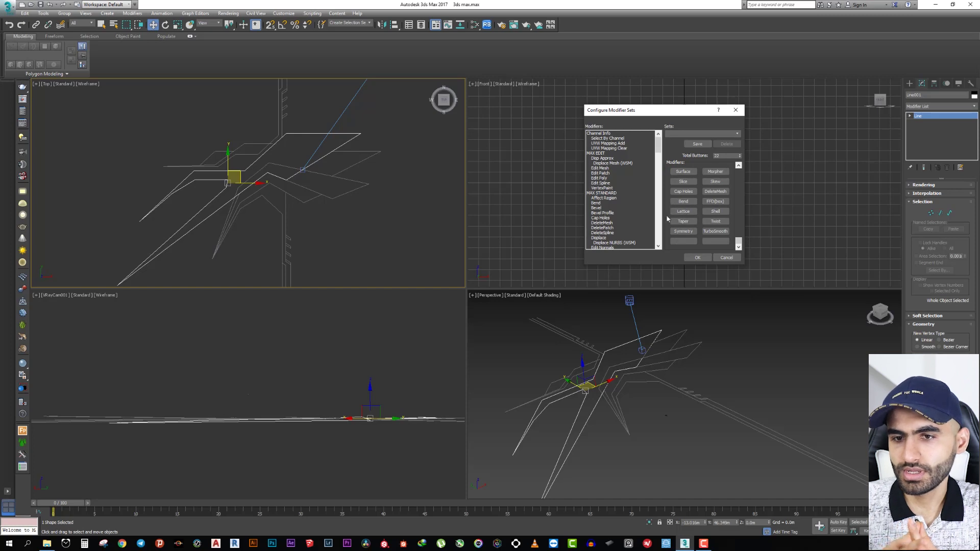
scroll(628, 212, "down", 1)
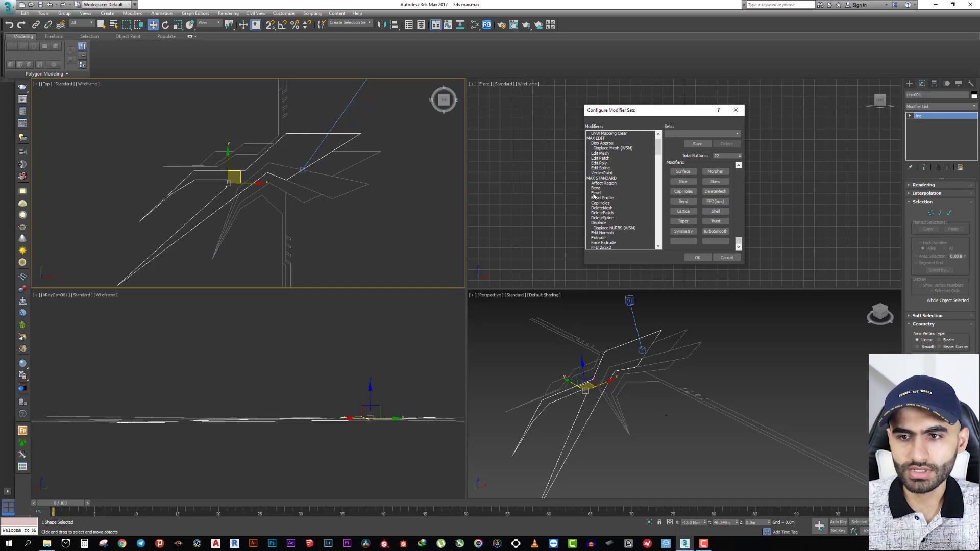
left_click_drag(594, 194, 698, 244)
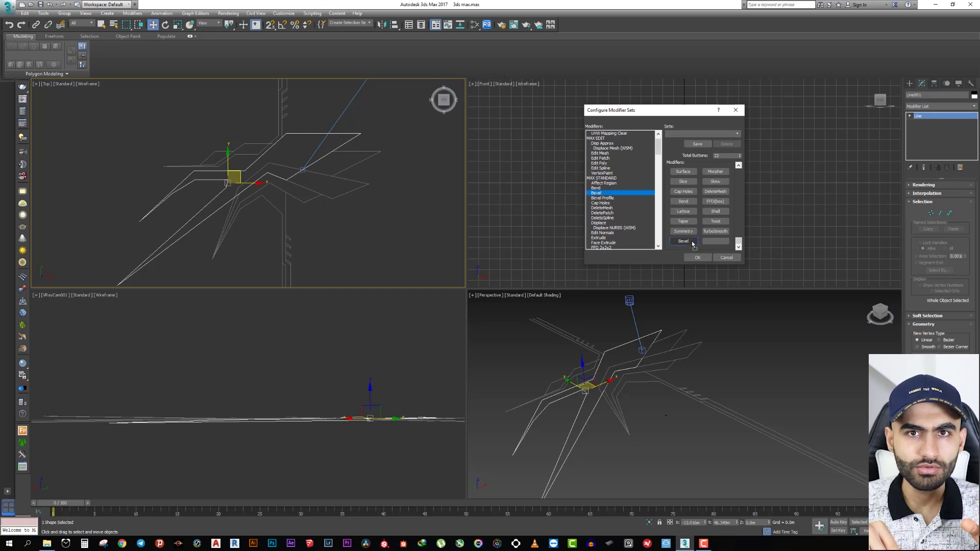
left_click_drag(597, 242, 717, 243)
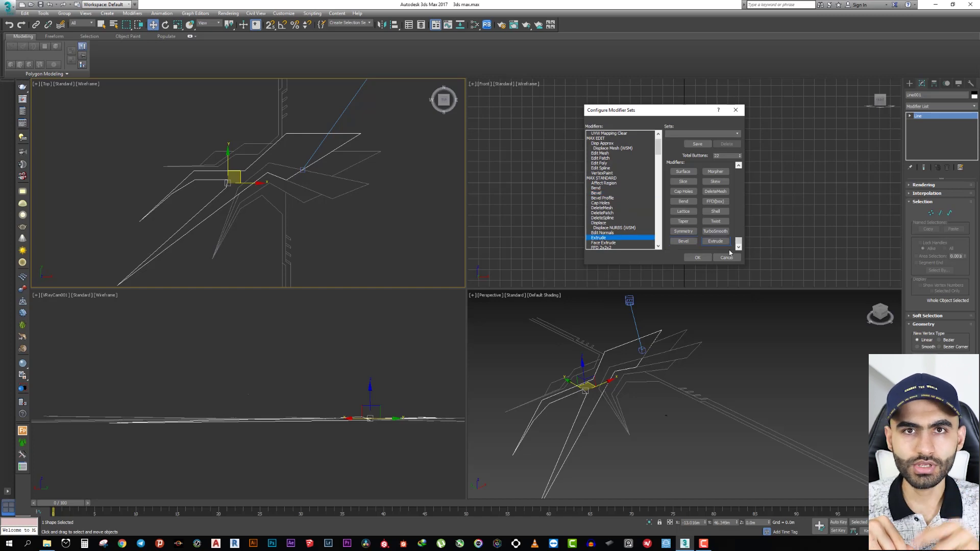
Set Total Buttons to 20, confirm, and enable Show Buttons above the modifier stack
left_click(740, 158)
left_click(740, 157)
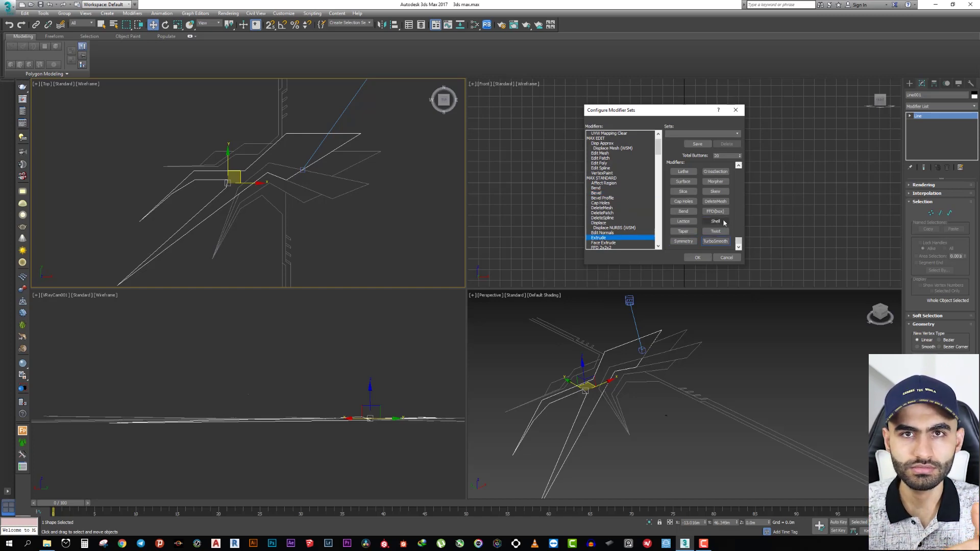
left_click_drag(739, 241, 737, 172)
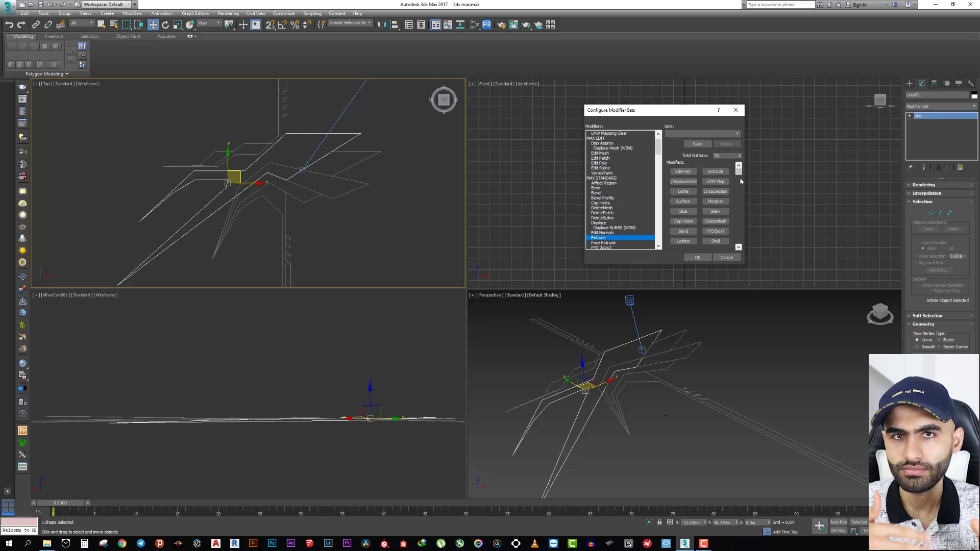
left_click(739, 247)
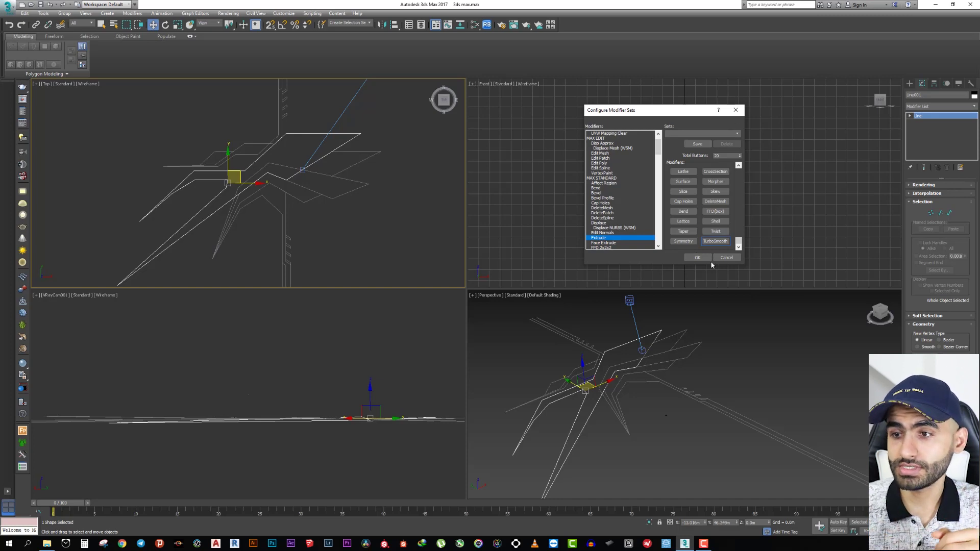
left_click(697, 258)
left_click(959, 168)
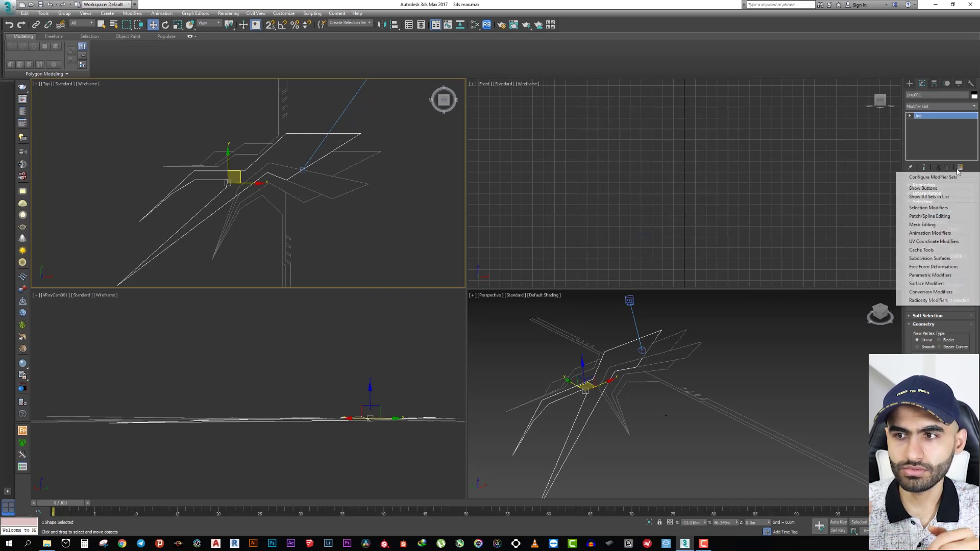
left_click(920, 189)
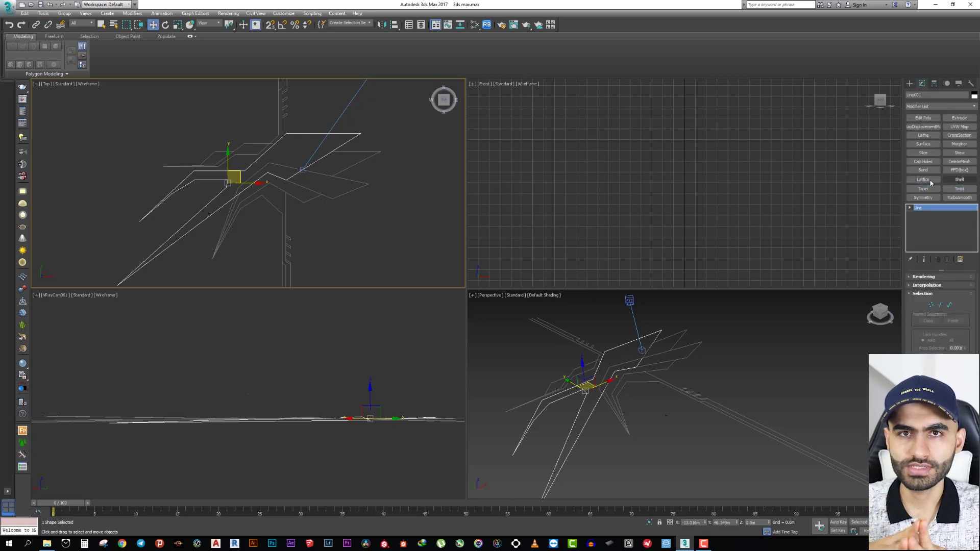
Extrude the first path line and raise the strip to Z = 10 m
left_click(417, 195)
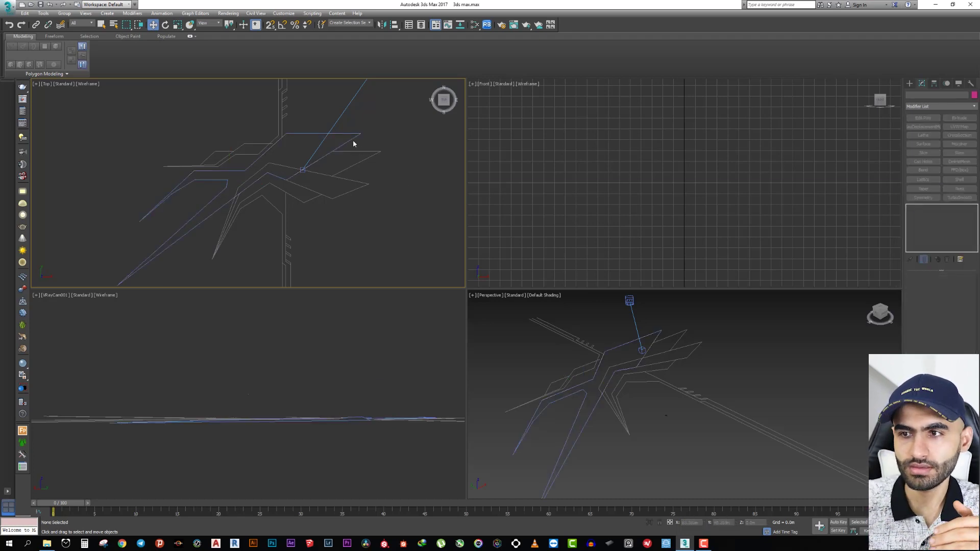
left_click(353, 139)
left_click(959, 118)
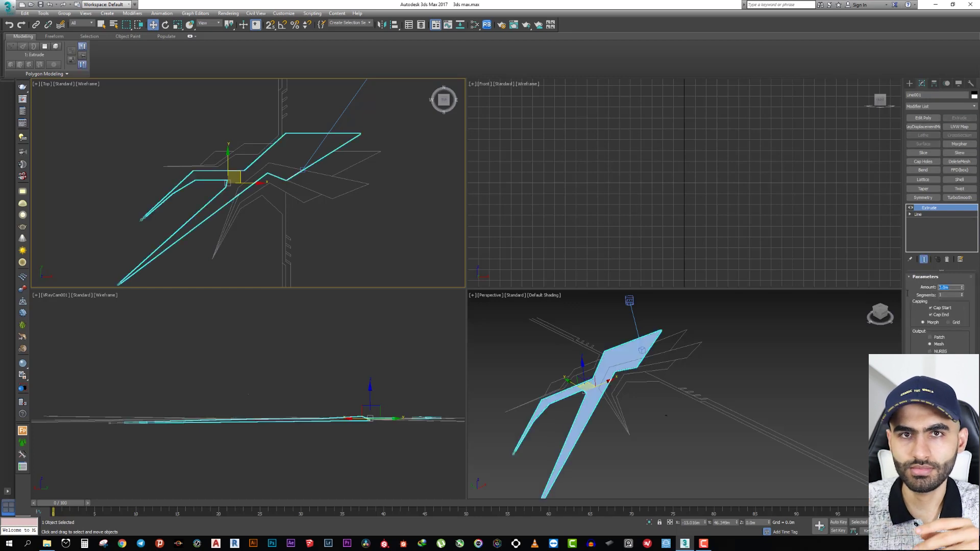
left_click(103, 297)
key("F3")
left_click(268, 157)
key("F12")
left_click(347, 173)
type("10")
key("Return")
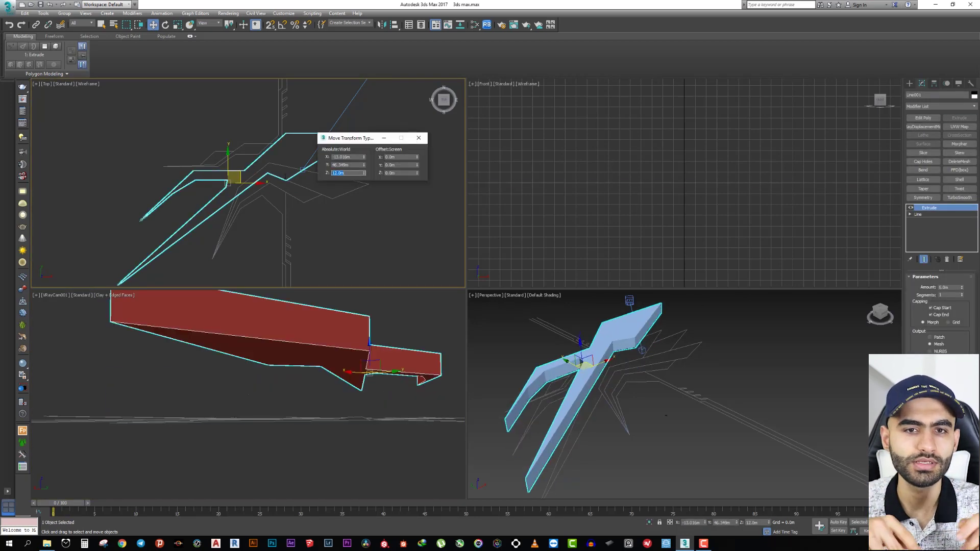
Extrude and lift the second path strip to Z = 10 m as well
left_click(290, 320)
key("shift+f")
left_click(316, 175)
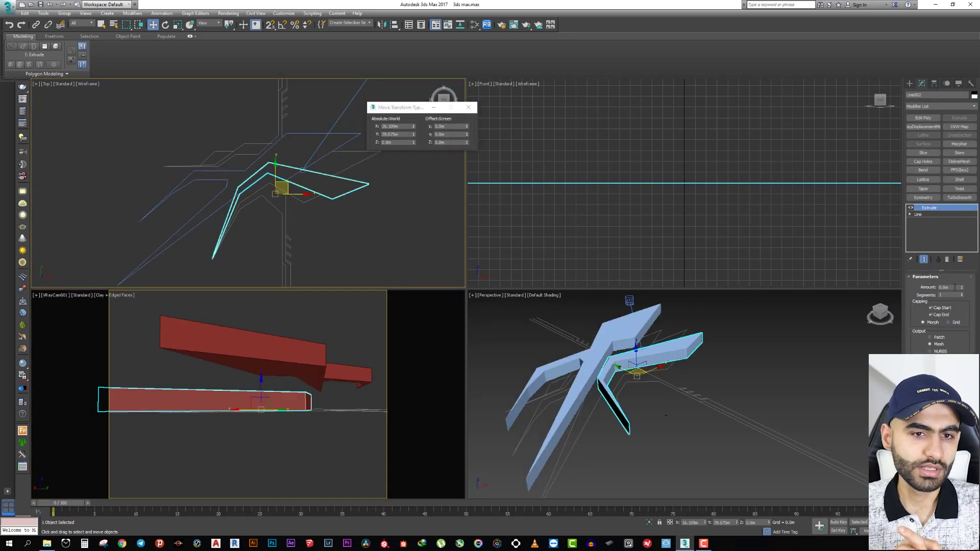
left_click(332, 220)
left_click(316, 174)
left_click(398, 143)
type("10")
key("Return")
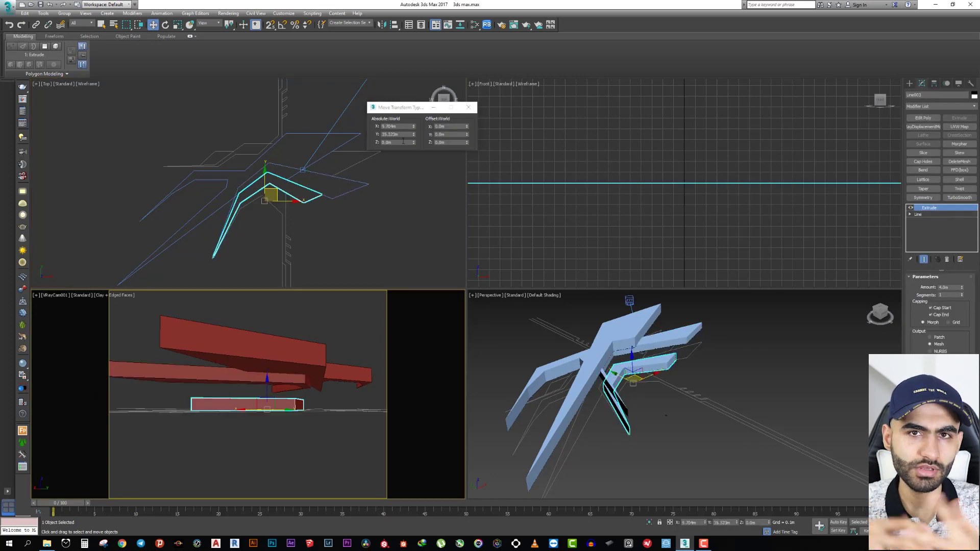
left_click(910, 84)
Draw a closed triangular Line shape in the Top view
left_click(925, 136)
middle_click_drag(288, 270, 287, 226)
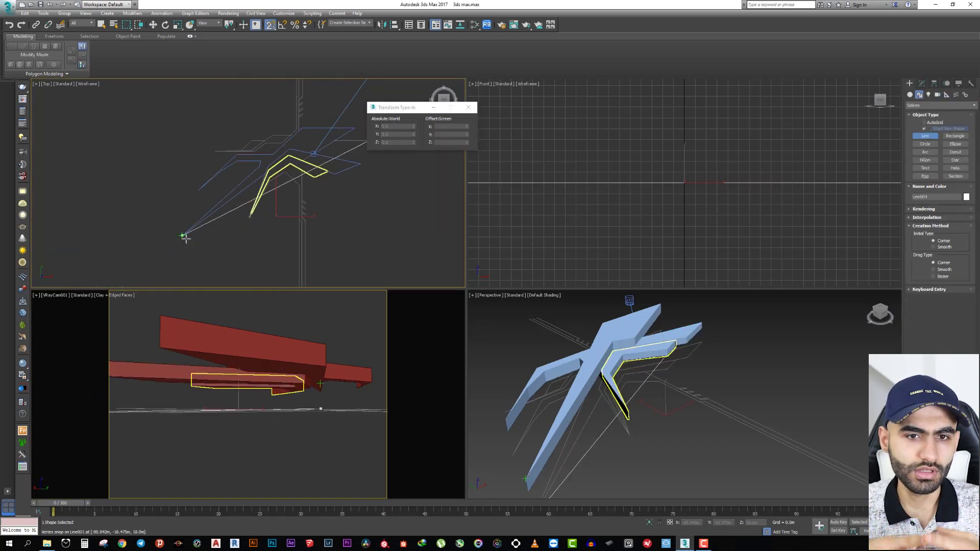
left_click(162, 218)
left_click(231, 124)
left_click(347, 124)
left_click(162, 218)
left_click(475, 291)
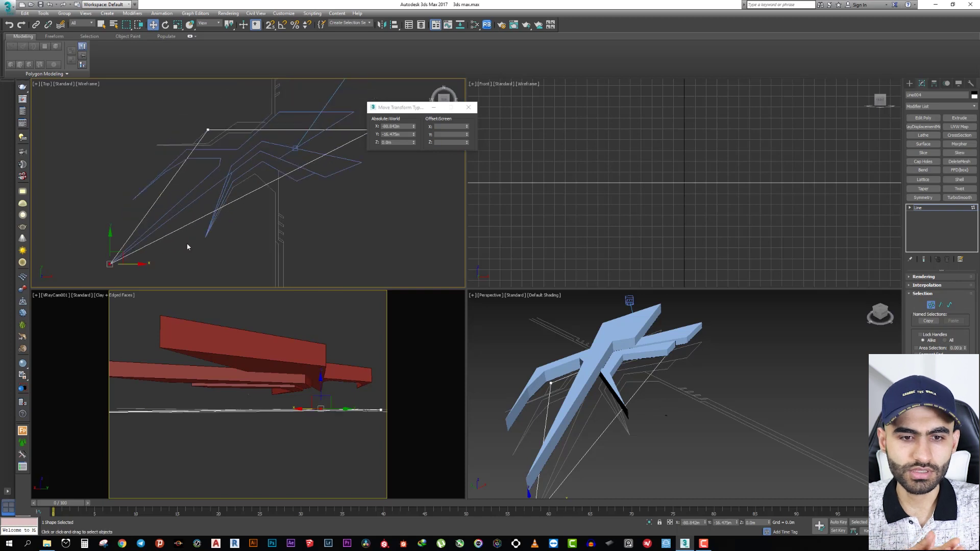
Snap the triangle onto a path vertex and extrude it into a solid
left_click_drag(174, 209, 263, 131)
scroll(236, 140, "up", 3)
scroll(236, 141, "down", 4)
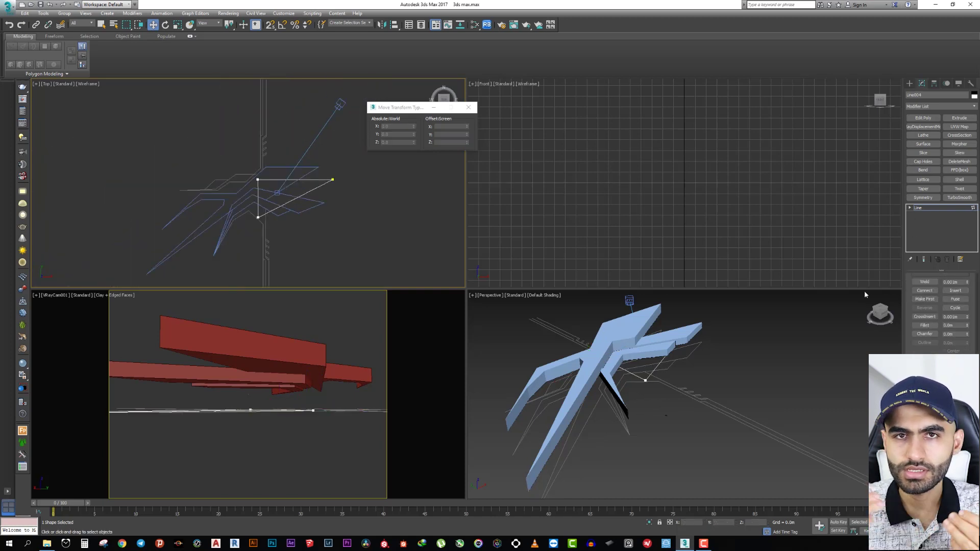
scroll(278, 225, "up", 2)
left_click(959, 118)
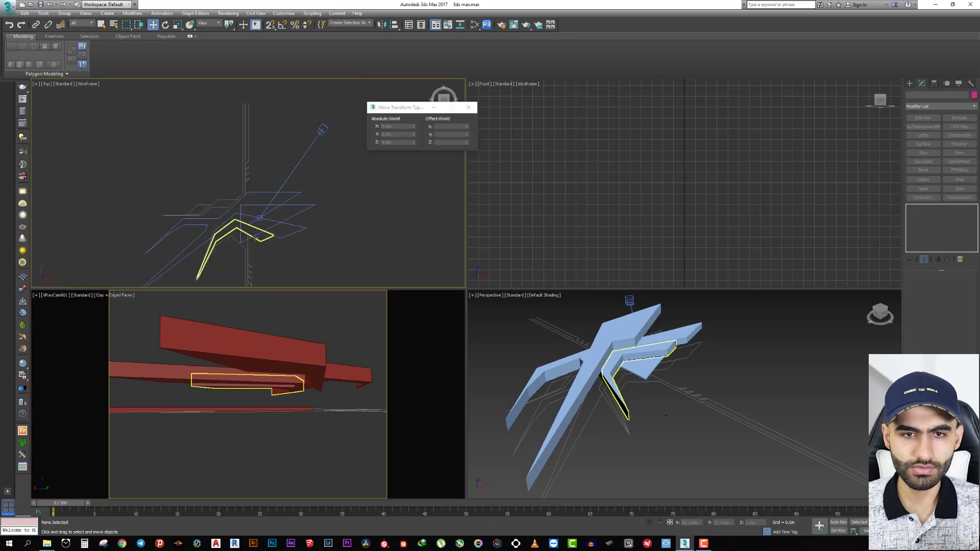
Select a band of the plane's edges to connect into a grid
scroll(237, 126, "up", 3)
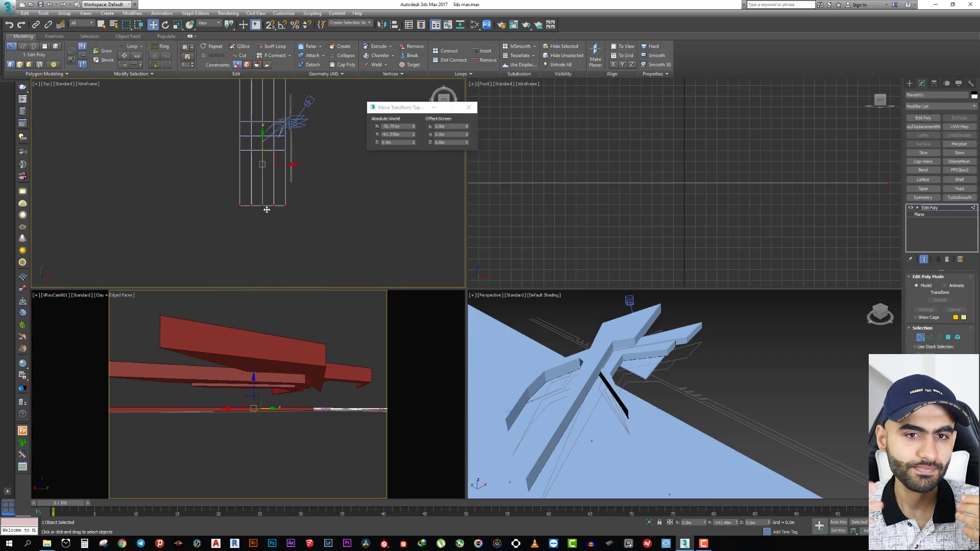
scroll(243, 171, "up", 2)
scroll(243, 171, "down", 4)
scroll(243, 171, "up", 2)
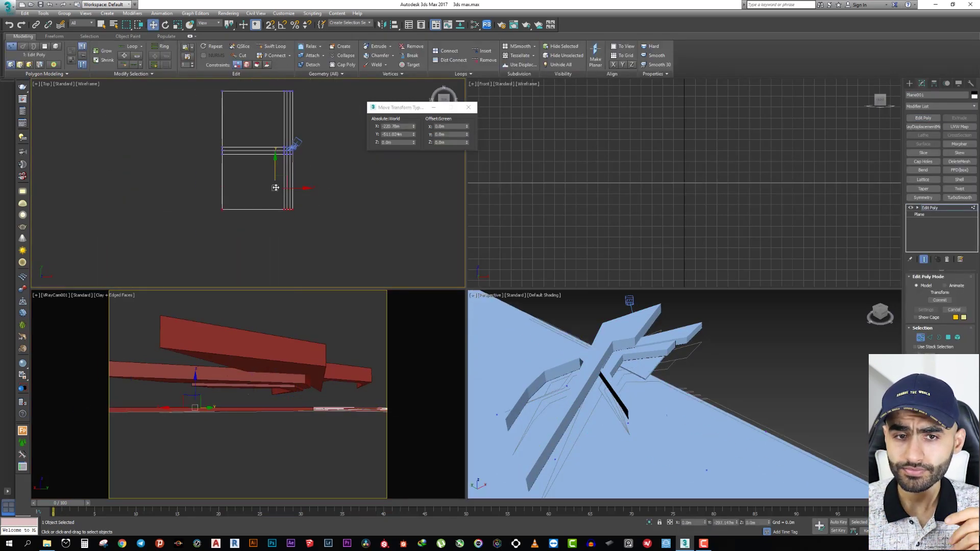
key("2")
left_click_drag(273, 258, 239, 102)
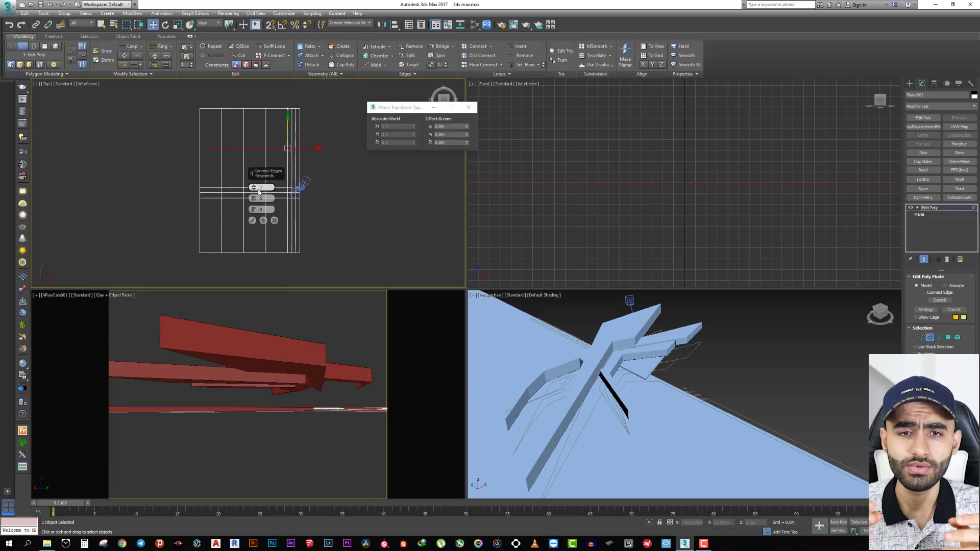
middle_click_drag(176, 222, 271, 140)
scroll(270, 141, "down", 3)
Select all the plane's polygons and lift them to Z = 8 m
key("4")
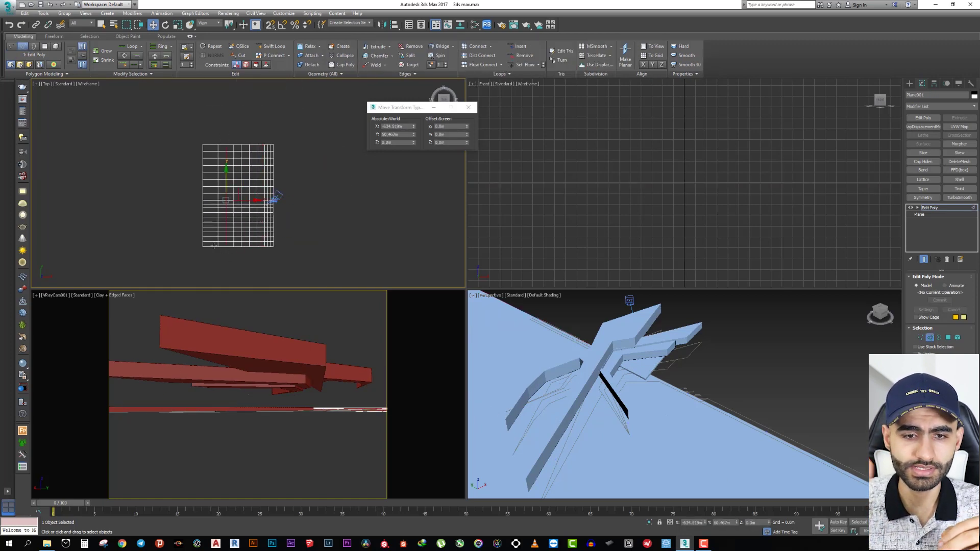
scroll(286, 204, "up", 3)
key("ctrl+a")
double_click(398, 142)
type("8")
key("Return")
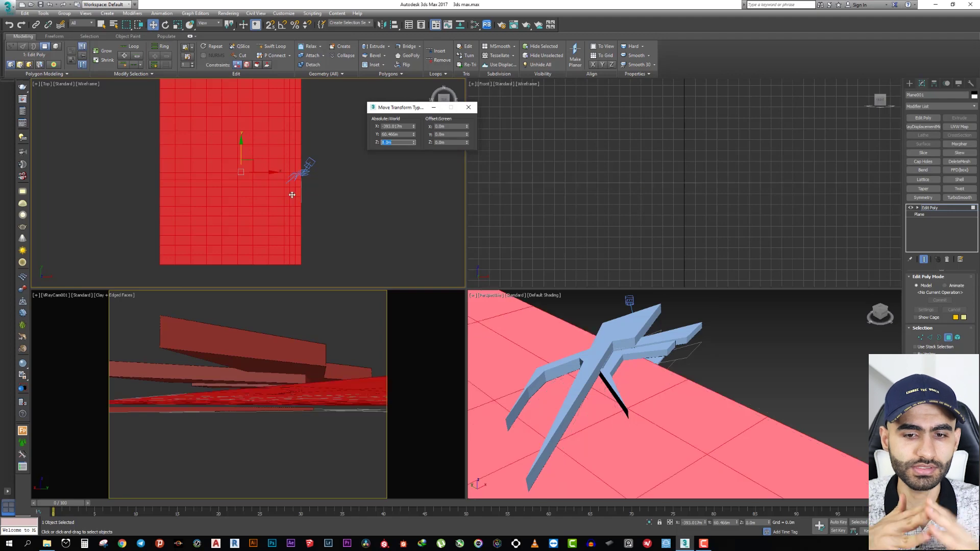
middle_click_drag(664, 388, 587, 332, "alt")
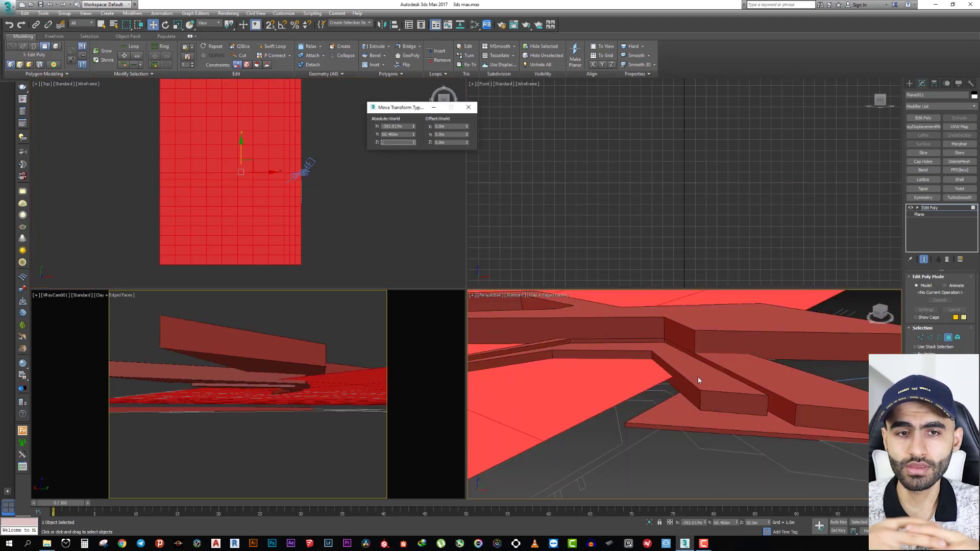
left_click(468, 107)
Select a corner vertex of the plane and move it to reshape the terrain
key("1")
scroll(308, 264, "up", 3)
left_click(300, 261)
scroll(309, 256, "up", 2)
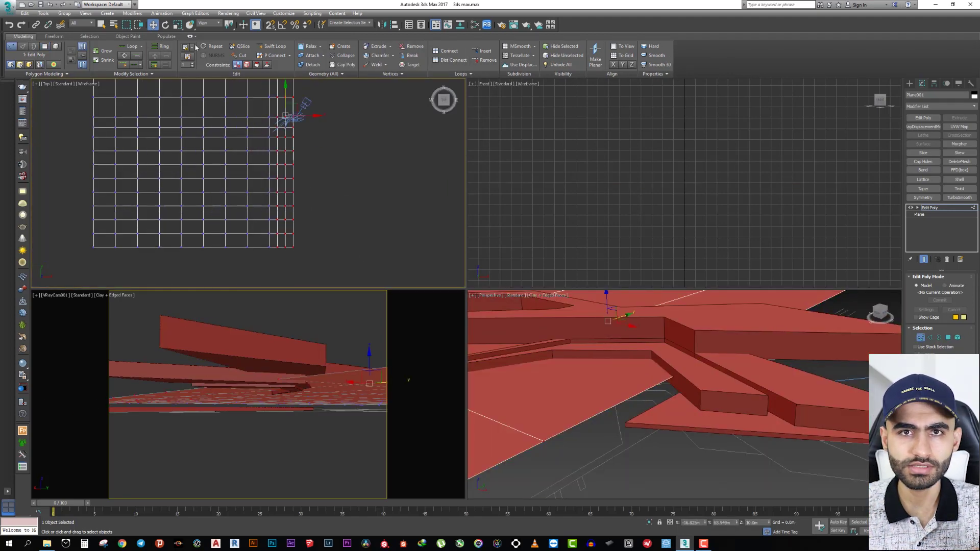
key("F12")
scroll(320, 205, "up", 2)
right_click(413, 141)
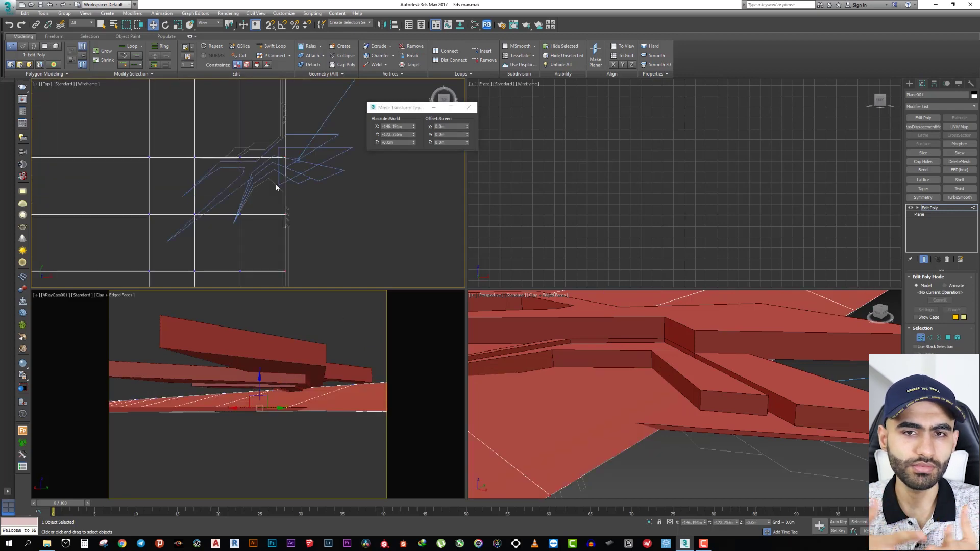
scroll(275, 186, "up", 2)
key("2")
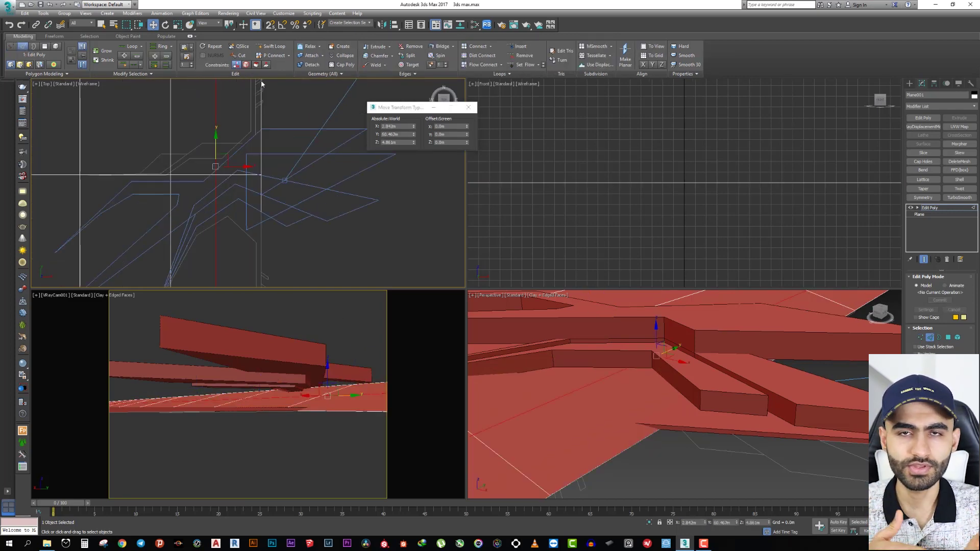
left_click_drag(248, 166, 264, 166)
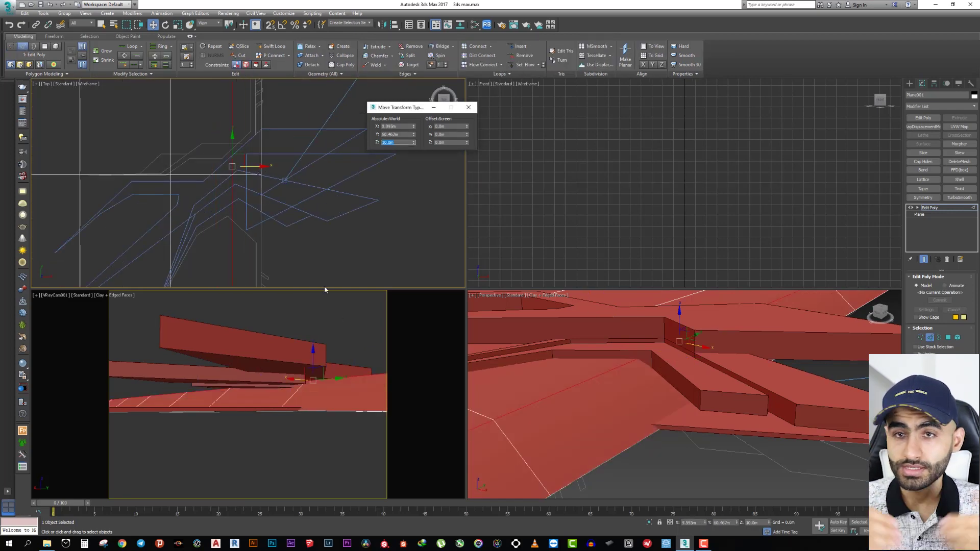
left_click(303, 122)
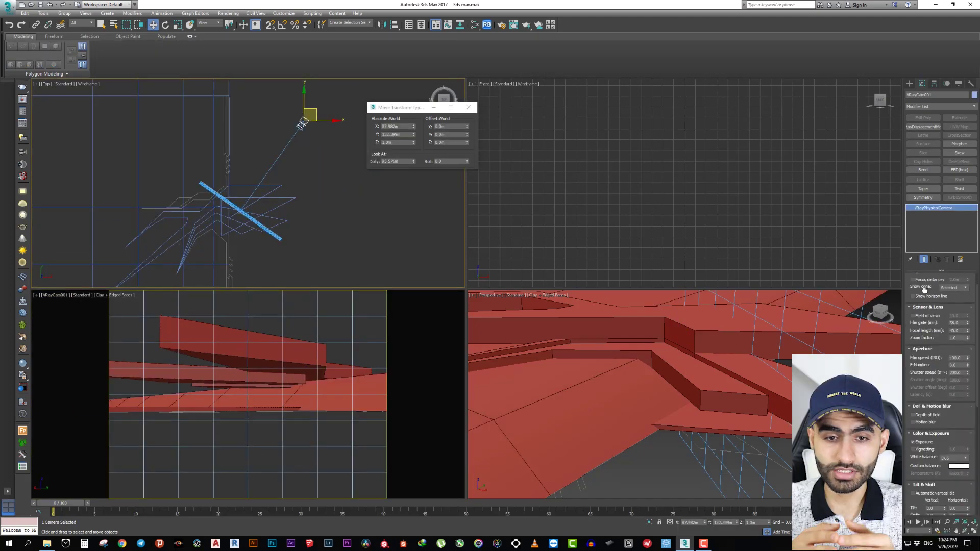
Try 24, 50 and 200 mm focal lengths on the VRay camera
scroll(924, 300, "down", 2)
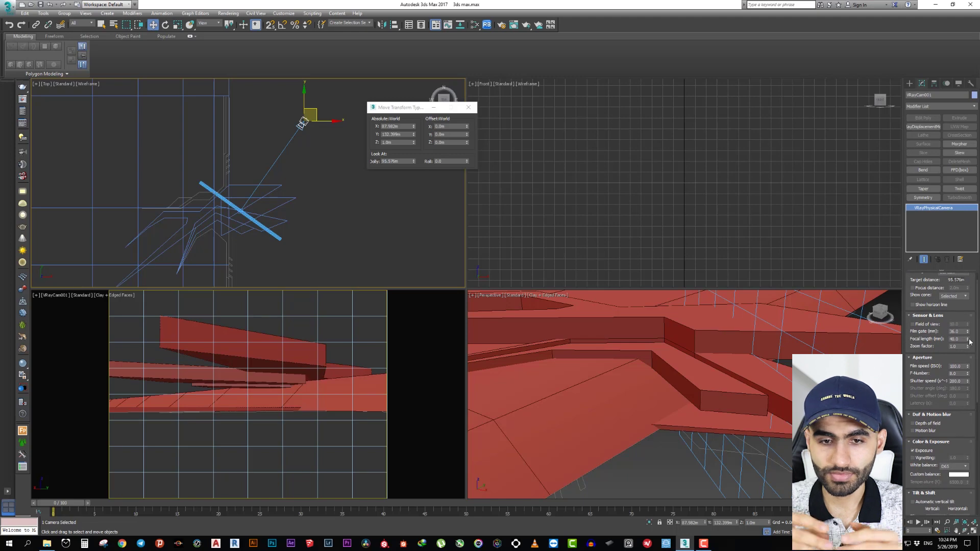
left_click_drag(967, 339, 974, 359)
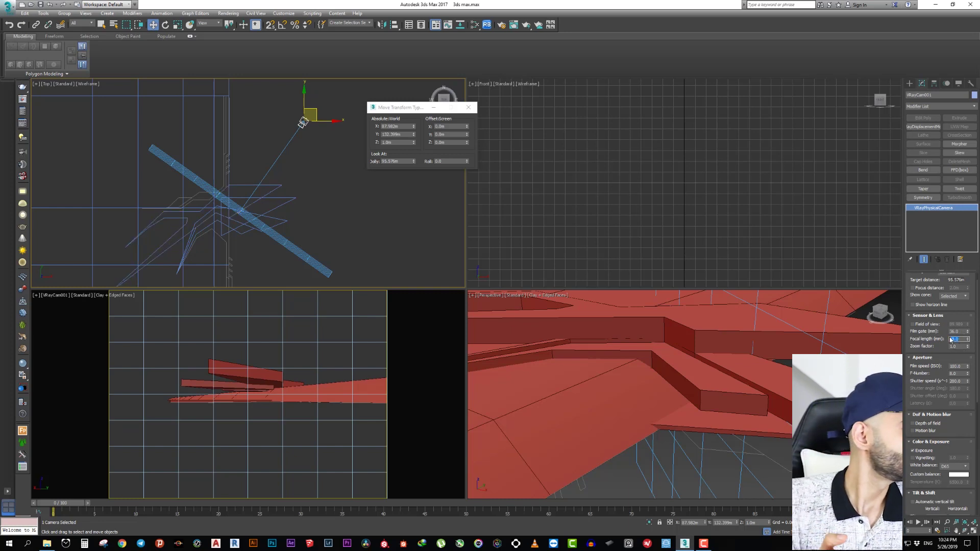
type("24")
key("Return")
type("50")
key("Return")
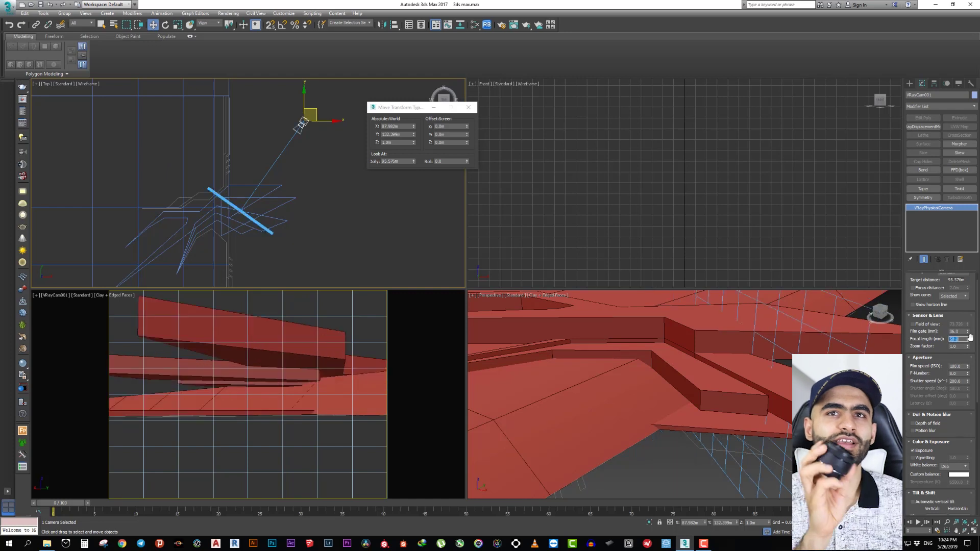
type("00")
key("Return")
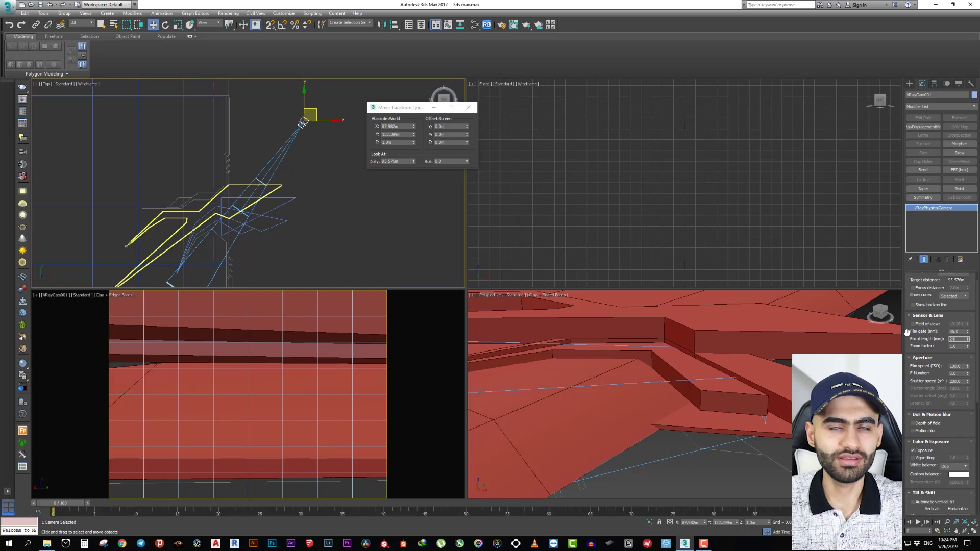
Go back through 24 and 10 mm, settle on 18 mm, and nudge the camera
key("Return")
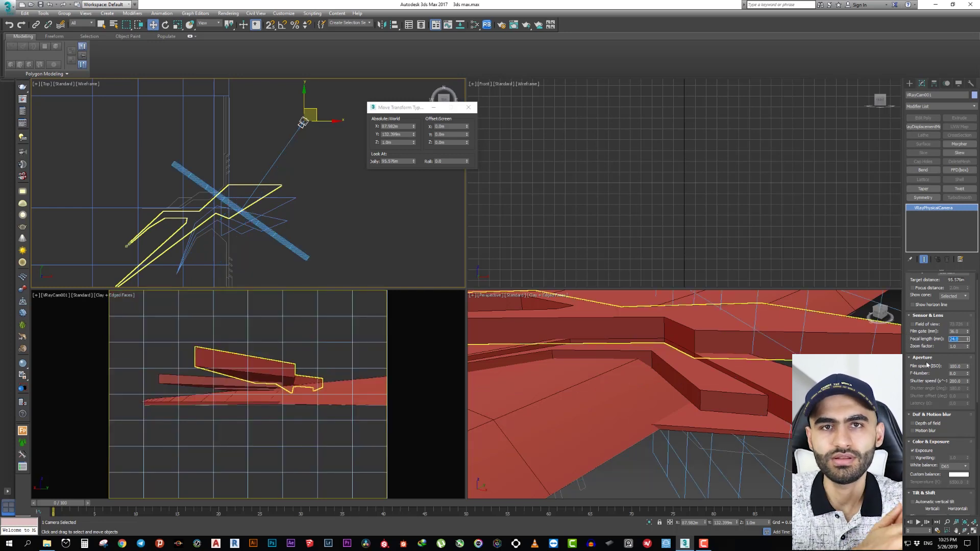
key("Return")
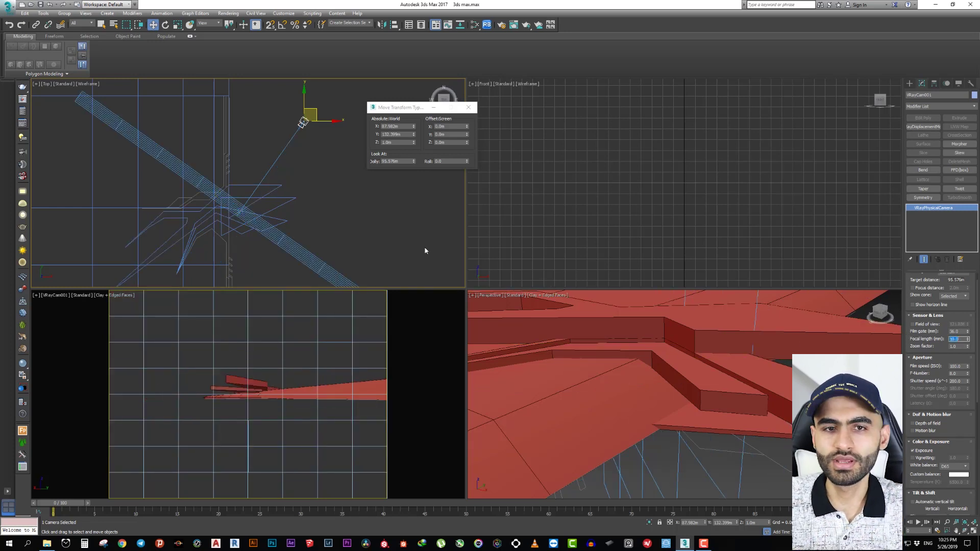
key("Return")
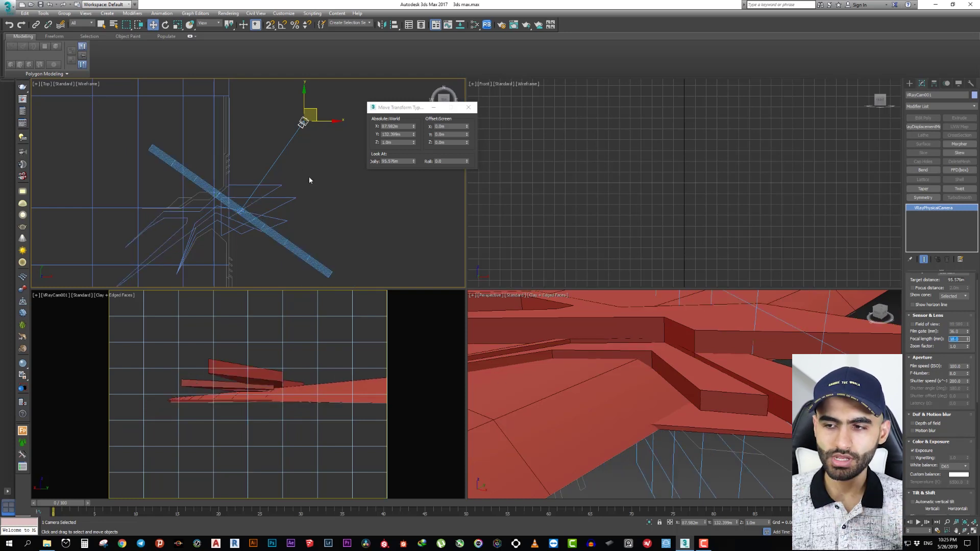
mouse_move(311, 119)
left_mouse_down()
mouse_move(305, 100)
mouse_move(314, 147)
left_mouse_up()
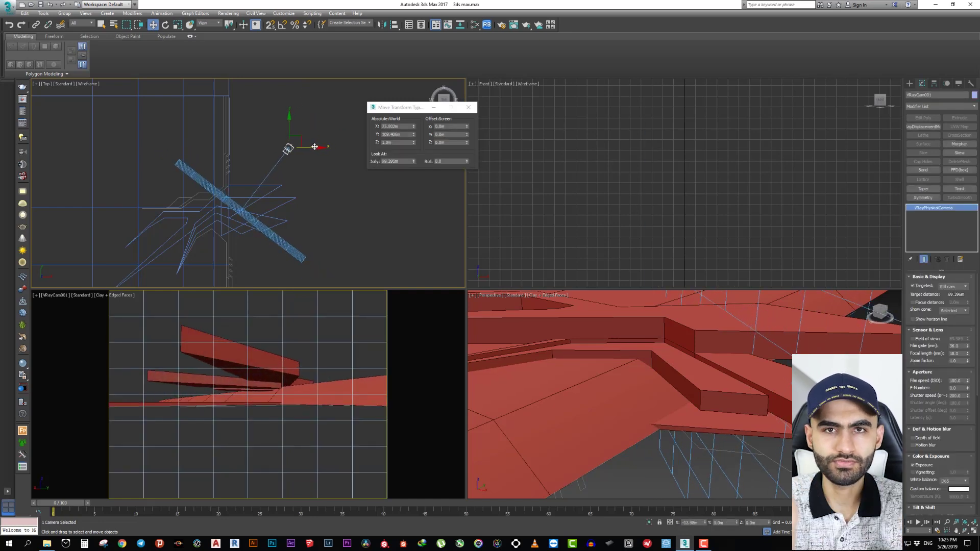
Shift the camera target along X, then enable Automatic vertical tilt on the camera
left_click(61, 295)
left_click(105, 452)
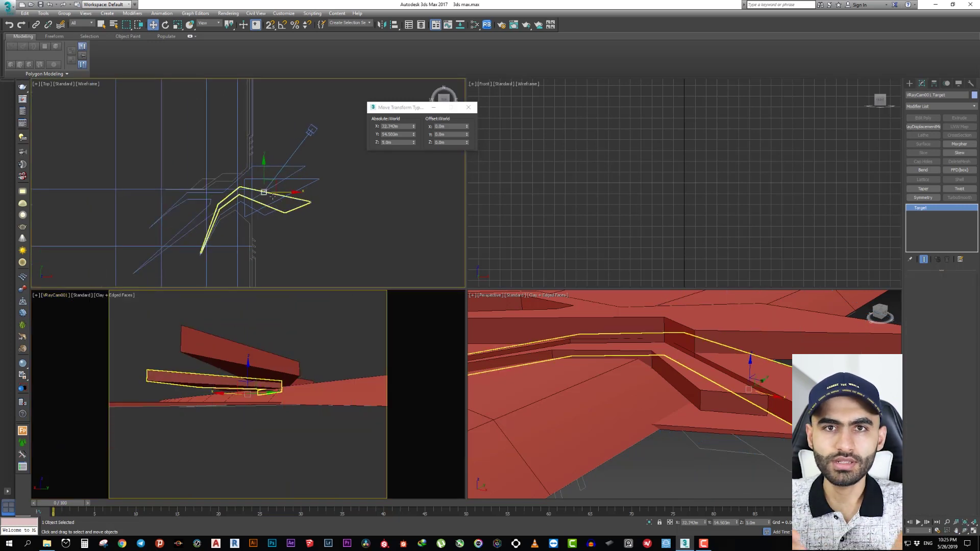
left_click_drag(273, 196, 313, 202)
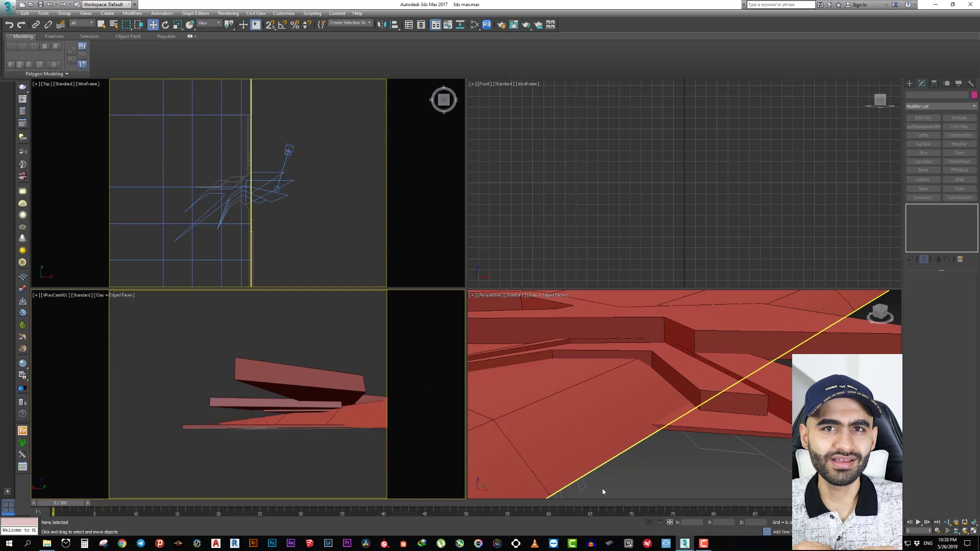
left_click(46, 297)
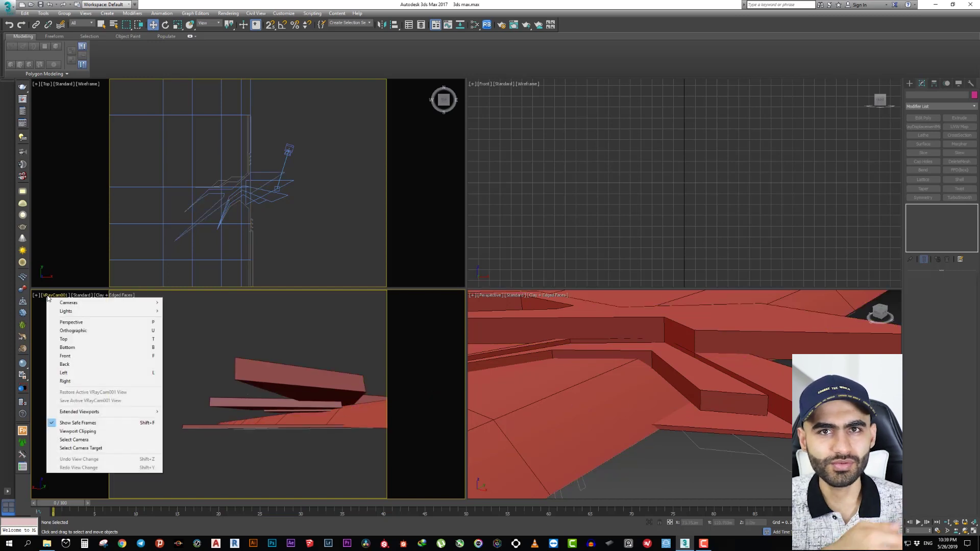
left_click(74, 440)
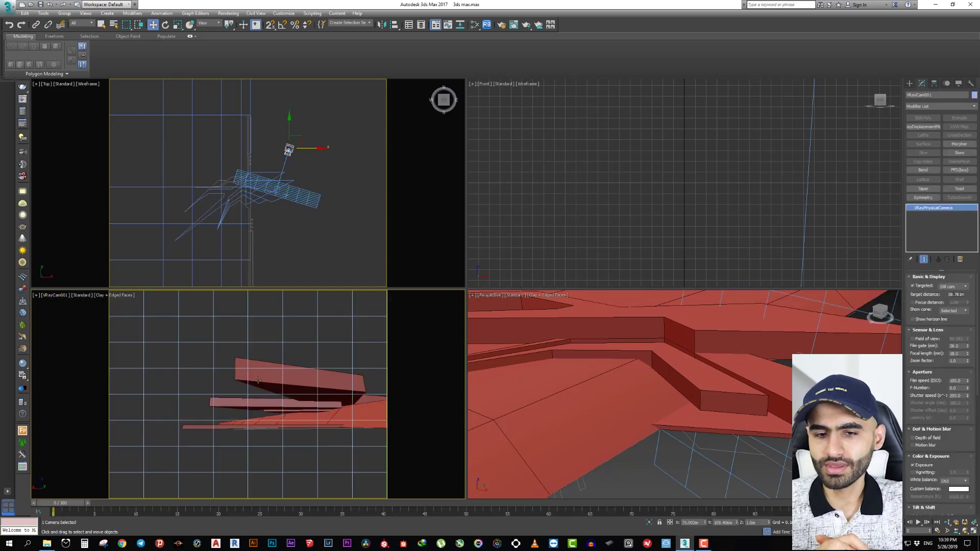
scroll(944, 358, "down", 3)
scroll(947, 342, "down", 3)
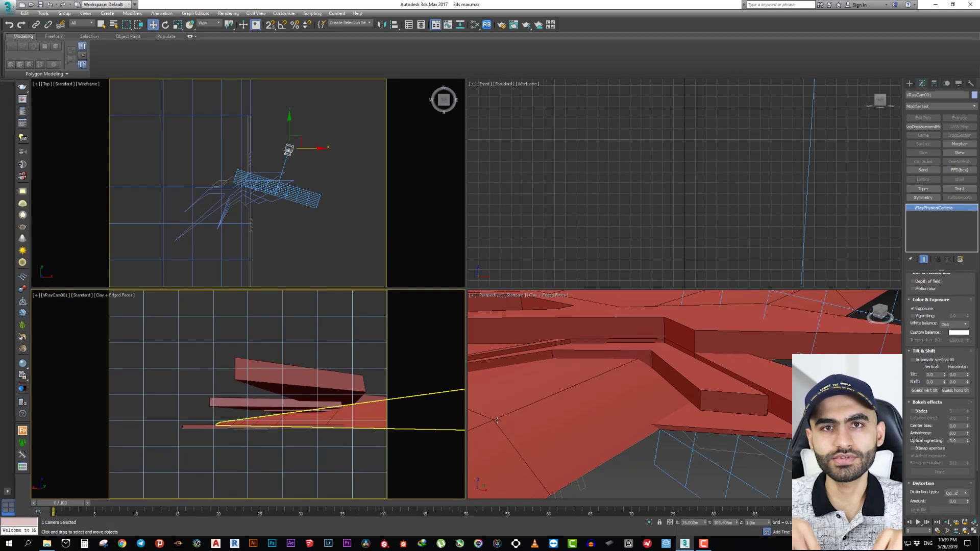
left_click(913, 360)
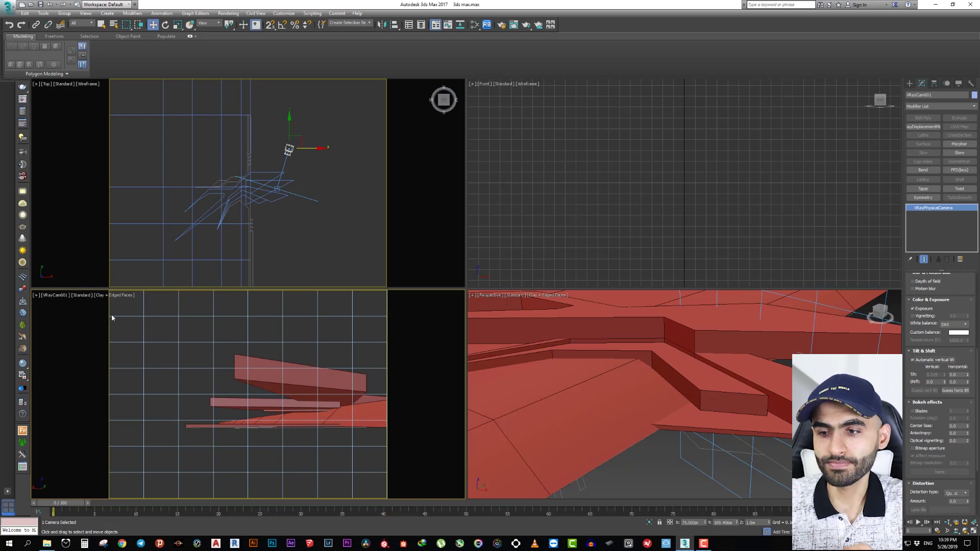
Re-aim the camera target toward the slabs and open the project folder with imagecomphelper.ms
right_click(63, 299)
left_click(110, 449)
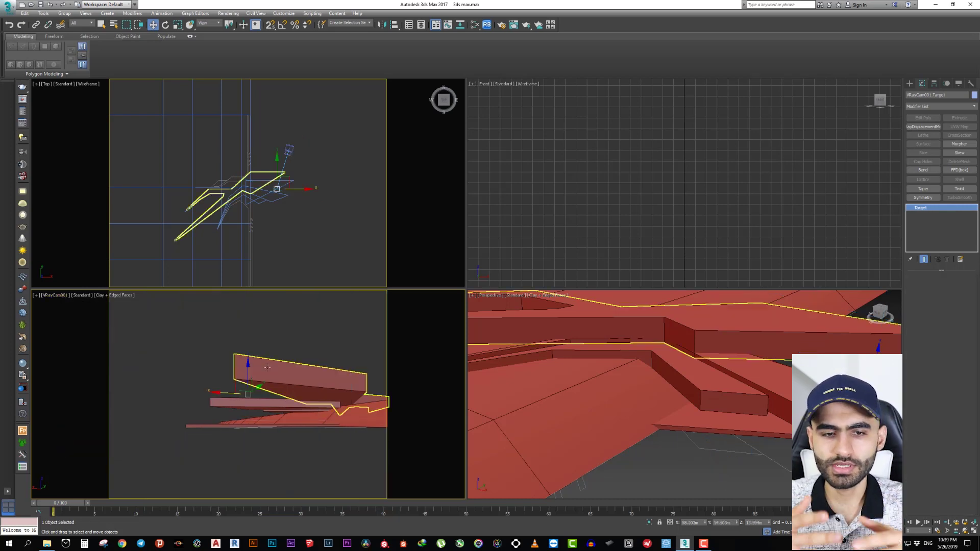
left_click_drag(267, 367, 187, 388)
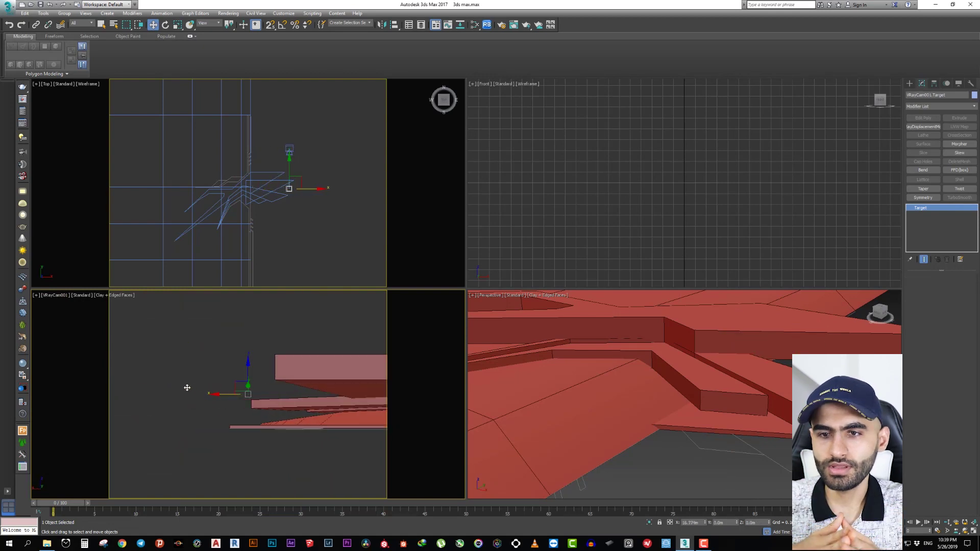
left_click_drag(186, 388, 236, 391)
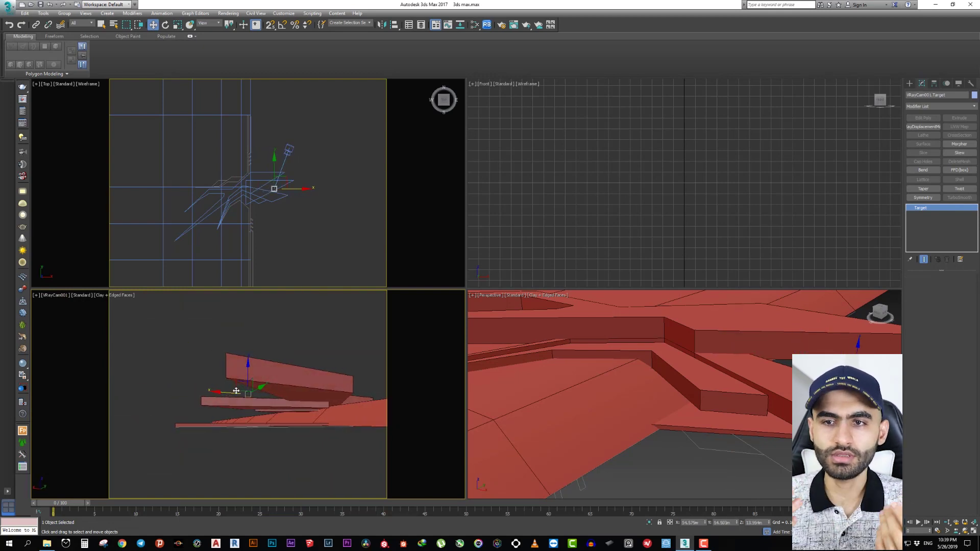
left_click(274, 471)
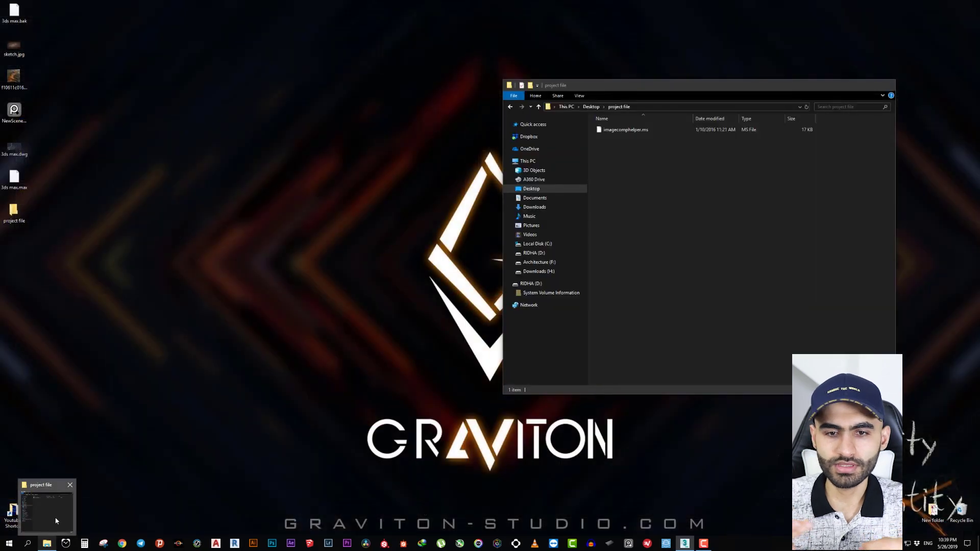
mouse_move(47, 544)
left_click(43, 500)
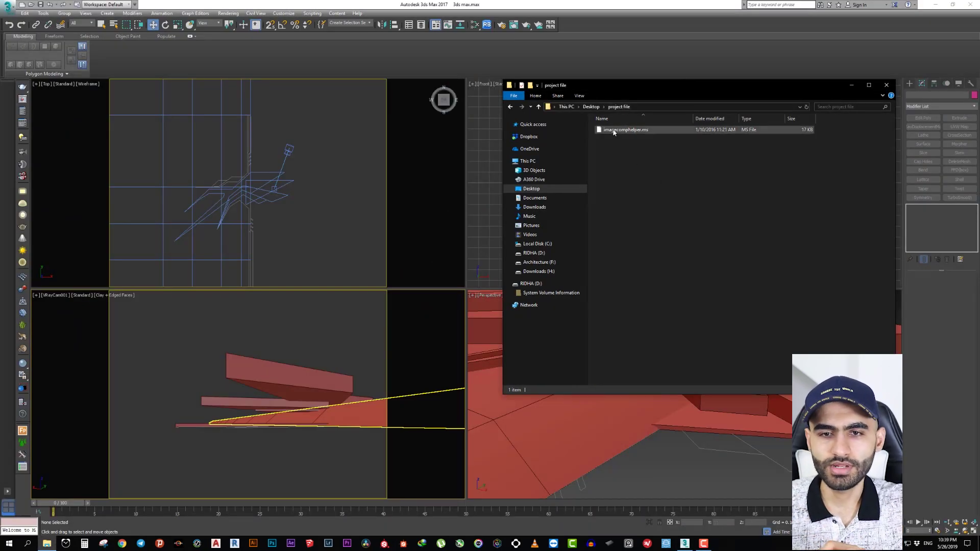
Drag imagecomphelper.ms into the viewport and toggle the Rule of Thirds overlay back on
left_click_drag(617, 132, 344, 340)
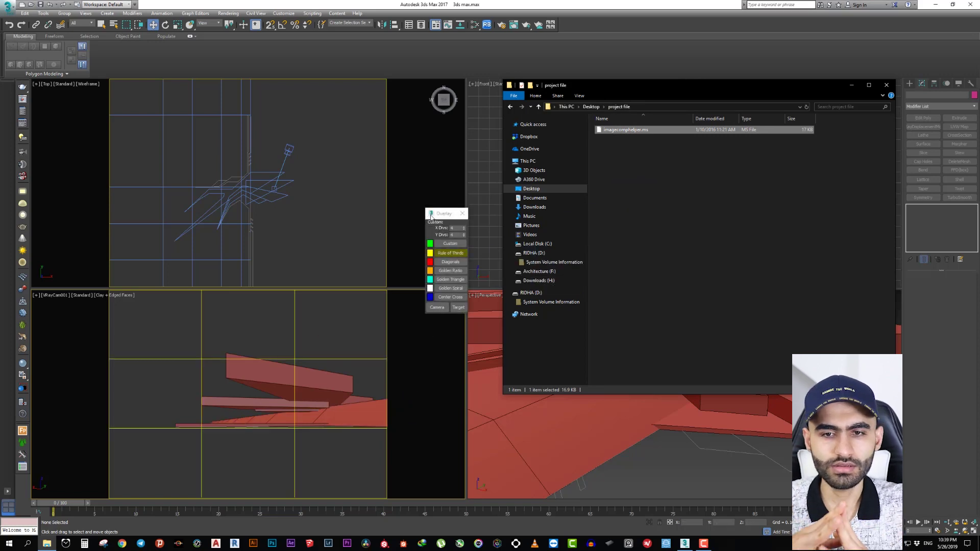
left_click(432, 217)
left_click(443, 255)
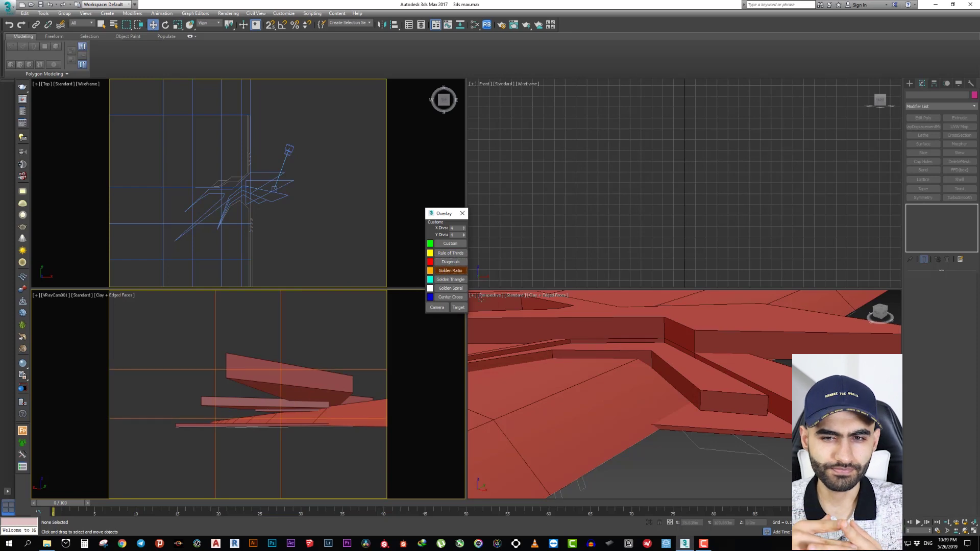
left_click(445, 255)
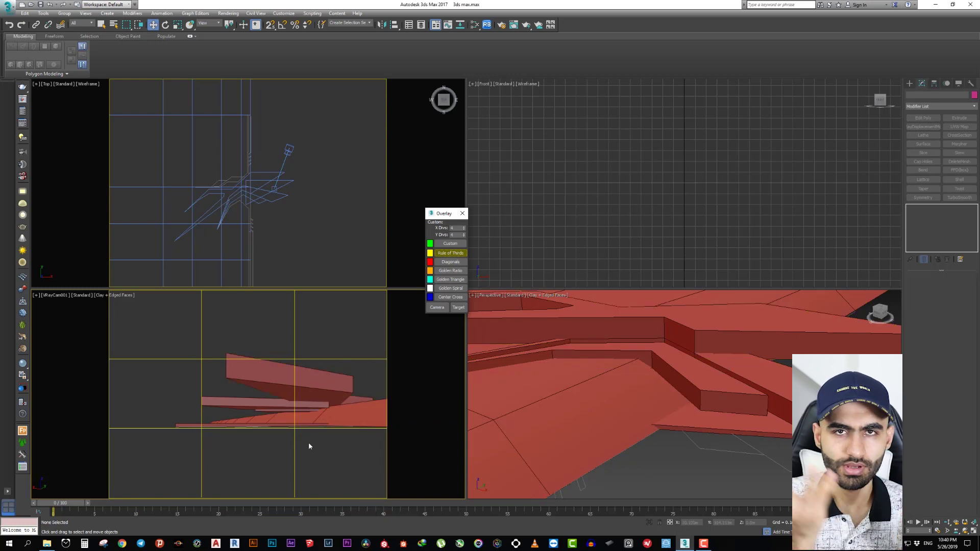
Nudge VRayCam001 slightly in the Top view
left_click(300, 197)
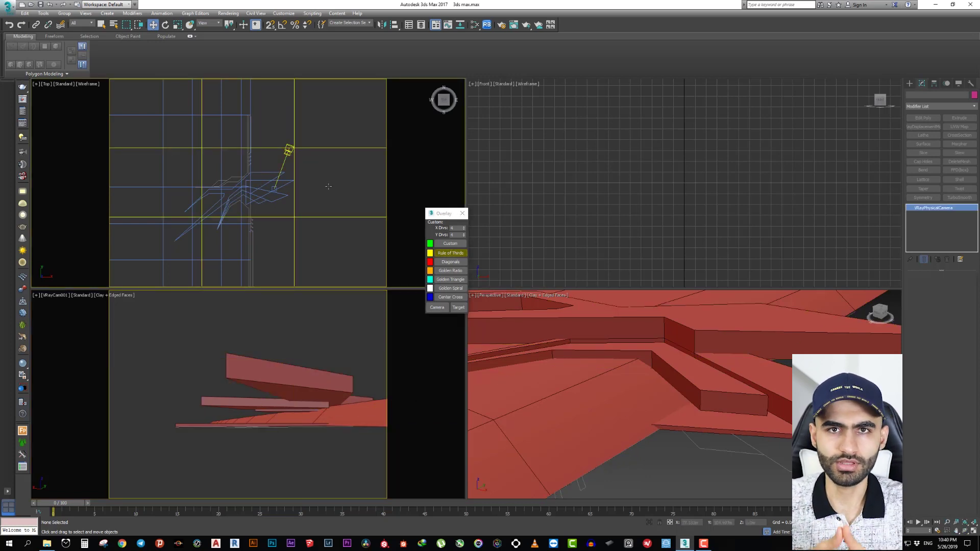
left_click(292, 148)
left_click_drag(295, 147, 305, 130)
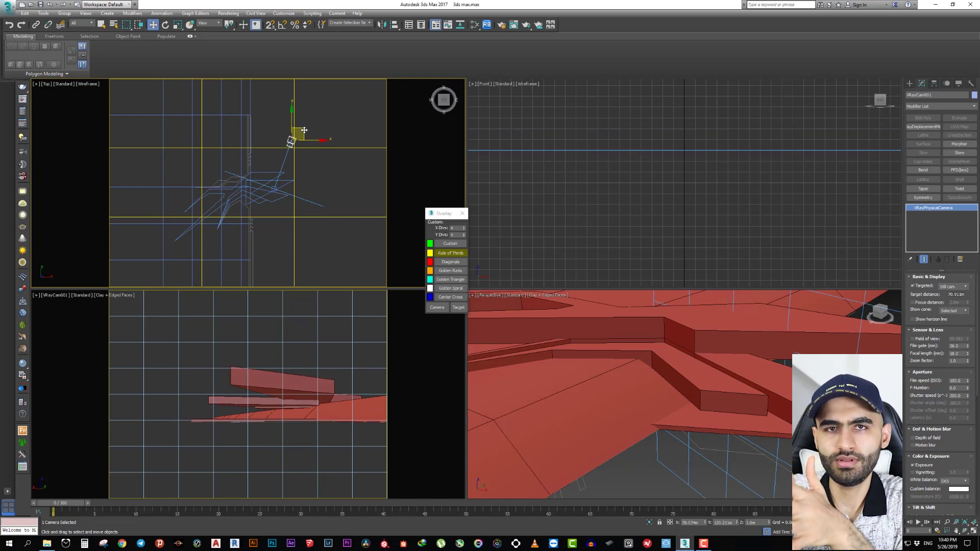
Select the camera target from the camera viewport menu and shift it along X to reframe
left_click(295, 335)
left_click(56, 295)
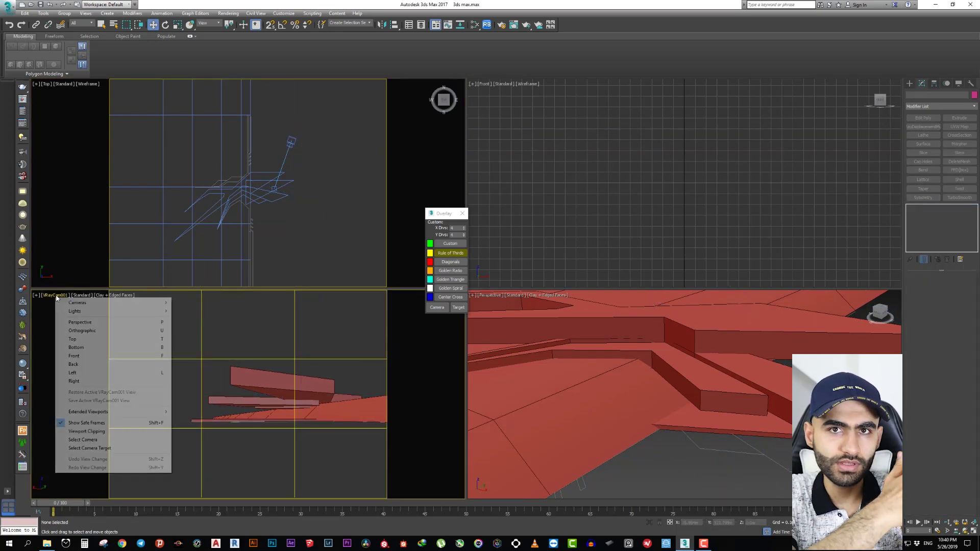
left_click(115, 449)
mouse_move(240, 392)
left_mouse_down()
mouse_move(226, 391)
mouse_move(247, 363)
left_mouse_up()
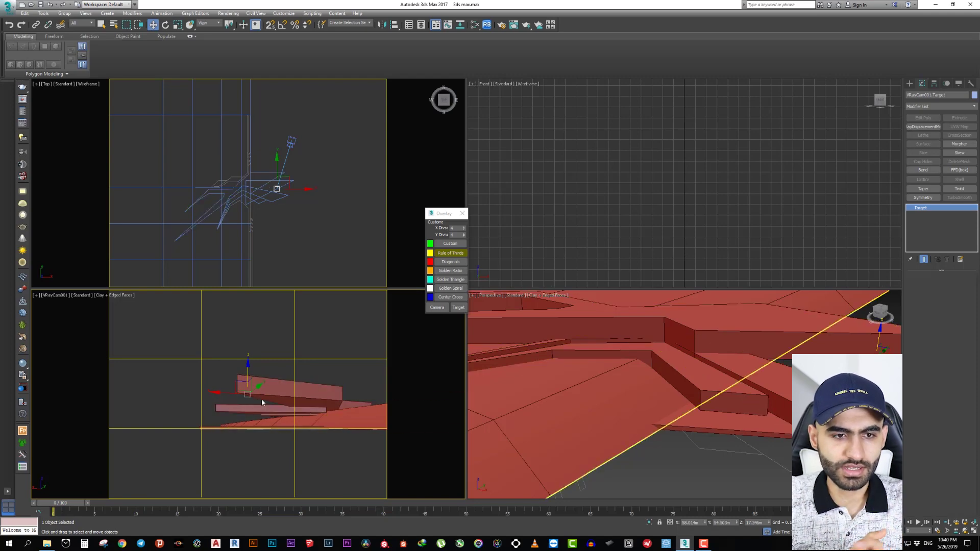
left_click_drag(227, 393, 231, 390)
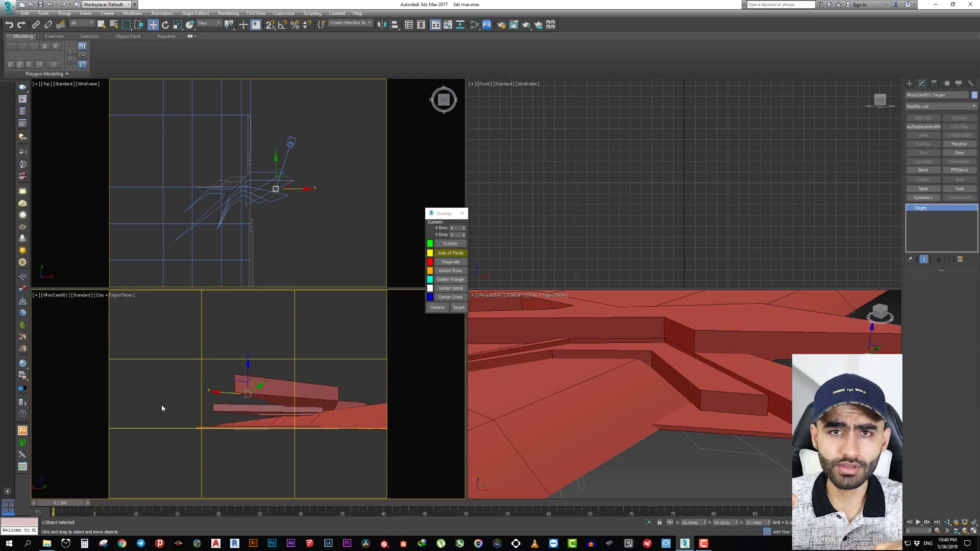
left_click(301, 329)
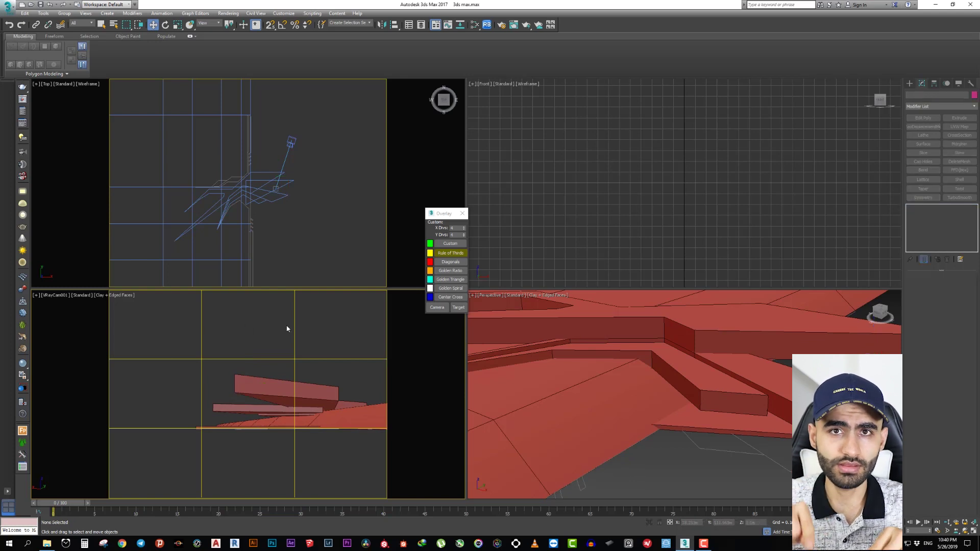
Turn off the rule-of-thirds grid and close the composition overlay
left_click(452, 253)
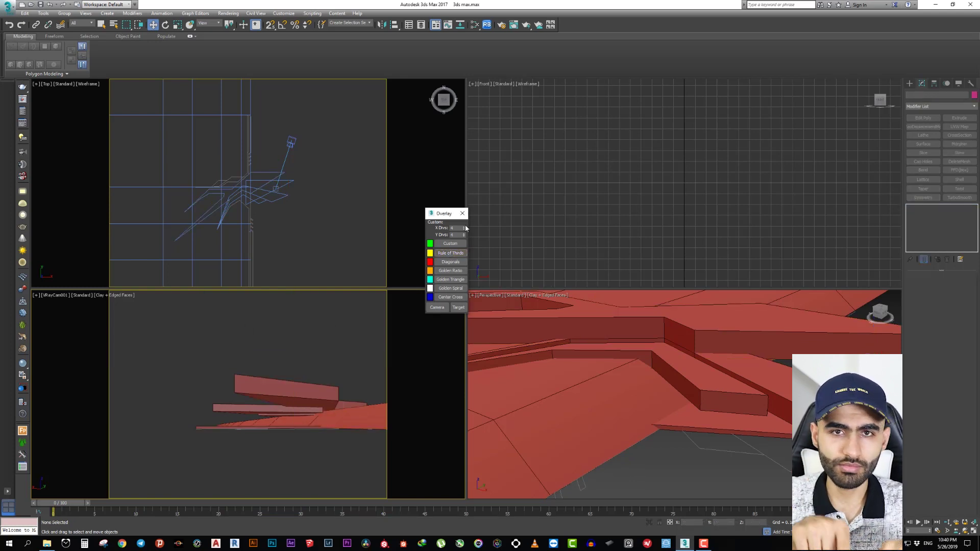
left_click(462, 213)
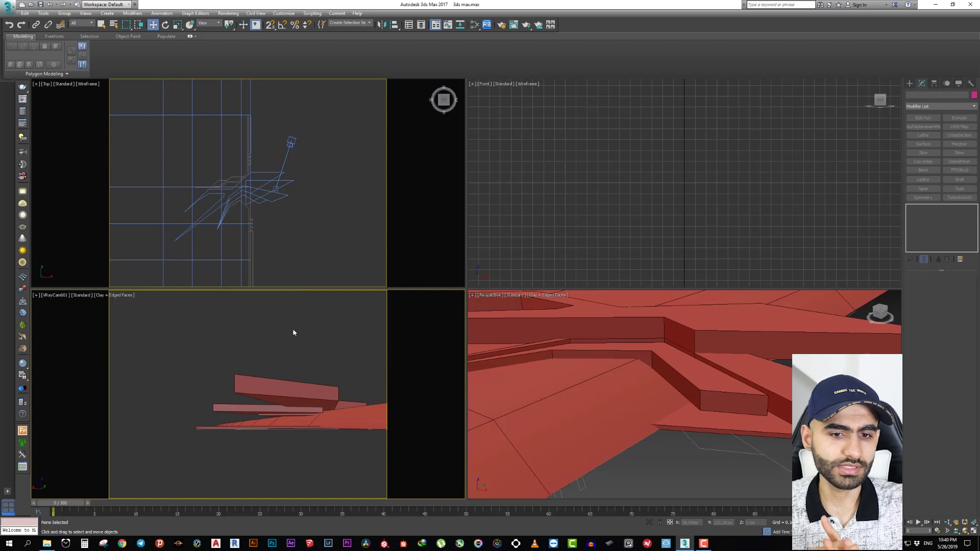
right_click(321, 143)
Shade the Top view, select the path strip object, and maximize the perspective view
key("F3")
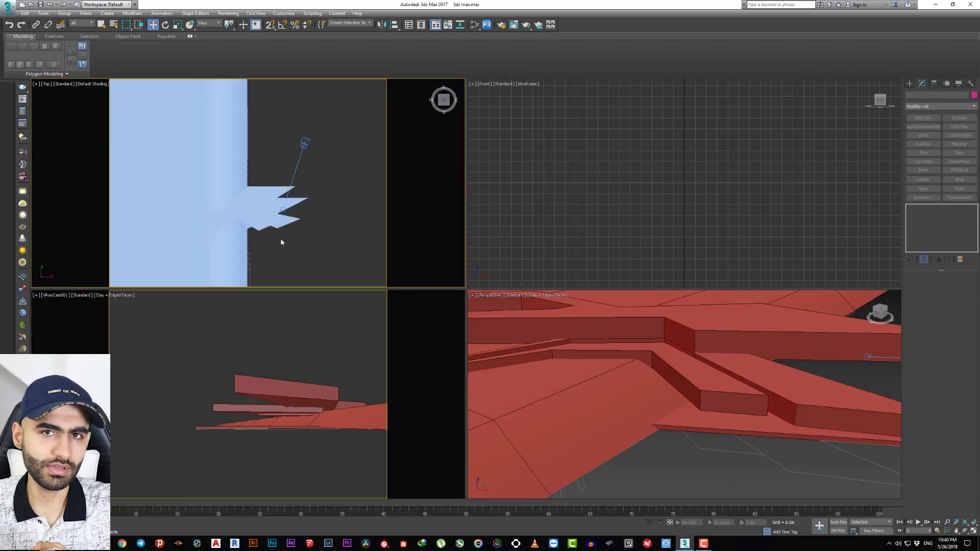
scroll(281, 238, "up", 3)
scroll(288, 214, "down", 3)
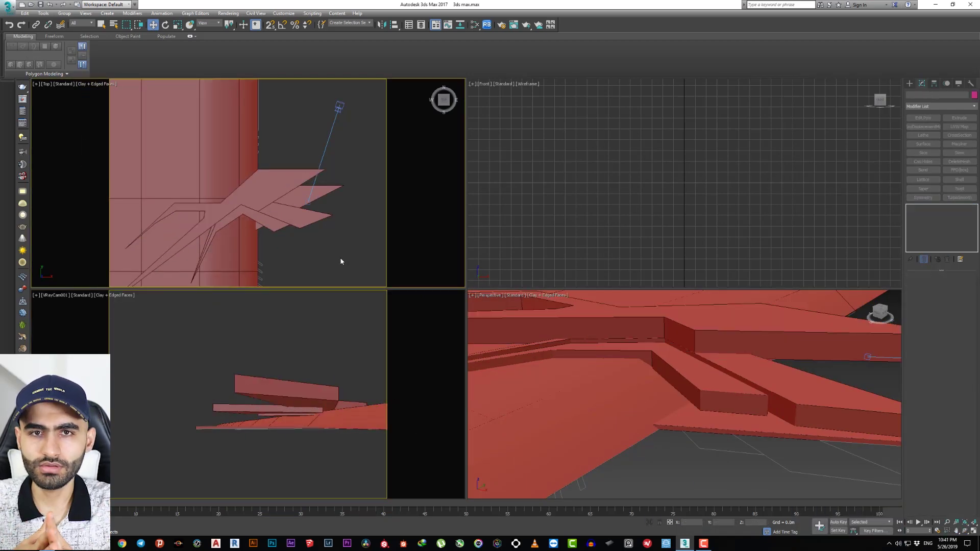
left_click(307, 204)
left_click(643, 337)
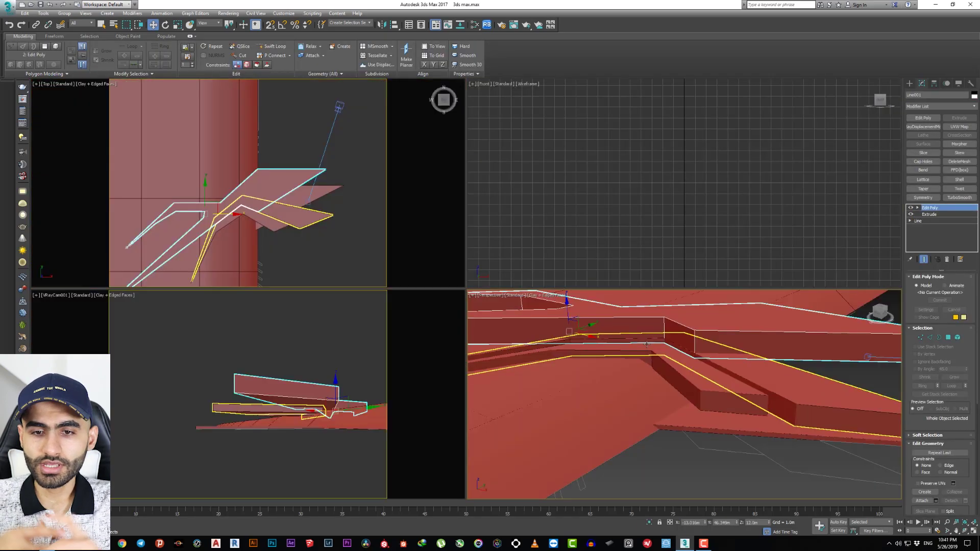
key("alt+w")
scroll(643, 326, "up", 3)
Select edges along the strip wall and Connect them to add vertical divisions
key("2")
left_click(554, 329)
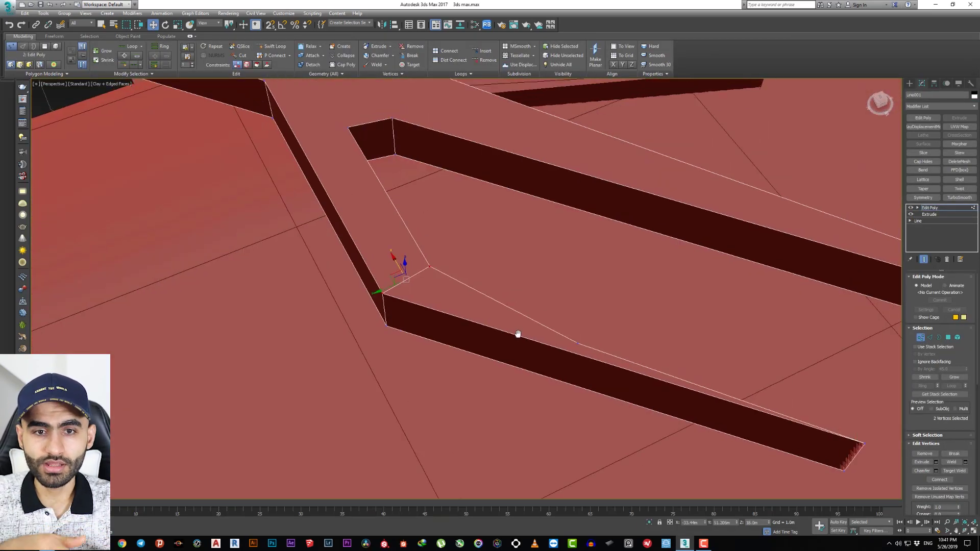
mouse_move(491, 305)
middle_mouse_down("alt")
mouse_move(565, 380)
mouse_move(207, 69)
middle_mouse_up("alt")
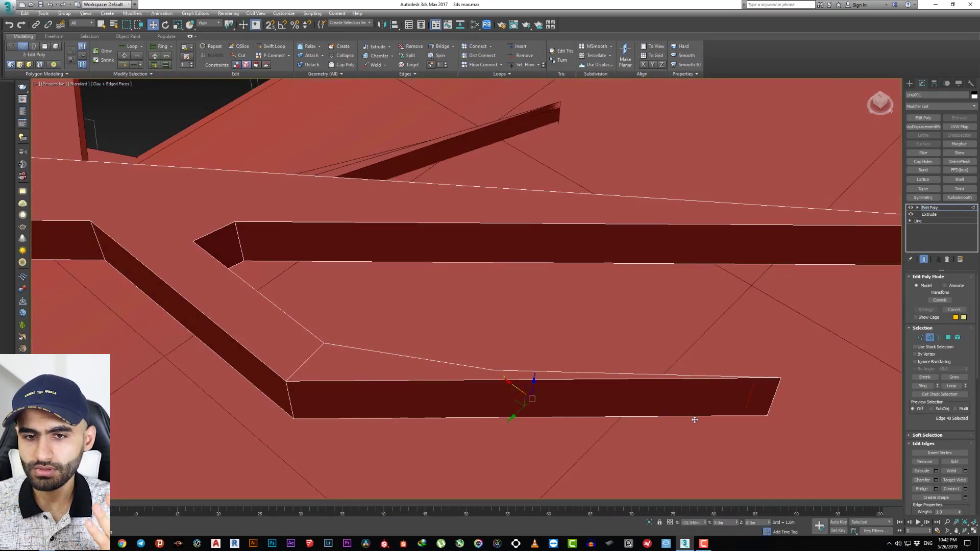
left_click(363, 353)
mouse_move(363, 353)
middle_mouse_down("alt")
mouse_move(351, 367)
mouse_move(334, 301)
mouse_move(402, 309)
mouse_move(372, 275)
mouse_move(580, 332)
mouse_move(791, 355)
middle_mouse_up("alt")
key("F3")
key("F3")
key("1")
key("2")
left_click(445, 357)
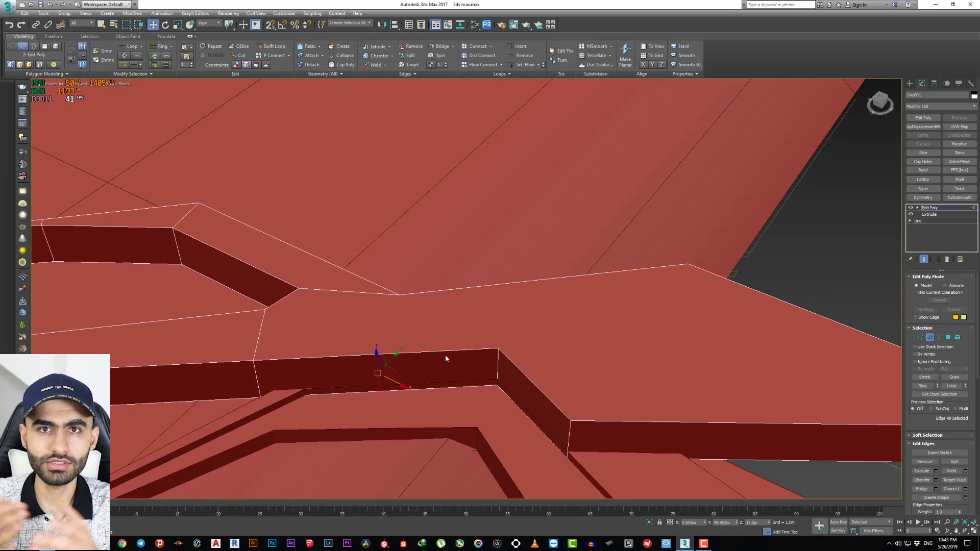
key("ctrl+shift+e")
Inspect the new strip-wall vertices and return to the four-view layout
key("1")
left_click(294, 357)
middle_click_drag(402, 295, 321, 384, "alt")
key("2")
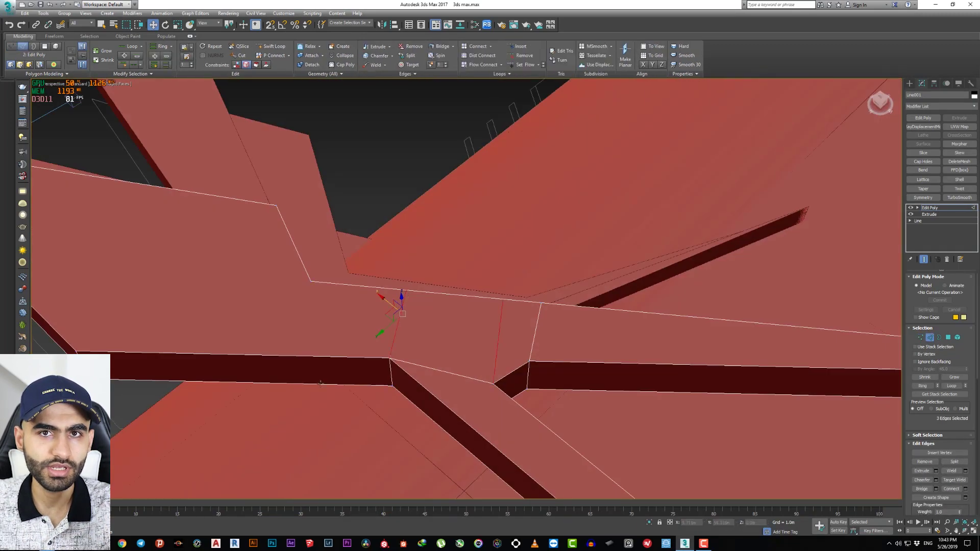
key("1")
mouse_move(258, 370)
middle_mouse_down("alt")
mouse_move(366, 285)
mouse_move(513, 339)
middle_mouse_up("alt")
key("alt+w")
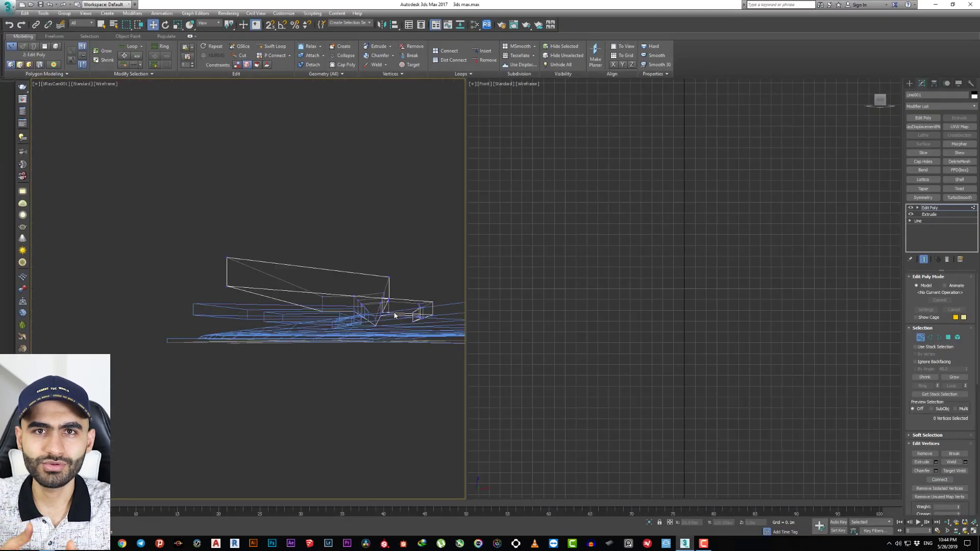
Select the raised block's front face and add an Edit Poly modifier to the strips
key("F3")
key("p")
middle_click_drag(586, 157, 635, 216, "alt")
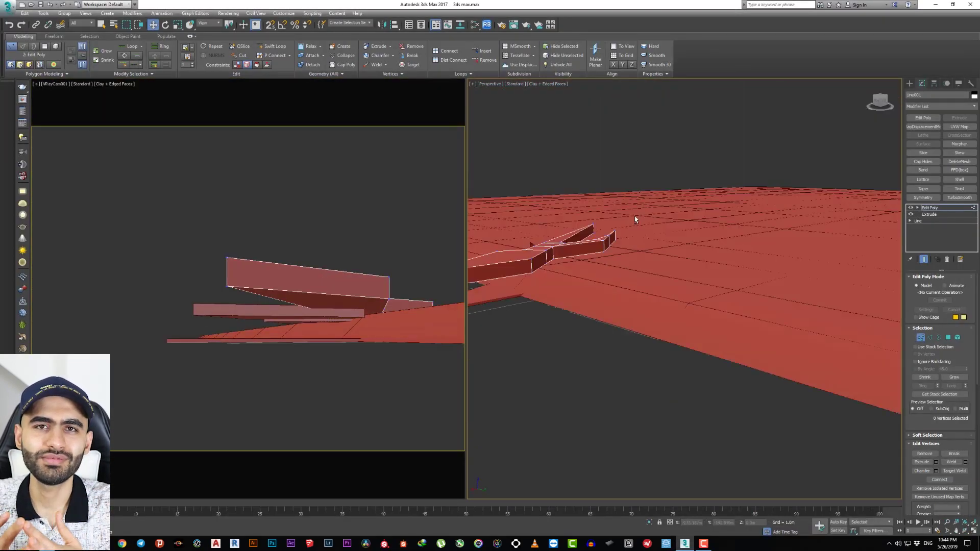
key("4")
left_click(691, 279)
middle_click_drag(691, 279, 613, 245, "alt")
left_click(923, 117)
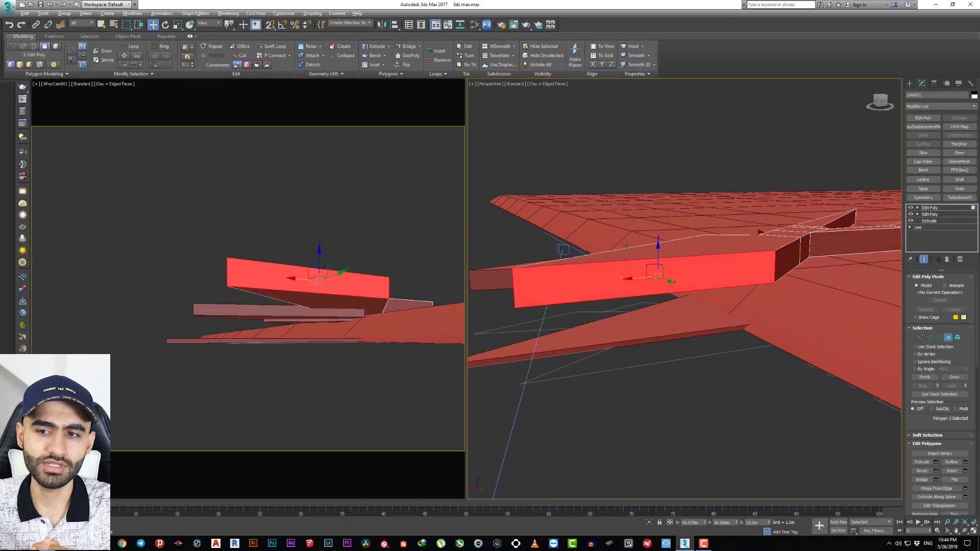
Inset the block's front face and push it inward to hollow the block
key("1")
left_click(509, 233)
middle_click_drag(520, 213, 591, 220, "alt")
key("4")
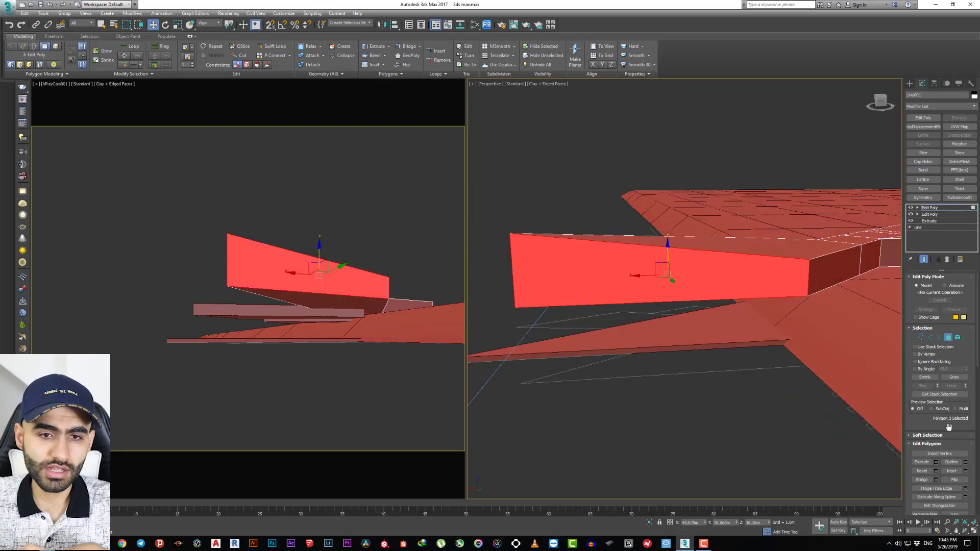
left_click(190, 36)
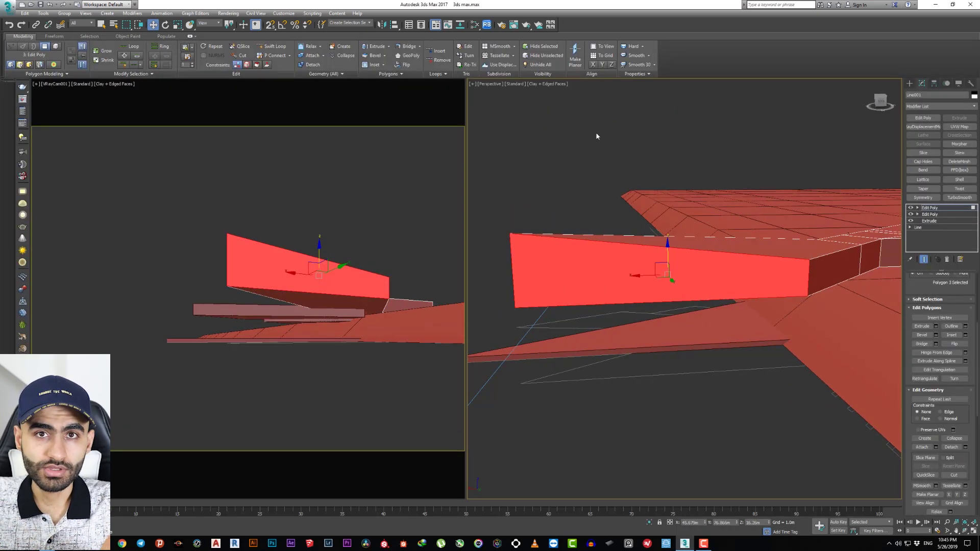
key("shift+e")
key("t")
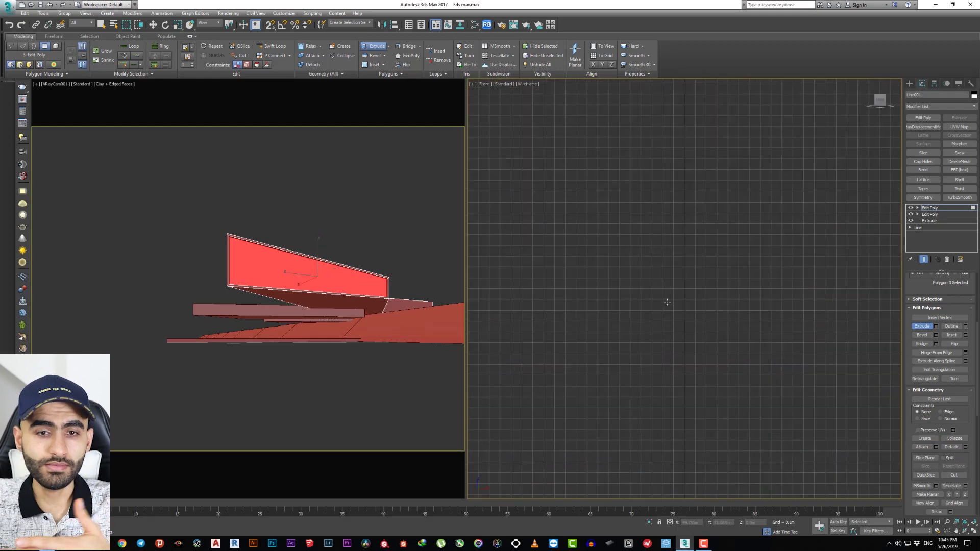
Select the block's overlapping vertices and weld them together
key("1")
key("w")
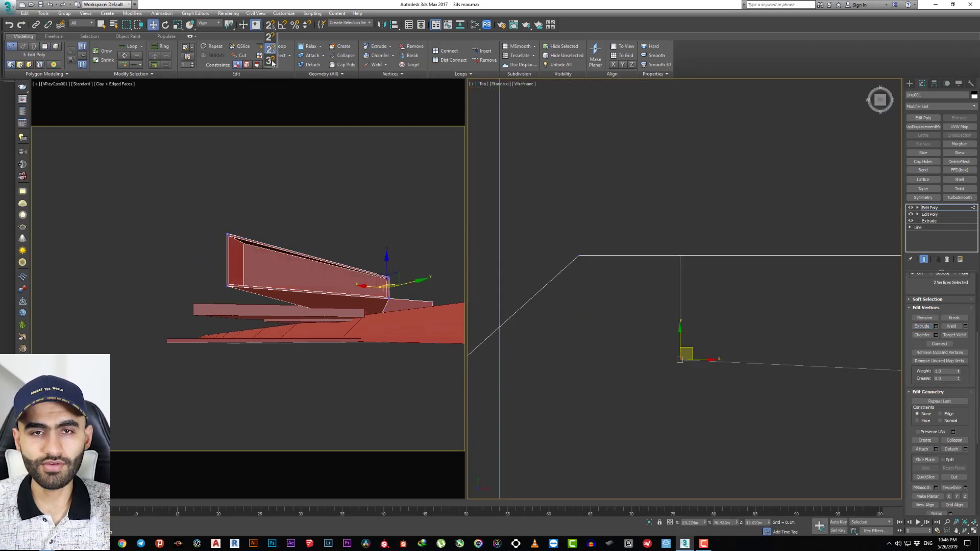
middle_click_drag(682, 258, 658, 220, "alt")
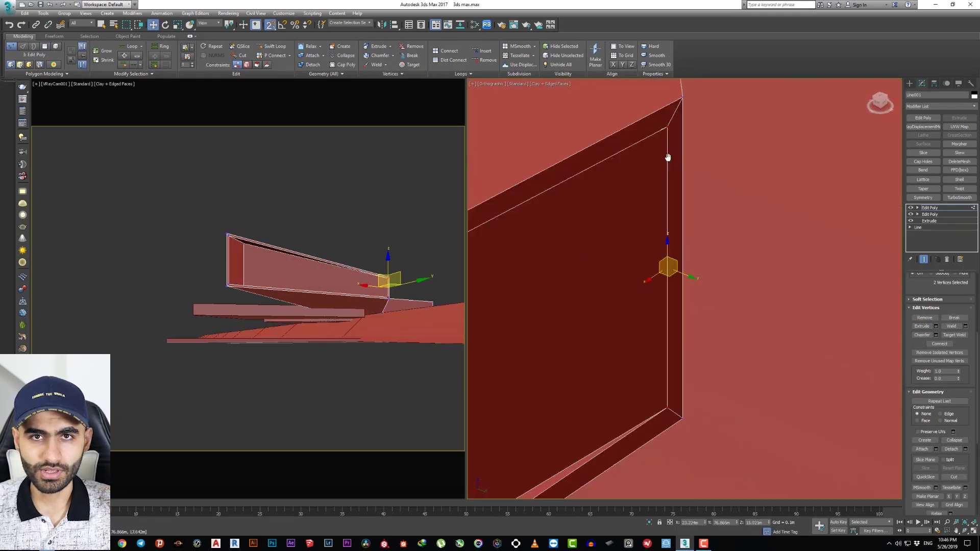
key("Return")
scroll(612, 322, "down", 5)
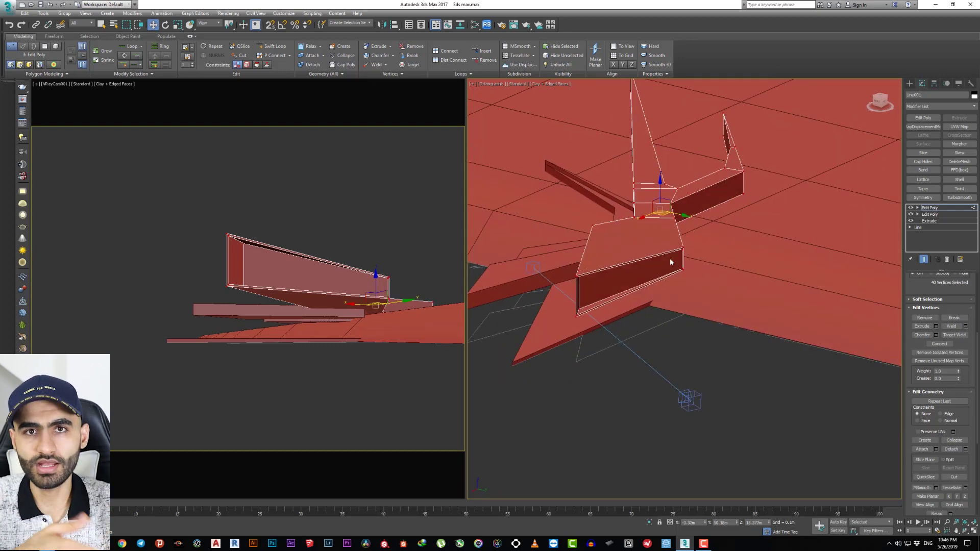
scroll(669, 258, "up", 5)
Select the two vertices at the block's tip in a top wireframe view
key("4")
middle_click_drag(678, 225, 702, 267, "alt")
scroll(701, 268, "up", 3)
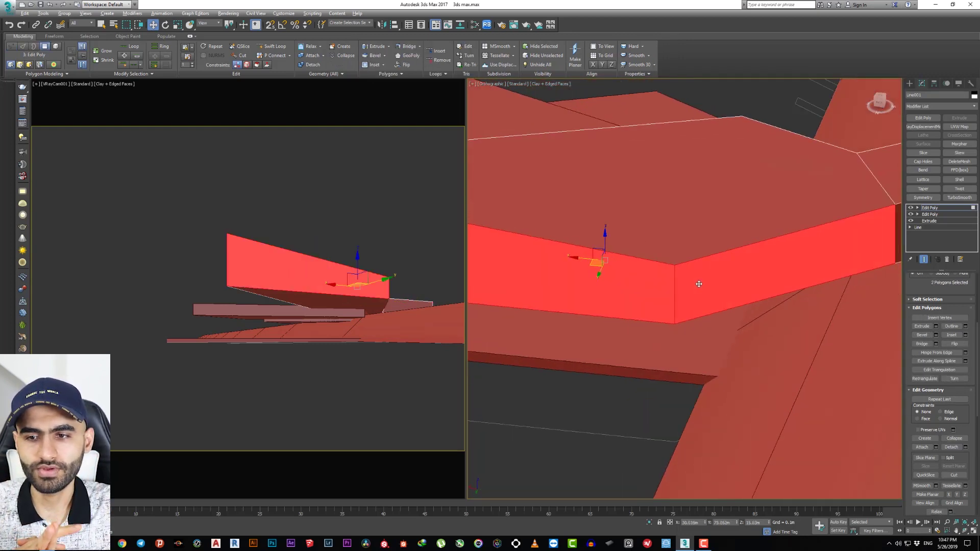
key("1")
key("t")
key("F3")
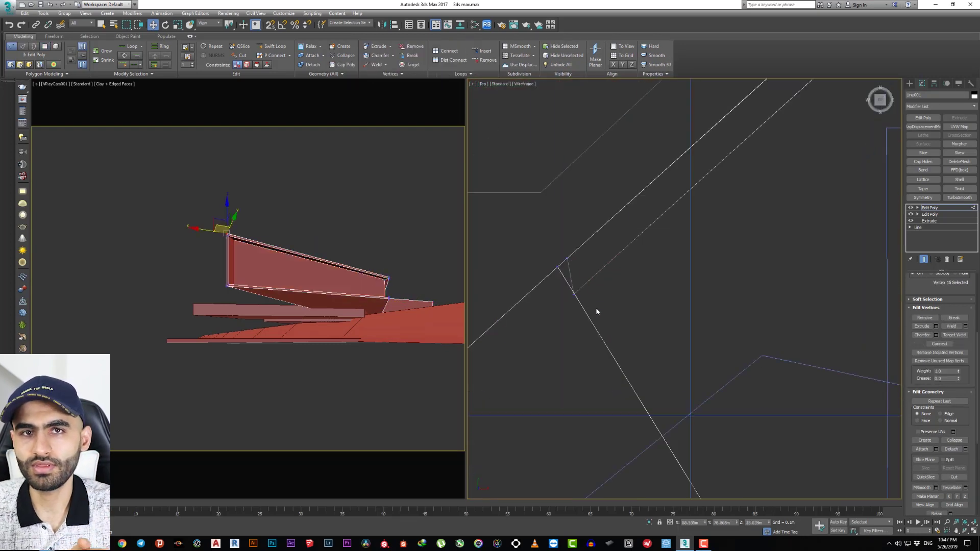
scroll(596, 311, "down", 3)
left_click(623, 311)
scroll(802, 246, "up", 3)
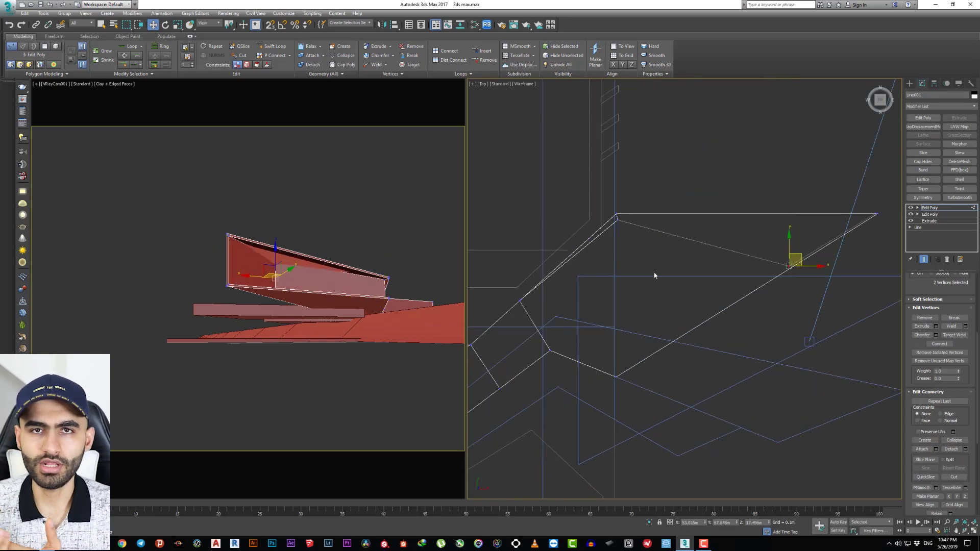
Adjust a single block vertex to shape the angled, tapered end
key("F3")
mouse_move(655, 276)
middle_mouse_down("alt")
mouse_move(685, 306)
mouse_move(628, 357)
mouse_move(715, 357)
mouse_move(664, 368)
middle_mouse_up("alt")
left_click(702, 313)
scroll(714, 321, "down", 3)
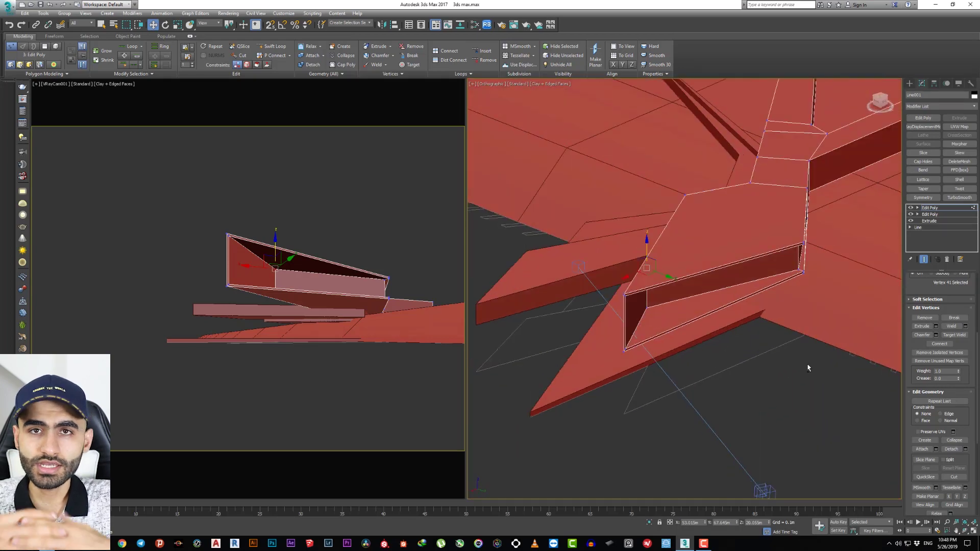
scroll(659, 374, "up", 3)
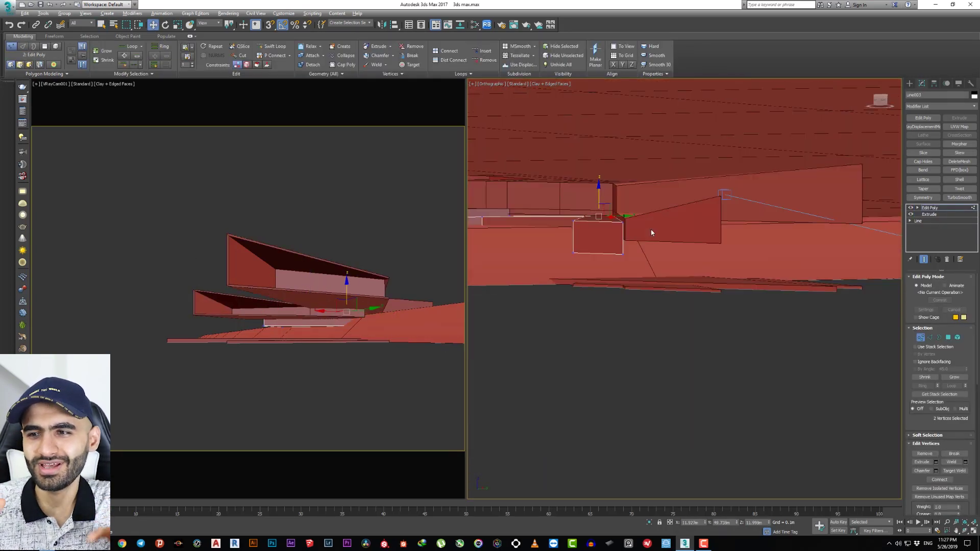
Delete the lower block's two end faces to open it, then review the scene from above
middle_click_drag(652, 233, 671, 274, "alt")
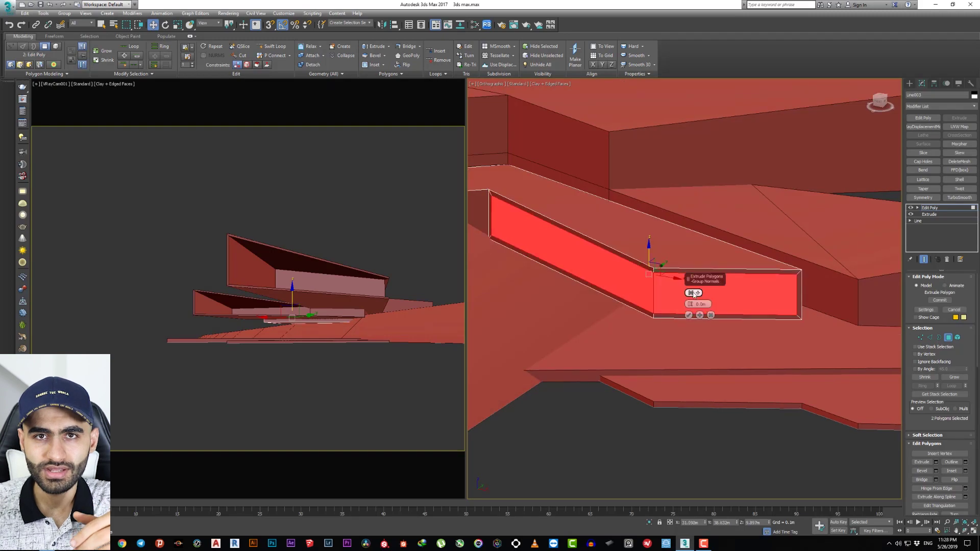
key("Delete")
key("1")
scroll(621, 229, "up", 3)
scroll(620, 230, "down", 5)
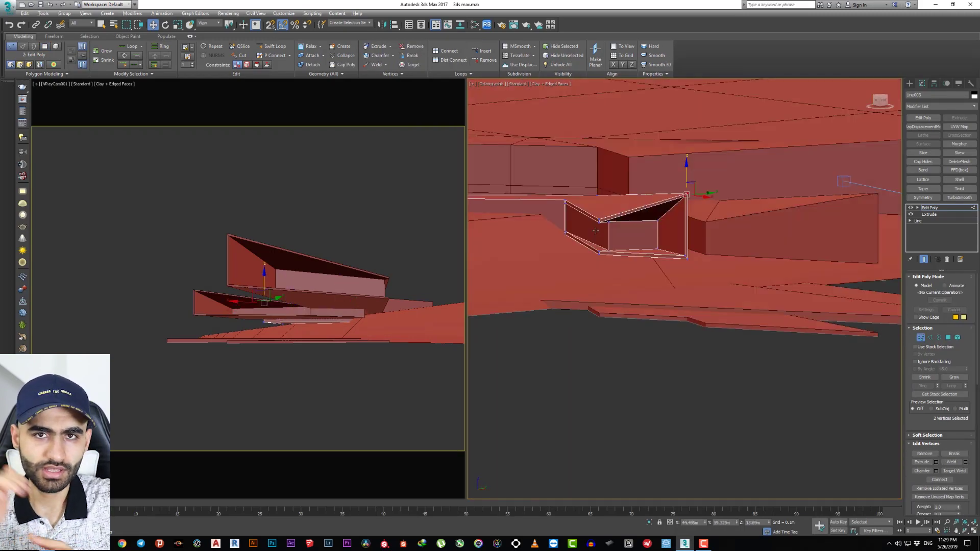
middle_click_drag(621, 229, 729, 252, "alt")
scroll(729, 251, "down", 5)
key("t")
key("F3")
Maximize a shaded perspective view, deselect everything, and orbit over the terrain
scroll(698, 233, "down", 5)
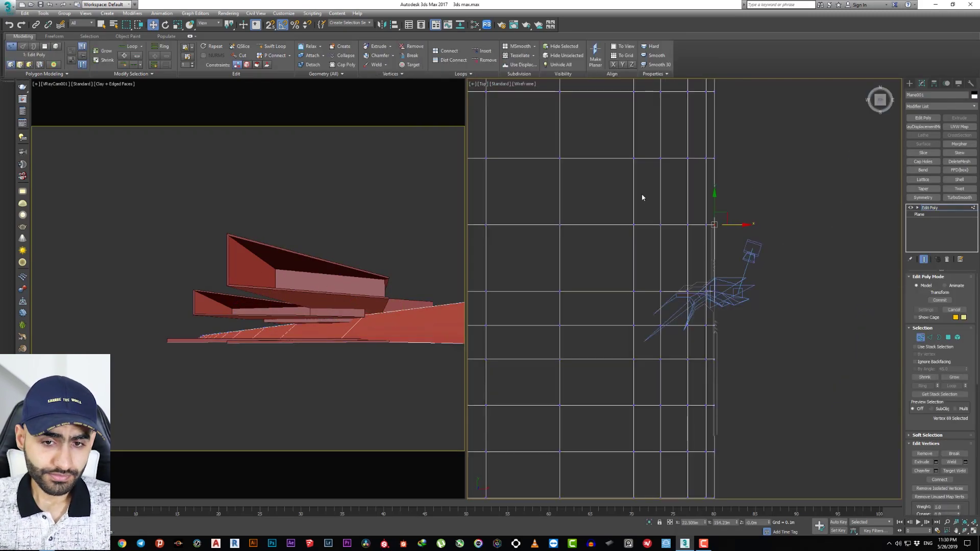
key("alt+w")
key("alt+w")
key("p")
key("F3")
left_click(170, 389)
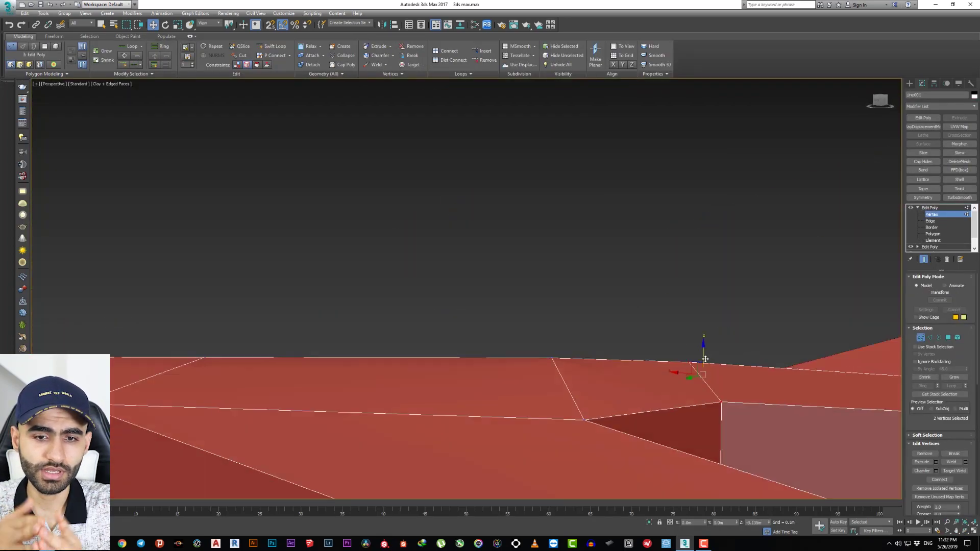
scroll(705, 359, "down", 3)
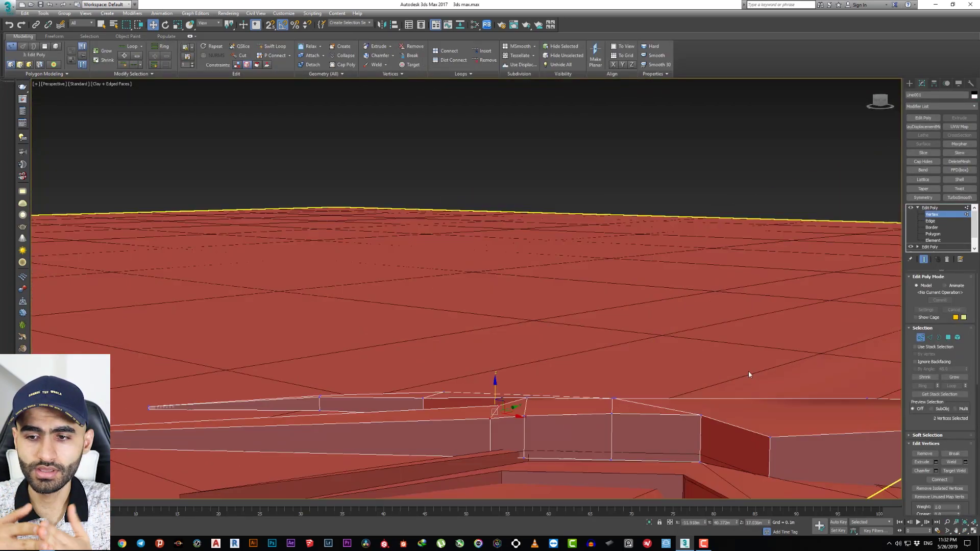
middle_click_drag(748, 371, 264, 313, "alt")
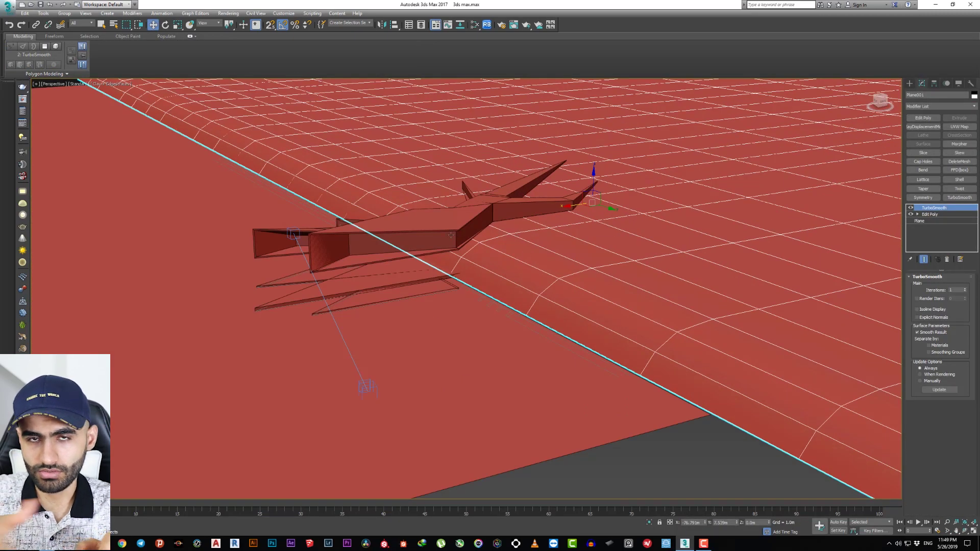
Add an Edit Poly modifier above TurboSmooth on Plane001 and bring up Paint Deform tools
middle_click_drag(451, 235, 362, 222)
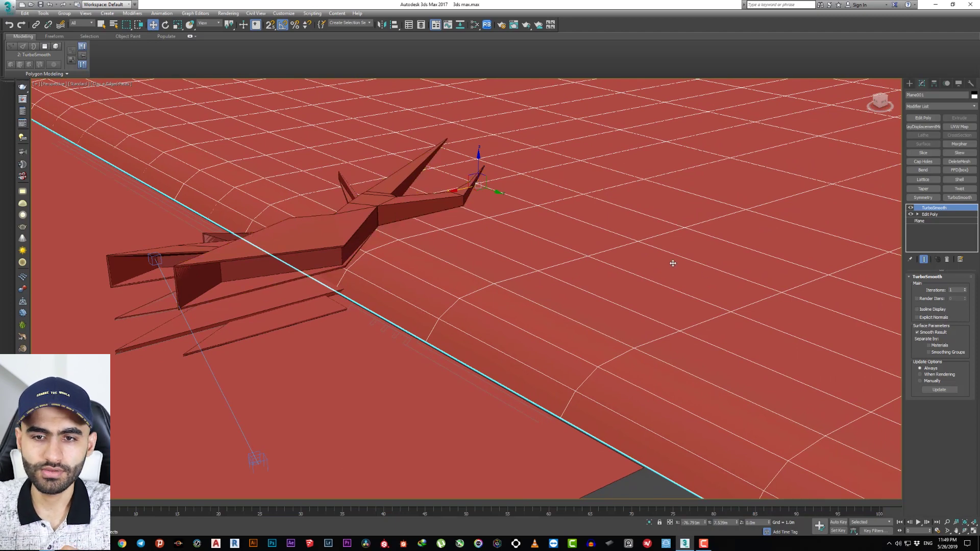
scroll(479, 265, "down", 2)
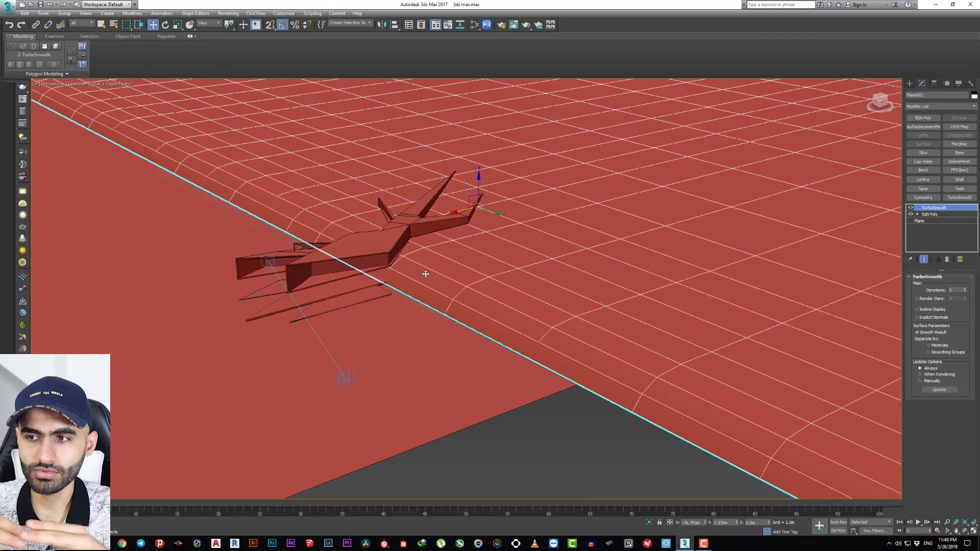
middle_click_drag(426, 274, 583, 256, "alt")
middle_click_drag(732, 332, 669, 291)
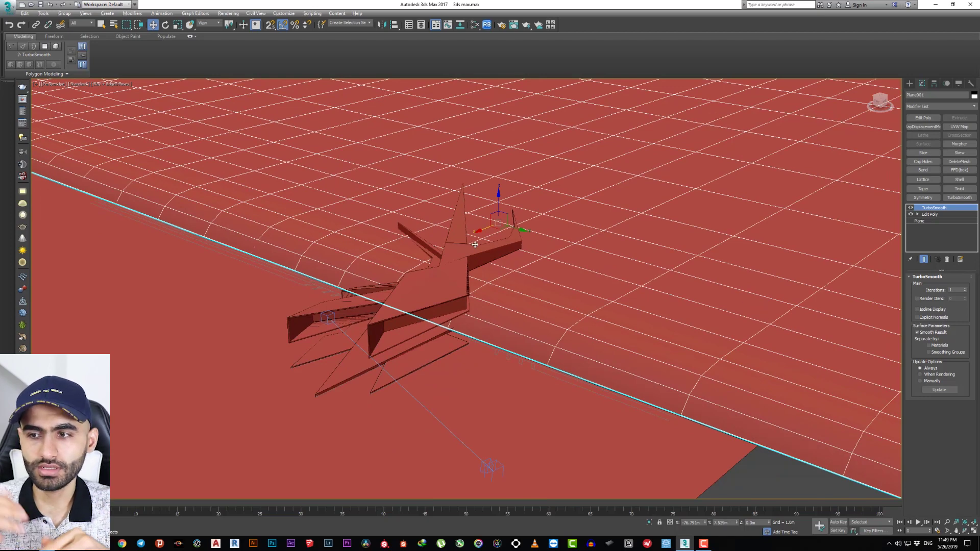
left_click(925, 118)
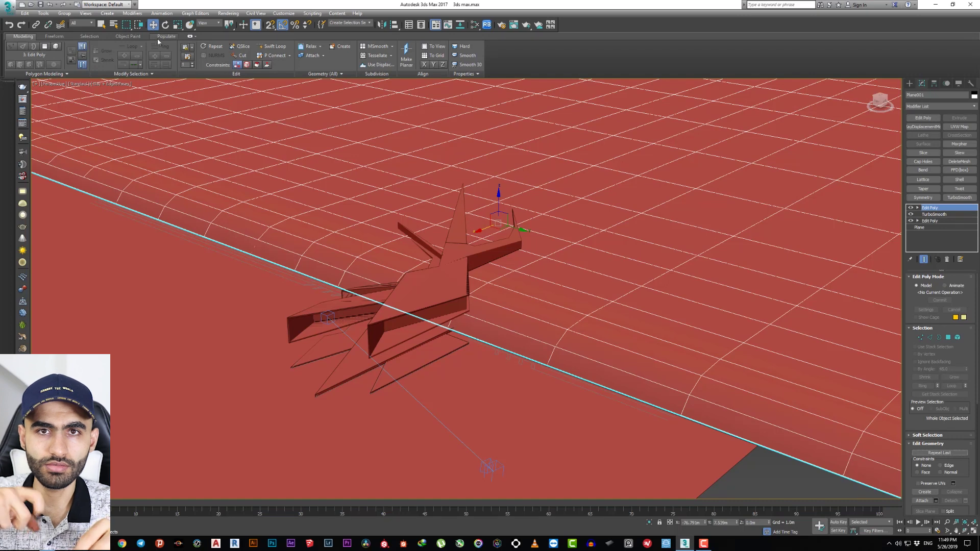
left_click(53, 37)
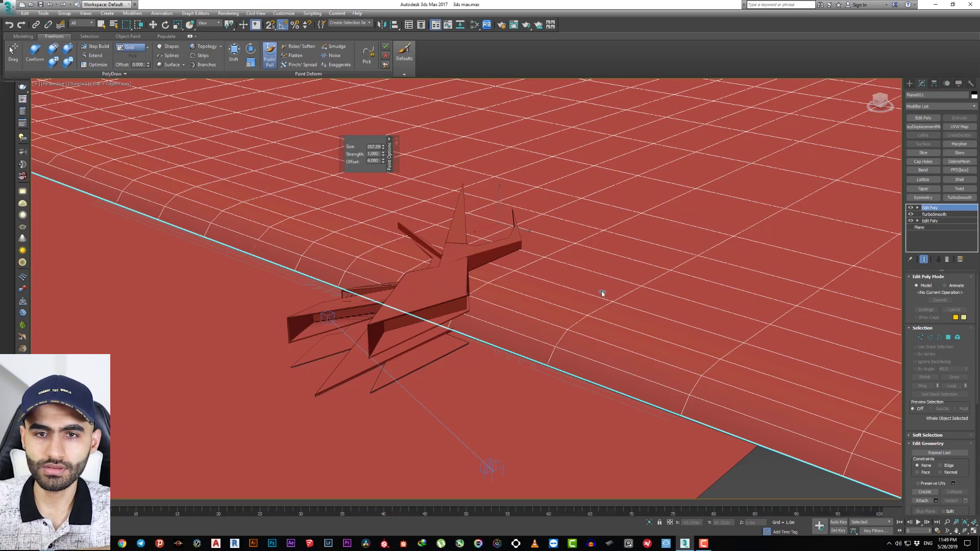
Orbit and zoom around the sculpted terrain near the fins and along the plane's edge
scroll(602, 293, "up", 2)
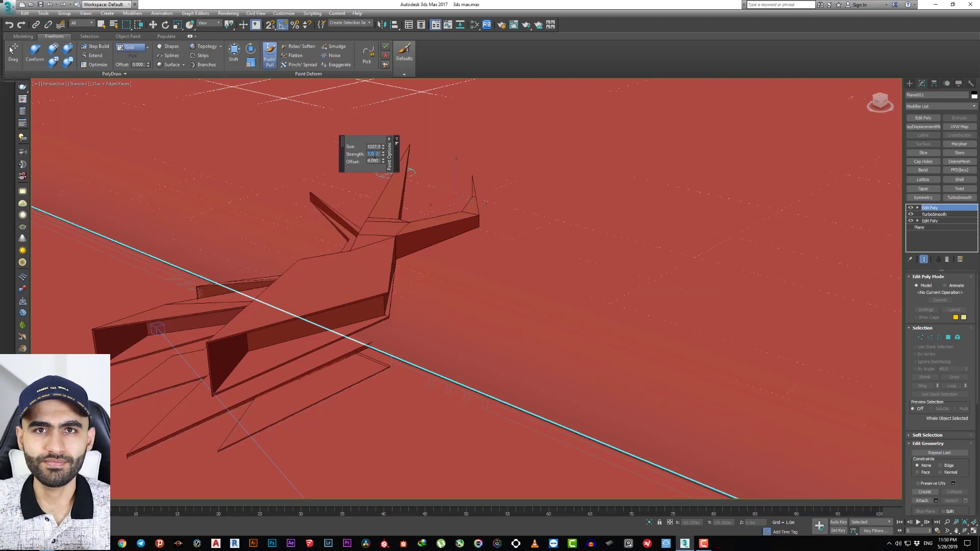
scroll(557, 284, "up", 5)
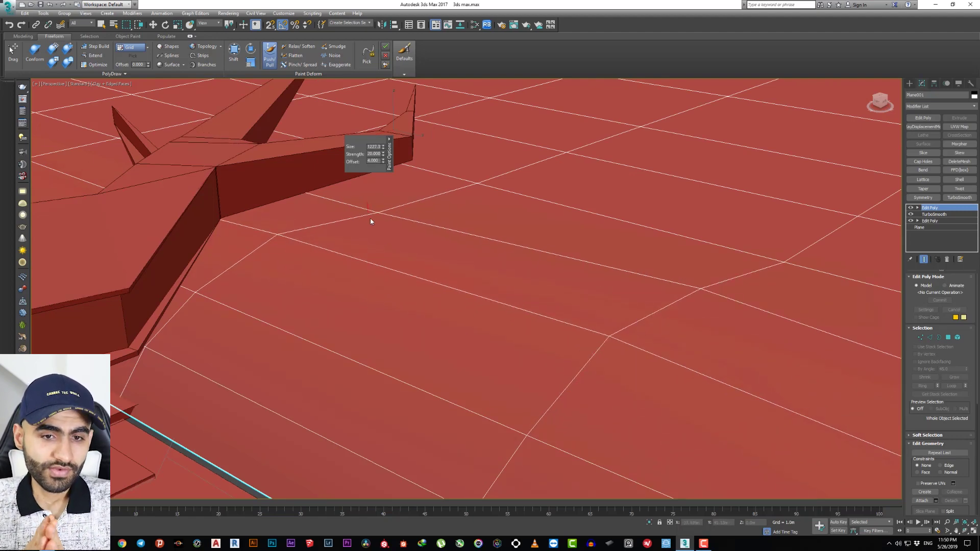
scroll(325, 209, "down", 5)
middle_click_drag(327, 214, 358, 235, "alt")
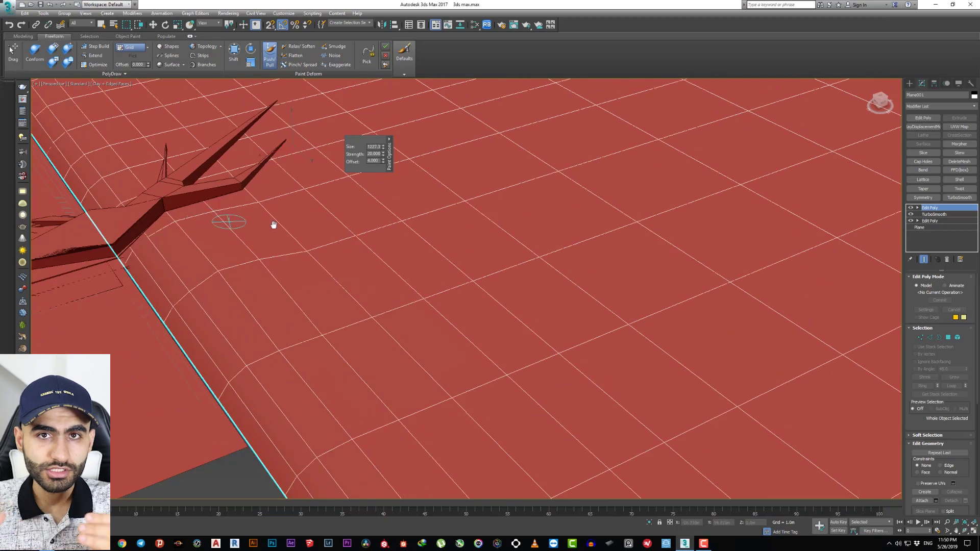
scroll(313, 250, "up", 5)
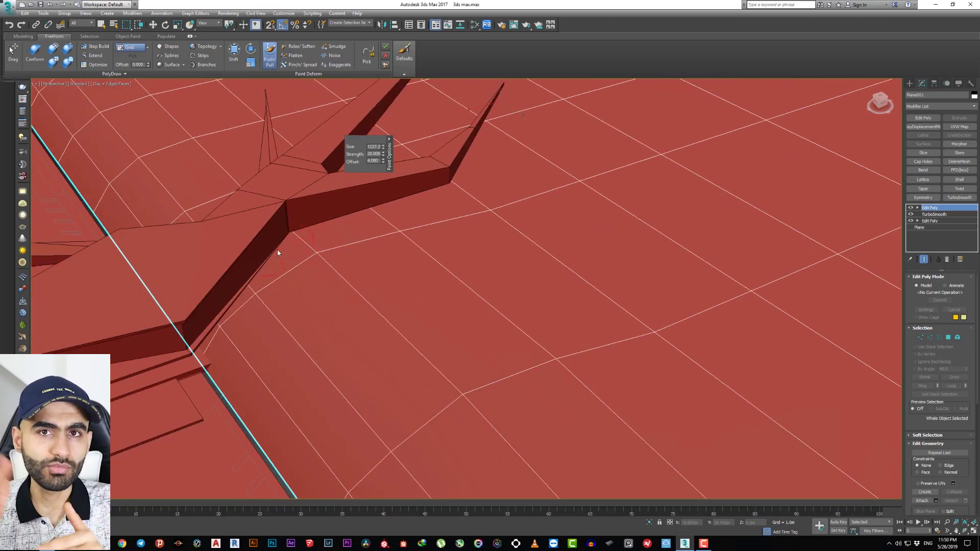
scroll(254, 292, "down", 5)
mouse_move(271, 313)
middle_mouse_down("alt")
mouse_move(311, 245)
mouse_move(519, 299)
middle_mouse_up("alt")
Switch to vertex move mode and orbit closely around the fins from several sides
key("1")
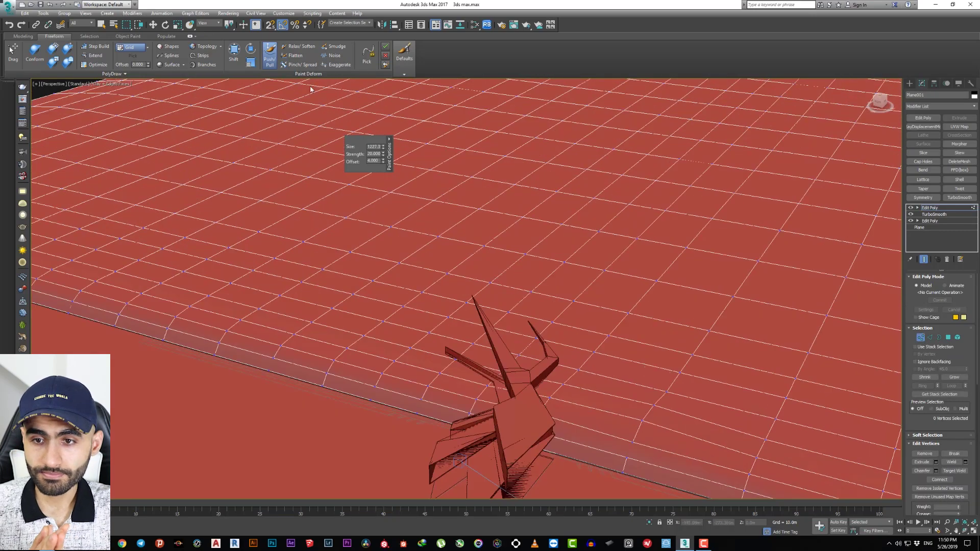
key("w")
scroll(520, 299, "up", 10)
middle_click_drag(616, 381, 437, 273, "alt")
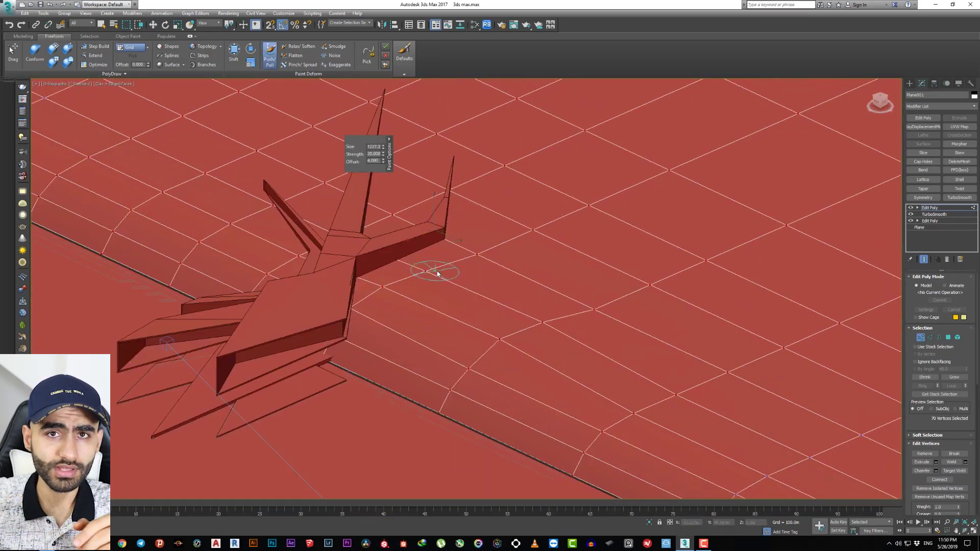
middle_click_drag(408, 216, 532, 252, "alt")
scroll(532, 251, "up", 5)
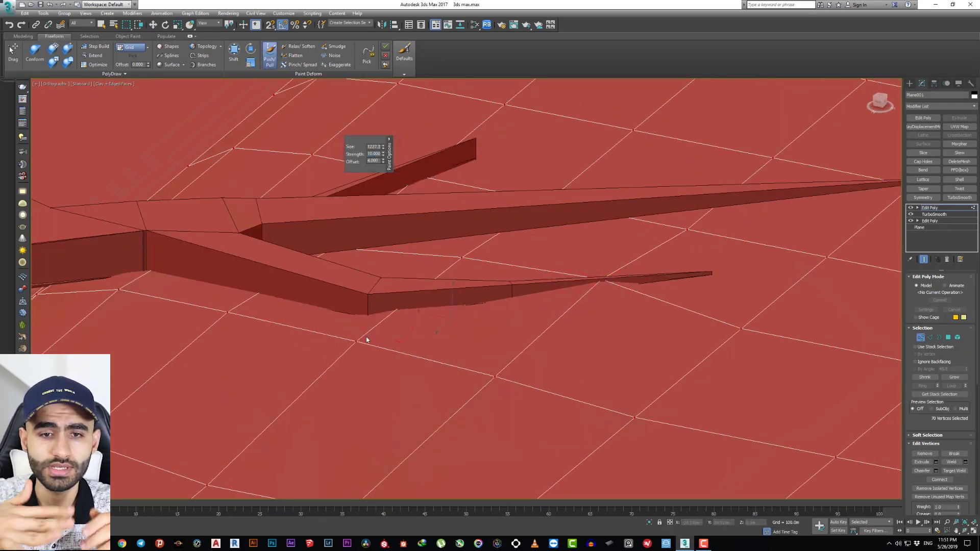
scroll(367, 339, "down", 5)
mouse_move(621, 253)
middle_mouse_down("alt")
mouse_move(473, 378)
mouse_move(493, 302)
mouse_move(268, 404)
middle_mouse_up("alt")
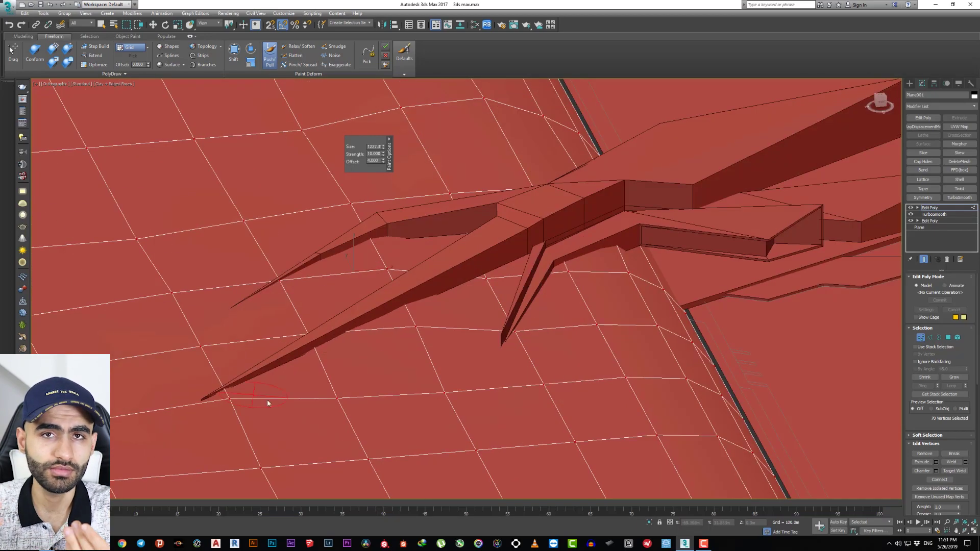
middle_click_drag(409, 384, 405, 357, "alt")
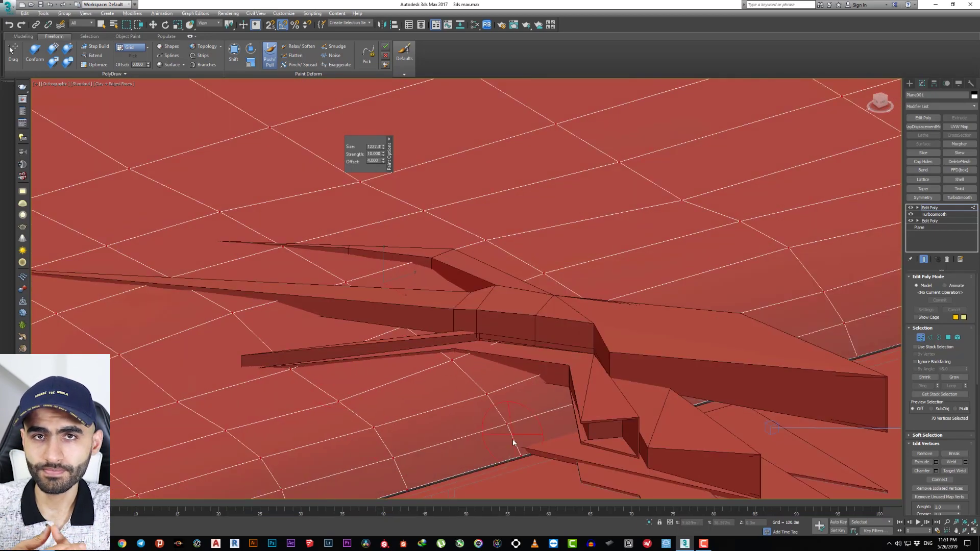
mouse_move(513, 442)
middle_mouse_down("alt")
mouse_move(482, 339)
mouse_move(470, 366)
mouse_move(376, 315)
mouse_move(398, 285)
mouse_move(494, 389)
mouse_move(615, 387)
mouse_move(477, 110)
middle_mouse_up("alt")
Check the fin base up close, switch to Top view, and open the Modifier List for Noise
scroll(374, 289, "up", 4)
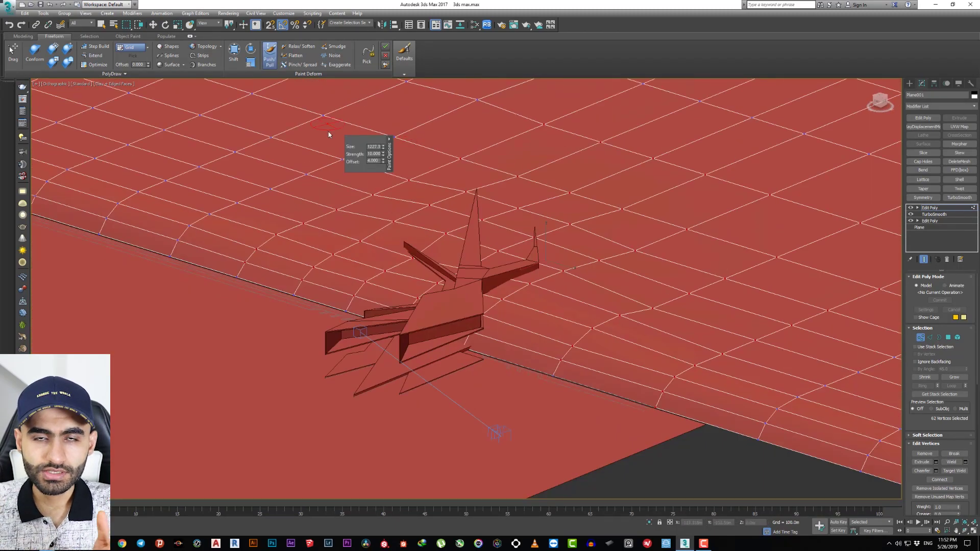
scroll(328, 135, "up", 5)
middle_click_drag(377, 277, 305, 240, "alt")
mouse_move(435, 198)
middle_mouse_down("alt")
mouse_move(466, 256)
mouse_move(400, 324)
mouse_move(468, 339)
mouse_move(613, 239)
middle_mouse_up("alt")
key("t")
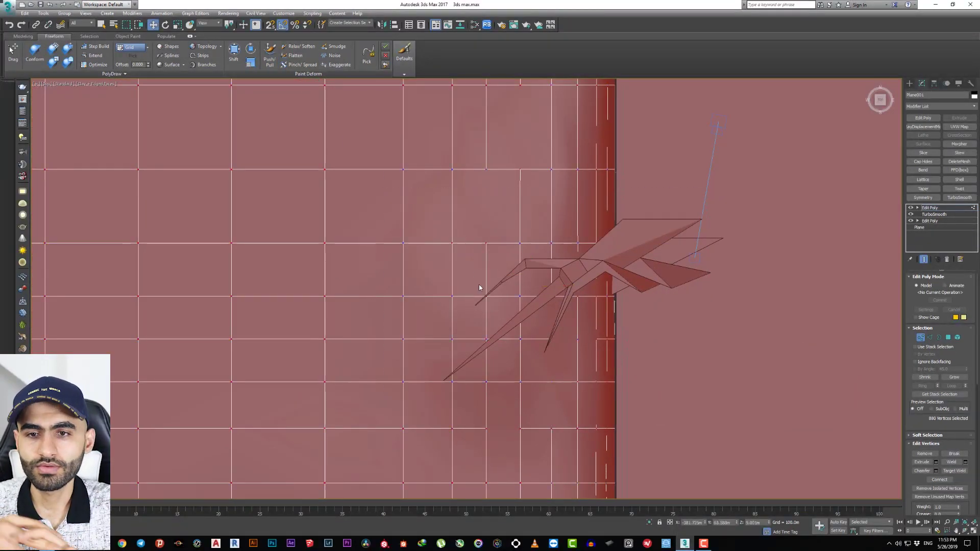
mouse_move(478, 287)
middle_mouse_down("alt")
mouse_move(562, 276)
mouse_move(545, 179)
middle_mouse_up("alt")
left_click(940, 106)
Set the plane's Noise strength to 8 on X, Y and Z
left_click(934, 327)
type("3")
key("Tab")
type("3")
key("Tab")
type("3")
type("5")
key("Tab")
type("5")
key("Tab")
type("5")
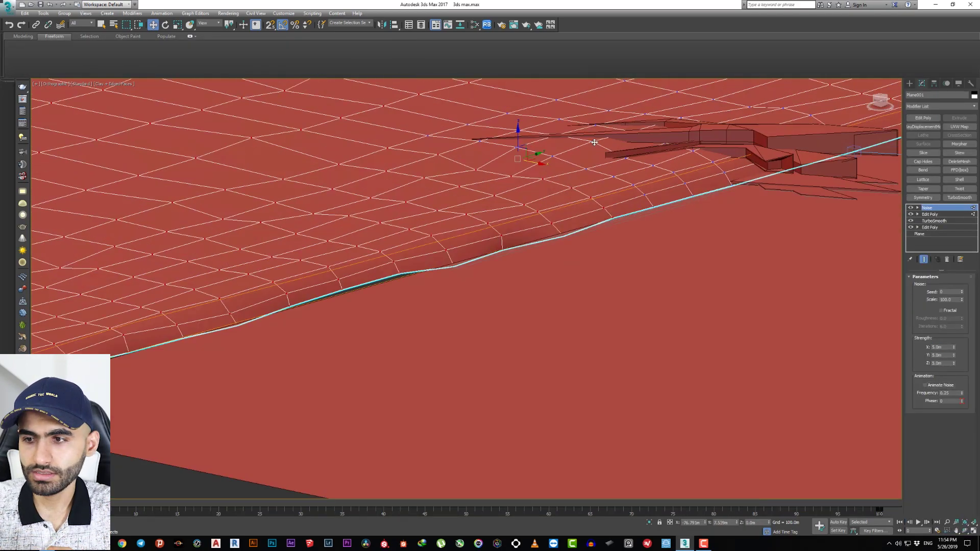
key("alt+w")
type("8\t8\t8")
middle_click_drag(785, 416, 653, 341, "alt")
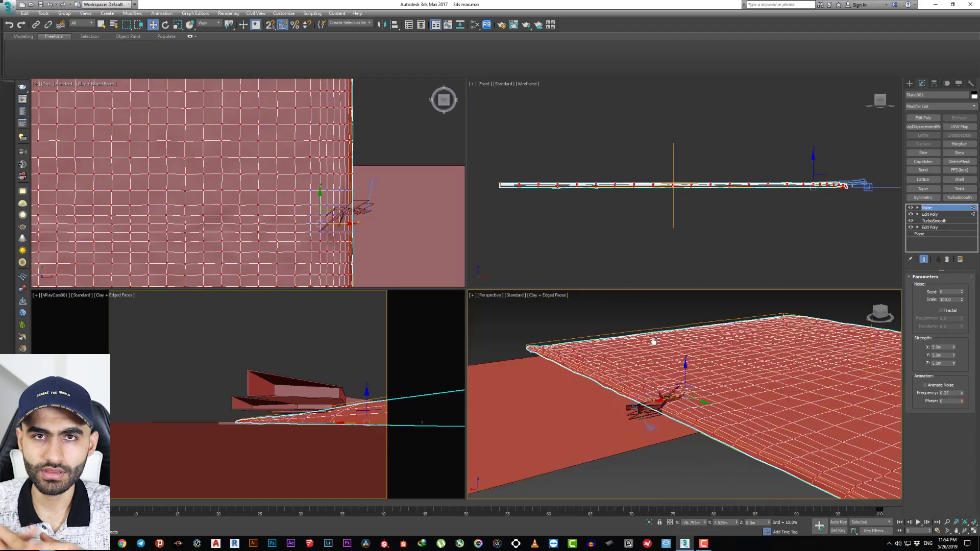
scroll(653, 341, "up", 5)
scroll(740, 416, "up", 4)
Add TurboSmooth on top of the noise to smooth the terrain
left_click(952, 198)
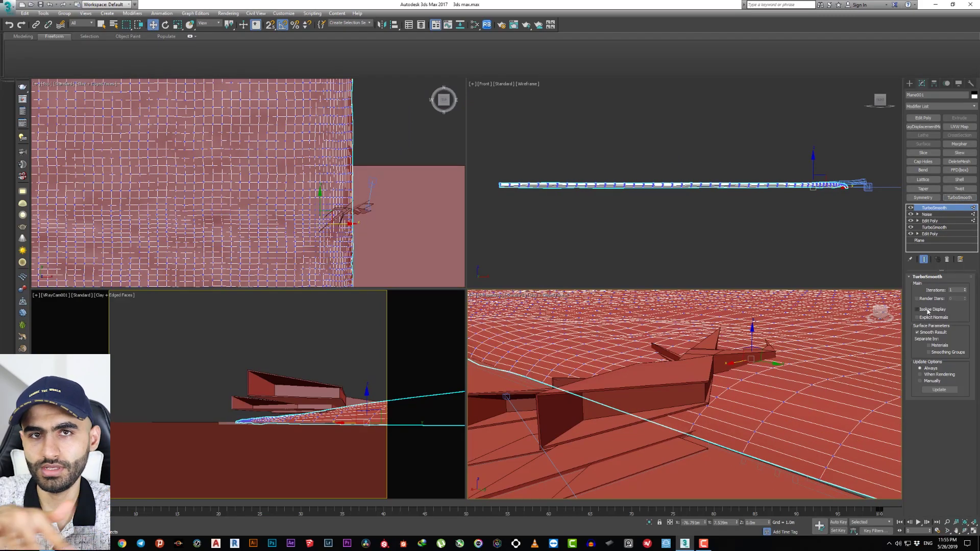
scroll(264, 207, "down", 2)
scroll(388, 217, "down", 2)
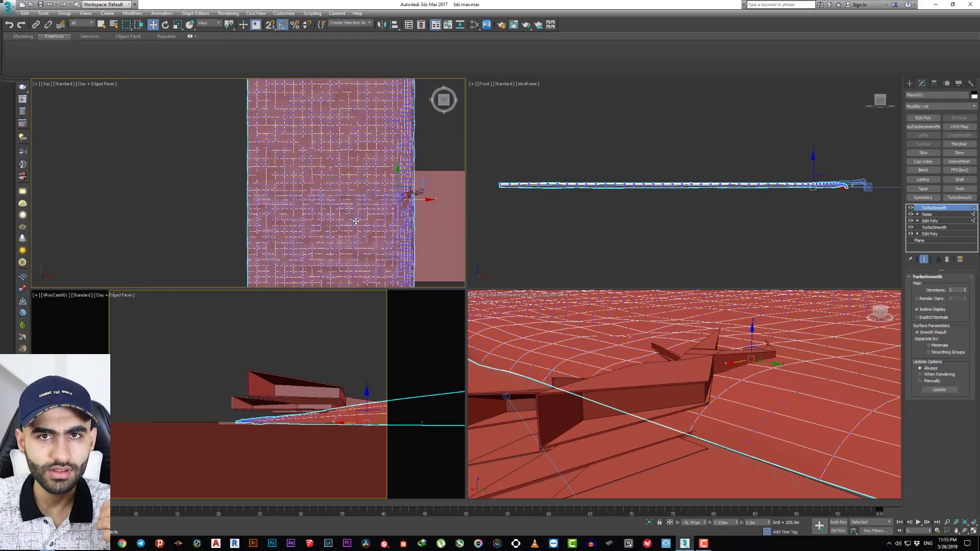
middle_click_drag(387, 217, 353, 203)
scroll(353, 202, "down", 2)
key("ctrl+d")
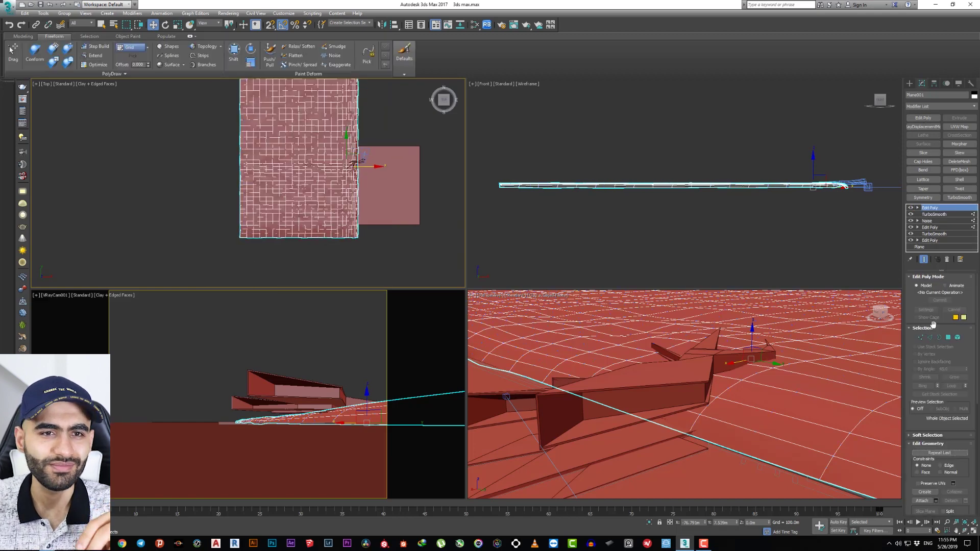
key("F4")
Delete the unwanted polygons to leave a narrow strip, then add Symmetry
scroll(351, 212, "up", 5)
scroll(350, 212, "up", 3)
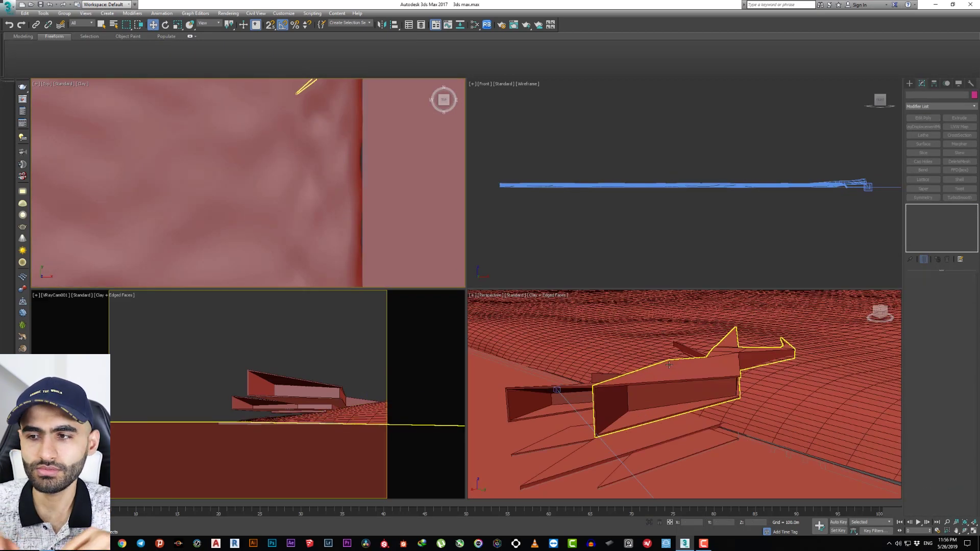
scroll(341, 185, "down", 3)
left_click(340, 185)
key("F4")
scroll(341, 185, "up", 2)
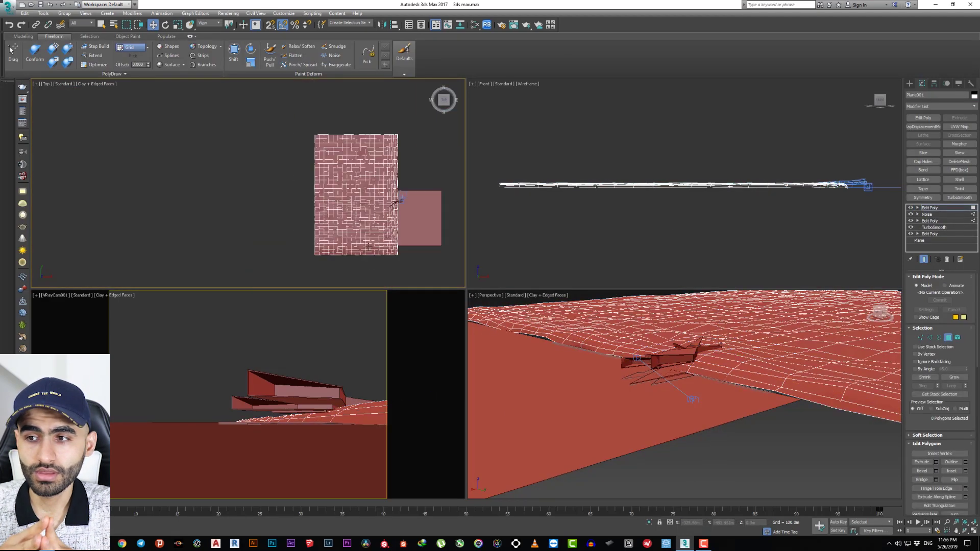
key("Delete")
scroll(329, 210, "down", 1)
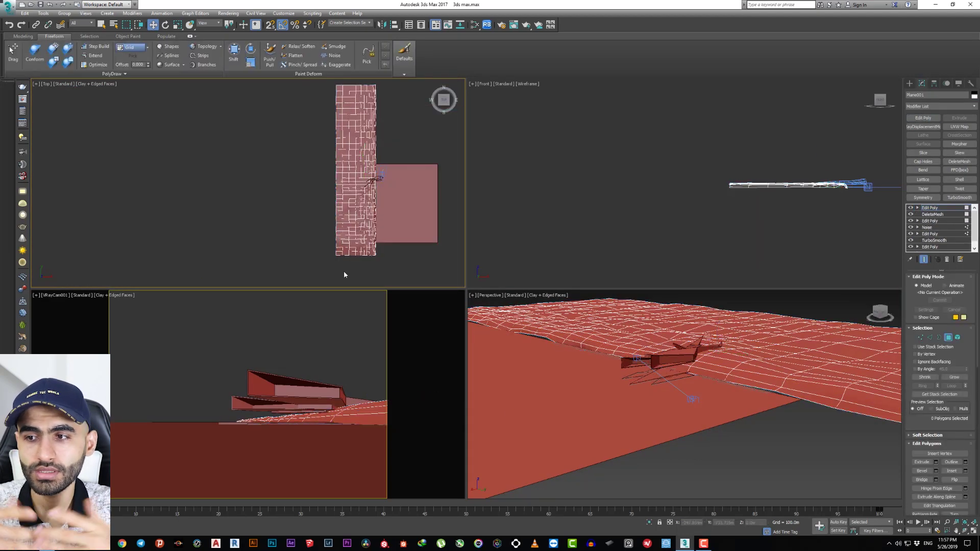
left_click(923, 198)
Rotate the first Symmetry mirror so the copy branches off at an angle
key("1")
key("e")
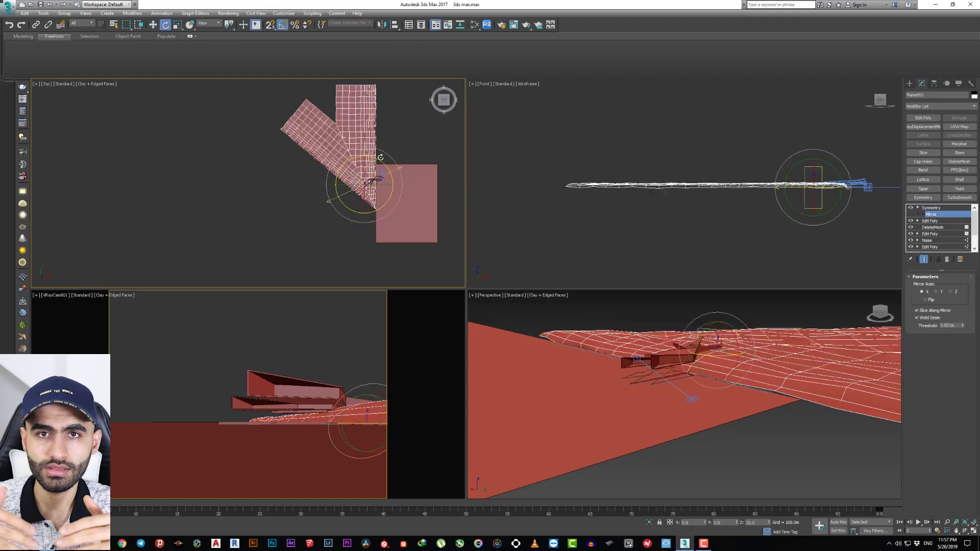
mouse_move(368, 168)
left_mouse_down()
mouse_move(360, 138)
mouse_move(371, 179)
left_mouse_up()
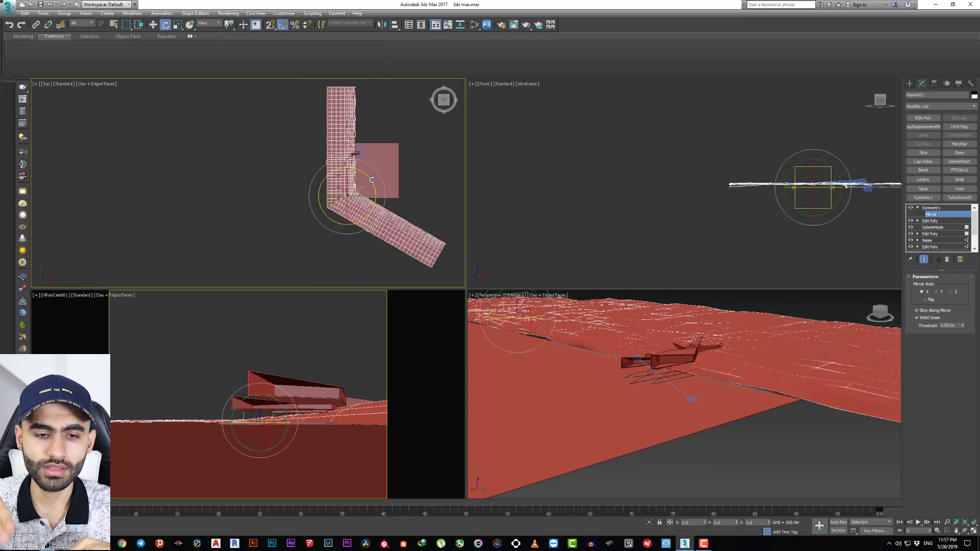
Add a second Symmetry and rotate and move its mirror to bend the strip
left_click(923, 198)
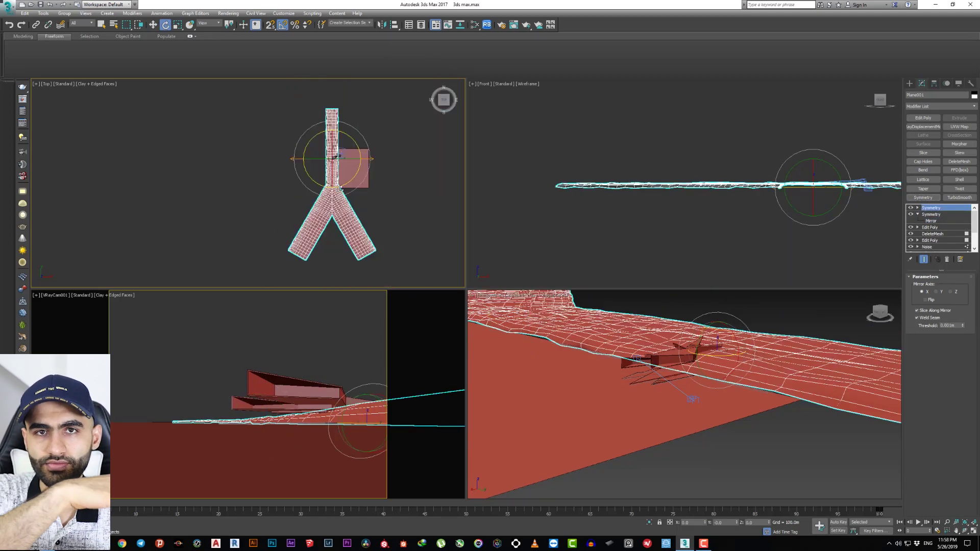
left_click_drag(357, 153, 337, 168)
middle_click_drag(337, 170, 249, 154)
key("w")
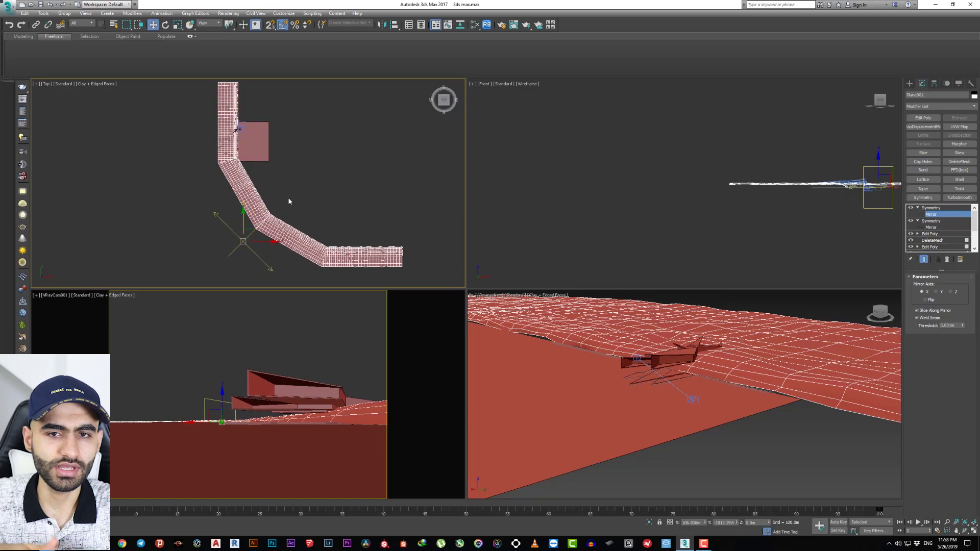
scroll(291, 201, "up", 3)
scroll(258, 194, "down", 3)
Add Edit Poly and TurboSmooth on top to smooth the elbowed path
left_click(922, 118)
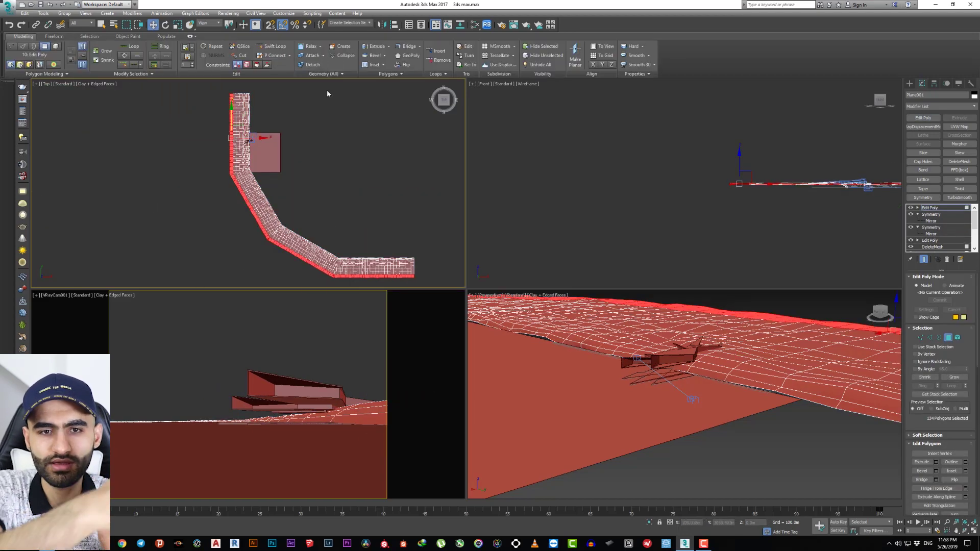
scroll(317, 179, "up", 4)
scroll(337, 209, "up", 4)
left_click(958, 199)
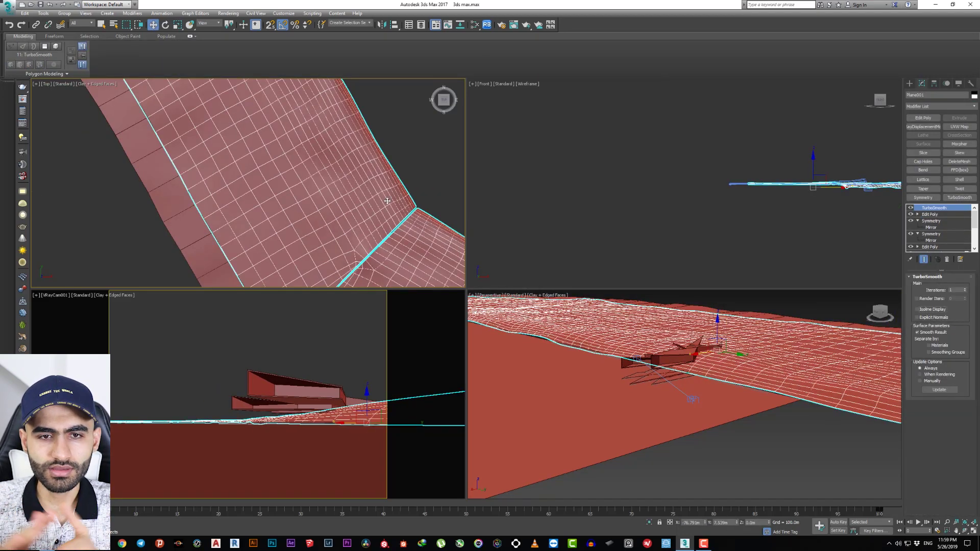
scroll(245, 183, "down", 5)
key("alt+w")
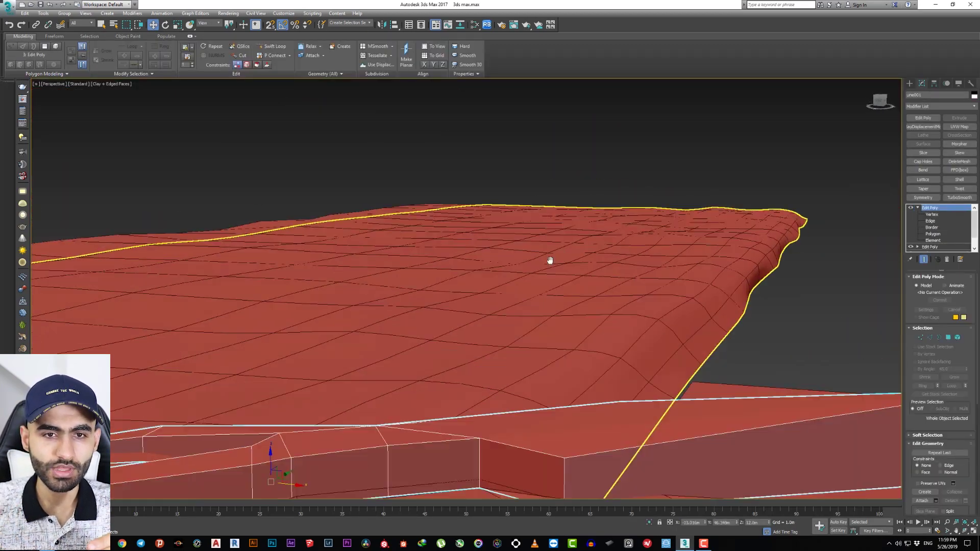
scroll(285, 224, "up", 3)
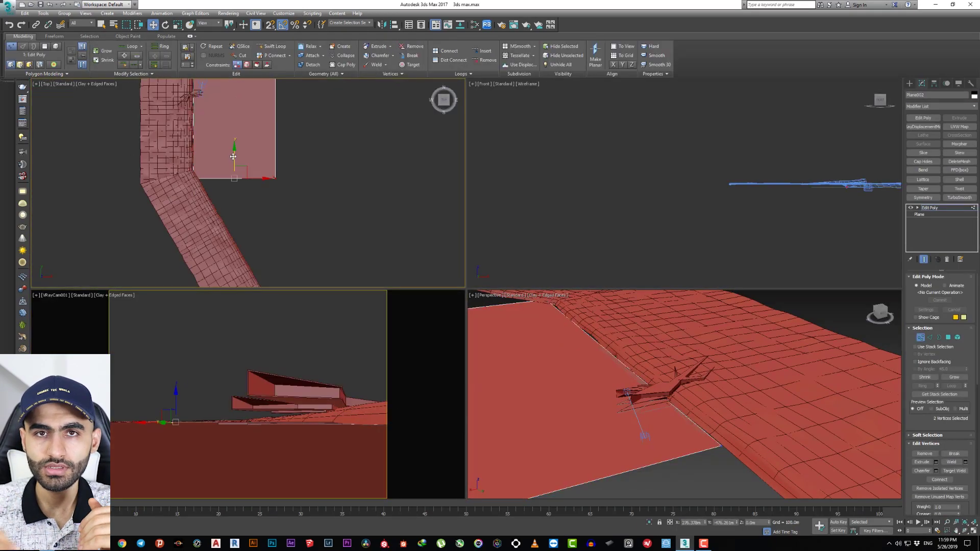
scroll(285, 223, "up", 2)
middle_click_drag(284, 223, 285, 185)
left_click(406, 333)
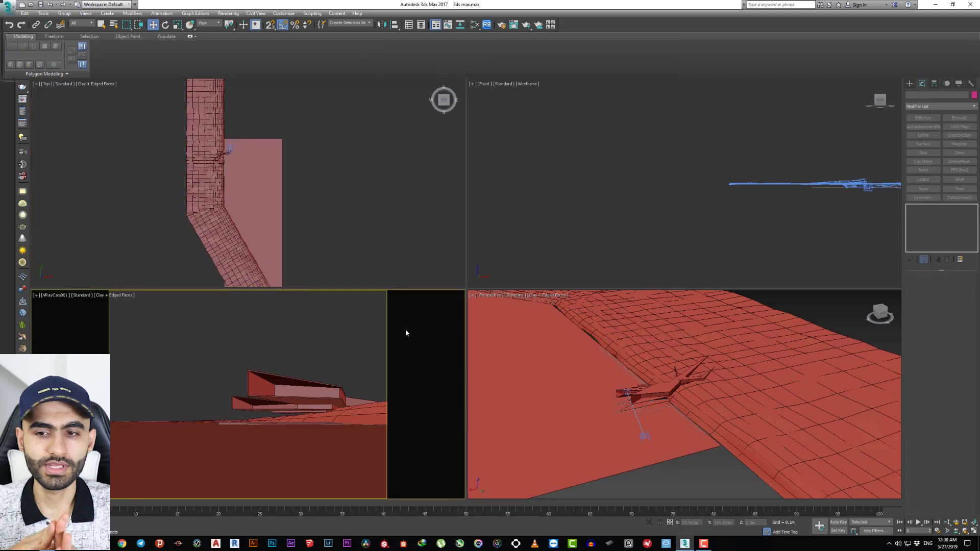
Raise the strip piece upward in Z into place
left_click(301, 409)
key("z")
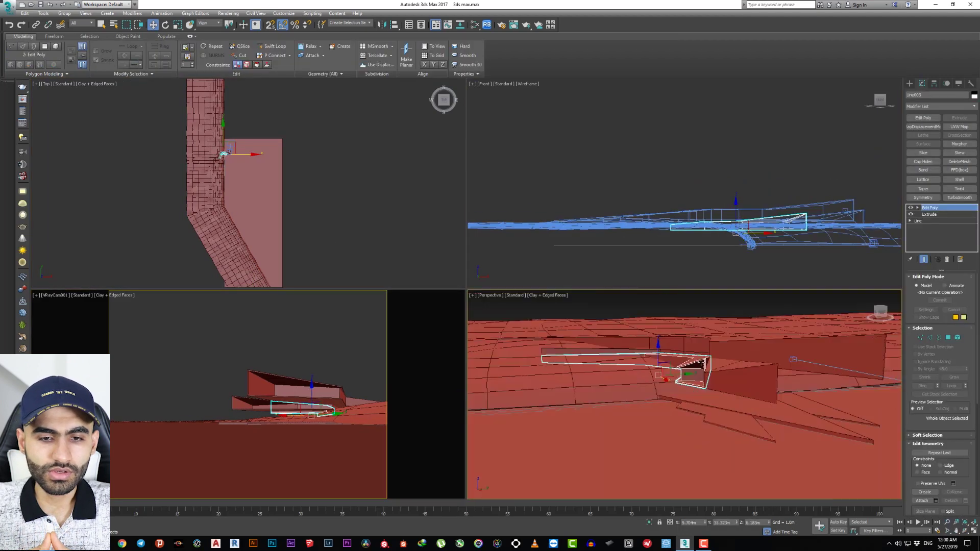
left_click_drag(573, 325, 646, 336)
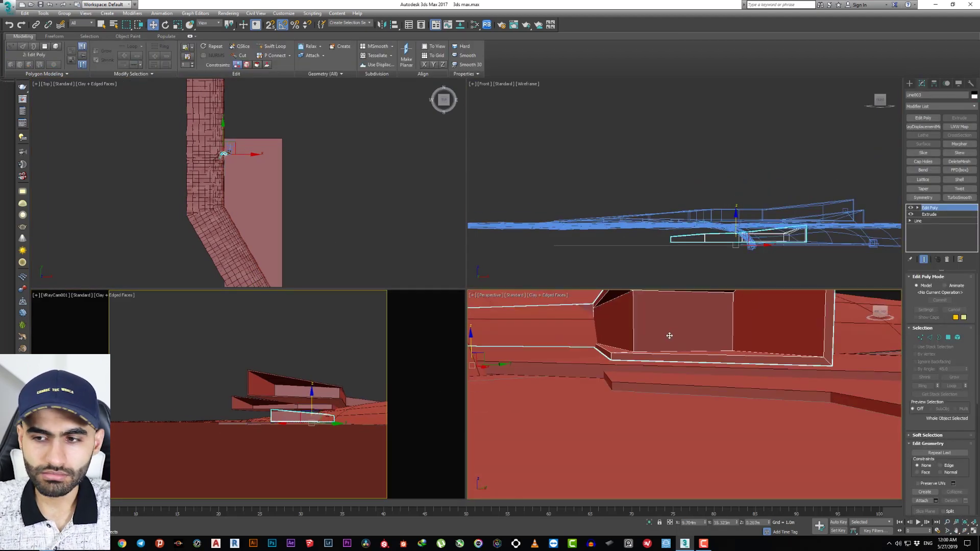
scroll(646, 336, "down", 5)
middle_click_drag(648, 337, 655, 351)
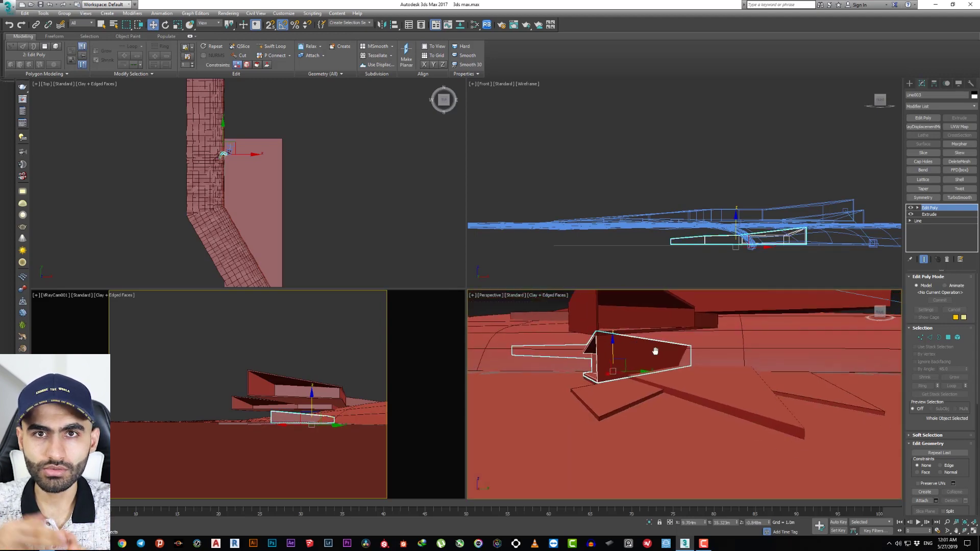
left_click_drag(657, 352, 656, 327)
scroll(623, 347, "up", 5)
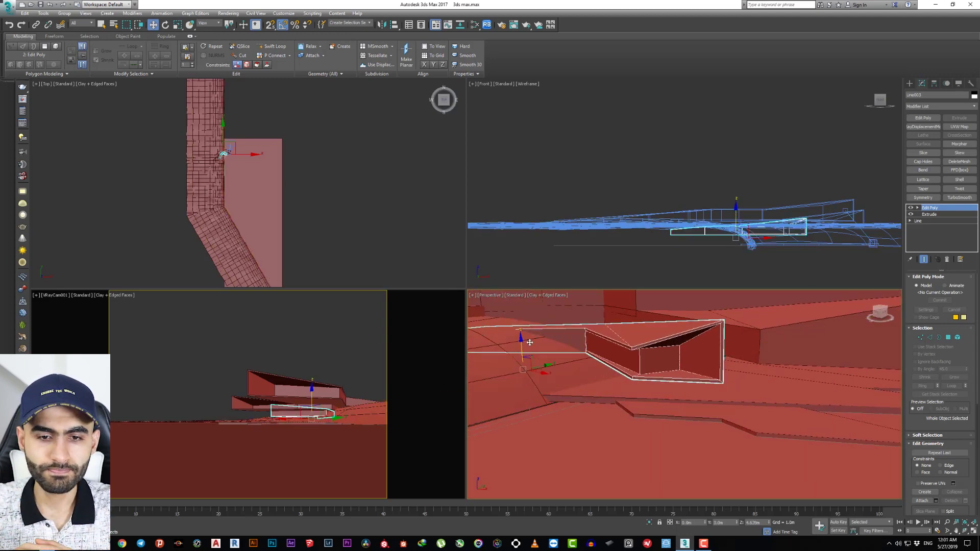
middle_click_drag(623, 348, 589, 347)
scroll(589, 346, "down", 3)
Inspect the raised piece's vertices in an enlarged view, then restore four viewports
key("1")
key("alt+w")
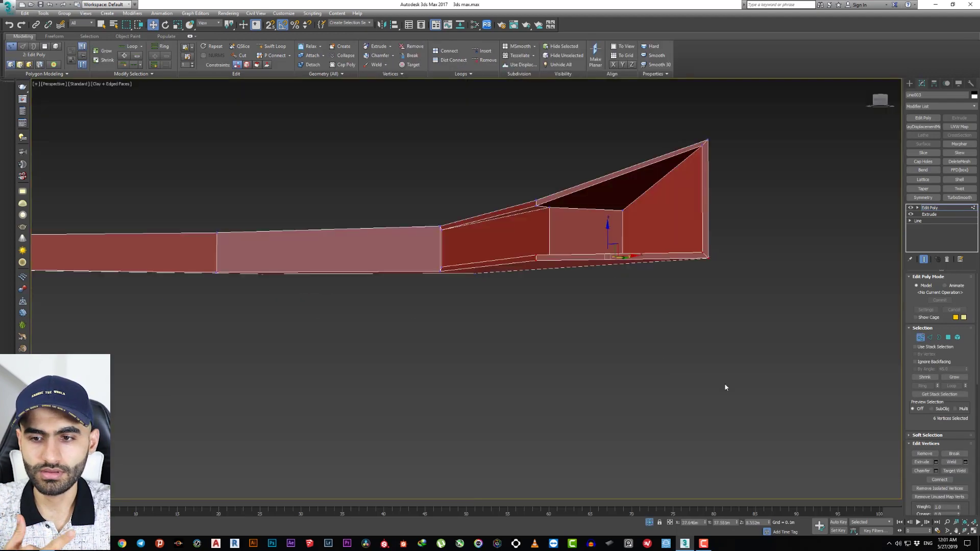
key("f")
right_click(525, 329)
key("p")
key("alt+w")
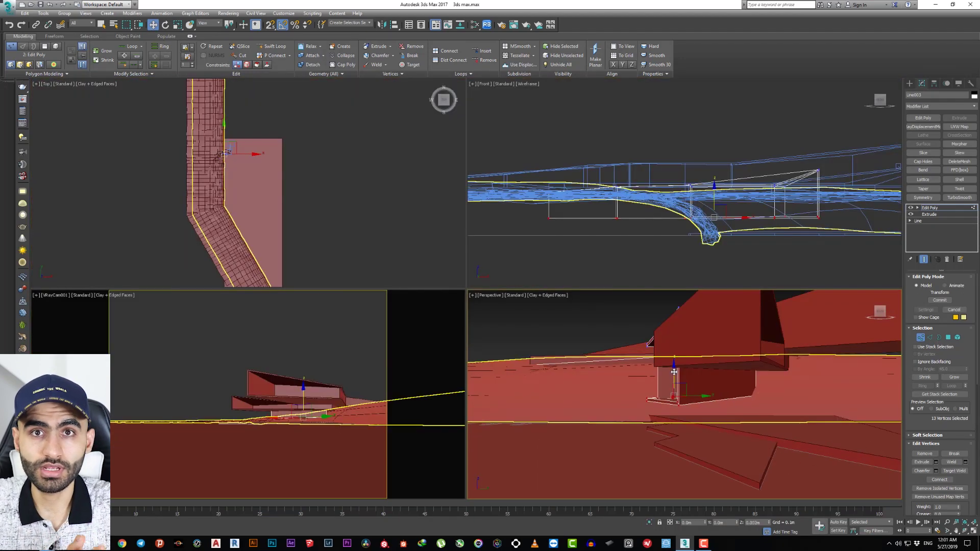
Draw a tall new box, Box001, under the overhanging block
mouse_move(678, 357)
middle_mouse_down("alt")
mouse_move(699, 359)
mouse_move(657, 365)
mouse_move(651, 391)
middle_mouse_up("alt")
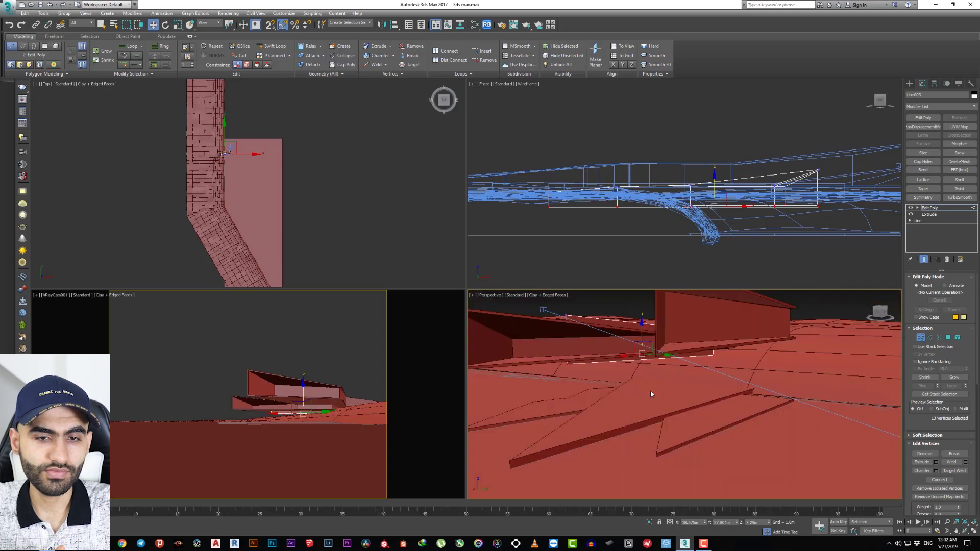
scroll(366, 225, "up", 5)
key("F3")
left_click_drag(254, 198, 287, 225)
Make Box001 an editable poly and enter vertex editing
left_click(287, 153)
key("F3")
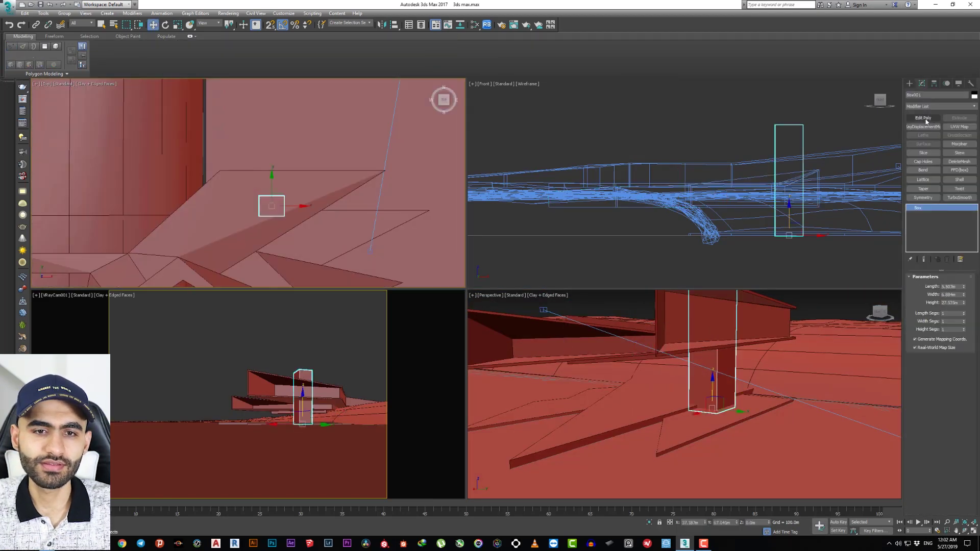
key("1")
key("F3")
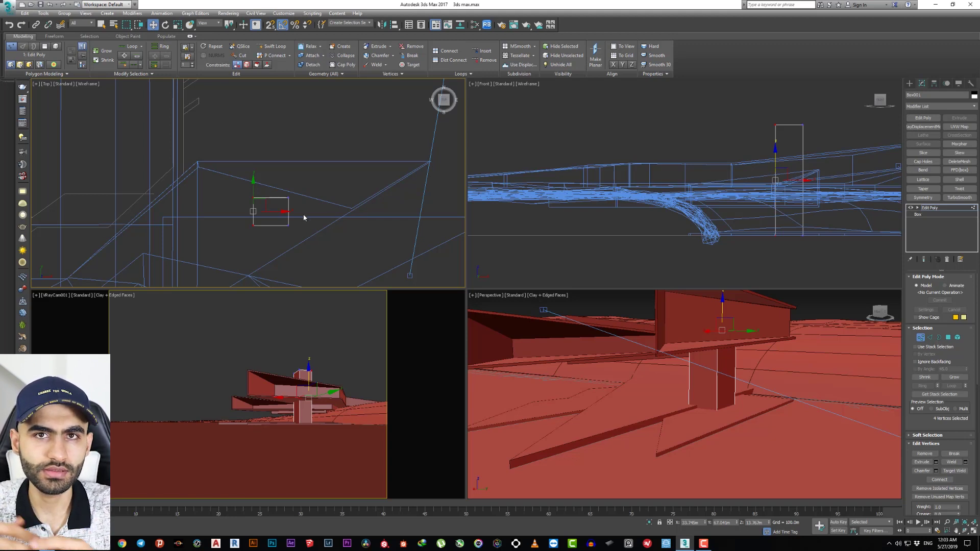
key("z")
key("2")
scroll(333, 199, "down", 2)
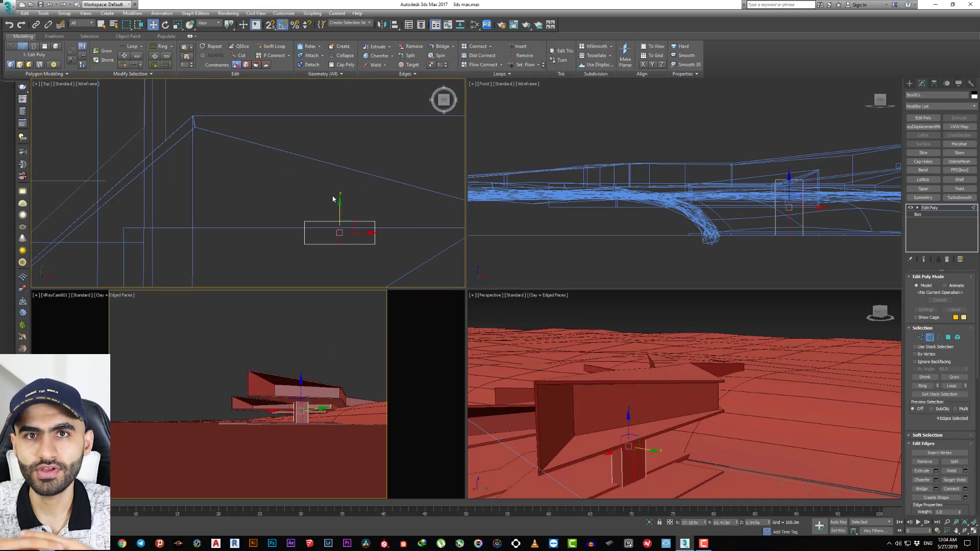
key("1")
scroll(376, 196, "down", 2)
Select and adjust Box001's corner vertices to begin tapering it
key("e")
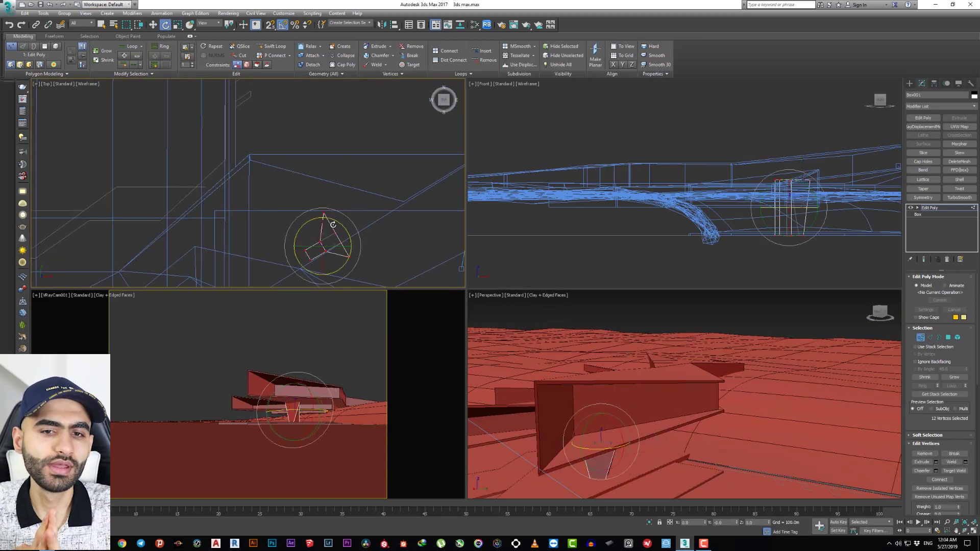
key("z")
middle_click_drag(556, 378, 587, 357, "alt")
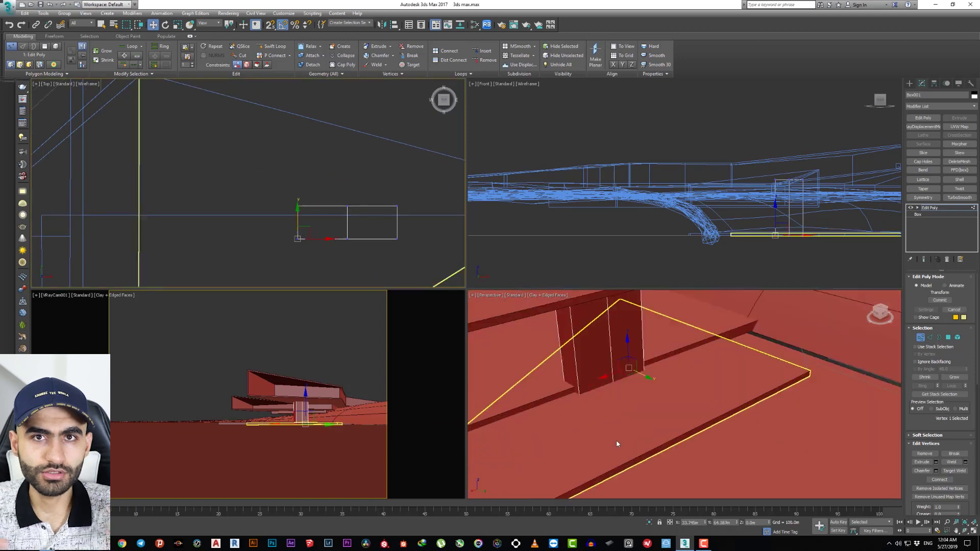
key("F3")
left_click(582, 372)
key("F3")
key("ctrl+z")
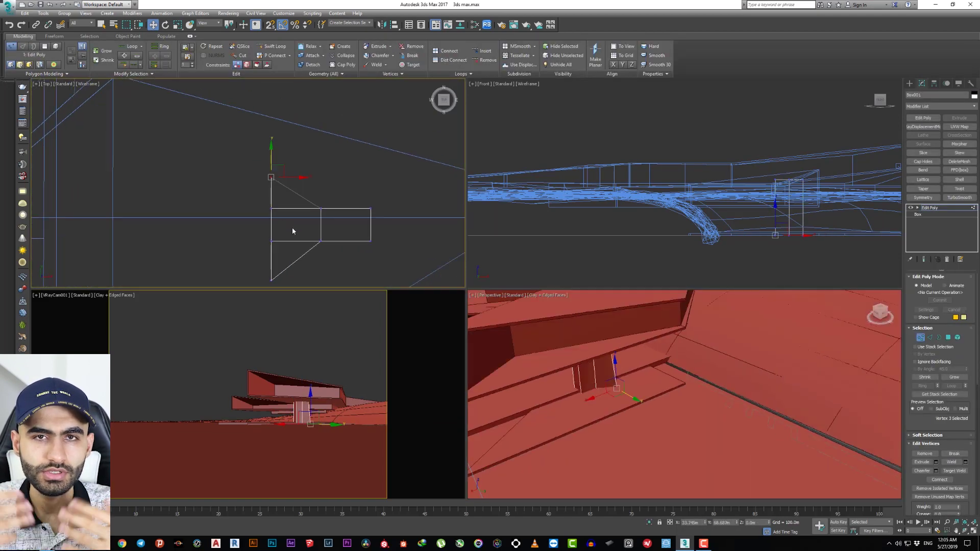
key("1")
key("1")
key("F3")
left_click_drag(511, 414, 611, 387)
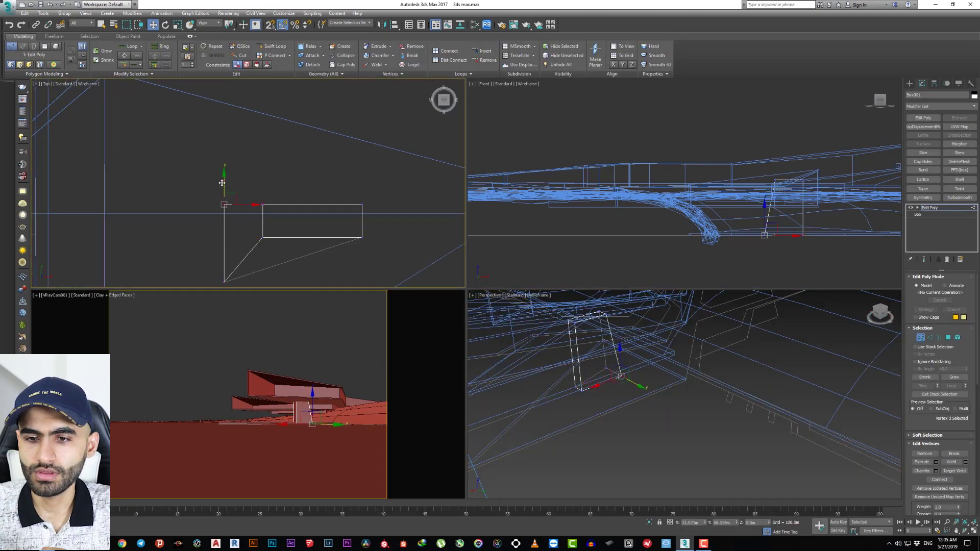
key("ctrl+shift+z")
key("F3")
Move the pillar's tip vertices to finish Box001 as an angled support leg
key("alt+w")
middle_click_drag(557, 335, 543, 354, "alt")
scroll(584, 464, "down", 3)
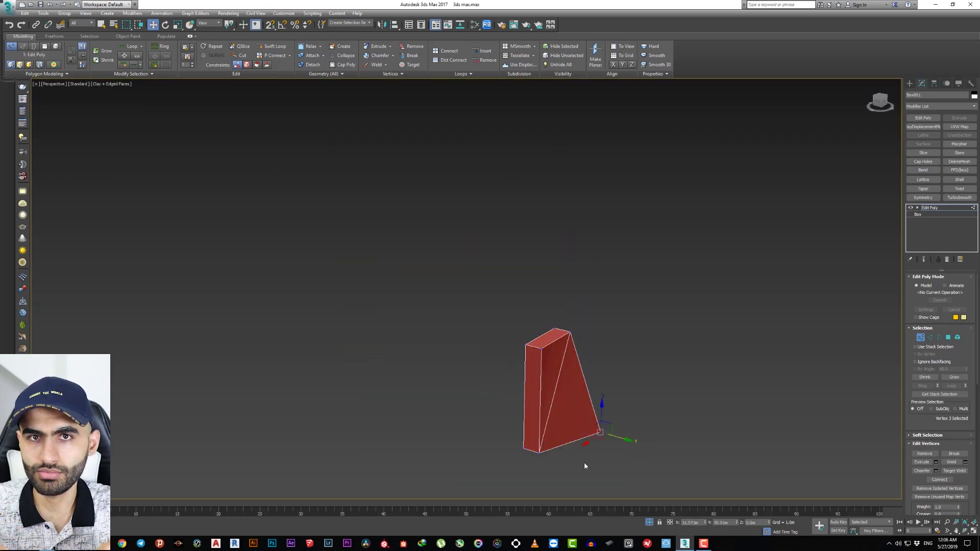
key("alt+w")
key("alt+w")
middle_click_drag(609, 407, 383, 276, "alt")
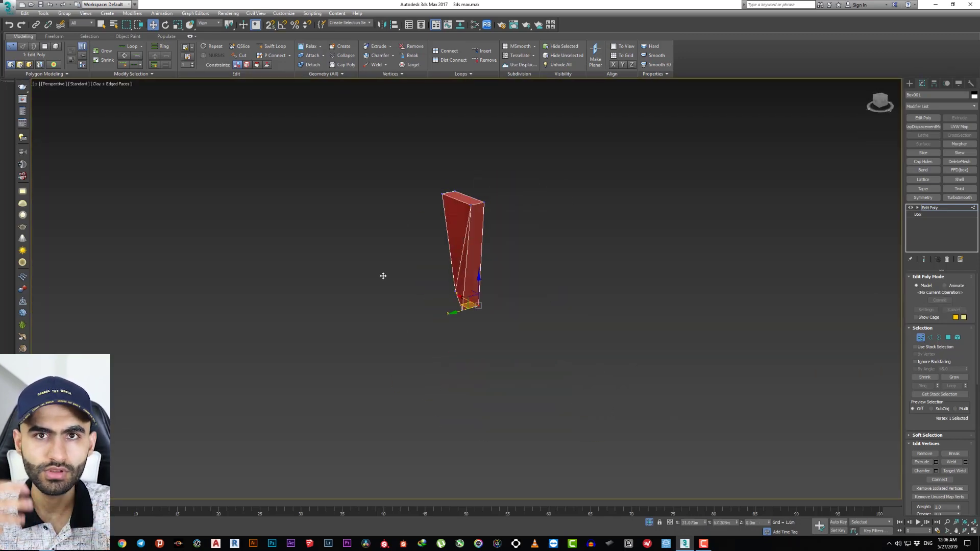
key("alt+q")
key("alt+w")
scroll(357, 225, "down", 3)
left_click(307, 195)
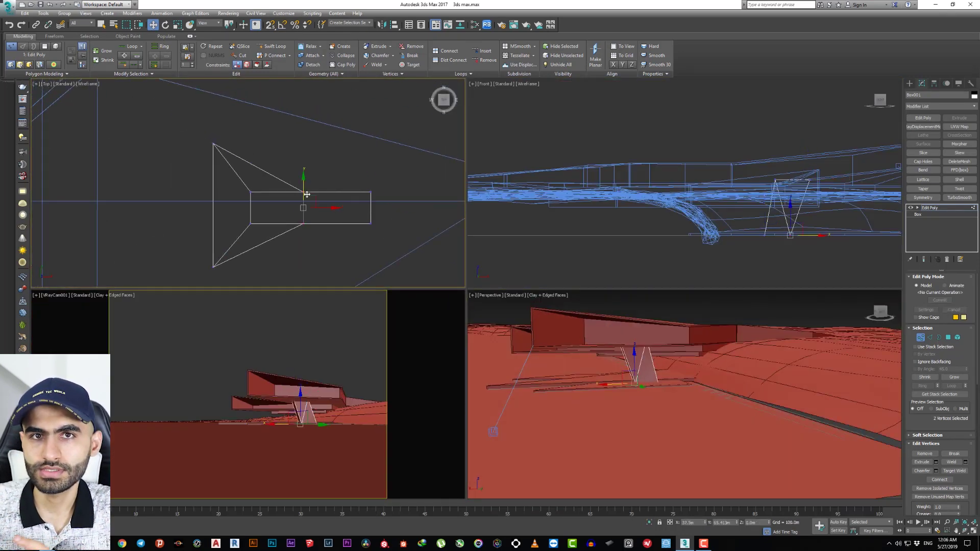
mouse_move(587, 357)
middle_mouse_down("alt")
mouse_move(618, 330)
mouse_move(669, 371)
middle_mouse_up("alt")
key("4")
key("ctrl+a")
key("6")
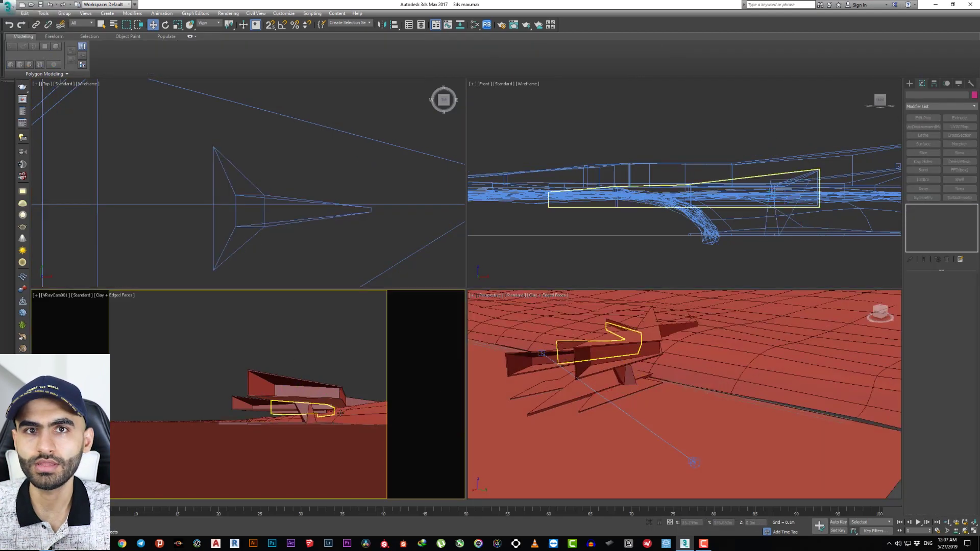
Taper Box002 by moving its end vertices into a second pillar
middle_click_drag(286, 194, 299, 201, "alt")
left_click(299, 202)
scroll(321, 190, "up", 3)
key("1")
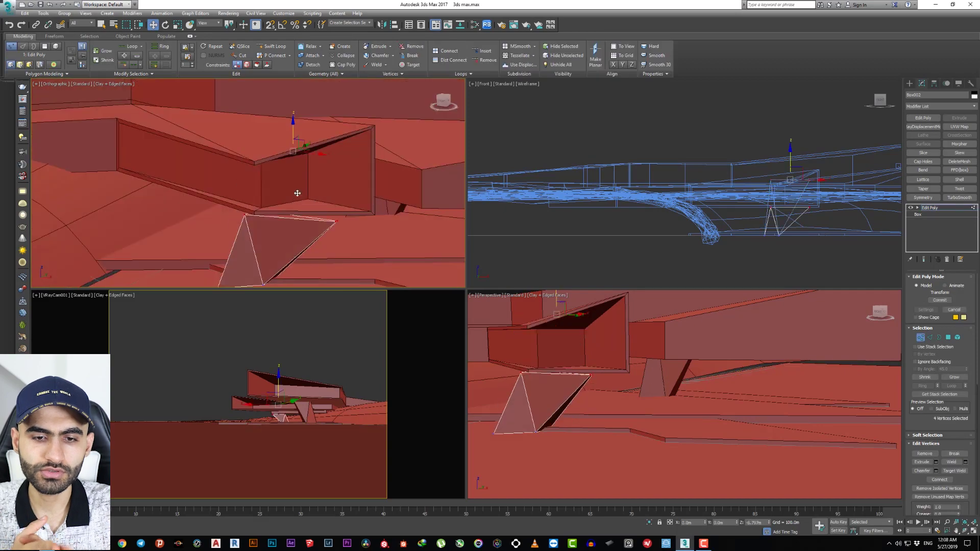
key("t")
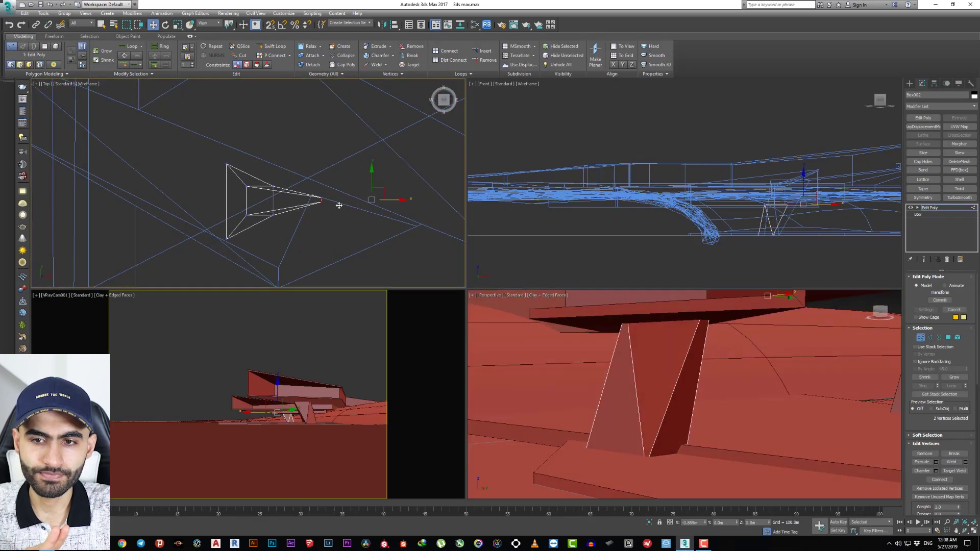
left_click_drag(277, 219, 259, 175)
left_click_drag(339, 232, 240, 179)
key("alt+w")
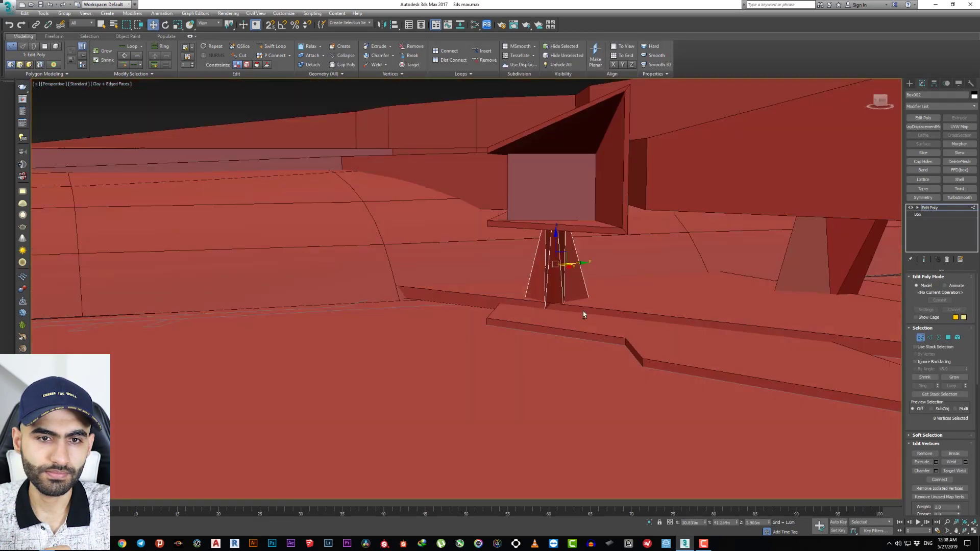
mouse_move(583, 311)
middle_mouse_down("alt")
mouse_move(480, 272)
mouse_move(358, 306)
middle_mouse_up("alt")
Select the long angled wall, isolate it and orbit to face it front-on
key("alt+w")
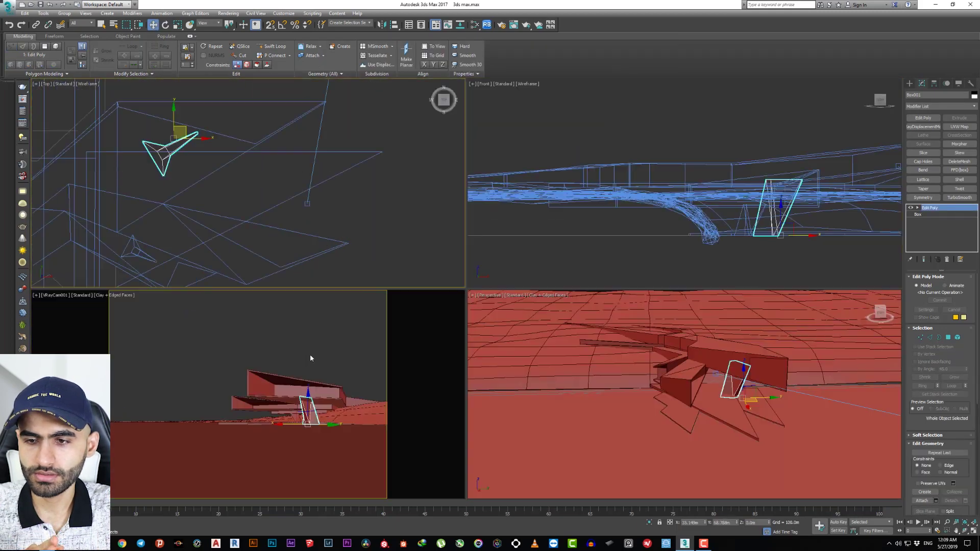
left_click(310, 355)
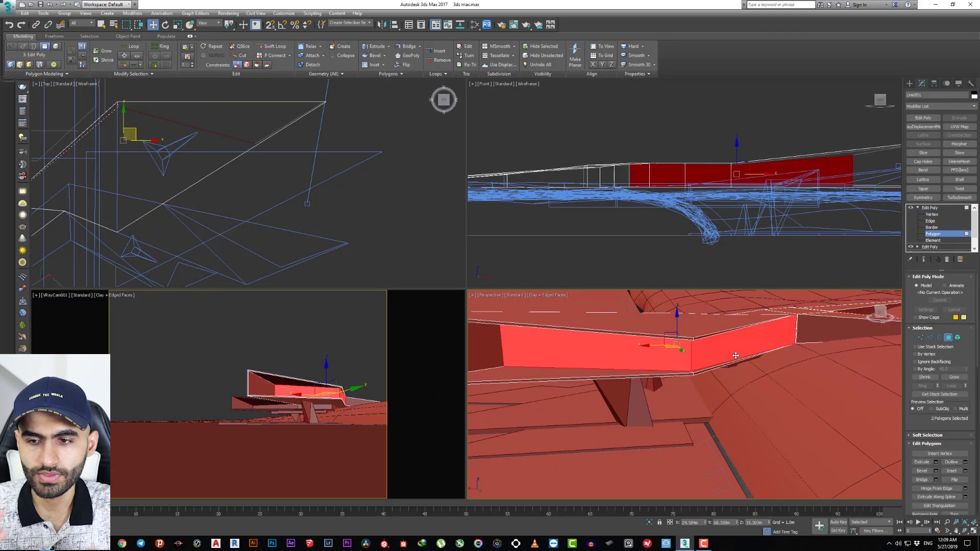
left_click(948, 338)
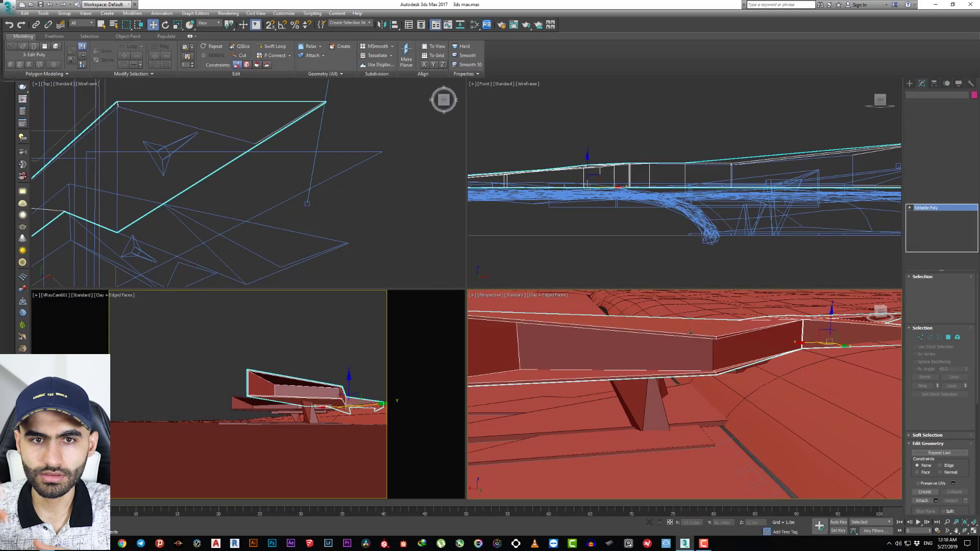
left_click(638, 347)
key("2")
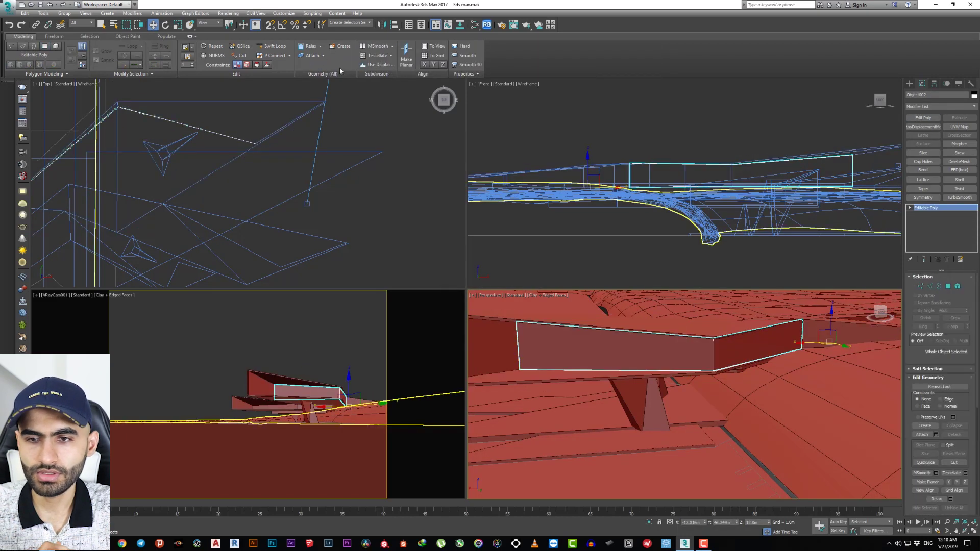
left_click(681, 369)
key("alt+q")
key("alt+w")
mouse_move(656, 357)
middle_mouse_down("alt")
mouse_move(481, 285)
mouse_move(442, 255)
mouse_move(460, 265)
middle_mouse_up("alt")
Select all 18 wall faces and apply an Inset by polygon
key("4")
key("ctrl+a")
scroll(456, 275, "up", 5)
left_click(374, 65, "shift")
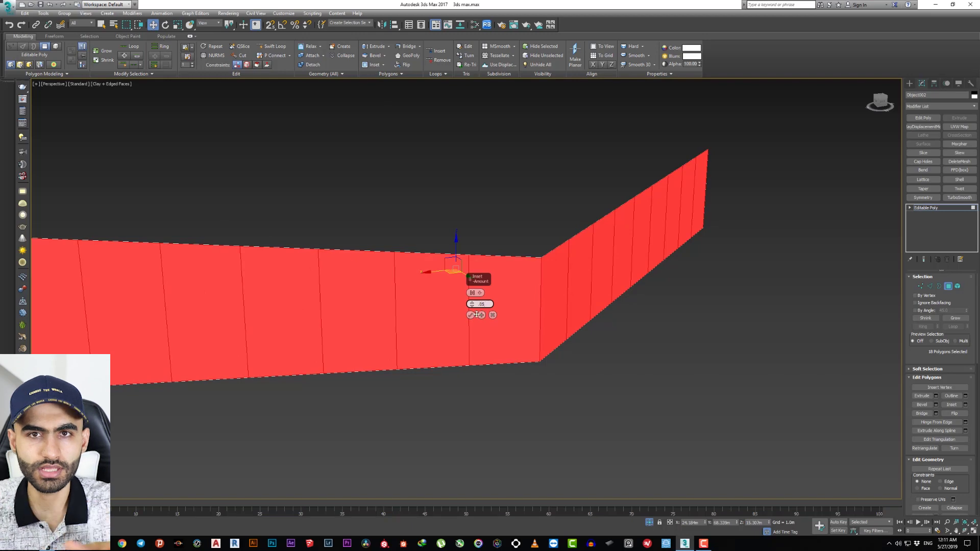
middle_click_drag(476, 315, 459, 296, "alt")
left_click(470, 315)
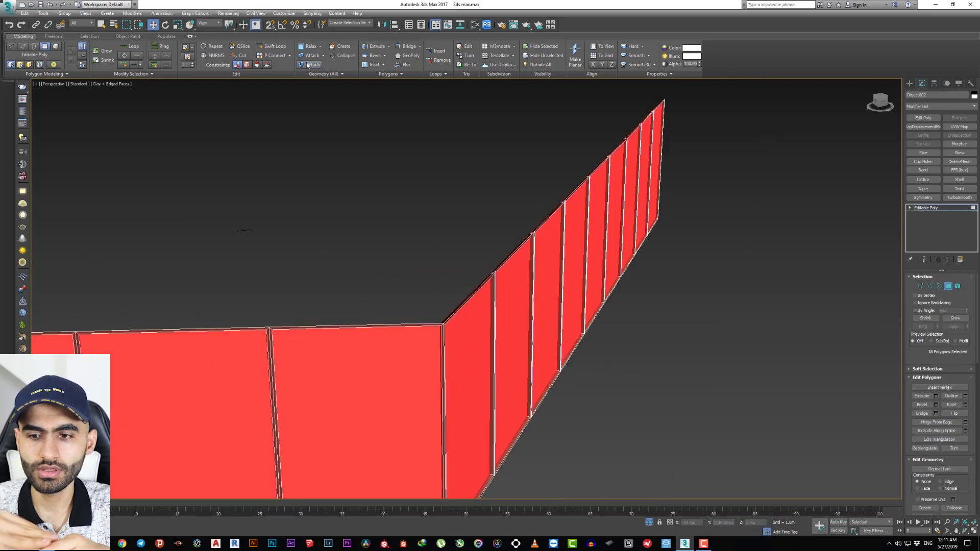
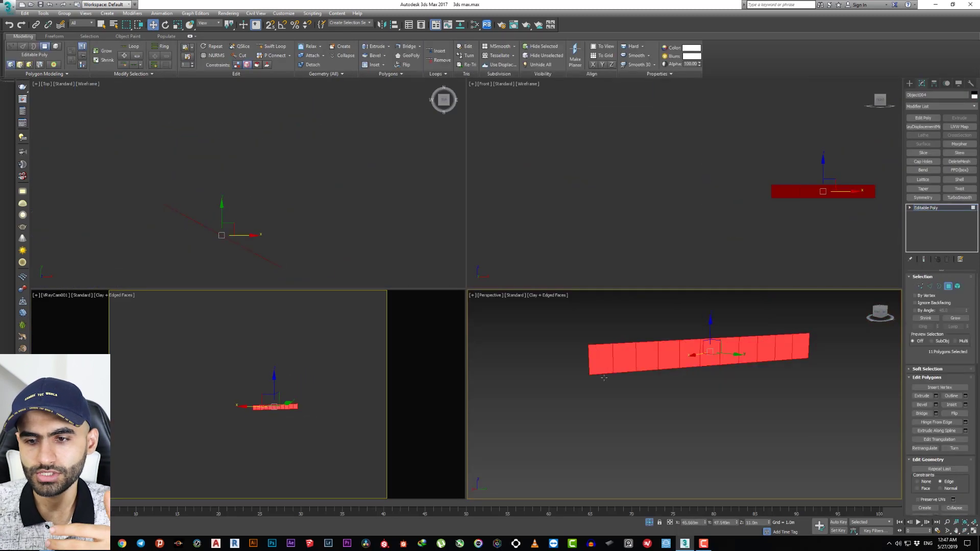
Add an Edit Poly modifier to the railing and select Line002
key("4")
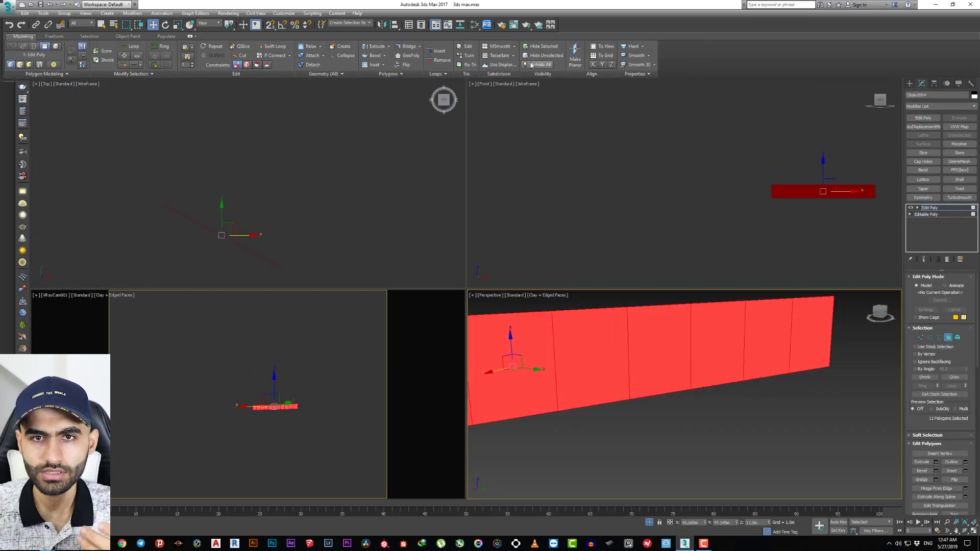
scroll(656, 339, "up", 3)
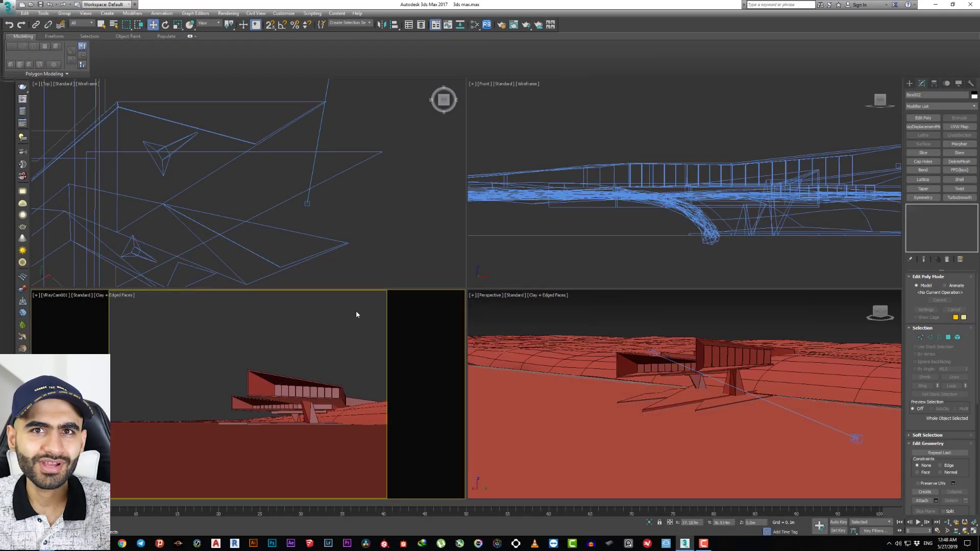
left_click(270, 407)
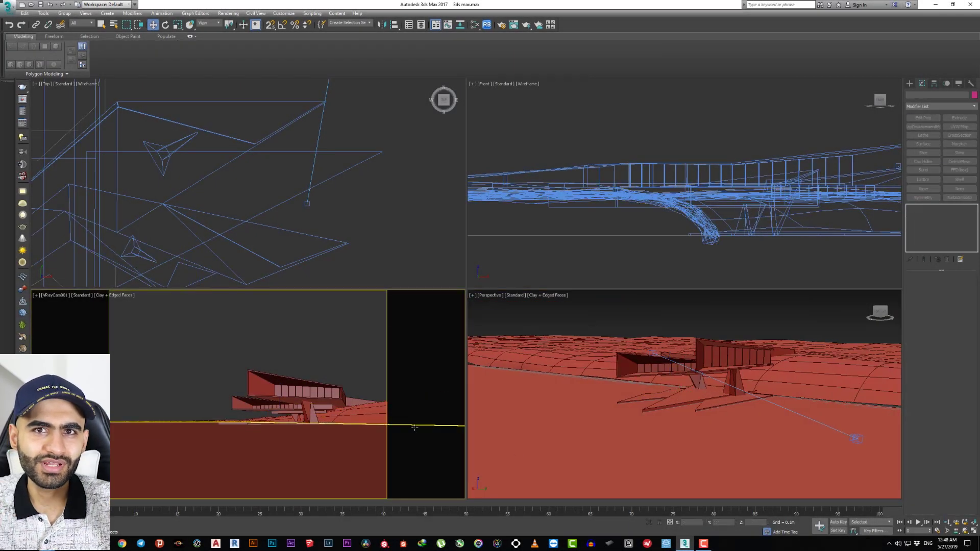
scroll(695, 365, "up", 4)
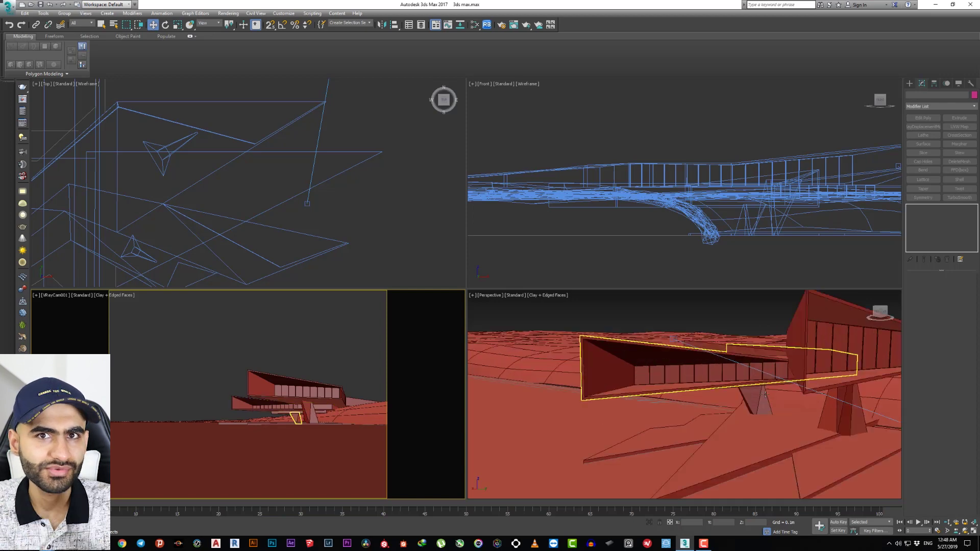
scroll(696, 365, "down", 5)
Select the road spline, a pillar under the house and the glass railing in turn
left_click(704, 374)
scroll(704, 374, "up", 4)
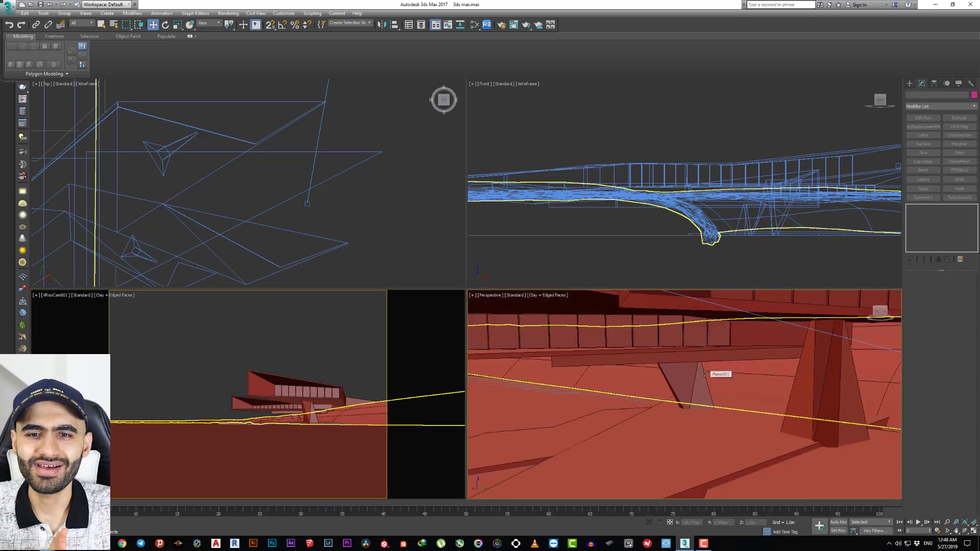
left_click(702, 371)
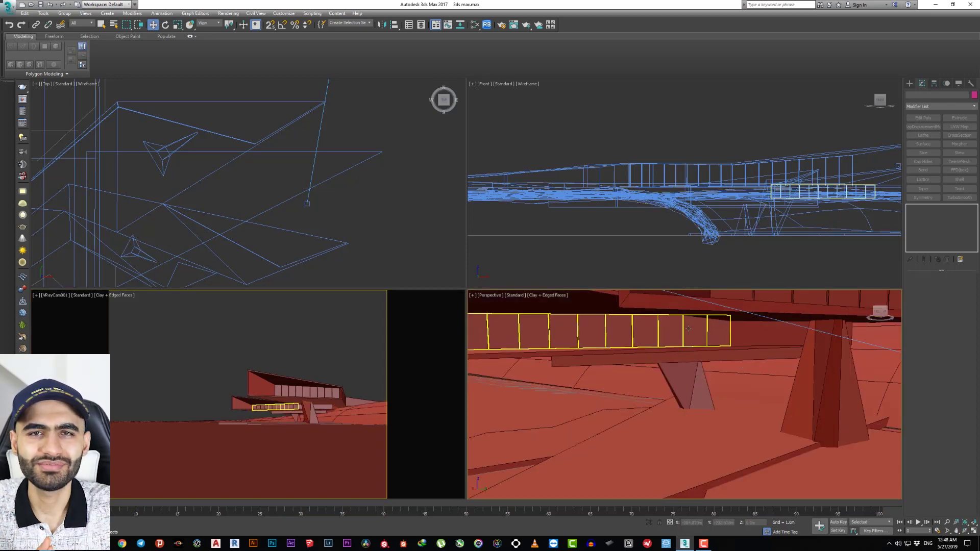
scroll(664, 337, "up", 3)
scroll(644, 335, "up", 2)
left_click(630, 334)
scroll(630, 333, "down", 3)
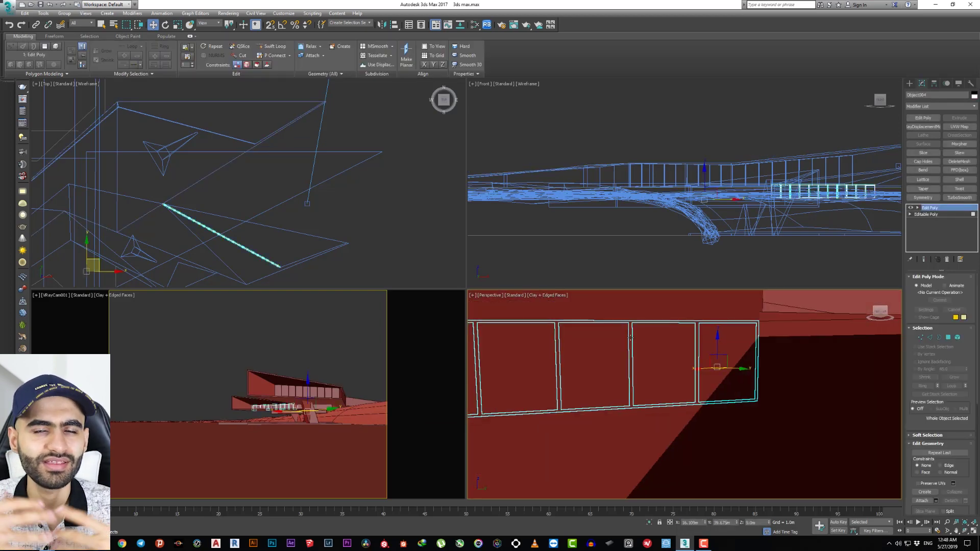
scroll(613, 342, "down", 5)
scroll(638, 352, "up", 2)
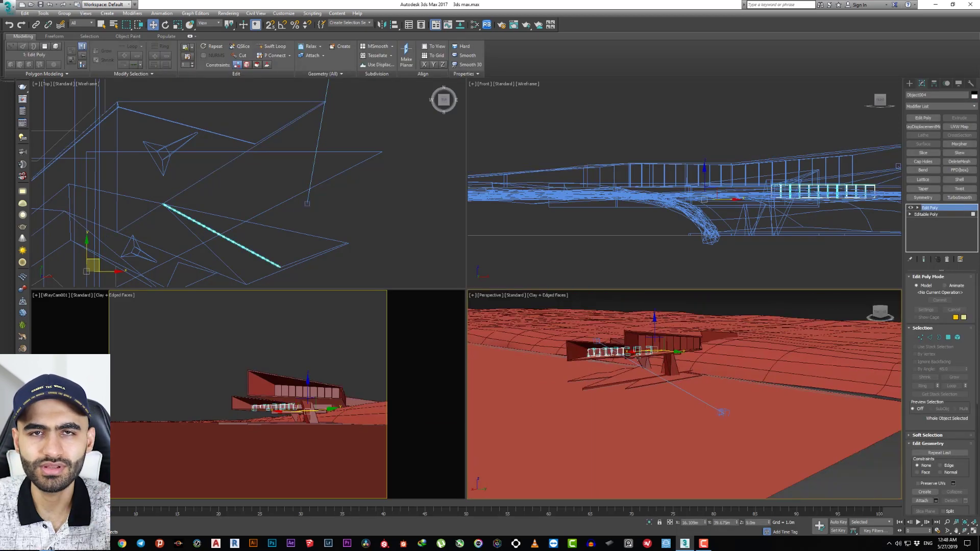
Clear the selection and zoom out to show the whole house scene
left_click(326, 327)
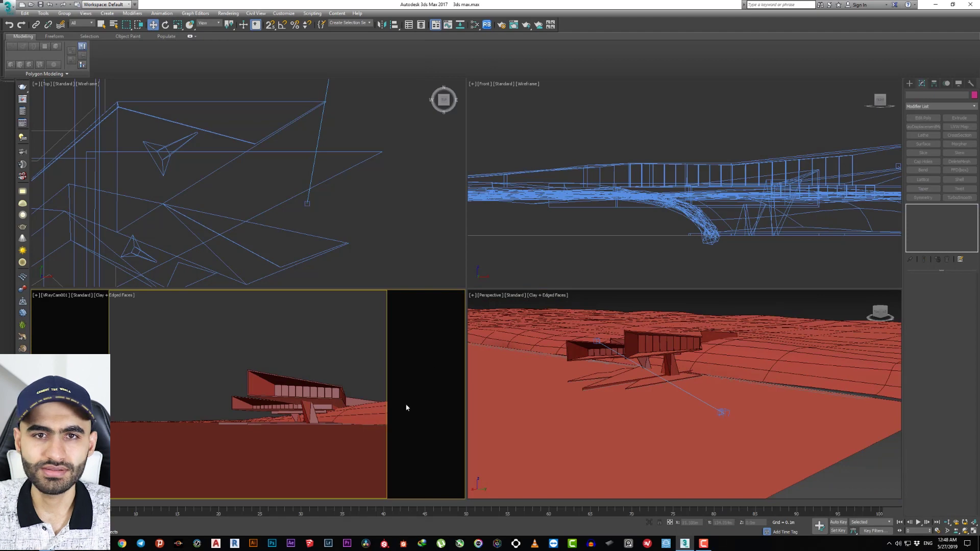
scroll(318, 253, "down", 5)
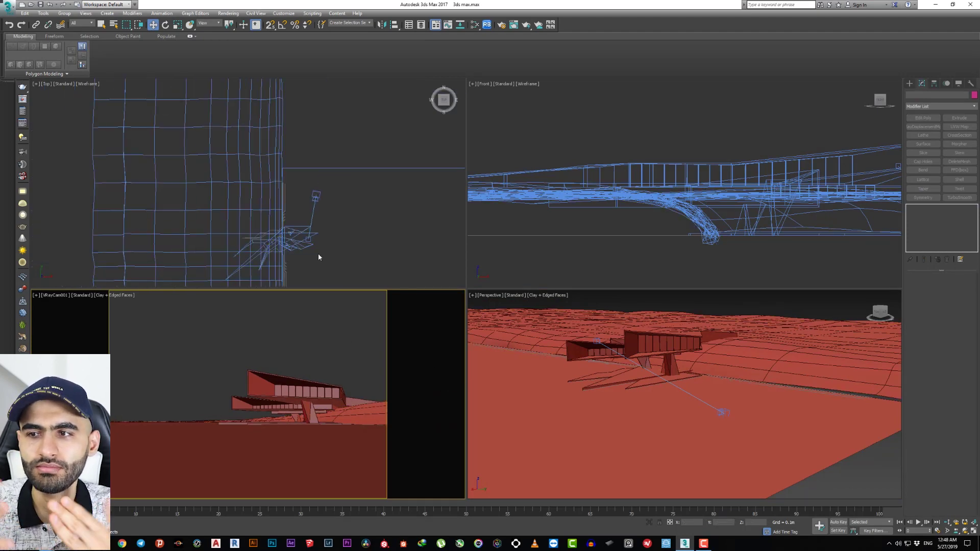
scroll(318, 253, "down", 2)
scroll(303, 234, "down", 5)
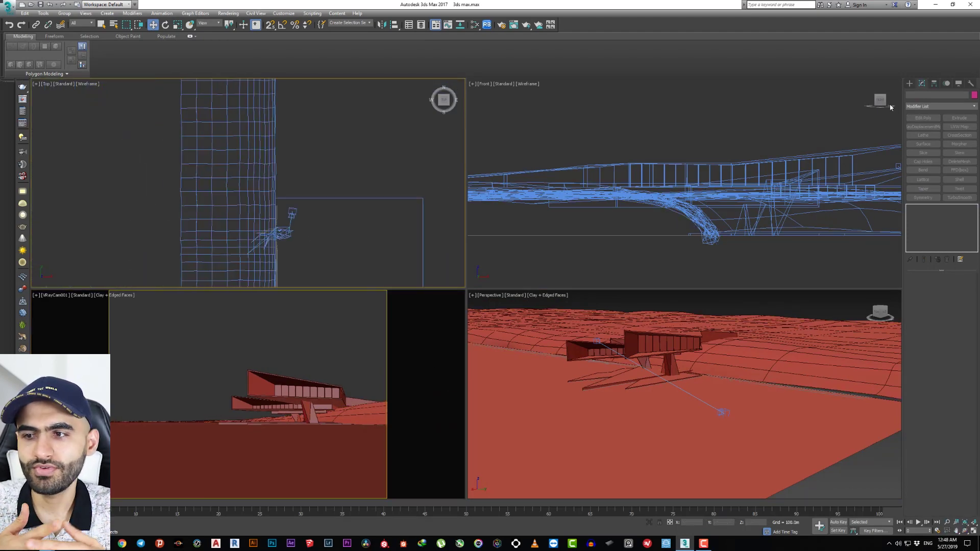
Create a Dome-type VRayLight in the Top viewport and recentre the view
left_click(910, 85)
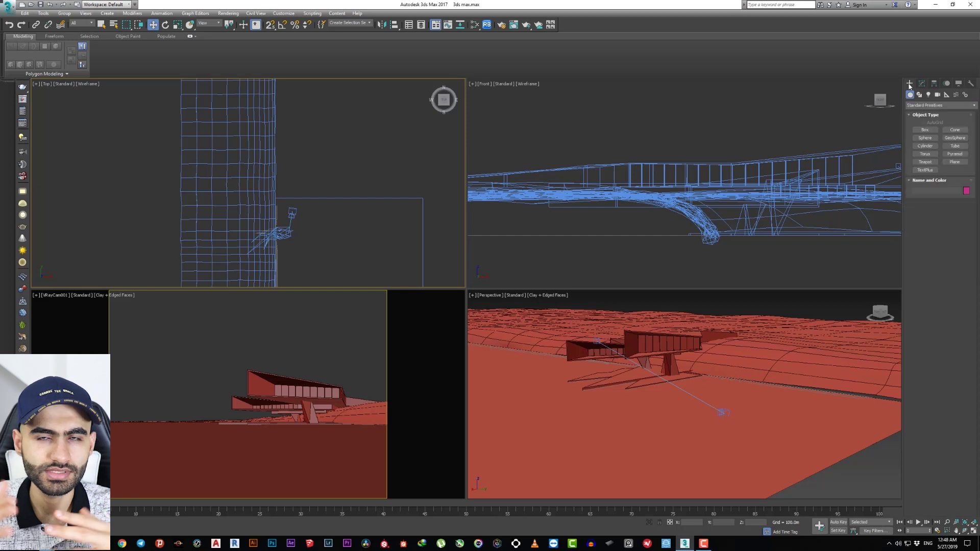
left_click(937, 95)
left_click(940, 105)
left_click(914, 128)
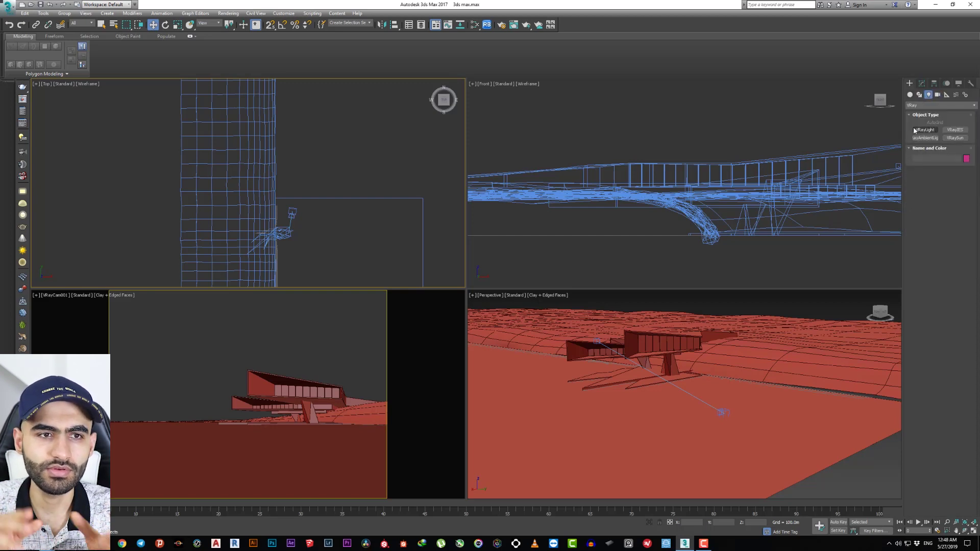
left_click(924, 129)
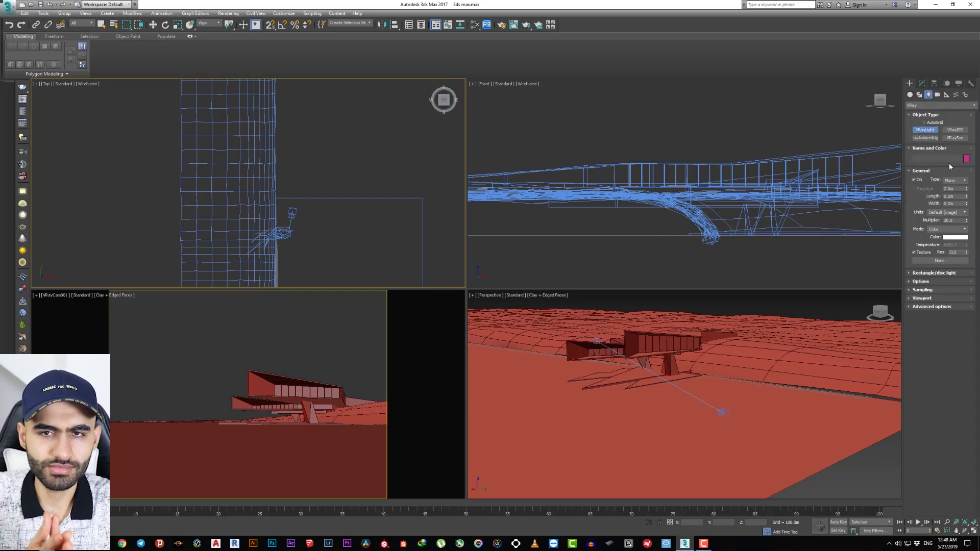
left_click(955, 181)
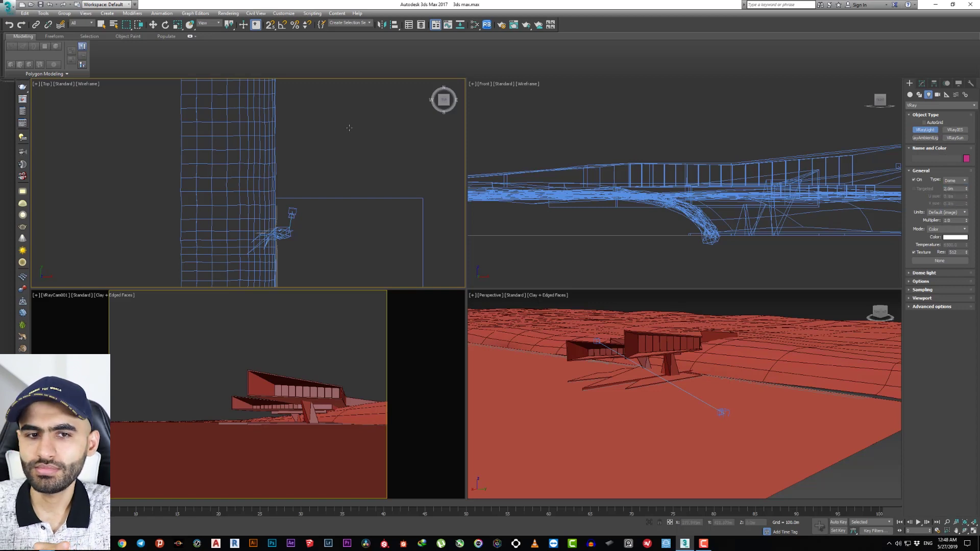
left_click(330, 103)
middle_click_drag(358, 178, 381, 191)
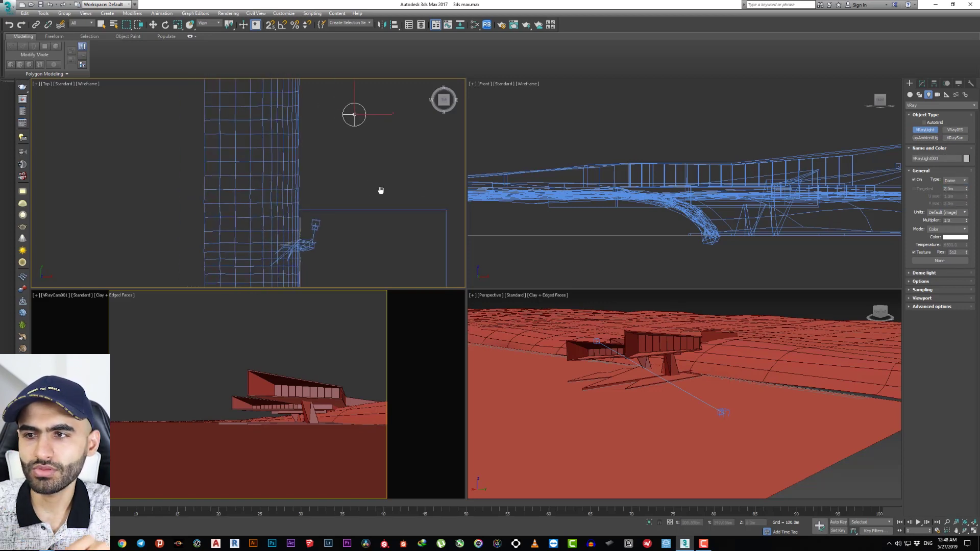
Open the Slate Material Editor, reposition it, and select the new dome light
left_click(476, 27)
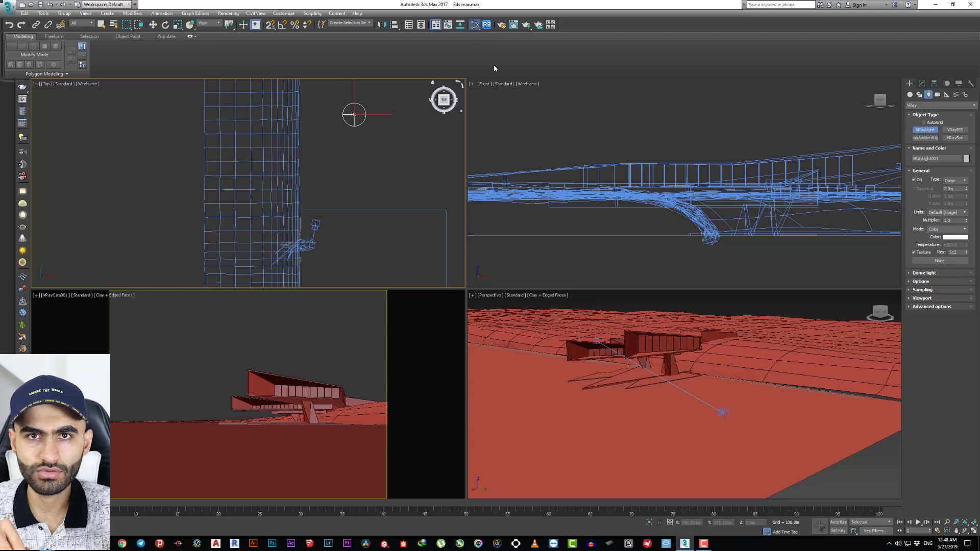
left_click_drag(278, 96, 415, 111)
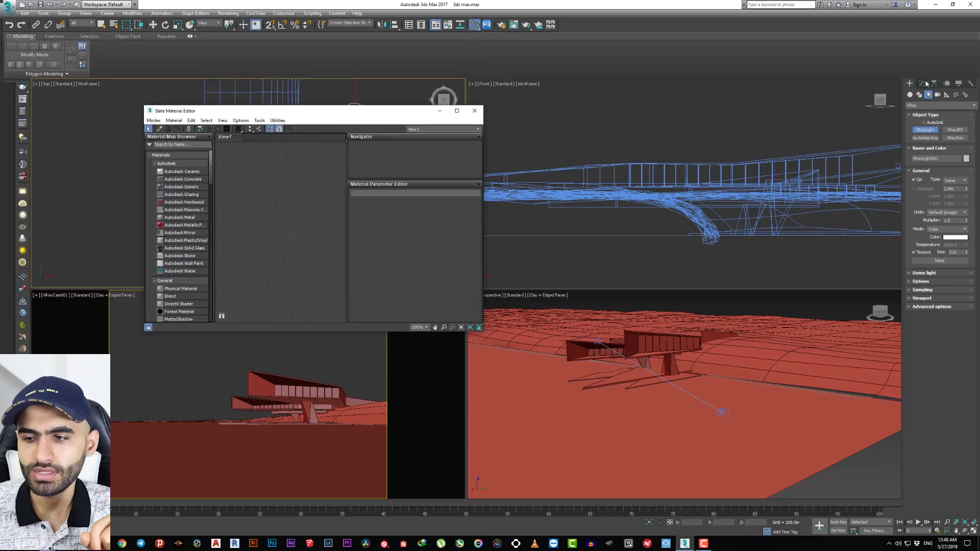
left_click(922, 83)
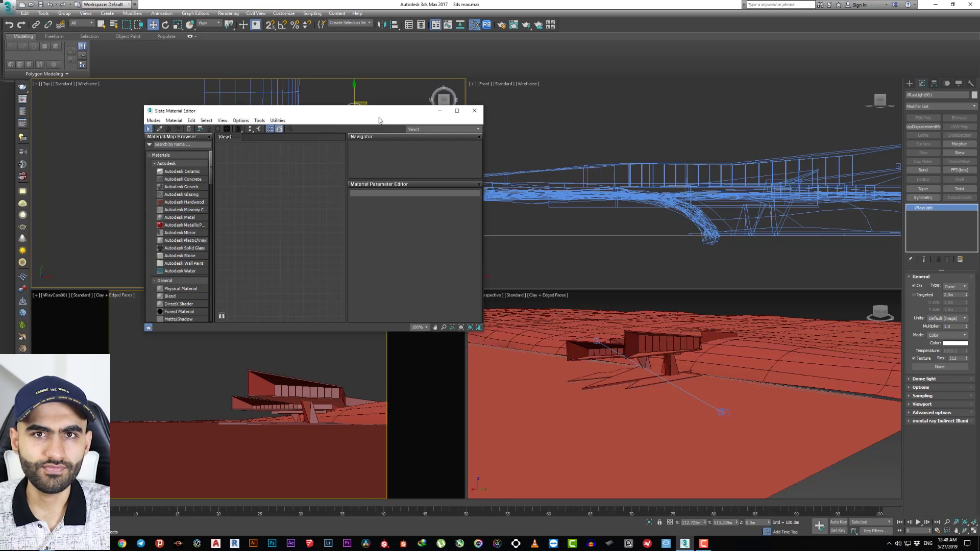
left_click_drag(358, 116, 369, 179)
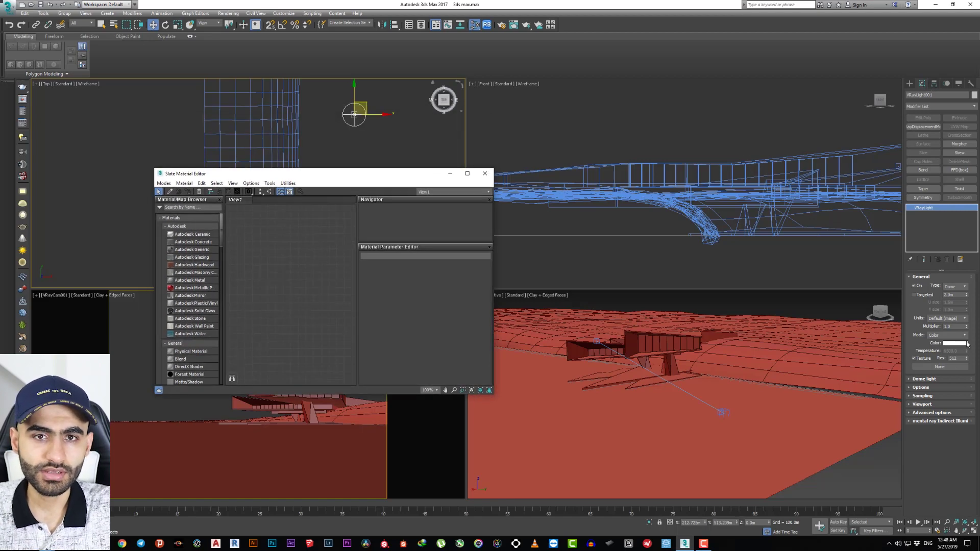
Give the dome light a VRayHDRI texture loaded with 1847 Dusk Sun.hdr
left_click(948, 369)
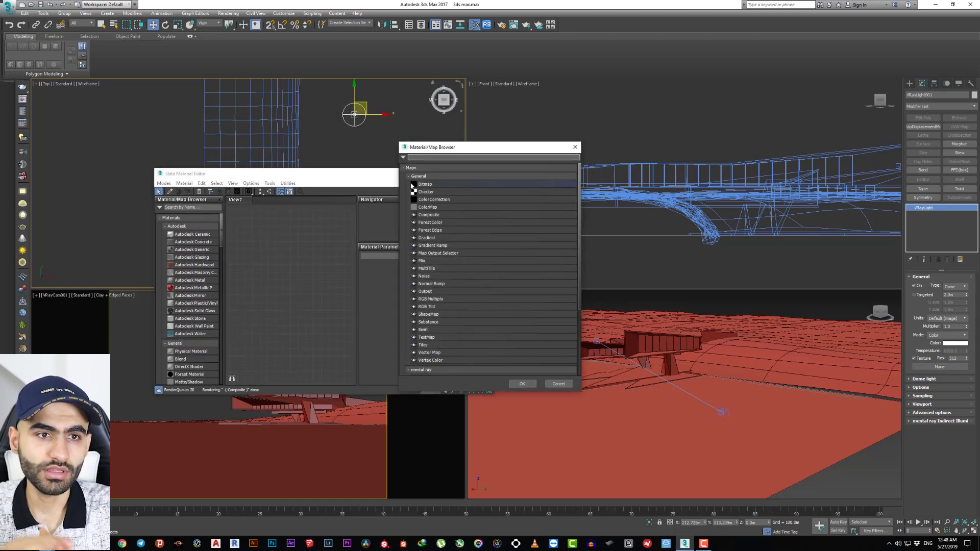
left_click(409, 176)
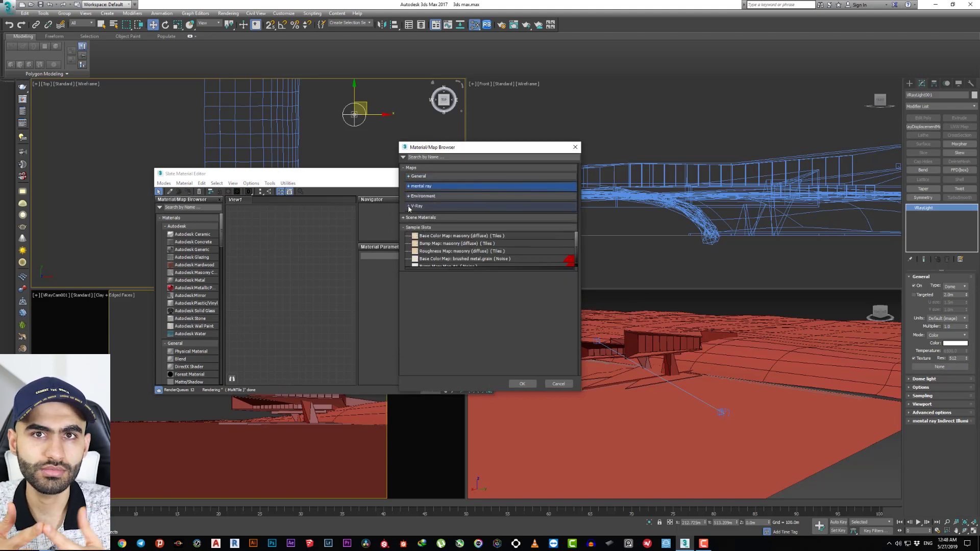
left_click(416, 206)
double_click(431, 237)
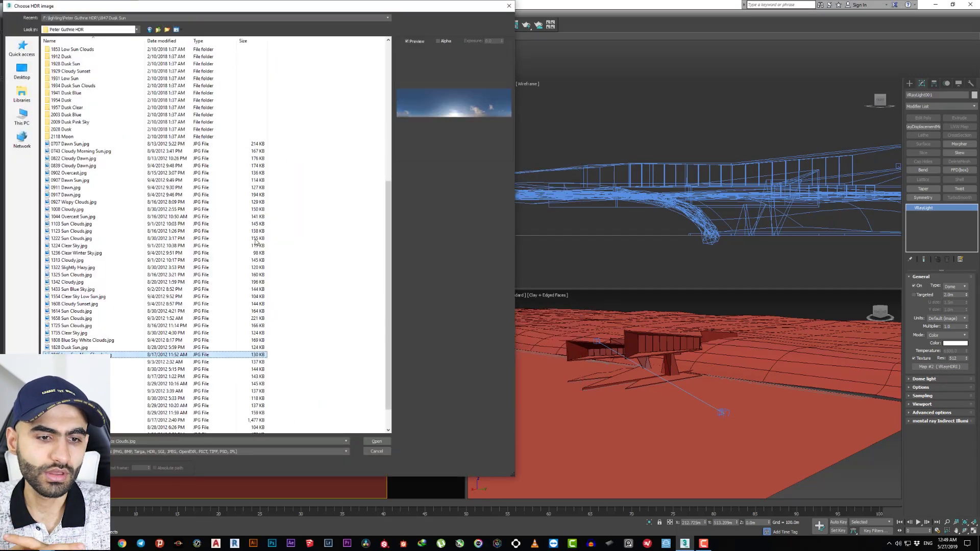
key("Down")
key("Down")
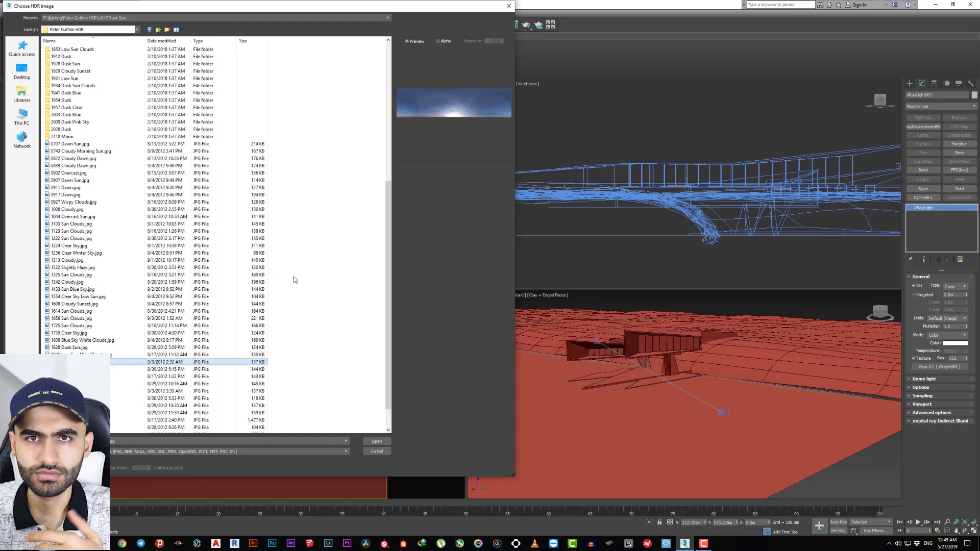
scroll(293, 277, "up", 5)
scroll(291, 275, "up", 6)
left_click(80, 276)
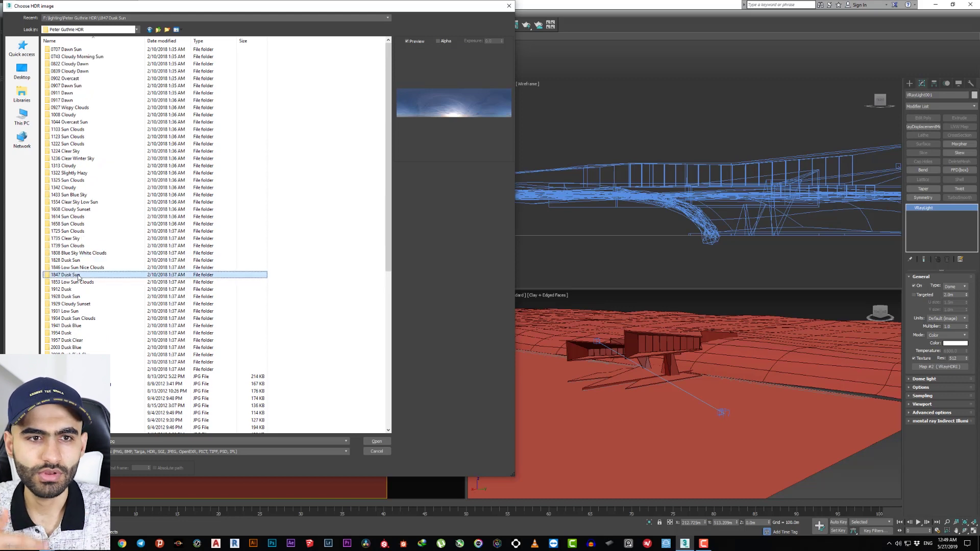
double_click(79, 276)
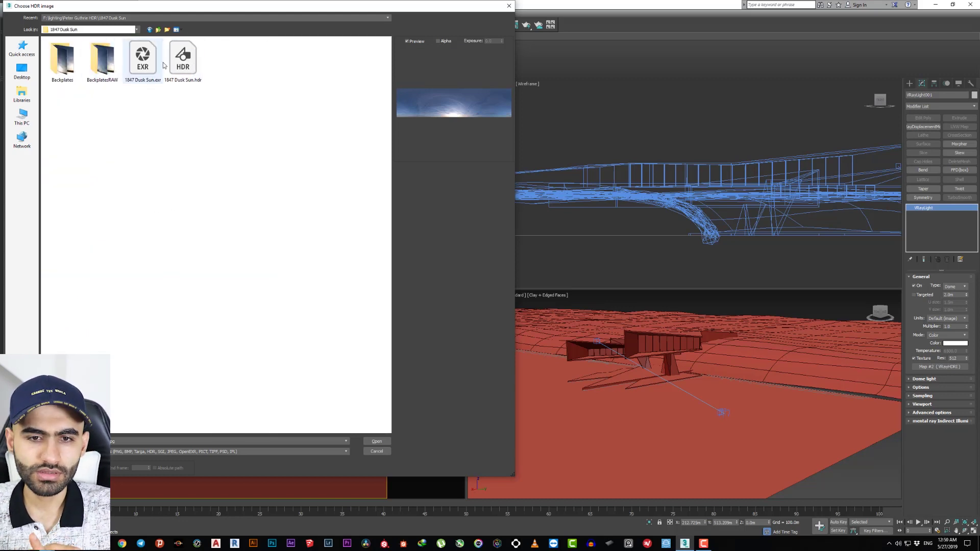
left_click(185, 60)
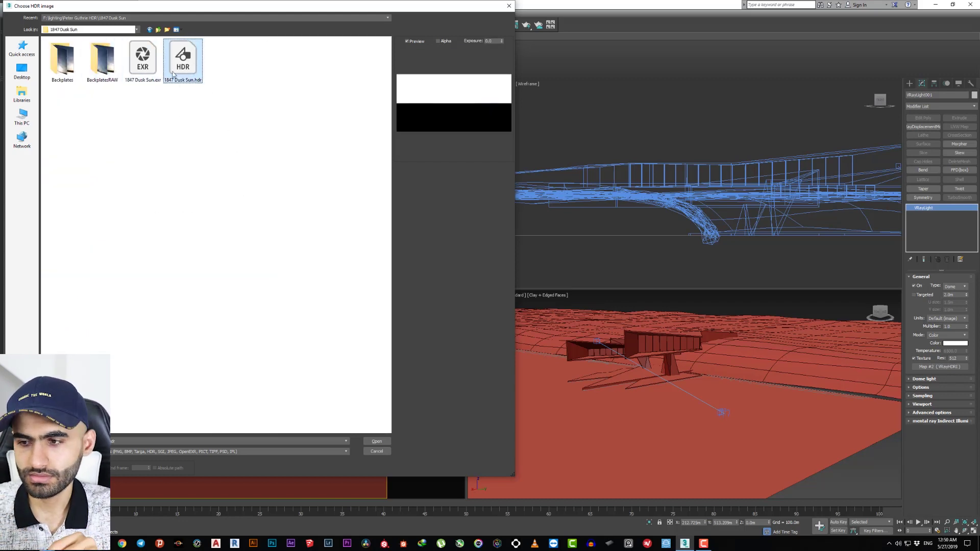
left_click(376, 440)
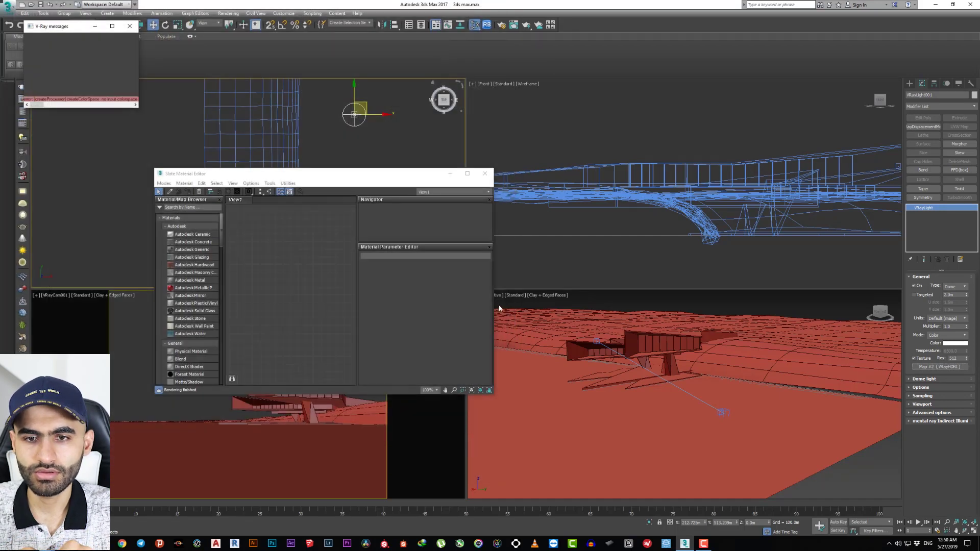
Drag the VRayHDRI map into the Slate editor as an instance node, then move the editor aside
left_click_drag(646, 292, 286, 243)
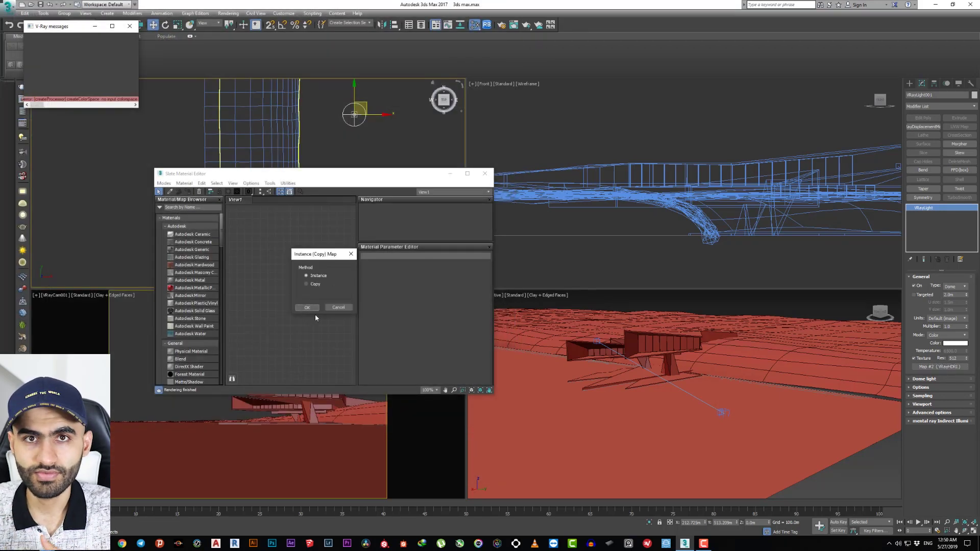
left_click(315, 308)
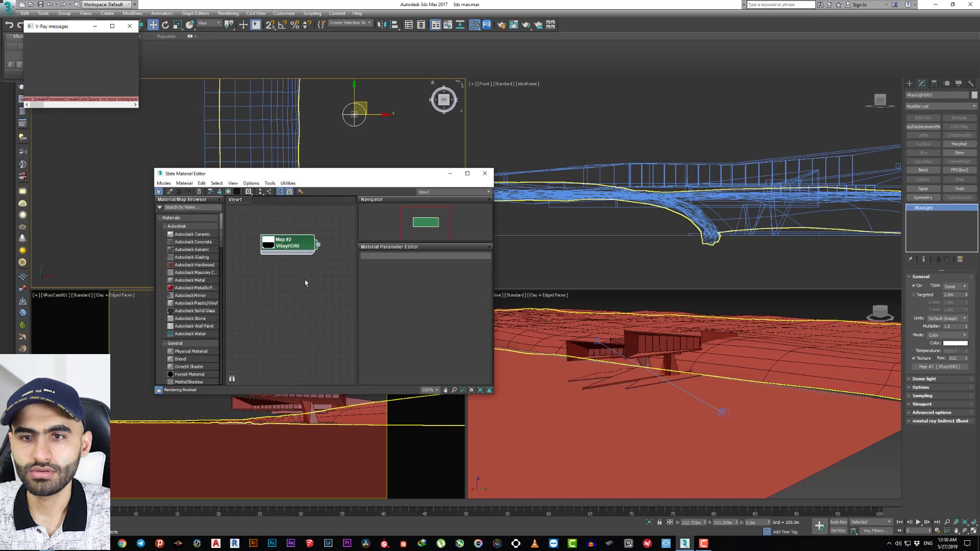
mouse_move(338, 176)
left_mouse_down()
mouse_move(493, 153)
mouse_move(515, 160)
left_mouse_up()
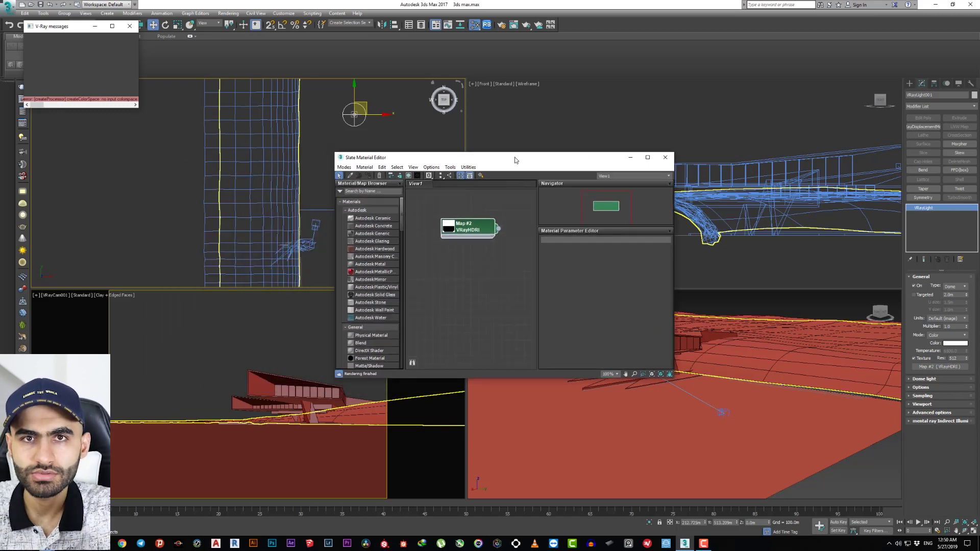
left_click_drag(453, 163, 574, 199)
Switch the renderer to V-Ray GPU Next in Render Setup
key("F10")
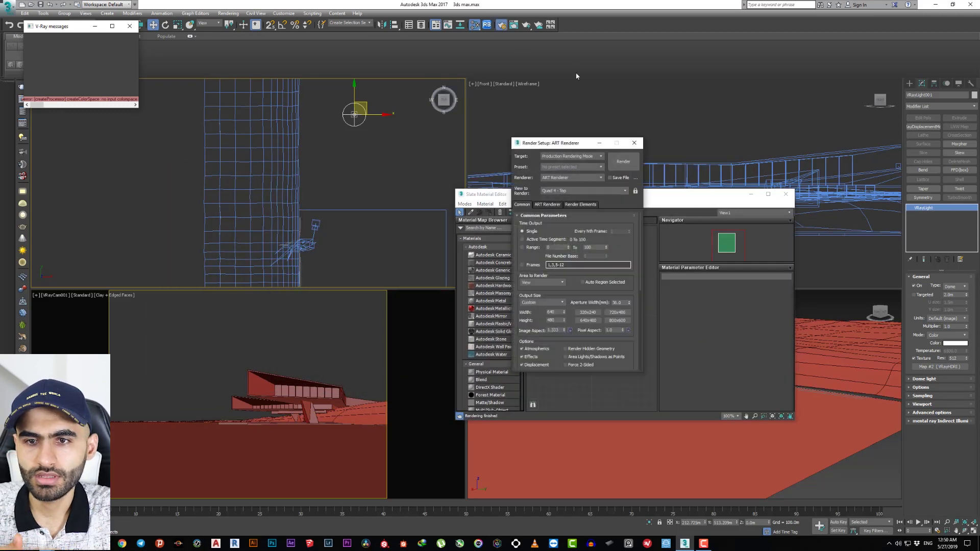
left_click_drag(570, 146, 582, 88)
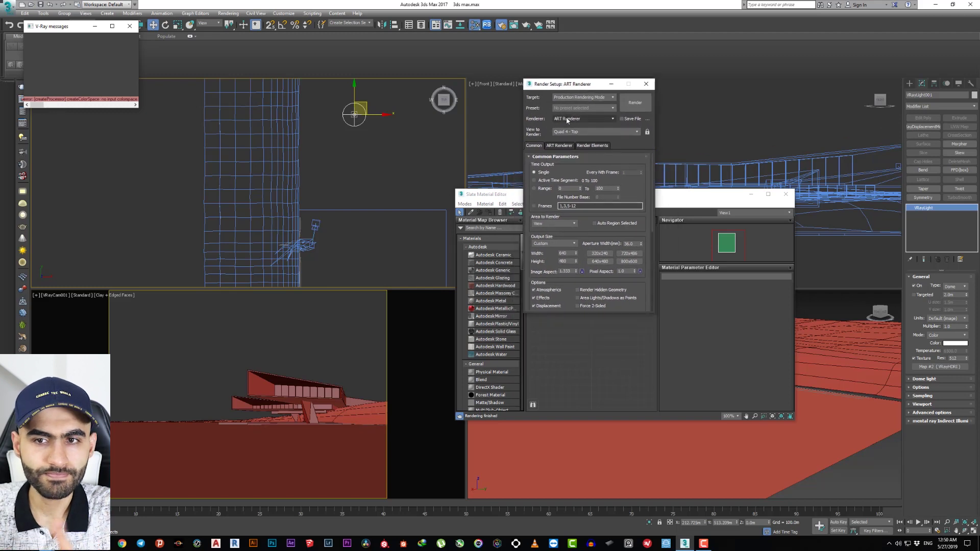
left_click(562, 120)
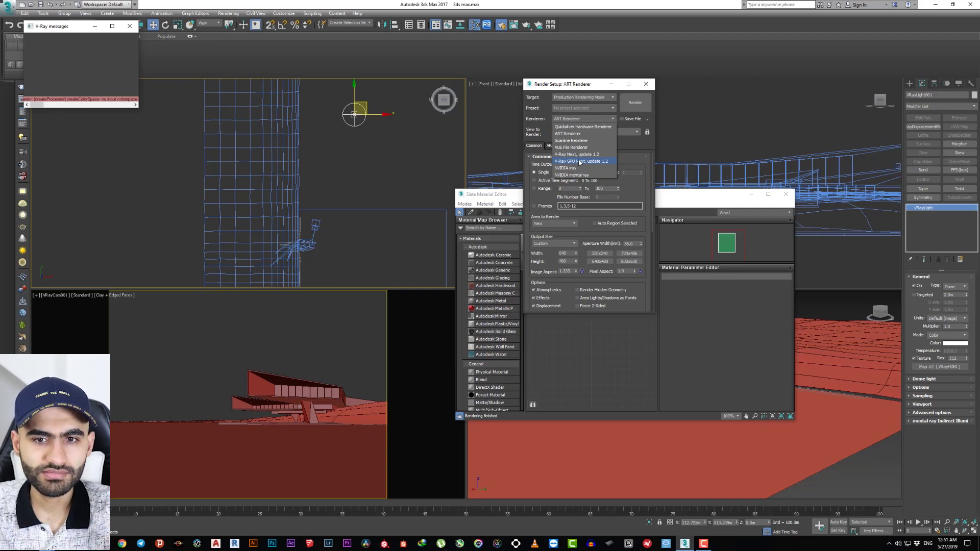
left_click(580, 161)
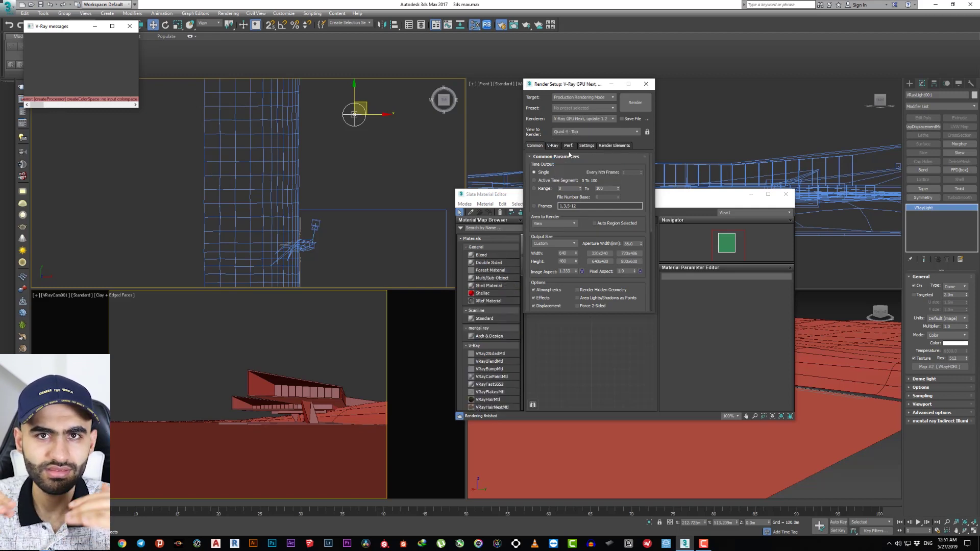
Set the output size to the 35mm 1.316:1 Full Aperture preset at 1536x1167
left_click_drag(567, 84, 440, 99)
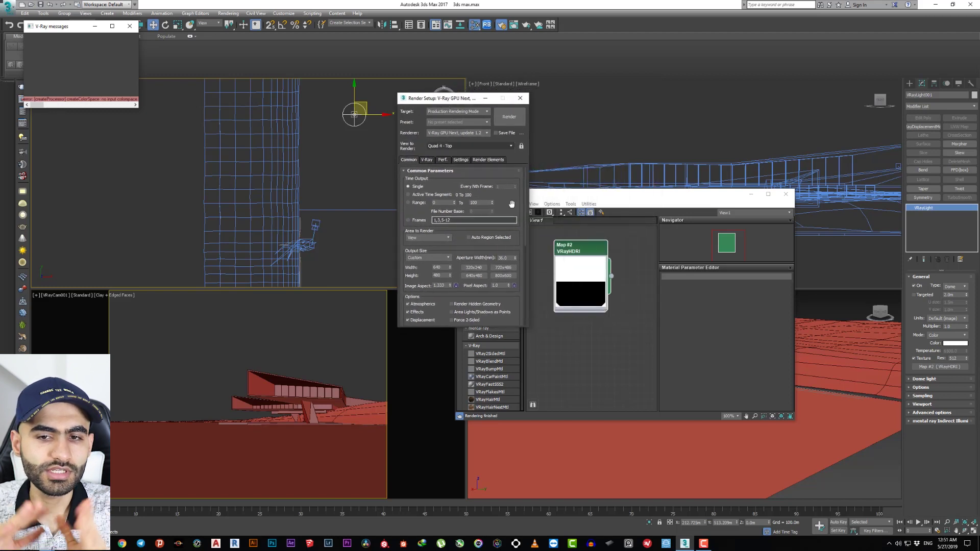
left_click(436, 259)
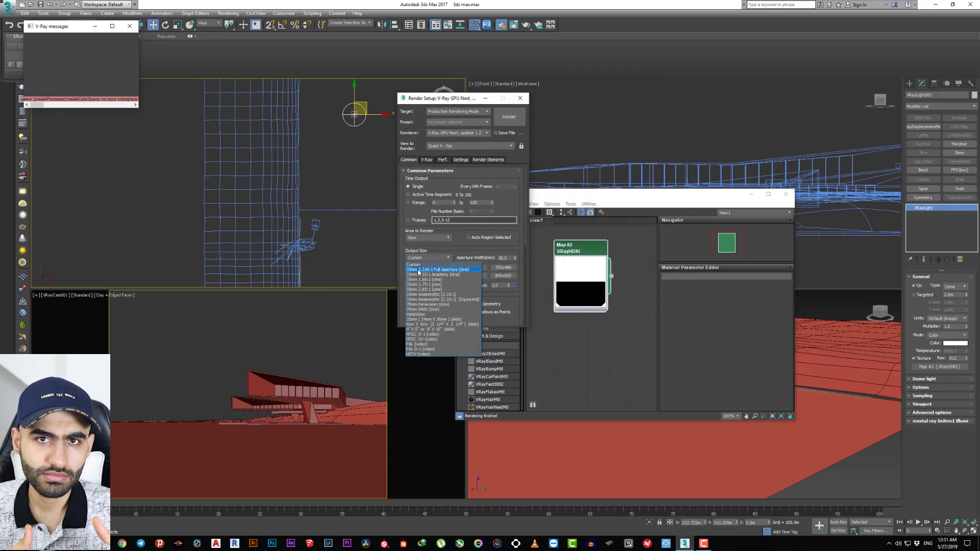
left_click(418, 270)
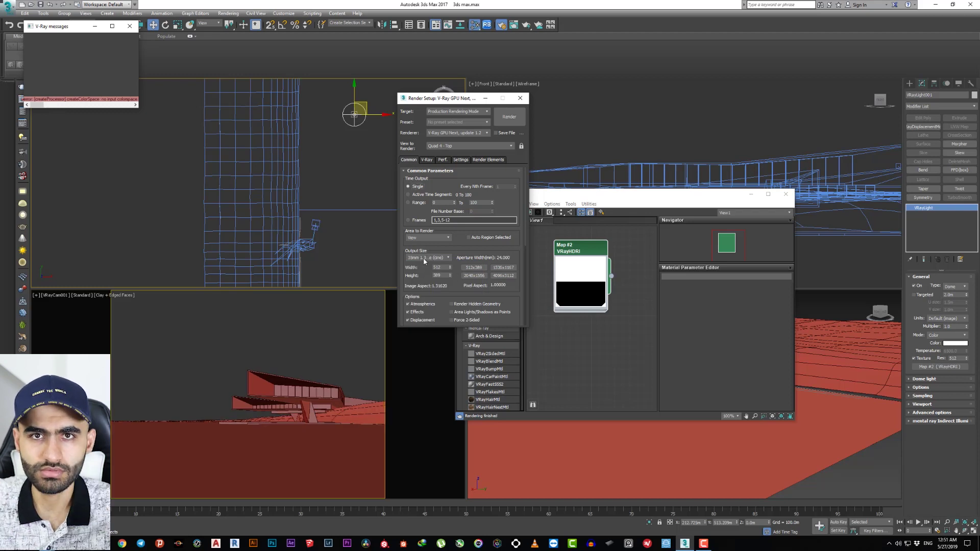
left_click(423, 259)
left_click(429, 358)
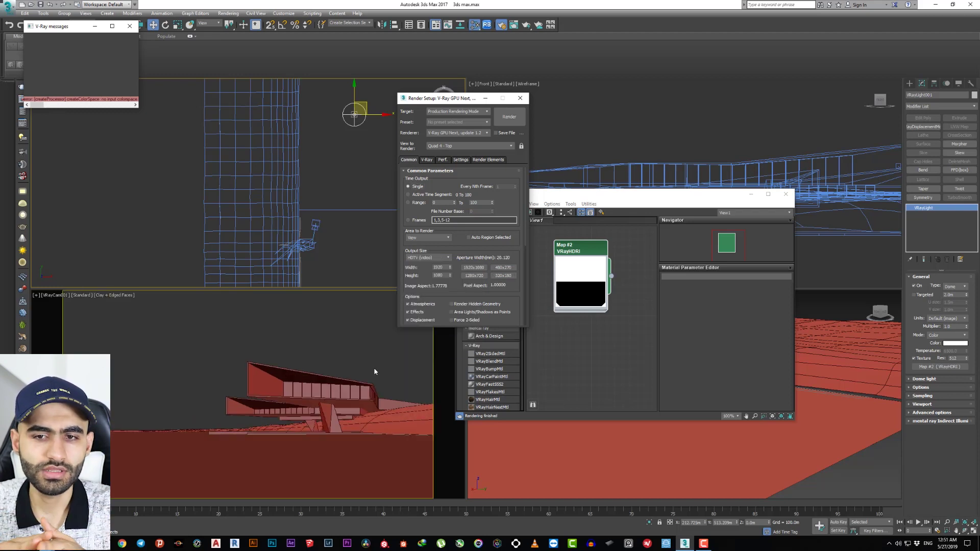
left_click(428, 258)
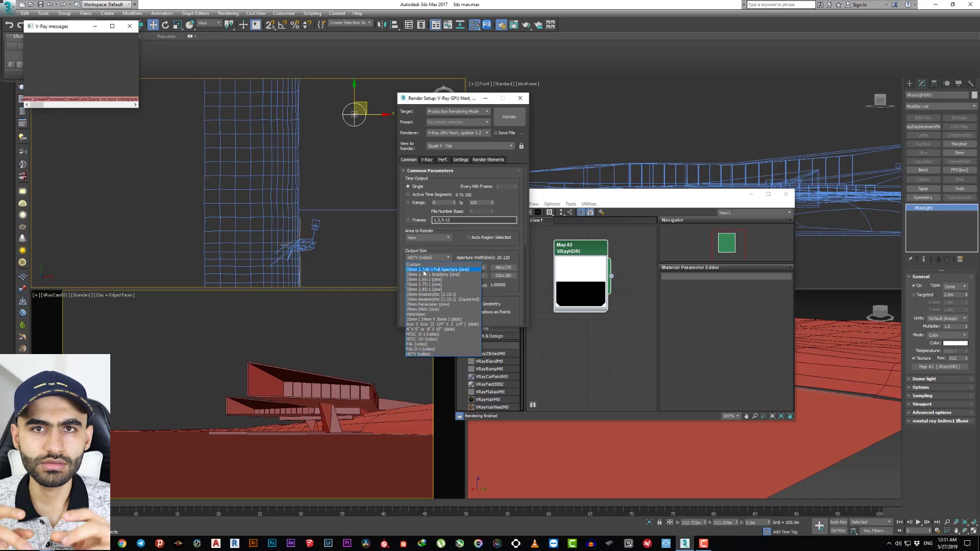
left_click(444, 270)
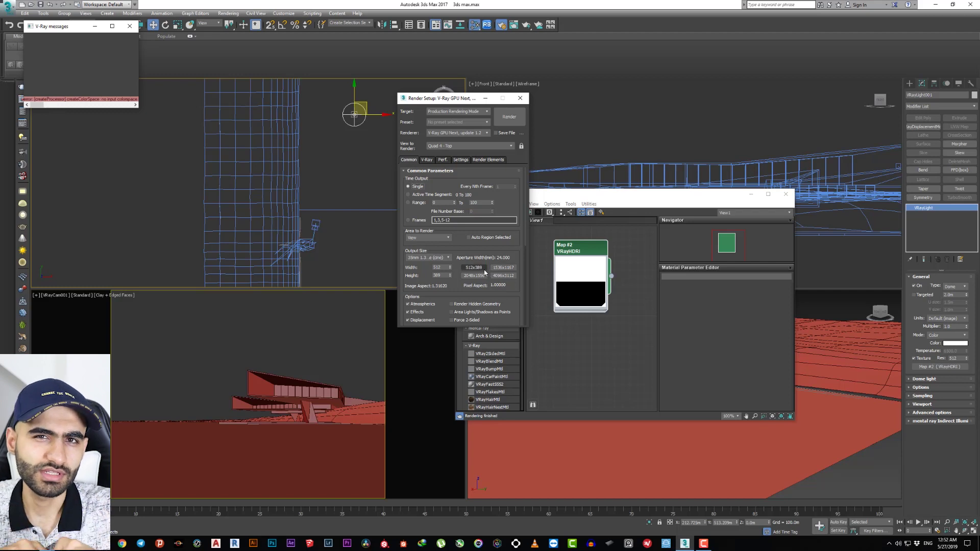
left_click(503, 267)
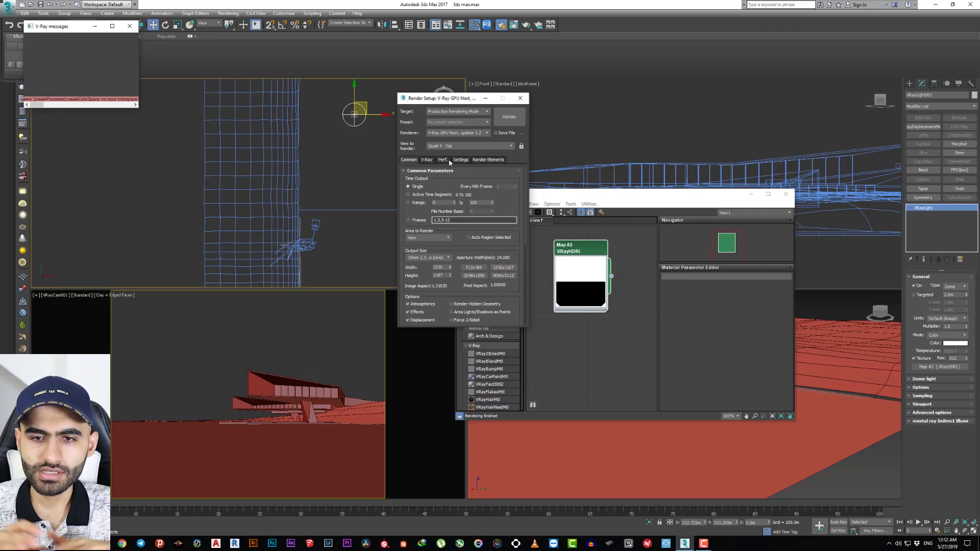
Review the V-Ray and GPU settings, close Render Setup, and expand the Dome light options
left_click(433, 159)
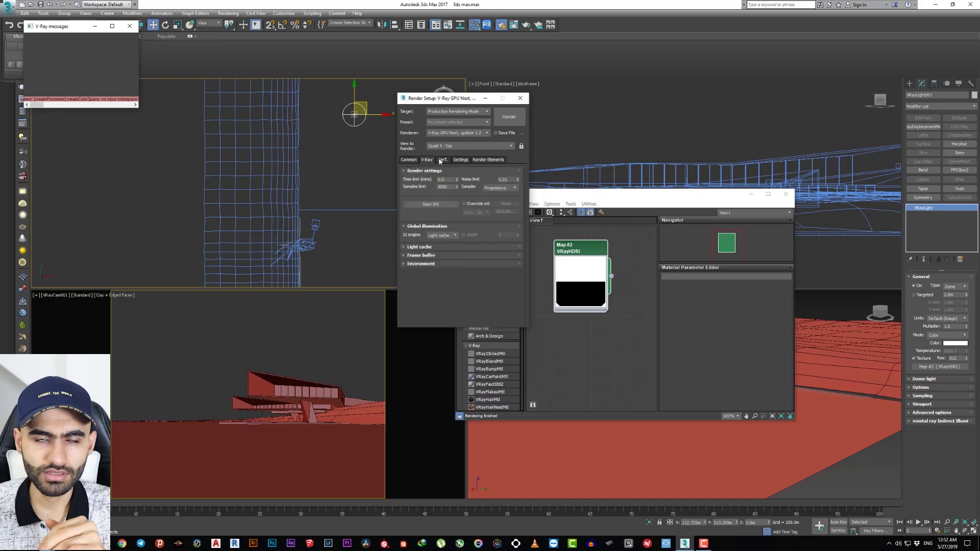
left_click(443, 161)
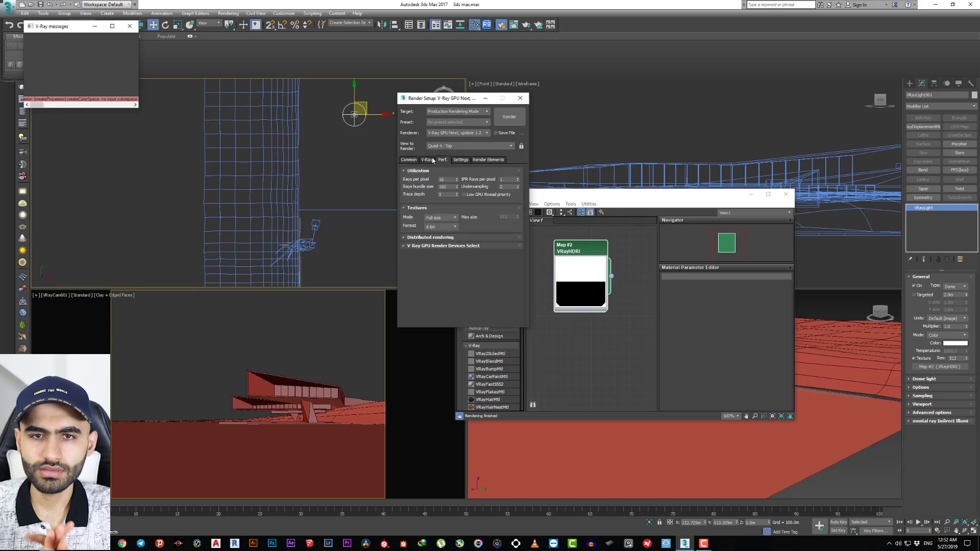
left_click(409, 160)
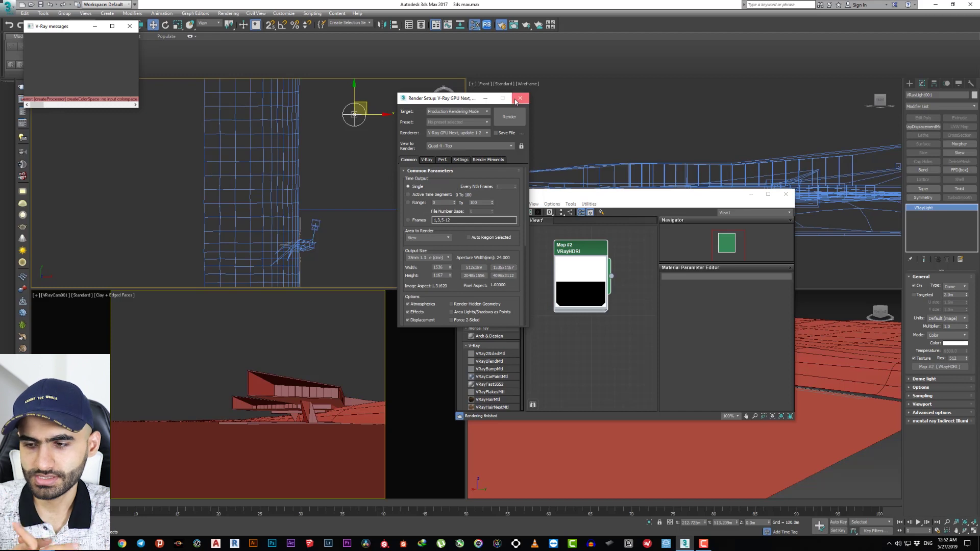
left_click(520, 98)
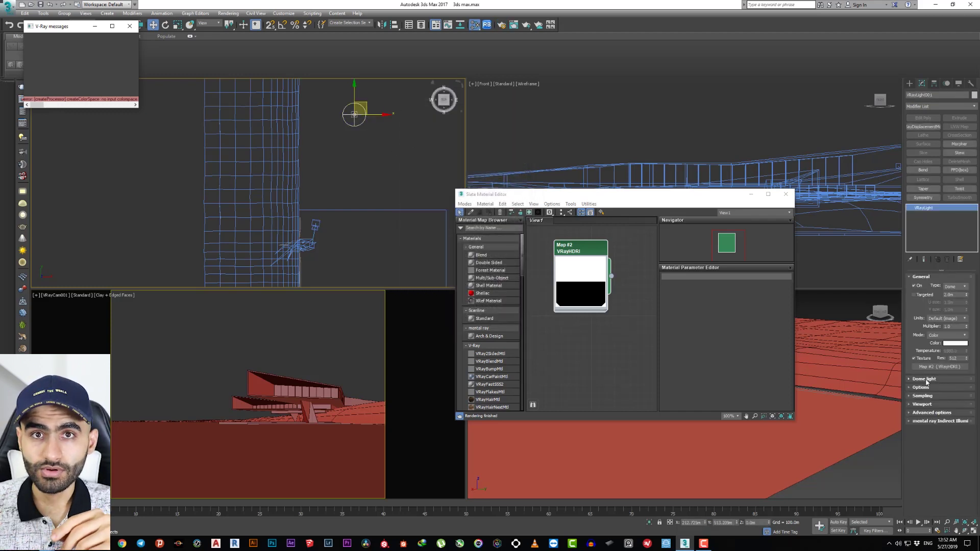
left_click(926, 379)
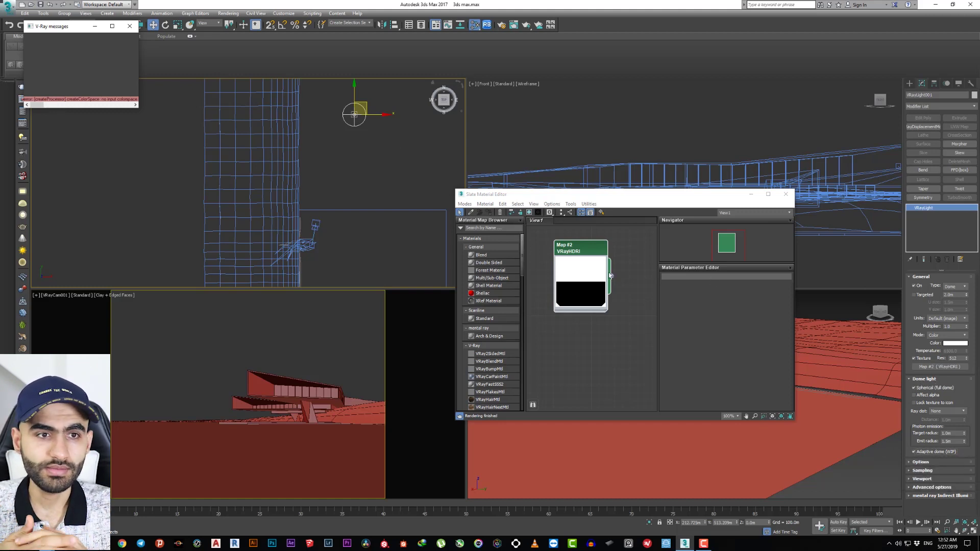
Open the VRayHDRI map parameters and start an interactive render in the V-Ray frame buffer
left_click_drag(602, 198, 572, 183)
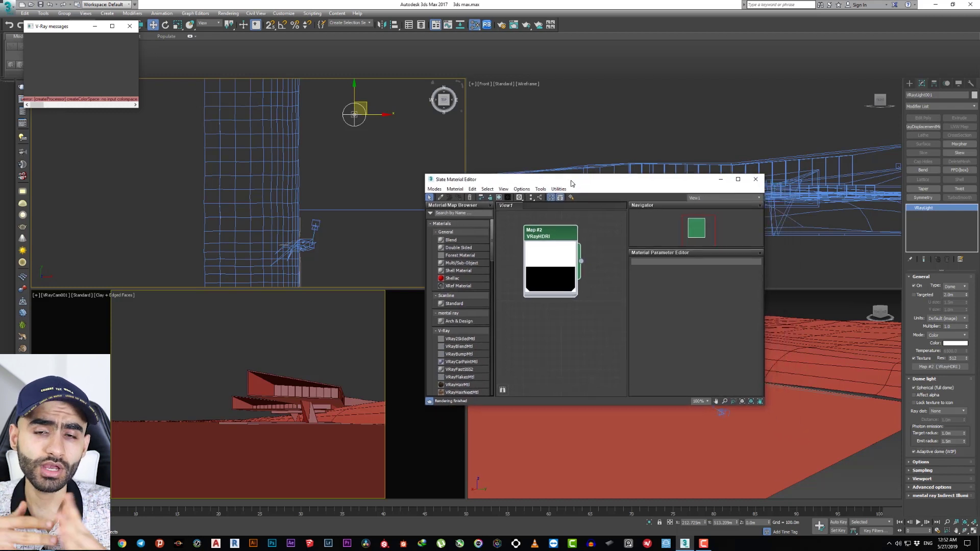
double_click(548, 236)
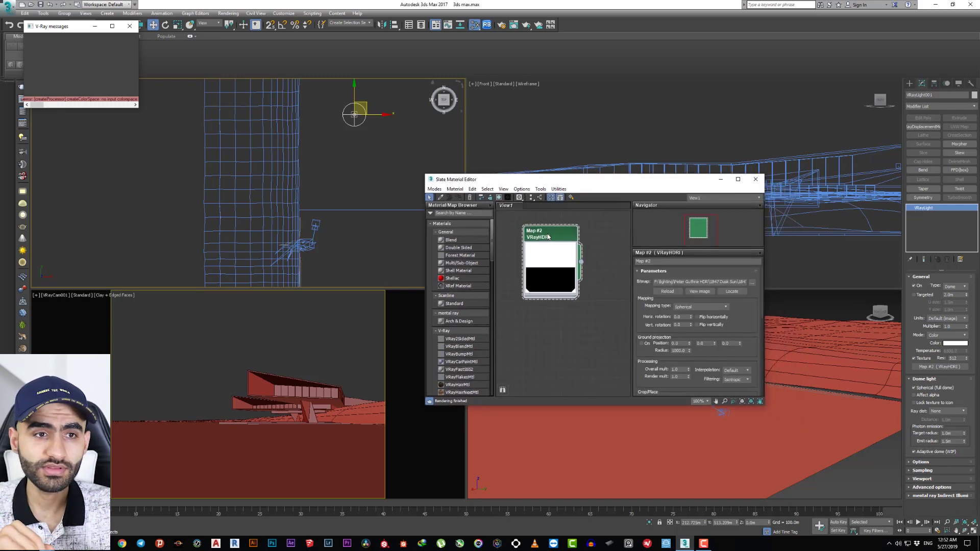
left_click(345, 332)
left_click(131, 27)
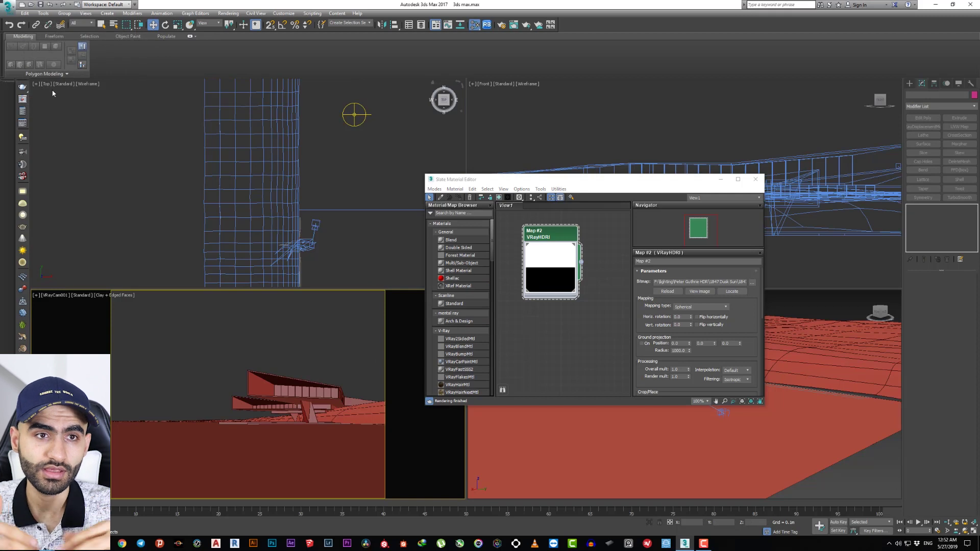
left_click(22, 99)
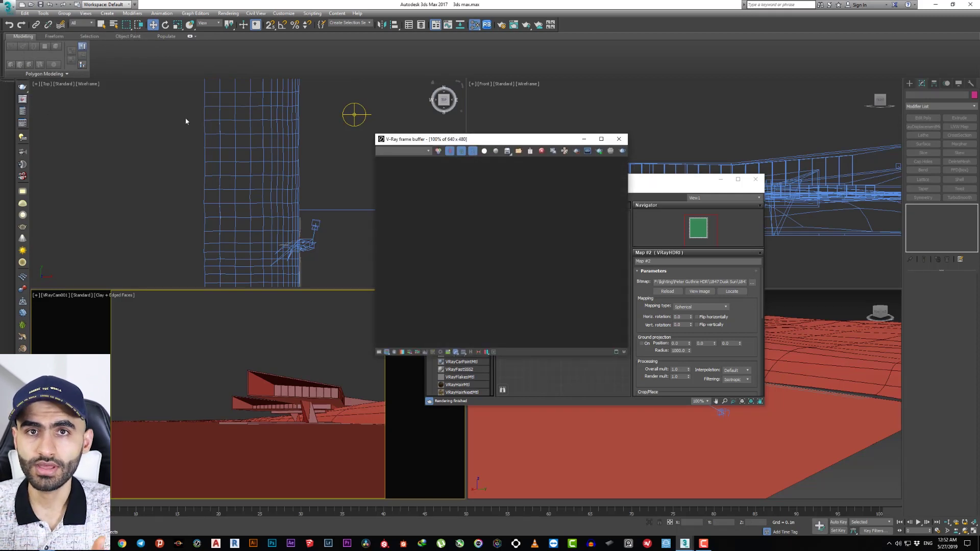
left_click(599, 151)
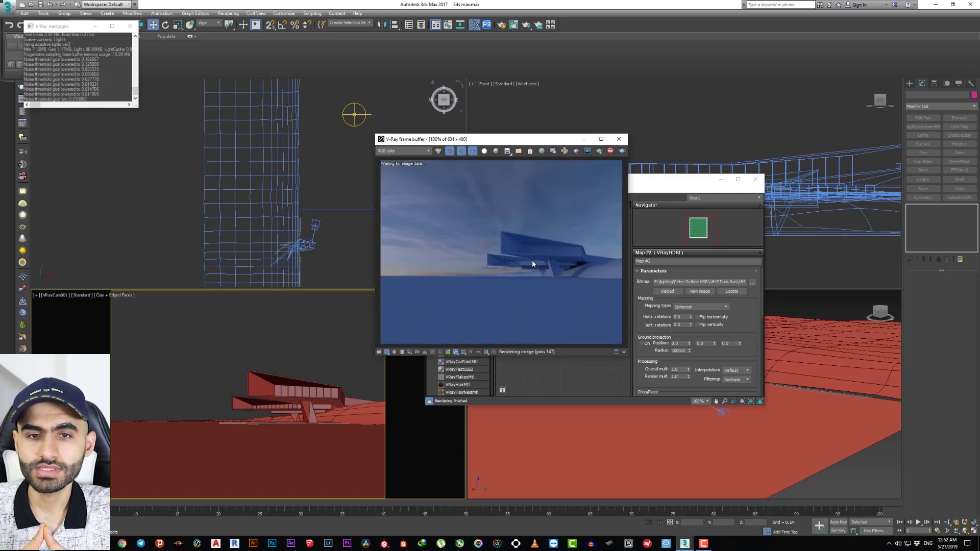
Reposition the frame buffer and re-render from the camera view
left_click_drag(518, 140, 546, 170)
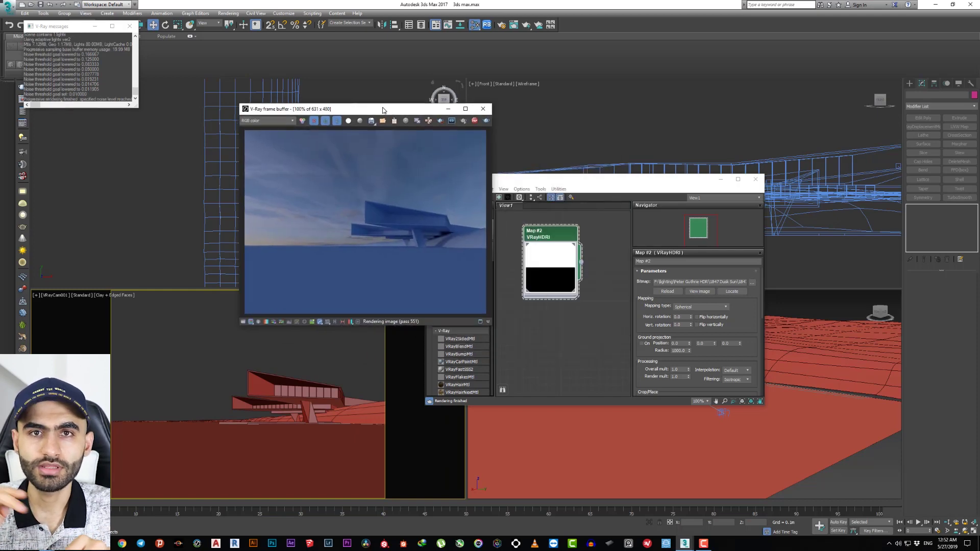
scroll(335, 153, "down", 2)
scroll(335, 153, "up", 2)
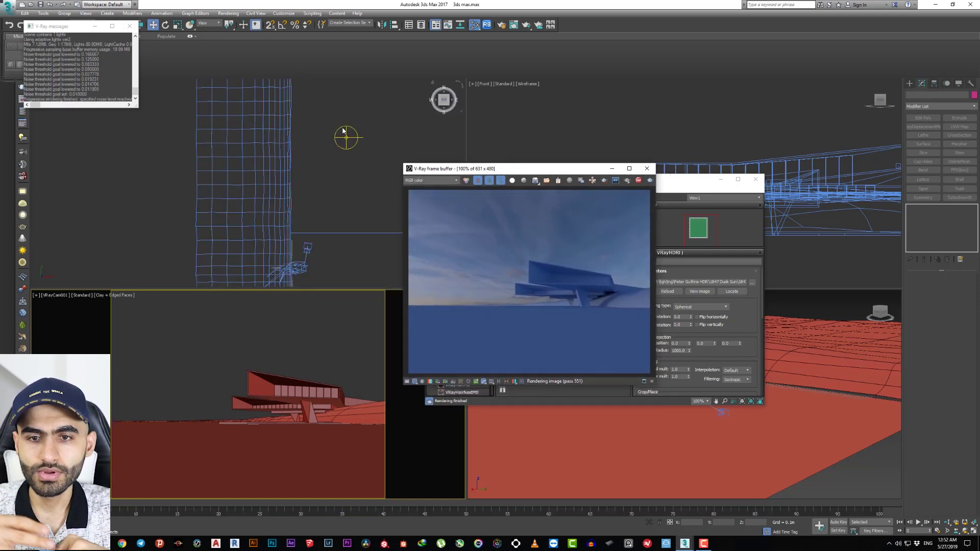
scroll(342, 194, "up", 1)
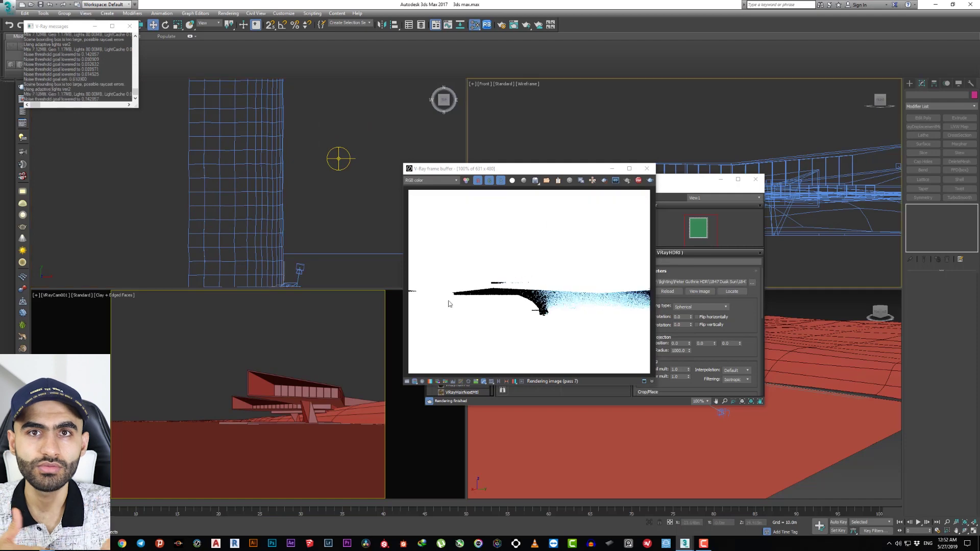
left_click(314, 306)
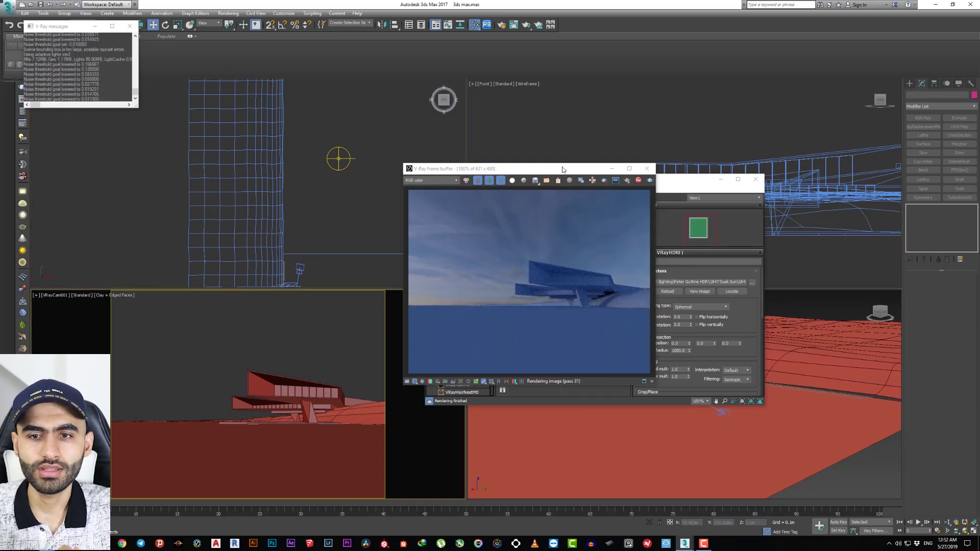
left_click_drag(536, 169, 499, 238)
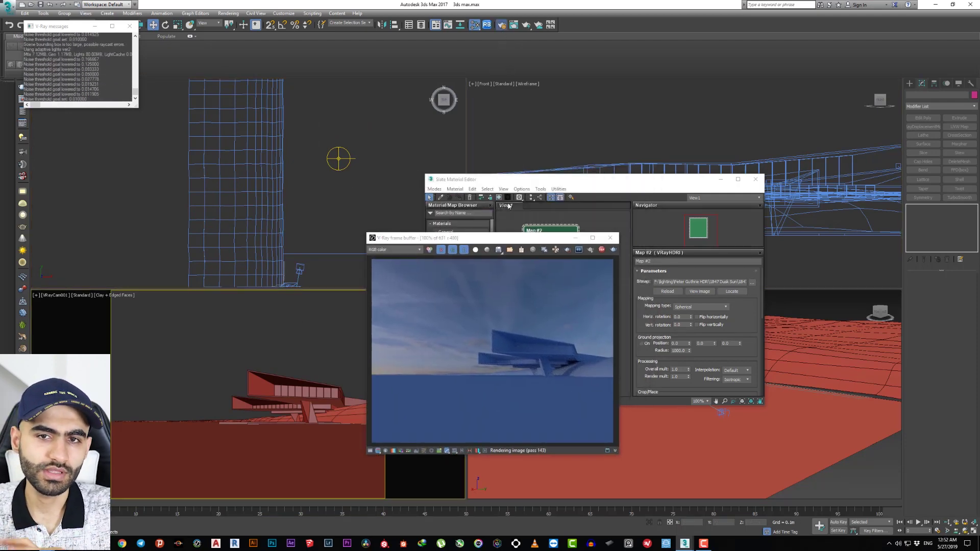
Lock rendering to the camera view in Render Setup and start a fresh render
key("F10")
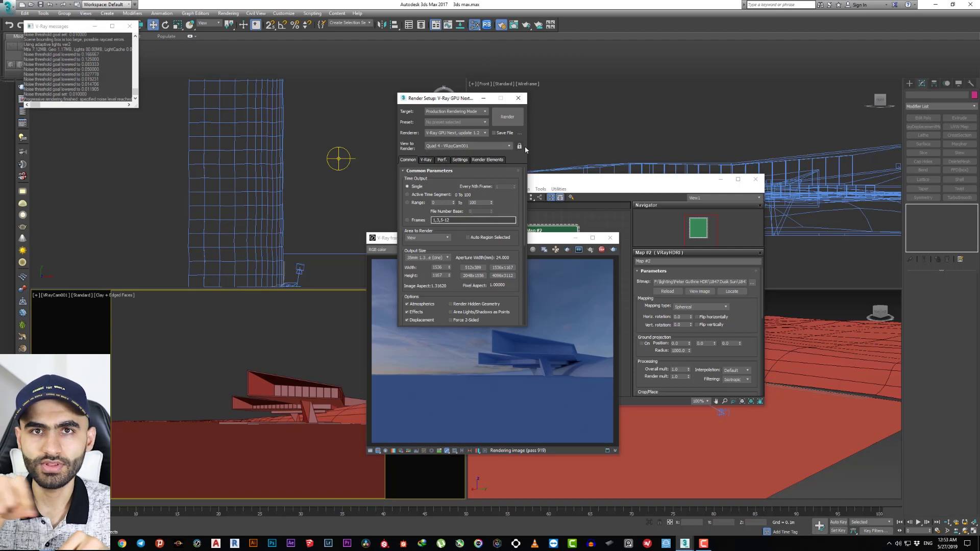
left_click(519, 146)
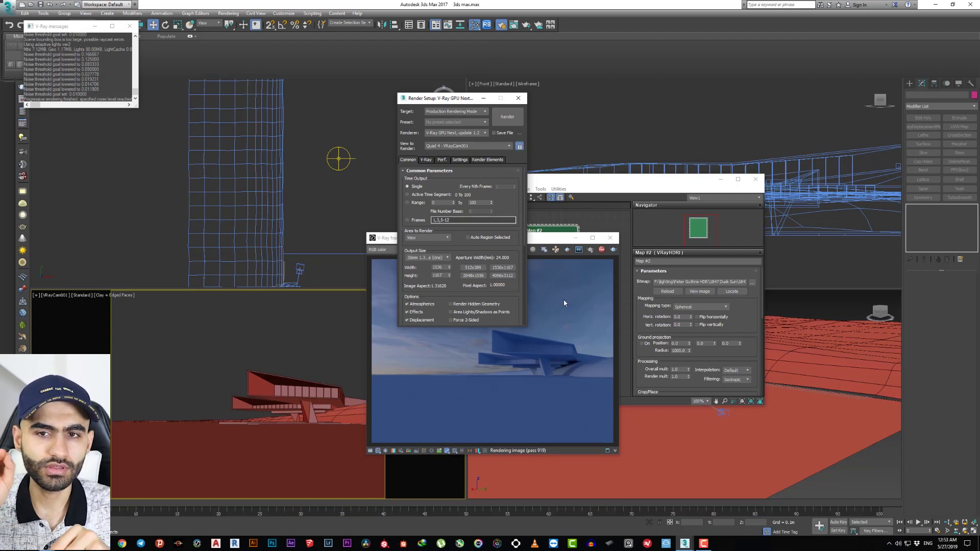
left_click(602, 249)
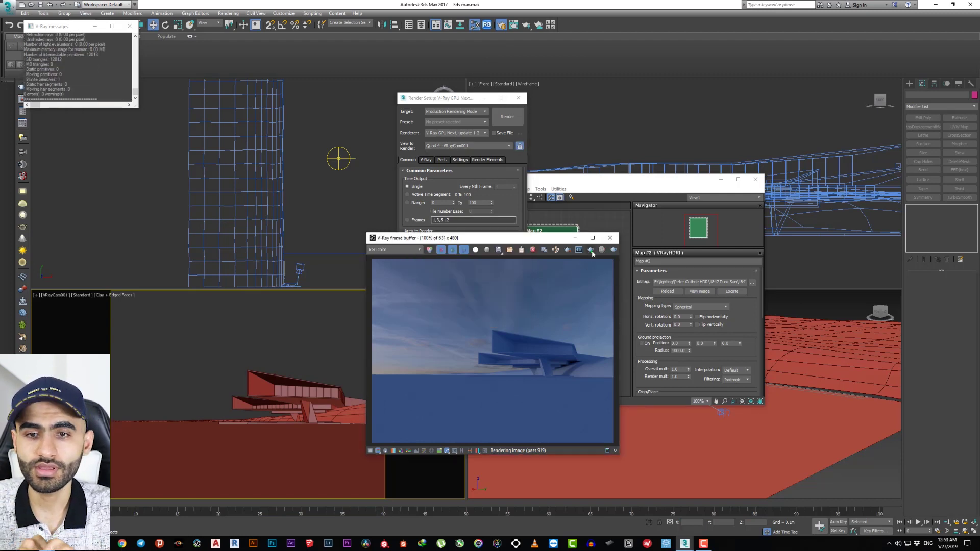
left_click(591, 250)
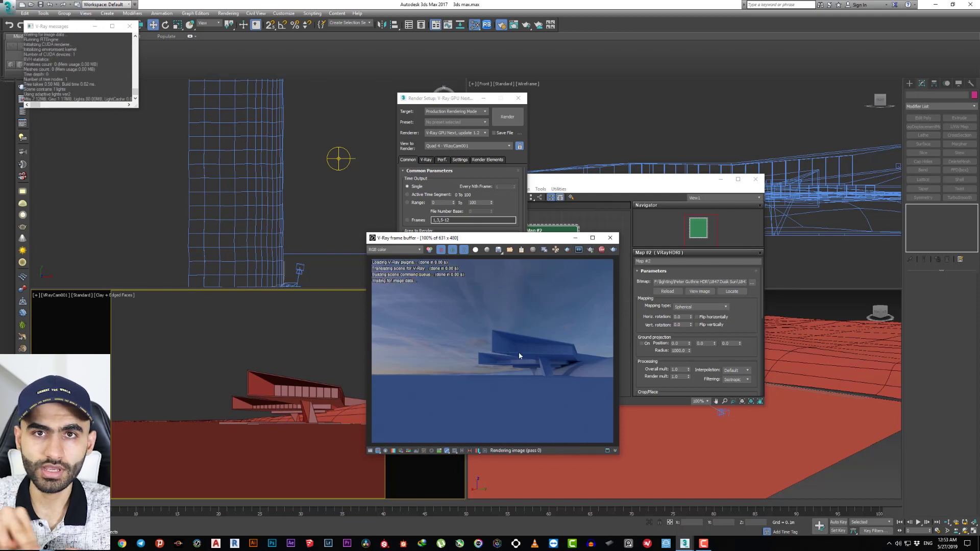
left_click(283, 198)
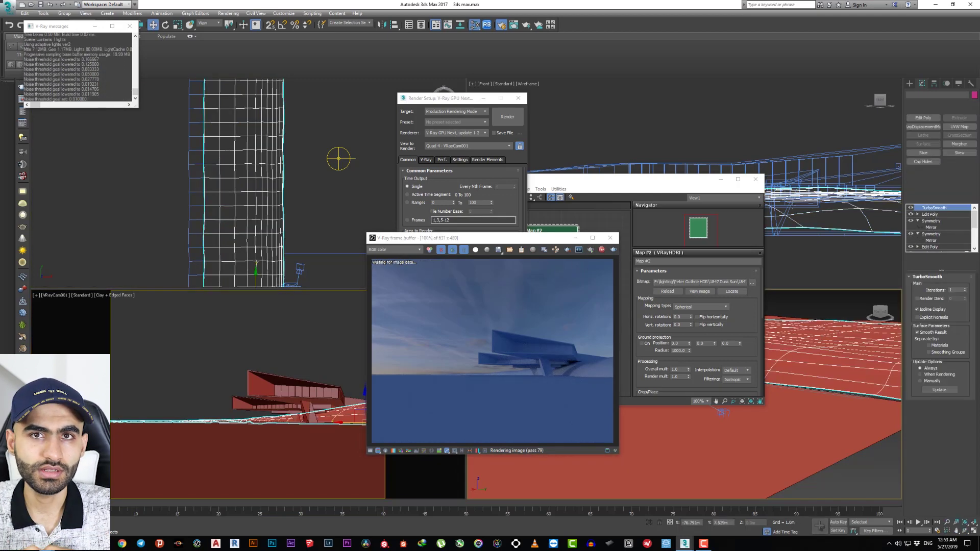
left_click(311, 307)
left_click(492, 385)
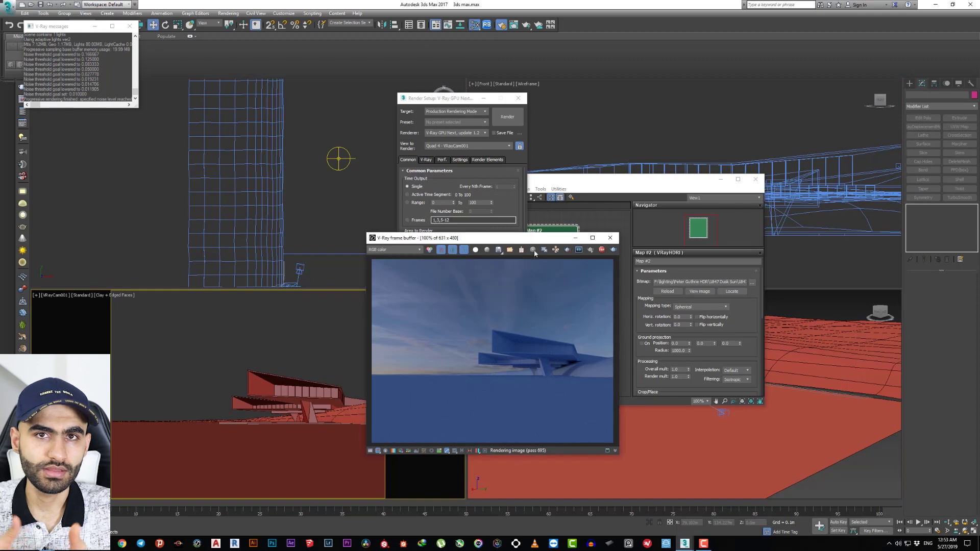
Close Render Setup, reposition the frame buffer, and zoom the top-left viewport onto the camera
left_click_drag(510, 238, 466, 229)
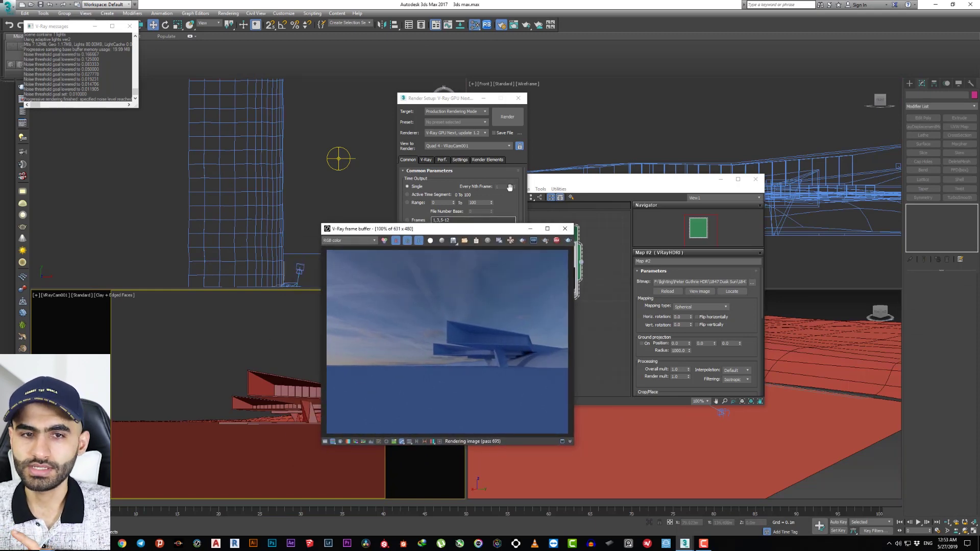
left_click(518, 98)
left_click_drag(444, 235, 459, 261)
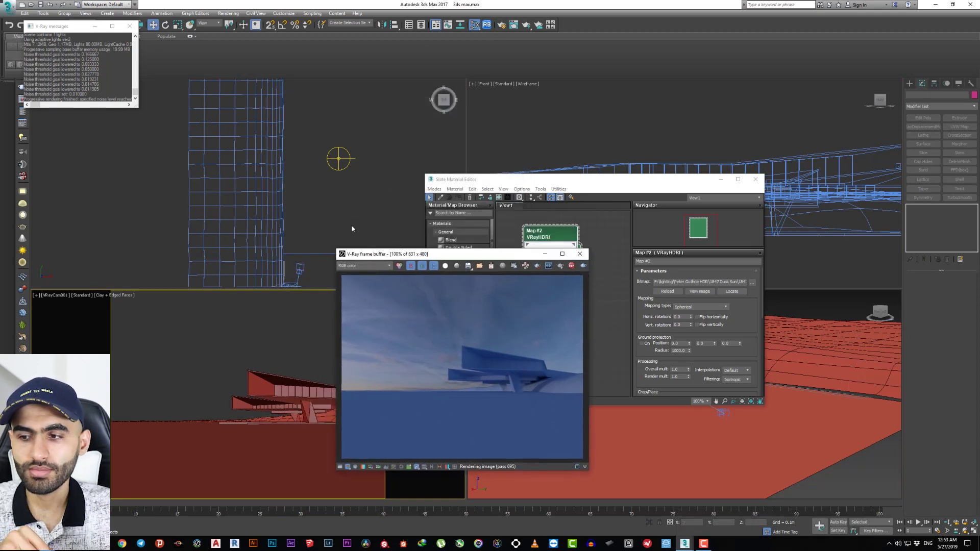
scroll(317, 275, "up", 2)
scroll(317, 276, "up", 2)
scroll(316, 275, "up", 2)
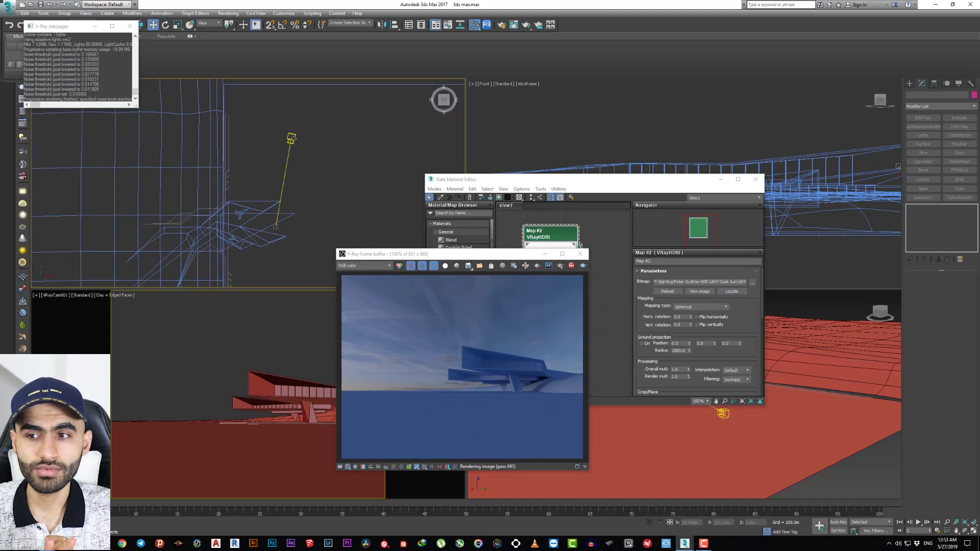
Select VRayCam001 and set its Aperture F-Number to 8.0
left_click(292, 139)
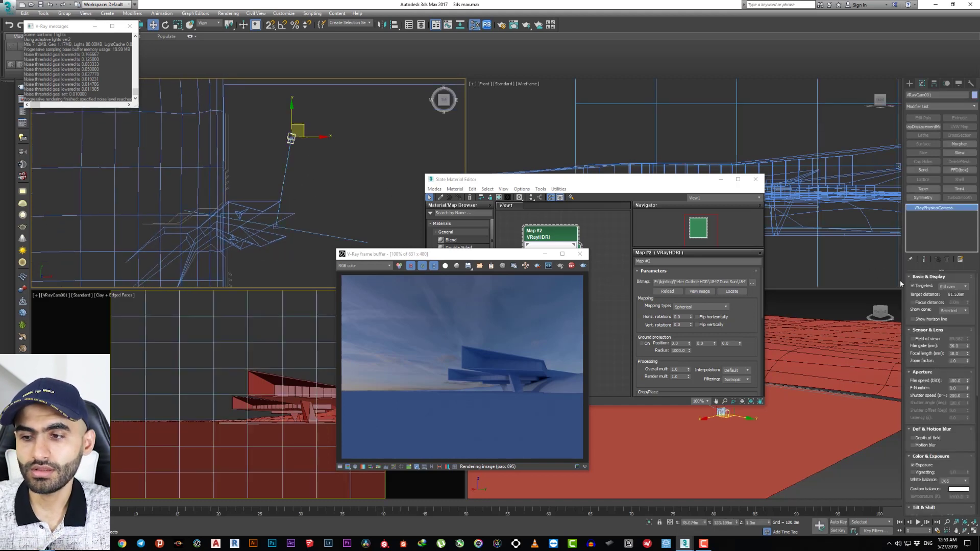
scroll(933, 363, "down", 1)
scroll(954, 350, "down", 1)
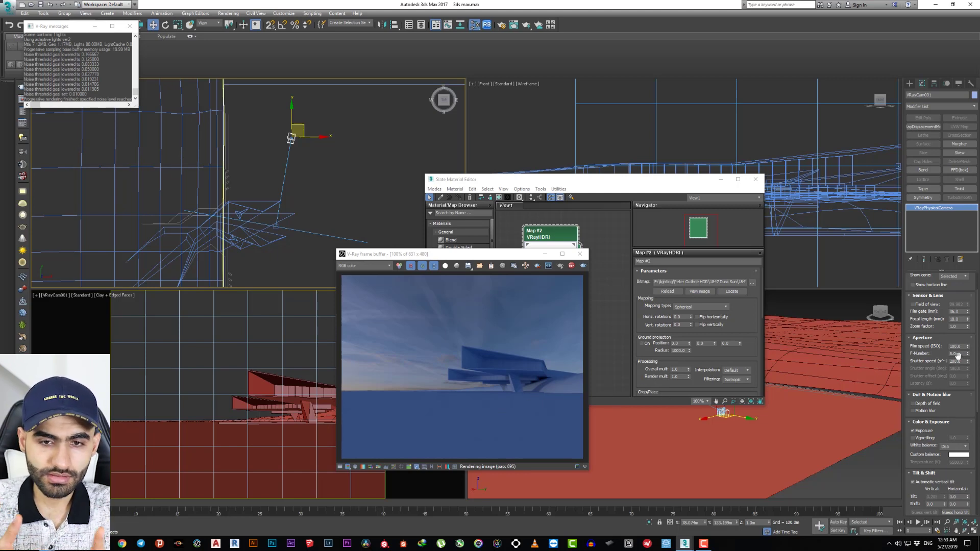
left_click_drag(960, 353, 929, 354)
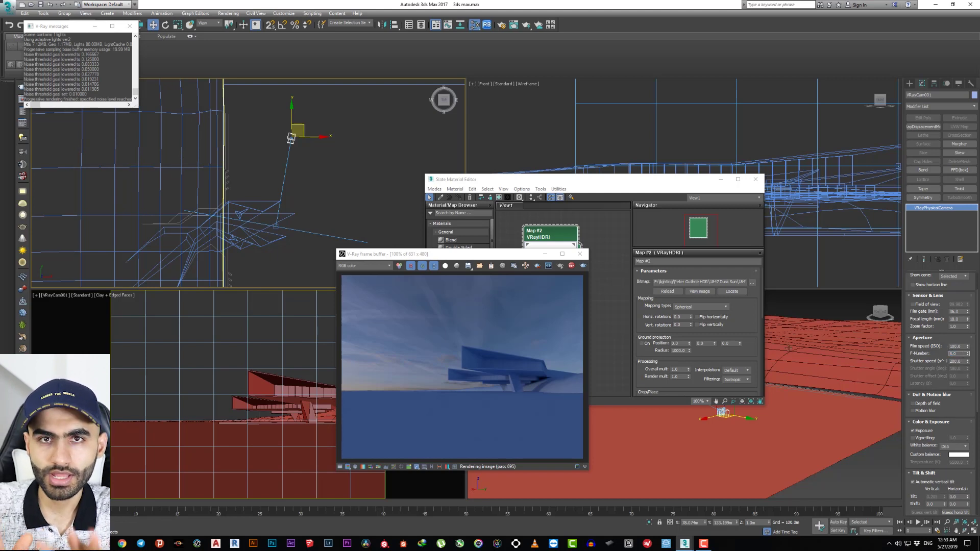
mouse_move(506, 257)
left_mouse_down()
mouse_move(389, 250)
mouse_move(392, 174)
left_mouse_up()
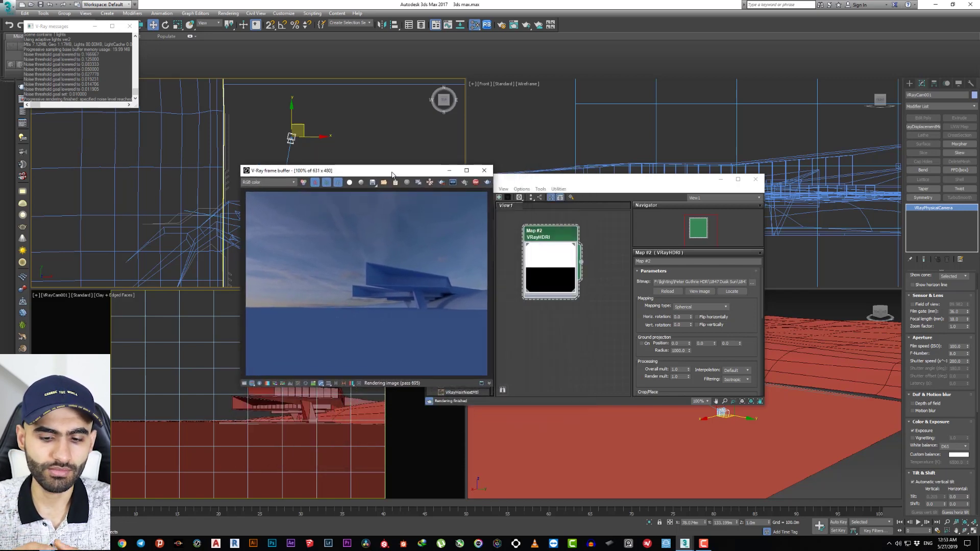
double_click(953, 353)
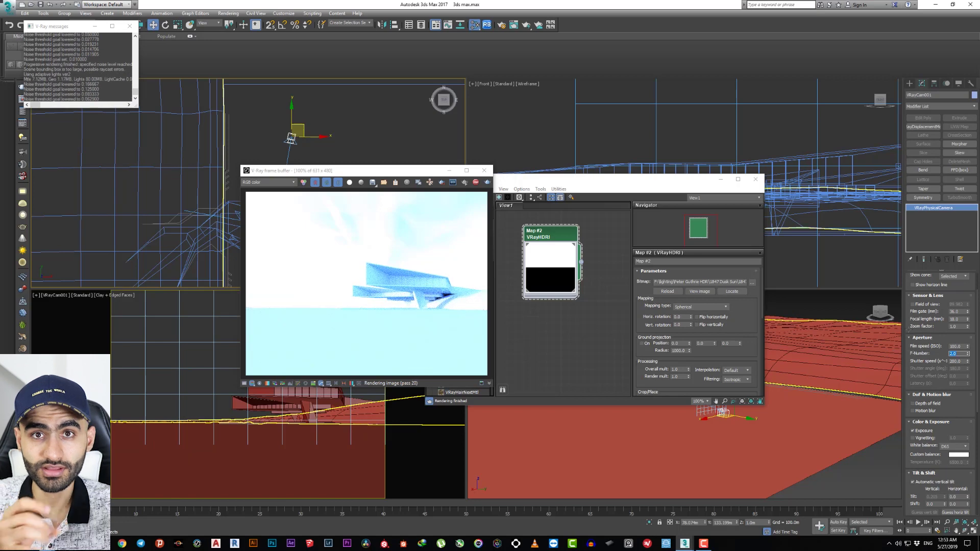
type("8")
key("Return")
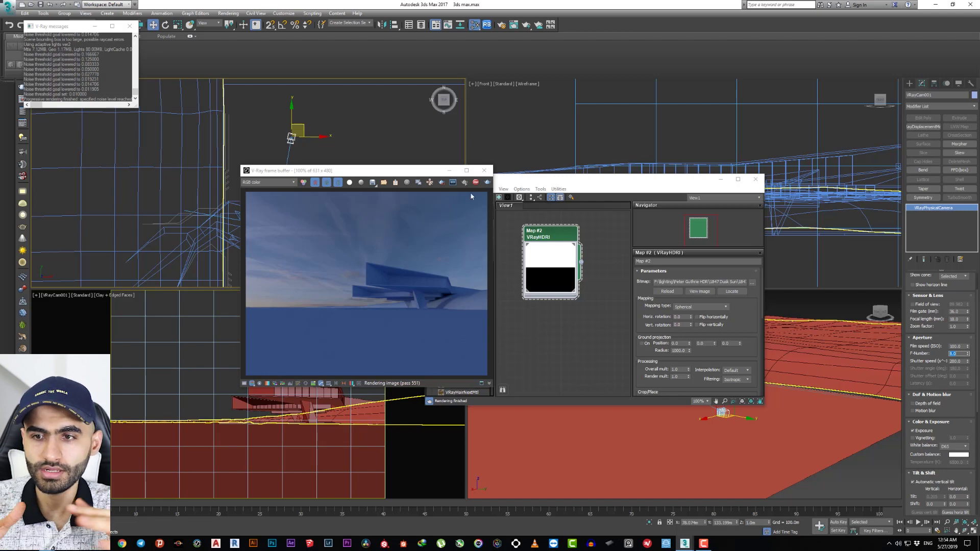
Set the VRayHDRI Overall mult to 0.1 in the Slate Material Editor
double_click(518, 181)
left_click_drag(623, 4, 664, 124)
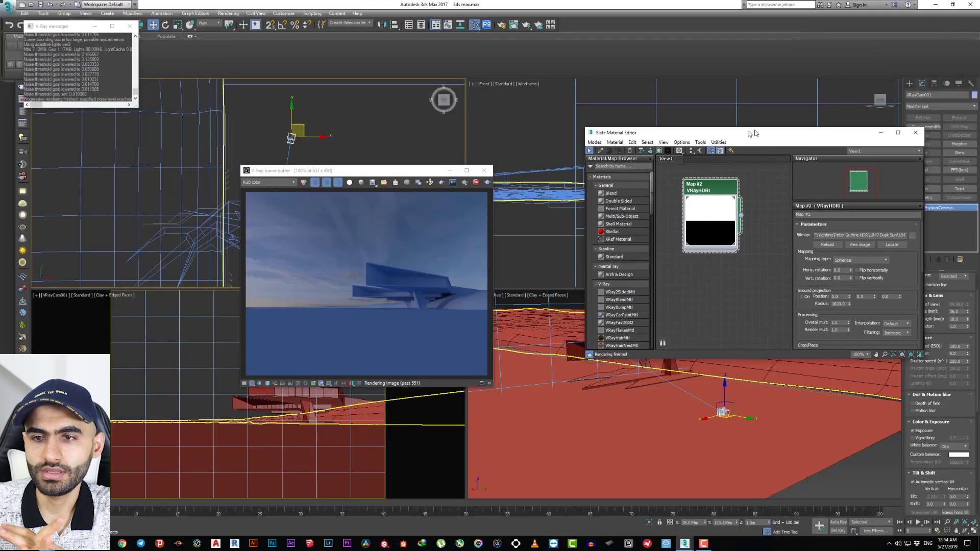
left_click_drag(431, 175, 575, 83)
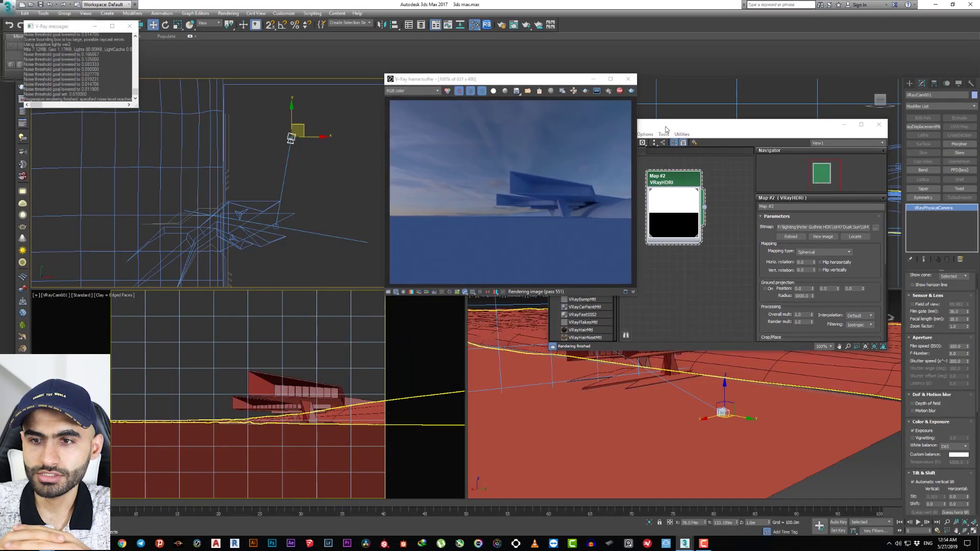
left_click_drag(664, 126, 680, 103)
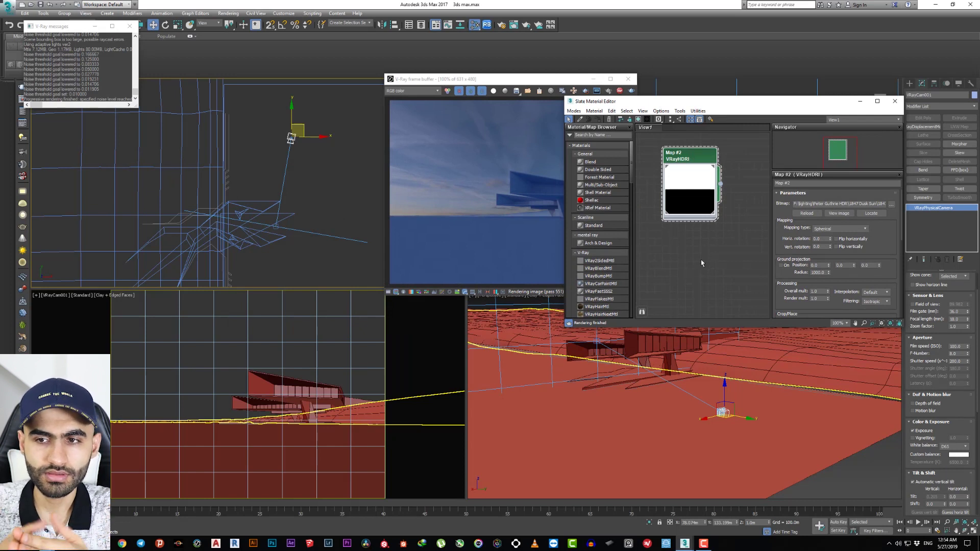
scroll(829, 240, "down", 3)
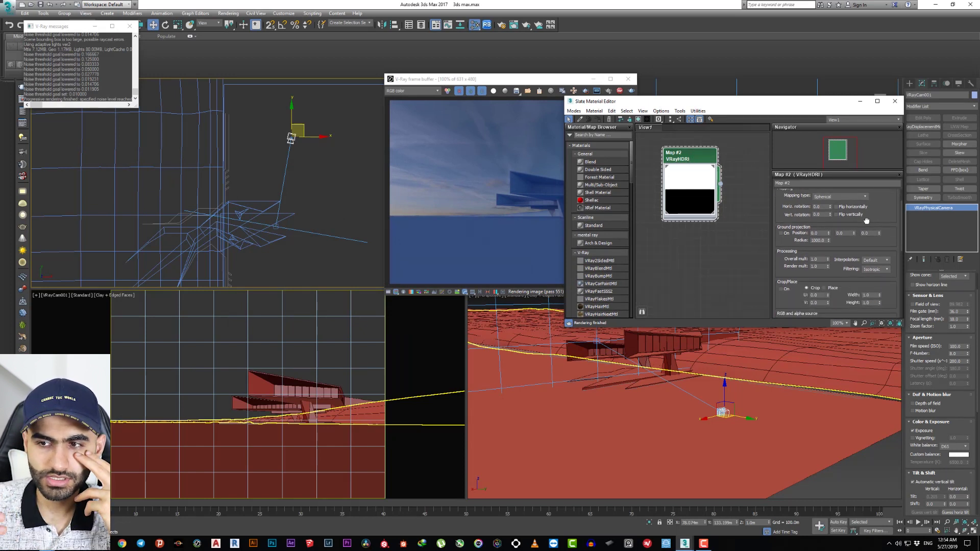
scroll(829, 220, "down", 2)
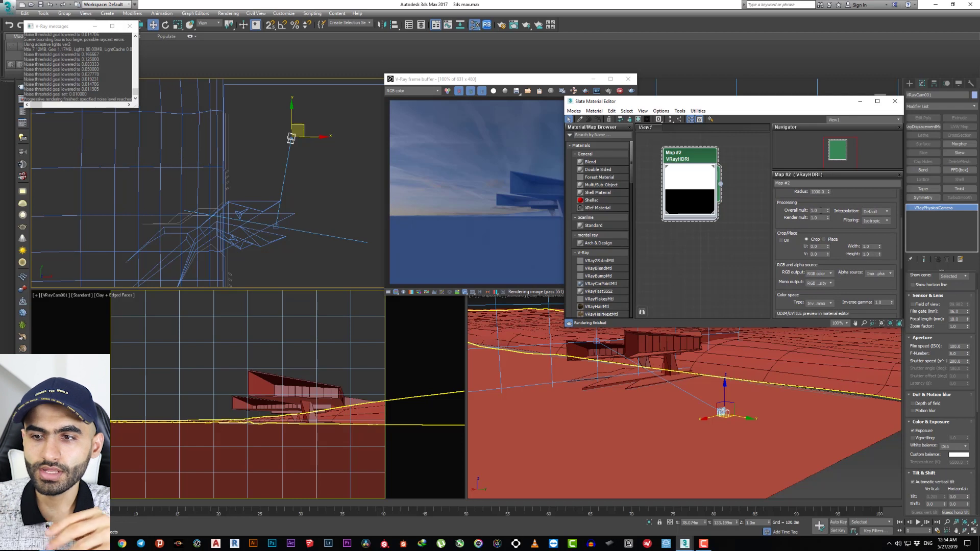
type("0.1")
key("Return")
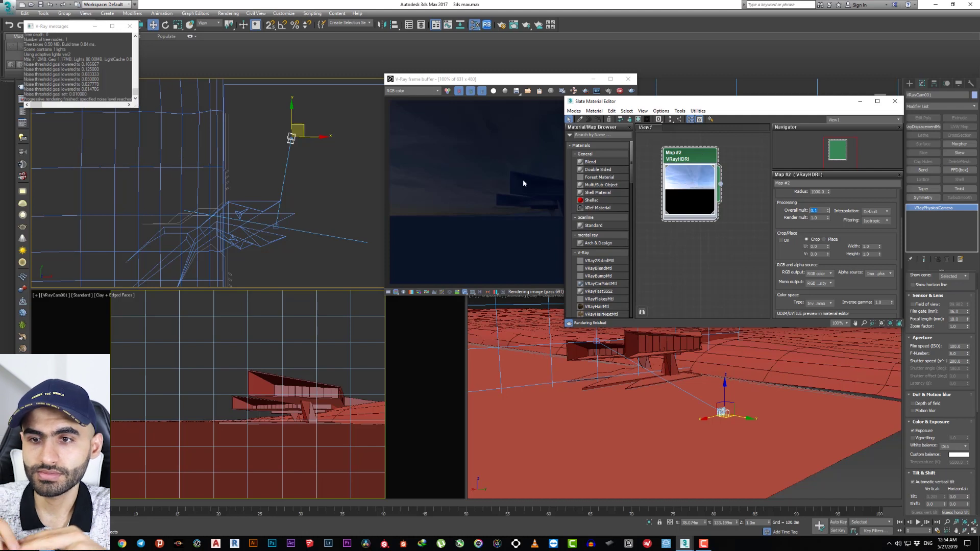
Set the camera F-Number to 2.0
left_click_drag(543, 86, 518, 86)
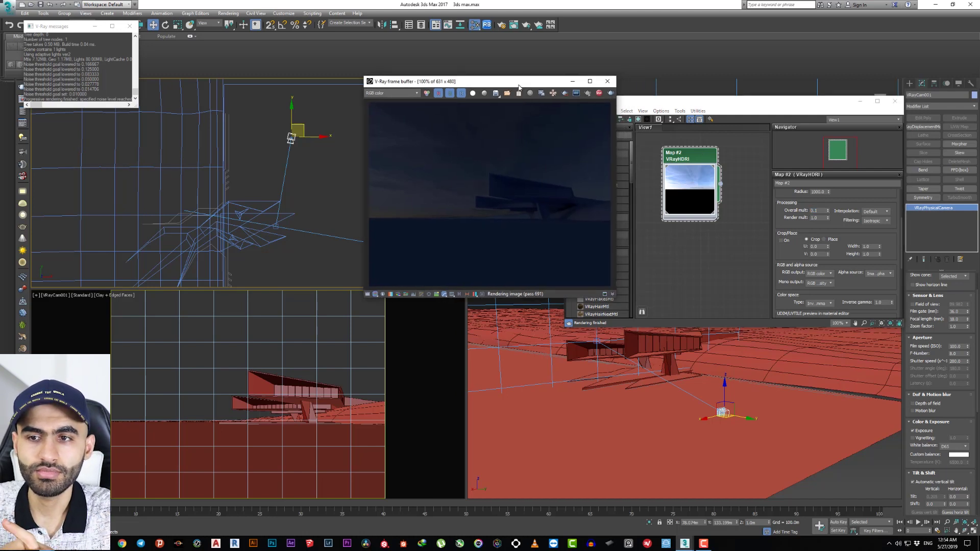
left_click(953, 353)
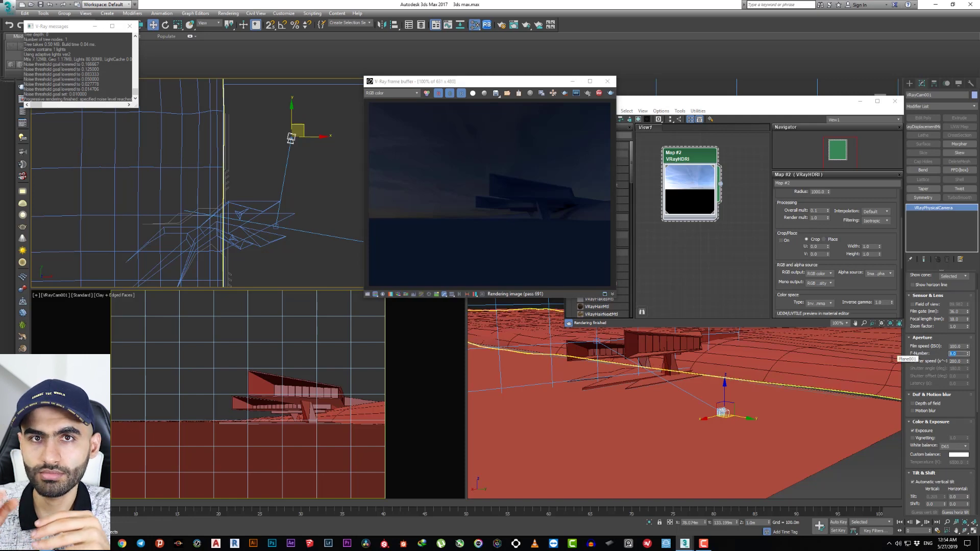
key("Return")
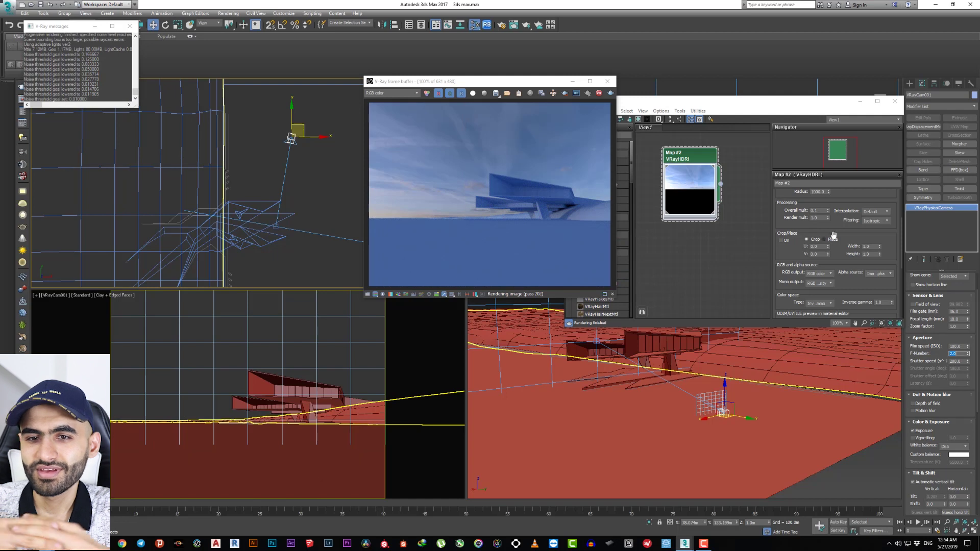
Set the VRayHDRI Inverse gamma to 0.9, then 0.8, and deselect the camera
left_click_drag(846, 237, 843, 205)
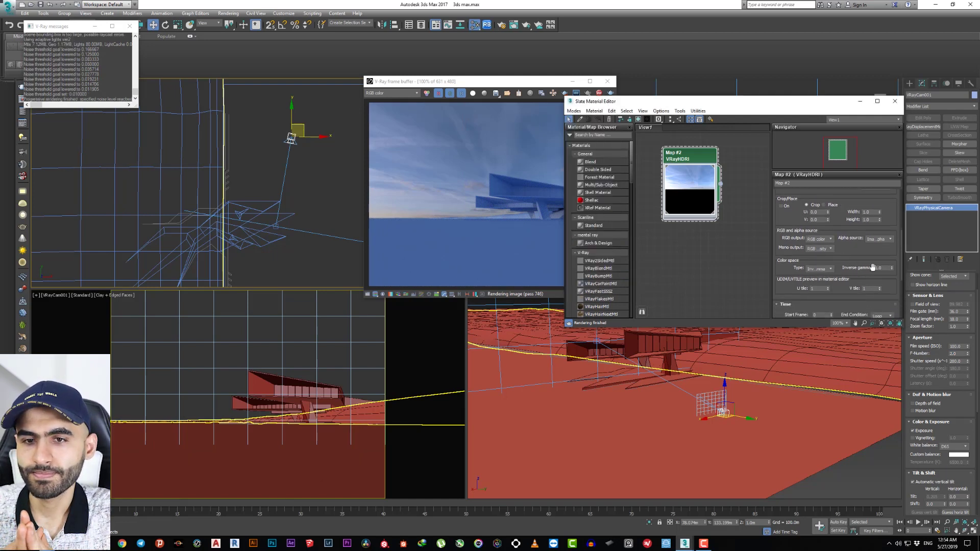
left_click_drag(633, 106, 680, 114)
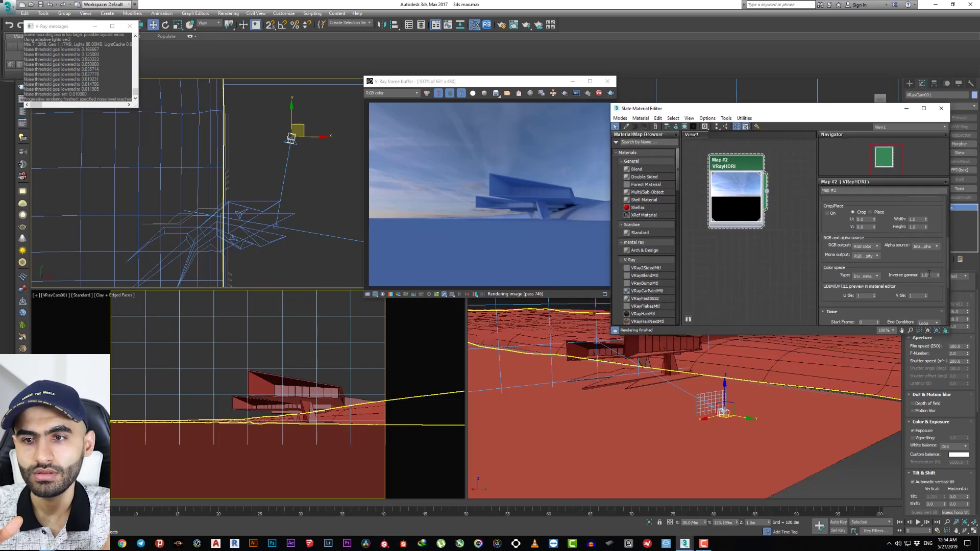
key("Return")
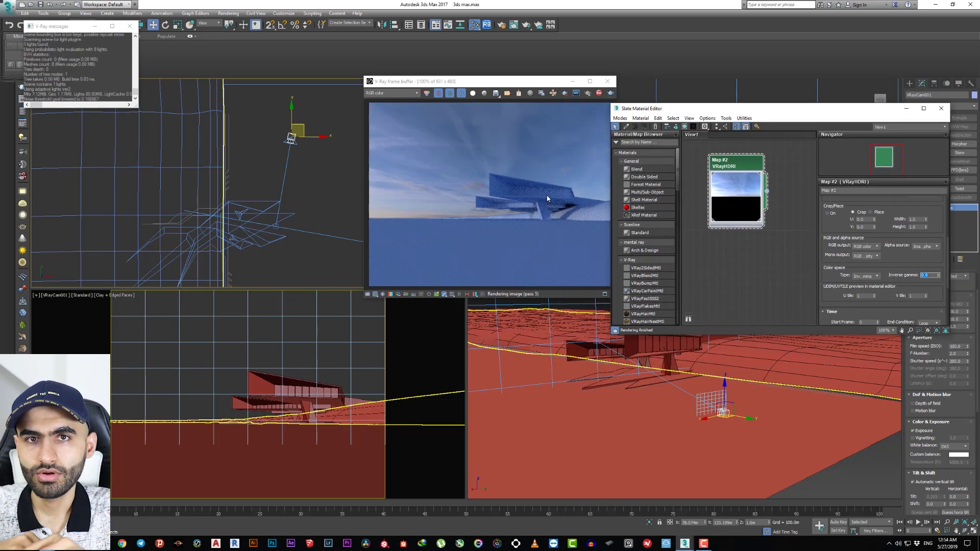
scroll(574, 217, "up", 1)
scroll(574, 218, "down", 1)
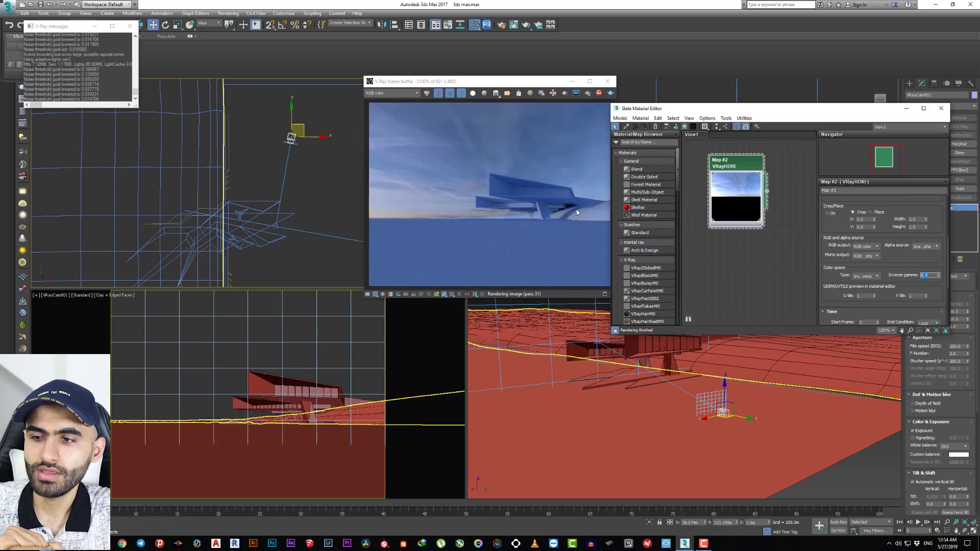
key("Return")
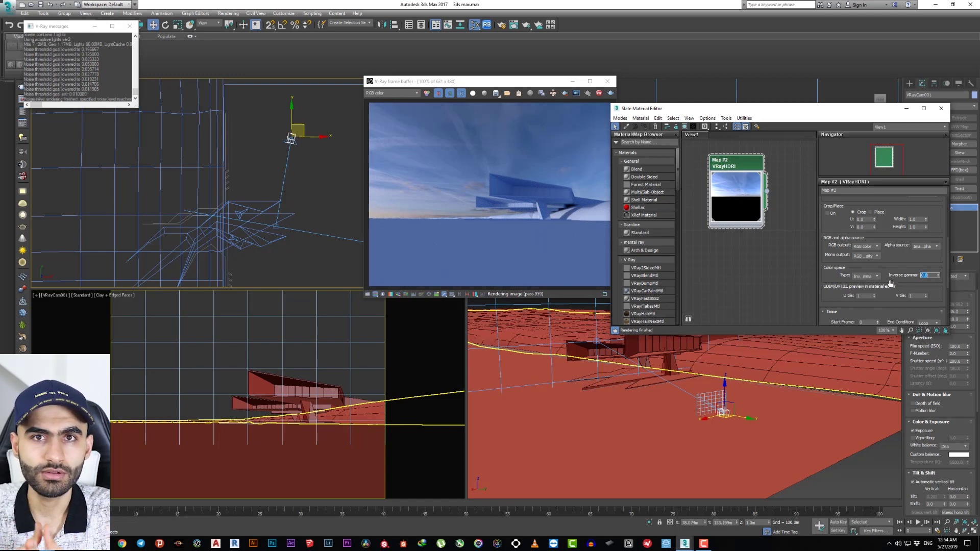
scroll(839, 229, "up", 3)
middle_click_drag(269, 201, 285, 171, "alt")
left_click(286, 171)
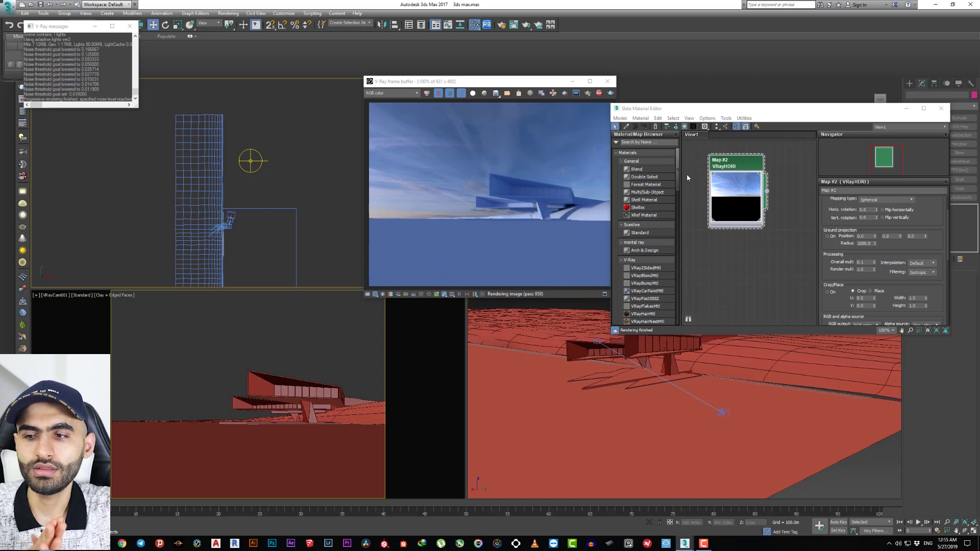
Rotate the HDRI sky with the Horiz. rotation spinner, then open the HDR image picker
left_click_drag(889, 251, 886, 298)
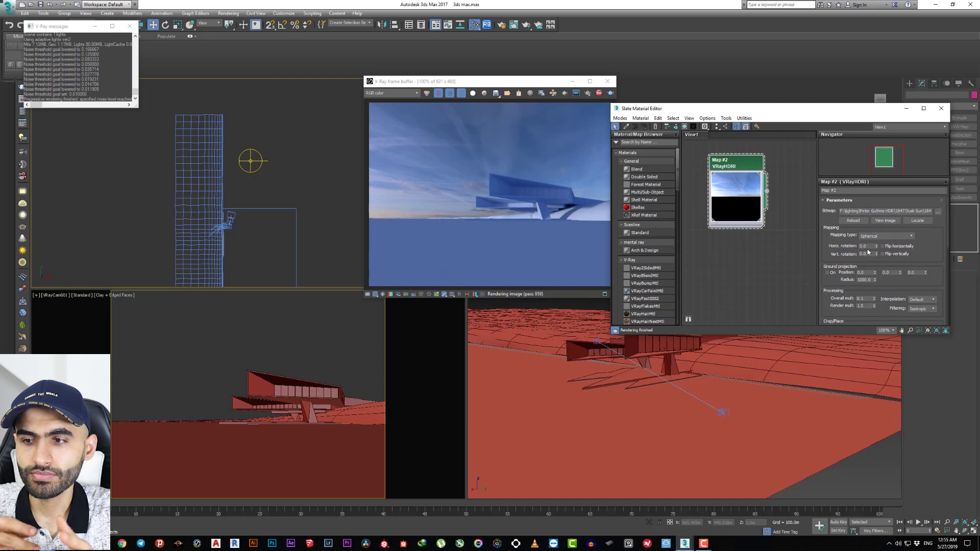
mouse_move(877, 247)
left_mouse_down()
mouse_move(875, 226)
mouse_move(866, 230)
left_mouse_up()
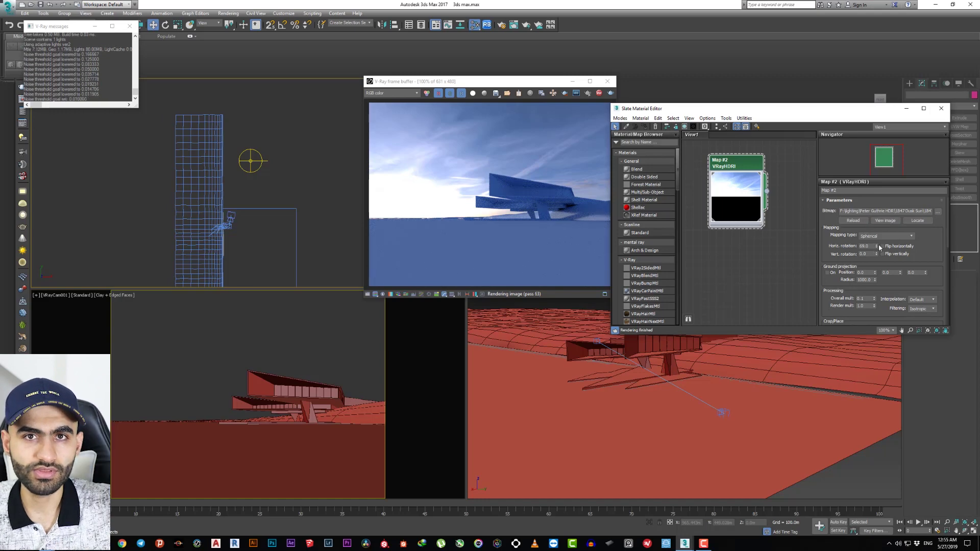
left_click_drag(878, 247, 880, 298)
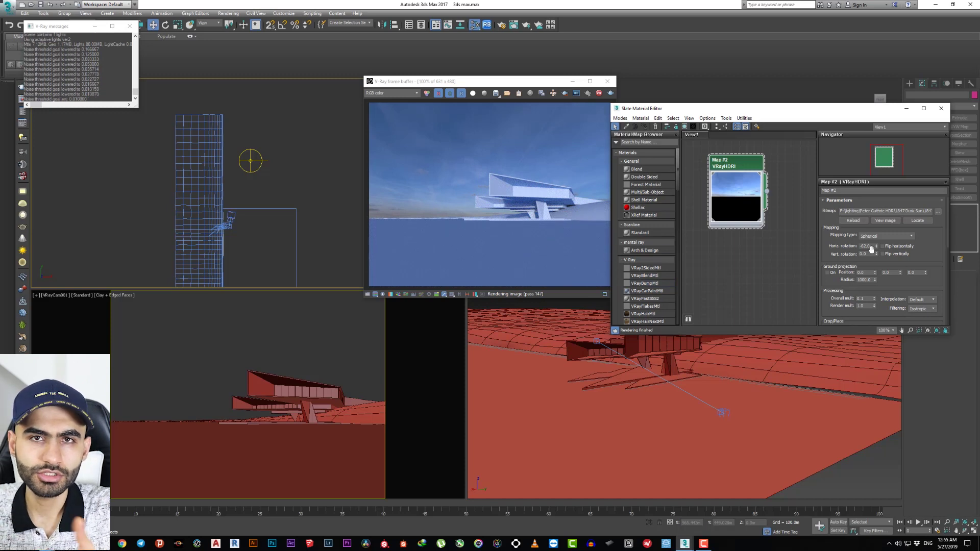
left_click_drag(877, 243, 876, 271)
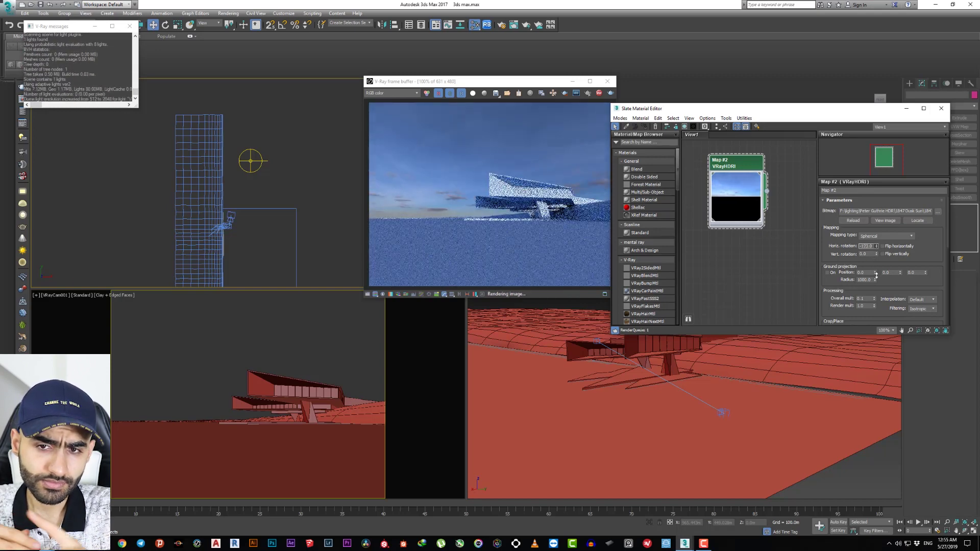
left_click_drag(875, 270, 877, 292)
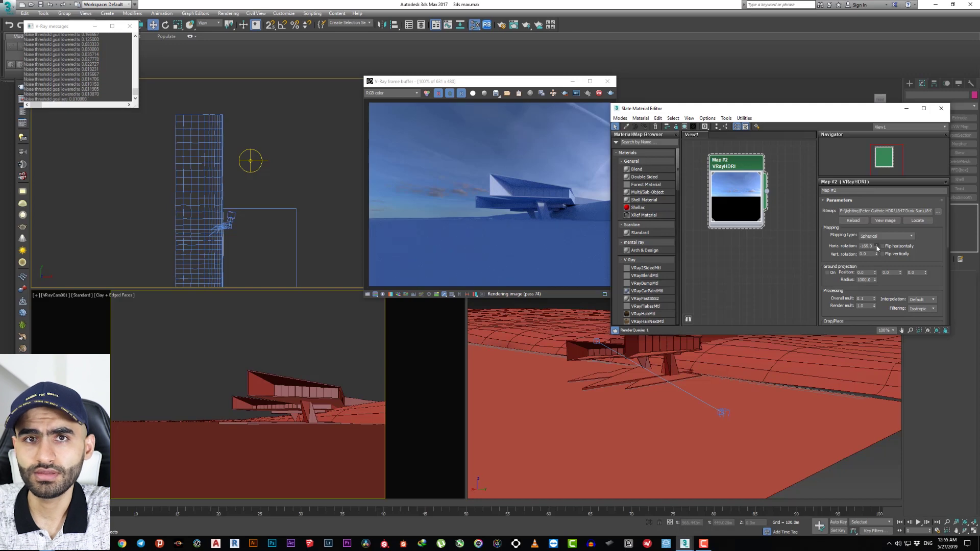
left_click_drag(878, 248, 899, 312)
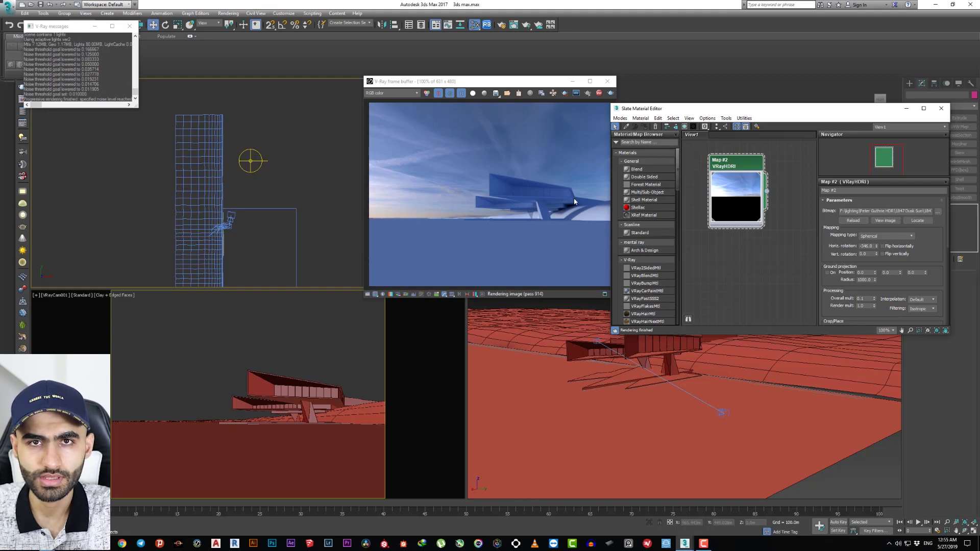
left_click(939, 212)
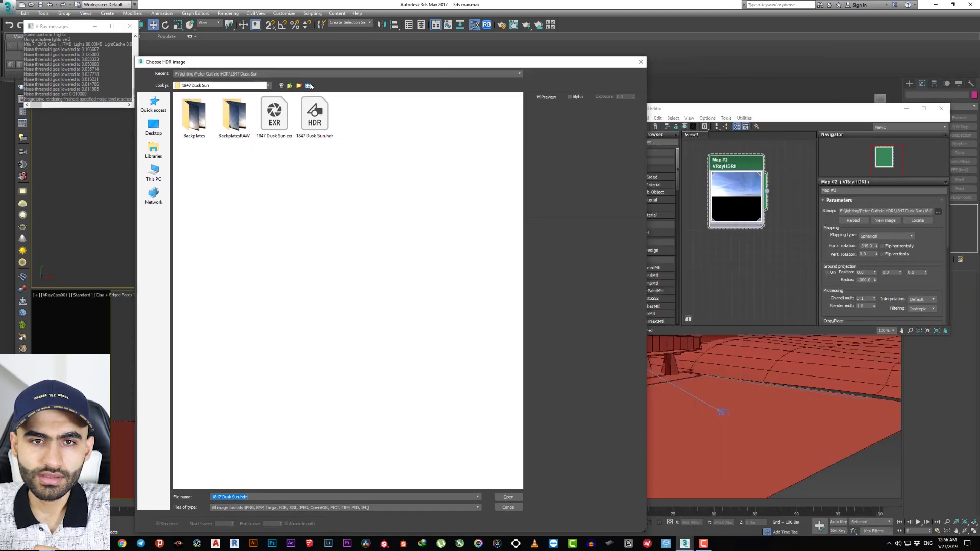
Load the 0707 Dawn Sun HDR as the dome light's sky
key("BackSpace")
double_click(200, 112)
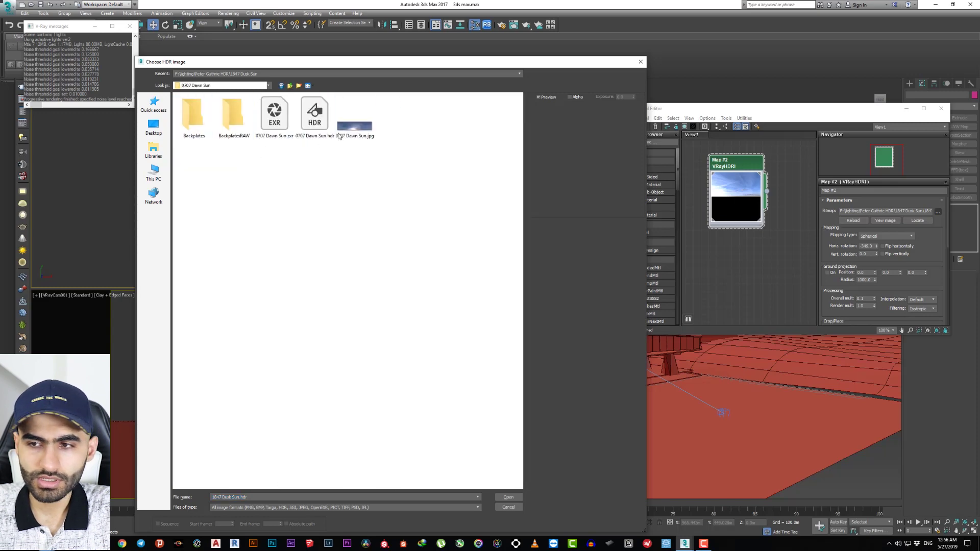
double_click(314, 115)
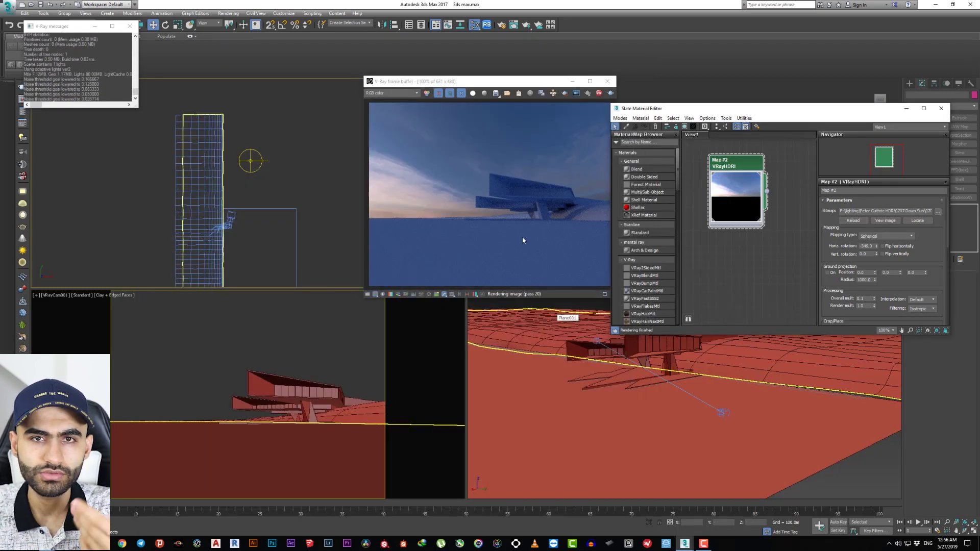
Browse the Peter Guthrie sky previews and load the 1735 Clear Sky HDR instead
left_click(938, 211)
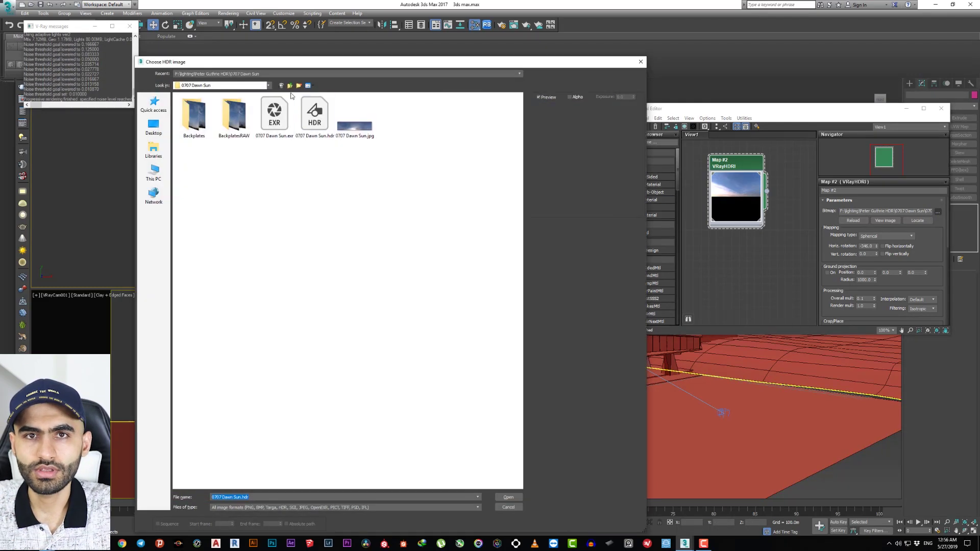
left_click(289, 85)
scroll(234, 320, "down", 7)
left_click(234, 322)
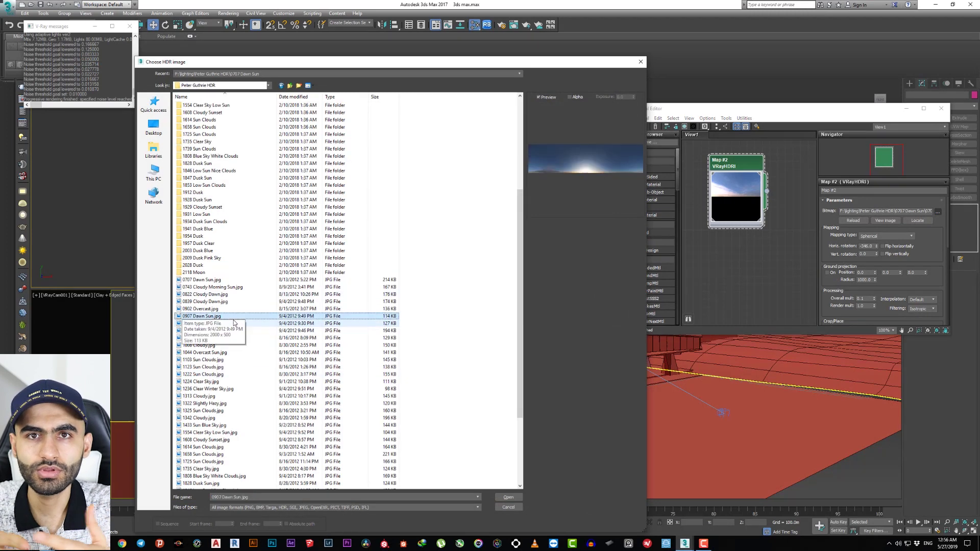
key("Down")
key("Down")
key("Down")
key("Down")
key("Down")
key("Down")
key("Down")
key("Down")
key("Down")
key("Down")
key("Down")
key("Down")
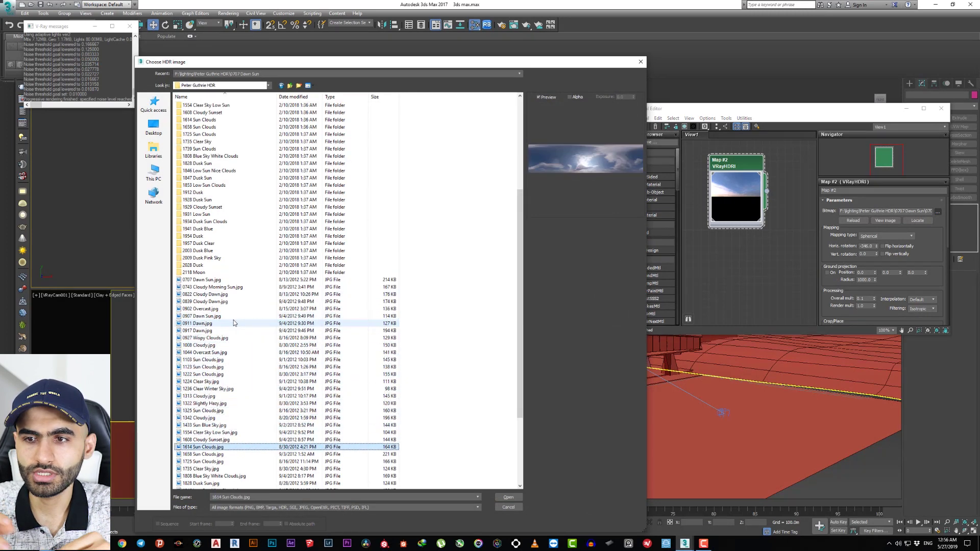
key("Down")
key("Down")
key("Down")
key("Down")
key("Up")
key("Up")
key("Up")
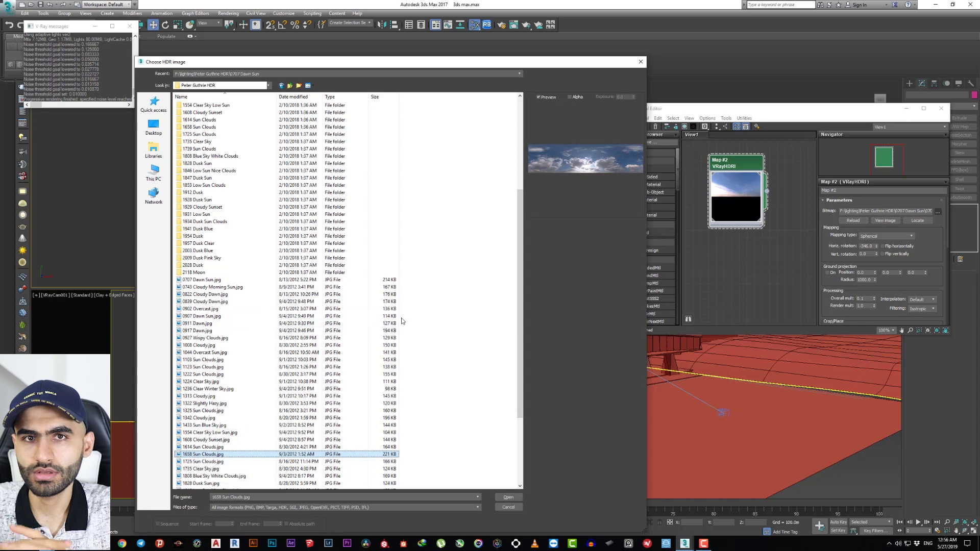
key("Down")
key("Down")
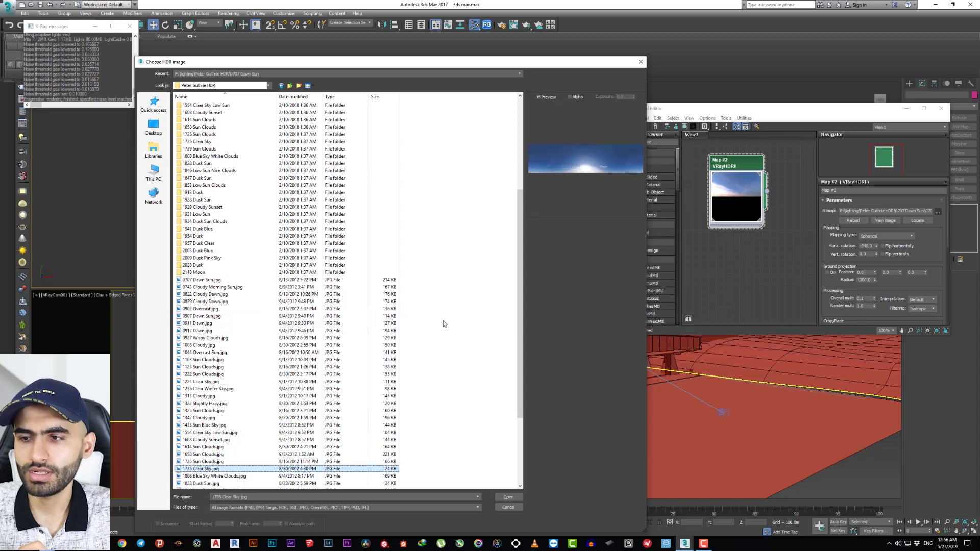
scroll(442, 320, "up", 7)
double_click(199, 294)
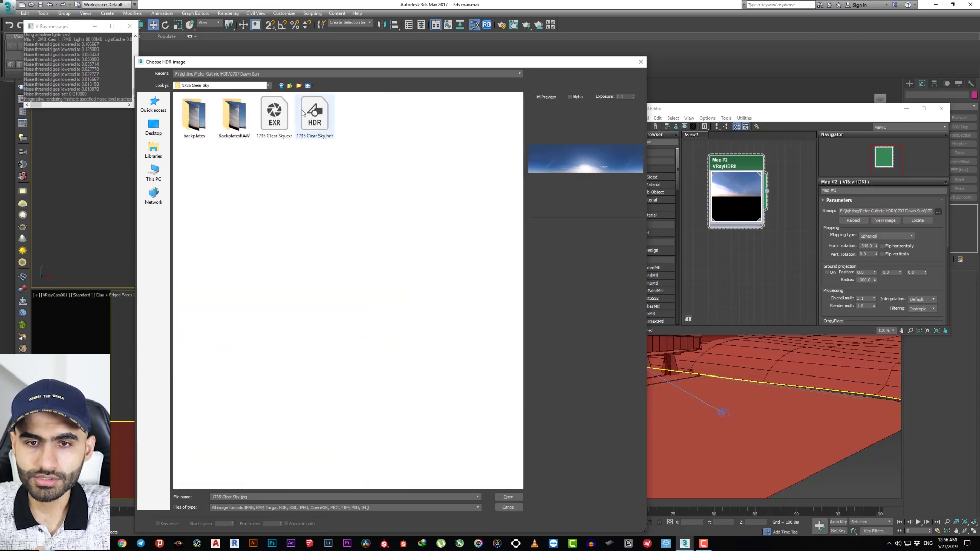
double_click(306, 113)
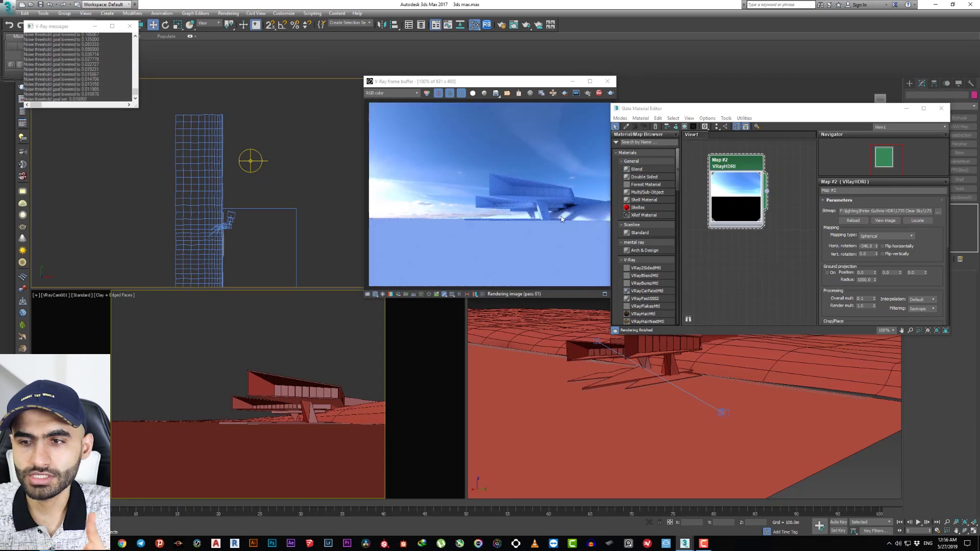
Set the VRayHDRI inverse gamma to 1.0
scroll(887, 301, "down", 1)
scroll(924, 283, "down", 1)
scroll(935, 277, "down", 2)
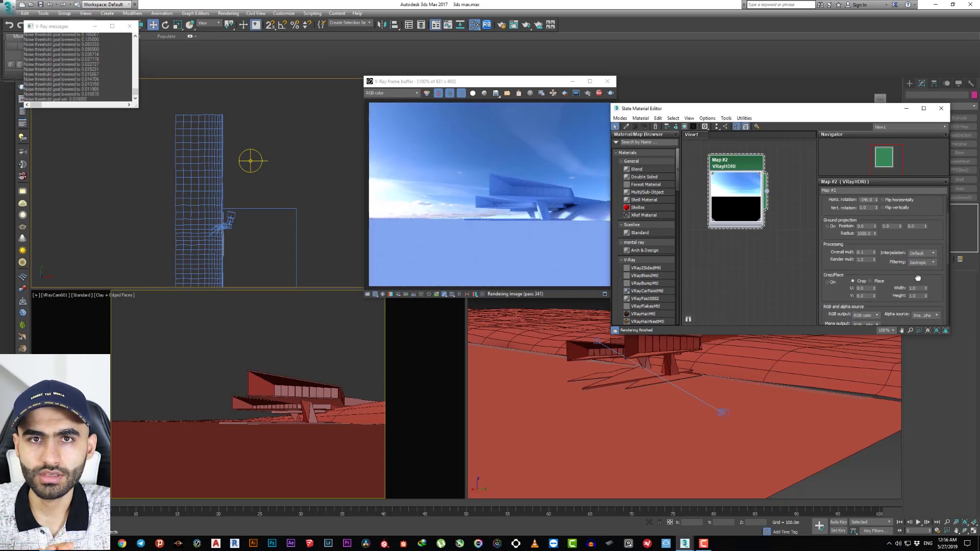
scroll(935, 278, "down", 1)
type("1")
key("Return")
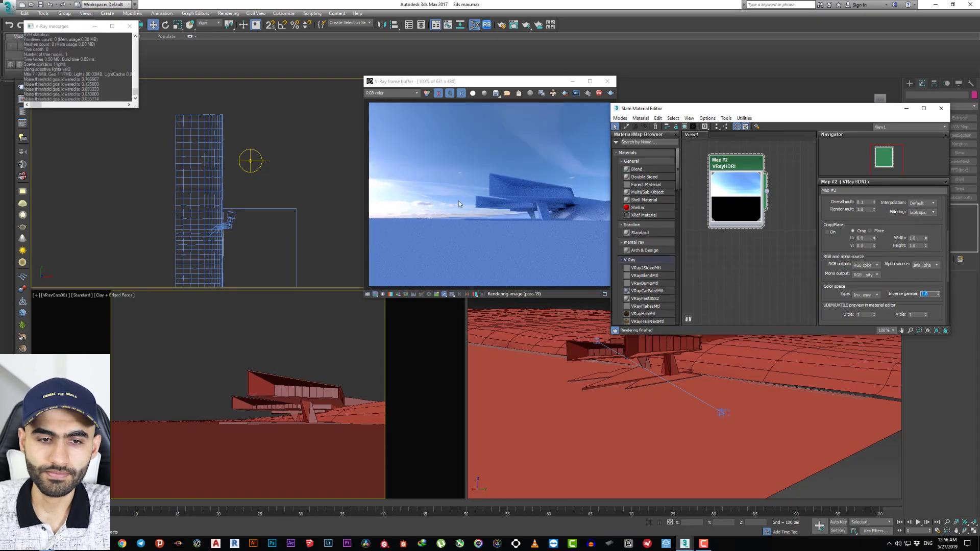
Switch the sky back to the 1847 Dusk Sun HDR
scroll(899, 245, "up", 5)
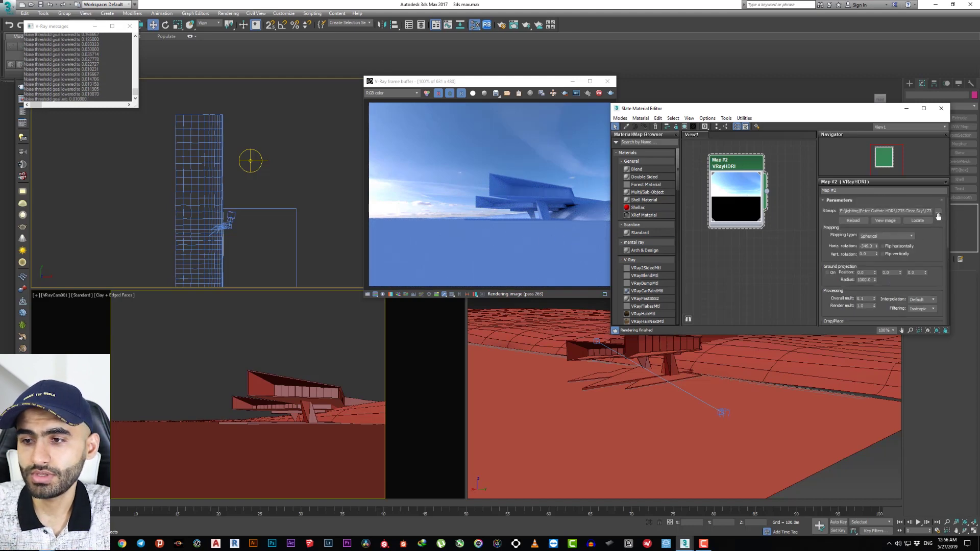
left_click(937, 211)
left_click(289, 86)
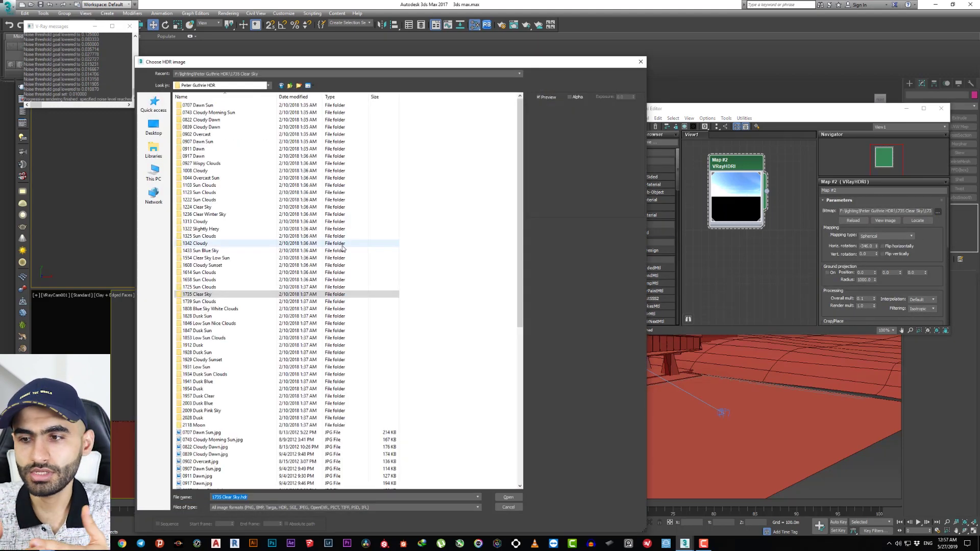
double_click(204, 331)
double_click(314, 116)
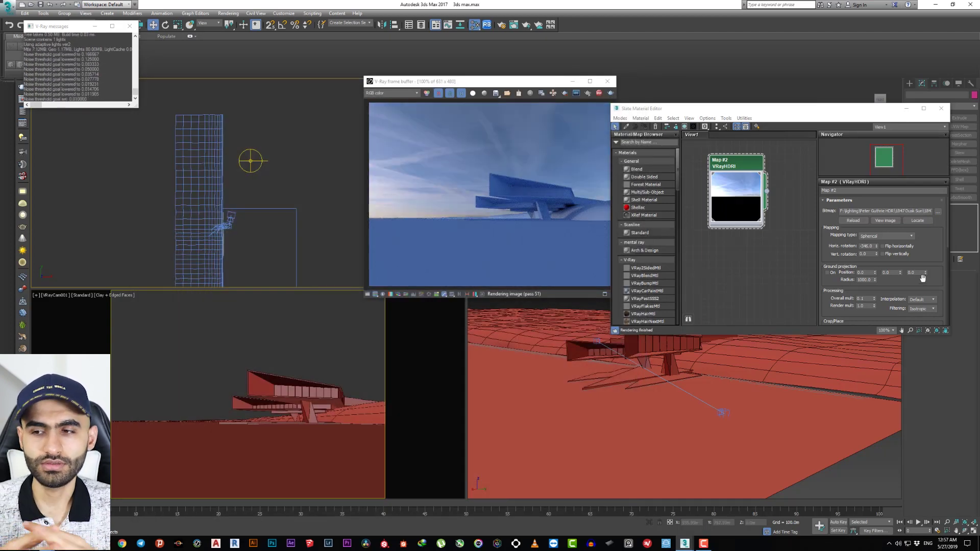
Commit an inverse gamma of 0.8 on the Dusk Sun HDRI, then zoom the viewport and Slate view
scroll(920, 267, "down", 2)
scroll(907, 291, "down", 2)
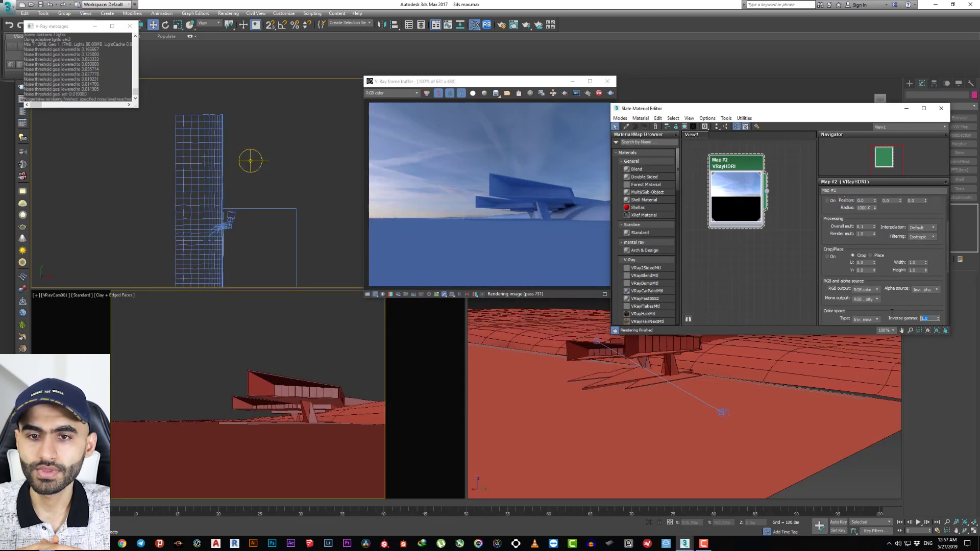
key("Return")
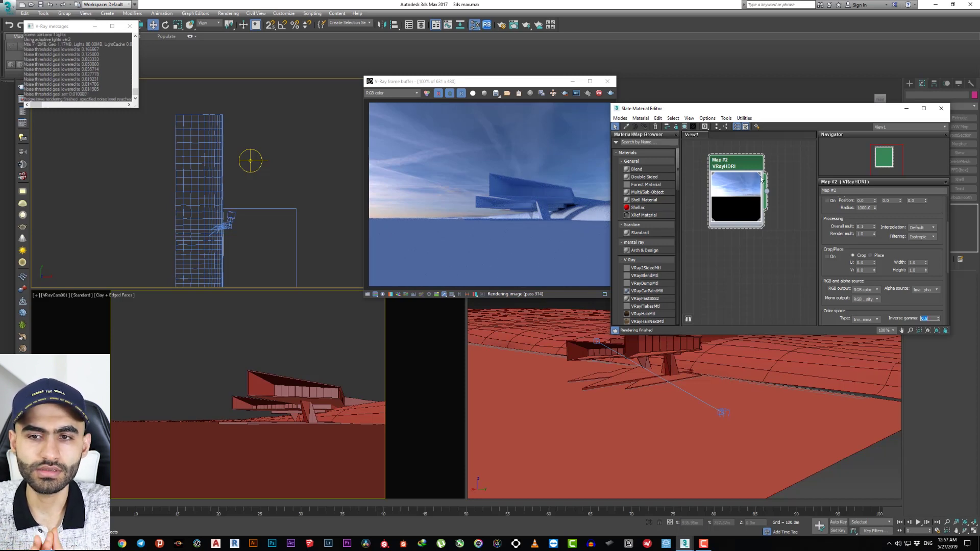
left_click(292, 328)
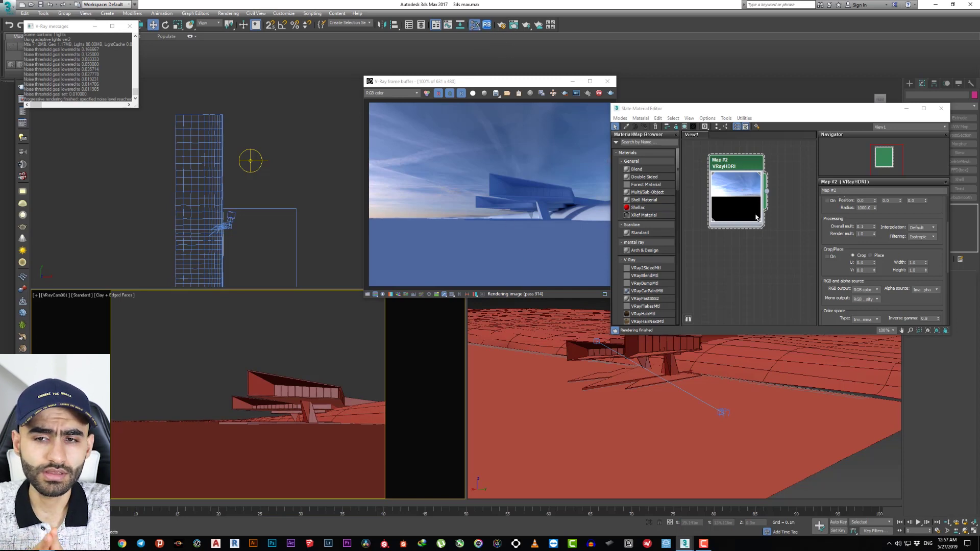
scroll(349, 210, "up", 2)
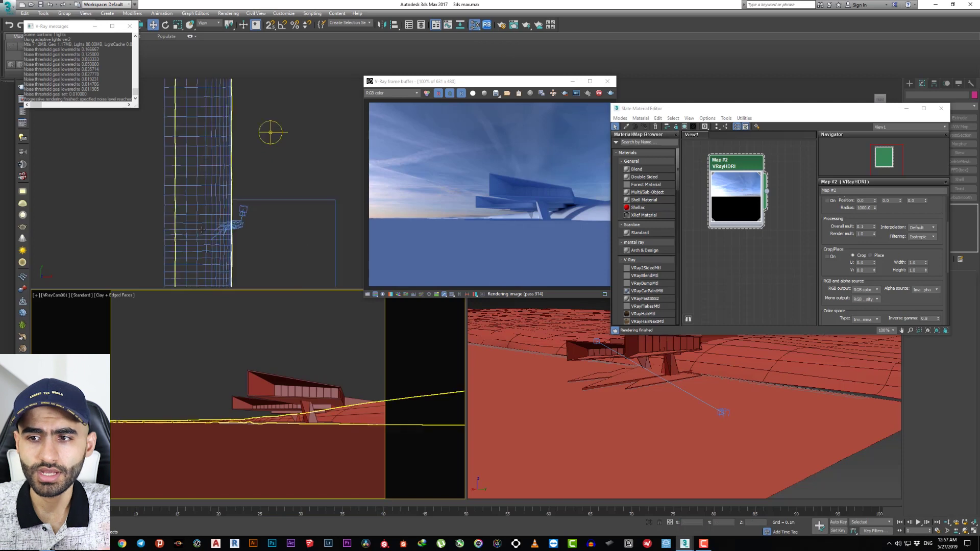
scroll(349, 211, "up", 3)
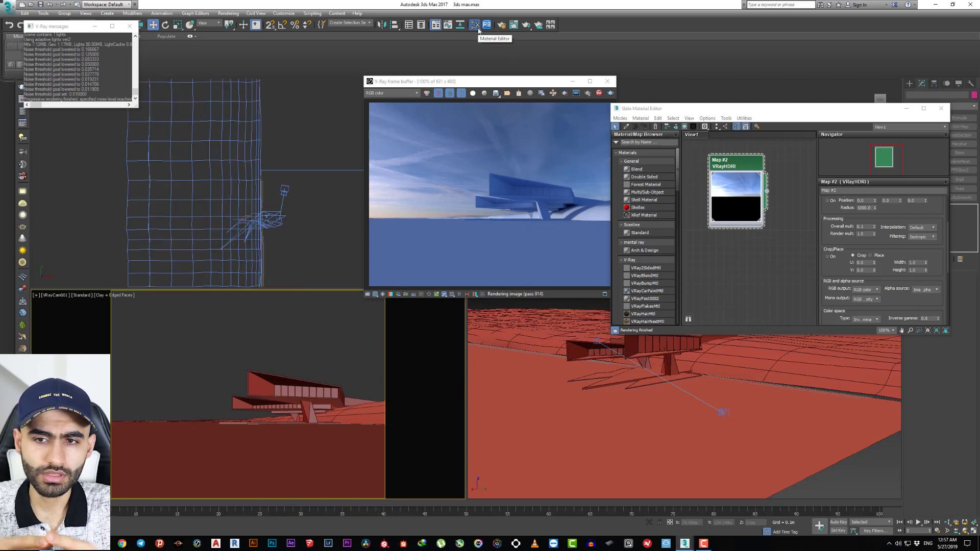
scroll(759, 250, "down", 1)
middle_click_drag(758, 250, 735, 241)
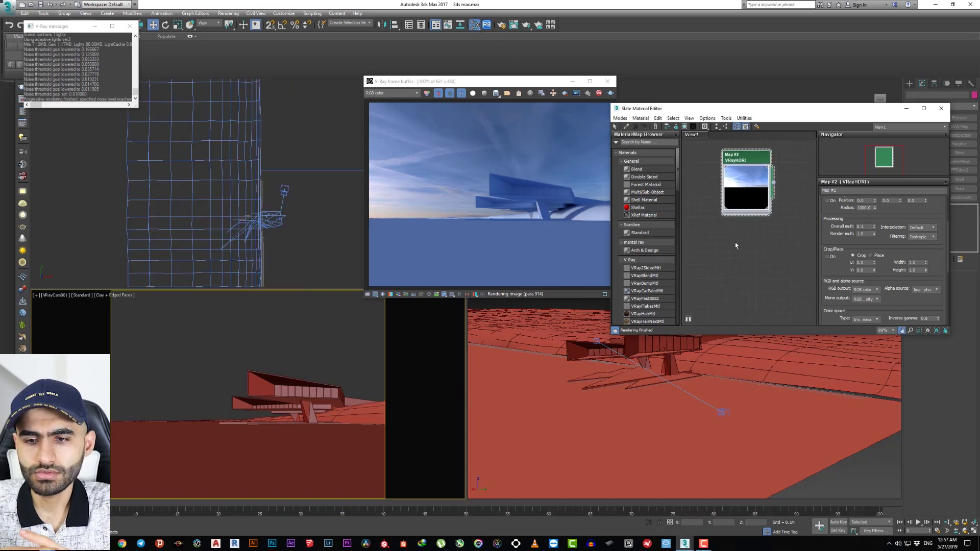
Create a new VRayMtl (Material #12) and assign it to every scene object
scroll(641, 306, "down", 1)
right_click(732, 253)
mouse_move(826, 283)
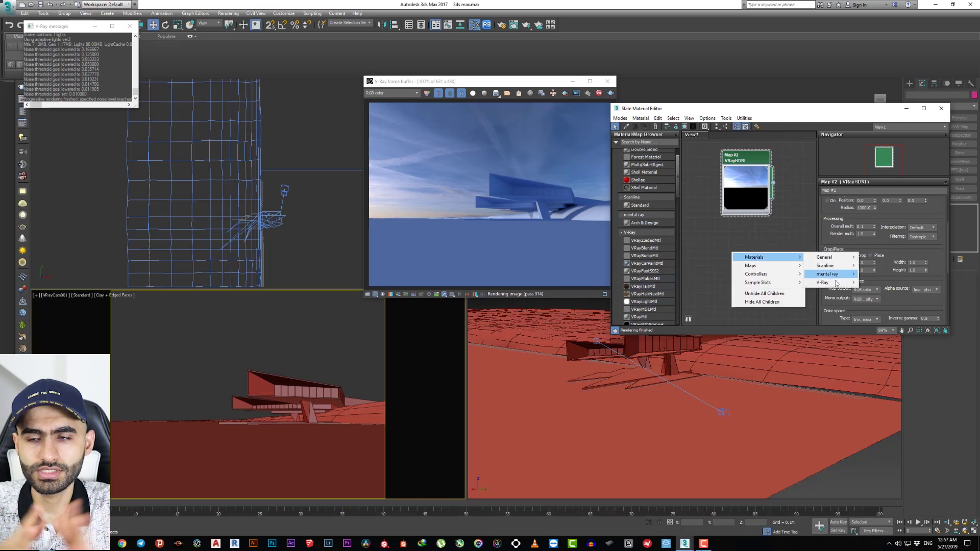
left_click(891, 359)
left_click_drag(738, 256, 745, 233)
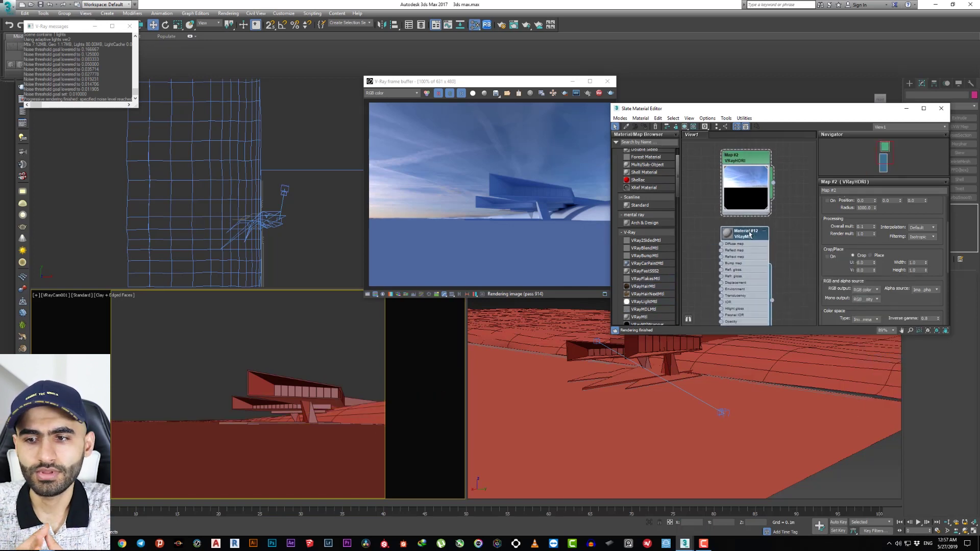
left_click(571, 379)
key("ctrl+a")
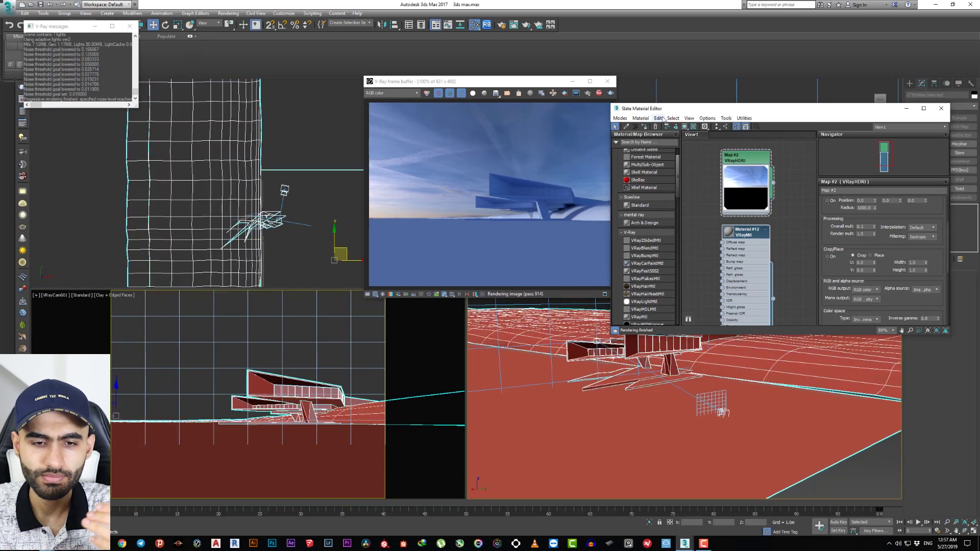
left_click(644, 127)
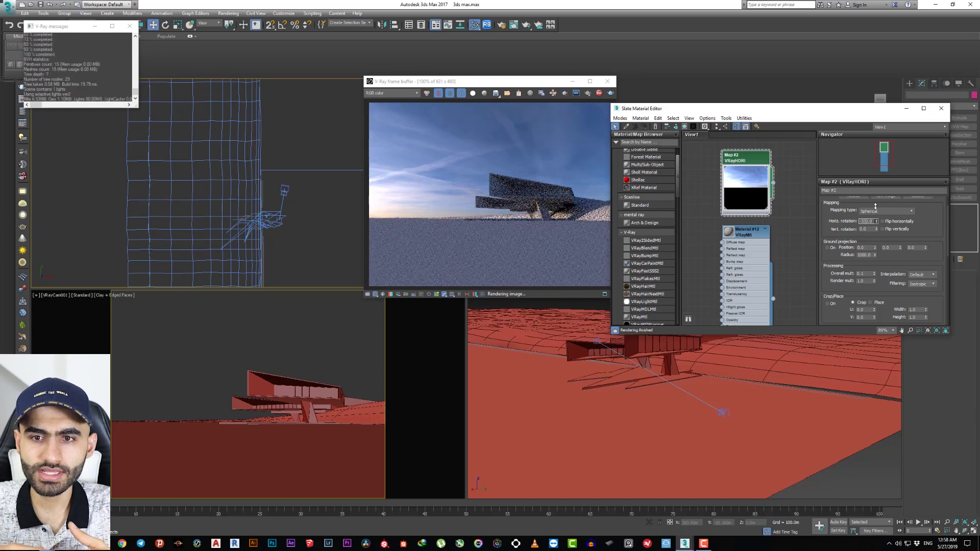
Rotate the HDRI sky horizontally to 127 degrees
left_click_drag(876, 205, 876, 209)
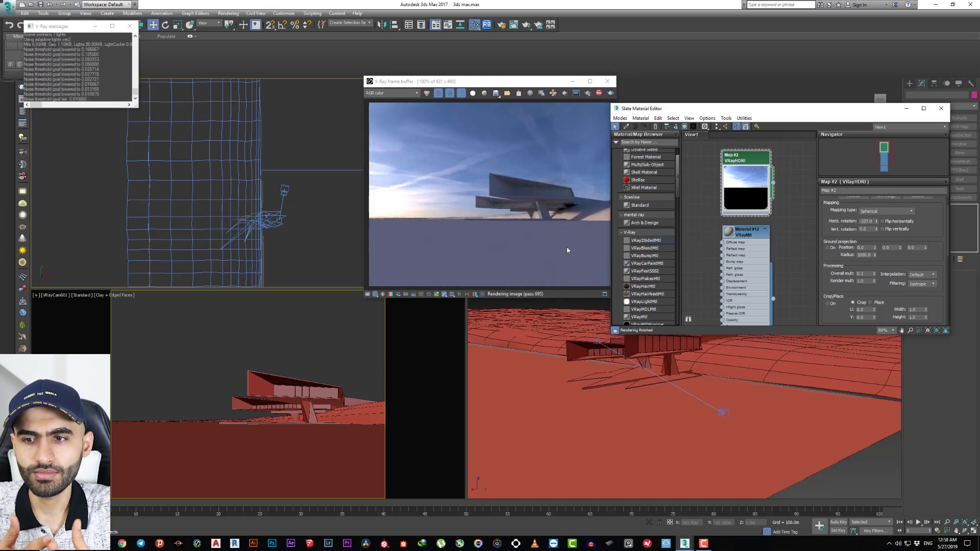
left_click(561, 409)
scroll(755, 186, "down", 2)
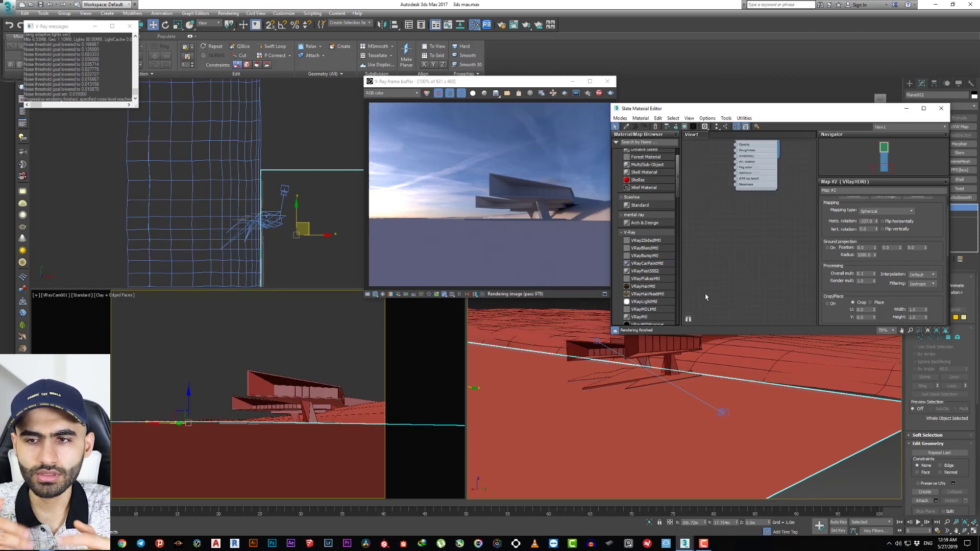
Add a new VRayMtl node and set its diffuse colour to black
mouse_move(639, 317)
left_mouse_down()
mouse_move(734, 240)
mouse_move(727, 223)
left_mouse_up()
double_click(727, 223)
left_click(863, 209)
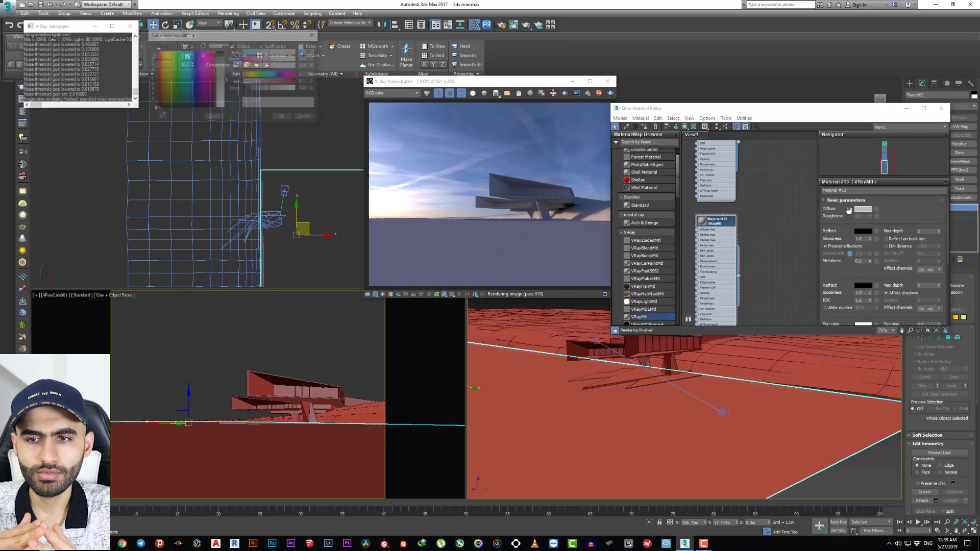
left_click_drag(245, 29, 610, 117)
left_click_drag(517, 191, 521, 191)
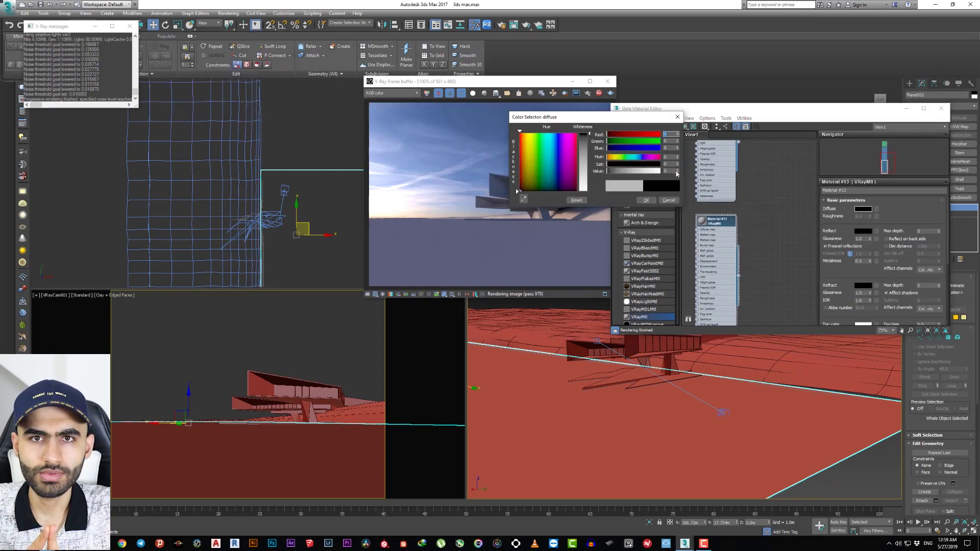
left_click(646, 200)
Set the material's reflection and refraction colours to white
left_click(863, 231)
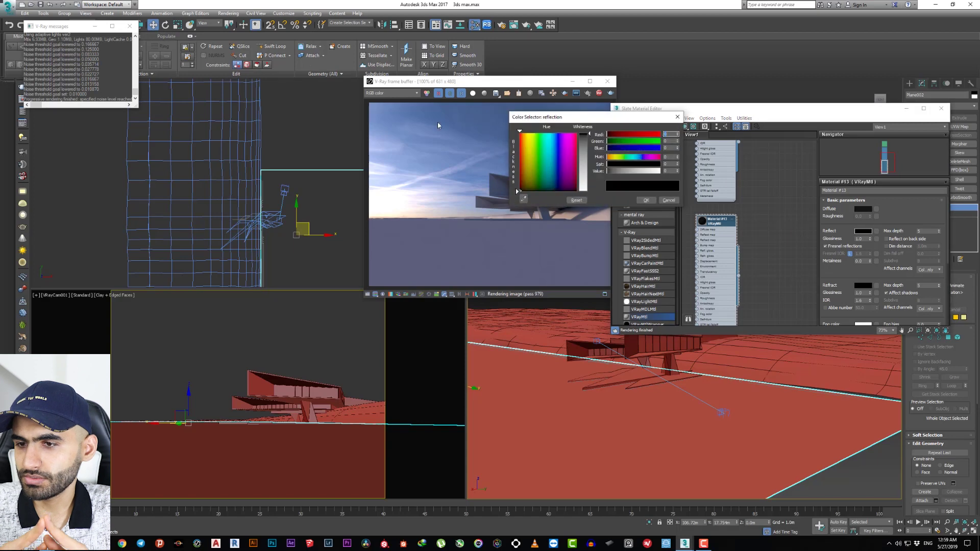
left_click_drag(628, 189, 627, 132)
left_click(646, 200)
left_click(863, 286)
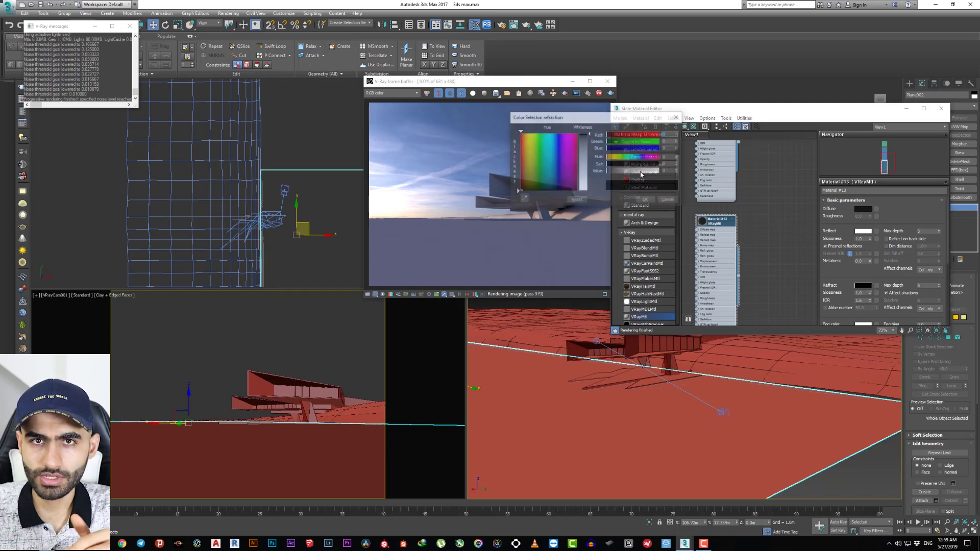
left_click_drag(627, 189, 628, 132)
left_click(646, 200)
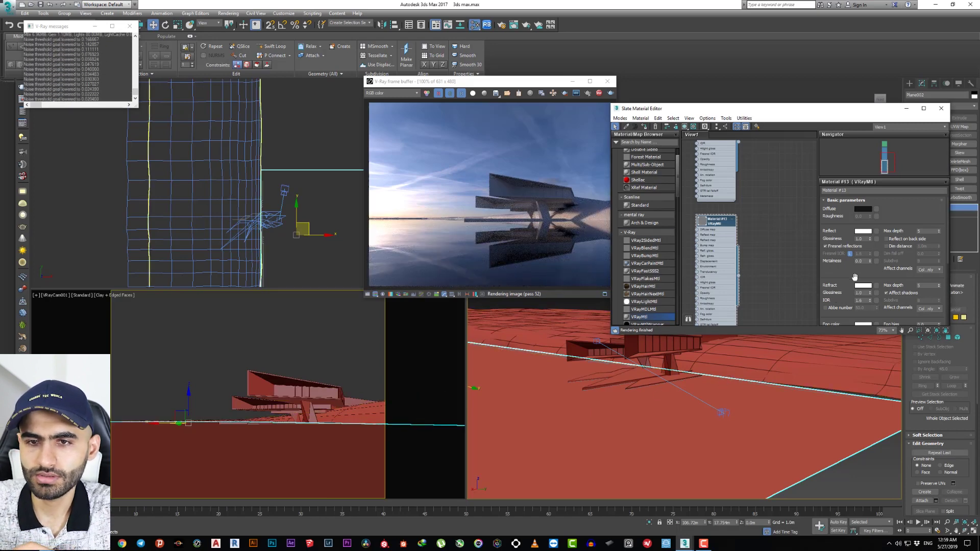
Set the fog colour to light grey
left_click(862, 200)
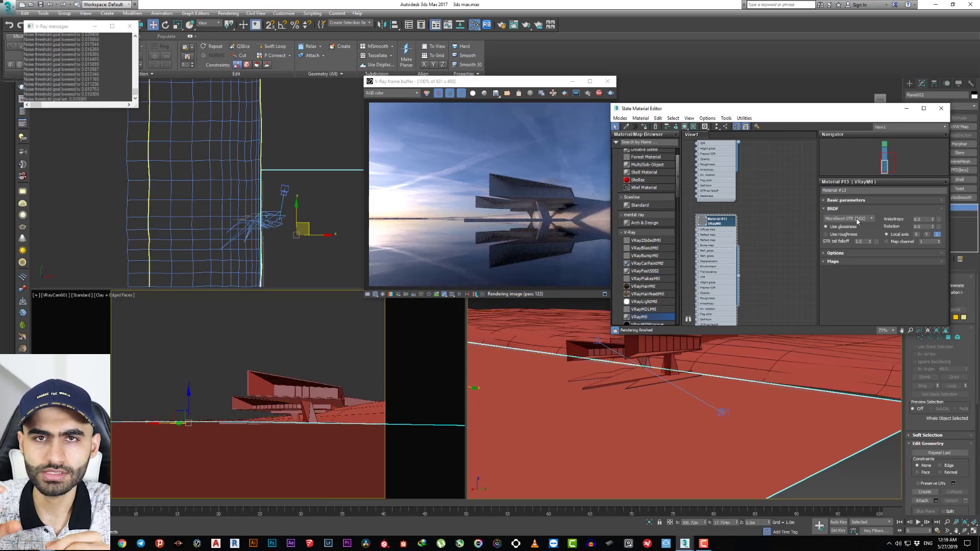
left_click(837, 209)
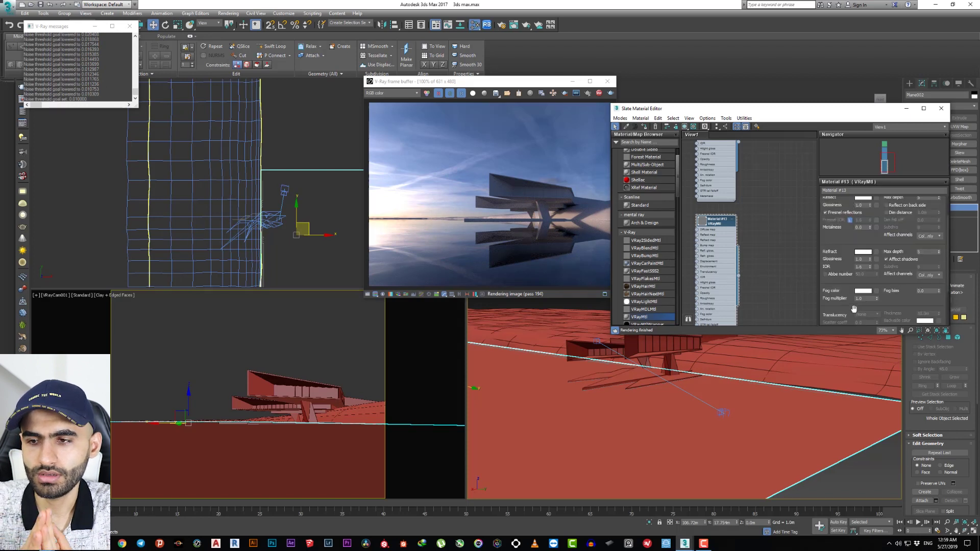
left_click_drag(853, 309, 842, 240)
left_click(862, 232)
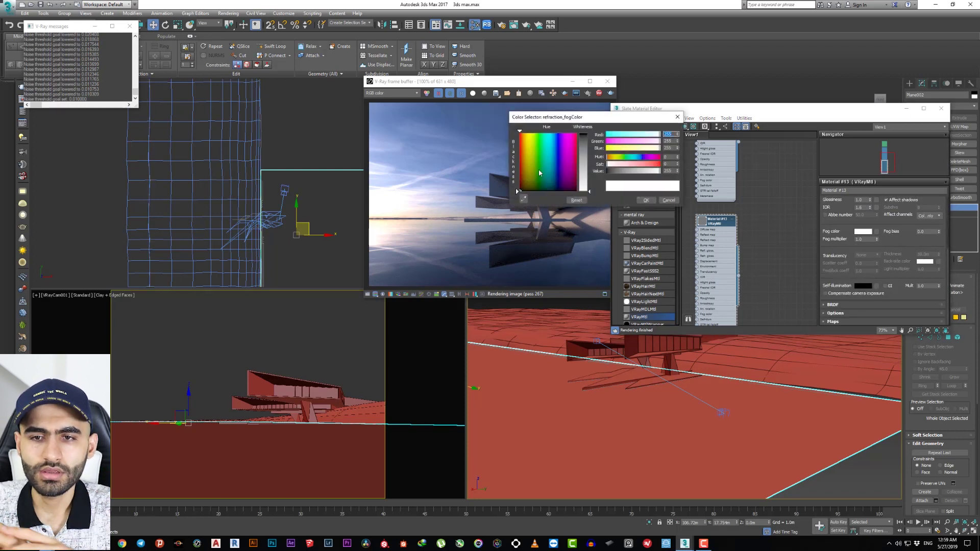
left_click(541, 186)
left_click(554, 187)
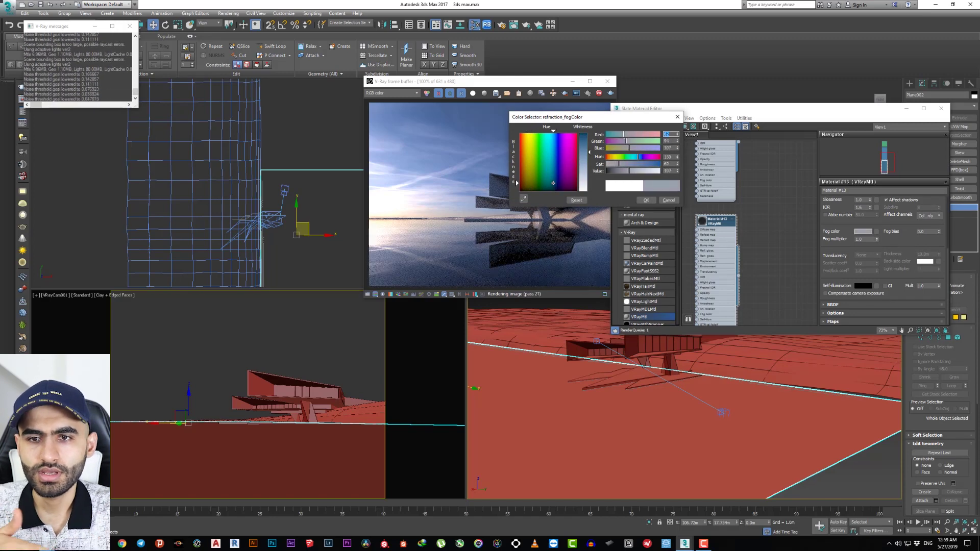
left_click_drag(554, 188, 522, 190)
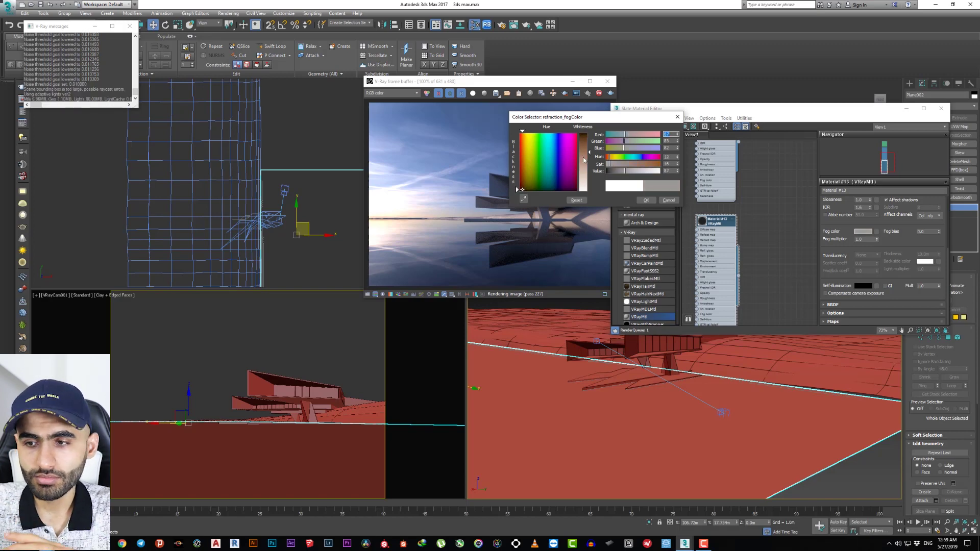
left_click_drag(589, 153, 589, 172)
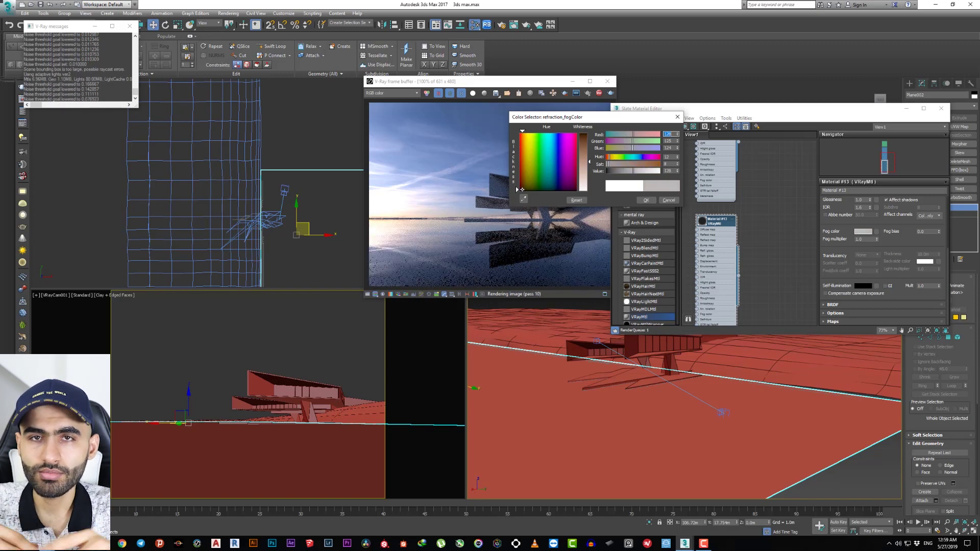
left_click(645, 200)
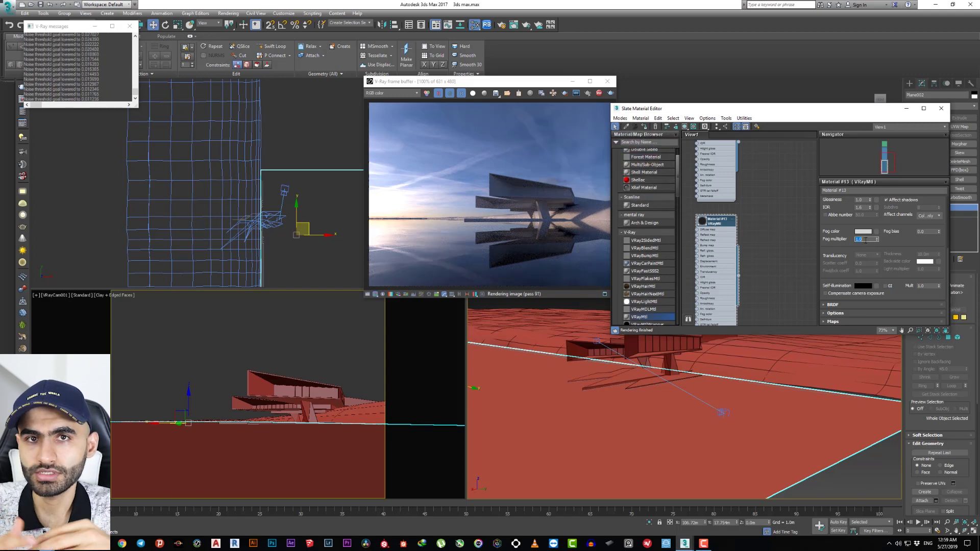
Set the fog multiplier to 0.001 and reposition the material node
type("0.001")
key("Return")
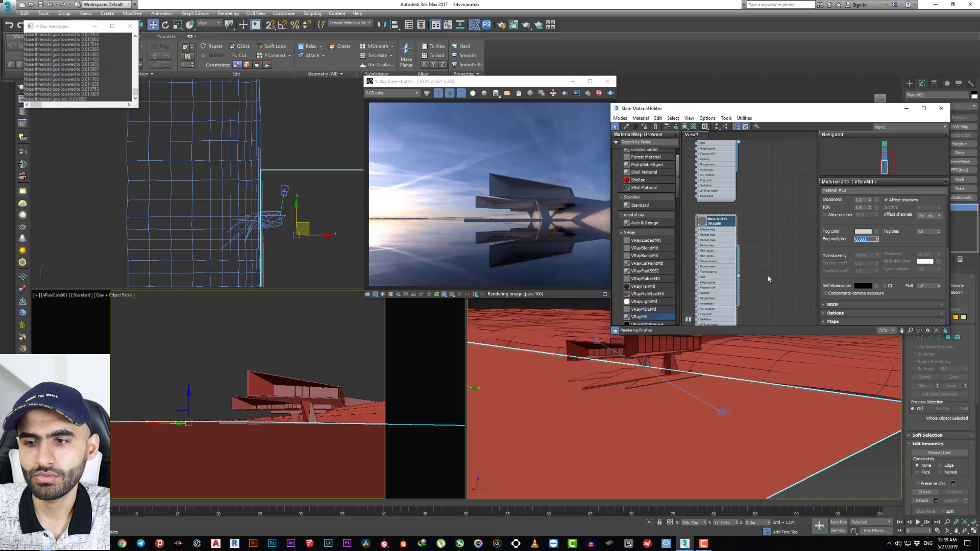
scroll(768, 279, "down", 3)
middle_click_drag(761, 317, 770, 259)
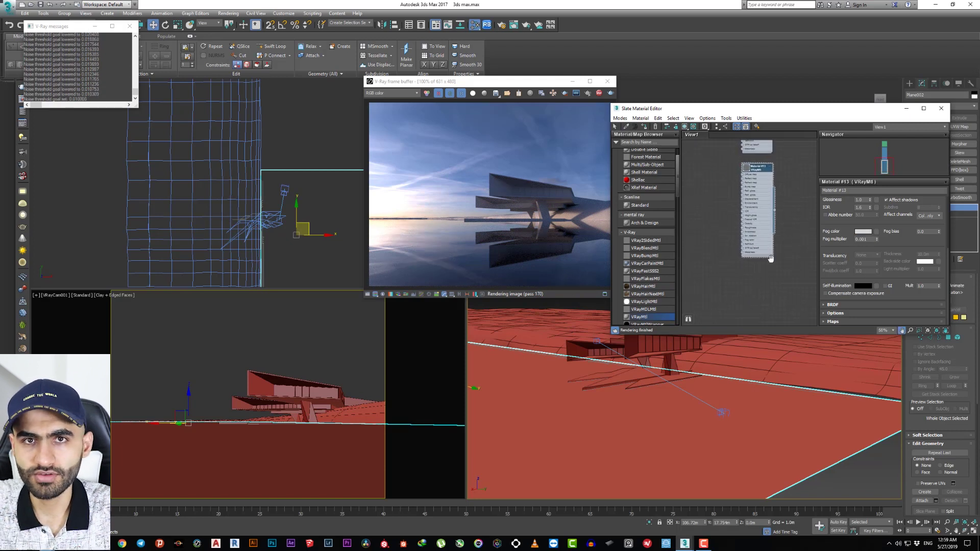
scroll(770, 258, "up", 2)
scroll(772, 223, "up", 2)
scroll(773, 206, "up", 1)
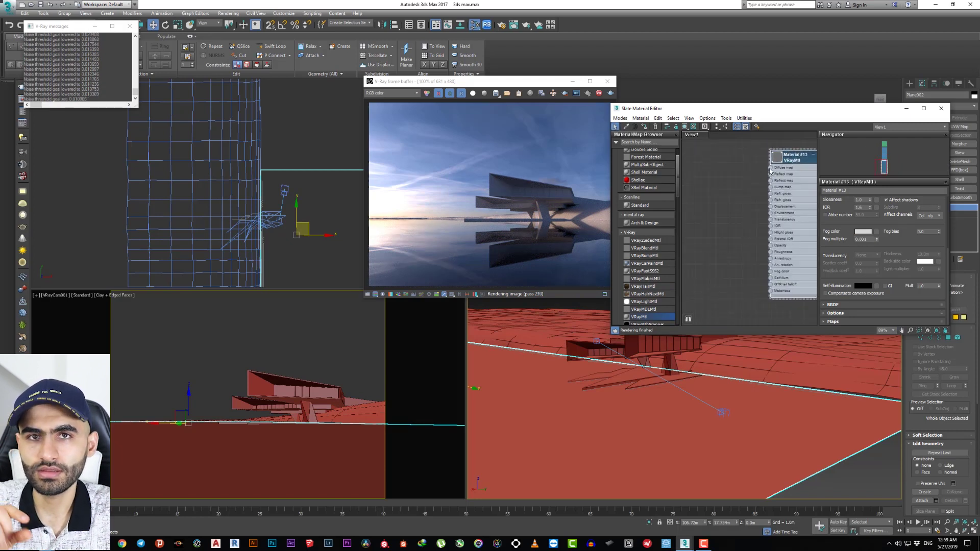
left_click_drag(766, 191, 697, 189)
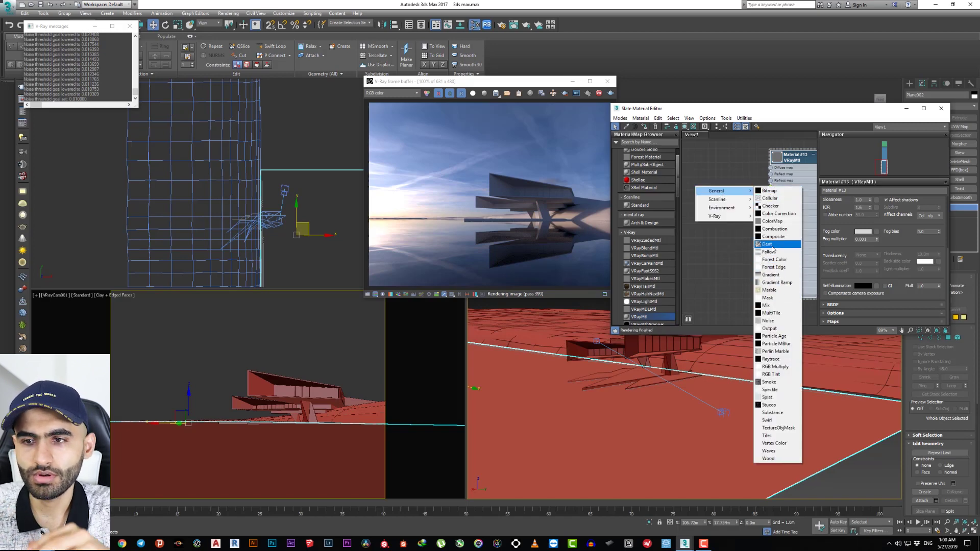
Add a Fractal Noise map to Material #13's bump slot
left_click(768, 320)
middle_click_drag(768, 317, 806, 317)
double_click(730, 197)
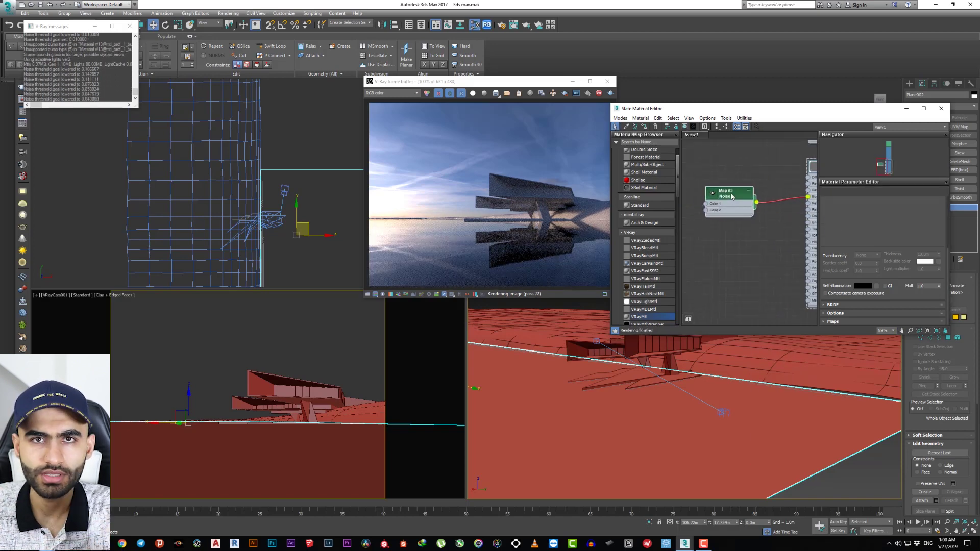
left_click(890, 259)
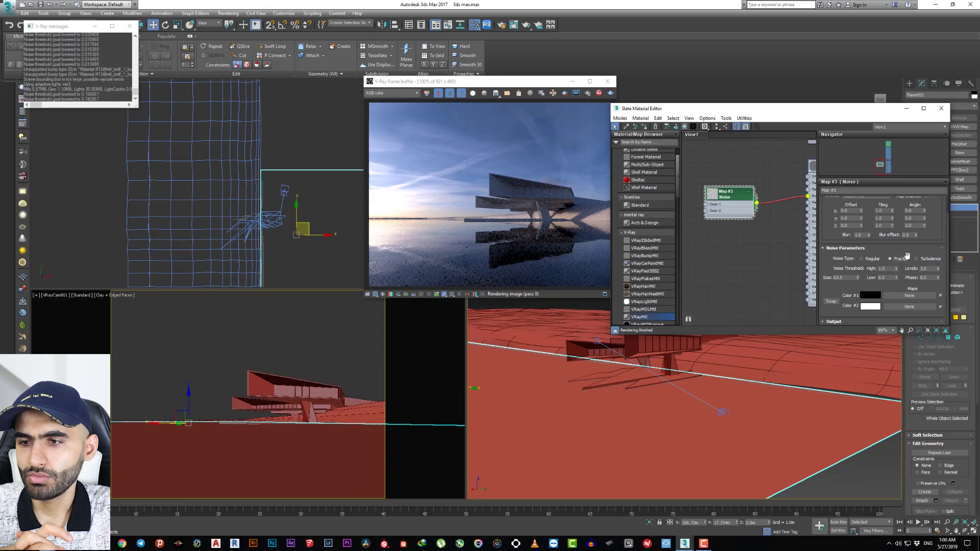
double_click(711, 194)
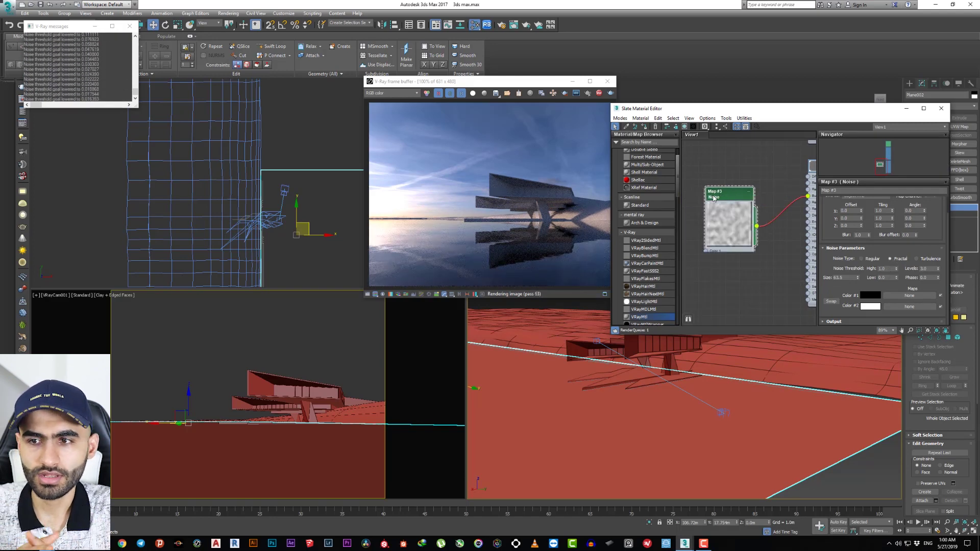
Set Material #13's bump amount to 100
middle_click_drag(817, 228, 751, 227)
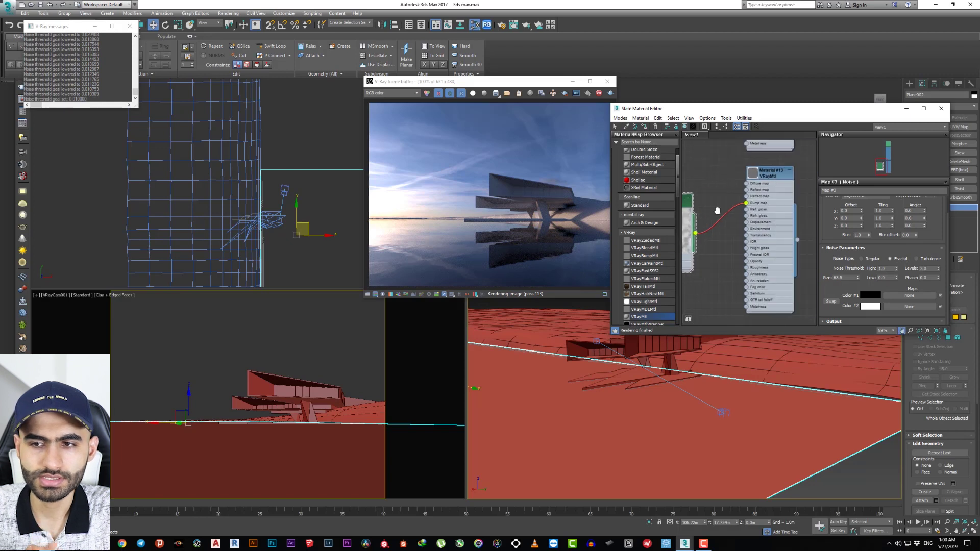
double_click(771, 176)
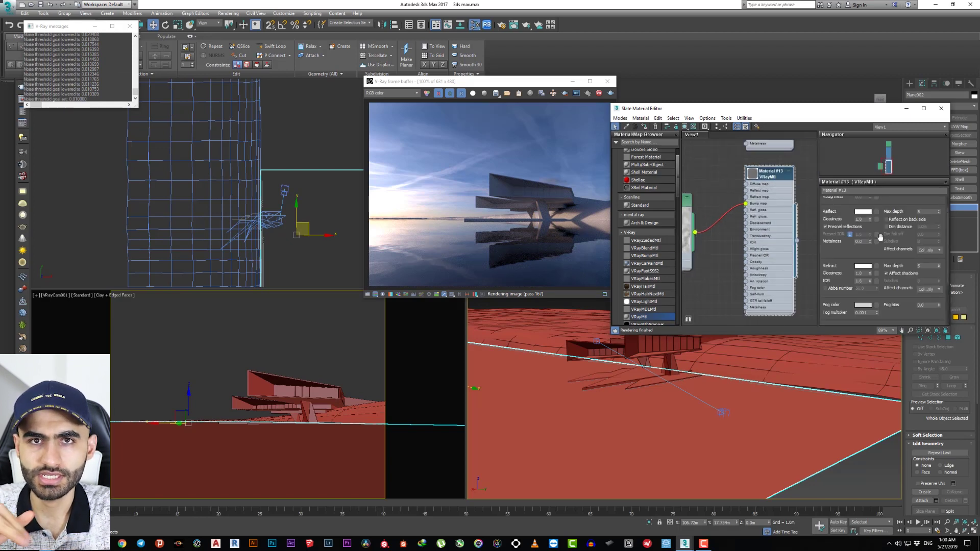
scroll(842, 204, "down", 5)
scroll(852, 225, "down", 5)
scroll(861, 247, "down", 5)
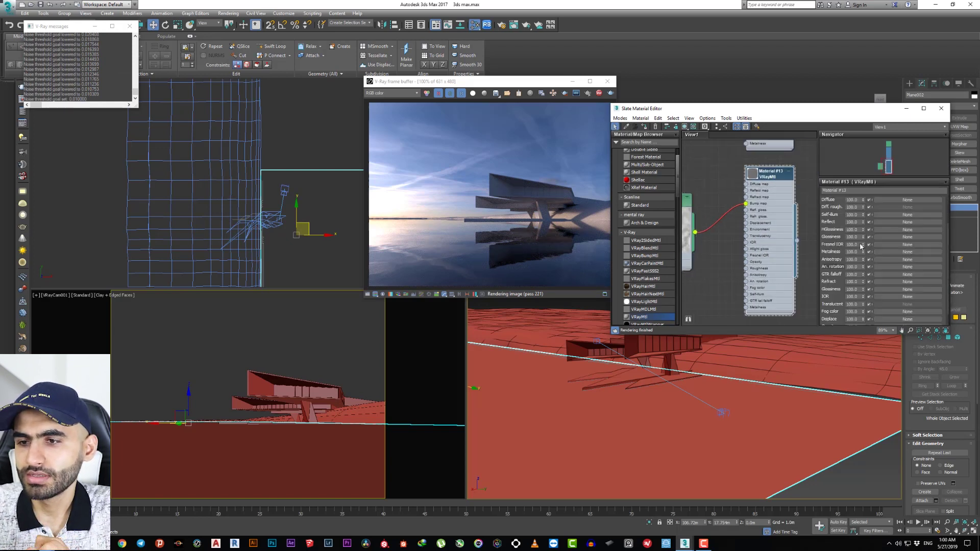
scroll(798, 198, "down", 2)
scroll(839, 289, "down", 1)
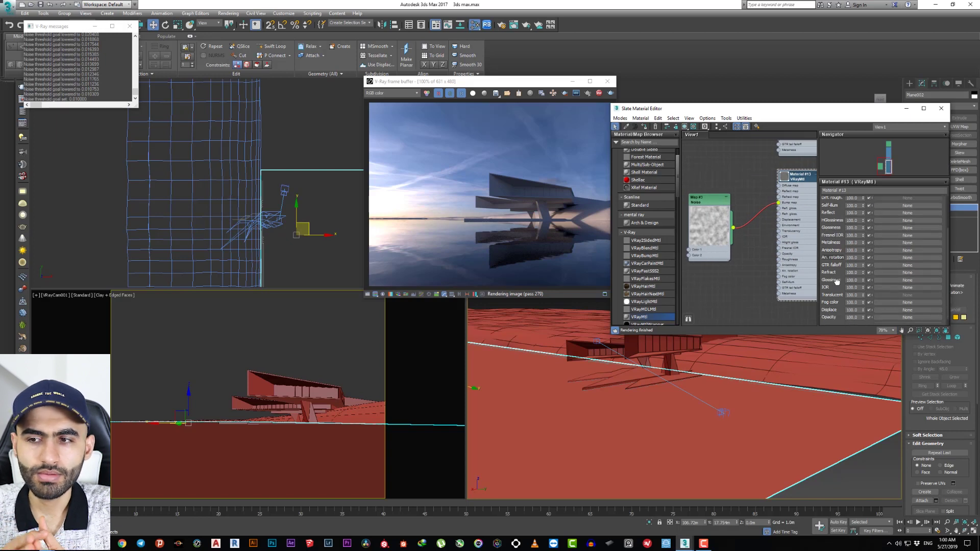
scroll(841, 284, "down", 1)
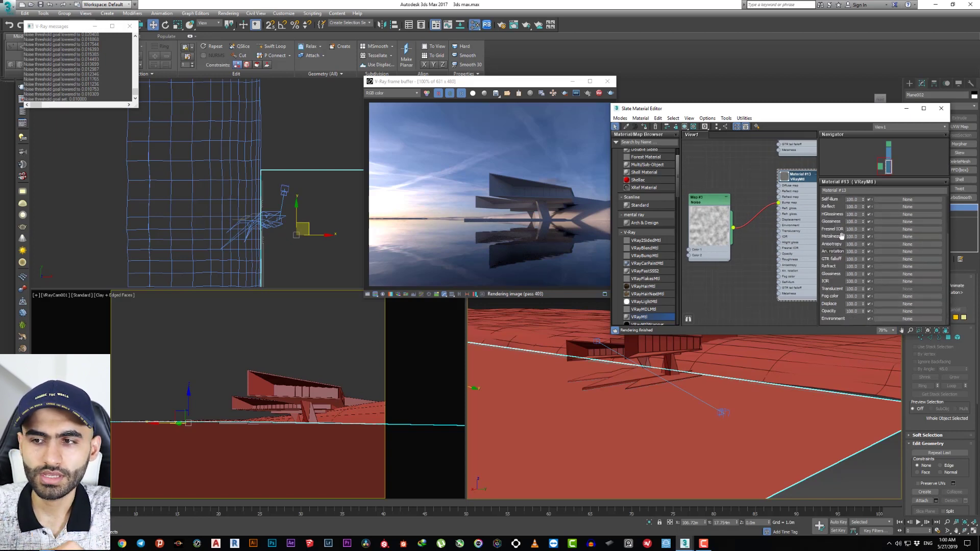
scroll(841, 238, "up", 2)
scroll(841, 250, "up", 2)
scroll(842, 260, "up", 1)
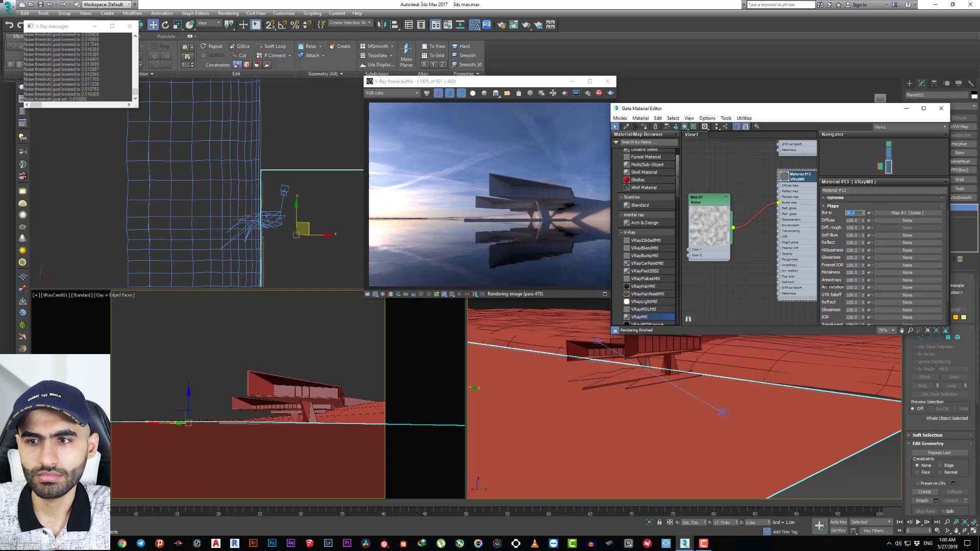
key("Return")
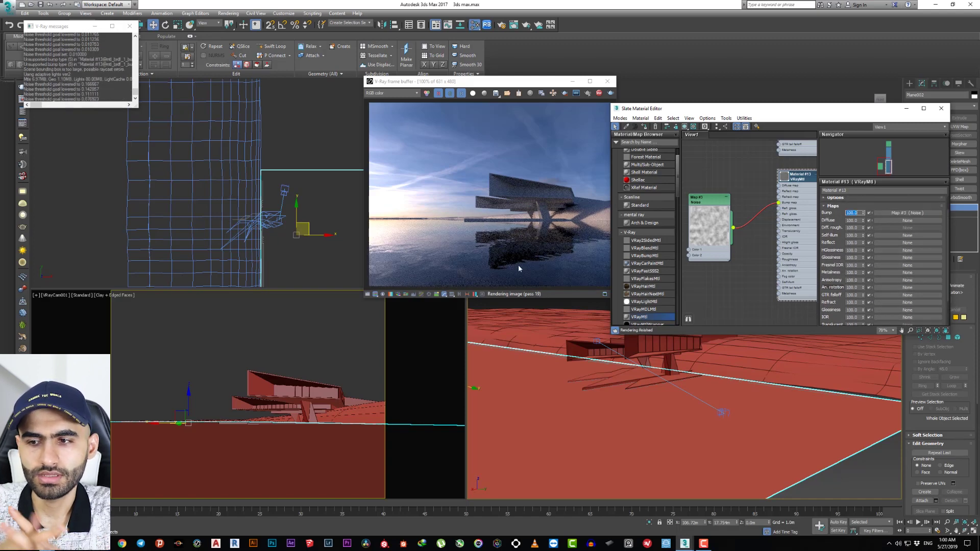
Try noise sizes 50 and 20, then settle on 40
double_click(706, 199)
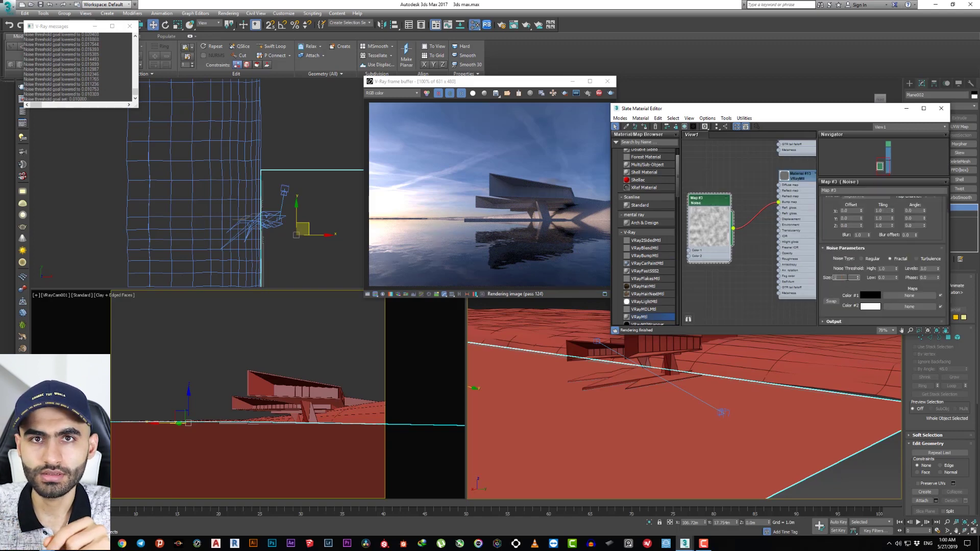
type("500.0")
key("Return")
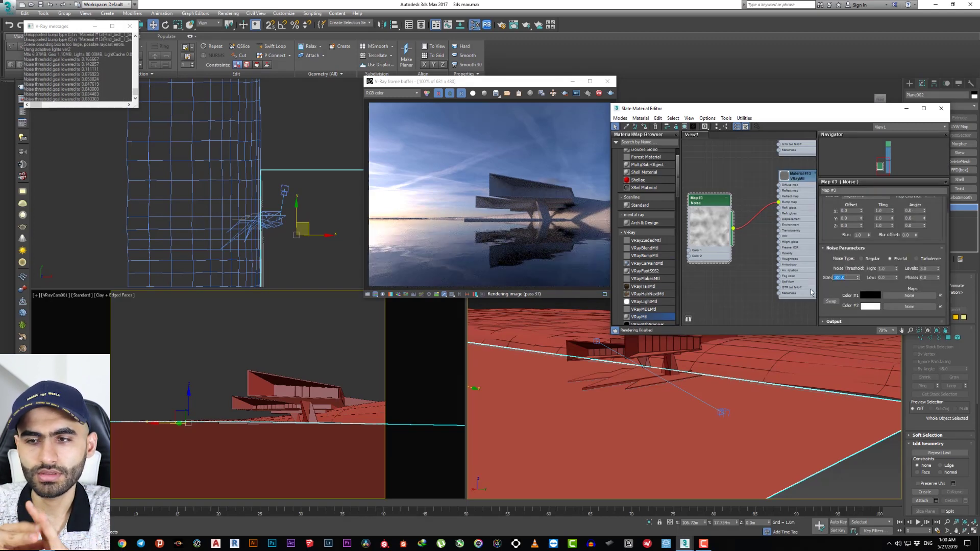
type("20")
key("Return")
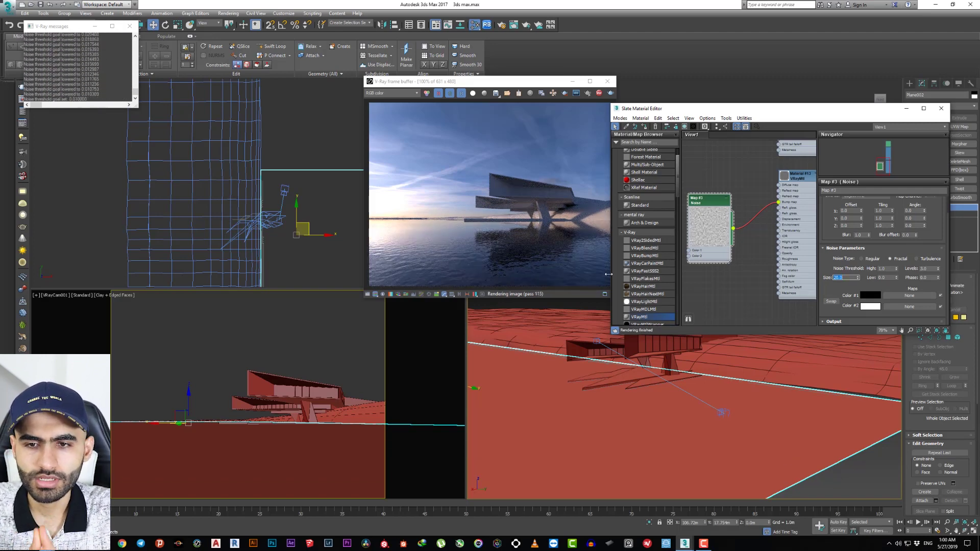
key("Return")
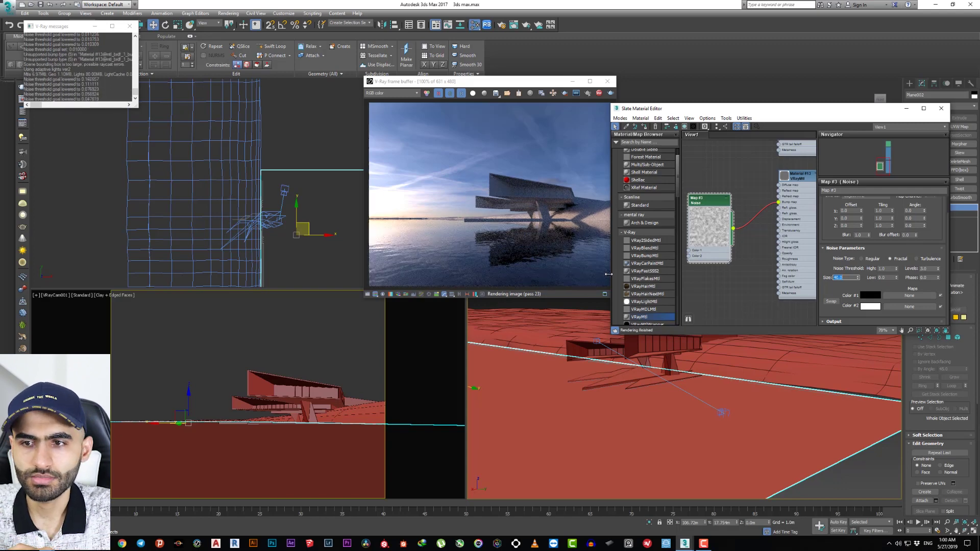
Zoom the V-Ray frame buffer to inspect the rippled water, then clear the selection
scroll(461, 271, "up", 1)
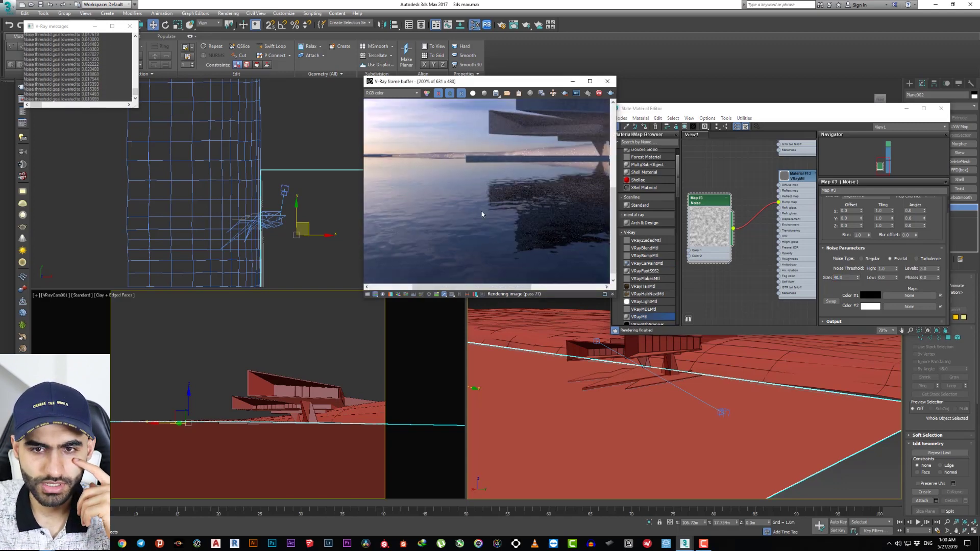
scroll(522, 258, "down", 1)
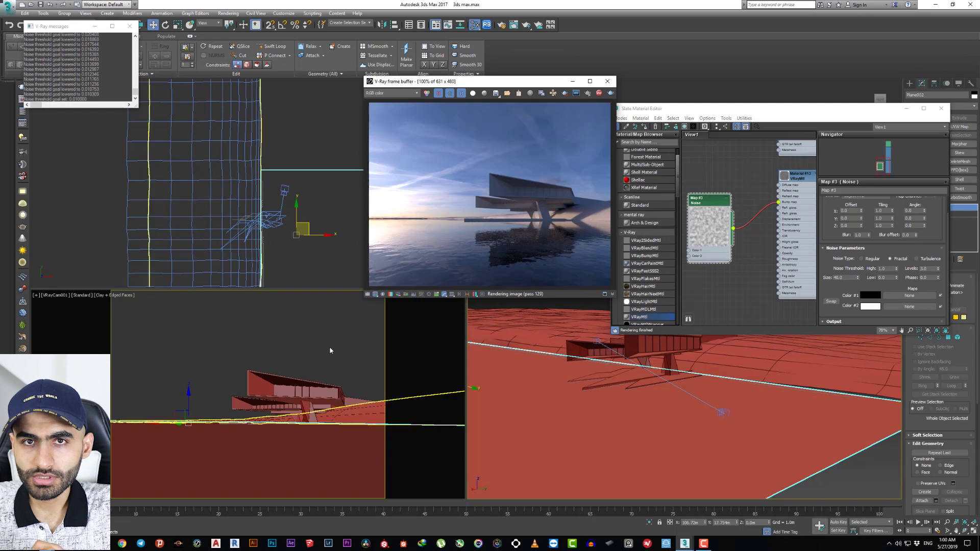
scroll(251, 174, "down", 3)
left_click(285, 230)
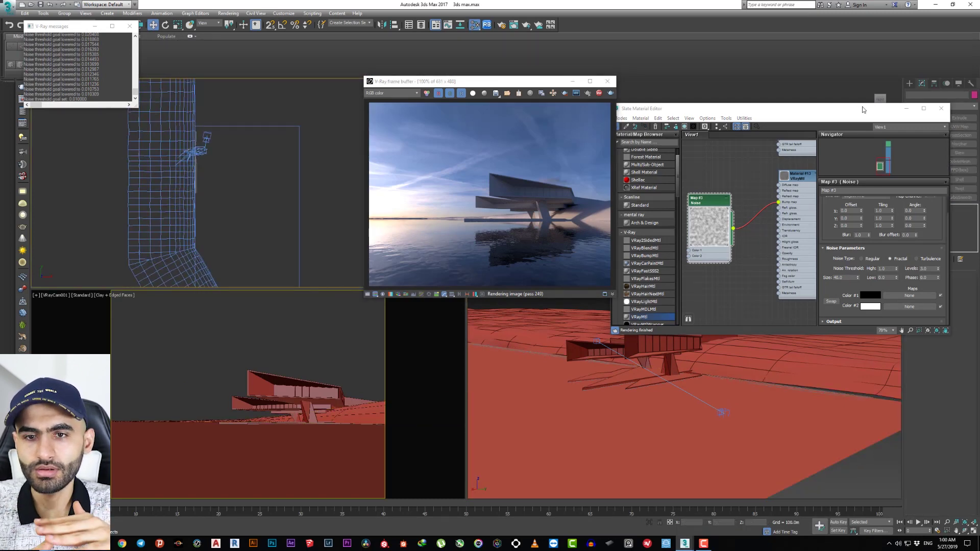
Draw a test plane in the top view, then delete it
left_click_drag(741, 108, 679, 108)
left_click(910, 83)
left_click(954, 162)
mouse_move(225, 179)
left_mouse_down()
mouse_move(281, 228)
mouse_move(234, 145)
left_mouse_up()
scroll(233, 130, "up", 3)
scroll(234, 129, "up", 2)
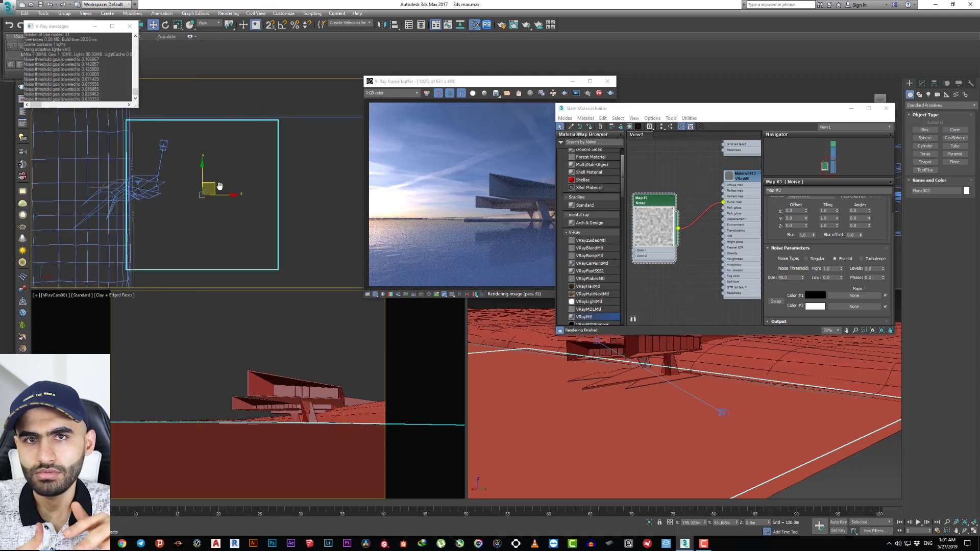
key("F12")
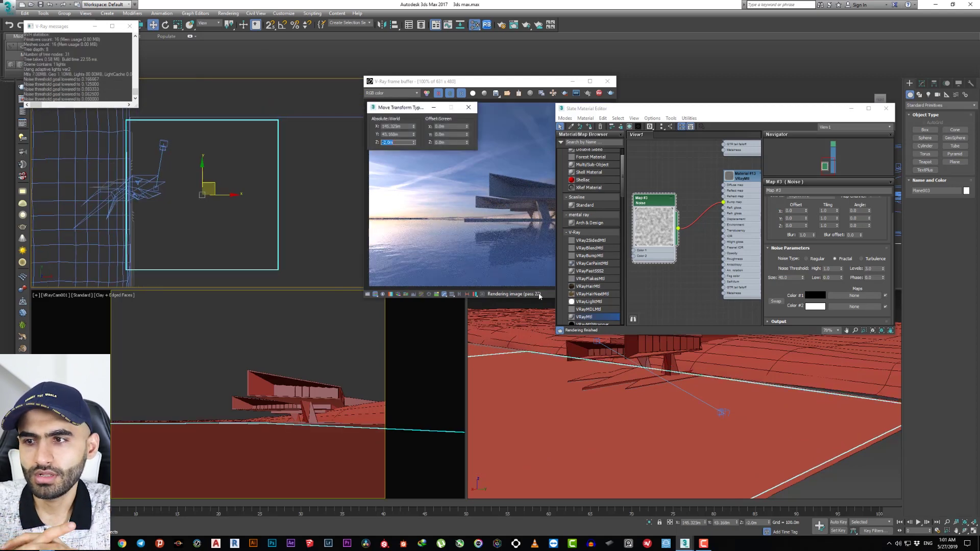
key("Delete")
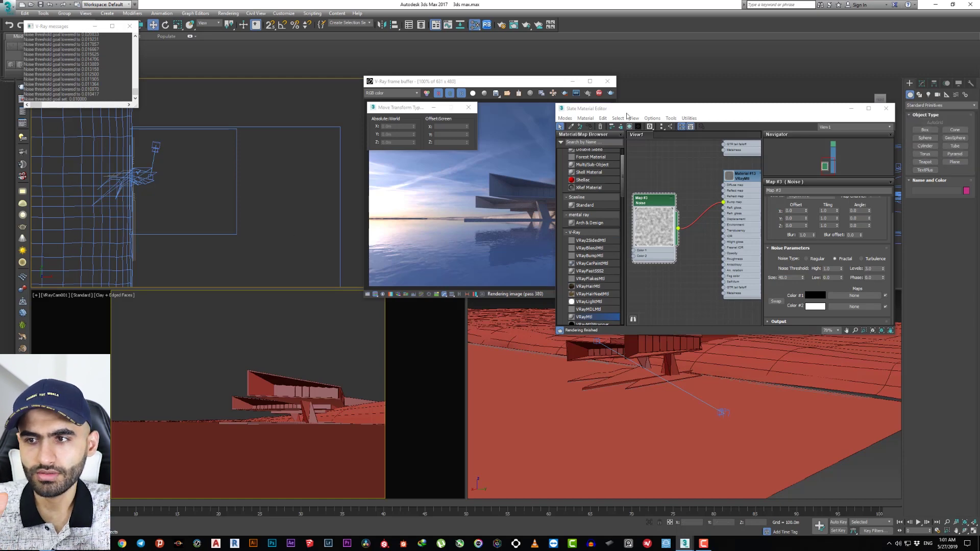
Create Forest001 from Itoo Software > Forest Pro and dismiss the clipping warning
left_click_drag(628, 109, 605, 112)
left_click(941, 105)
left_click(929, 179)
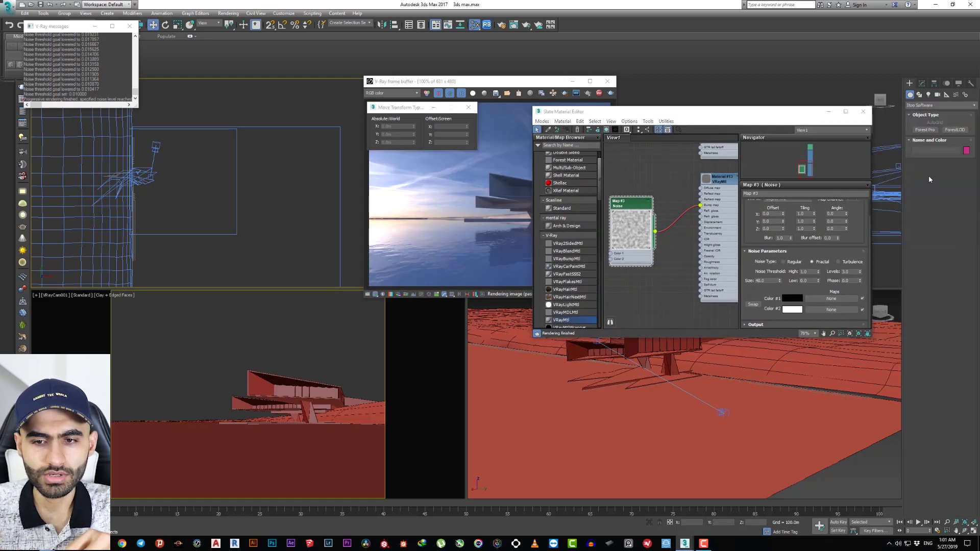
left_click(925, 129)
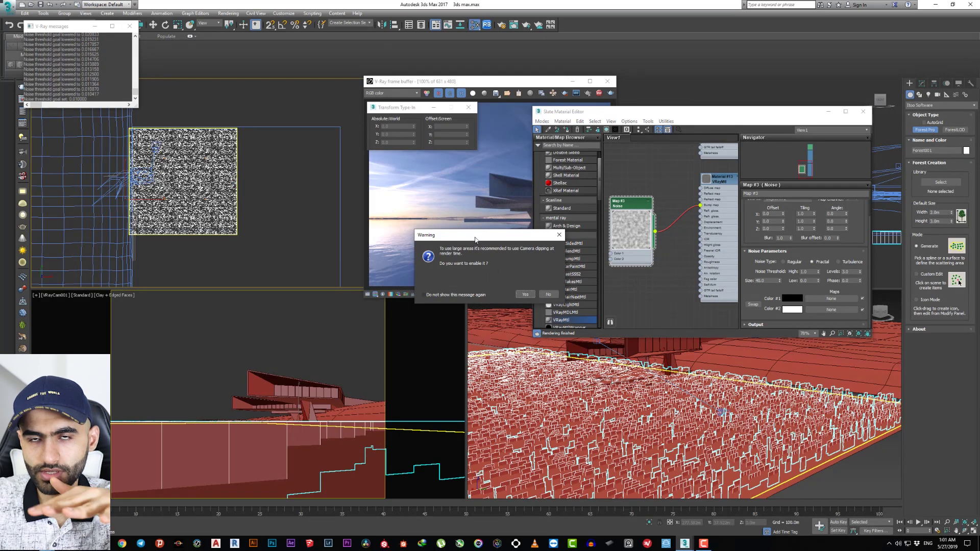
left_click(528, 296)
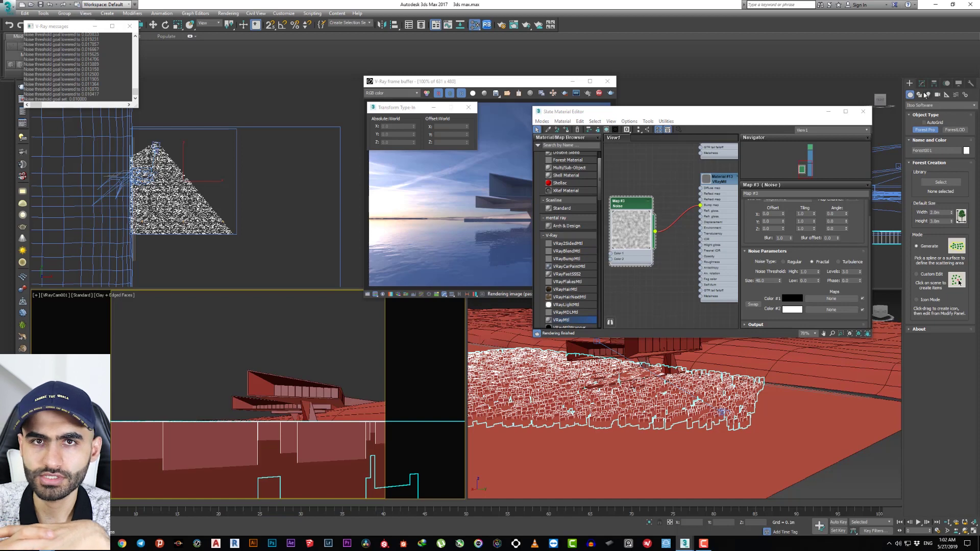
left_click(921, 86)
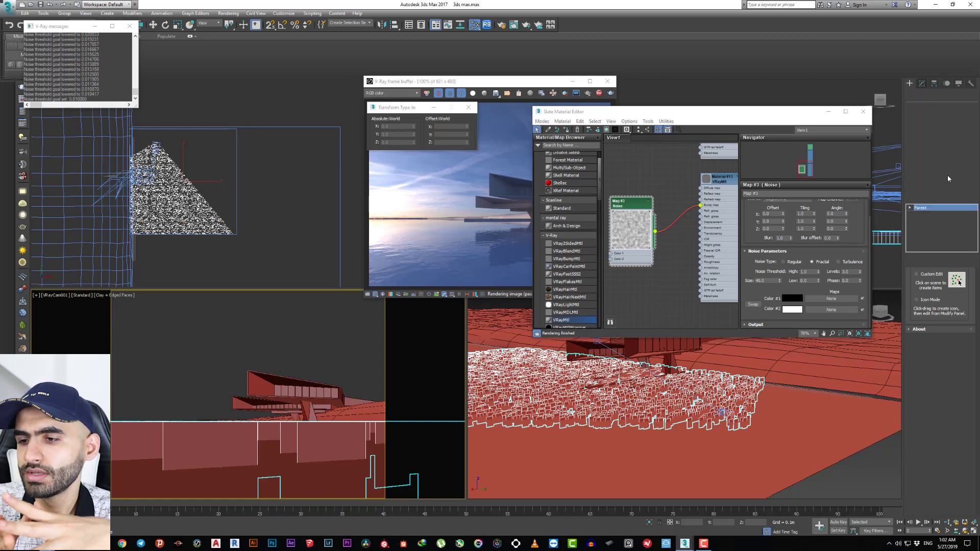
left_click(600, 94)
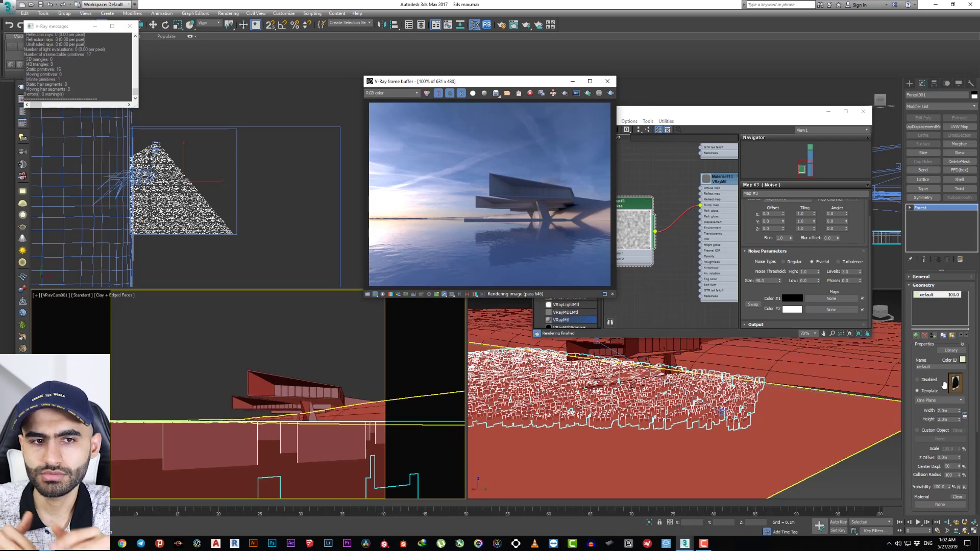
Import the Stones field 01 (large) library preset into Forest001, deselect, and re-render
left_click(951, 350)
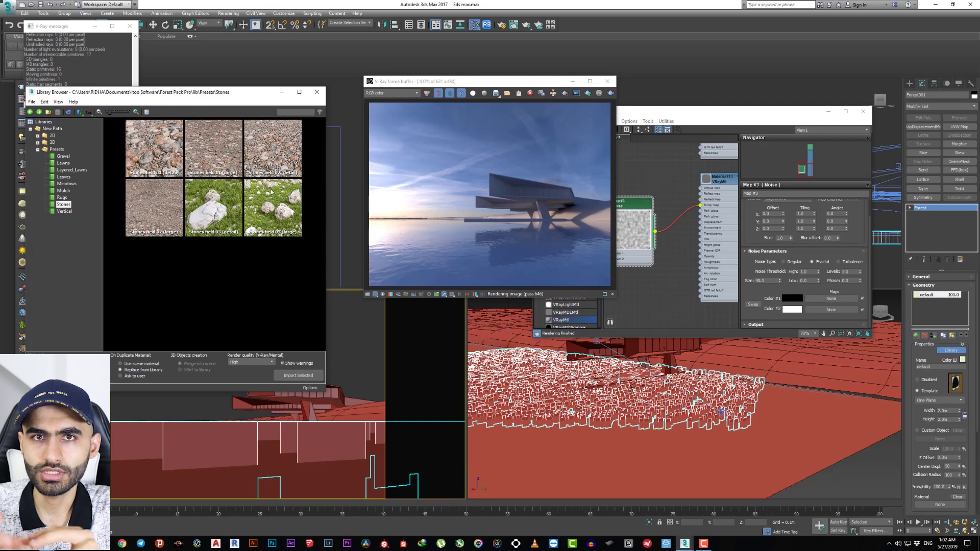
left_click(63, 163)
left_click(64, 204)
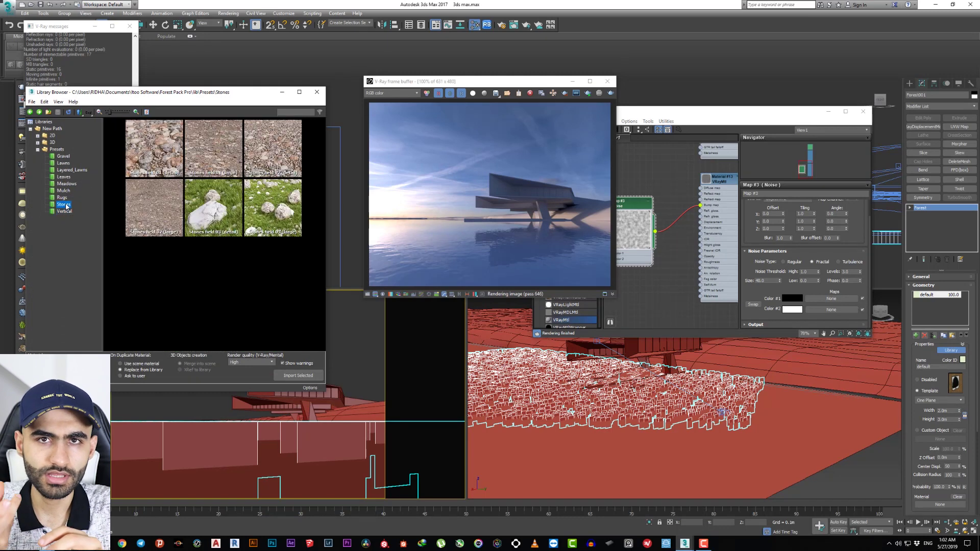
left_click(195, 148)
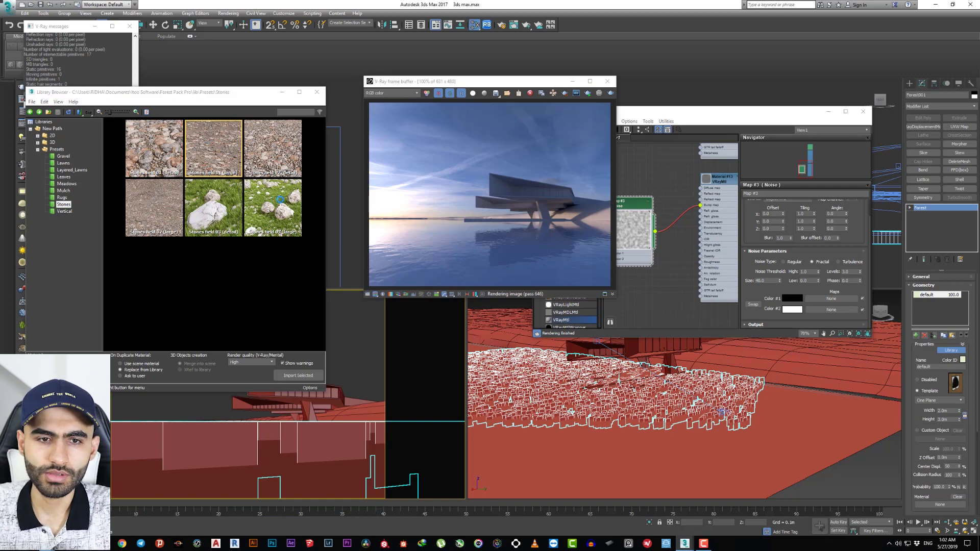
key("Return")
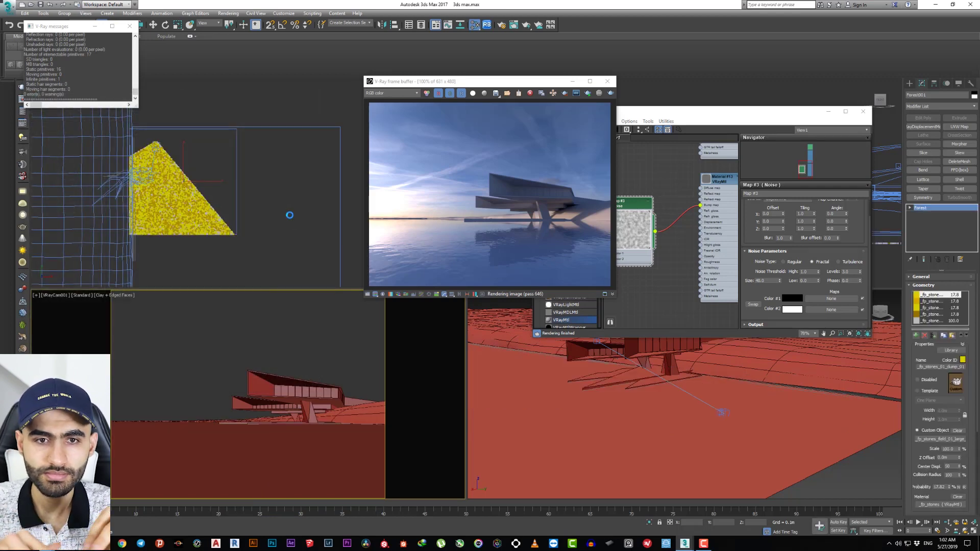
left_click(334, 352)
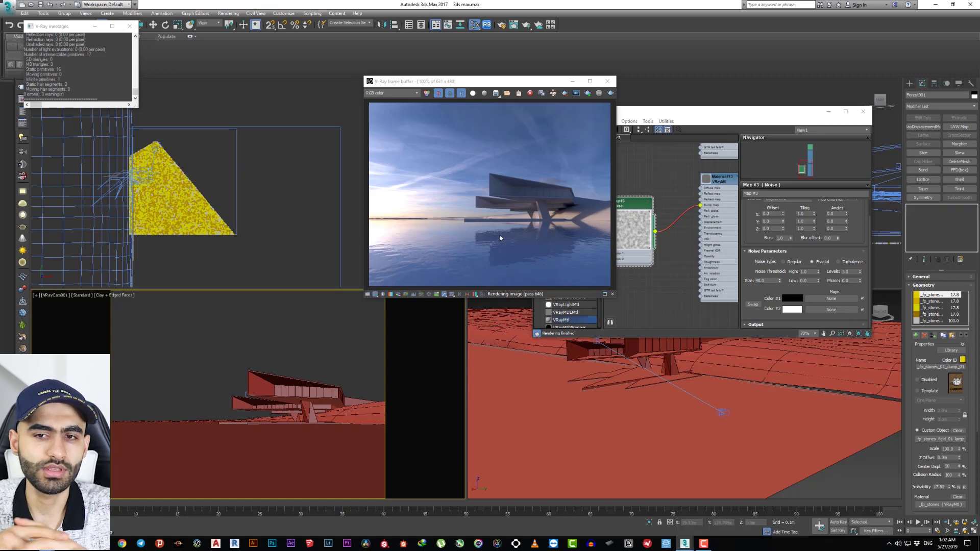
left_click(589, 92)
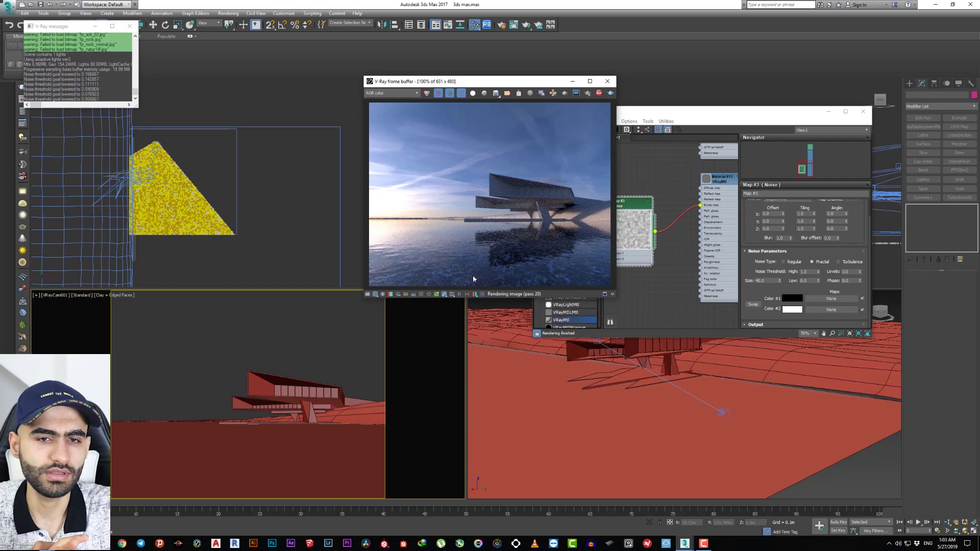
Zoom and pan the render onto the stones and building, then move the window upper left
scroll(481, 278, "up", 1)
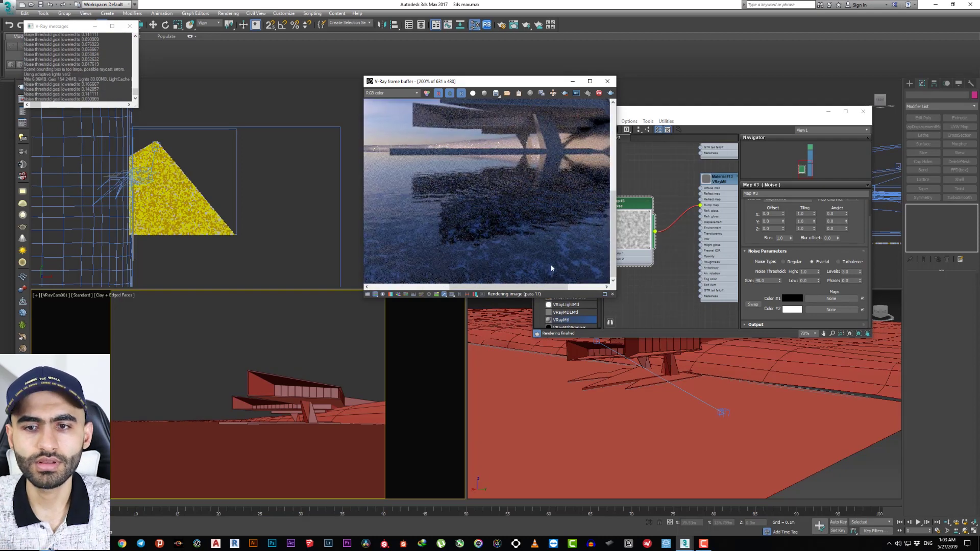
scroll(551, 265, "up", 1)
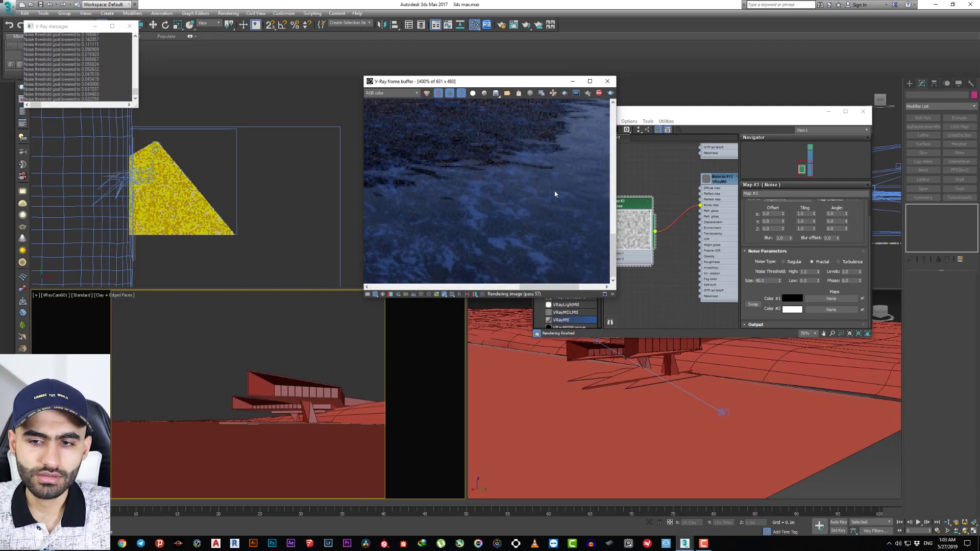
scroll(541, 184, "down", 1)
scroll(459, 256, "down", 1)
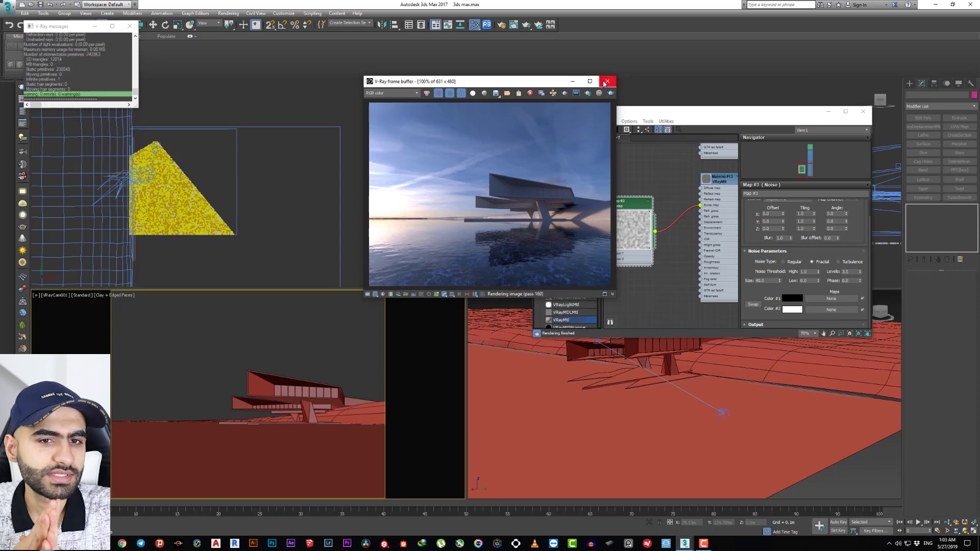
scroll(536, 189, "up", 1)
middle_click_drag(543, 196, 462, 201)
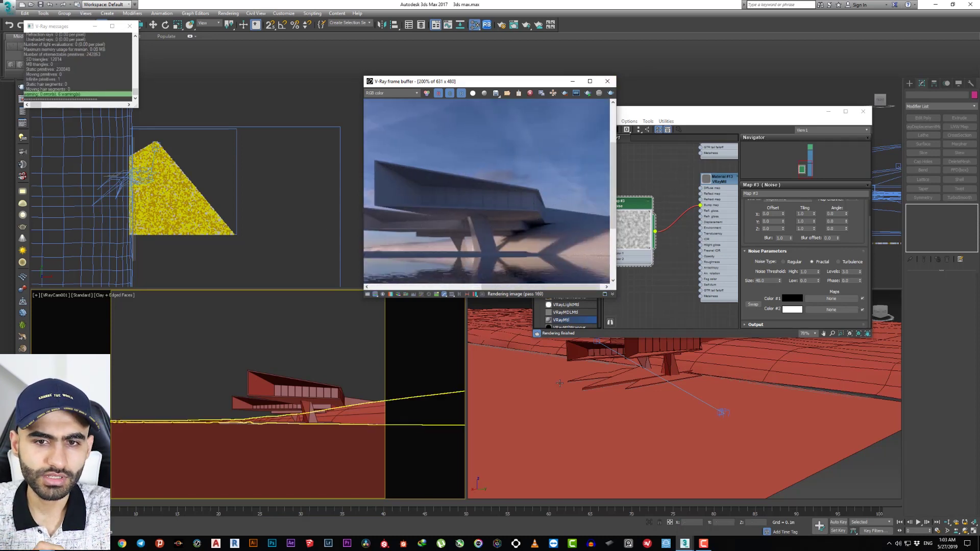
left_click_drag(485, 81, 230, 57)
Move the Slate Material Editor to the lower left and recentre its node view
scroll(270, 153, "down", 1)
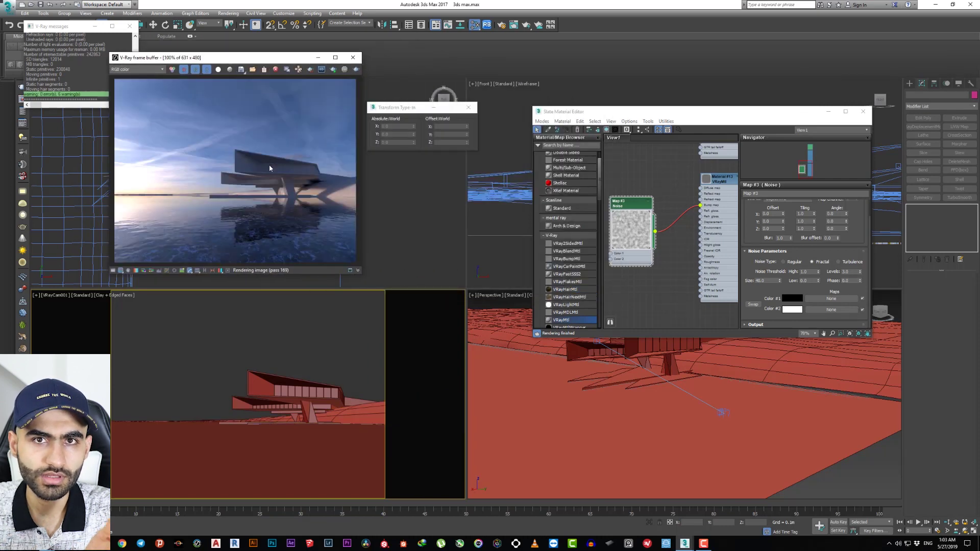
left_click_drag(621, 112, 280, 133)
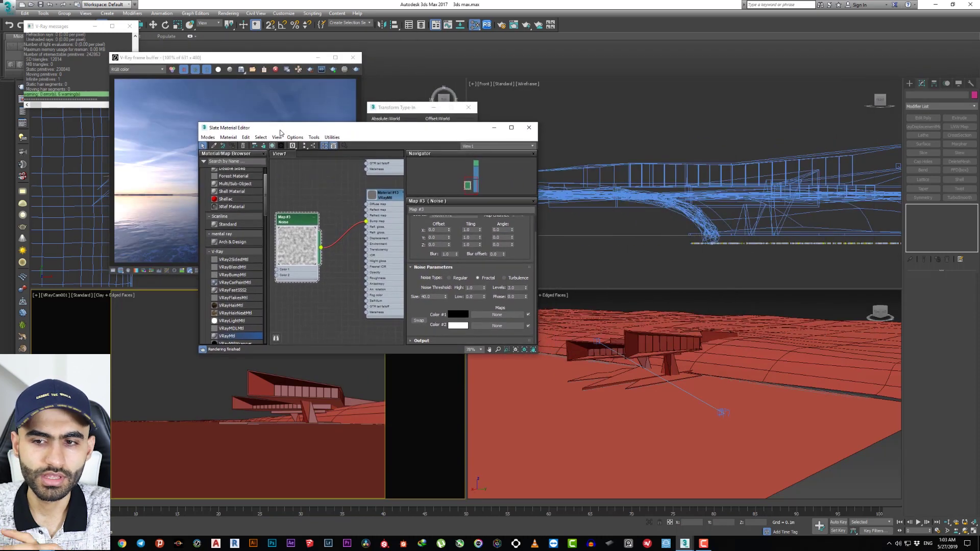
scroll(314, 202, "down", 2)
middle_click_drag(345, 240, 337, 212)
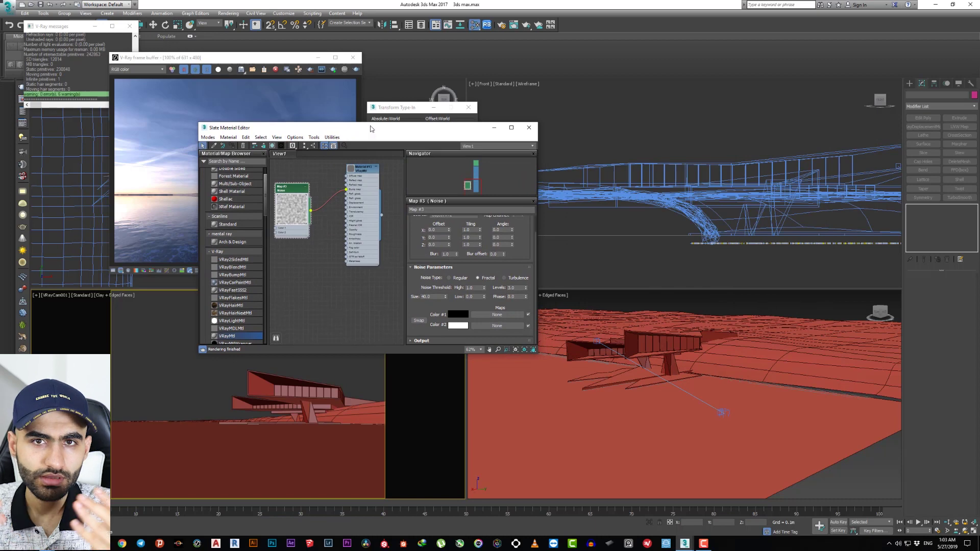
left_click_drag(371, 129, 251, 275)
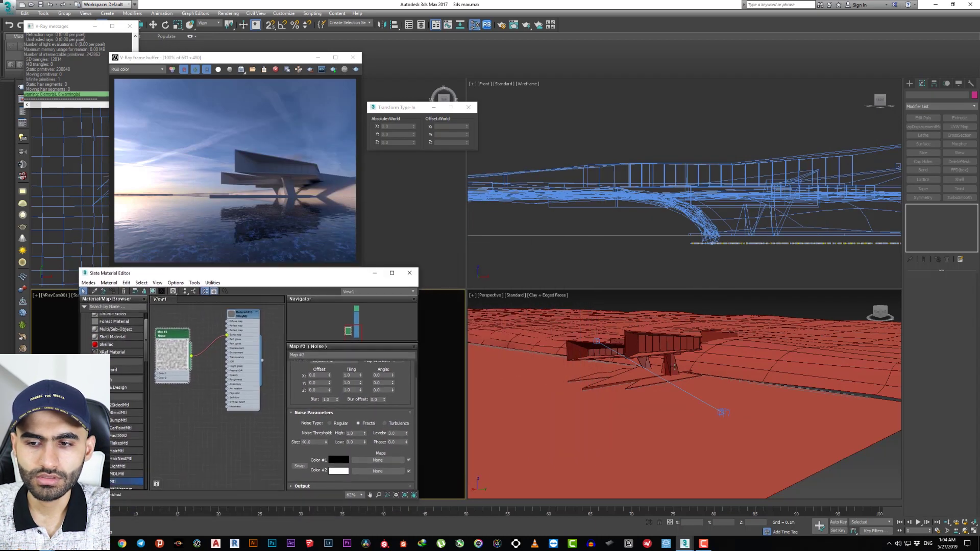
scroll(667, 361, "up", 5)
scroll(667, 360, "up", 4)
Select the building's vertical fins and orbit the Perspective view onto the noise-textured ground plane
left_click(607, 313)
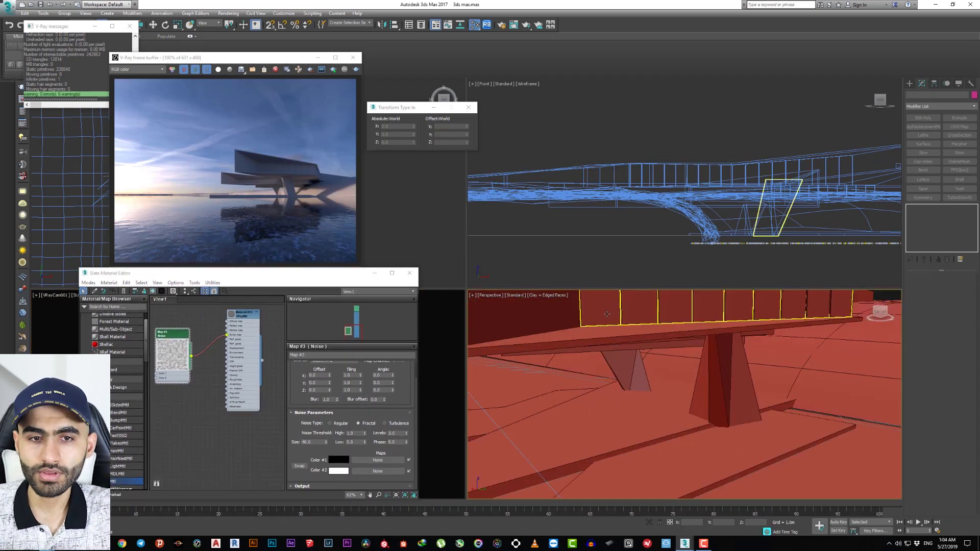
mouse_move(607, 314)
middle_mouse_down("alt")
mouse_move(706, 372)
mouse_move(699, 398)
middle_mouse_up("alt")
scroll(694, 377, "down", 3)
scroll(685, 338, "down", 3)
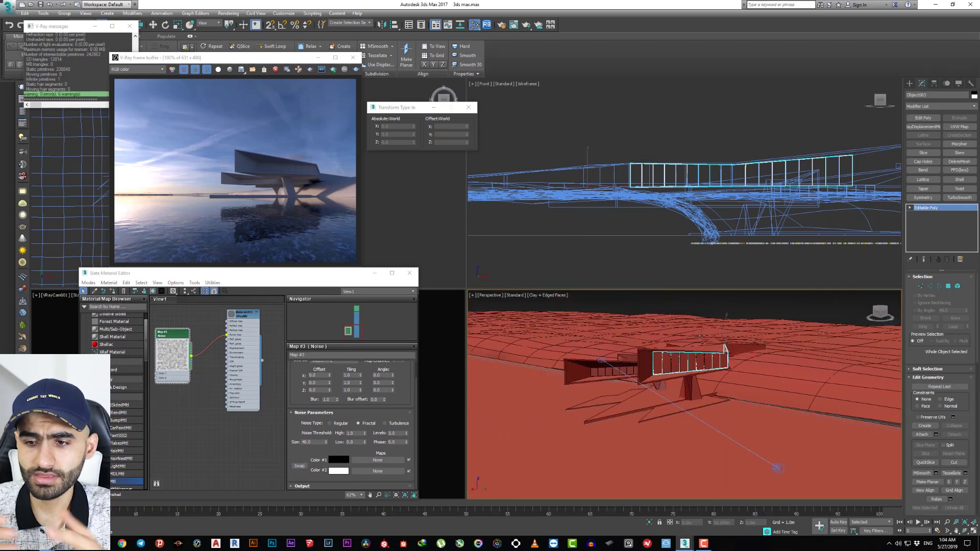
scroll(702, 335, "down", 4)
scroll(718, 389, "down", 3)
scroll(653, 392, "up", 3)
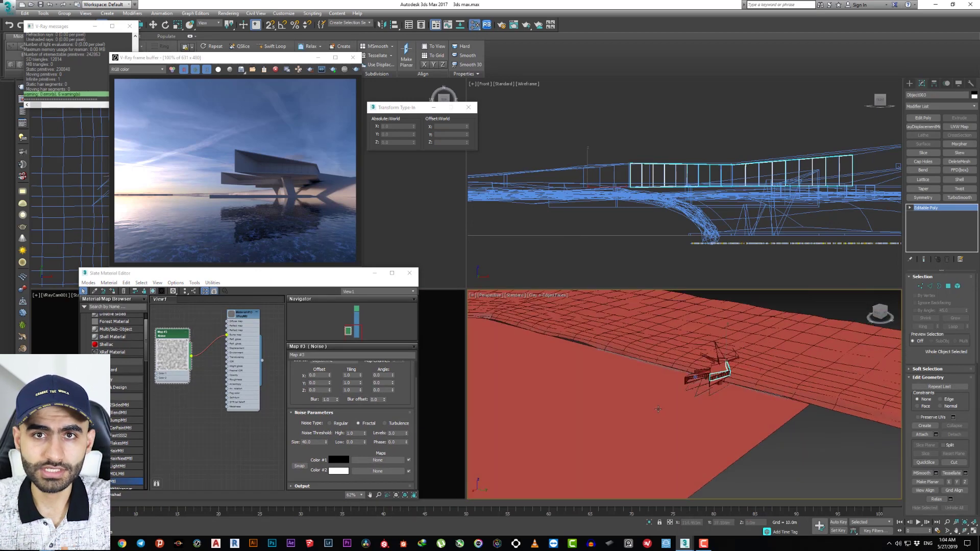
middle_click_drag(653, 391, 730, 426, "alt")
Switch to wireframe, show the Forest scatter over the ground, and bring up V-Ray GPU Next Render Setup
key("F3")
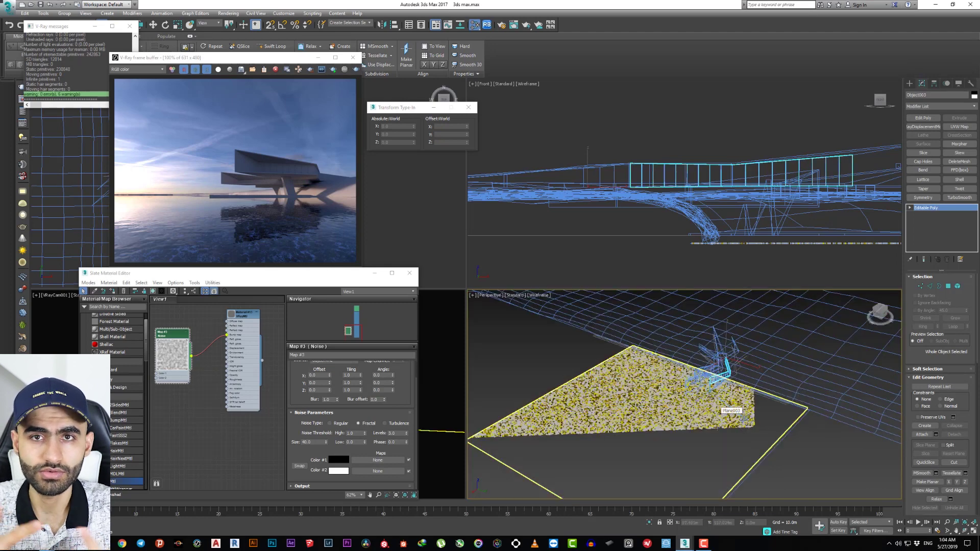
scroll(719, 408, "up", 3)
scroll(719, 409, "up", 3)
left_click(502, 27)
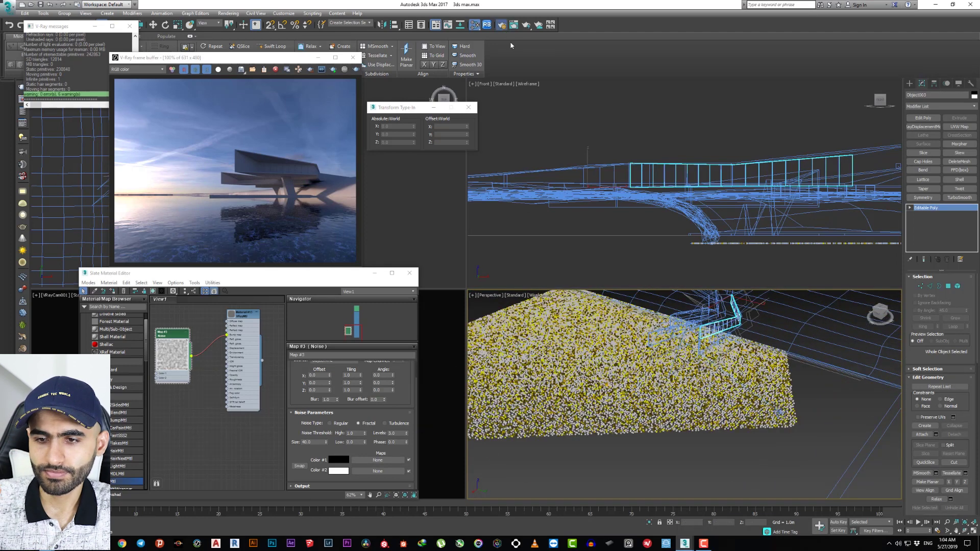
key("F10")
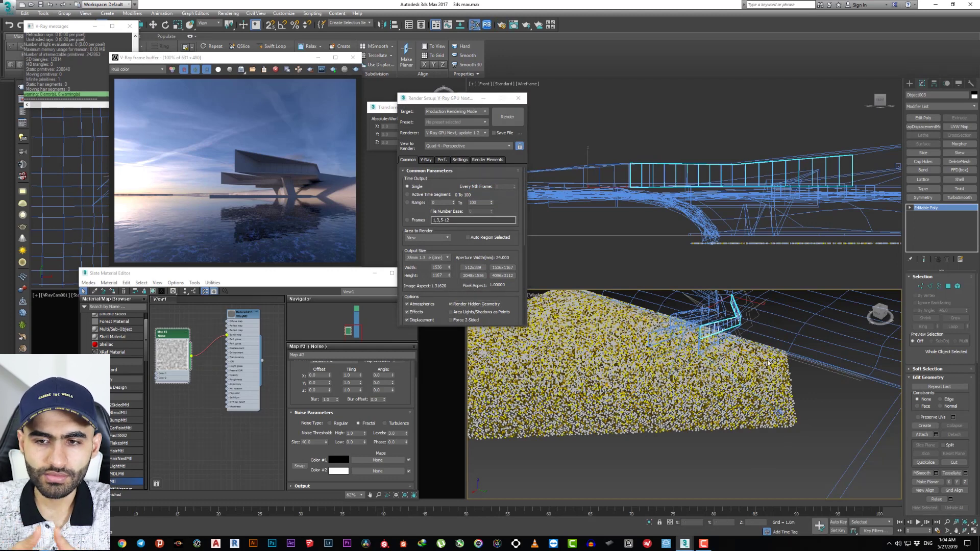
Close Render Setup, hide the Forest scatter, and pull the view back to the building
left_click(519, 98)
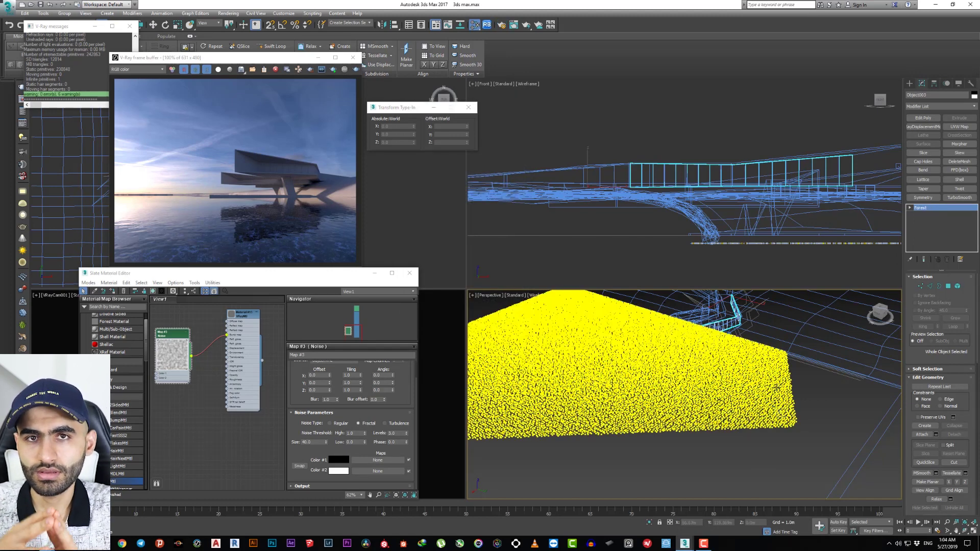
right_click(776, 384)
key("Delete")
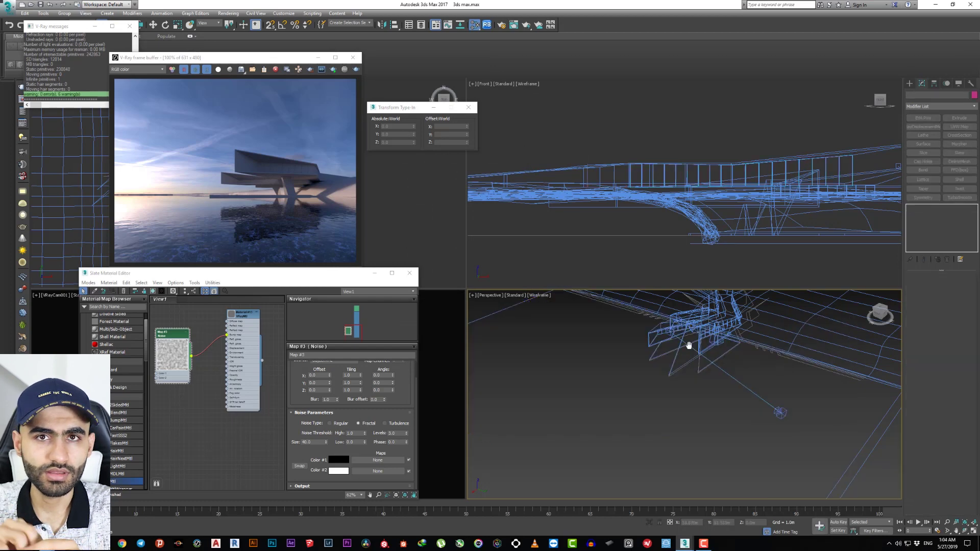
middle_click_drag(689, 346, 678, 384)
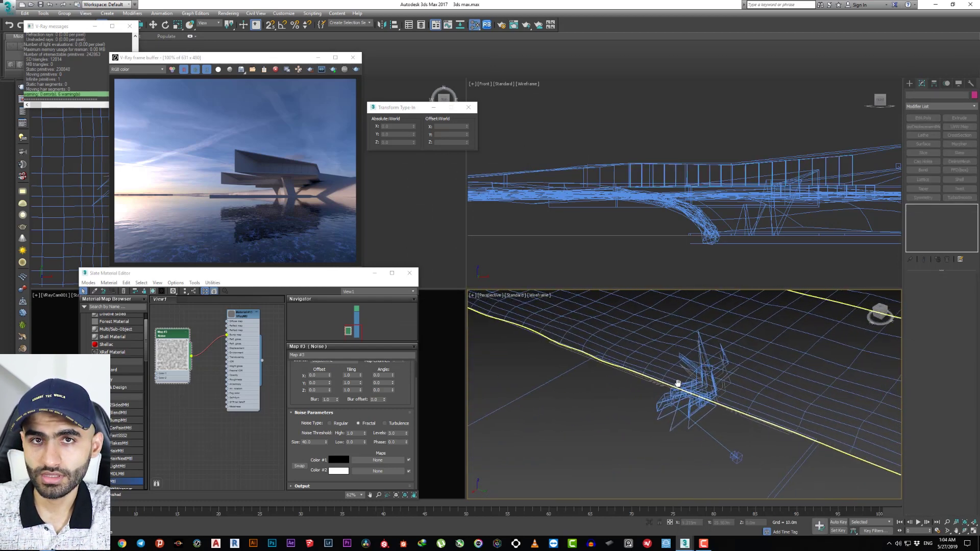
scroll(678, 383, "up", 5)
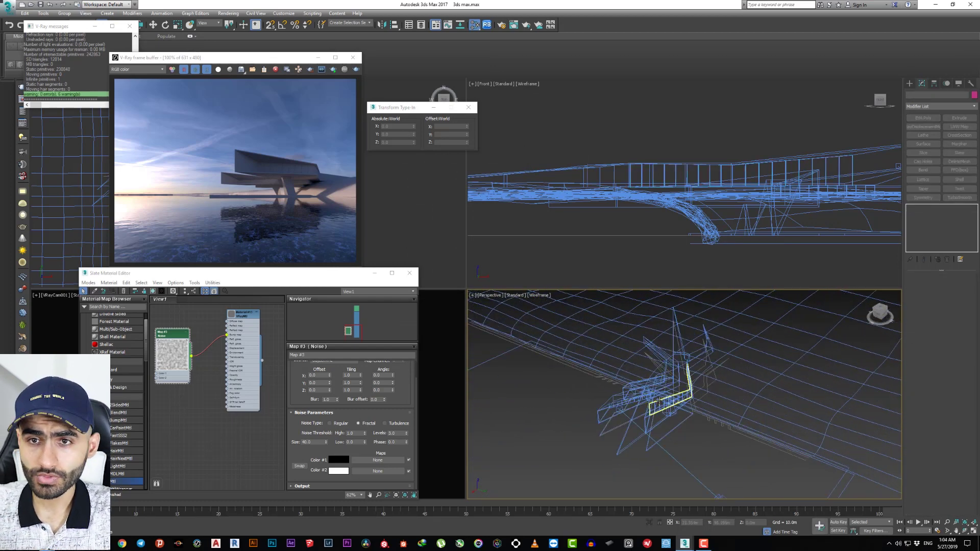
Shade the viewport as Clay with edged faces, select the roof shell, and reopen Render Setup
key("F3")
left_click(658, 401)
scroll(658, 402, "up", 3)
scroll(656, 402, "up", 3)
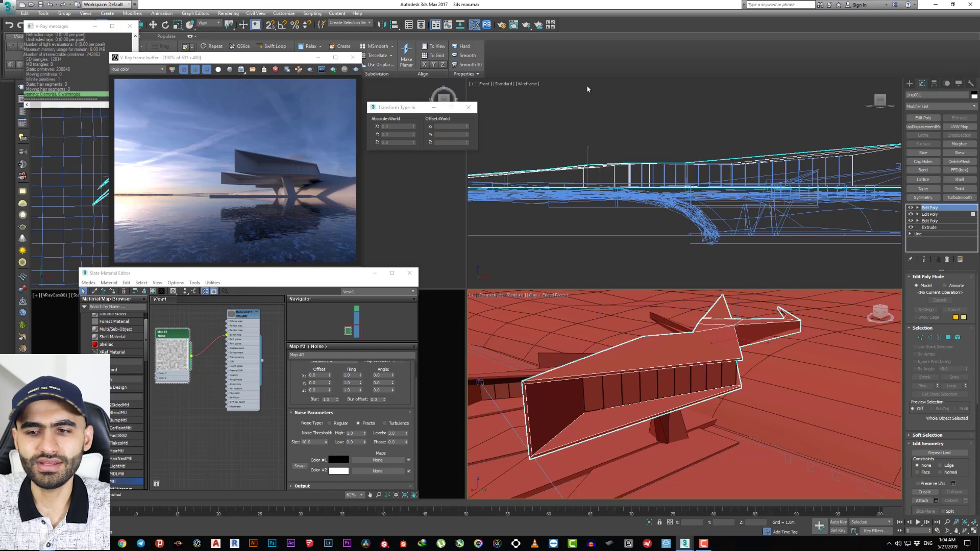
left_click(910, 84)
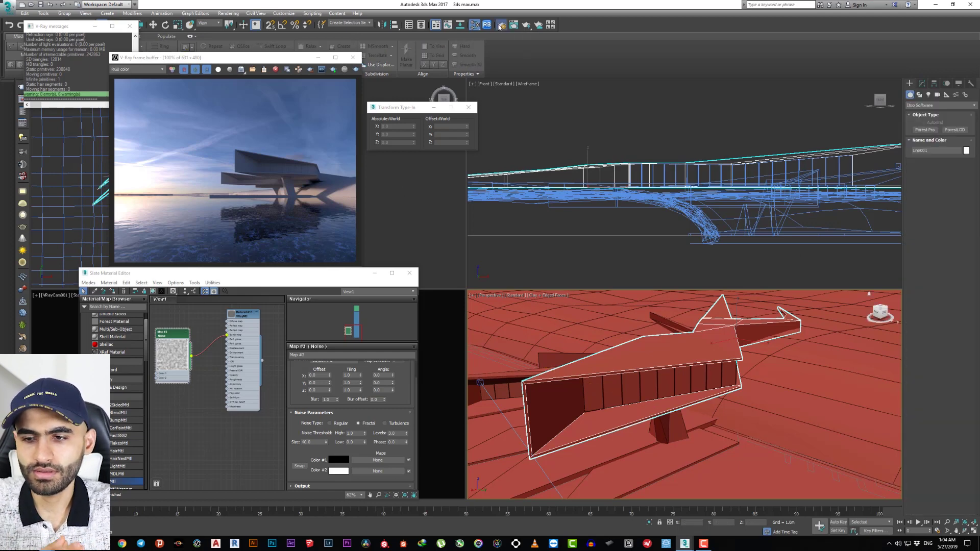
key("F10")
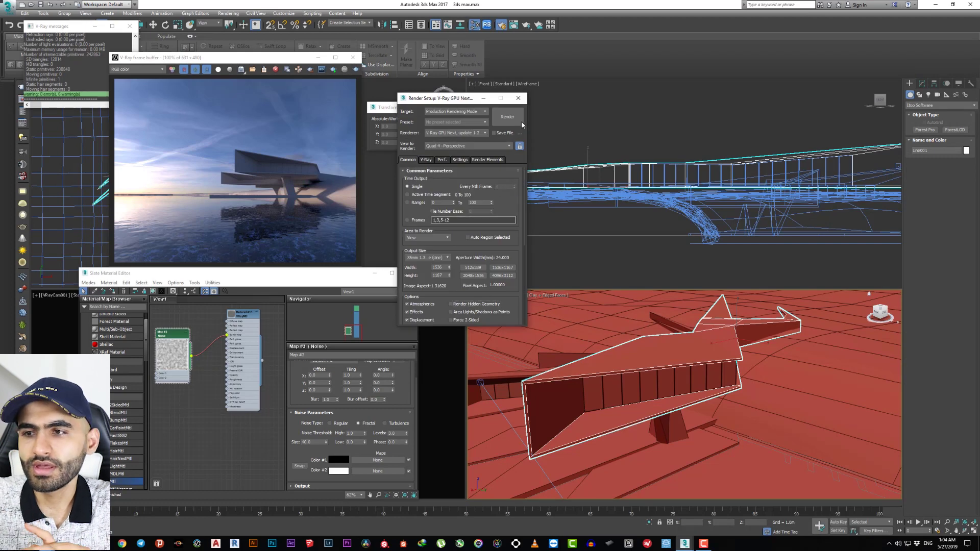
Create a Mesh-type VRayLight and pick the window panels Editable Poly as its mesh
left_click(518, 98)
left_click(929, 95)
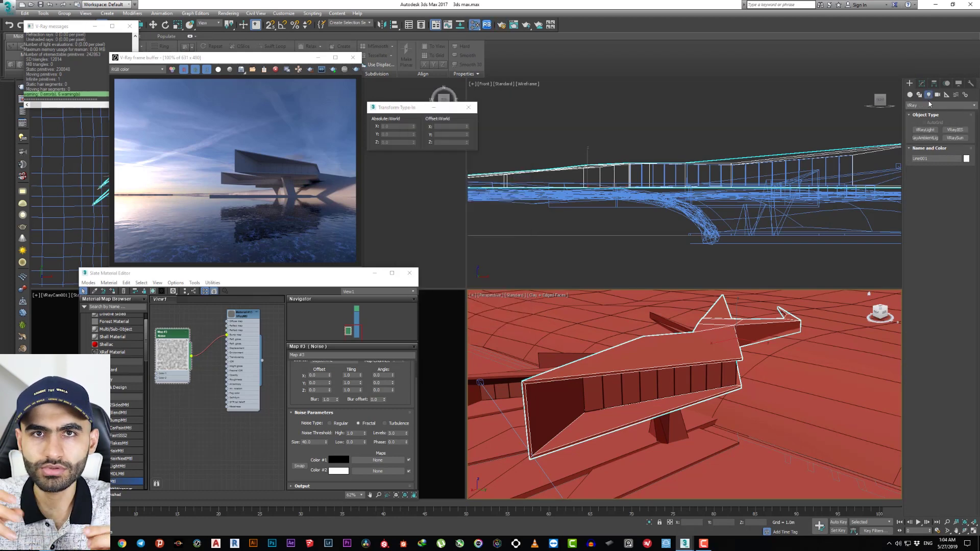
left_click(925, 129)
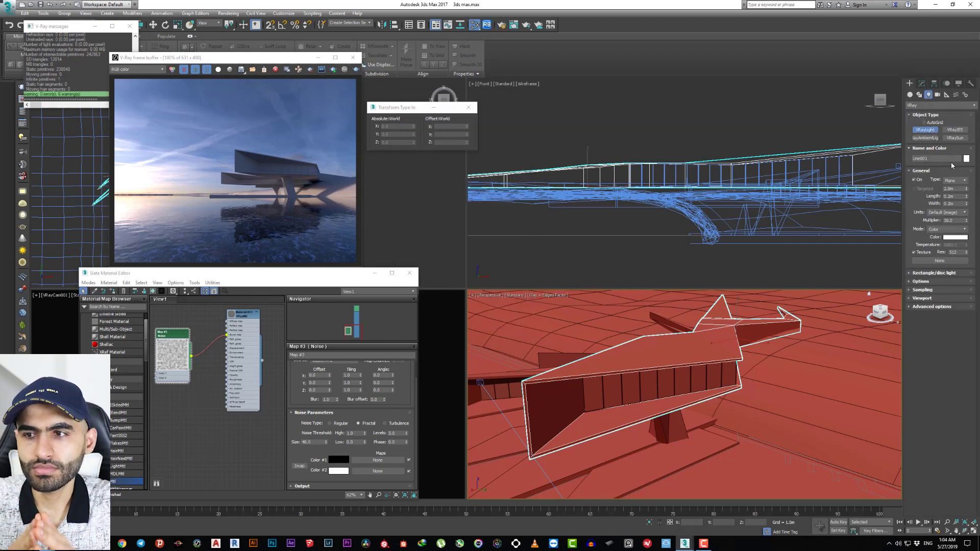
left_click(952, 203)
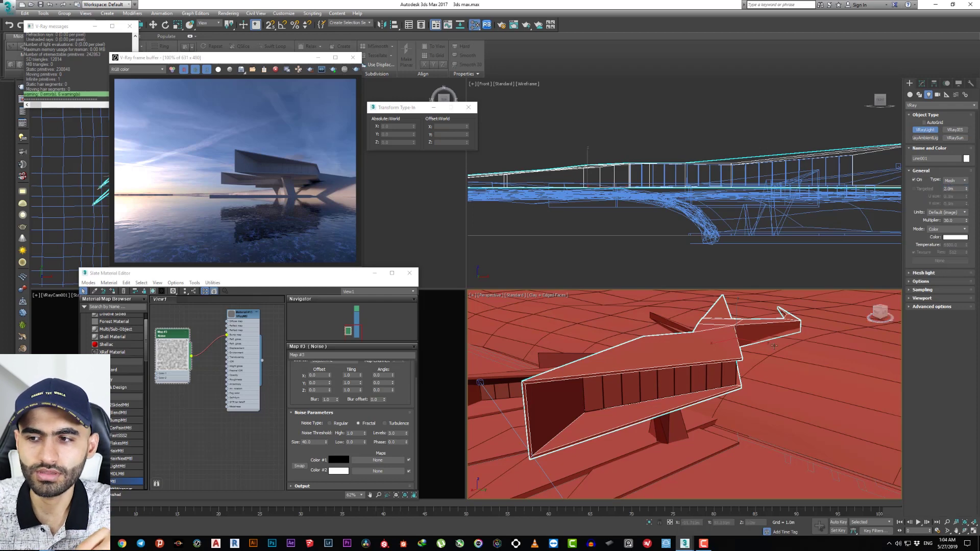
left_click(709, 379)
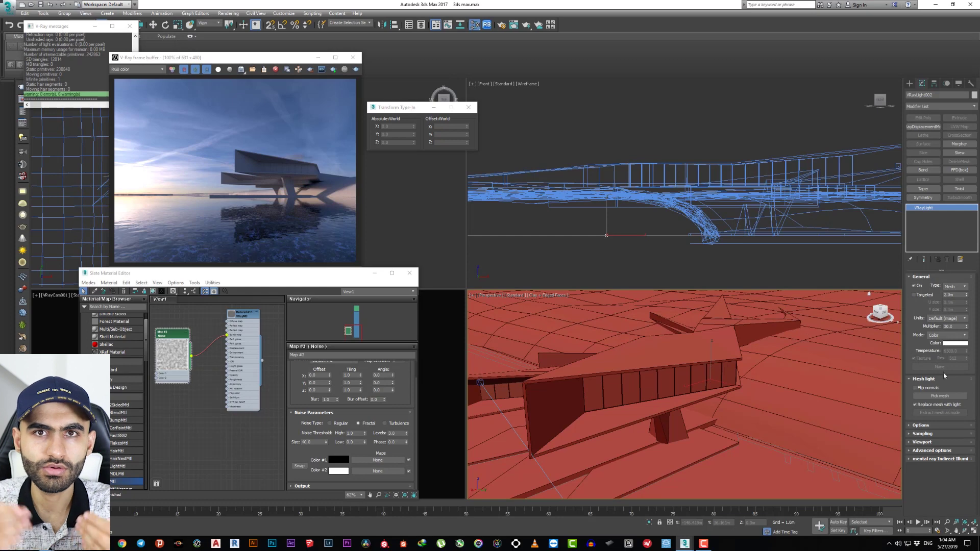
left_click(940, 396)
left_click(707, 380)
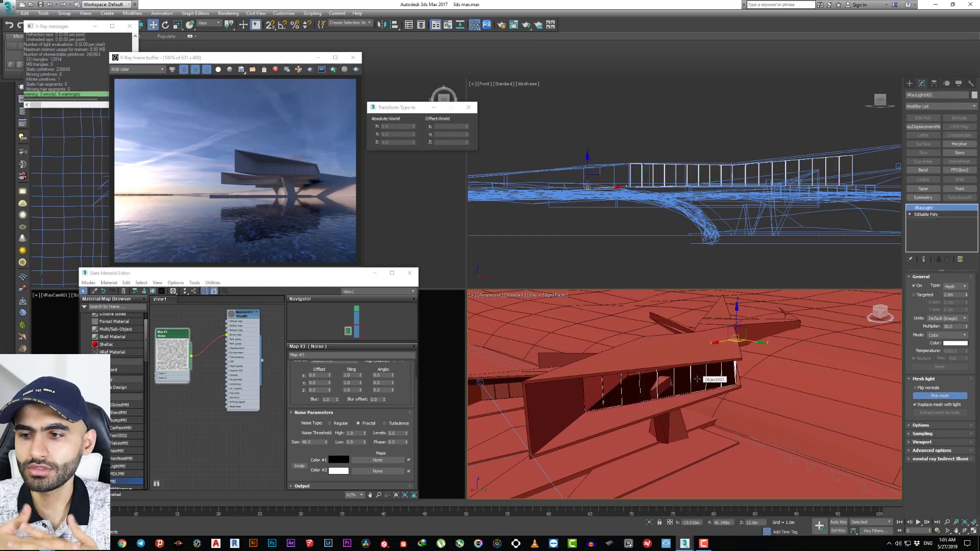
Start the interactive render, switch the light to Temperature 2500 mode, and raise its multiplier to 8
left_click(345, 70)
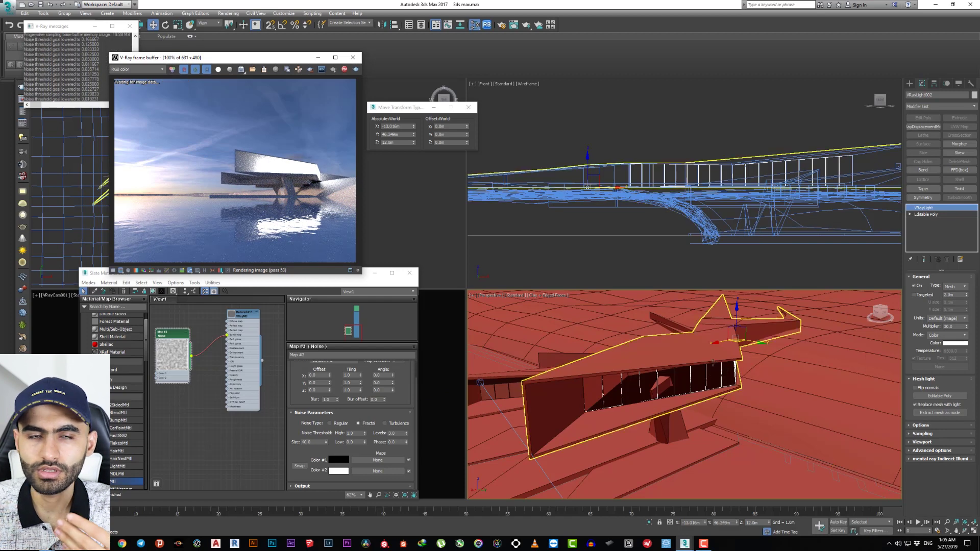
middle_click_drag(714, 364, 681, 349, "alt")
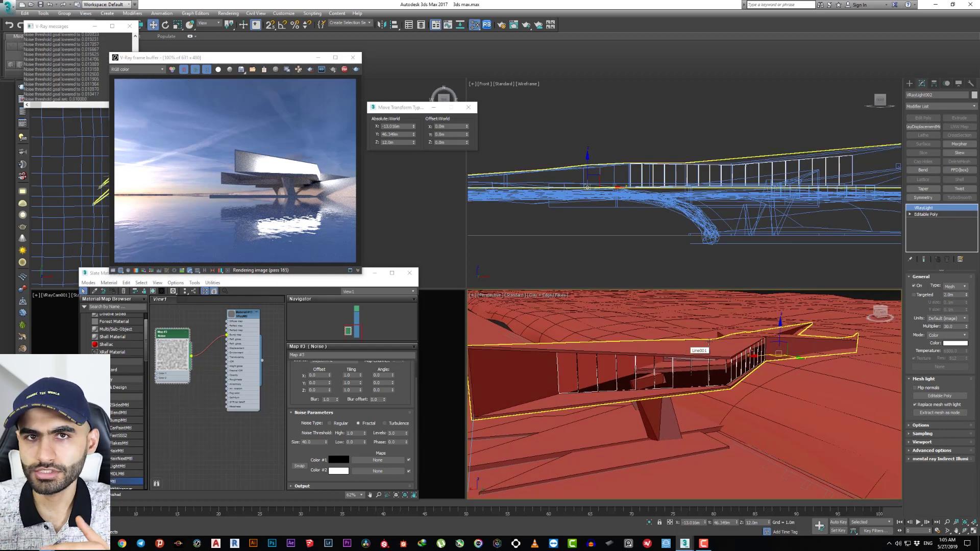
left_click(938, 348)
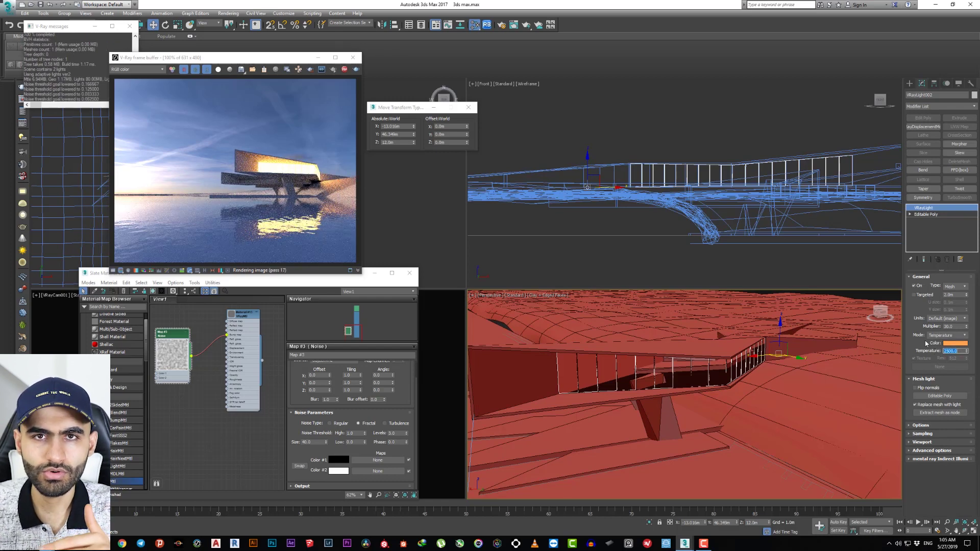
double_click(950, 327)
type("1")
key("Return")
type("3")
key("Return")
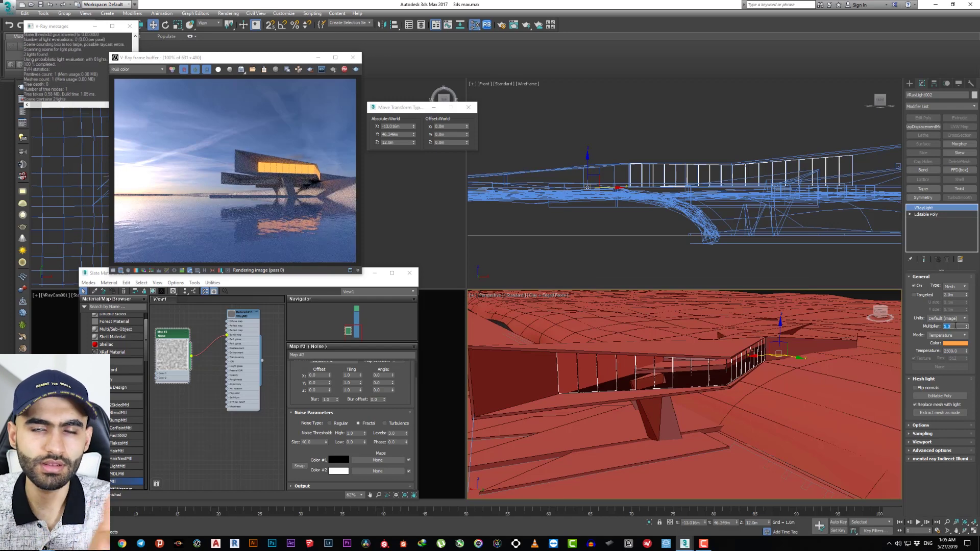
type("5")
key("Return")
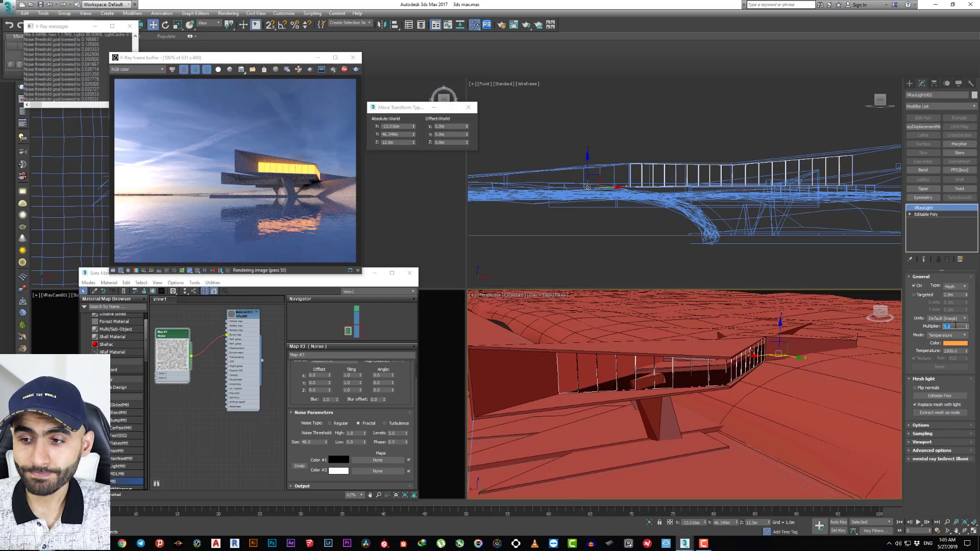
type("8")
key("Return")
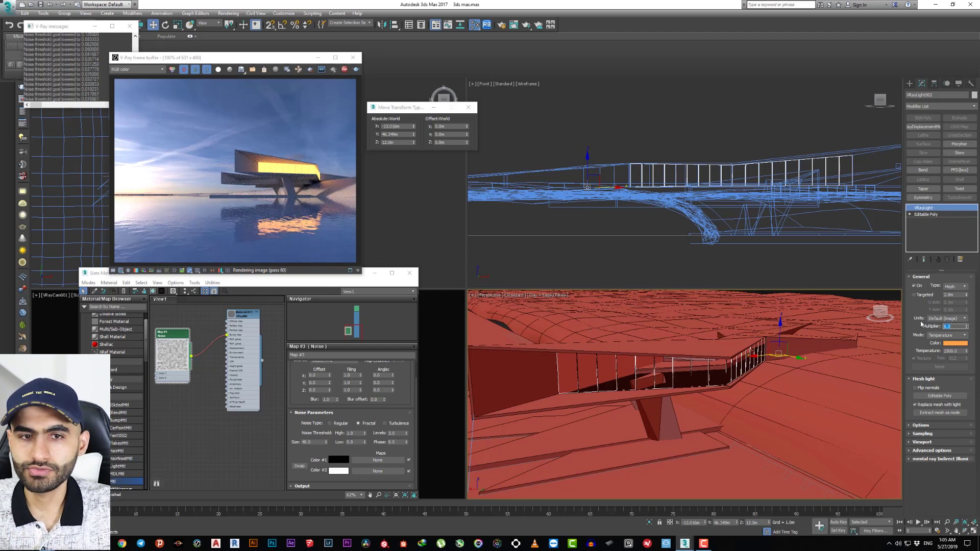
Select the building outline, then reselect the window mesh light
left_click(715, 367)
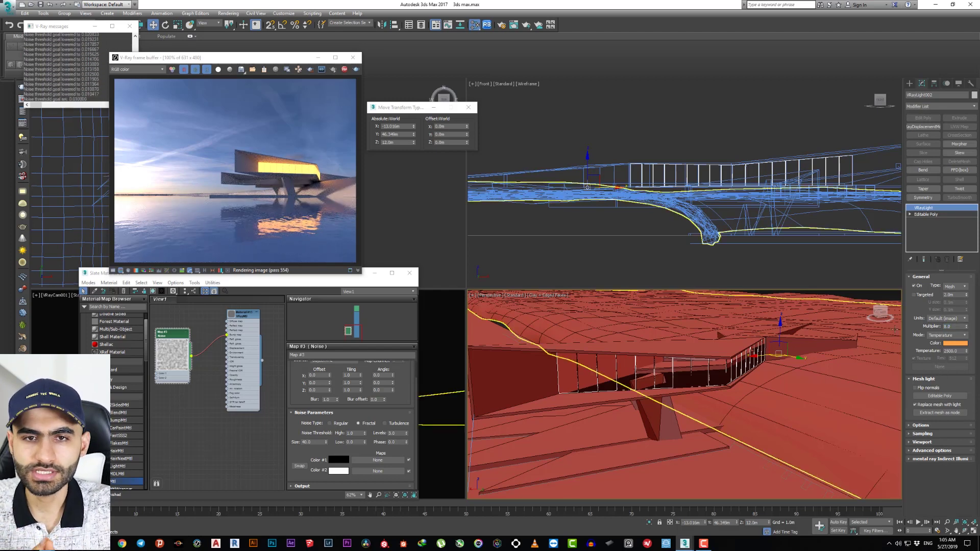
scroll(761, 350, "up", 5)
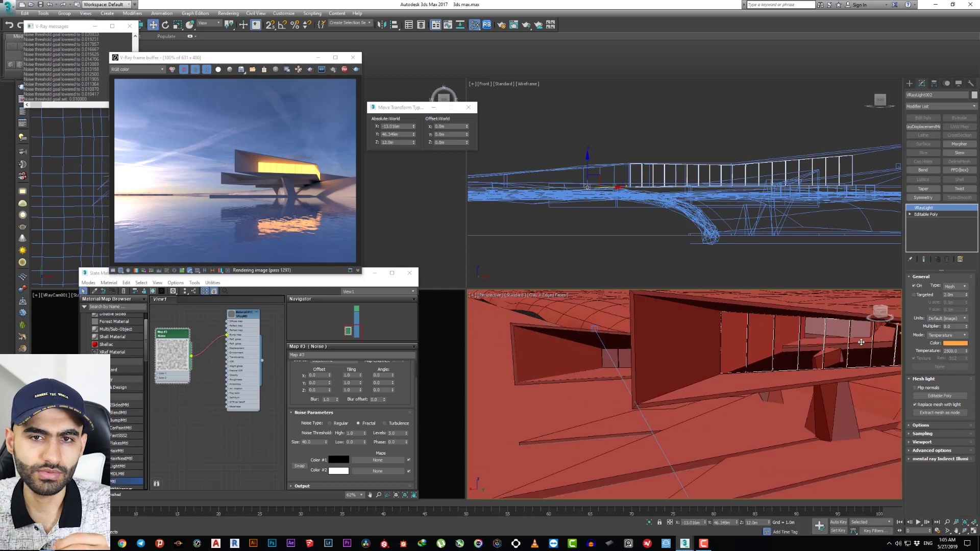
scroll(761, 350, "down", 2)
scroll(761, 339, "down", 1)
left_click(765, 334)
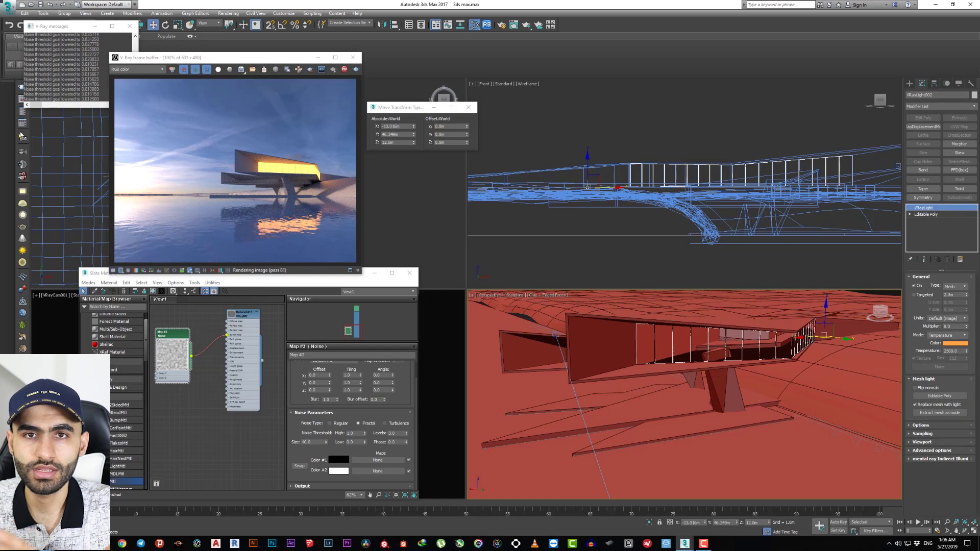
Toggle the window mesh light off and on in the V-Ray Light Lister, then close it
left_click(22, 135)
left_click(355, 189)
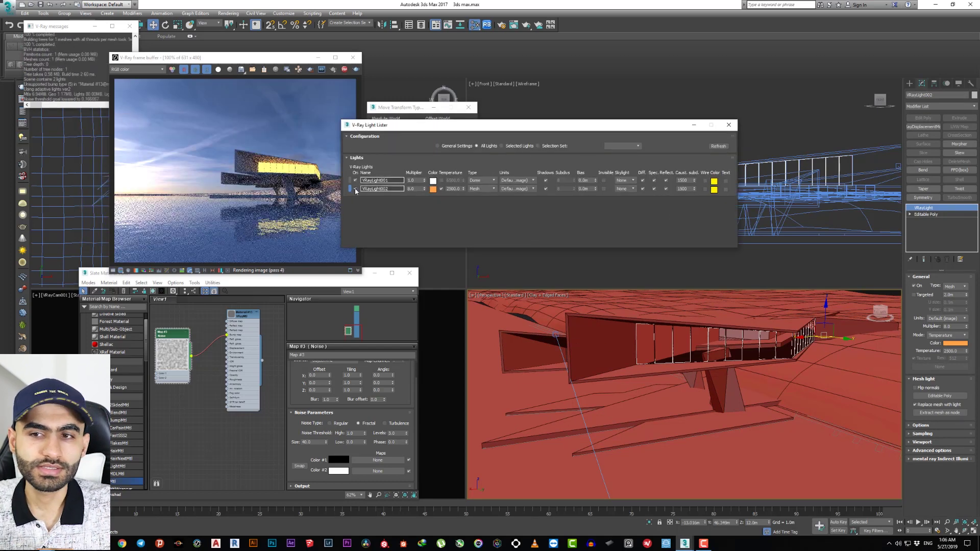
left_click(356, 189)
left_click(356, 189)
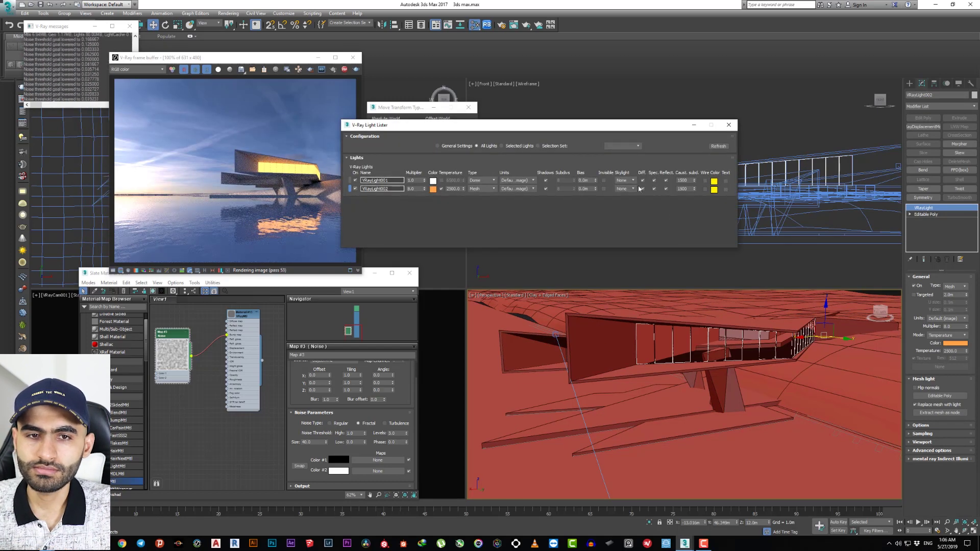
left_click(728, 126)
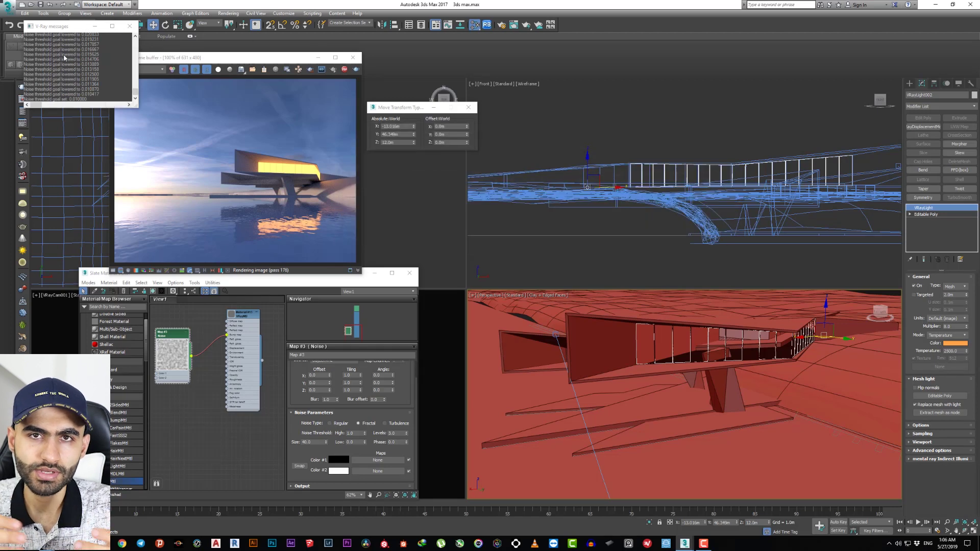
left_click_drag(61, 26, 52, 75)
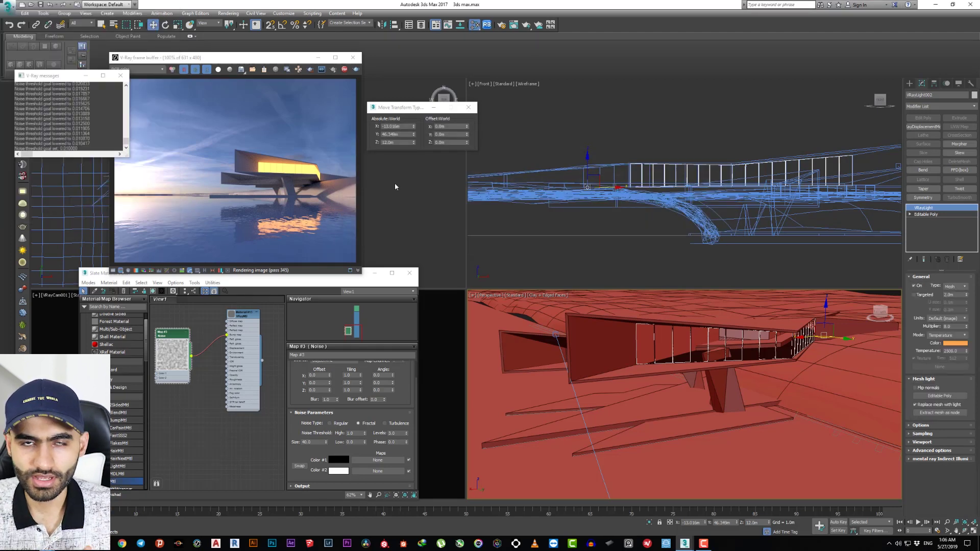
left_click(705, 343)
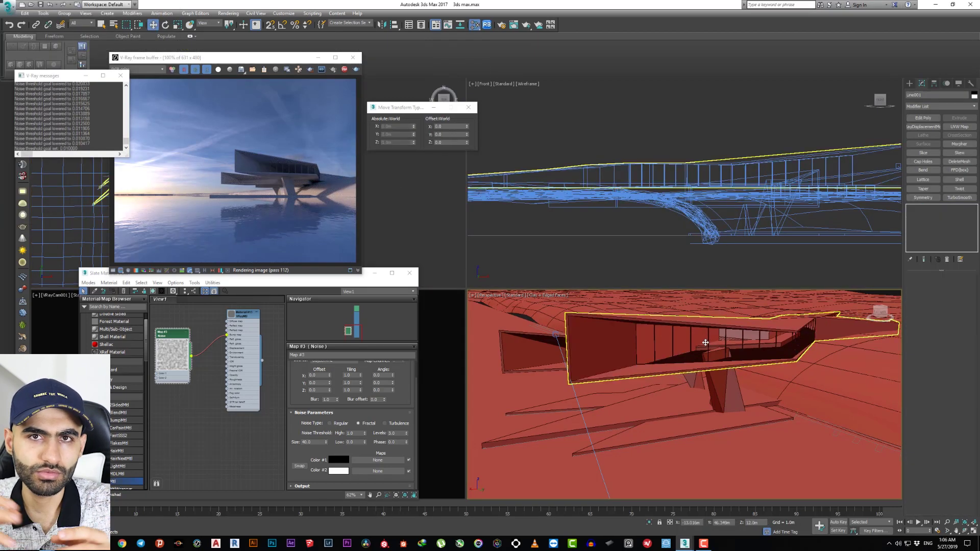
Select the glass panels object and orbit the view around the building
left_click(705, 342)
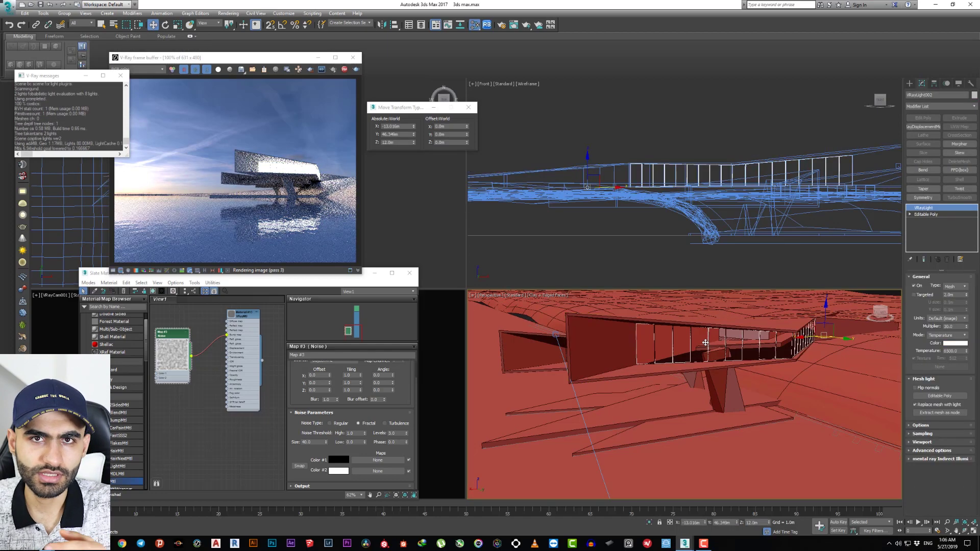
left_click(706, 343)
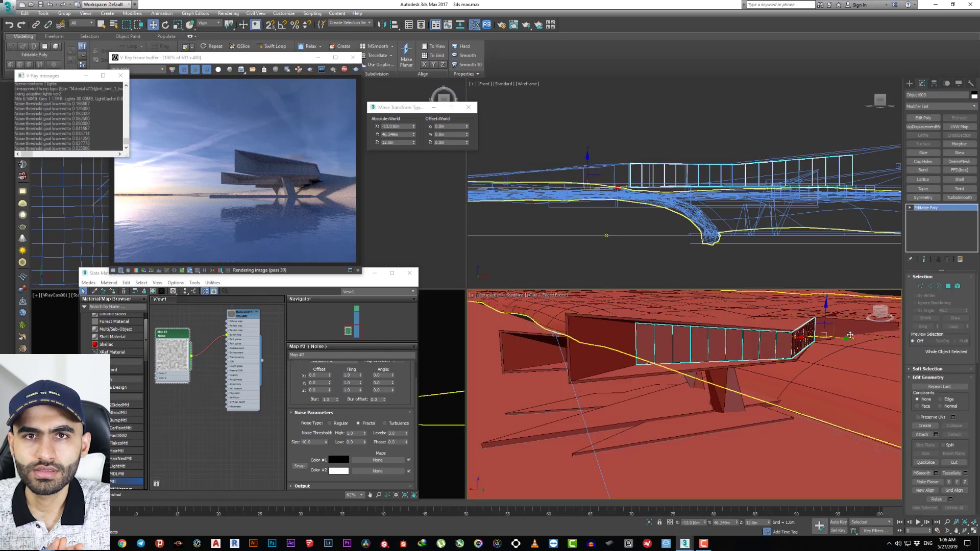
middle_click_drag(850, 336, 778, 341, "alt")
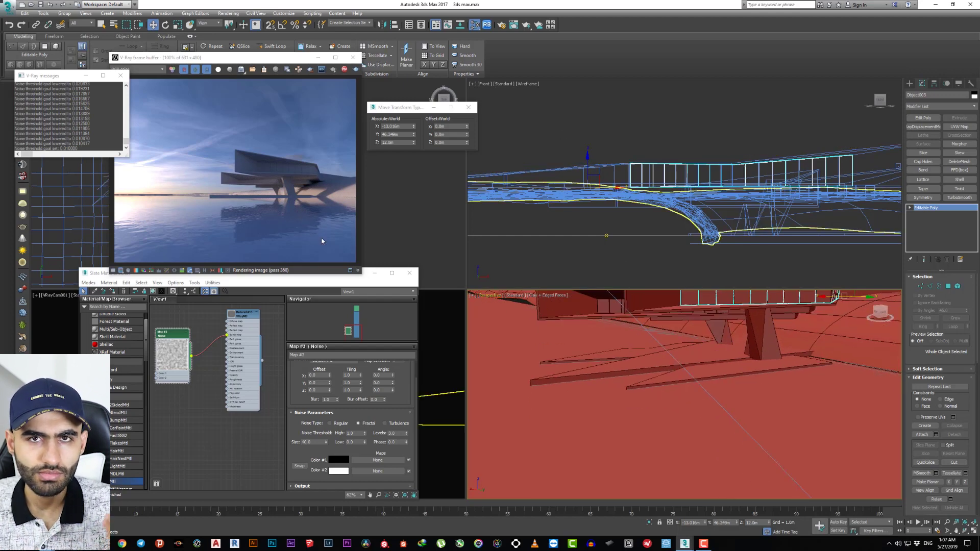
middle_click_drag(753, 359, 674, 352, "alt")
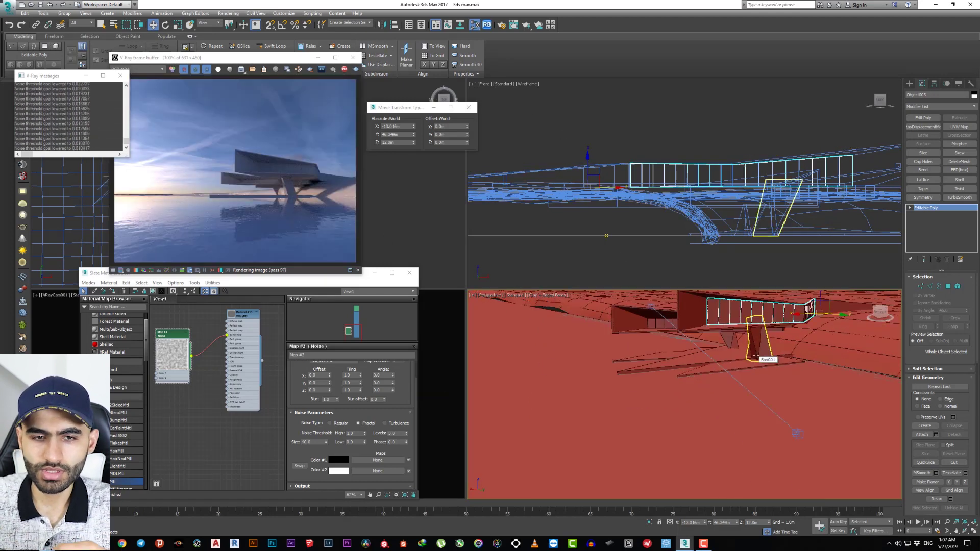
scroll(213, 362, "down", 4)
middle_click_drag(213, 362, 204, 352)
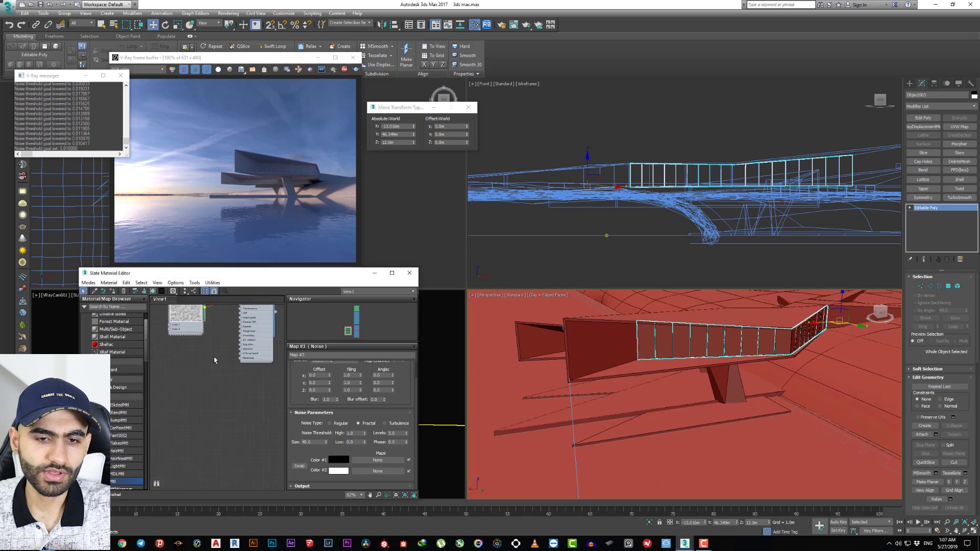
Add a new VRayMtl node in Slate, tidy the nodes, and switch to editing Material #242
right_click(205, 367)
left_click(347, 473)
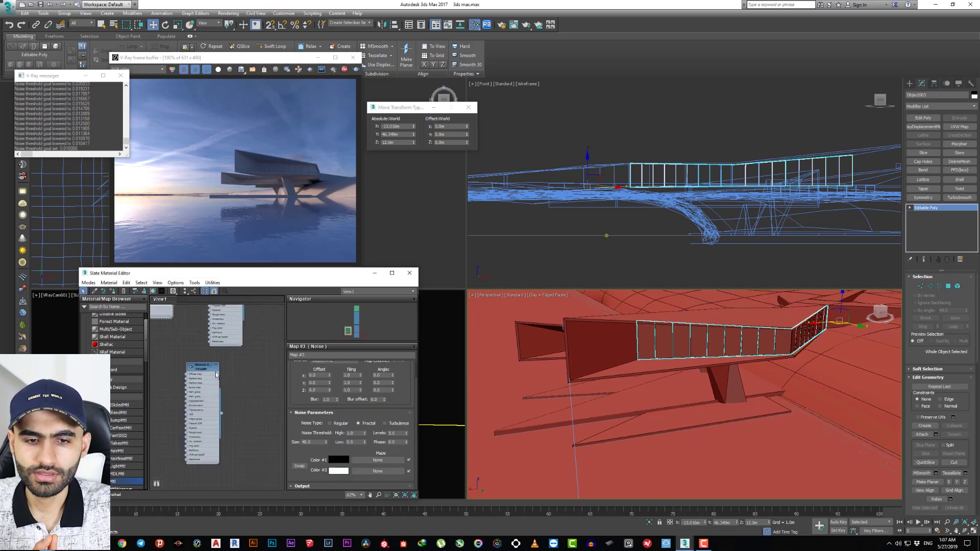
scroll(223, 416, "up", 3)
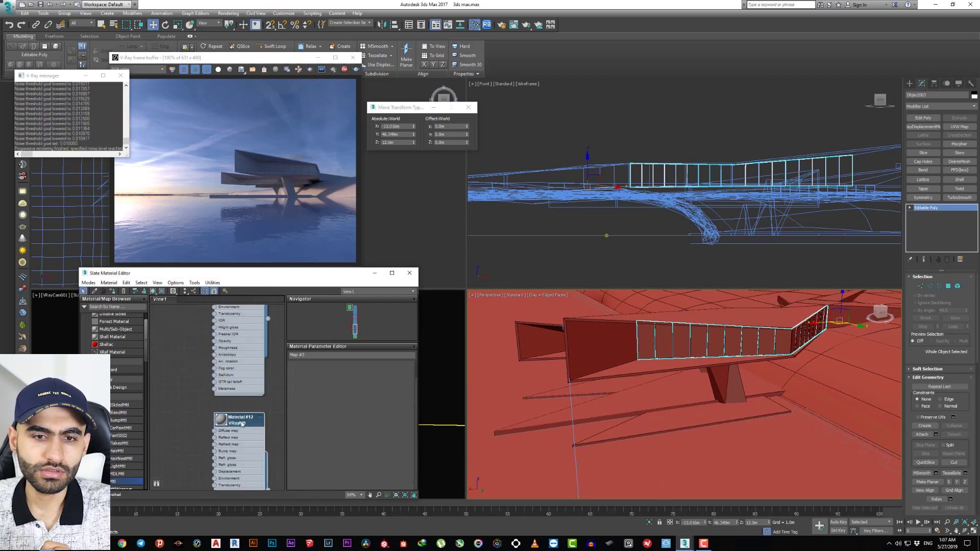
scroll(225, 416, "up", 3)
left_click(234, 354)
scroll(236, 420, "down", 3)
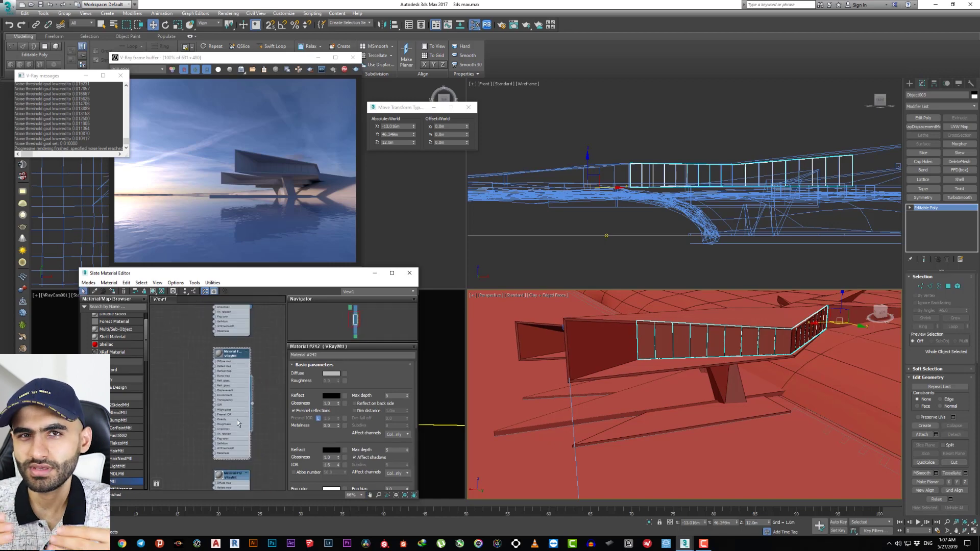
scroll(235, 403, "down", 2)
middle_click_drag(229, 374, 247, 367)
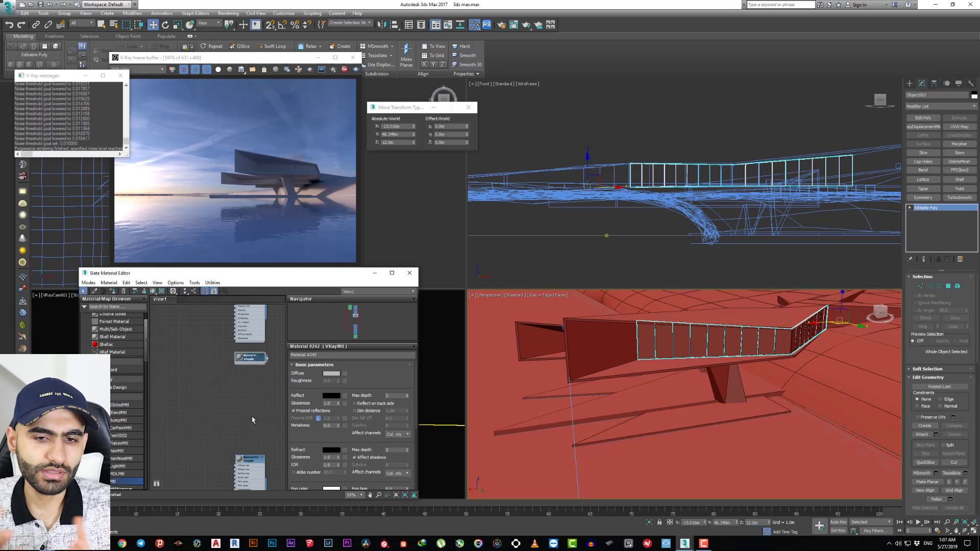
key("h")
scroll(241, 318, "up", 5)
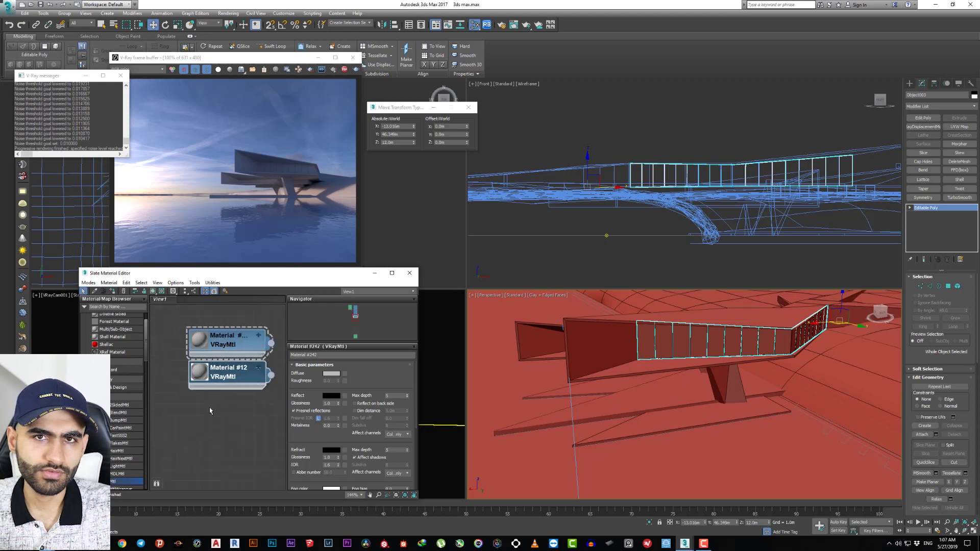
left_click_drag(228, 379, 228, 401)
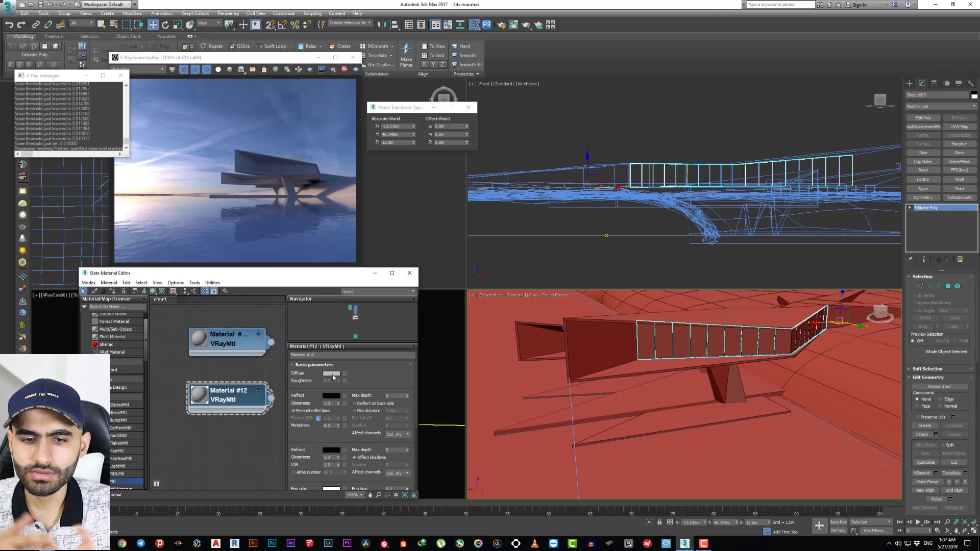
left_click(333, 376)
type("Glass")
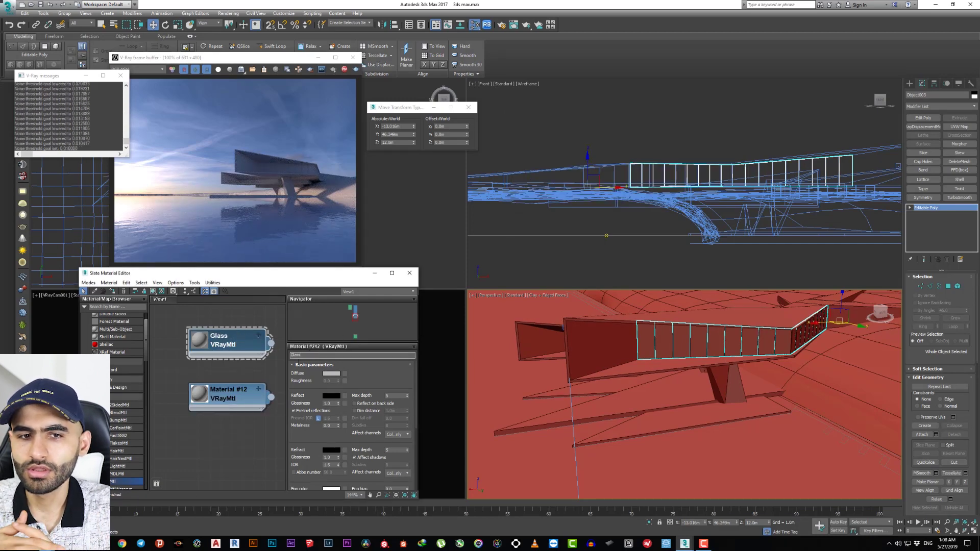
Give the Glass material black diffuse, white reflection and white refraction, then move the windows aside
left_click(331, 373)
left_click(646, 200)
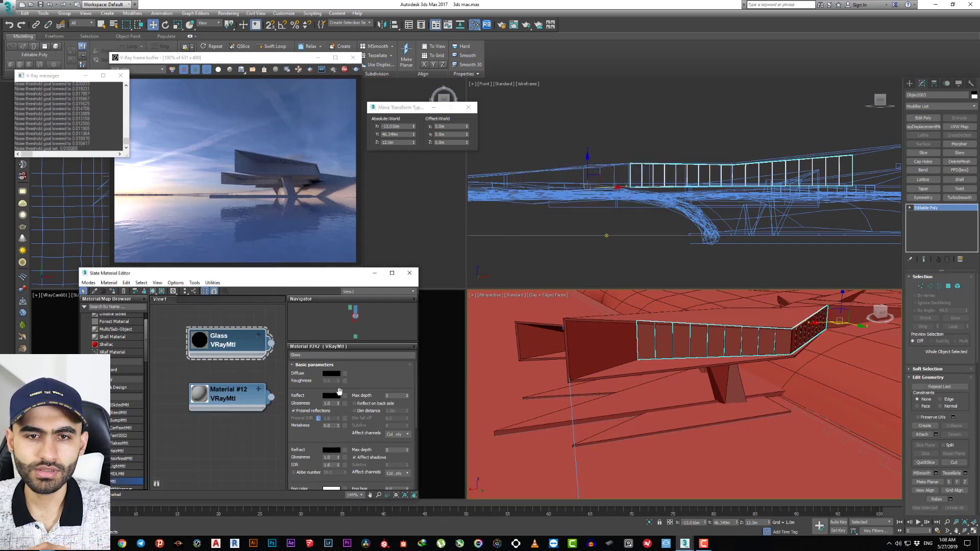
left_click(331, 396)
left_click(646, 200)
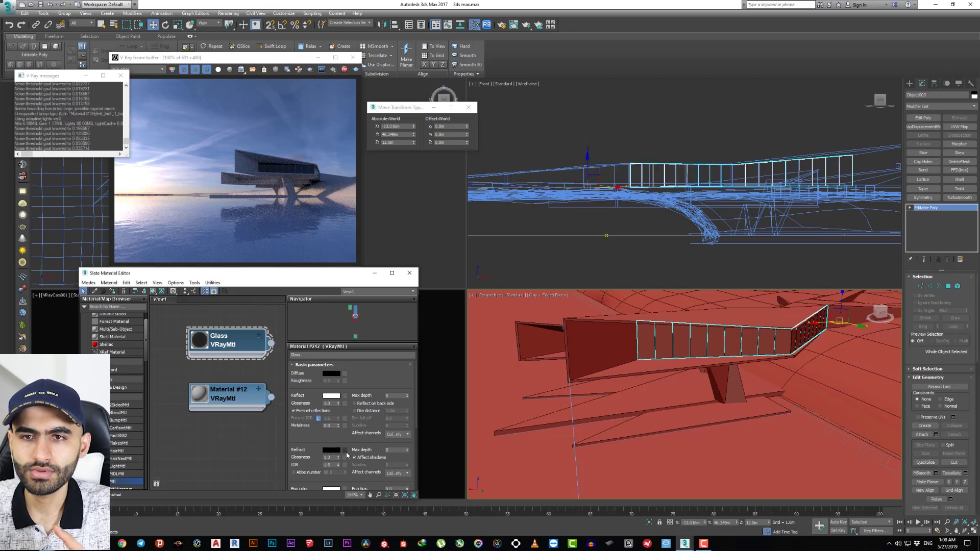
left_click(331, 450)
left_click_drag(588, 159, 588, 192)
left_click(645, 200)
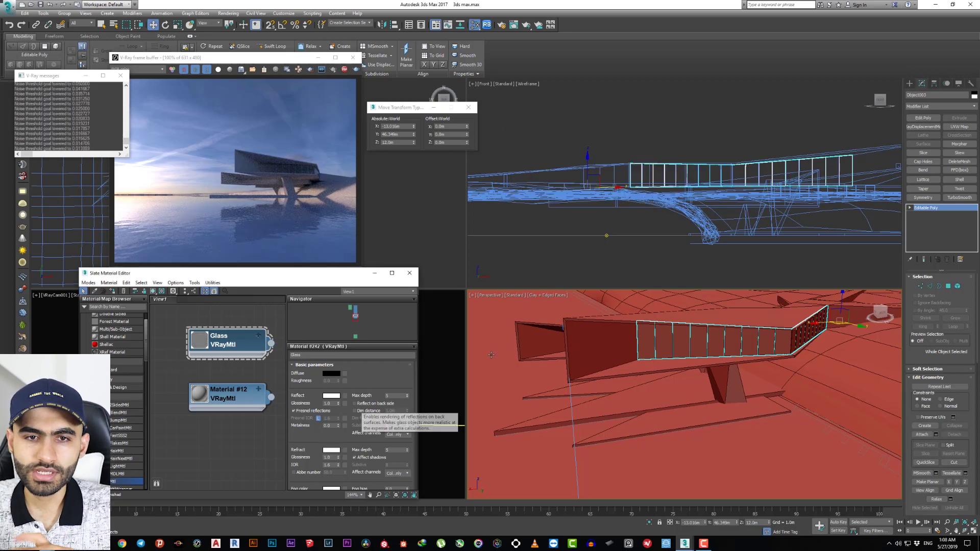
mouse_move(204, 58)
left_mouse_down()
mouse_move(582, 77)
mouse_move(630, 66)
left_mouse_up()
left_click_drag(153, 273, 686, 59)
left_click_drag(630, 67, 558, 68)
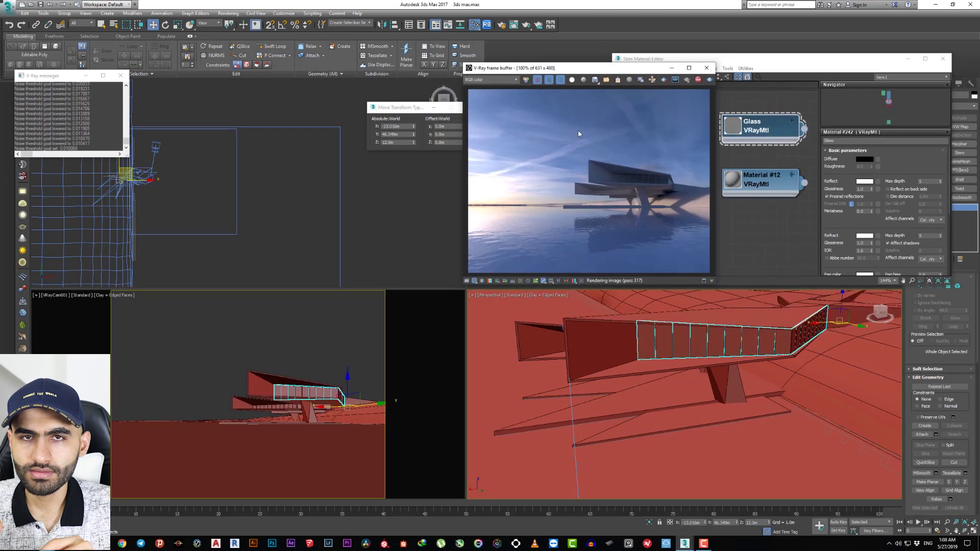
Close the V-Ray messages window and reposition the interior VRayLights in the Top view
left_click(123, 80)
left_click_drag(664, 59, 595, 58)
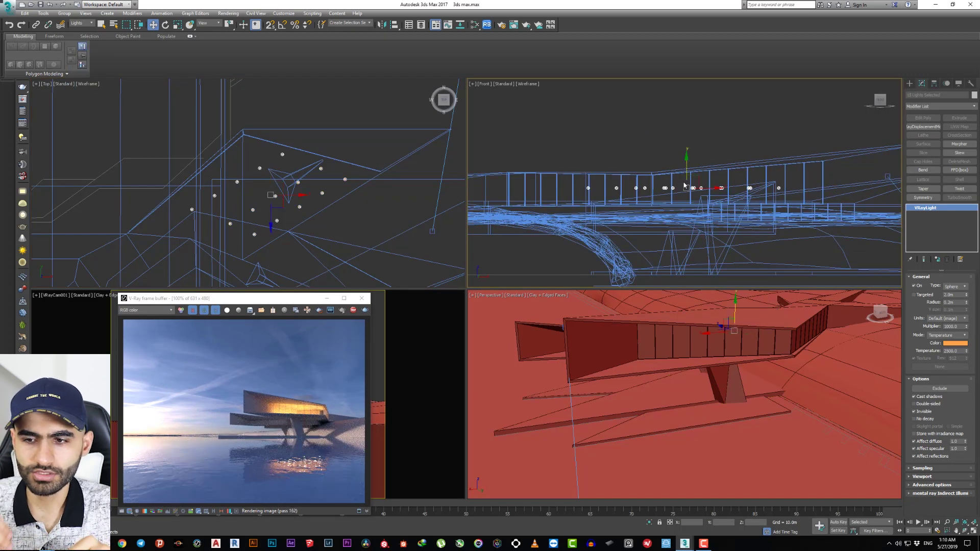
left_click(685, 186)
middle_click_drag(735, 203, 713, 207)
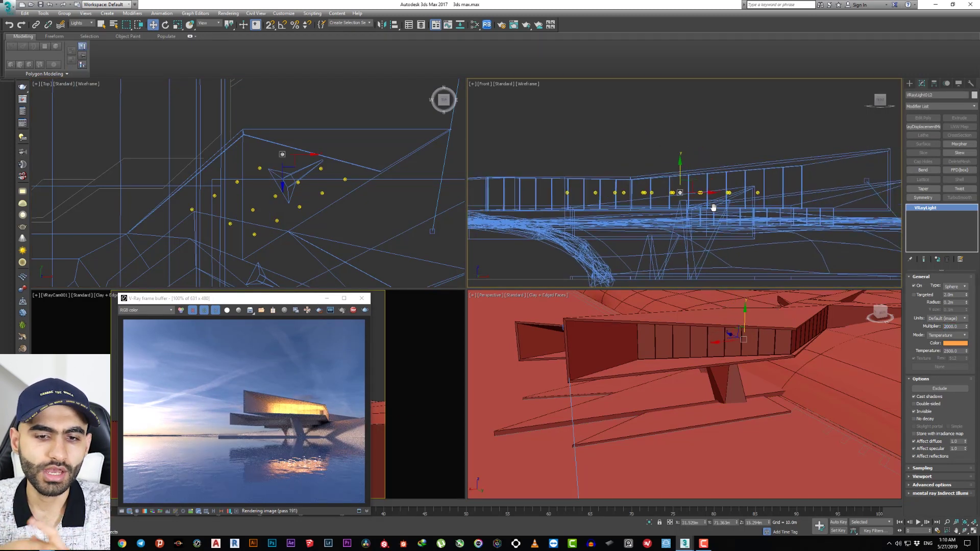
middle_click_drag(283, 182, 271, 179)
left_click_drag(246, 163, 256, 180)
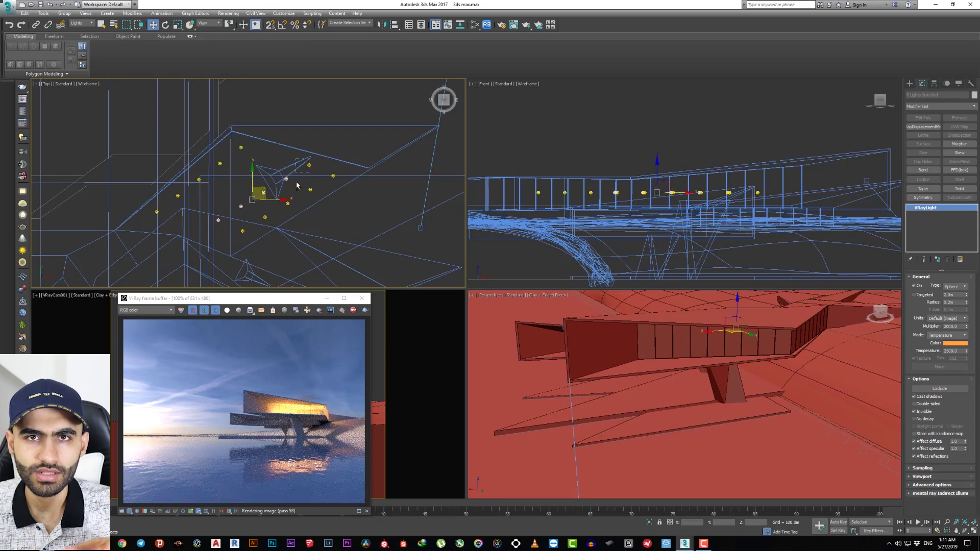
middle_click_drag(349, 258, 341, 202)
left_click(359, 235)
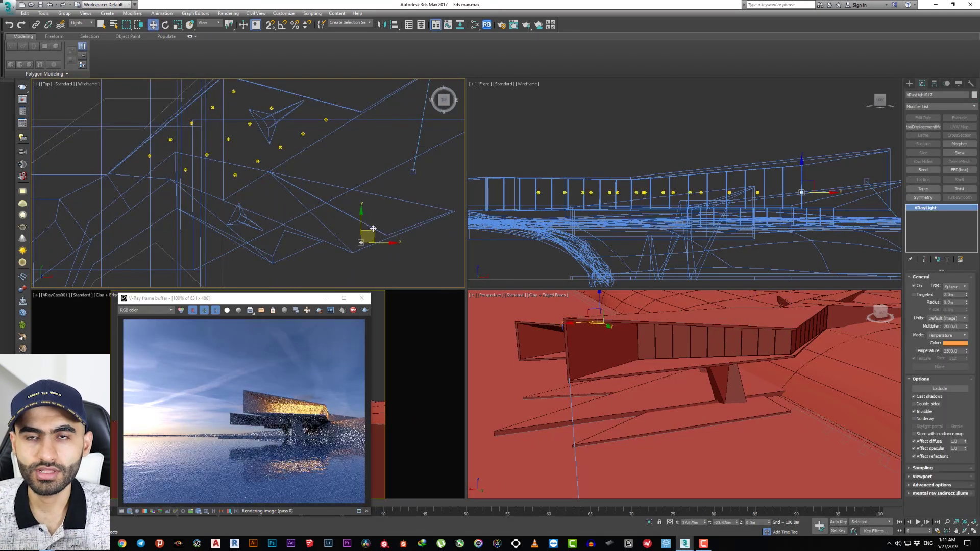
Open the Material Editor and nudge another interior light up and to the right
key("m")
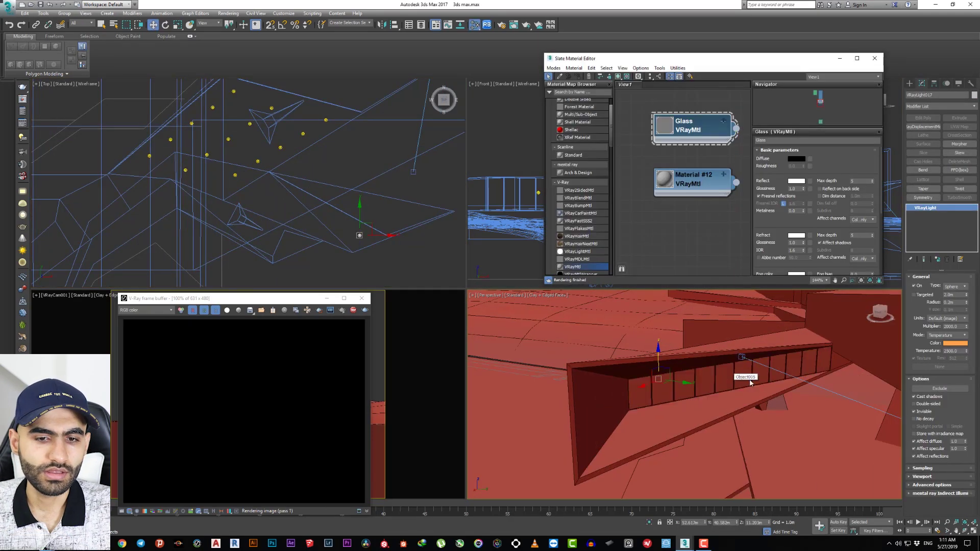
left_click(744, 378)
left_click(414, 194)
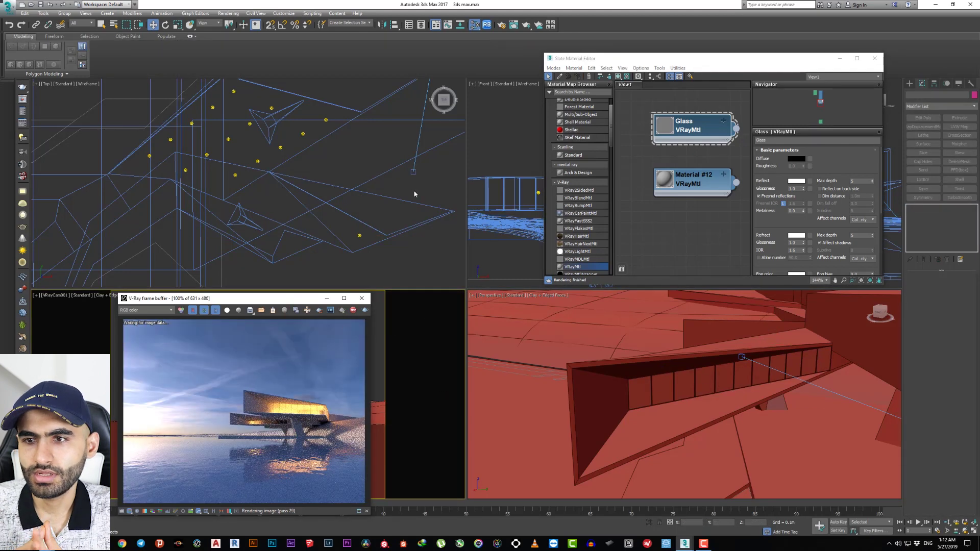
left_click(357, 236)
middle_click_drag(357, 235, 374, 230)
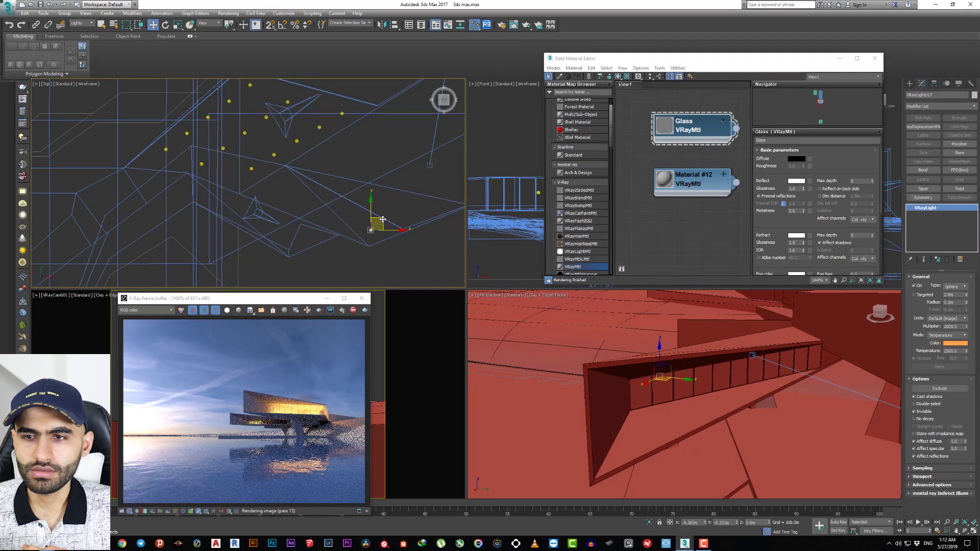
left_click_drag(378, 225, 422, 198)
Add a VRayLightMtl node with an orange colour and intensity 10
left_click_drag(577, 251, 674, 214)
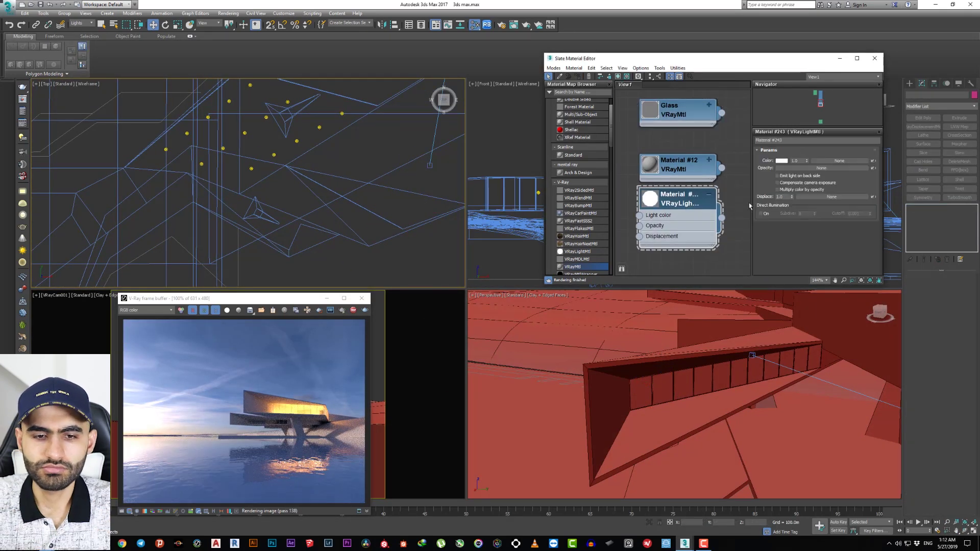
left_click(781, 160)
left_click(646, 200)
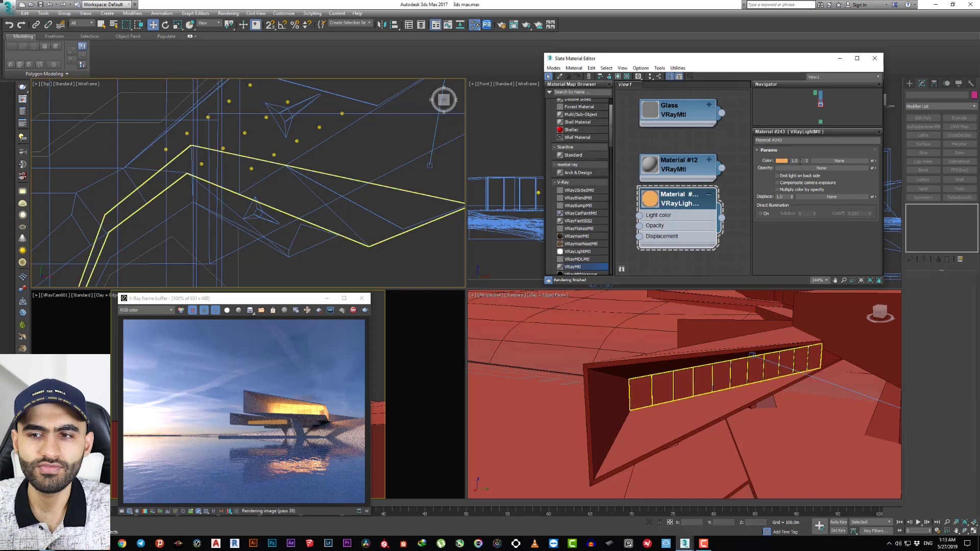
double_click(796, 161)
type("20")
key("Return")
type("10")
key("Return")
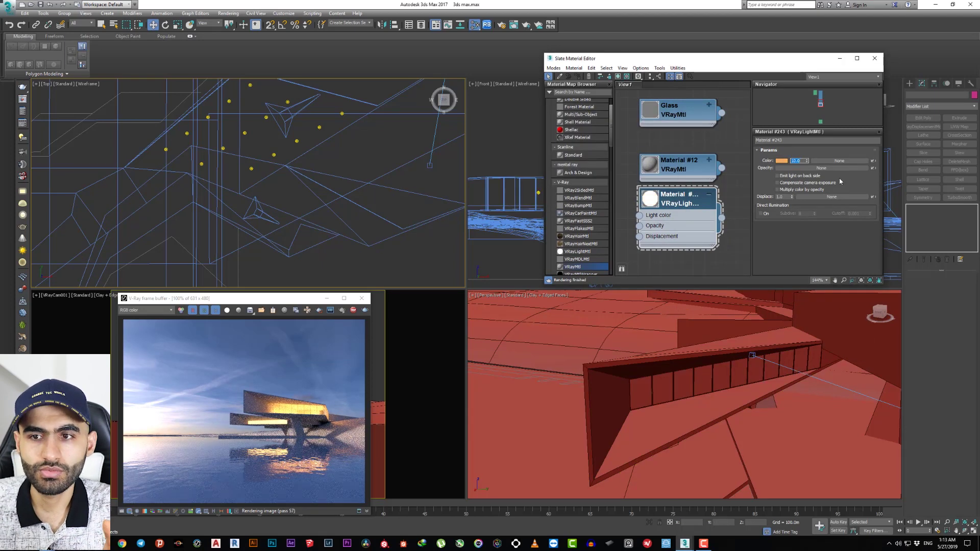
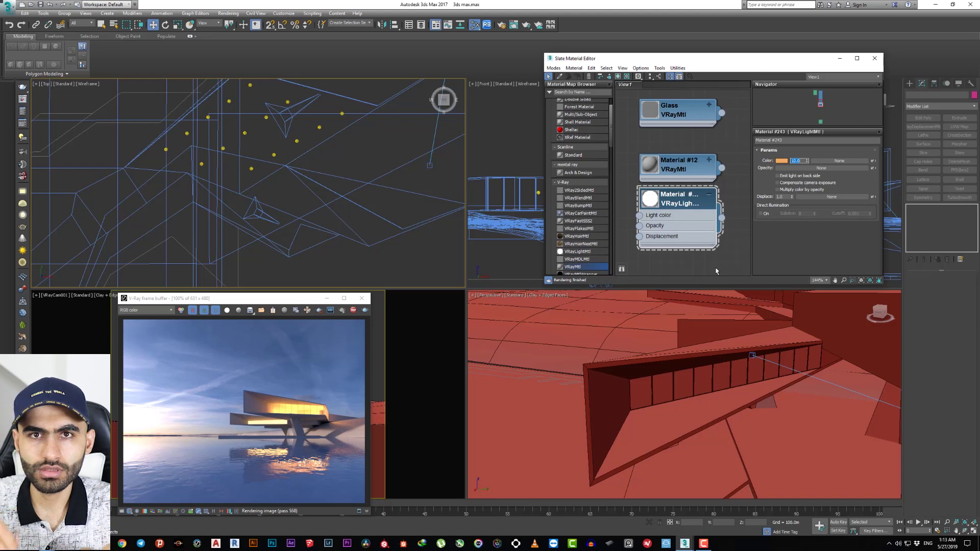
Move the VRayLight slightly across the Top viewport
left_click(318, 396)
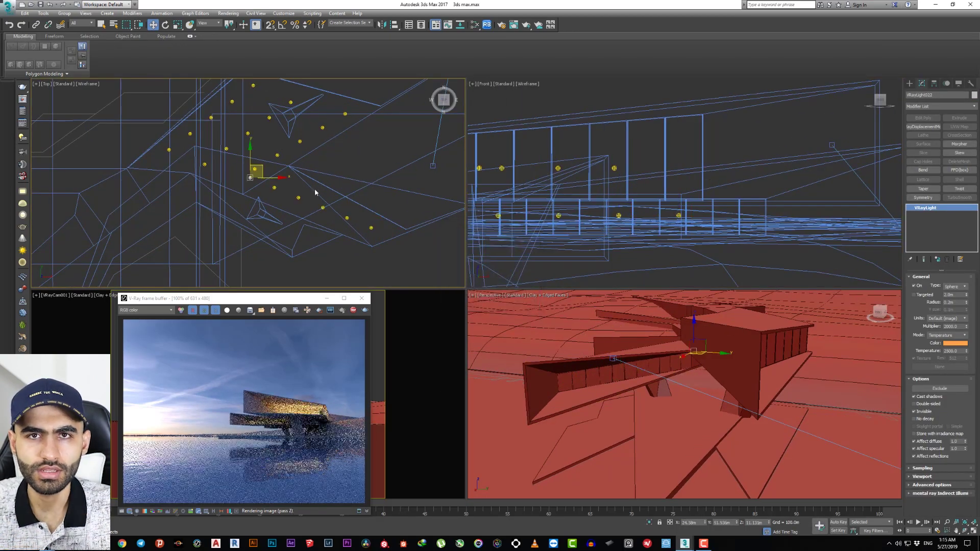
mouse_move(259, 170)
left_mouse_down()
mouse_move(418, 210)
mouse_move(247, 164)
left_mouse_up()
scroll(247, 165, "up", 10)
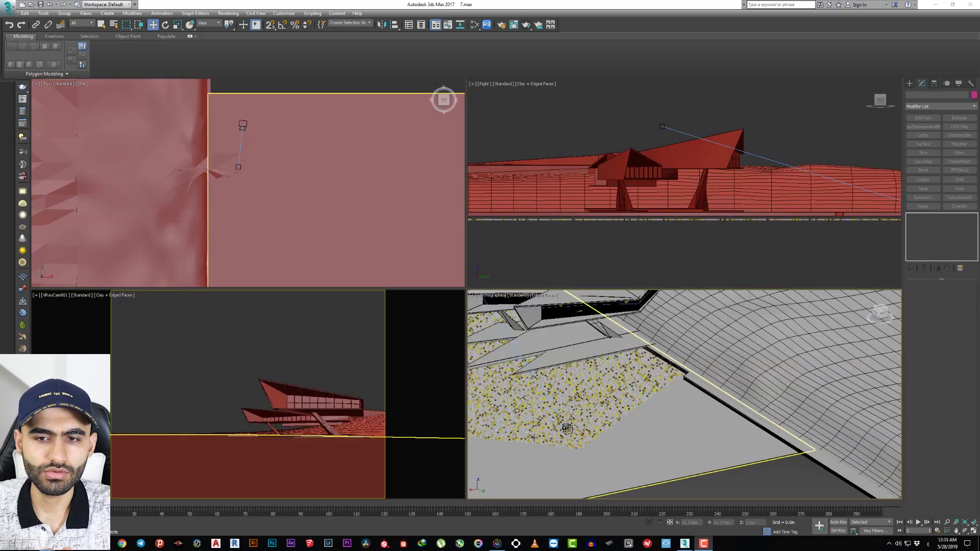
Review the last finished V-Ray render in the frame buffer, then close it and return to the camera view
left_click(26, 101)
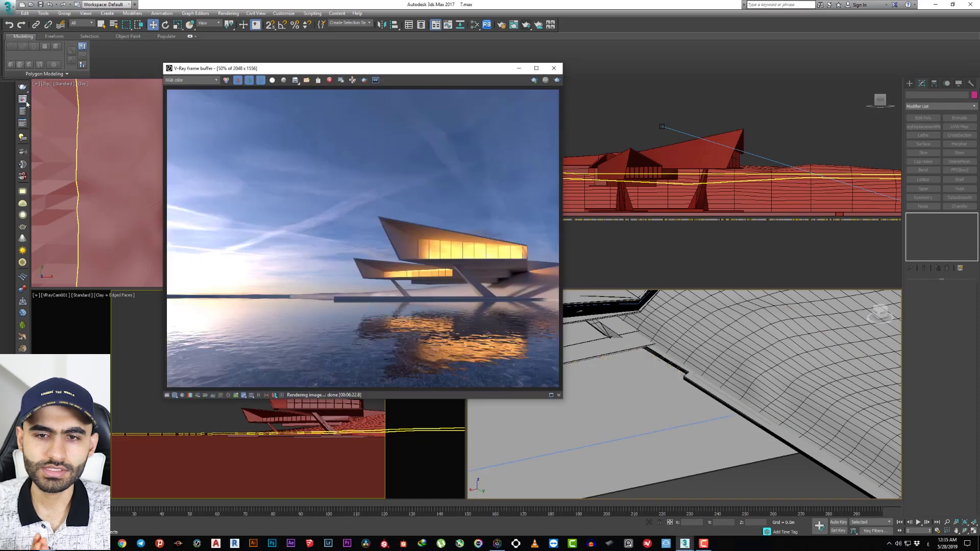
scroll(407, 290, "up", 5)
scroll(439, 316, "down", 3)
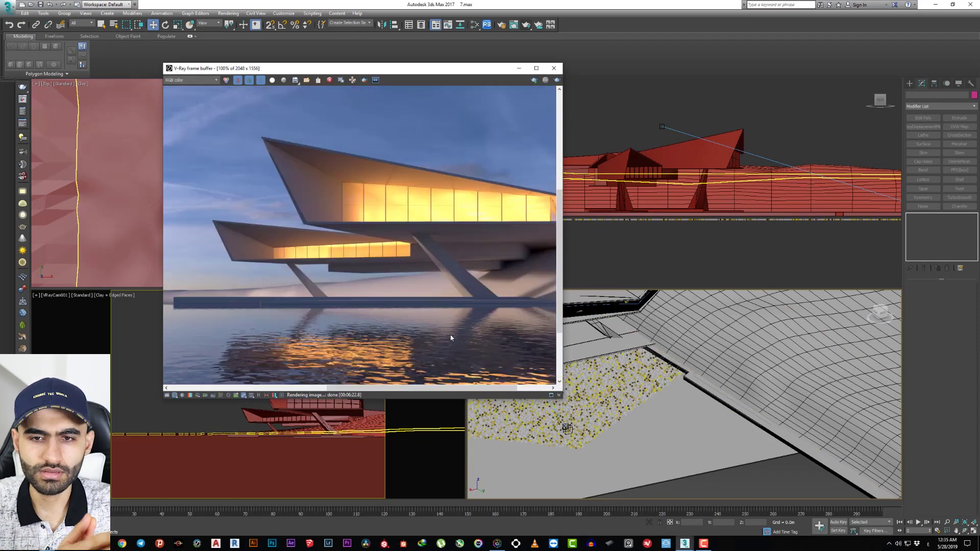
scroll(453, 329, "down", 2)
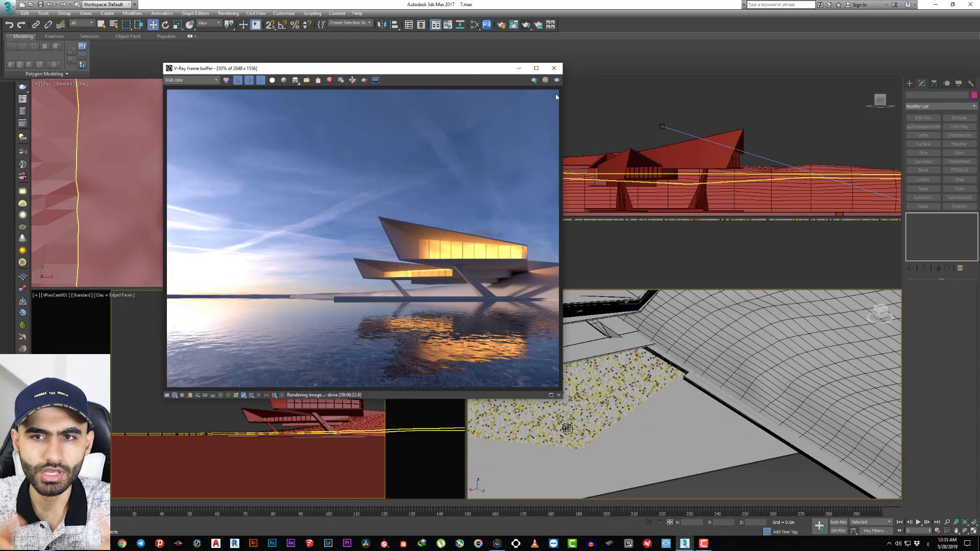
left_click_drag(485, 72, 419, 66)
left_click(487, 62)
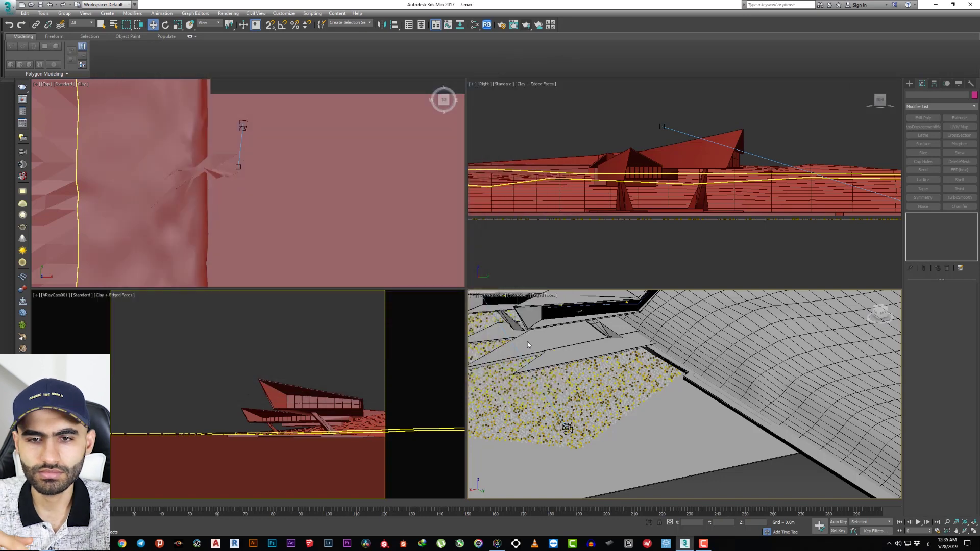
left_click(365, 356)
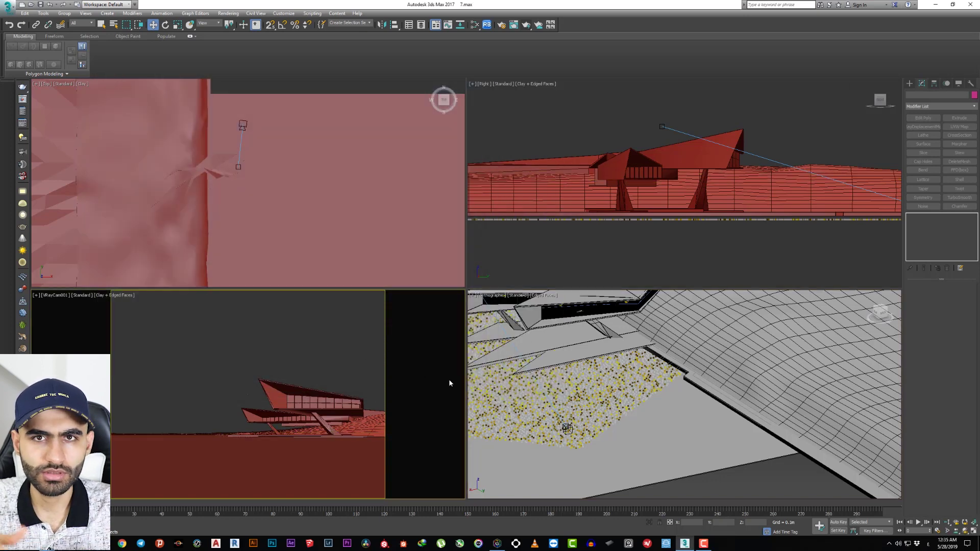
Open the Slate Material Editor and add a new VRayMtl node to the canvas
key("m")
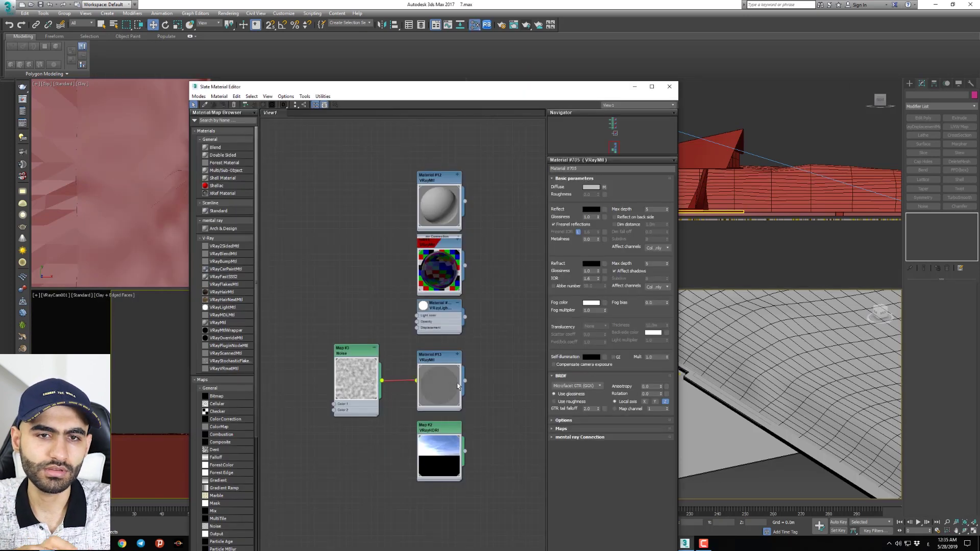
left_click_drag(506, 94, 447, 76)
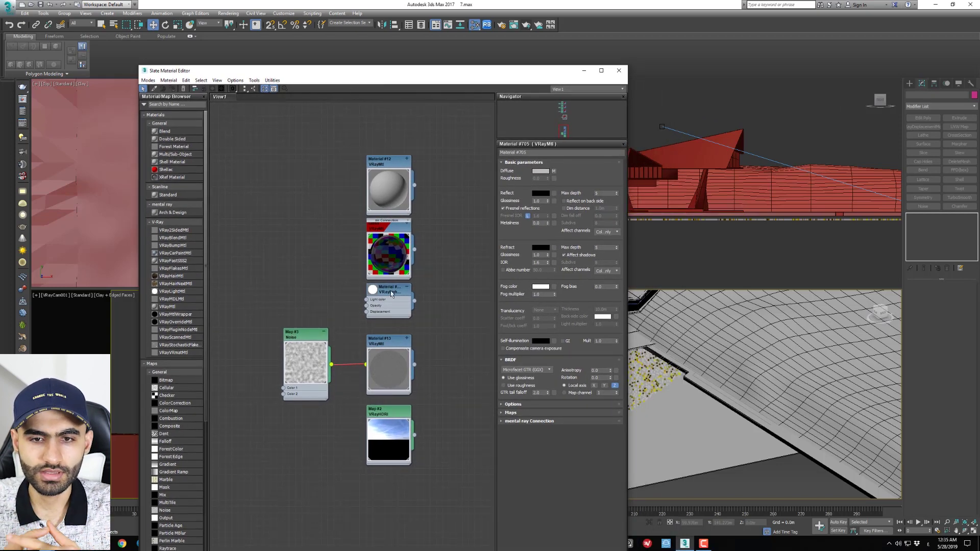
left_click_drag(458, 72, 686, 108)
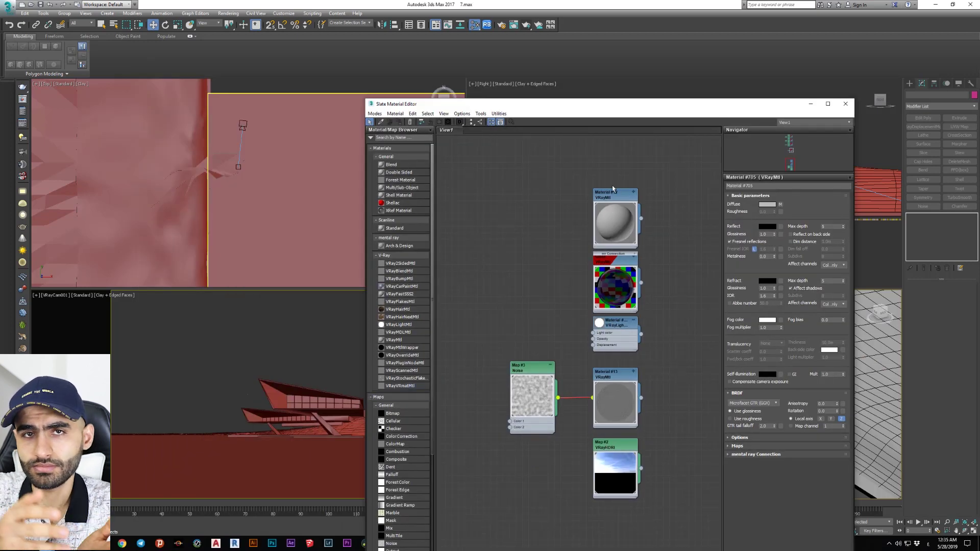
left_click_drag(702, 106, 510, 81)
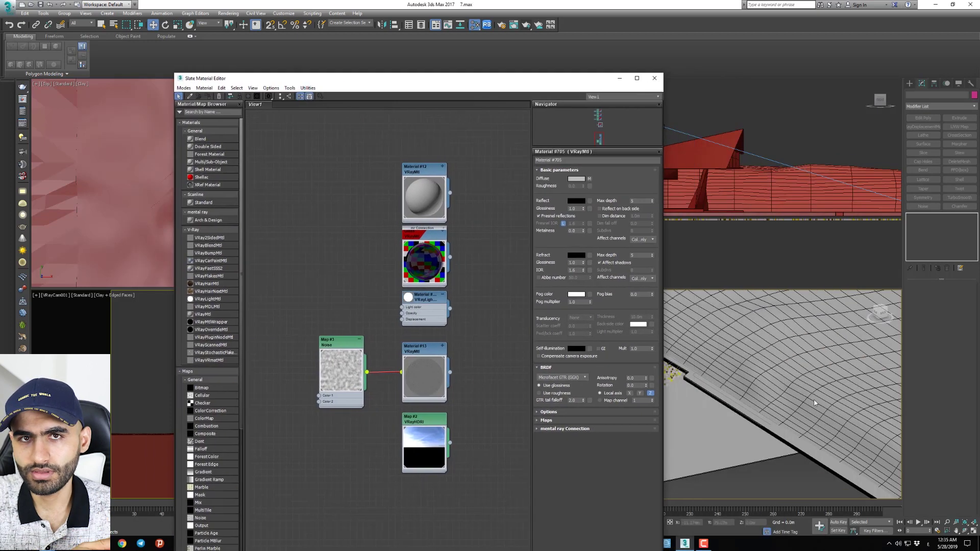
middle_click_drag(427, 84, 432, 185)
right_click(432, 185)
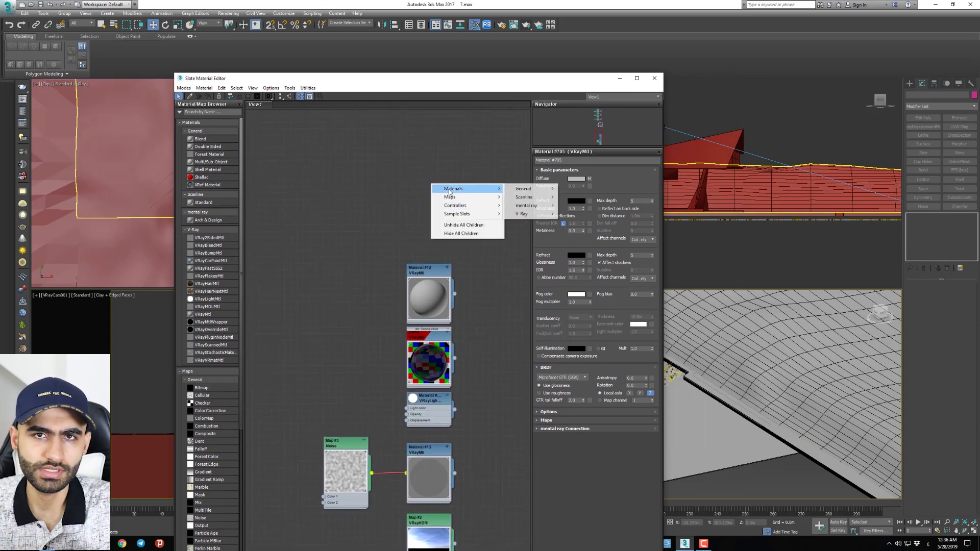
mouse_move(522, 213)
left_click(580, 290)
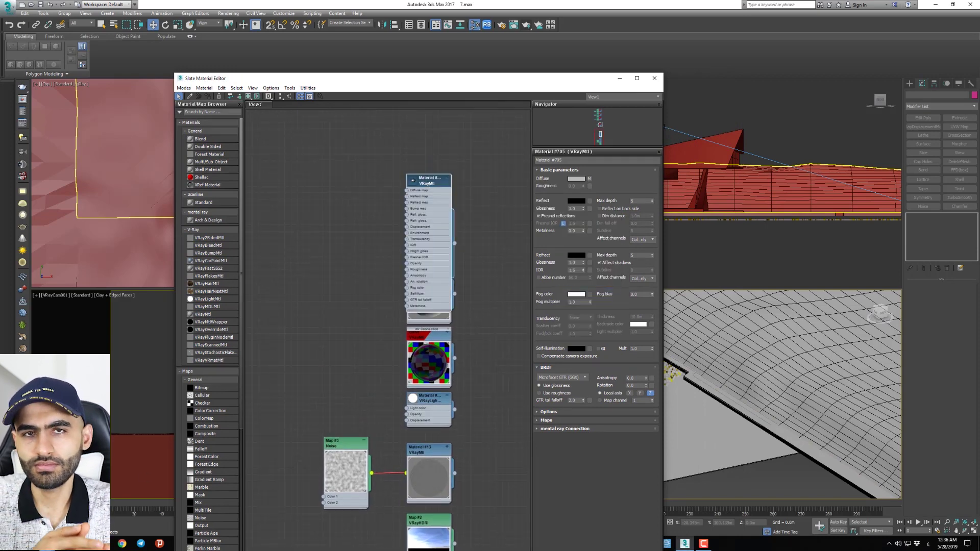
Bring in SoilMud0042_1_seamless_S.jpg from the project folder as a bitmap wired into Diffuse map
key("alt+Tab")
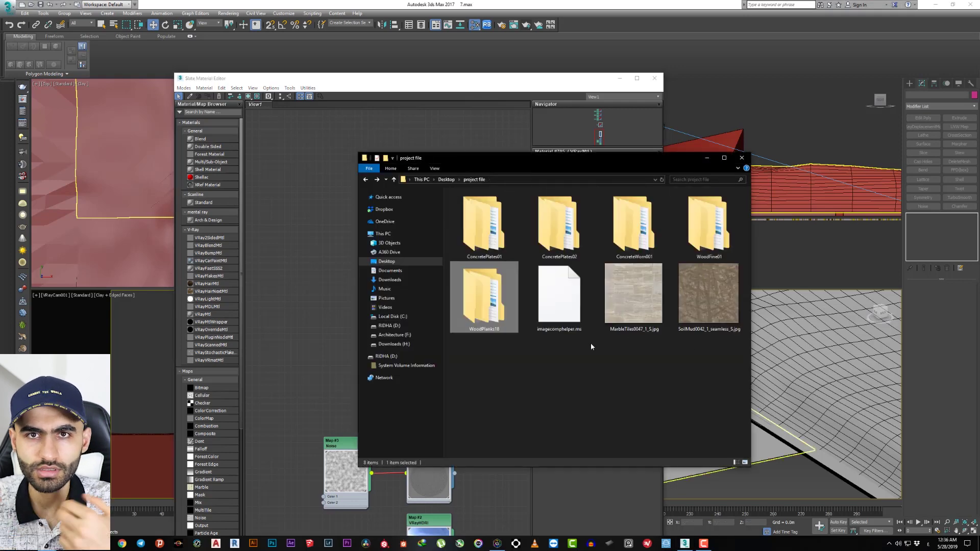
left_click_drag(627, 164, 773, 115)
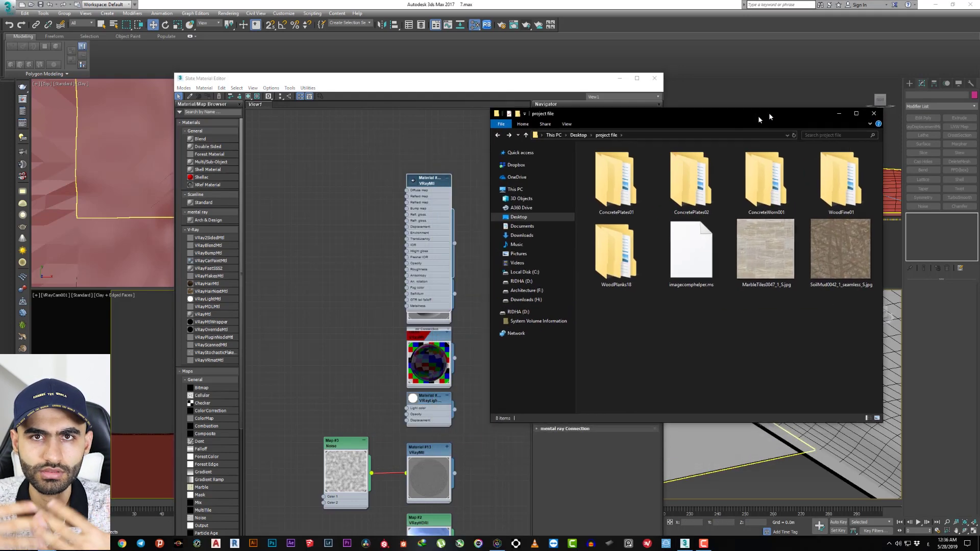
left_click_drag(869, 278, 755, 259)
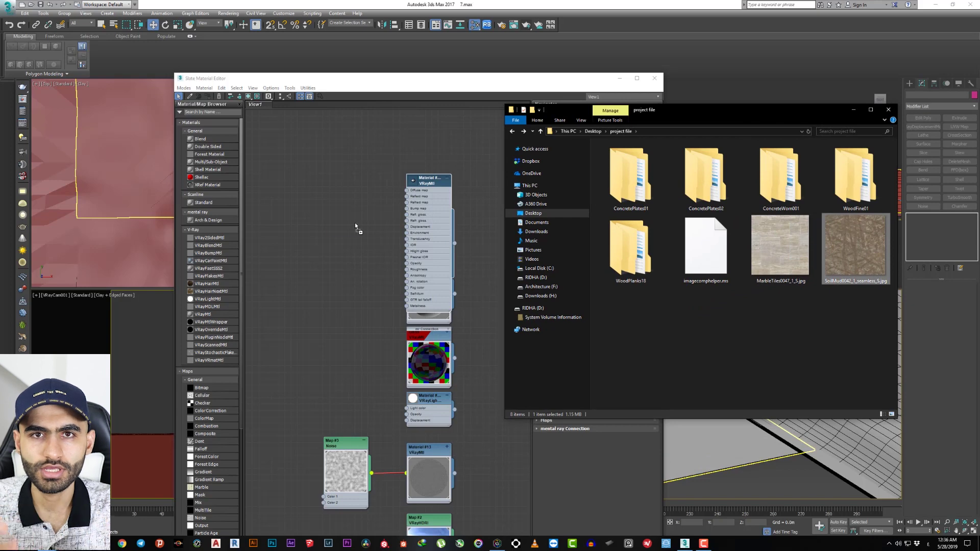
left_click_drag(356, 226, 341, 216)
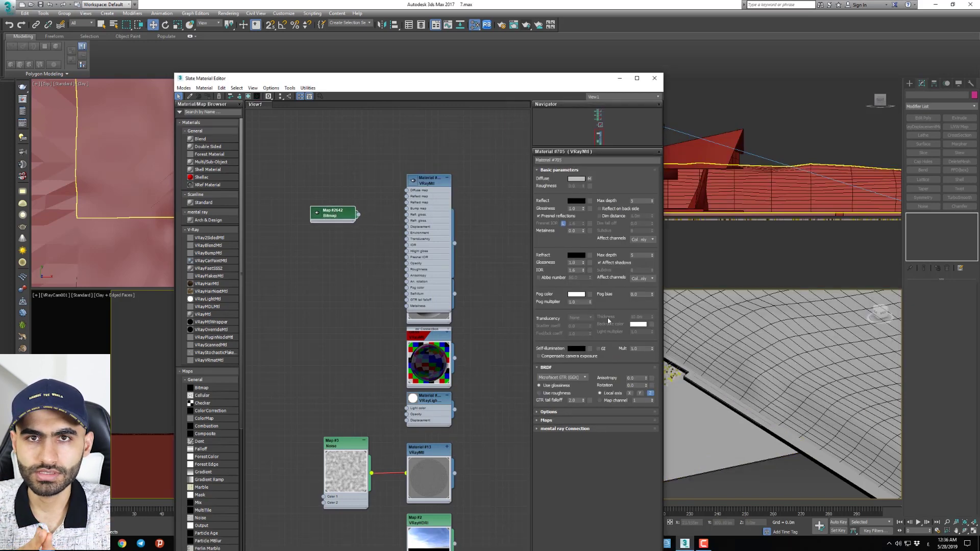
scroll(364, 230, "up", 2)
scroll(364, 229, "up", 2)
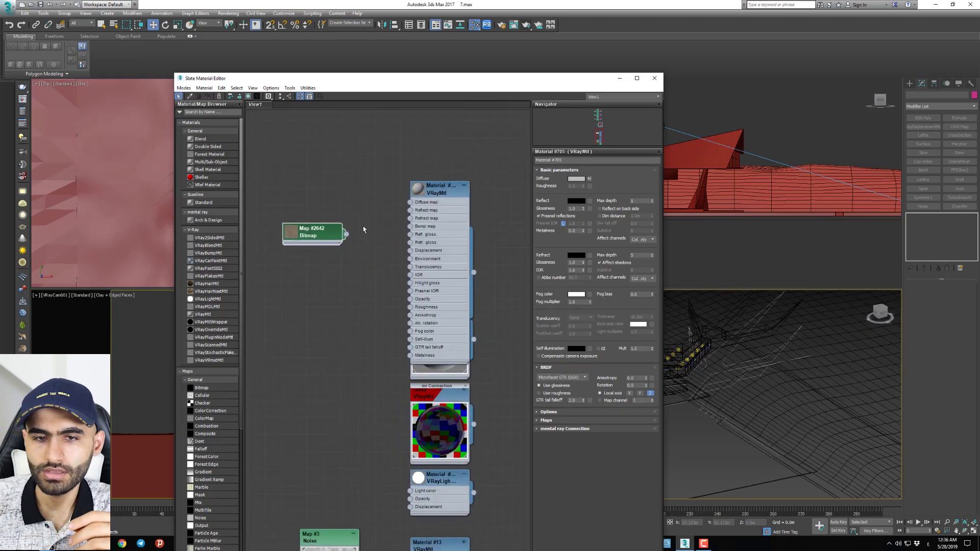
scroll(363, 229, "up", 1)
left_click_drag(343, 235, 400, 204)
double_click(451, 188)
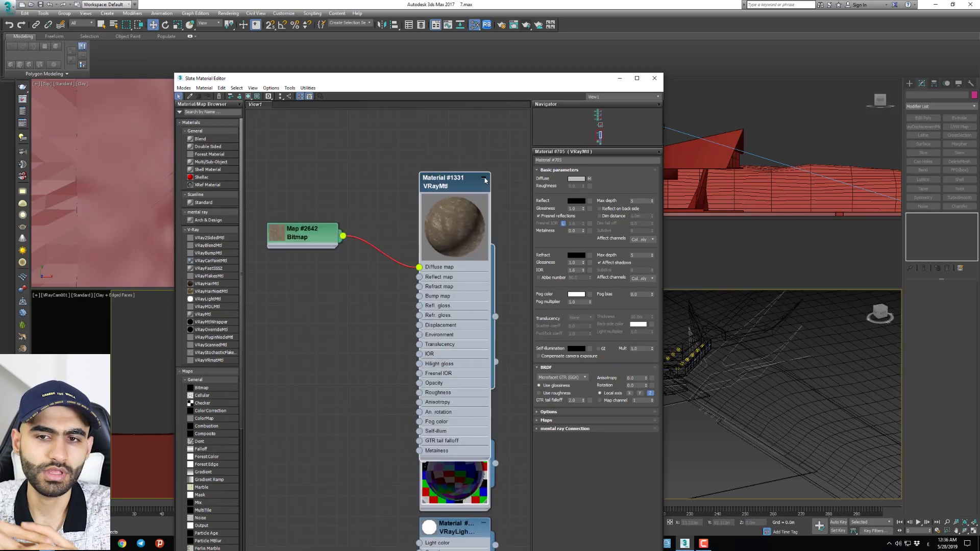
left_click_drag(480, 192, 470, 192)
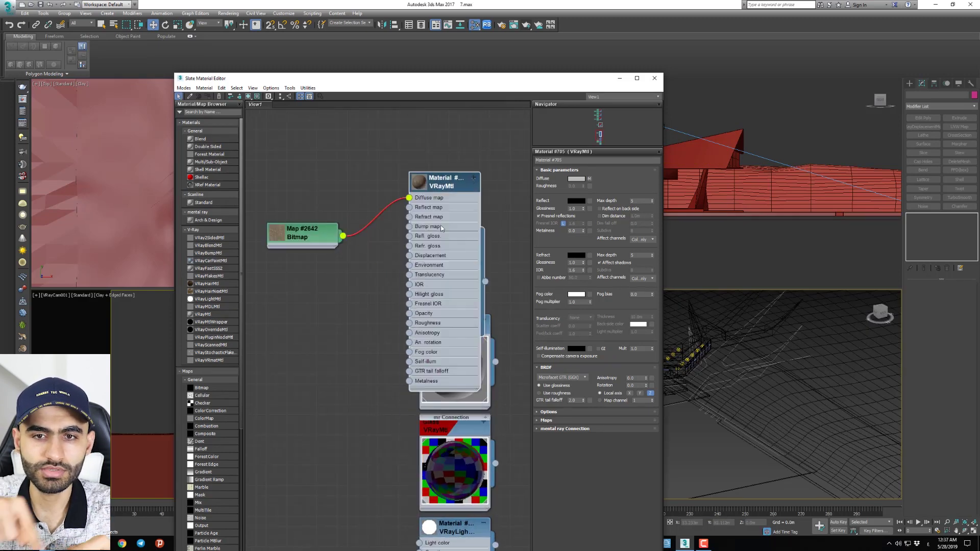
left_click_drag(486, 336, 486, 220)
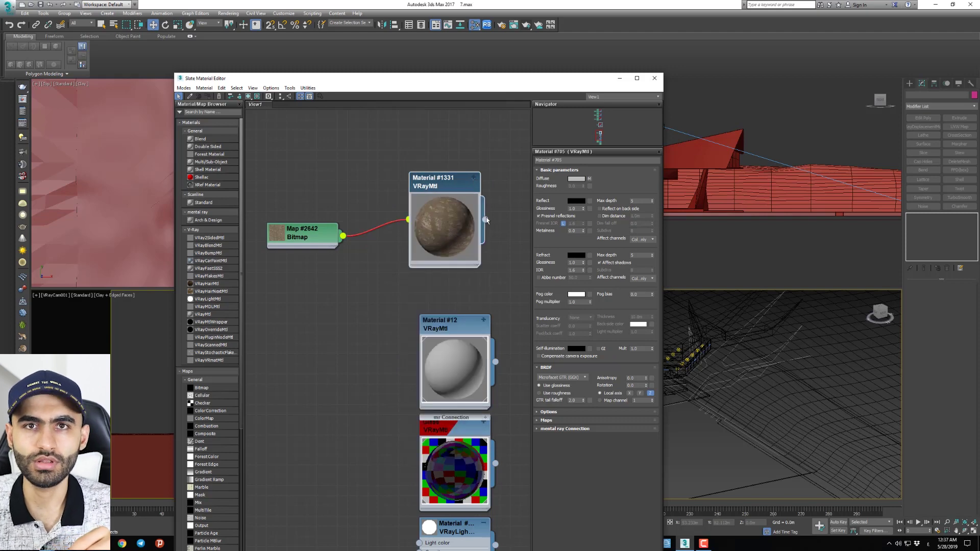
Select the terrain and switch the perspective viewport to Default Shading
left_click(797, 388)
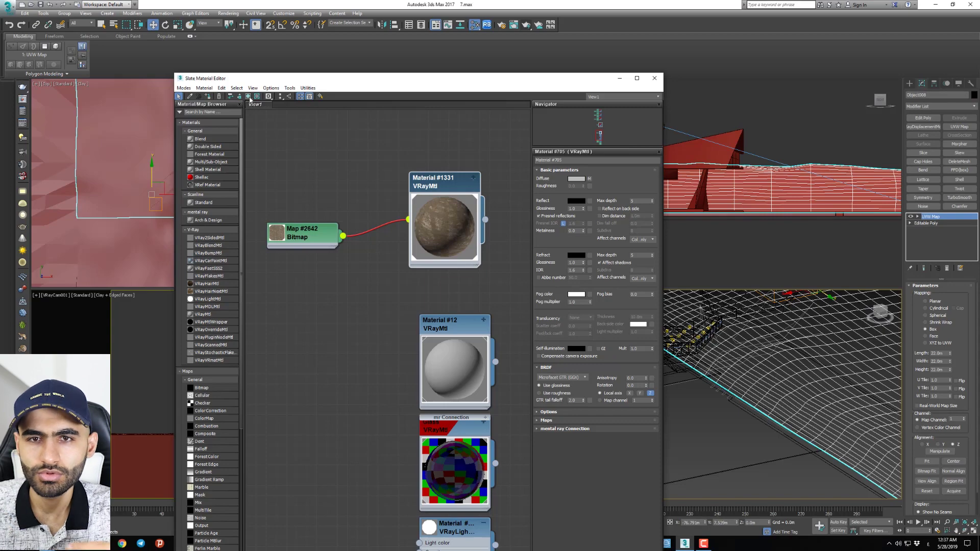
left_click_drag(448, 84, 236, 290)
right_click(536, 298)
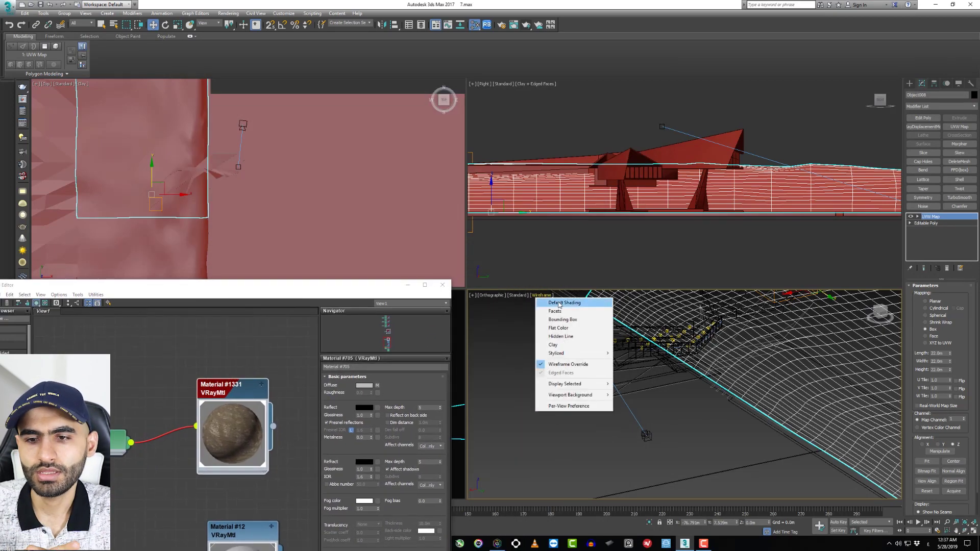
left_click(556, 327)
left_click_drag(306, 285, 460, 96)
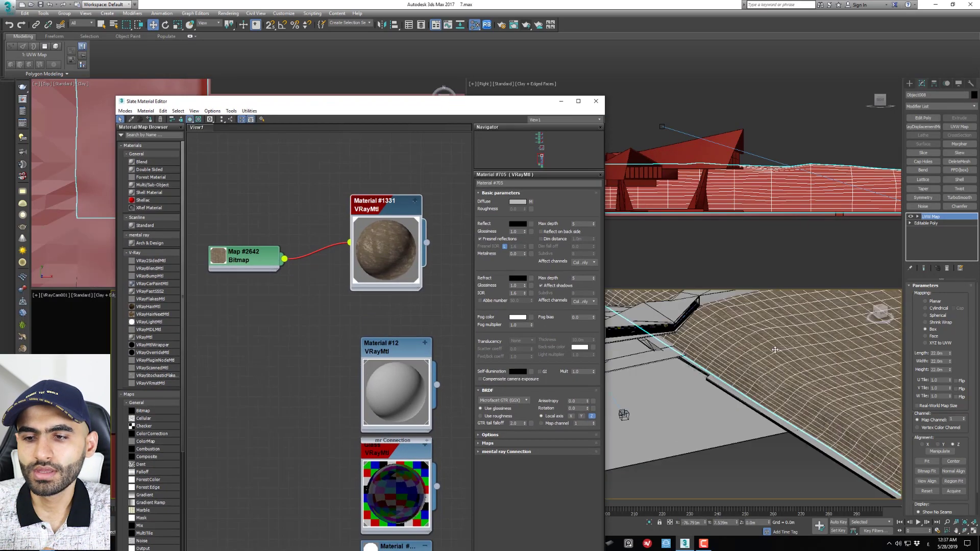
Adjust the terrain's UVW Map length and width, close Slate, and maximize the viewport
left_click(761, 360)
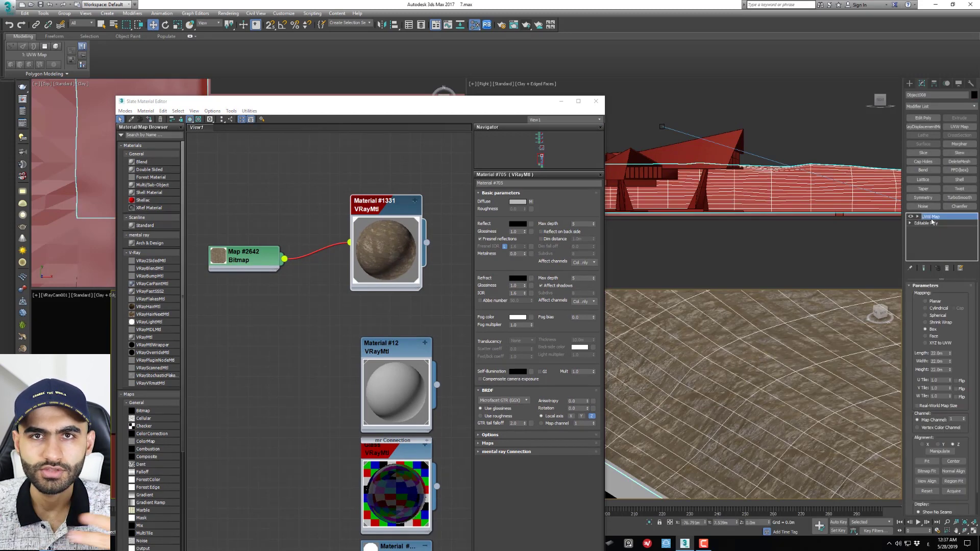
left_click(959, 127)
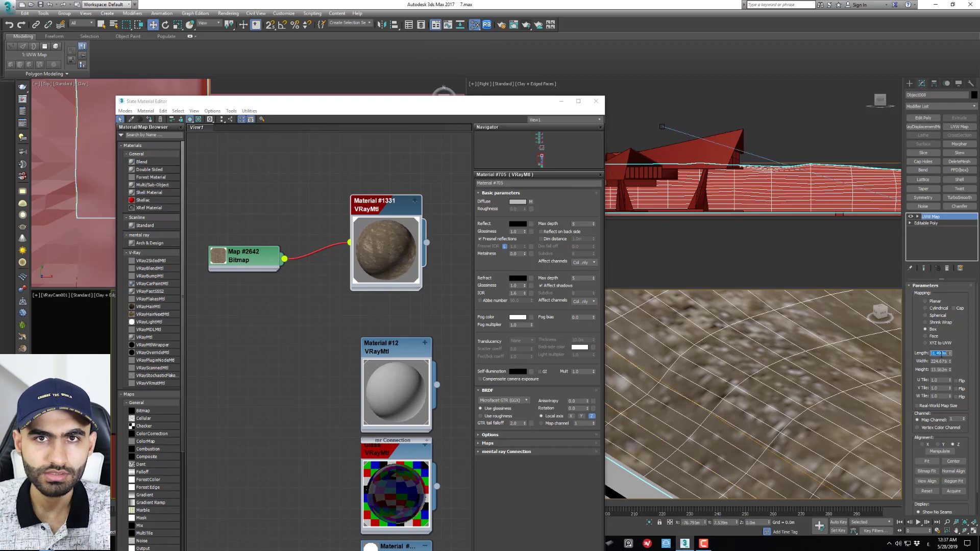
scroll(783, 353, "down", 3)
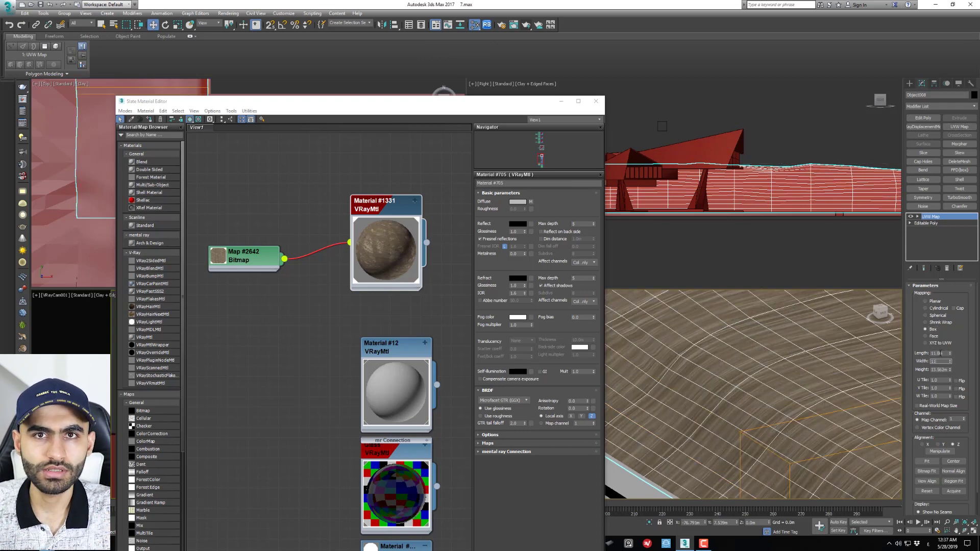
left_click(796, 459)
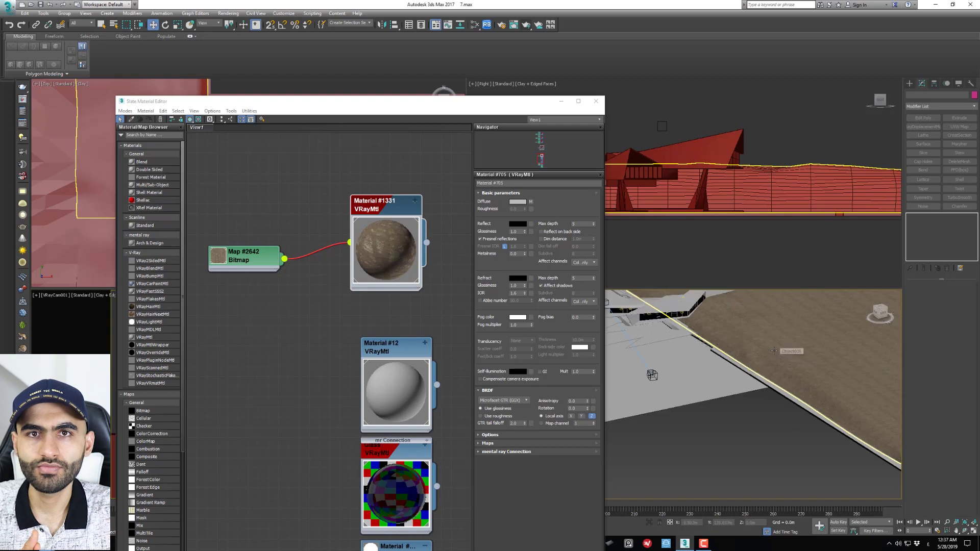
key("m")
key("alt+w")
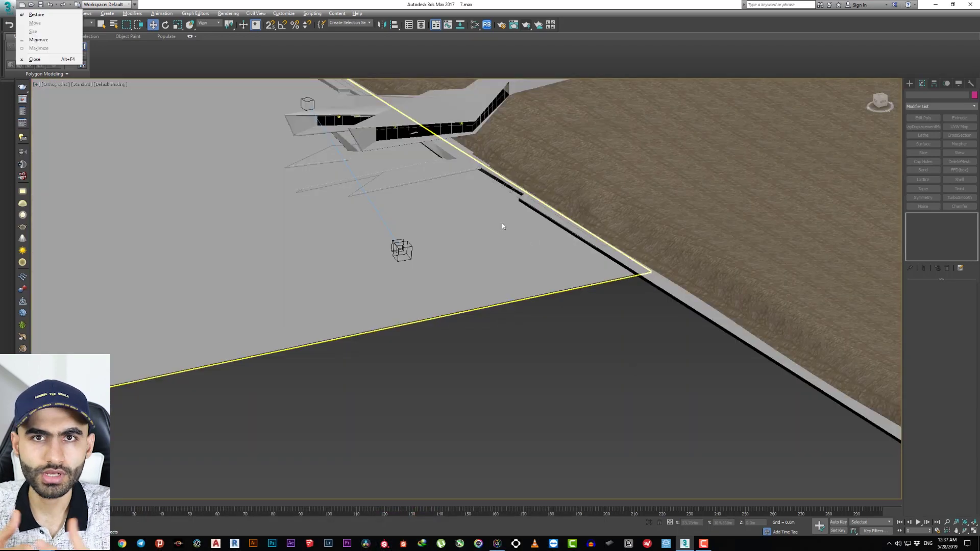
Inspect the soil-textured ground plane with edged faces and briefly check its material
middle_click_drag(502, 226, 571, 324, "alt")
key("F4")
scroll(571, 324, "up", 3)
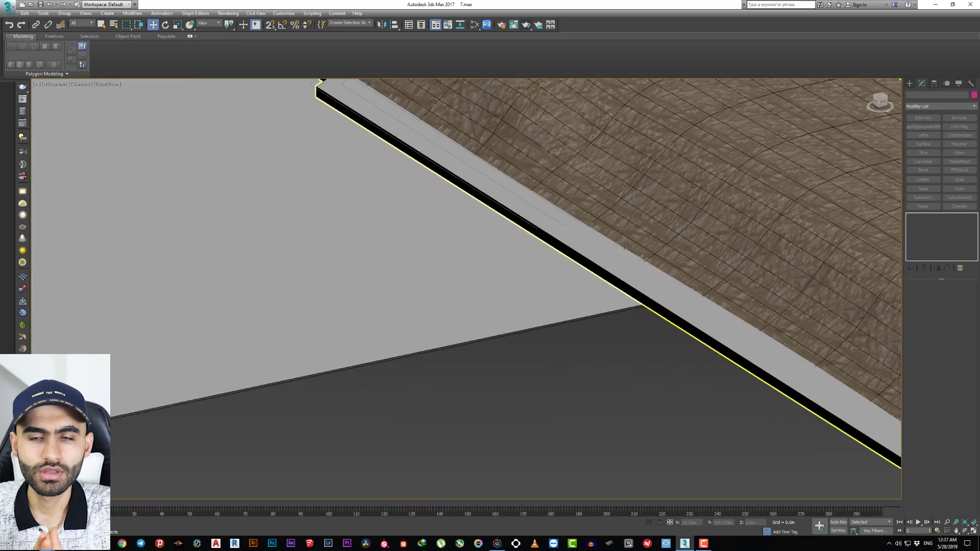
scroll(624, 246, "up", 3)
key("F3")
left_click(648, 320)
key("F3")
key("m")
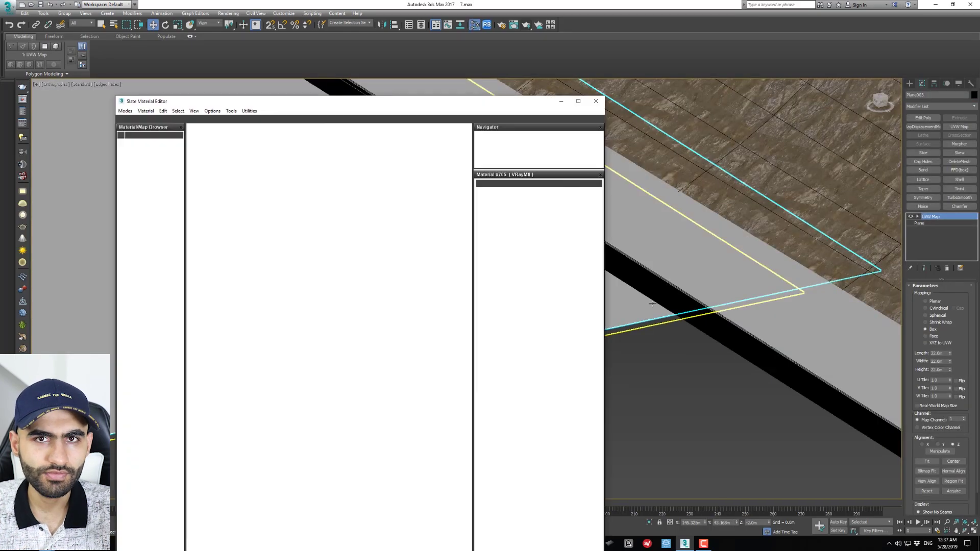
left_click(149, 121)
left_click(596, 101)
scroll(484, 304, "up", 3)
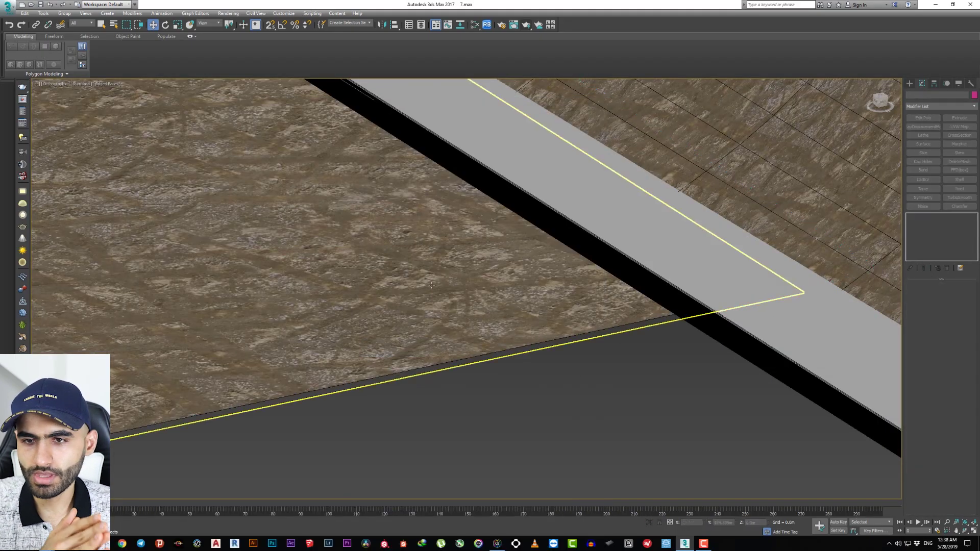
mouse_move(484, 305)
middle_mouse_down("alt")
mouse_move(421, 263)
mouse_move(336, 270)
middle_mouse_up("alt")
scroll(484, 304, "up", 2)
scroll(484, 304, "down", 3)
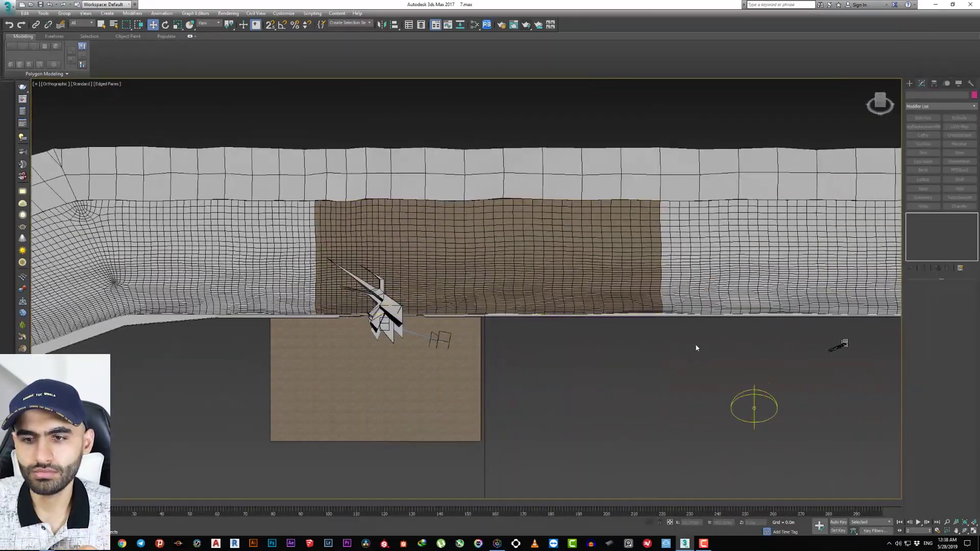
Select the right and middle road sections and the box-mapped road to check their UVW mapping
left_click(702, 252)
mouse_move(702, 251)
middle_mouse_down("alt")
mouse_move(552, 254)
mouse_move(280, 294)
mouse_move(523, 285)
mouse_move(361, 328)
middle_mouse_up("alt")
left_click(279, 294, "ctrl")
scroll(361, 328, "down", 5)
scroll(719, 291, "up", 5)
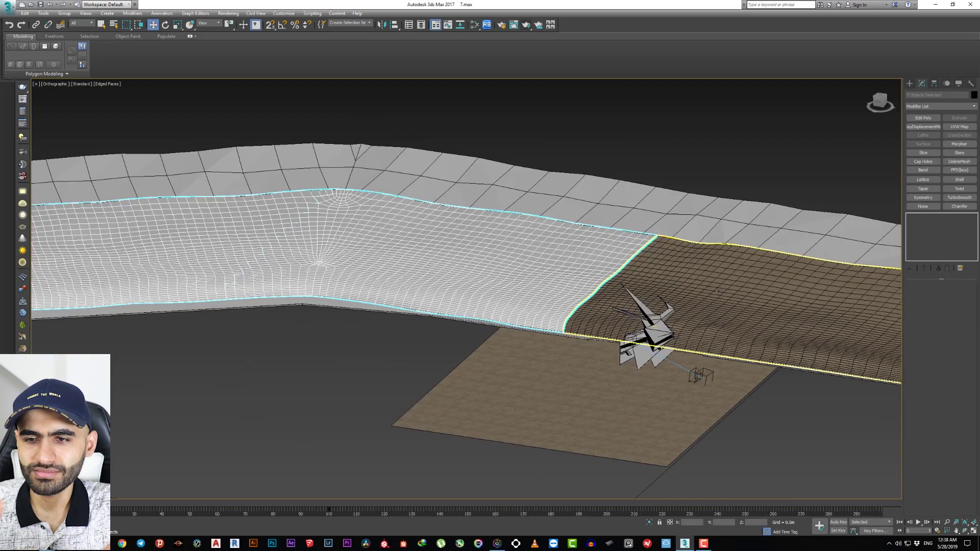
middle_click_drag(718, 291, 479, 280, "alt")
key("m")
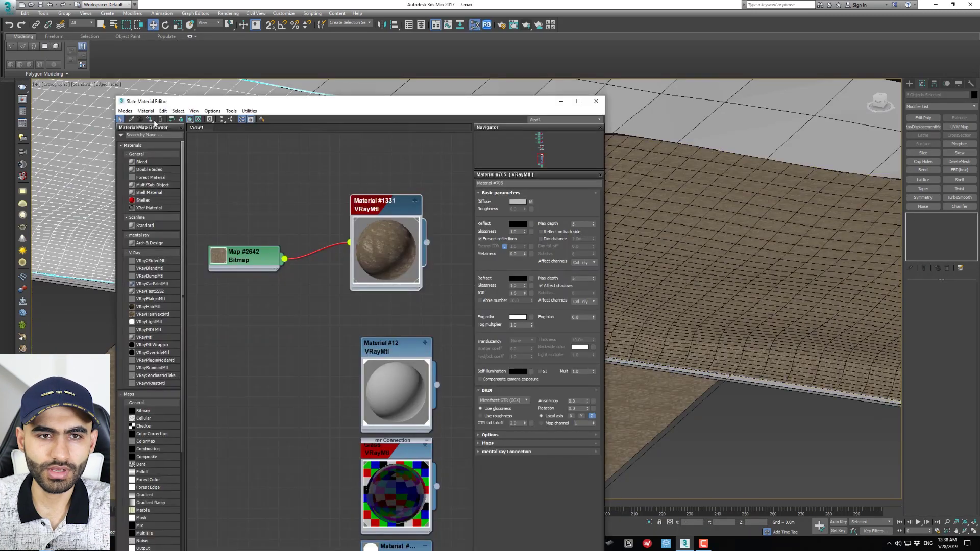
middle_click_drag(155, 123, 312, 189, "alt")
scroll(312, 189, "down", 3)
left_click(312, 189)
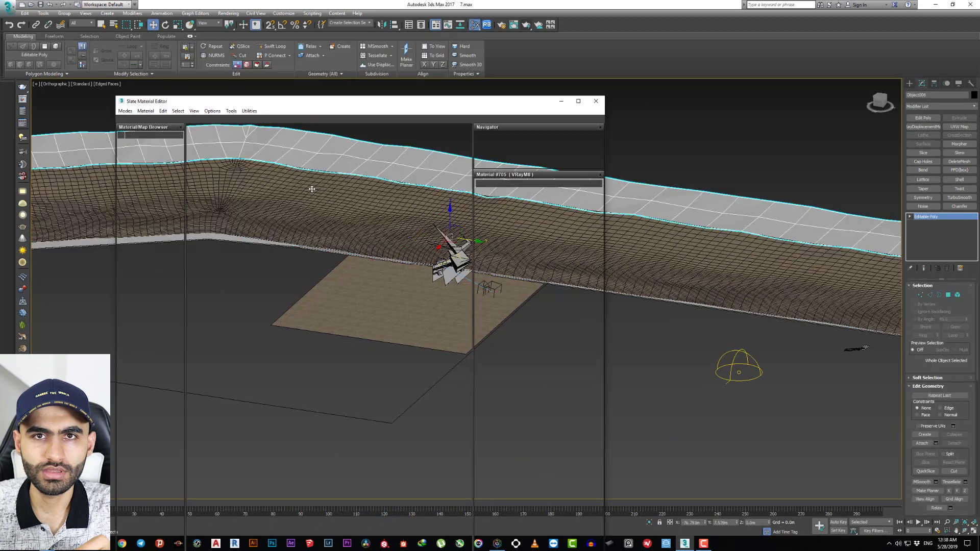
left_click(596, 101)
scroll(450, 266, "up", 5)
left_click(511, 255)
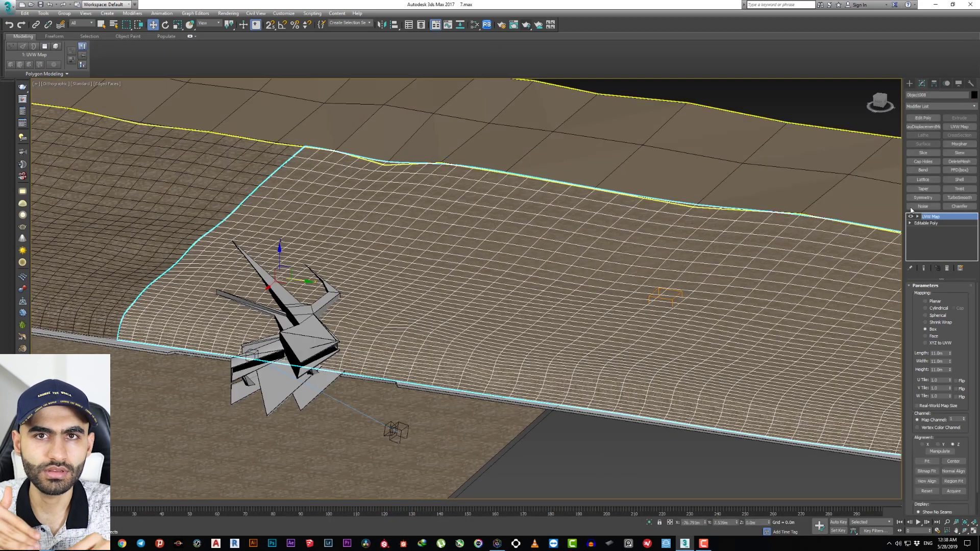
Select the cantilevered building, orbit around it, and reopen the Slate Material Editor
middle_click_drag(740, 154, 517, 251, "alt")
scroll(516, 252, "up", 5)
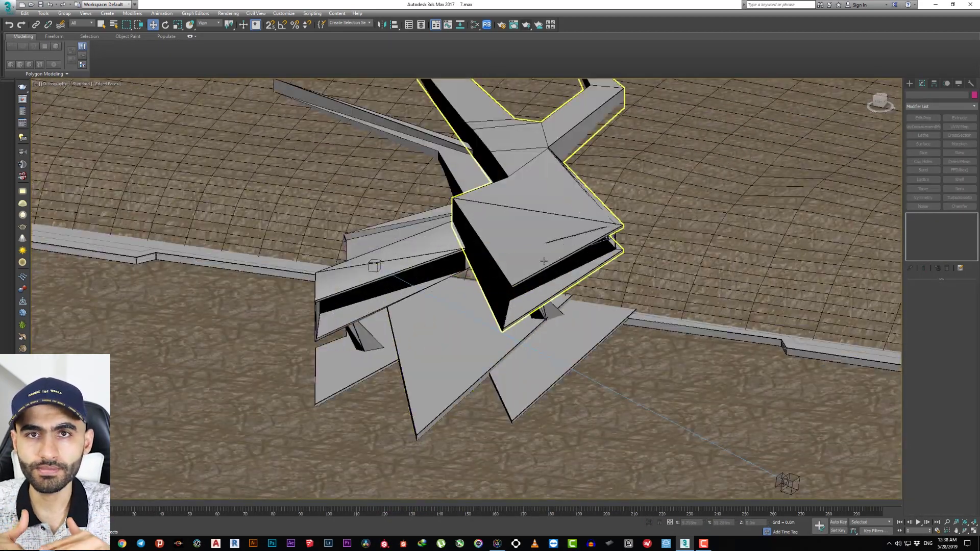
left_click(372, 263)
scroll(624, 269, "down", 3)
middle_click_drag(624, 269, 431, 248, "alt")
scroll(431, 248, "up", 3)
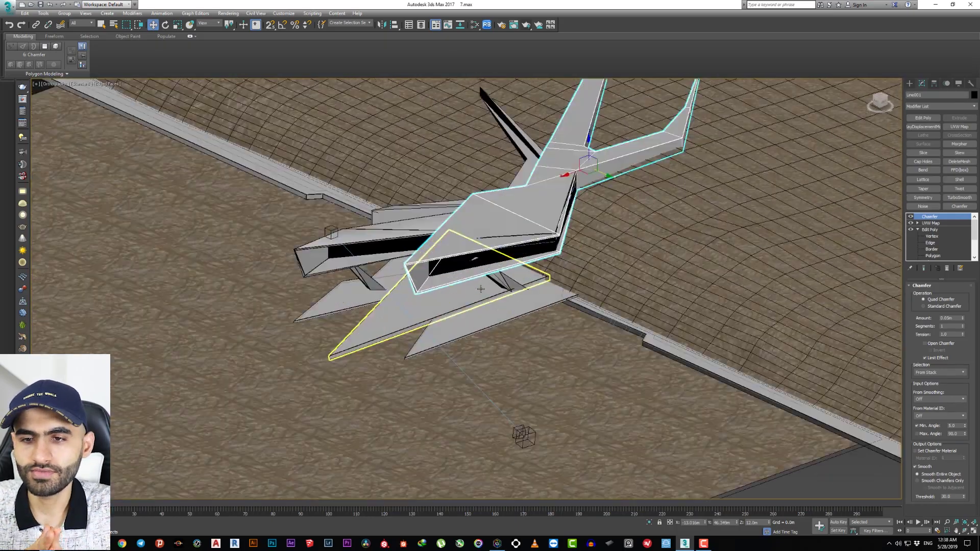
scroll(432, 248, "up", 3)
scroll(657, 365, "up", 2)
scroll(582, 289, "down", 2)
scroll(582, 289, "down", 2)
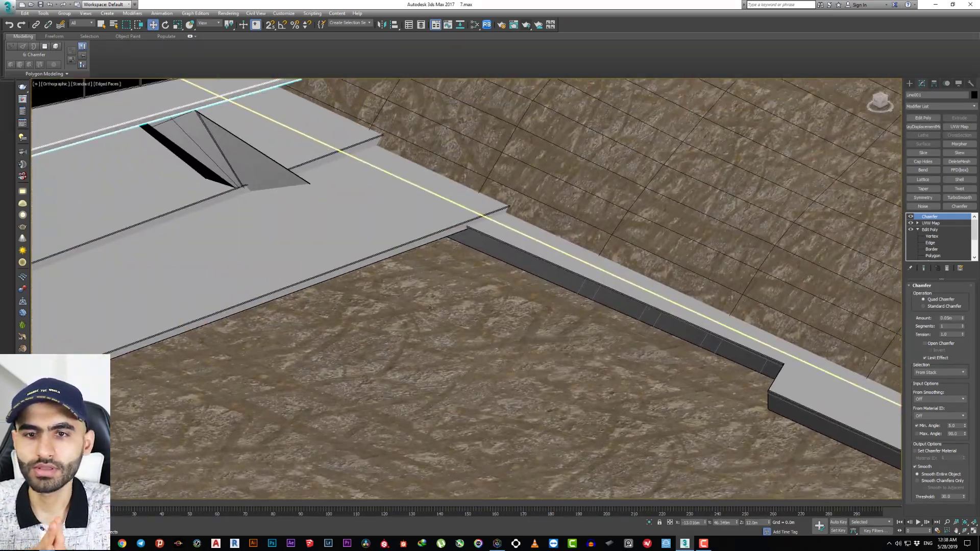
scroll(485, 271, "up", 3)
scroll(485, 271, "down", 5)
mouse_move(459, 438)
middle_mouse_down("alt")
mouse_move(460, 448)
mouse_move(580, 259)
middle_mouse_up("alt")
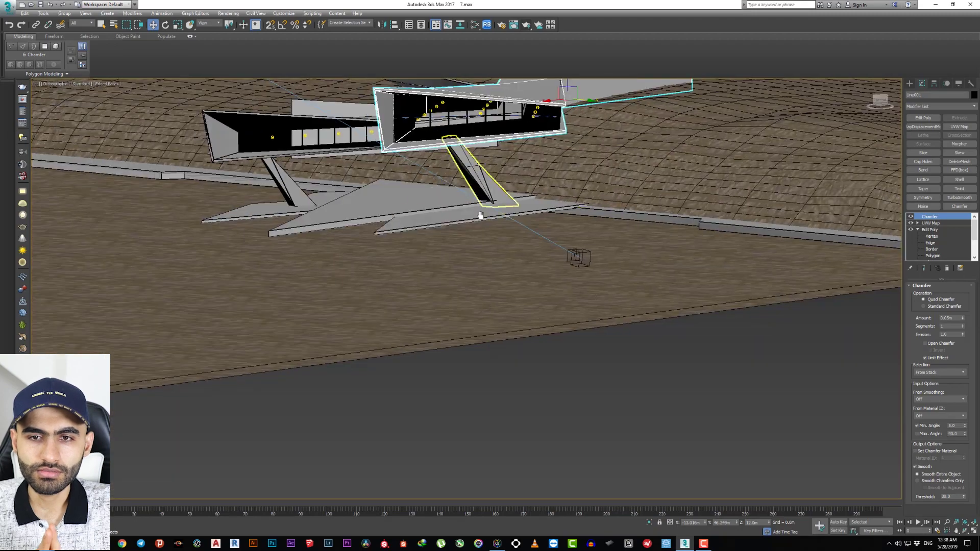
scroll(466, 328, "up", 3)
middle_click_drag(466, 328, 460, 286, "alt")
scroll(460, 286, "up", 5)
key("m")
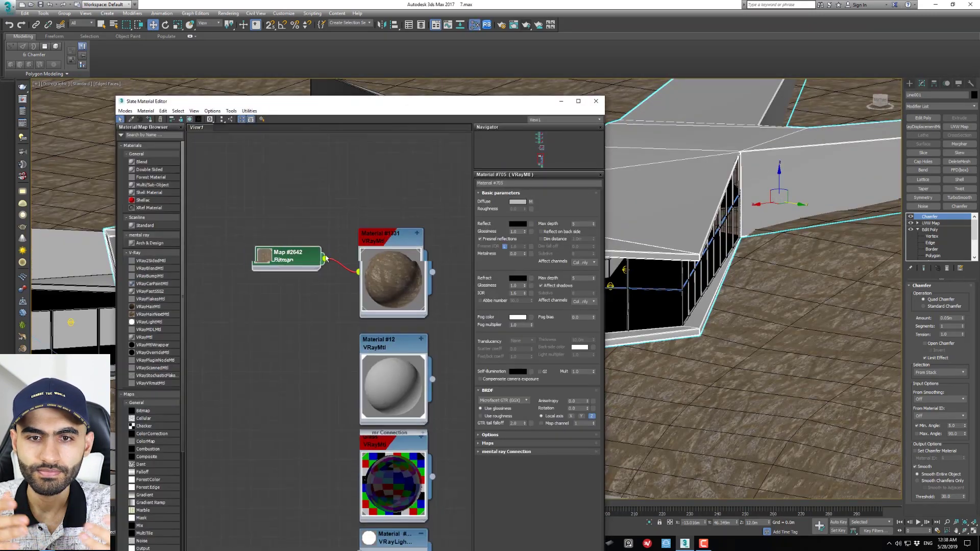
Locate the concrete material nodes and assign the concrete material to the building
scroll(352, 312, "down", 2)
scroll(352, 312, "down", 2)
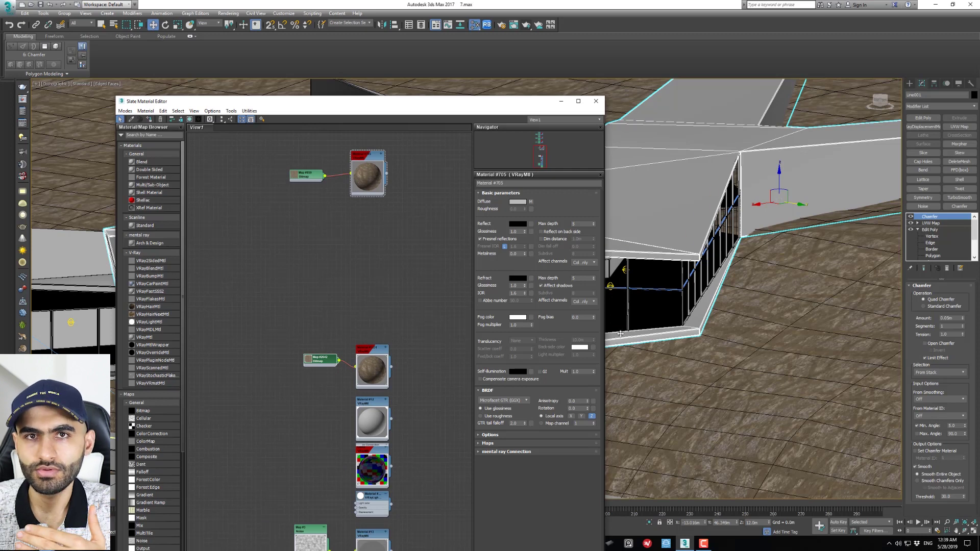
middle_click_drag(314, 335, 349, 386)
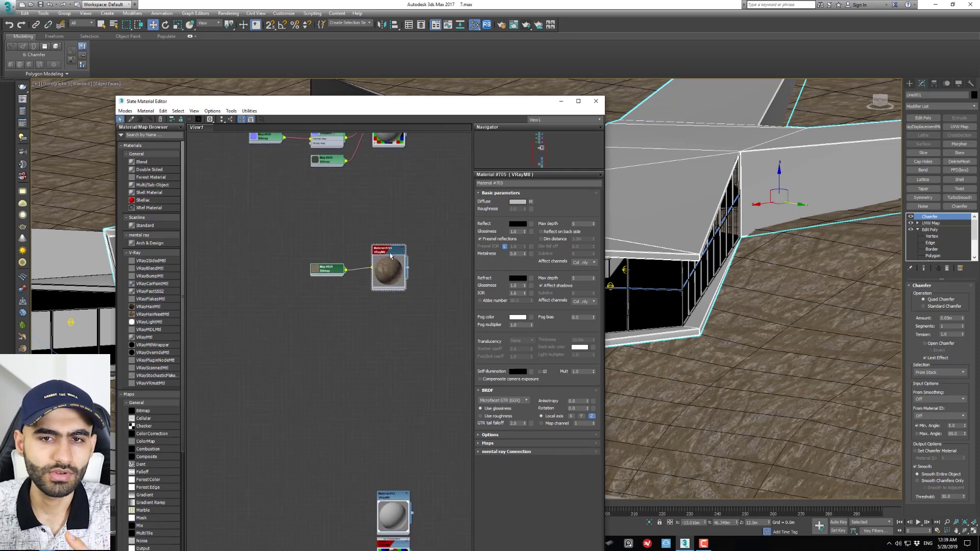
middle_click_drag(299, 338, 270, 274)
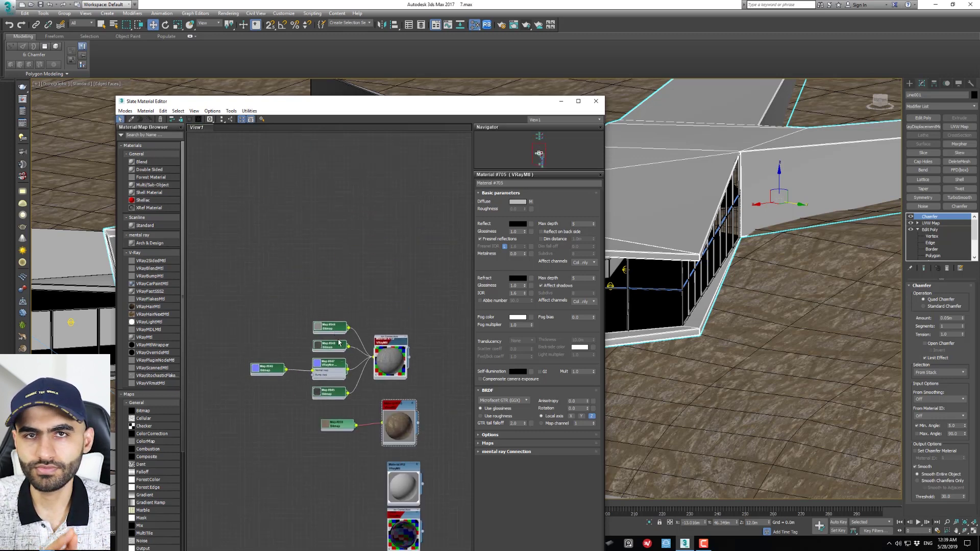
middle_click_drag(257, 249, 418, 366)
scroll(400, 271, "up", 2)
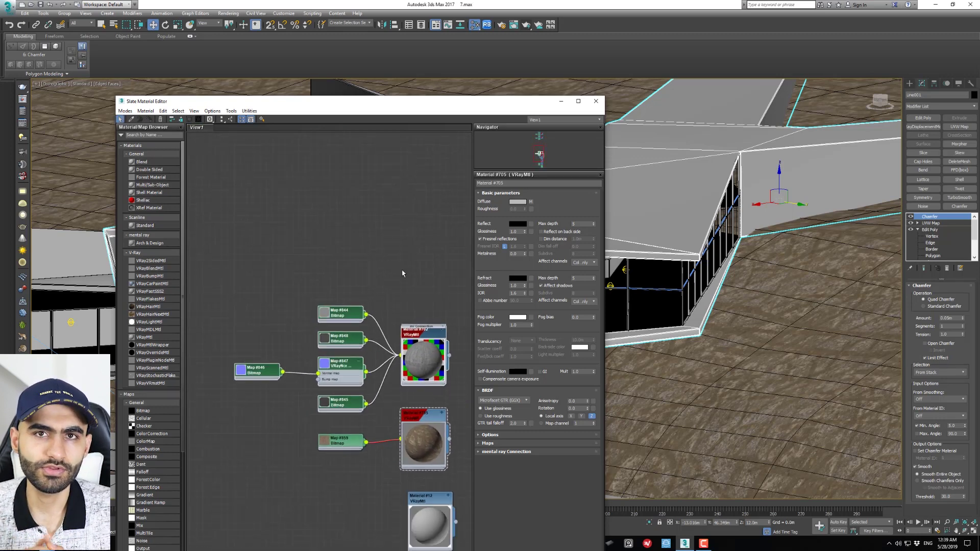
middle_click_drag(400, 271, 320, 297)
scroll(306, 408, "up", 2)
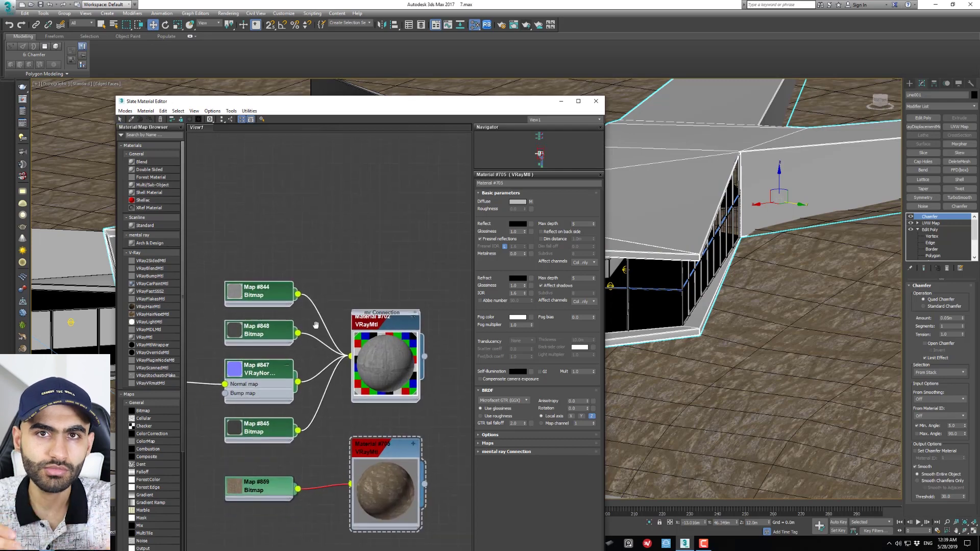
left_click_drag(711, 328, 702, 327)
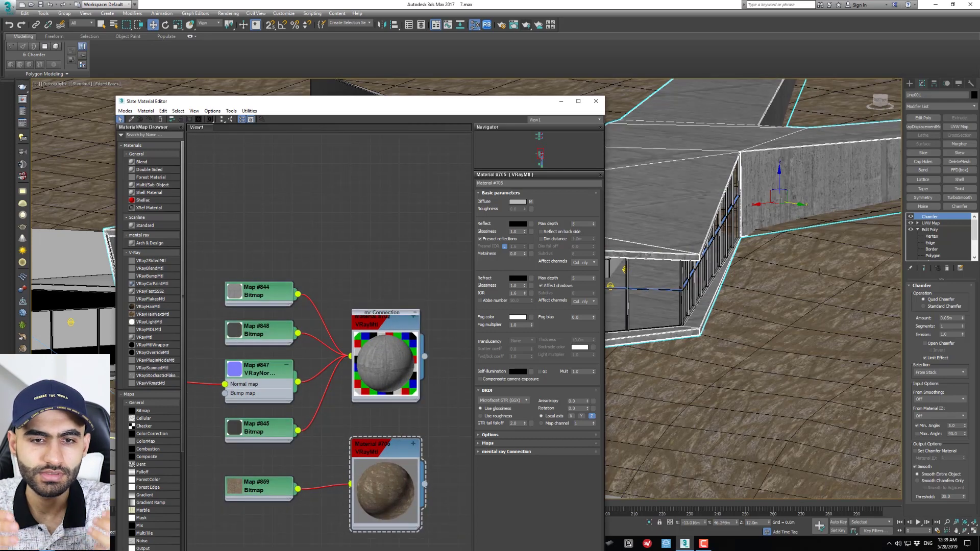
Try chamfer tension 0.5 and more segments on the building corner, then reset segments to 1
scroll(832, 272, "up", 3)
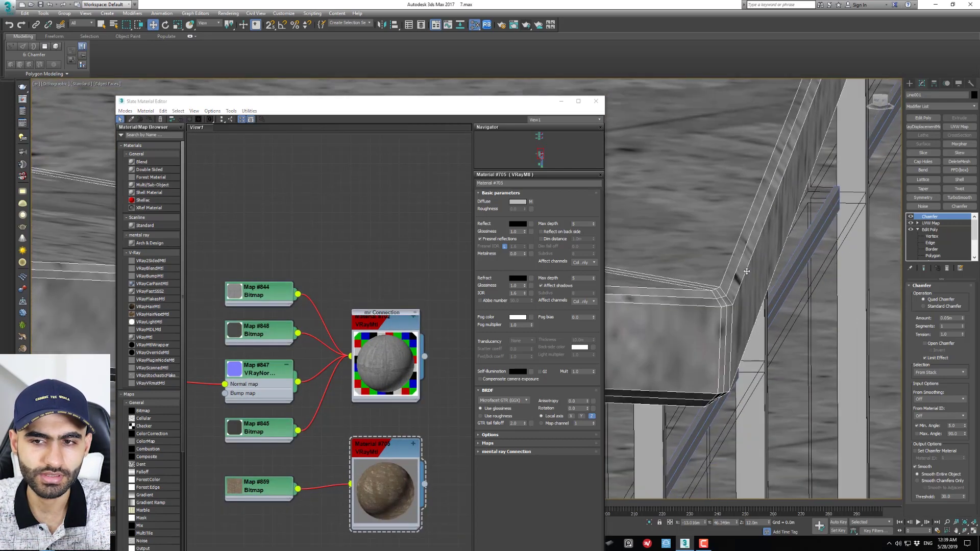
middle_click_drag(831, 273, 749, 318, "alt")
scroll(749, 319, "up", 4)
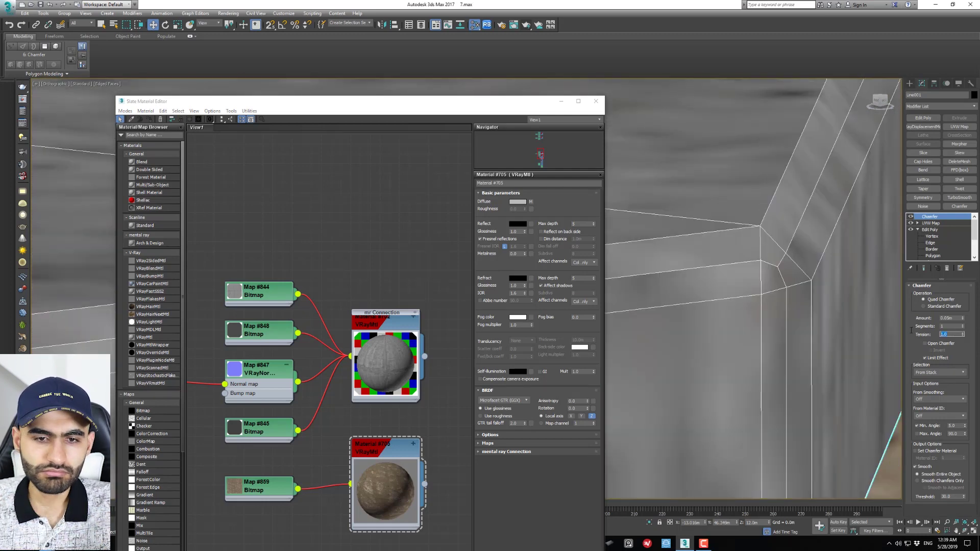
type("0.5")
key("Return")
left_click_drag(965, 327, 964, 314)
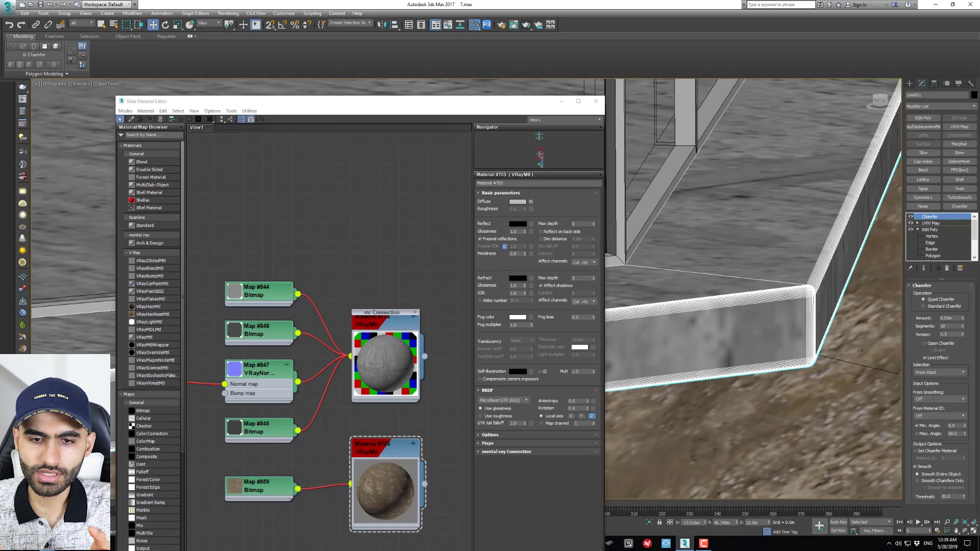
key("F4")
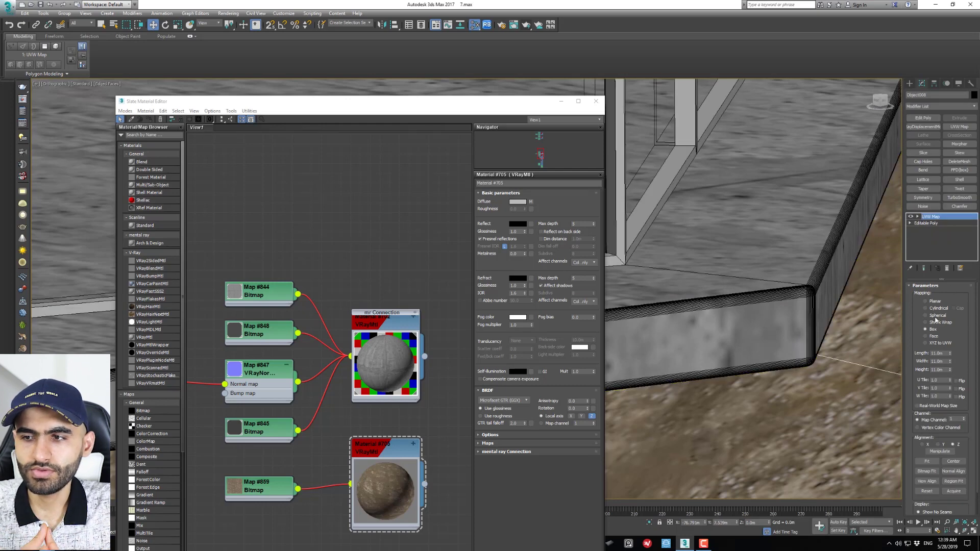
left_click(814, 303)
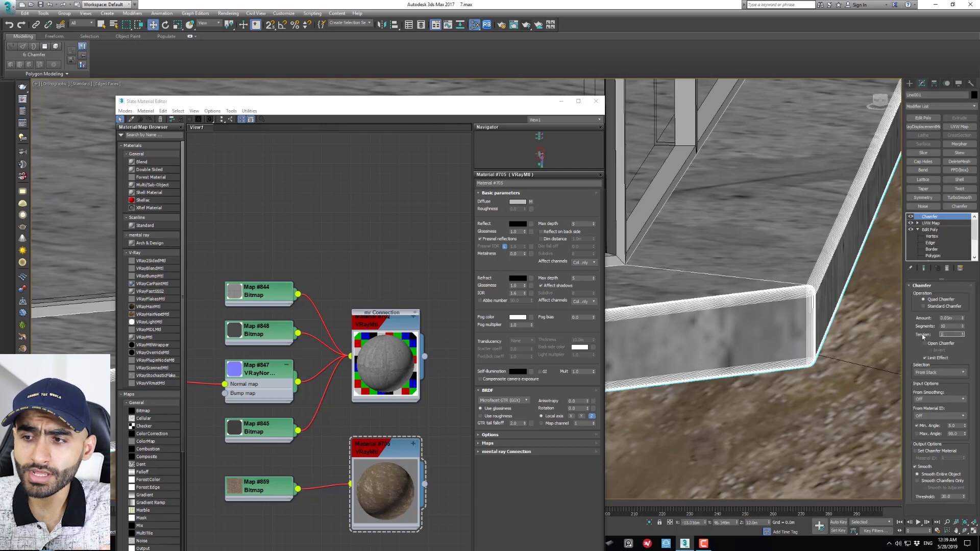
key("Return")
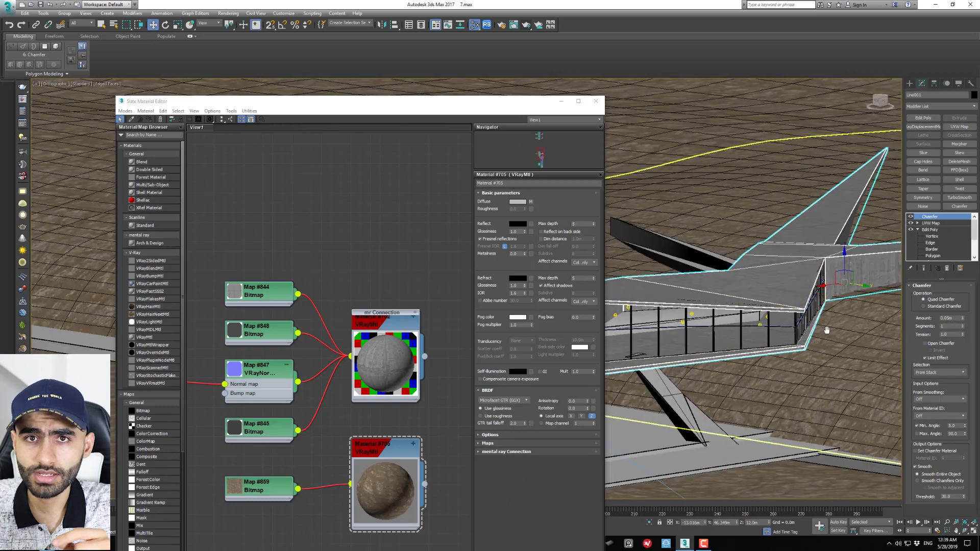
middle_click_drag(827, 330, 790, 302)
Arrange all material nodes into vertical columns with Lay Out All - Vertical
left_click_drag(452, 111, 355, 38)
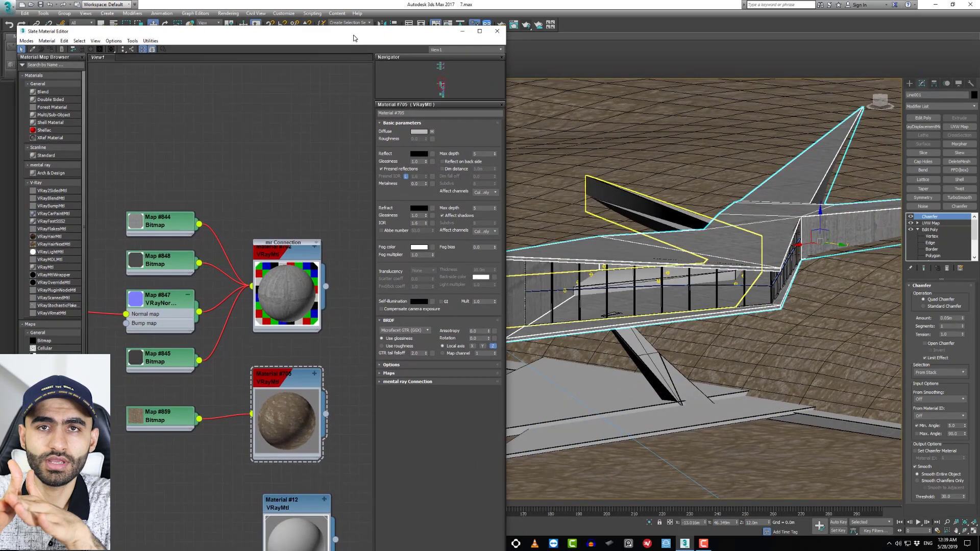
middle_click_drag(339, 257, 313, 272)
scroll(313, 327, "down", 2)
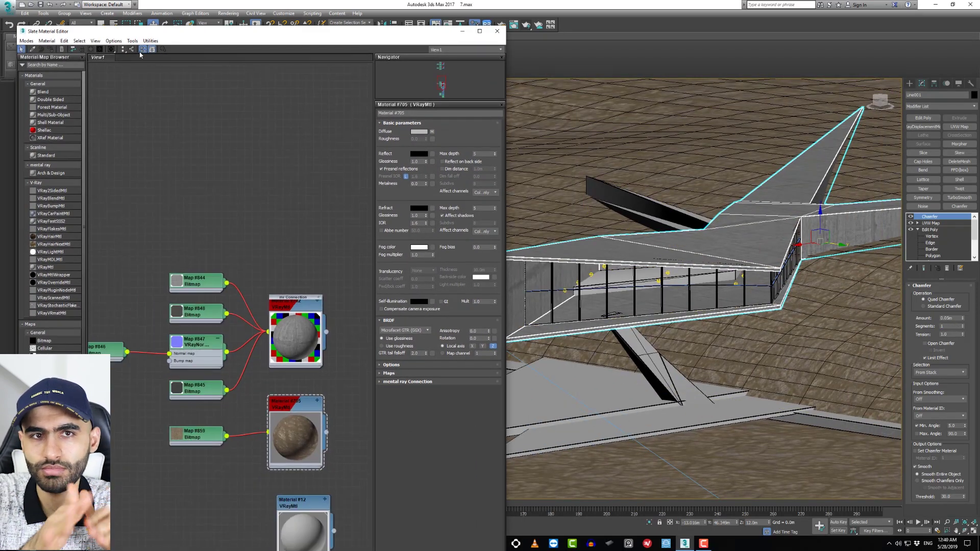
left_click(123, 50)
scroll(268, 270, "up", 2)
scroll(245, 214, "up", 2)
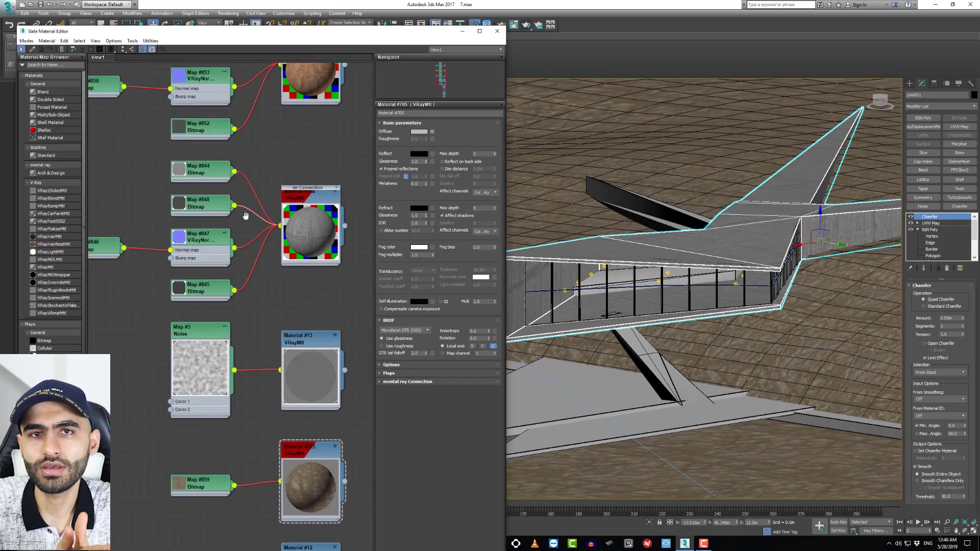
scroll(277, 184, "up", 2)
middle_click_drag(278, 184, 267, 302)
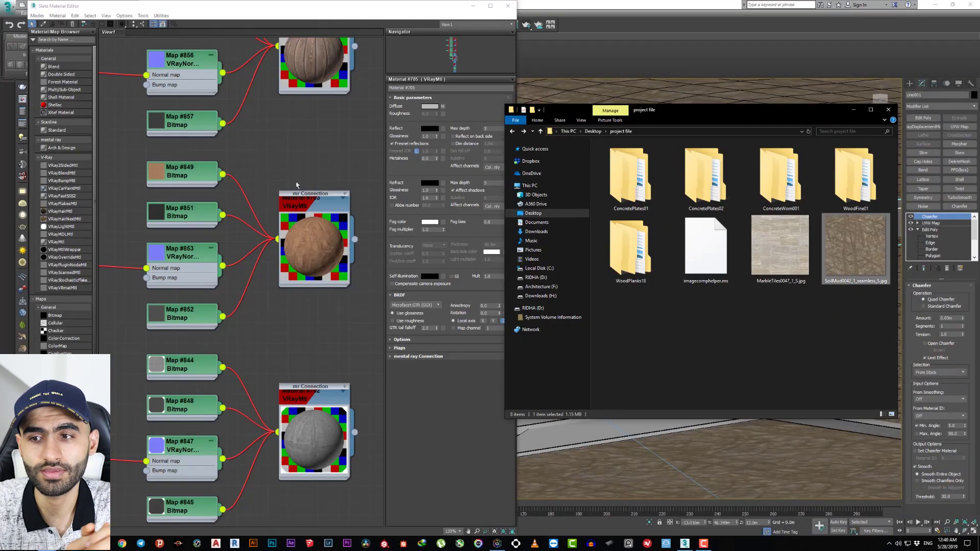
Preview the wood texture images in the WoodPlanks18 6K folder
double_click(632, 244)
double_click(613, 159)
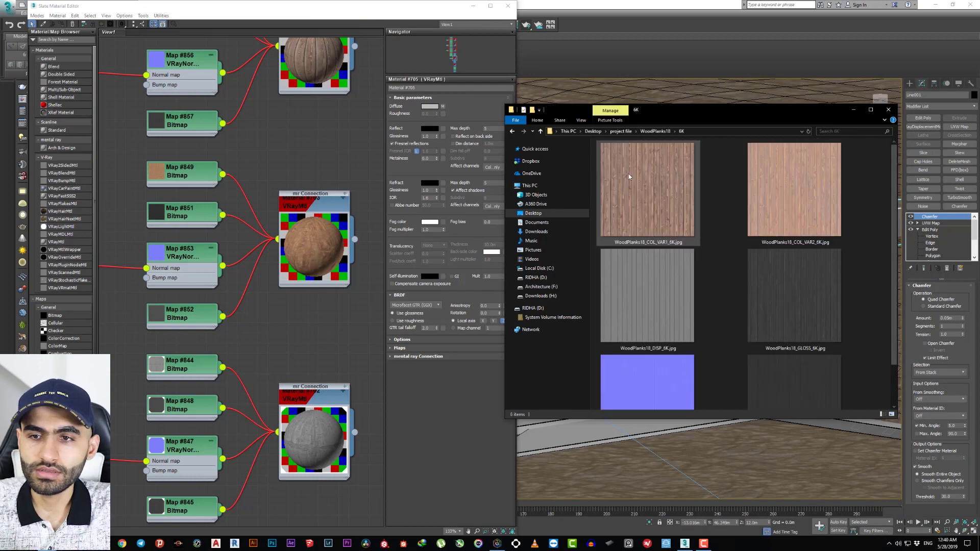
double_click(678, 185)
key("Right")
key("Right")
key("Right")
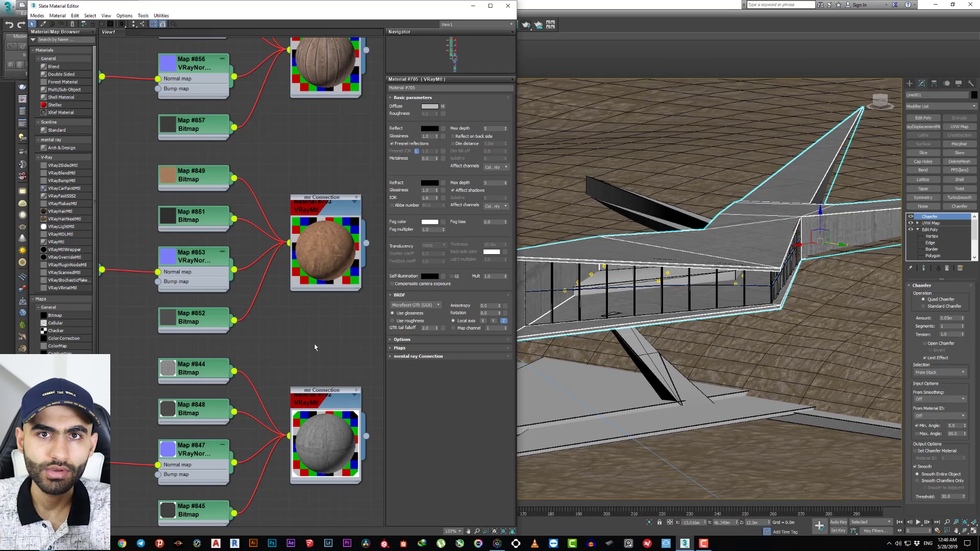
left_click(666, 544)
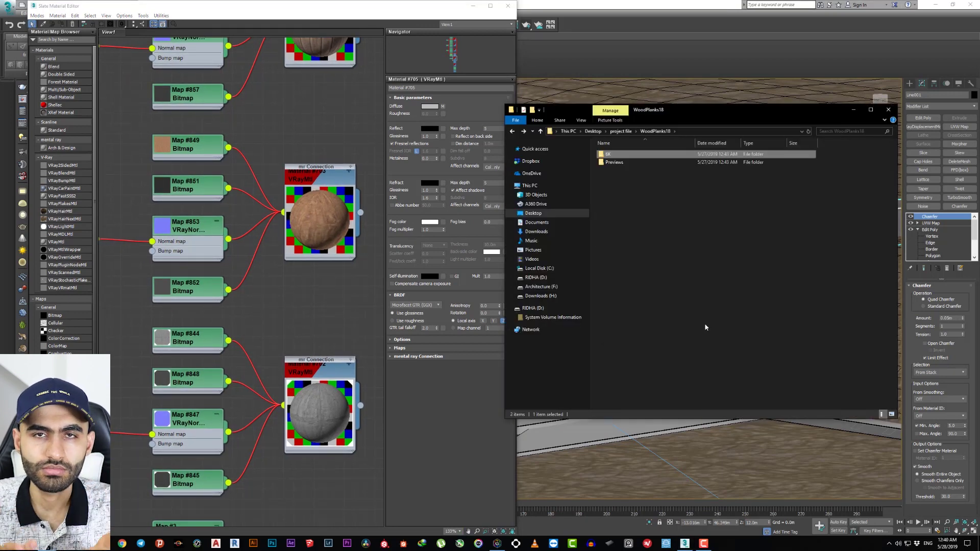
Browse the WoodFine01 Previews images, starting with WoodFine01_Flat.jpg
key("BackSpace")
key("Left")
key("Return")
key("Down")
key("Return")
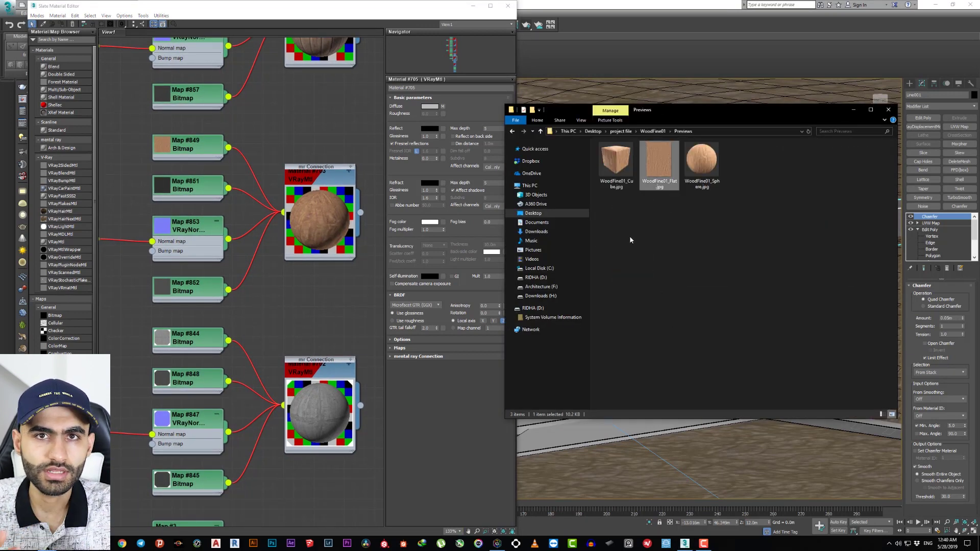
key("Return")
key("Right")
key("Left")
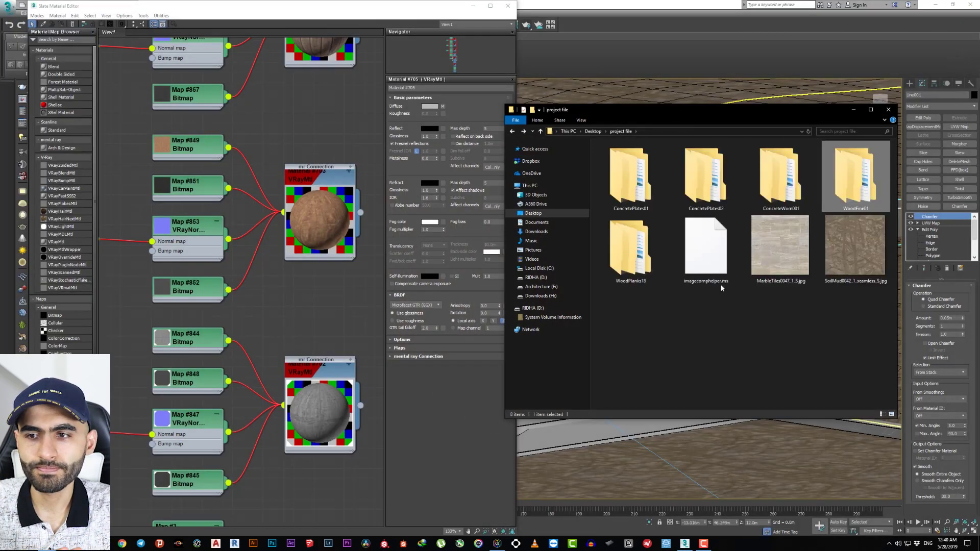
left_click(766, 307)
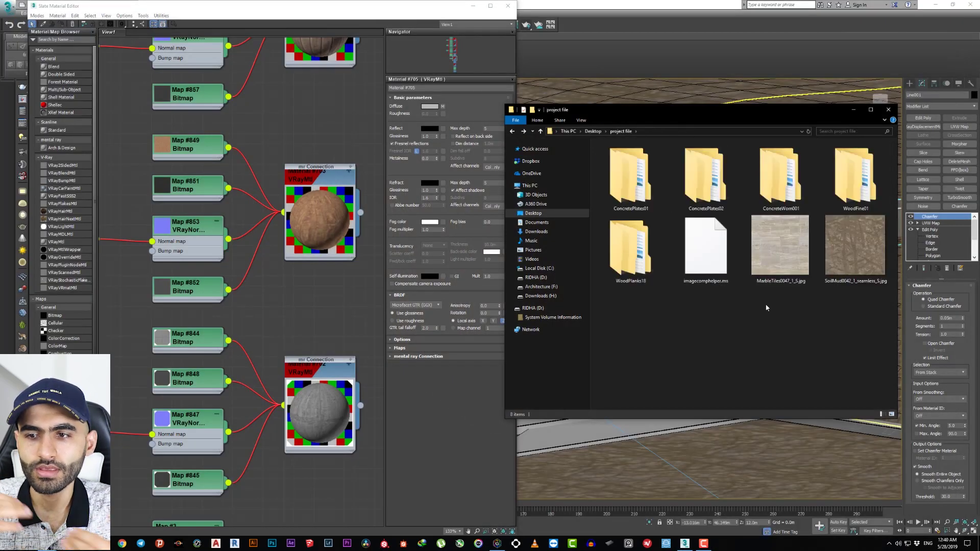
left_click(121, 543)
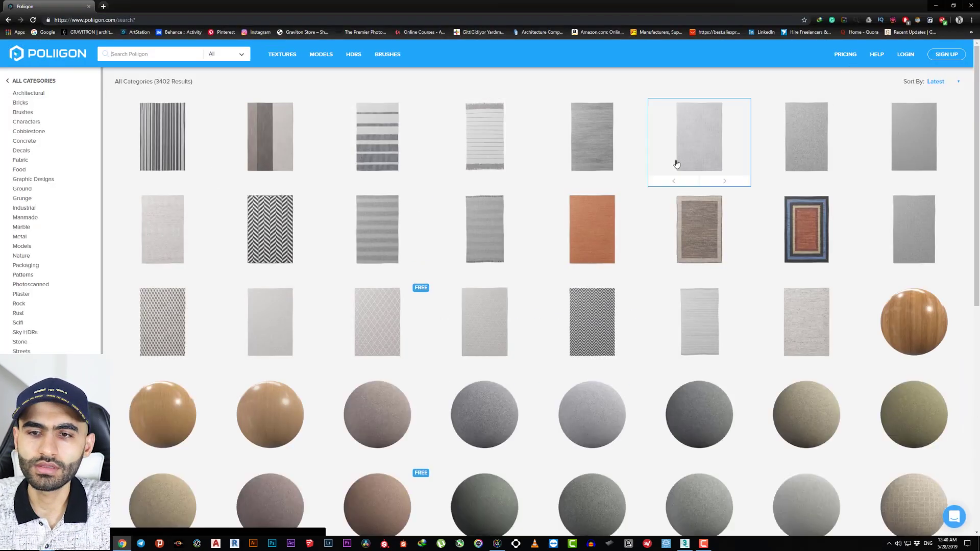
Browse the Bricks category, then the Wood category, in Poliigon's left sidebar
scroll(482, 303, "down", 3)
scroll(245, 302, "up", 3)
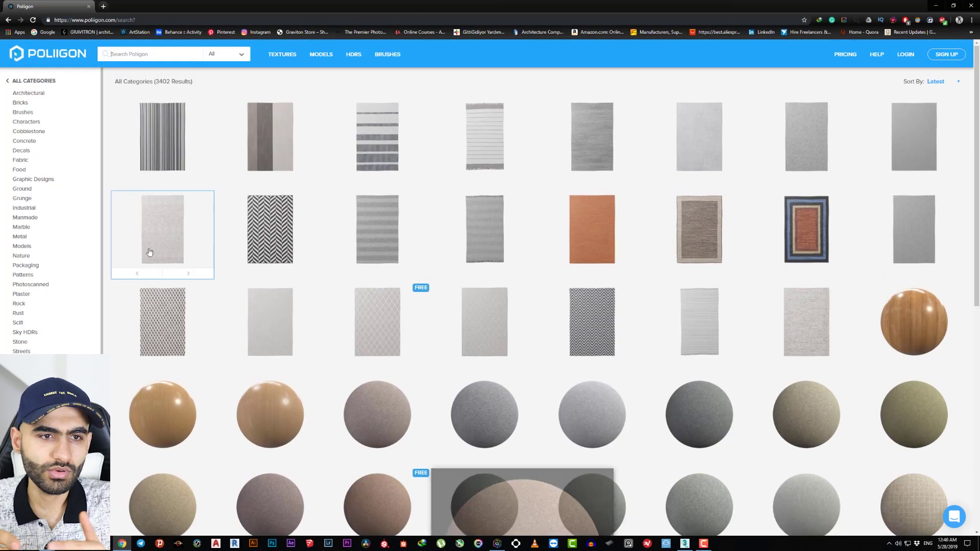
left_click(21, 103)
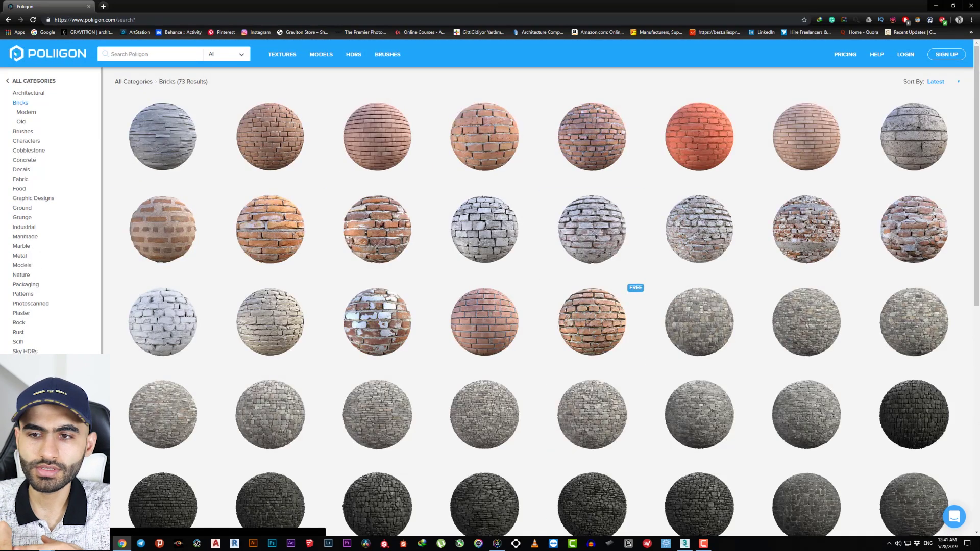
left_click(21, 390)
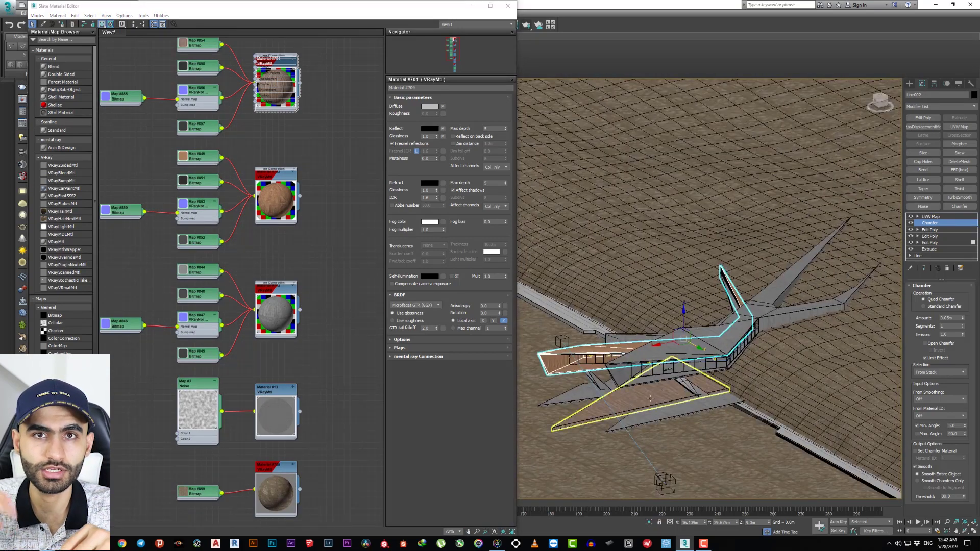
Drag the wood material from Slate onto Line007 so the deck shows wood planks
middle_click_drag(309, 231, 315, 357)
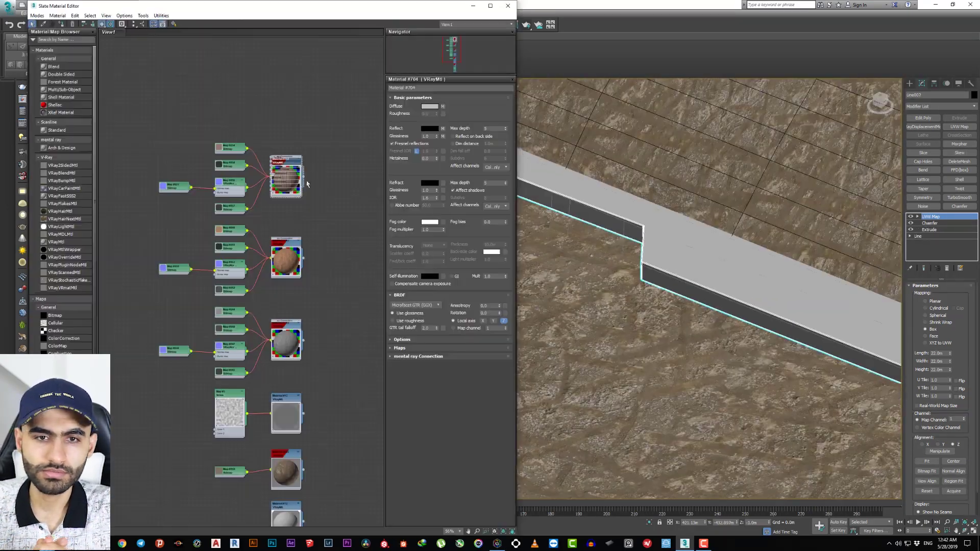
left_click_drag(307, 184, 715, 245)
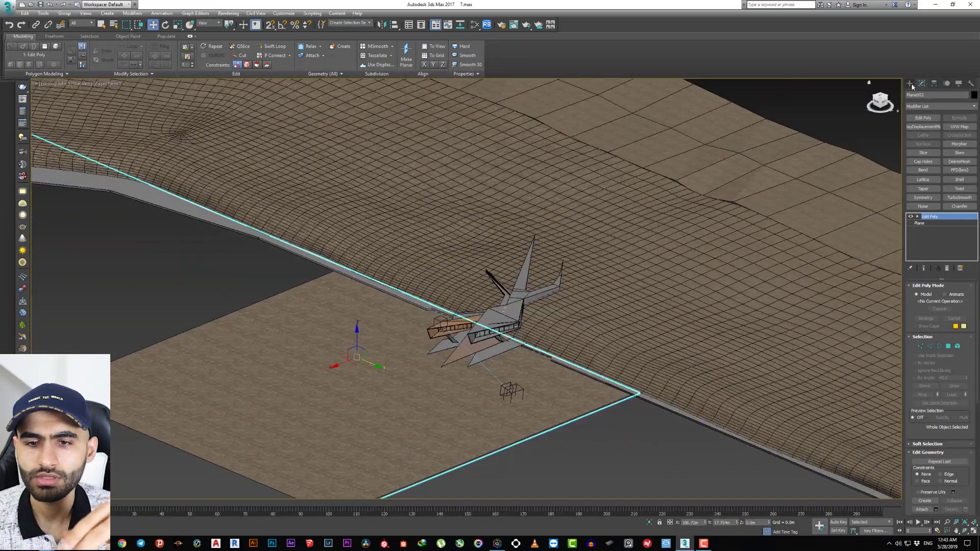
Create a Forest Pro scatter on the terrain area spline beside the building
left_click(910, 84)
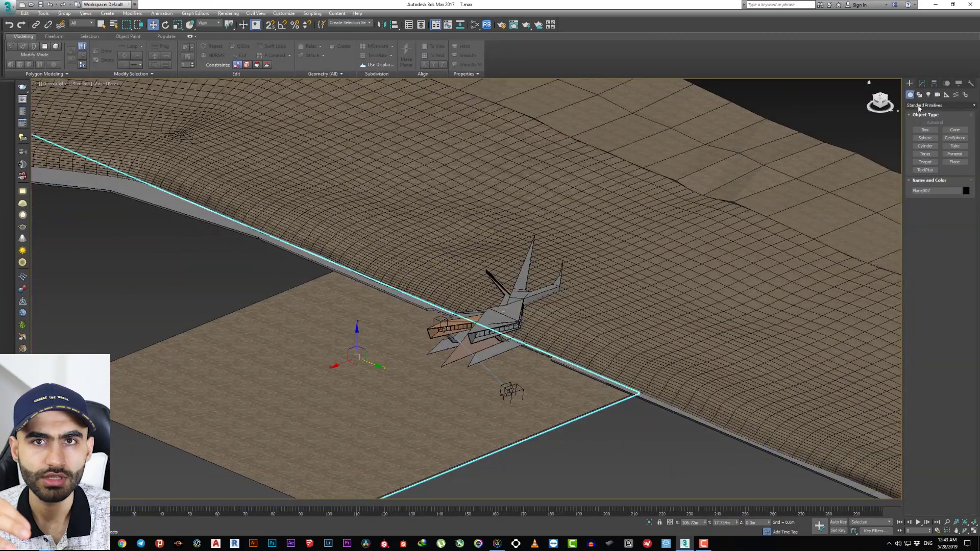
left_click(925, 105)
left_click(918, 210)
left_click(925, 130)
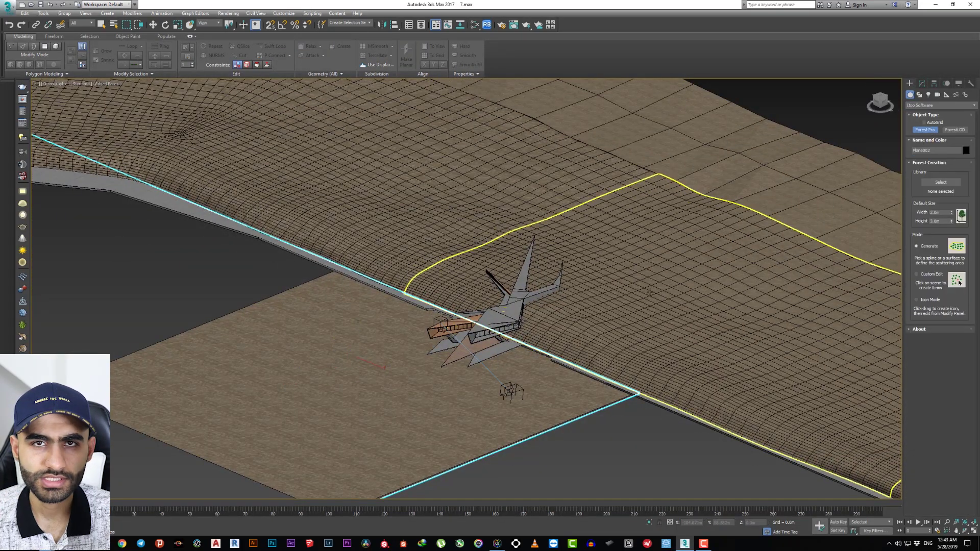
left_click(606, 275)
left_click(547, 291)
key("alt+w")
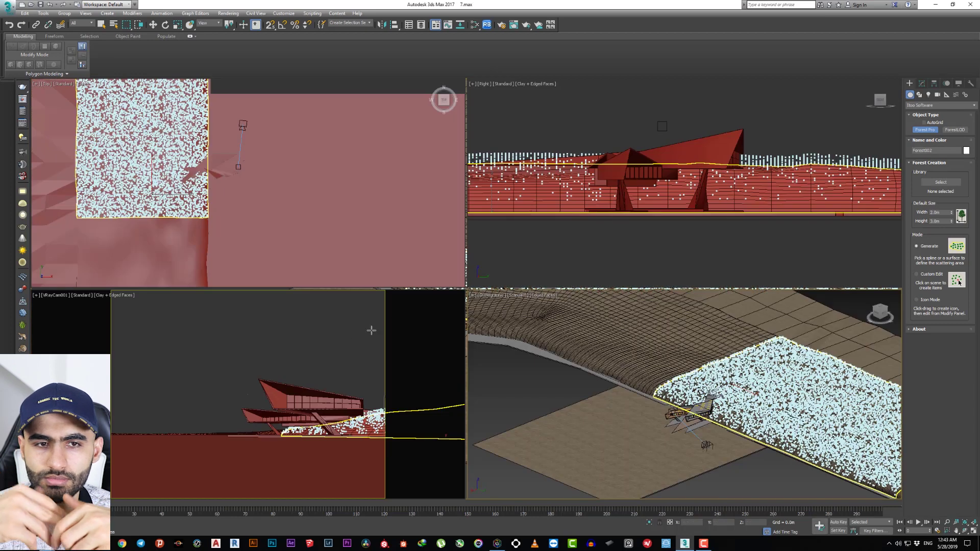
mouse_move(684, 398)
middle_mouse_down("alt")
mouse_move(664, 388)
mouse_move(639, 409)
middle_mouse_up("alt")
scroll(638, 408, "up", 3)
Load a Layered_Lawns Grass Base preset into the first forest, rescaled to scene units
left_click(922, 84)
left_click(958, 282)
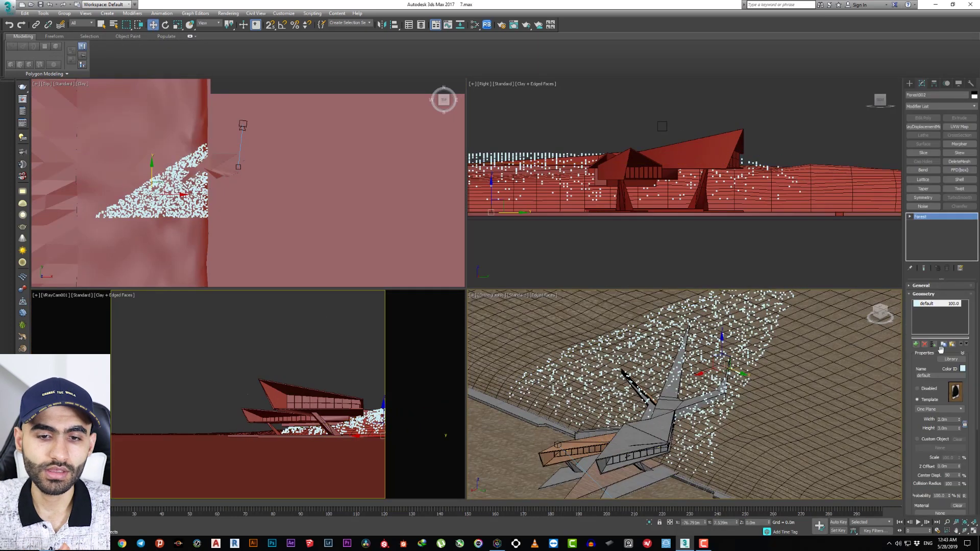
left_click_drag(237, 104, 602, 93)
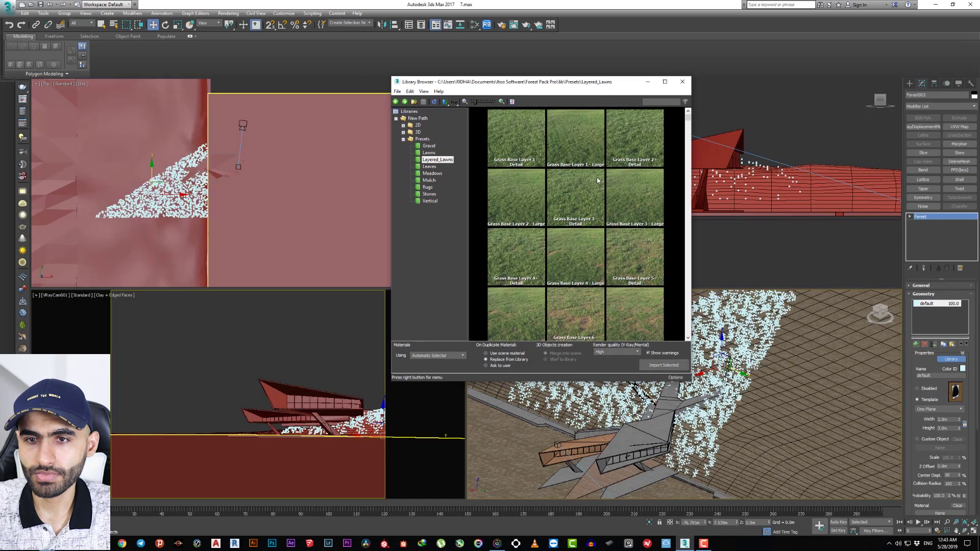
scroll(576, 225, "down", 3)
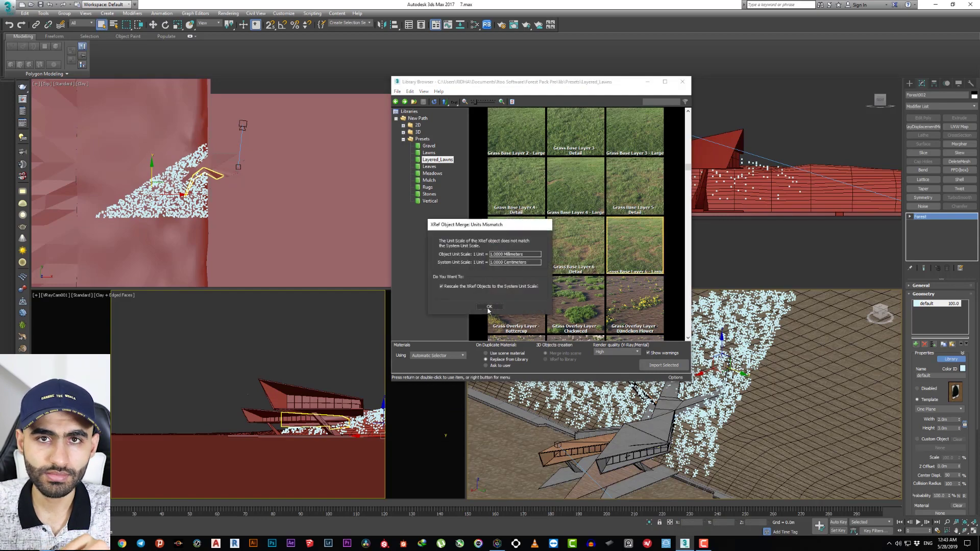
left_click(488, 309)
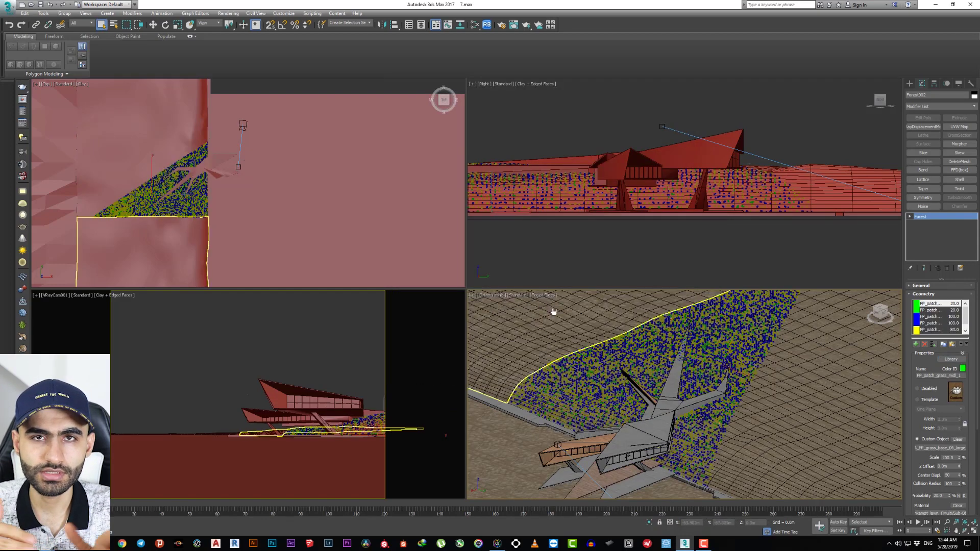
scroll(691, 385, "up", 3)
scroll(626, 377, "up", 3)
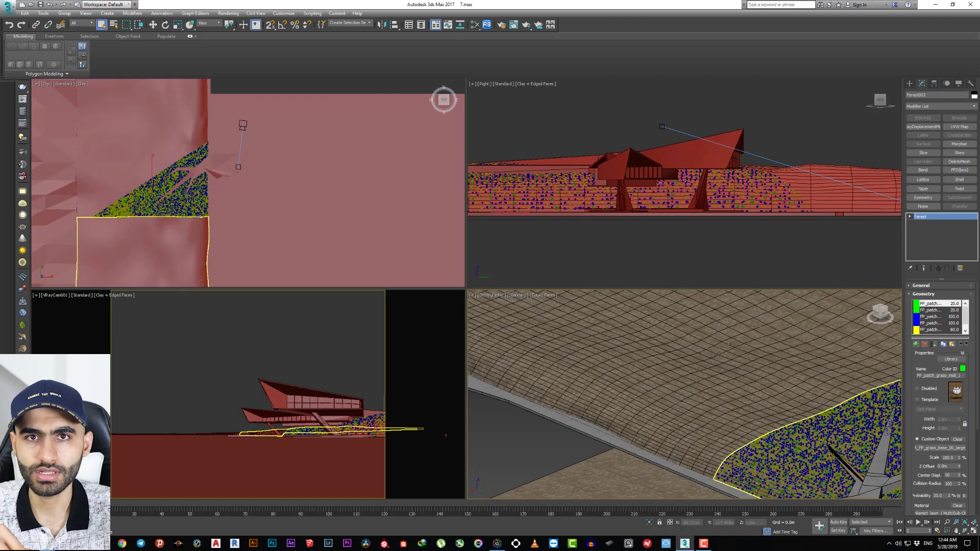
scroll(731, 345, "down", 5)
middle_click_drag(731, 345, 738, 433, "alt")
key("alt+w")
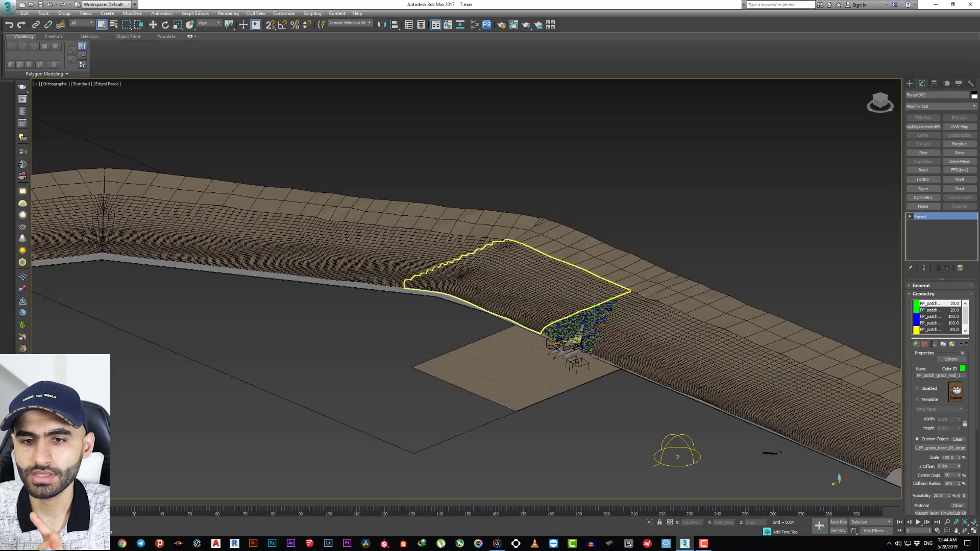
scroll(477, 289, "up", 3)
scroll(723, 331, "up", 4)
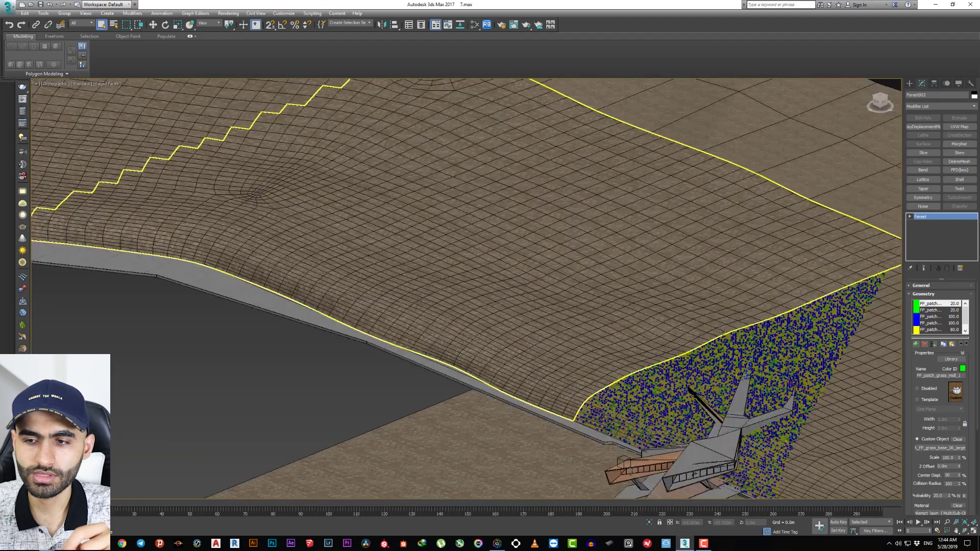
Create a second Forest Pro scatter on the upper terrain area with camera clipping enabled
left_click(910, 84)
left_click(925, 130)
left_click(725, 330)
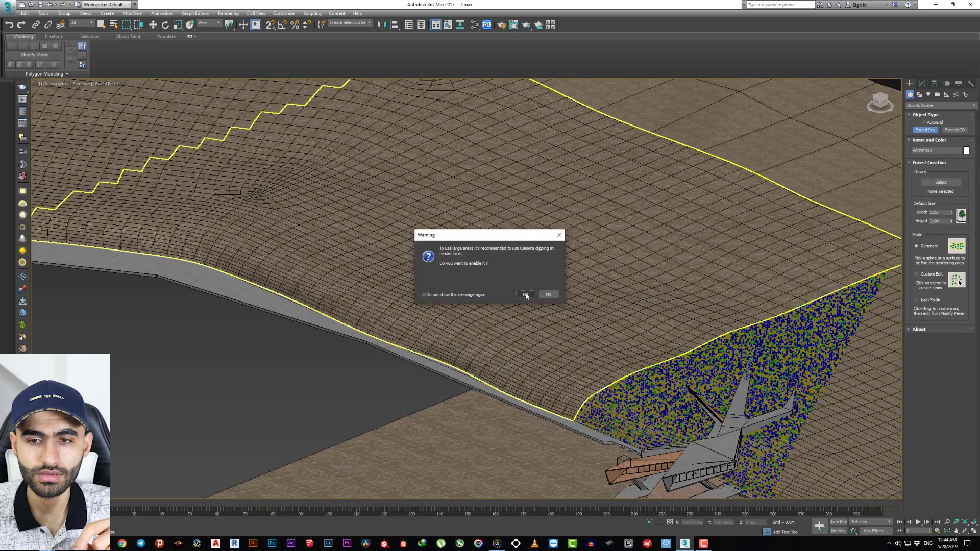
left_click(525, 295)
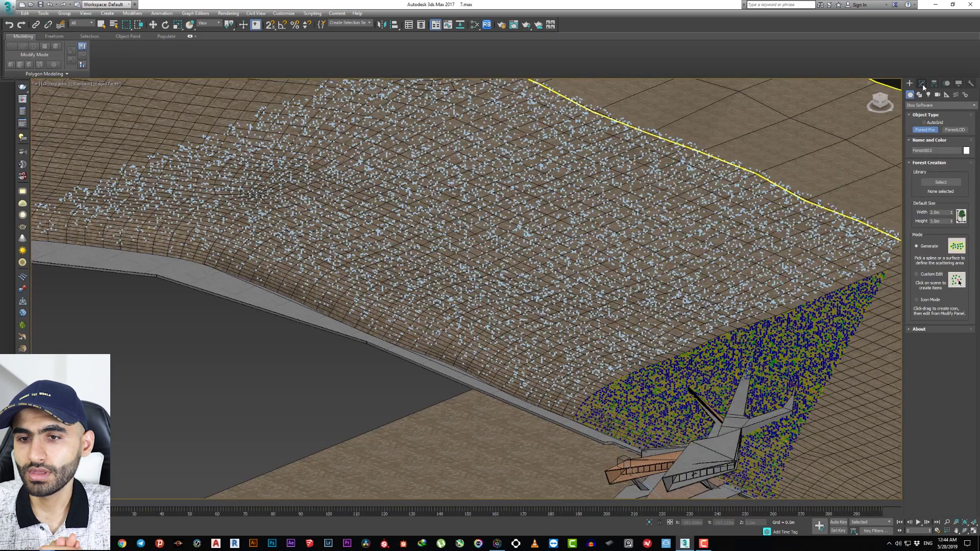
Load the Grass Base Layer 5 preset into the second forest, rescaled to scene units
left_click(923, 84)
left_click(951, 360)
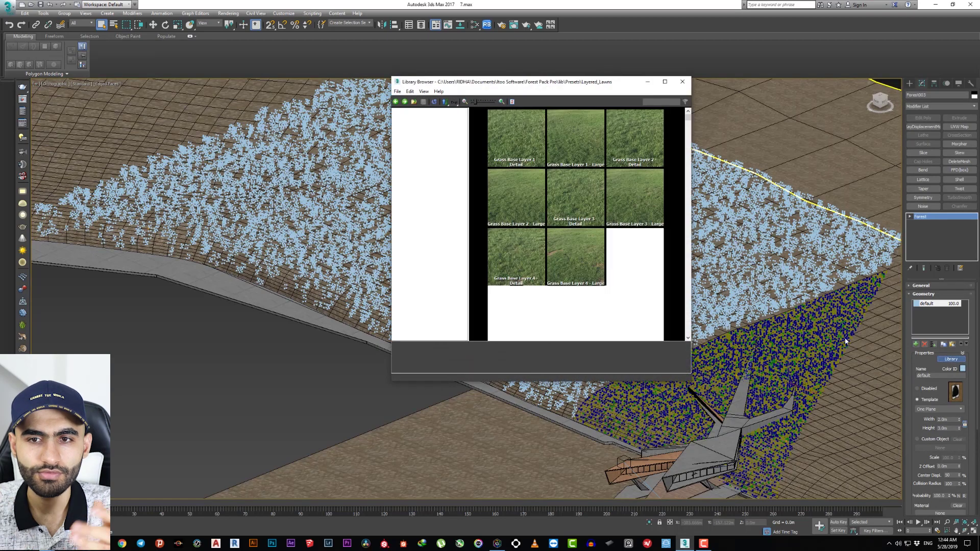
double_click(634, 256)
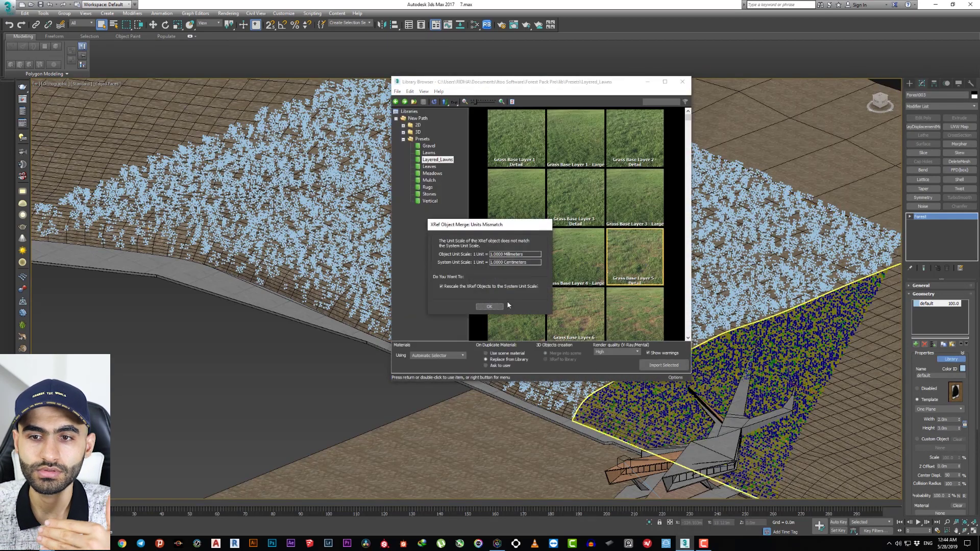
left_click(494, 307)
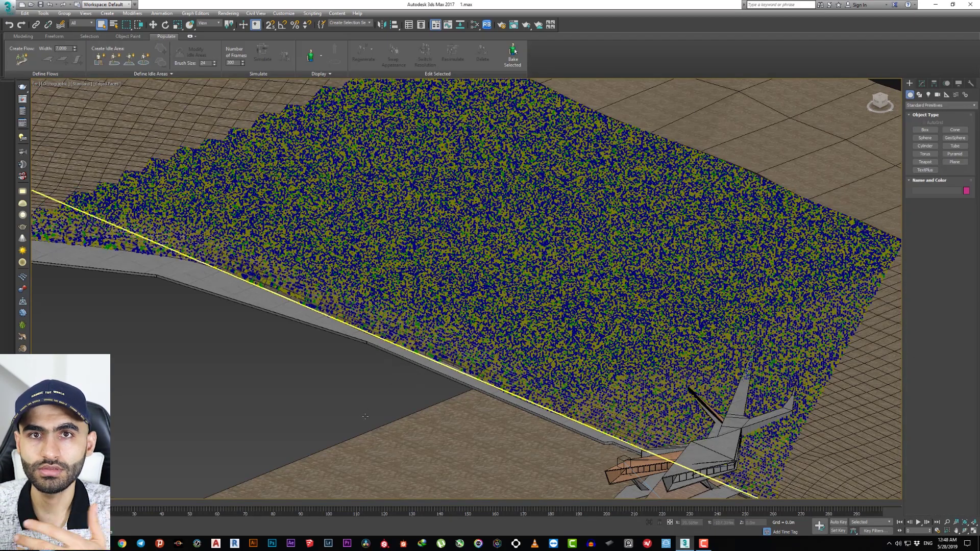
mouse_move(365, 416)
middle_mouse_down()
mouse_move(405, 372)
mouse_move(446, 293)
mouse_move(522, 292)
middle_mouse_up()
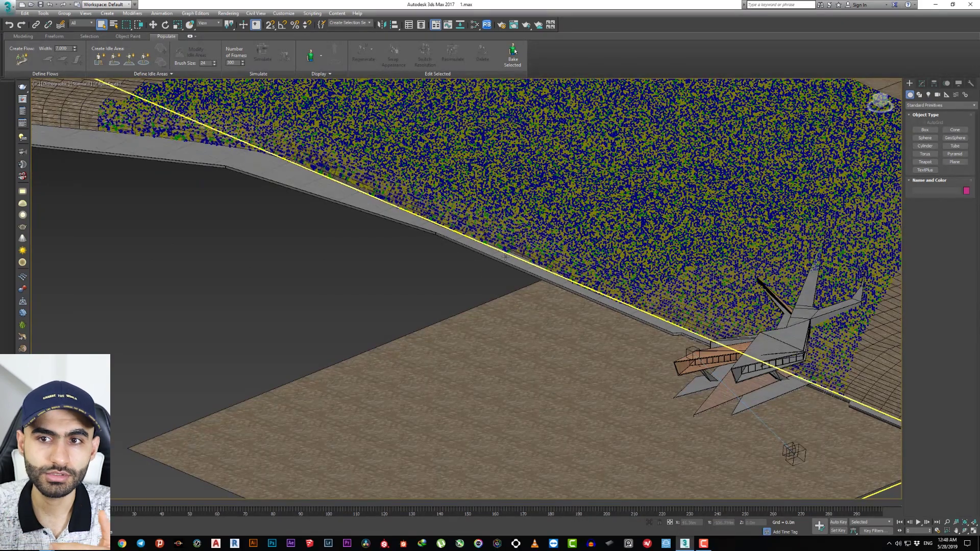
Hide the Forest003 scatter and return the view to shaded edged faces
middle_click_drag(466, 339, 466, 339)
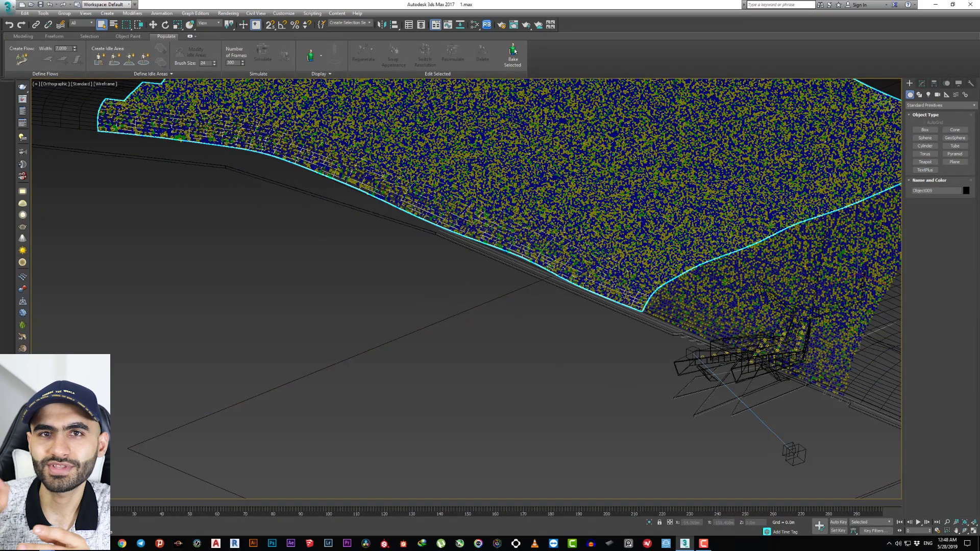
key("h")
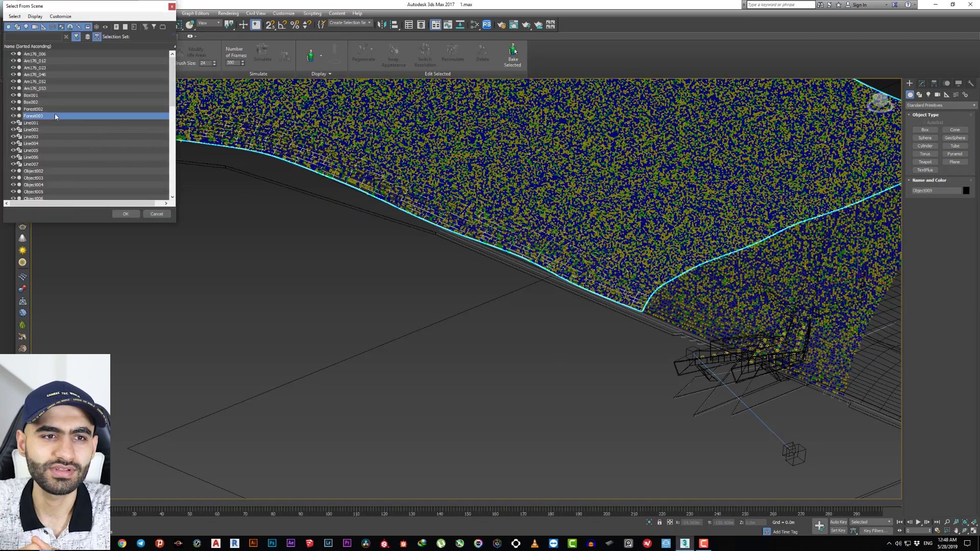
double_click(55, 117)
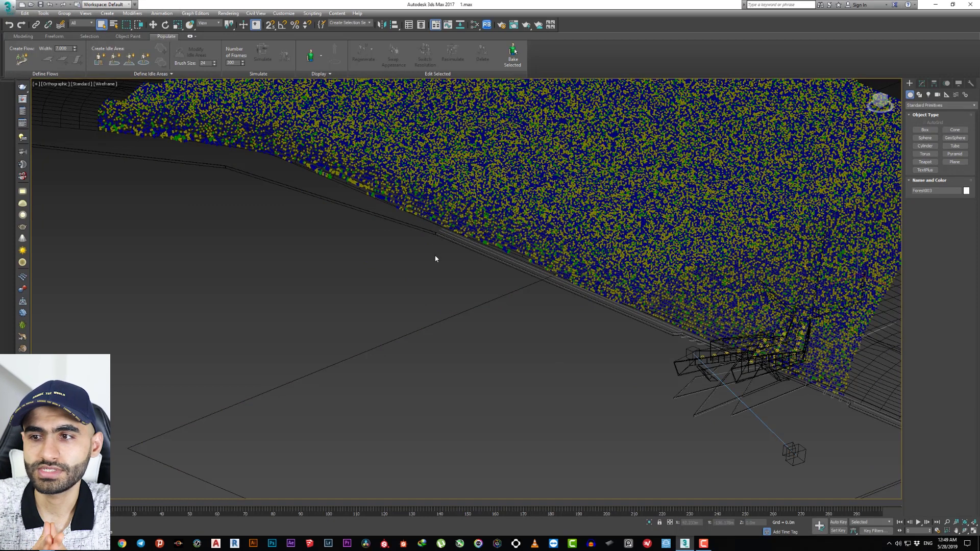
right_click(435, 258)
left_click(444, 234)
middle_click_drag(444, 234, 411, 300, "alt")
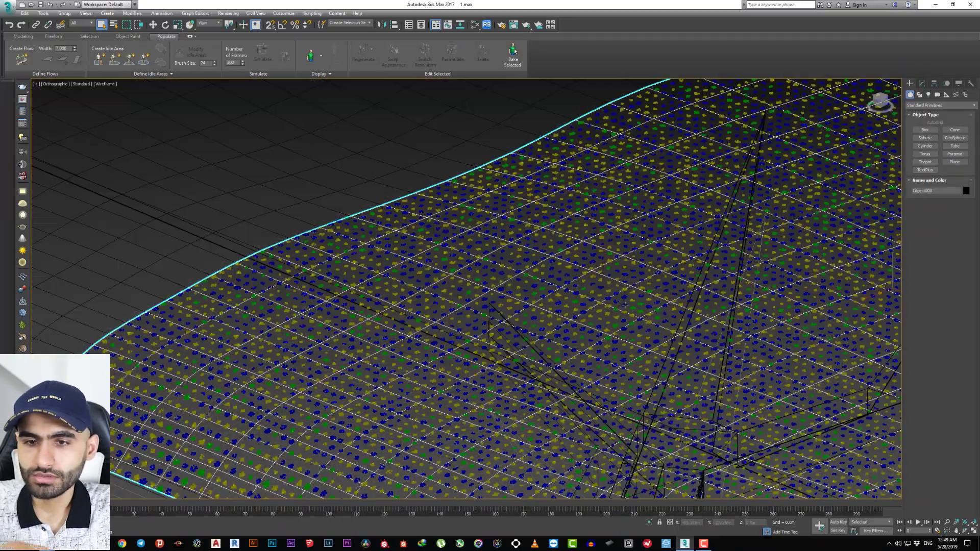
right_click(623, 305)
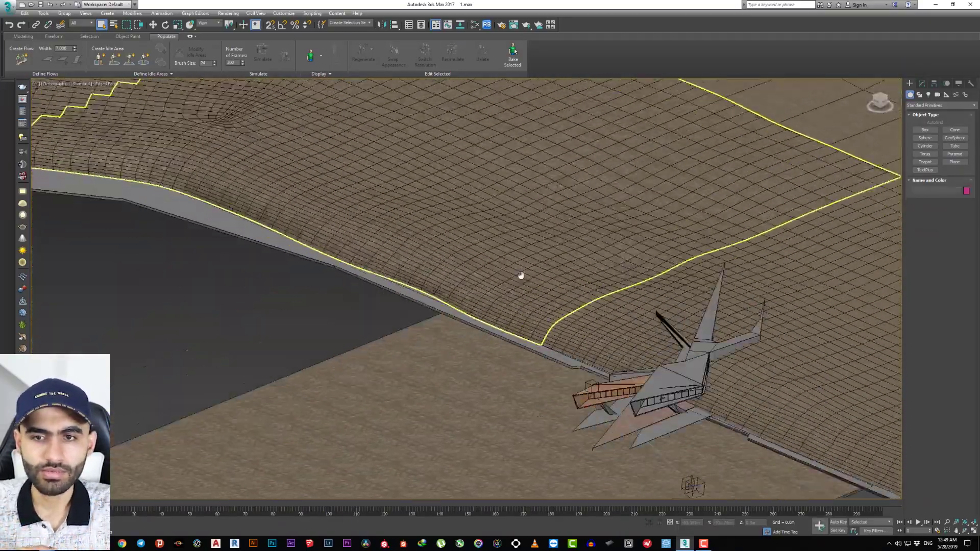
middle_click_drag(521, 276, 516, 300)
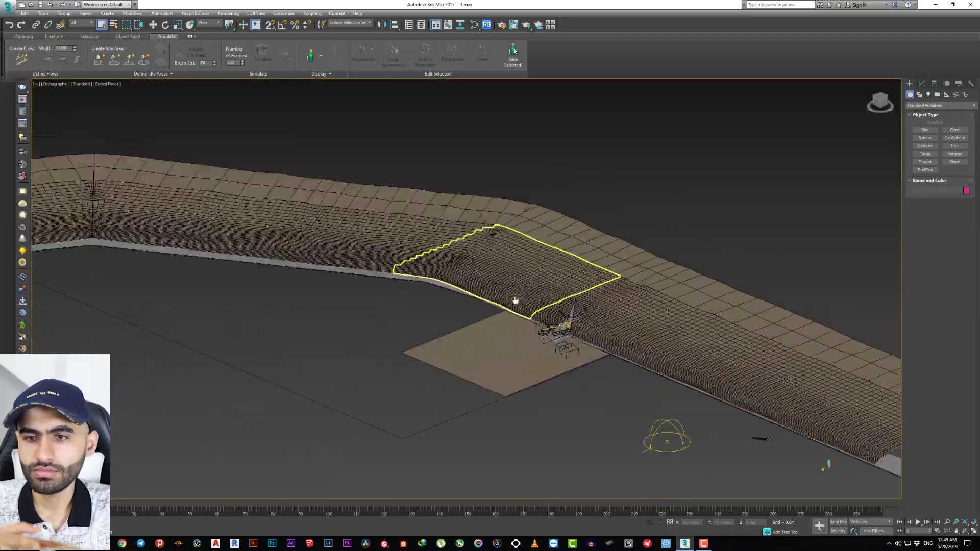
Frame the middle road segment and inspect the road strip from a higher angle
key("alt+w")
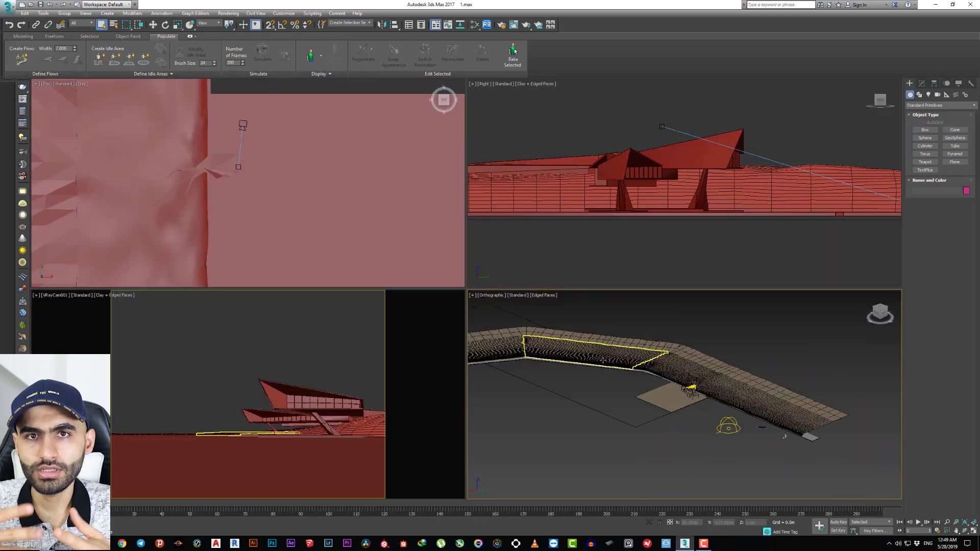
left_click(735, 409)
key("z")
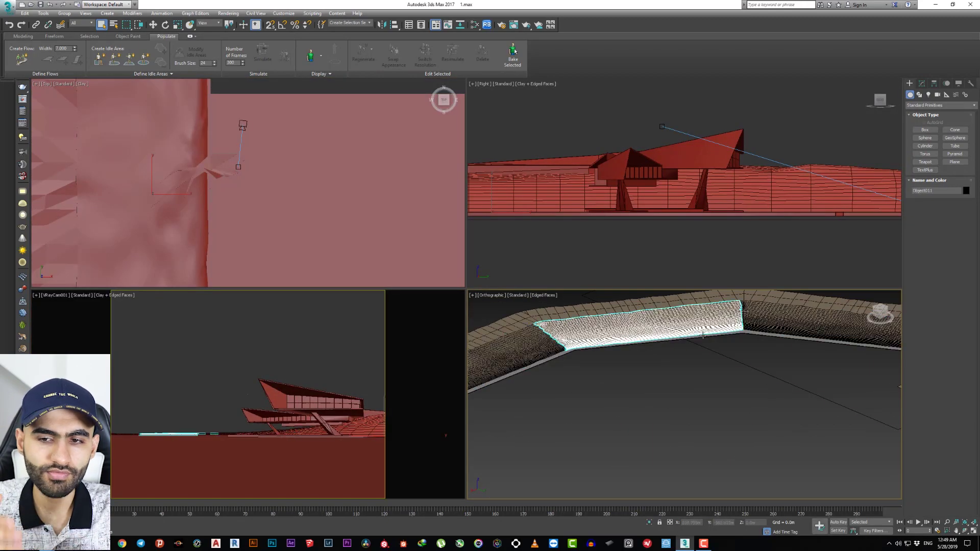
key("ctrl+z")
mouse_move(739, 362)
middle_mouse_down("alt")
mouse_move(682, 350)
mouse_move(670, 360)
mouse_move(483, 223)
middle_mouse_up("alt")
scroll(683, 350, "down", 5)
key("alt+w")
scroll(670, 360, "down", 3)
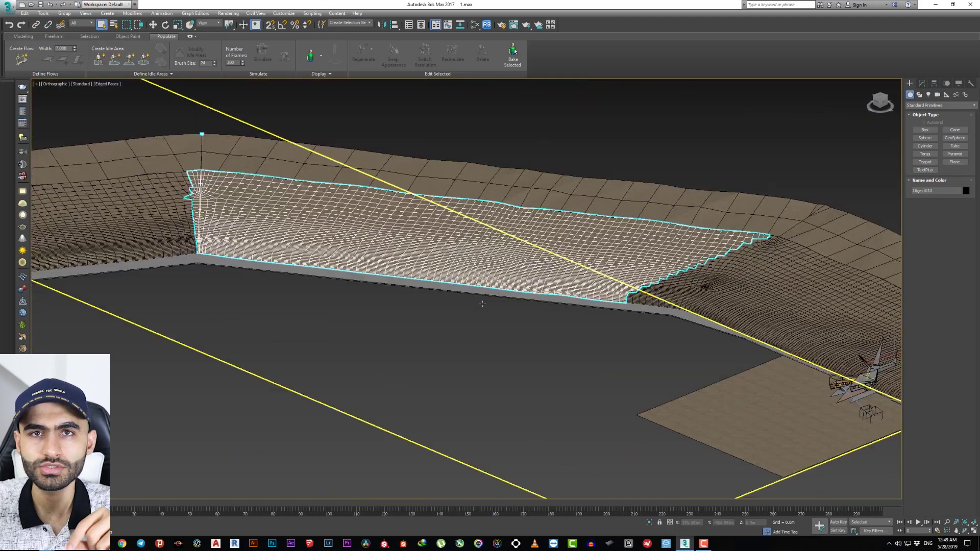
scroll(482, 223, "down", 3)
left_click(472, 307)
Orbit the maximized orthographic view around the selected road strip
key("alt+w")
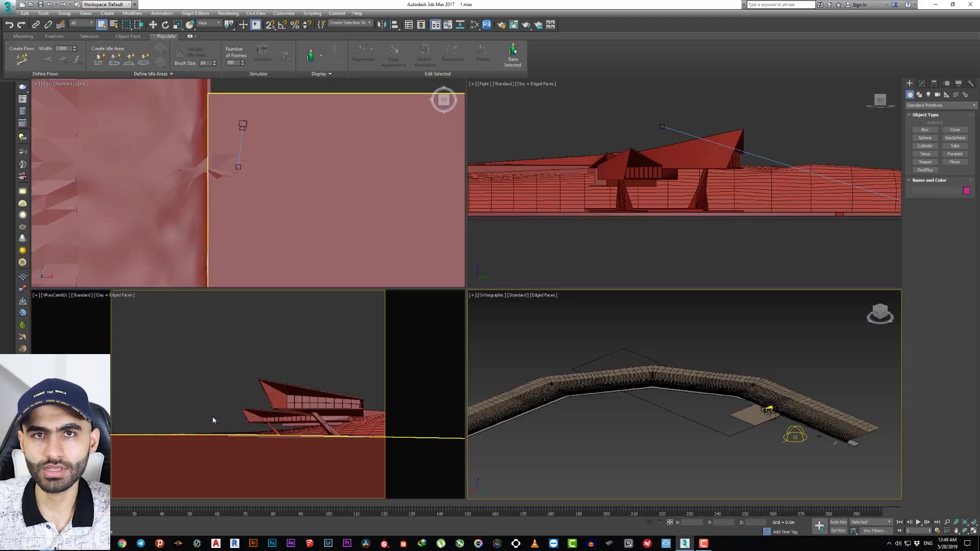
key("alt+w")
scroll(602, 352, "up", 5)
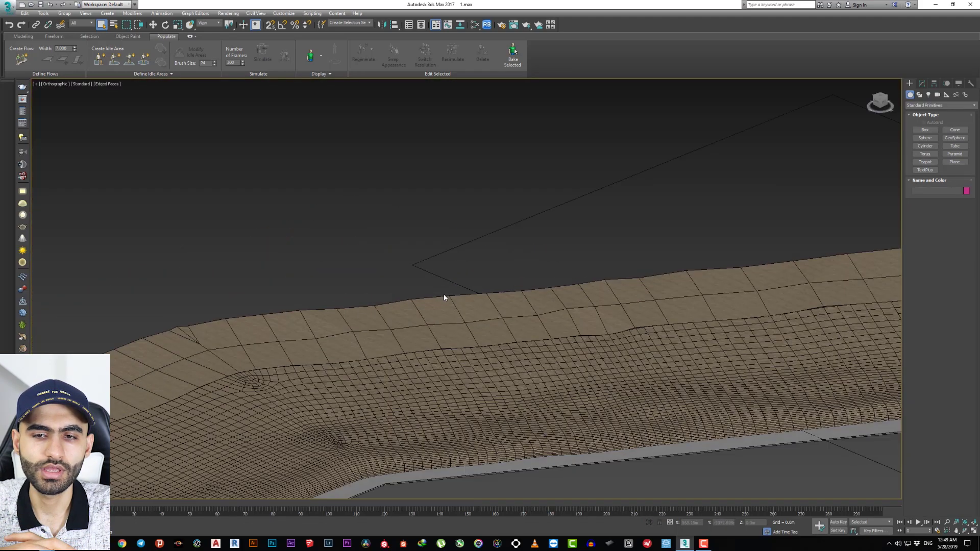
left_click(444, 296)
scroll(444, 295, "down", 5)
mouse_move(444, 296)
middle_mouse_down("alt")
mouse_move(564, 297)
mouse_move(388, 407)
middle_mouse_up("alt")
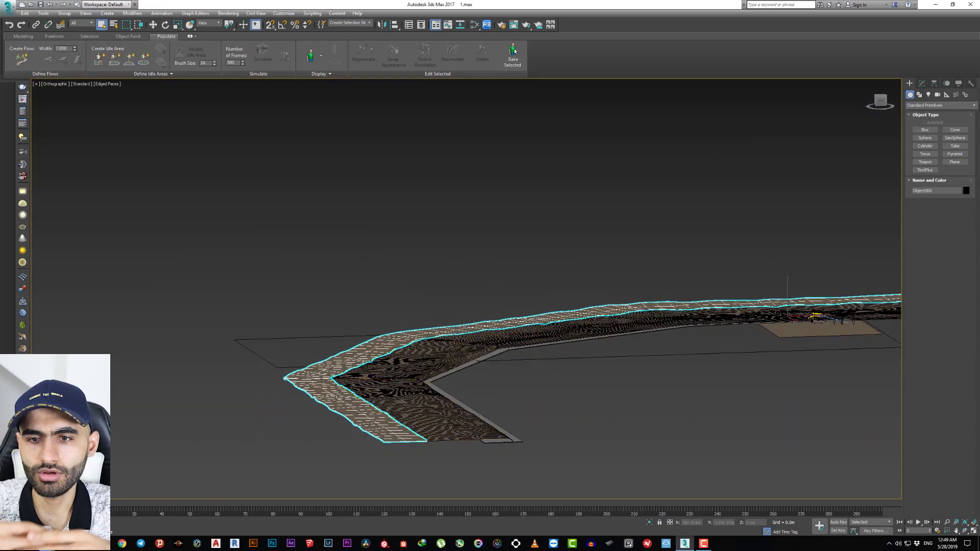
scroll(601, 267, "up", 5)
scroll(601, 266, "down", 5)
scroll(542, 240, "up", 5)
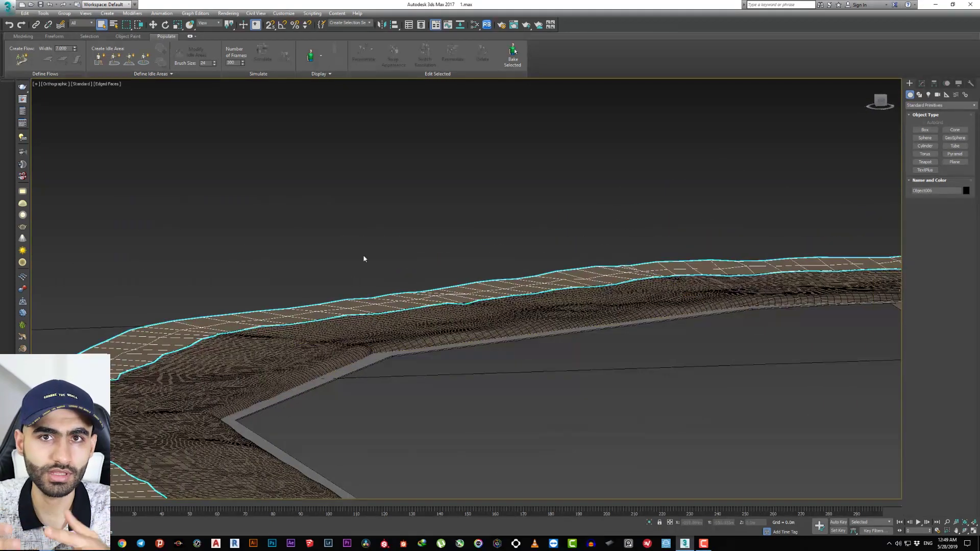
scroll(364, 259, "down", 5)
Maximize the Top view and zoom in on the row of six trees
key("alt+w")
key("alt+w")
scroll(475, 259, "down", 3)
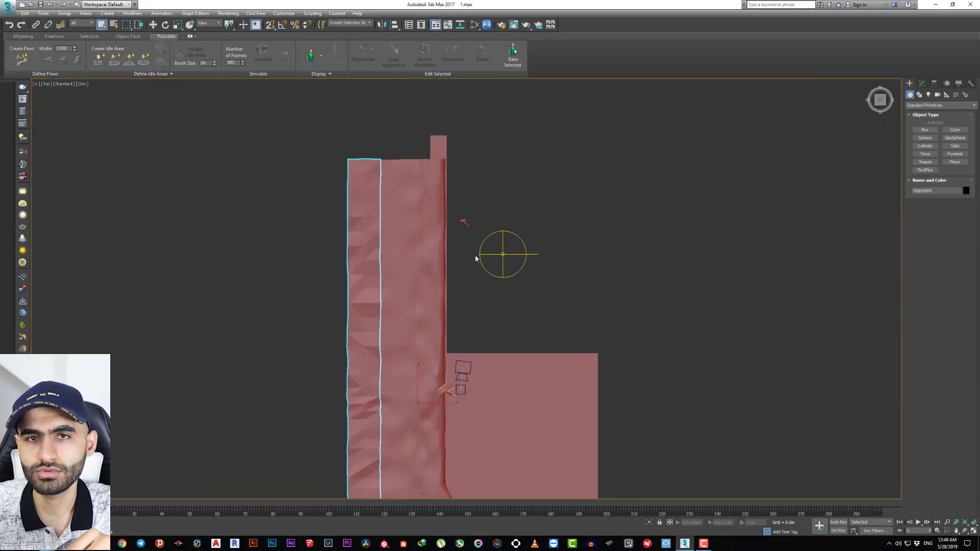
scroll(475, 259, "up", 5)
scroll(466, 224, "up", 5)
scroll(484, 240, "up", 5)
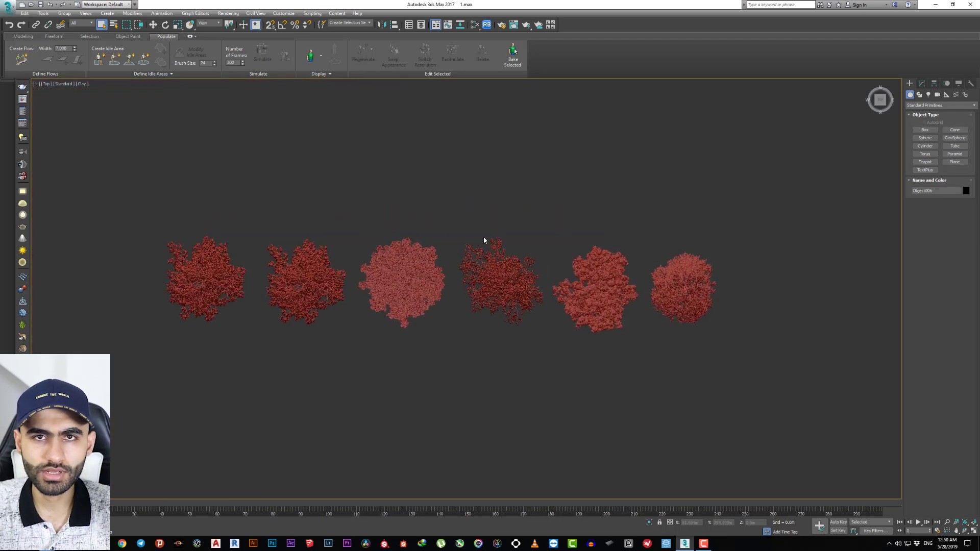
left_click(696, 291)
scroll(524, 297, "down", 3)
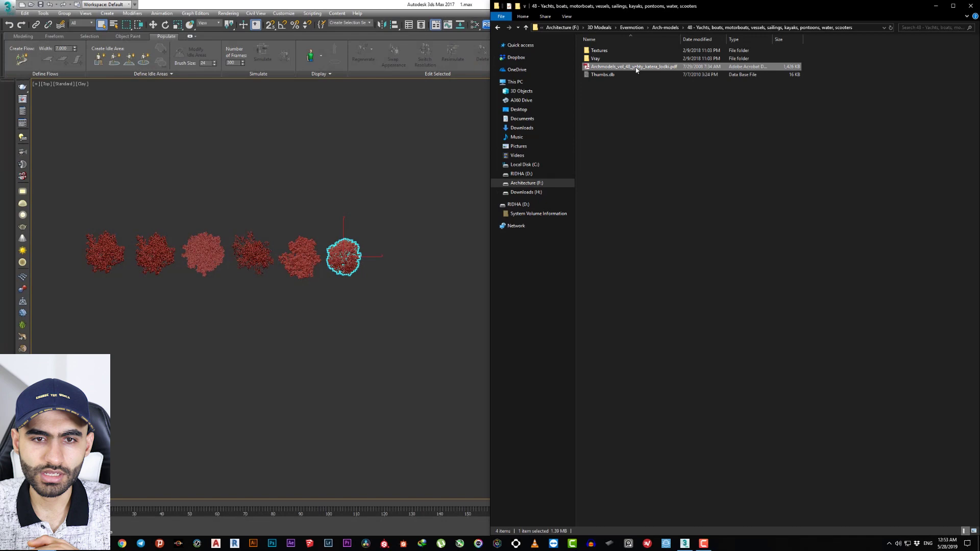
Browse the Archmodels vol.48 catalogue, note speedboat 006, and drag its Vray model file into 3ds Max
double_click(636, 67)
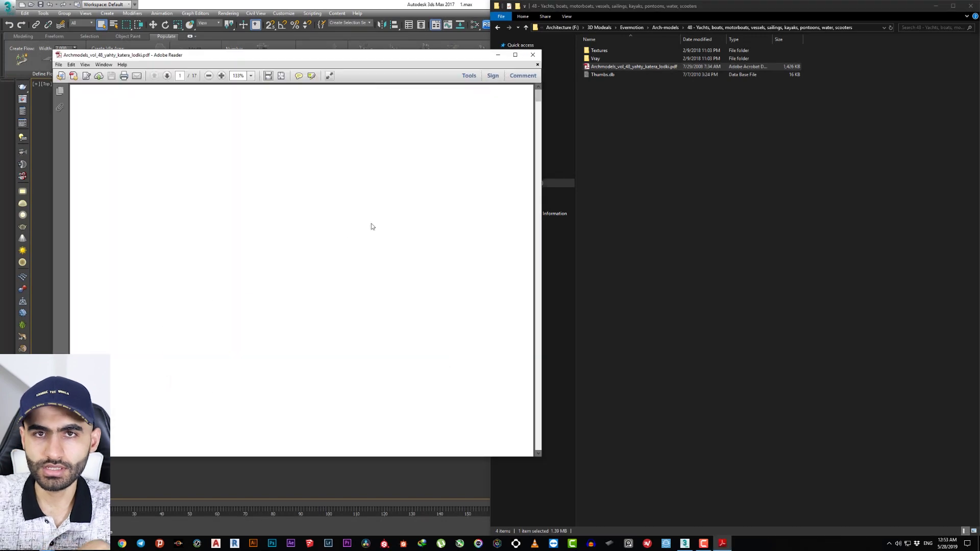
left_click(208, 76)
scroll(351, 229, "down", 3)
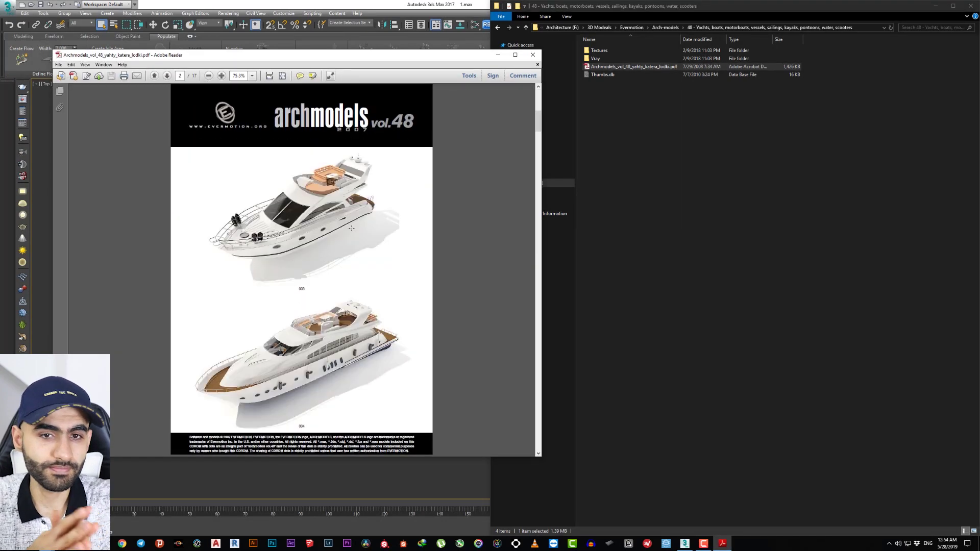
scroll(352, 228, "down", 3)
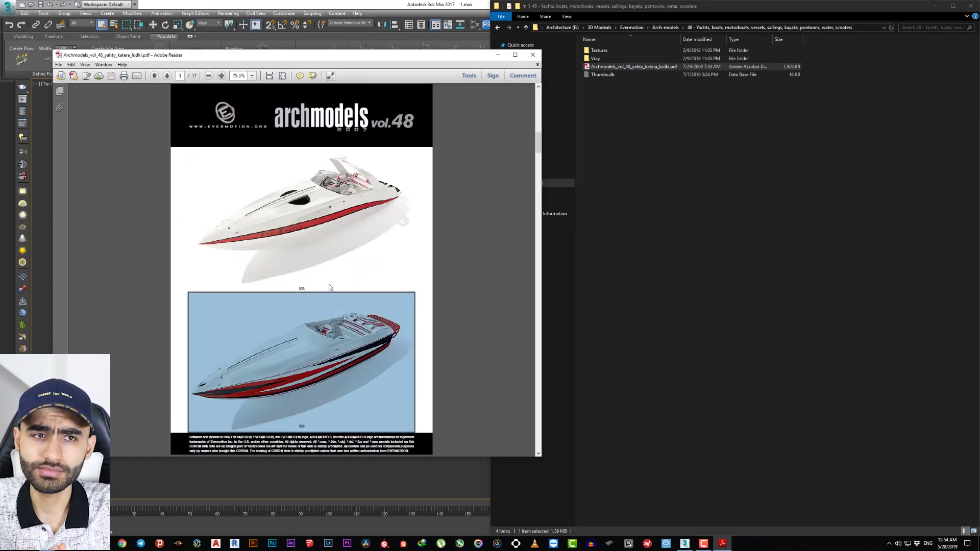
left_click_drag(293, 292, 306, 294)
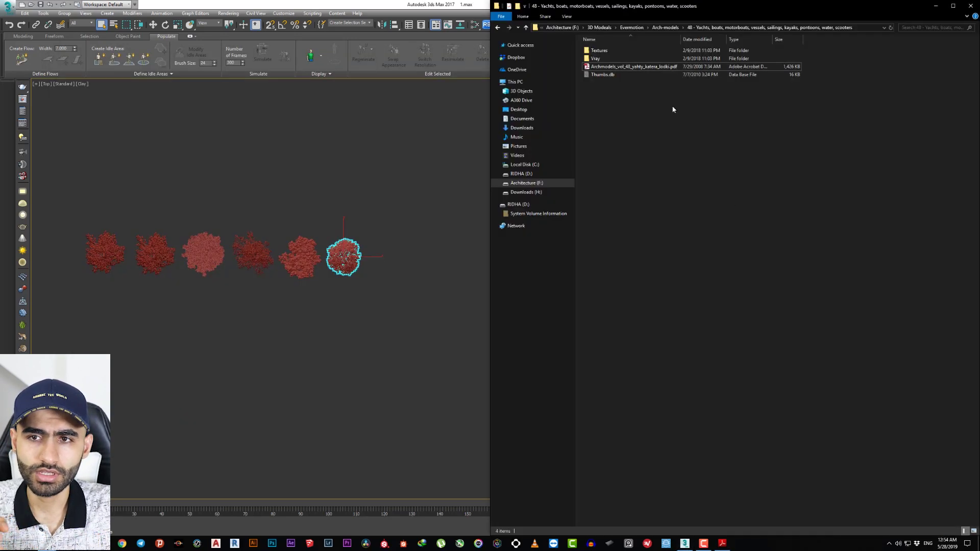
double_click(596, 59)
left_click_drag(602, 77, 401, 224)
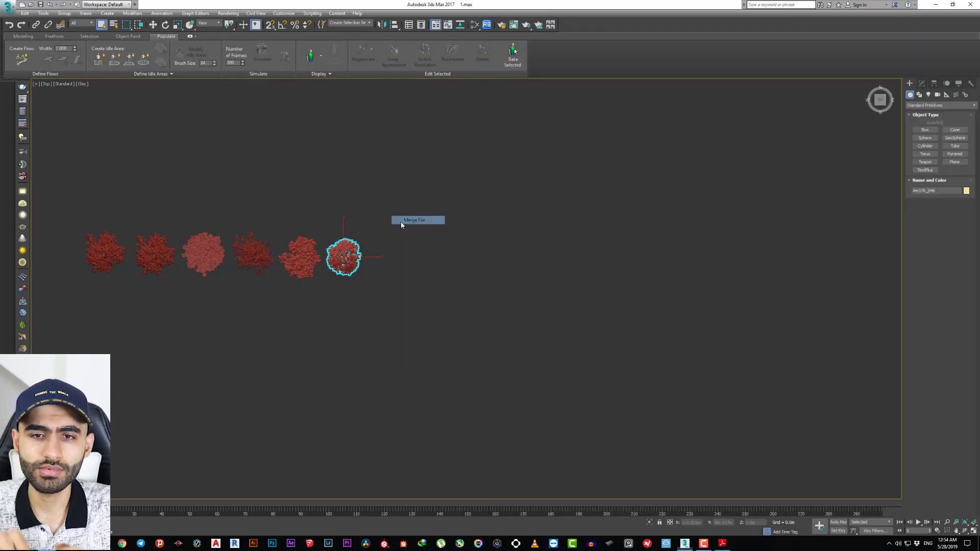
Orbit around the merged speedboat and select its parts, ending on the main hull
scroll(451, 245, "up", 5)
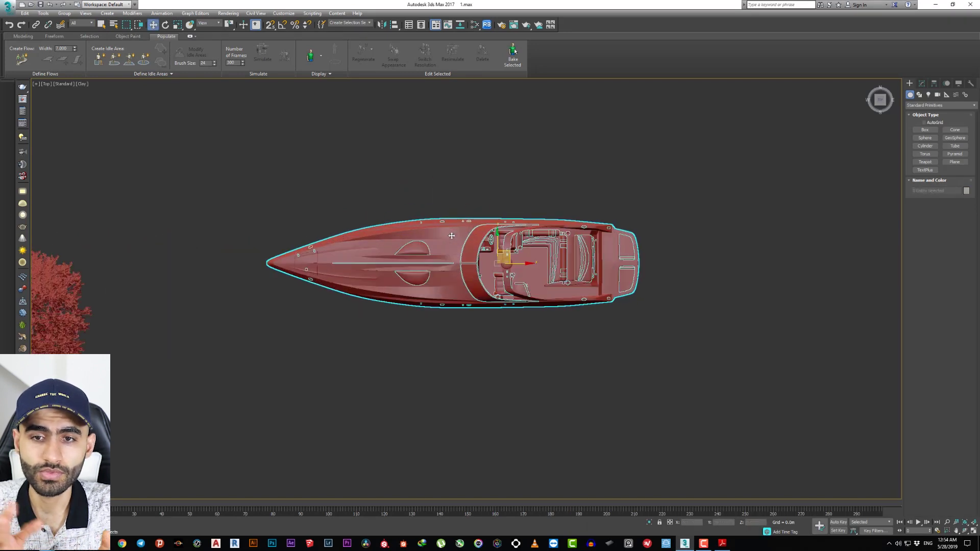
middle_click_drag(451, 246, 513, 240, "alt")
left_click(505, 258)
scroll(505, 257, "up", 5)
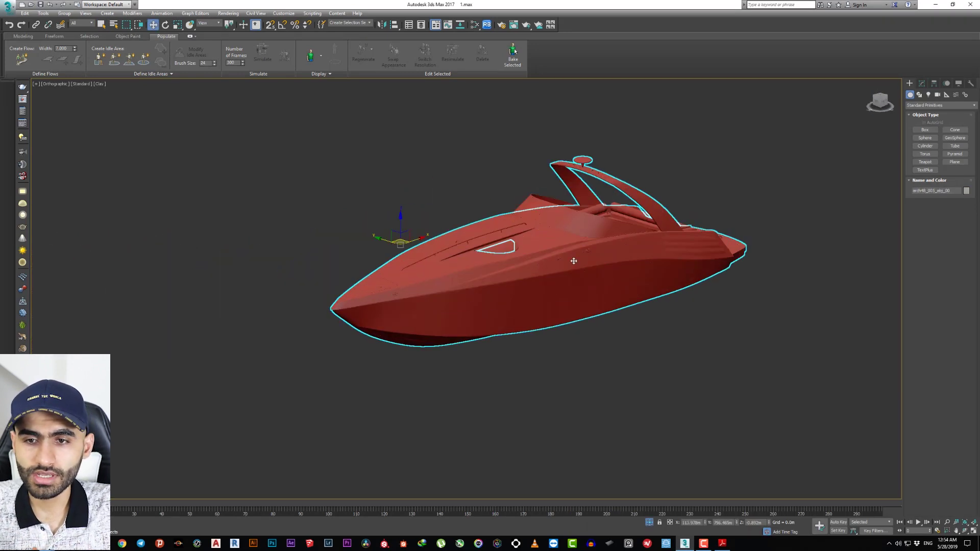
left_click(604, 223)
left_click(699, 269)
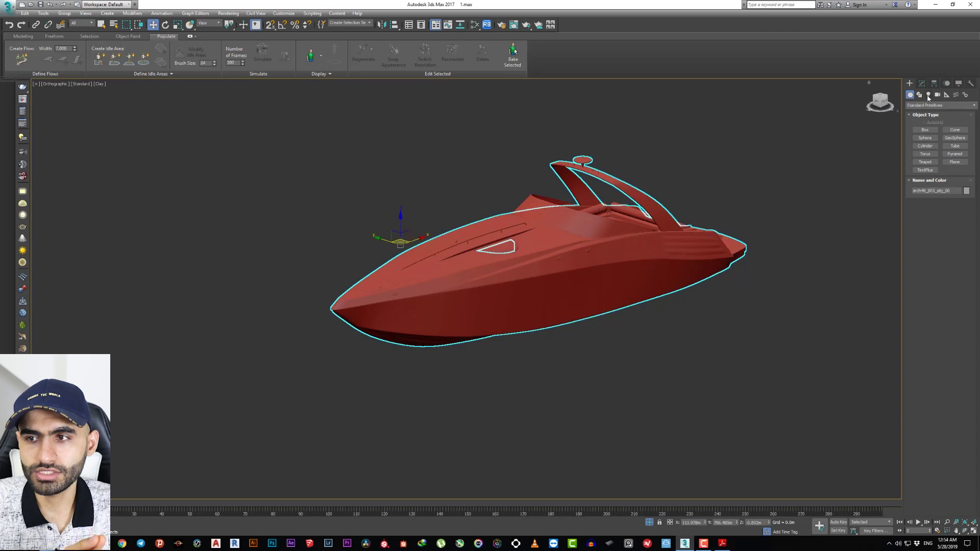
middle_click_drag(653, 228, 602, 258)
key("p")
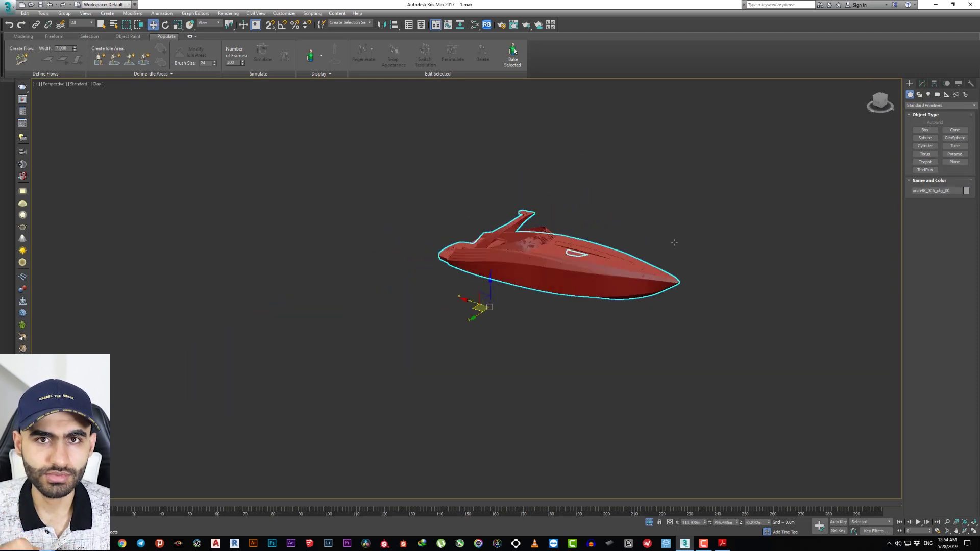
scroll(592, 240, "up", 2)
scroll(592, 240, "up", 3)
Attach every boat part to the hull via Attach List, combining their materials
left_click(921, 83)
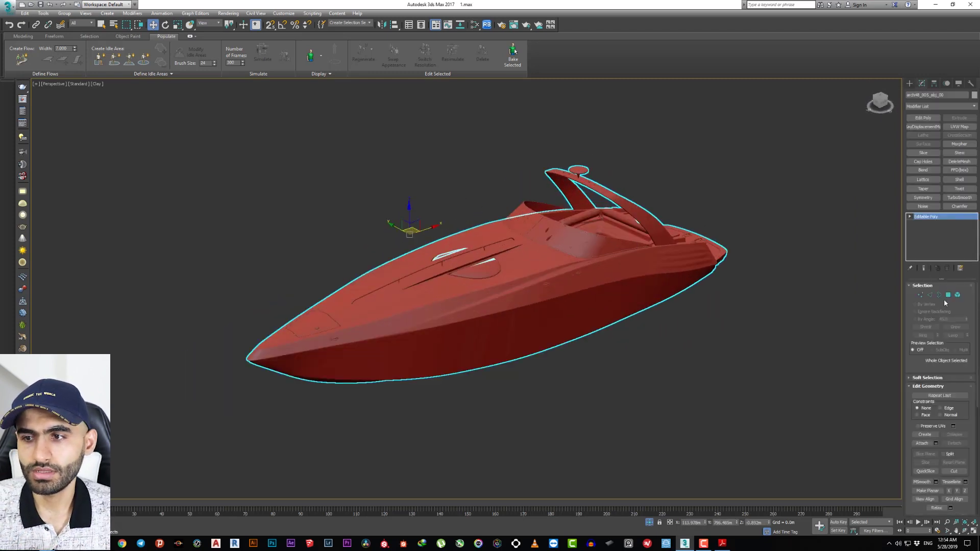
left_click(935, 443)
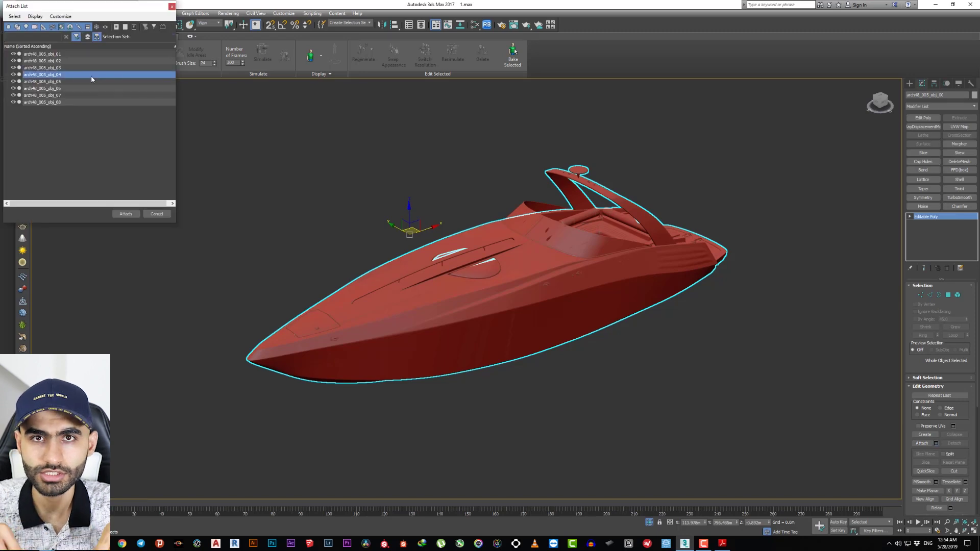
key("ctrl+a")
left_click(125, 214)
left_click(516, 259)
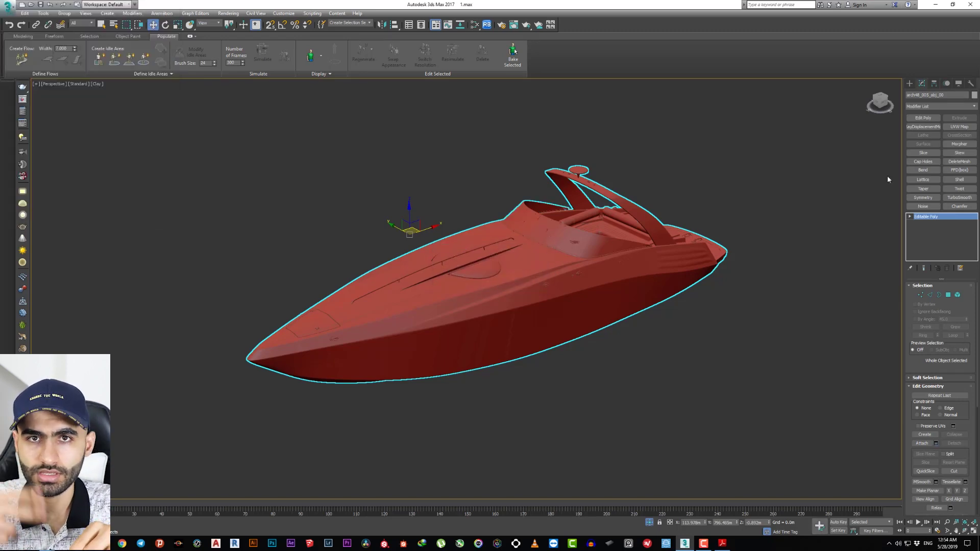
scroll(504, 238, "down", 3)
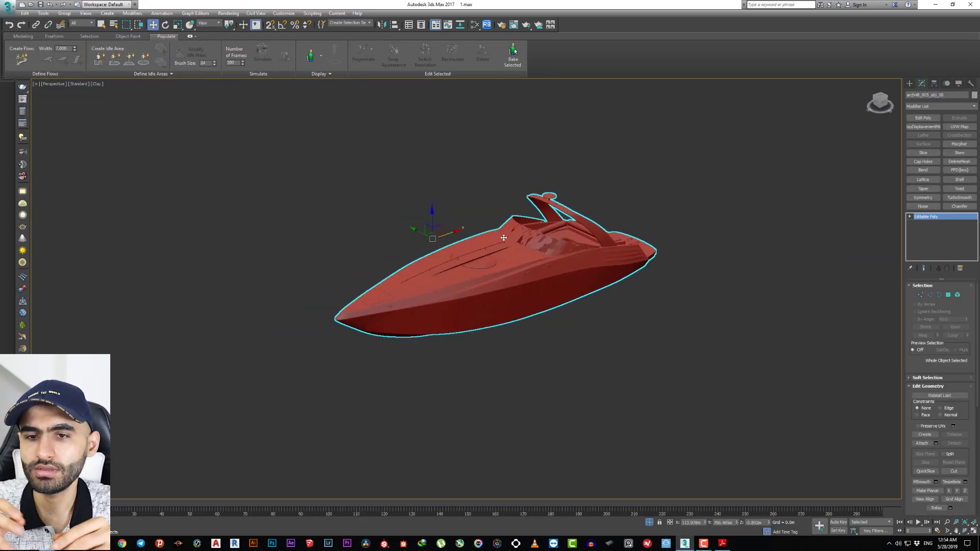
middle_click_drag(503, 238, 485, 210, "alt")
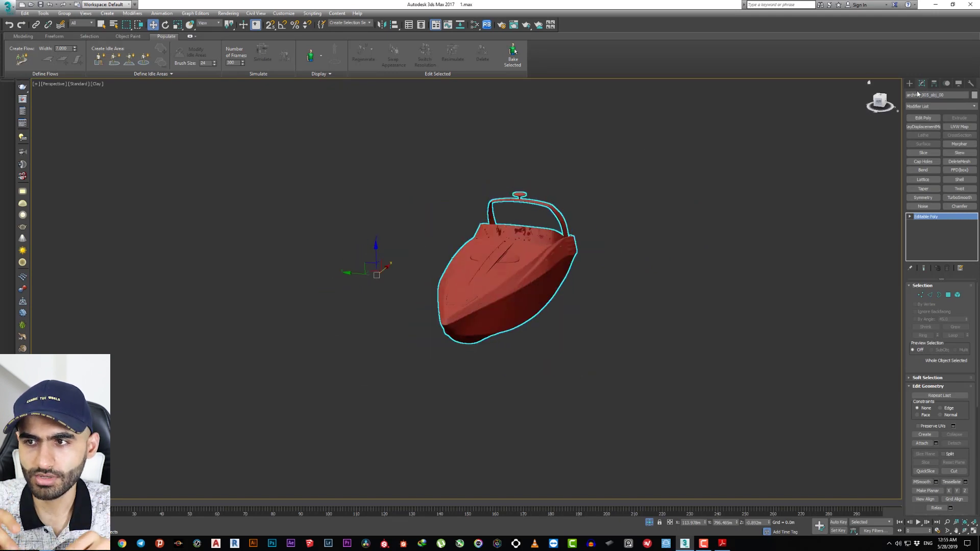
Center the boat's pivot to the object using Affect Pivot Only
left_click(934, 83)
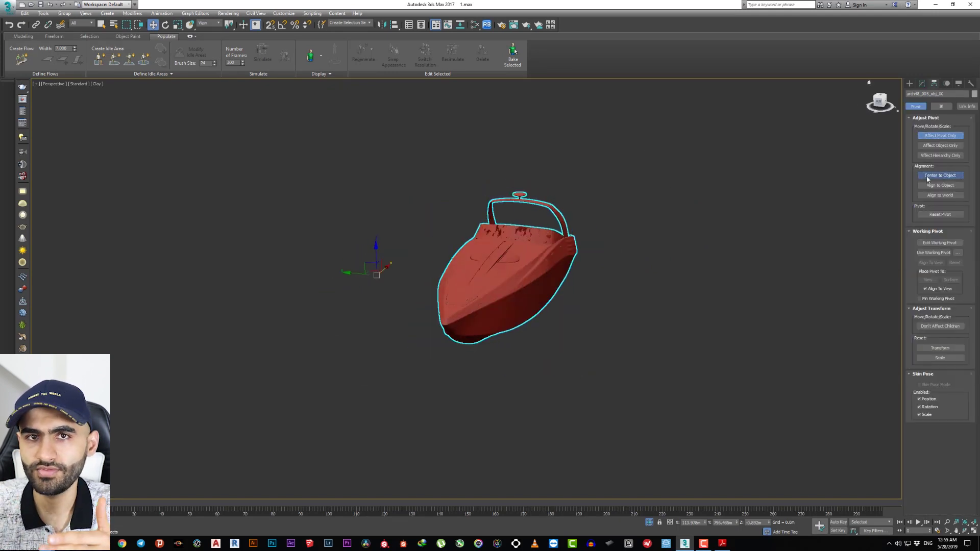
mouse_move(605, 250)
middle_mouse_down("alt")
mouse_move(530, 273)
mouse_move(596, 247)
middle_mouse_up("alt")
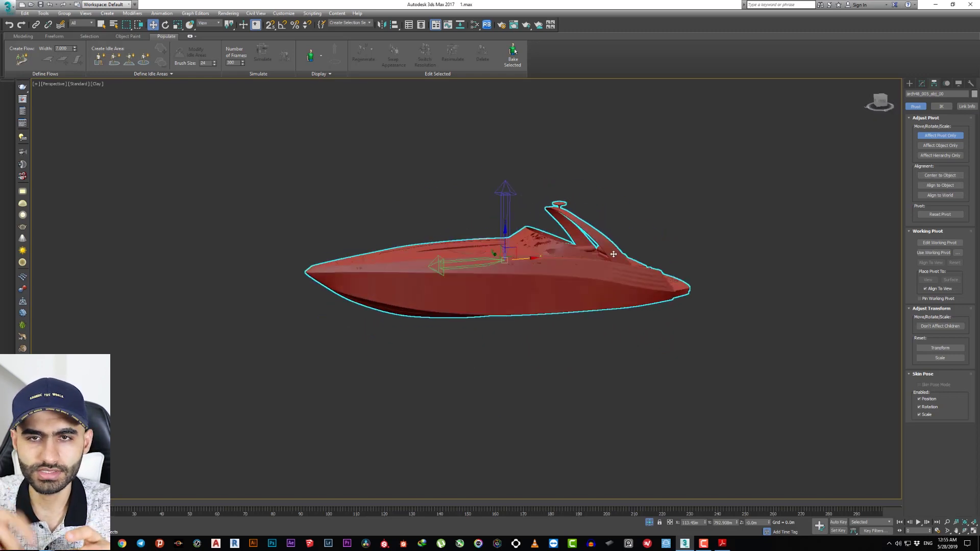
right_click(156, 24)
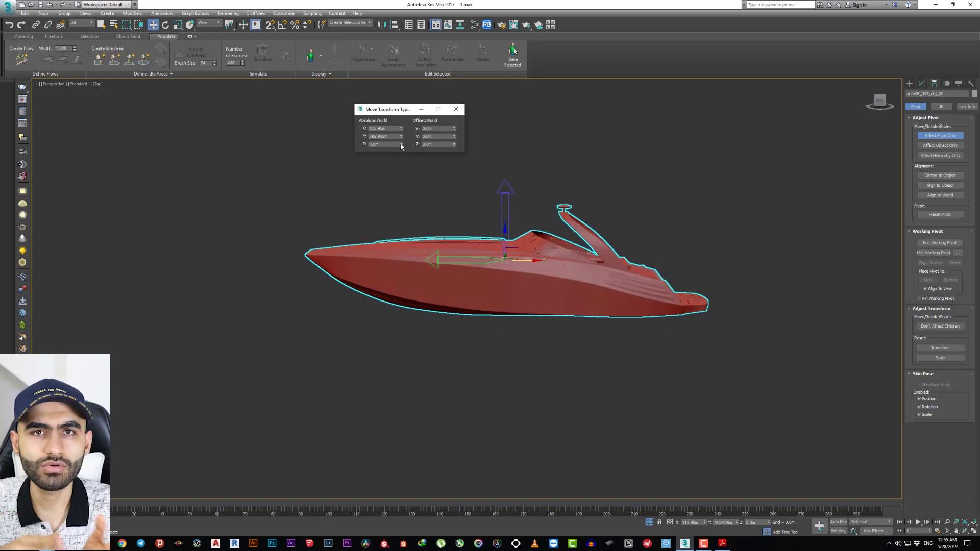
left_click(456, 109)
mouse_move(527, 212)
middle_mouse_down("alt")
mouse_move(584, 205)
mouse_move(586, 215)
middle_mouse_up("alt")
left_click(909, 84)
Bring back the hidden objects, check the row of trees, and restore the four-viewport layout
right_click(638, 258)
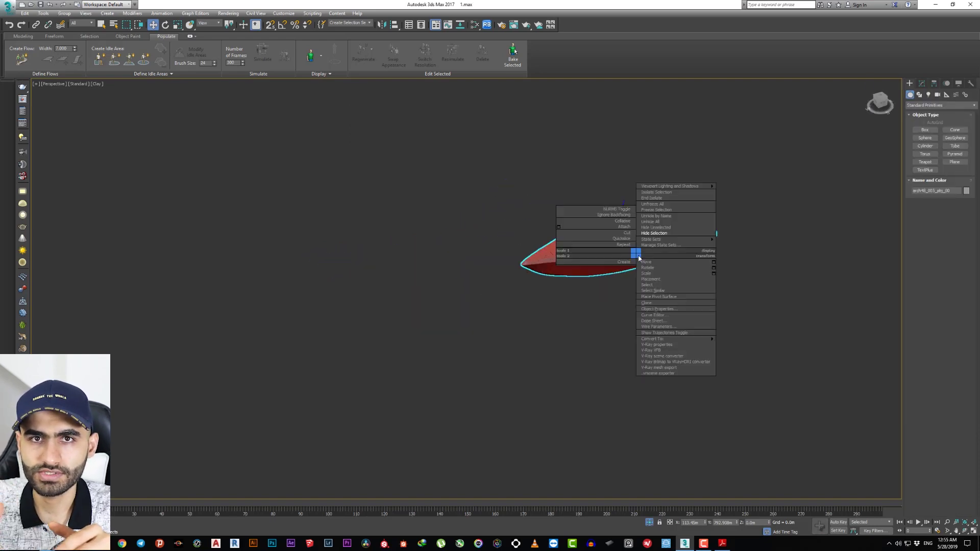
left_click(653, 198)
left_click(406, 240)
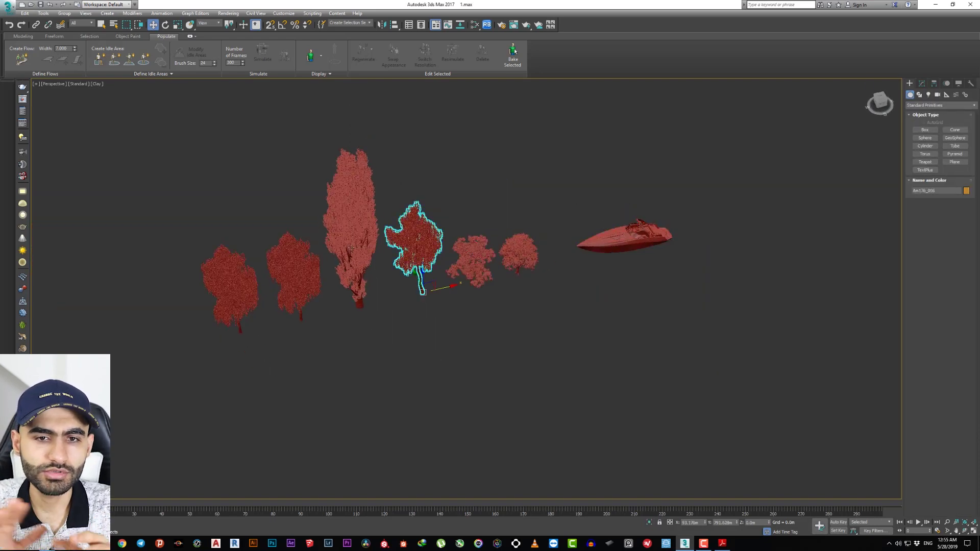
left_click(200, 271)
scroll(316, 204, "up", 4)
scroll(351, 212, "down", 2)
left_click(380, 237)
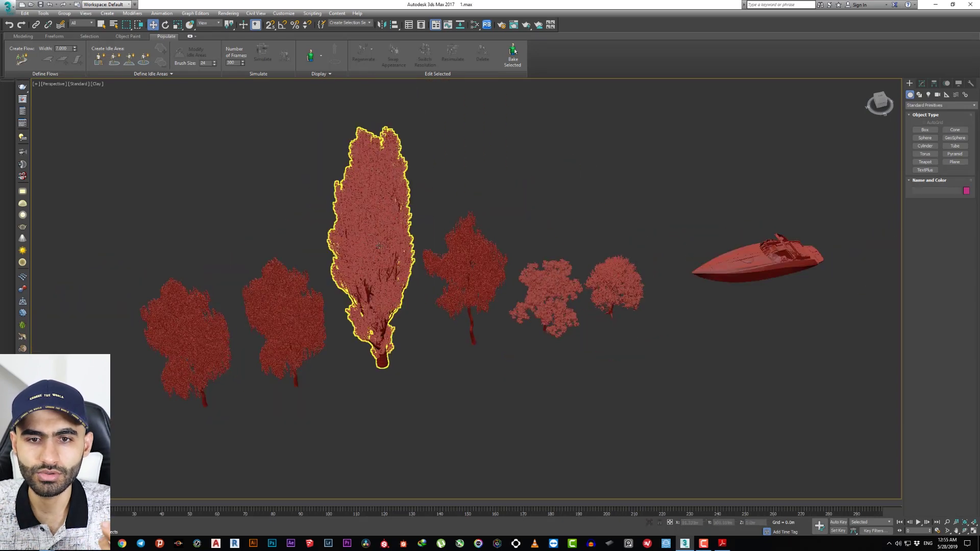
left_click(667, 317)
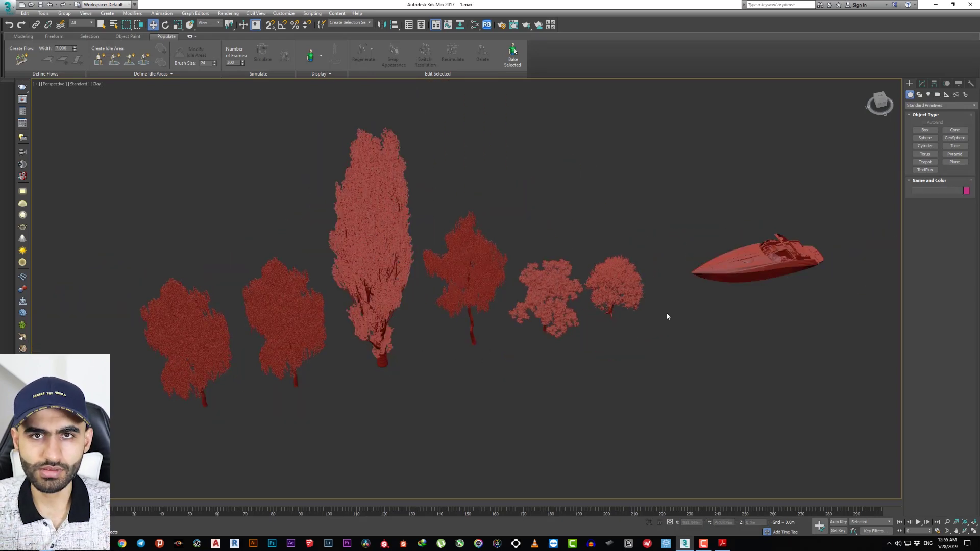
key("alt+w")
In the Top view, make a copy of the boat beside the original
key("t")
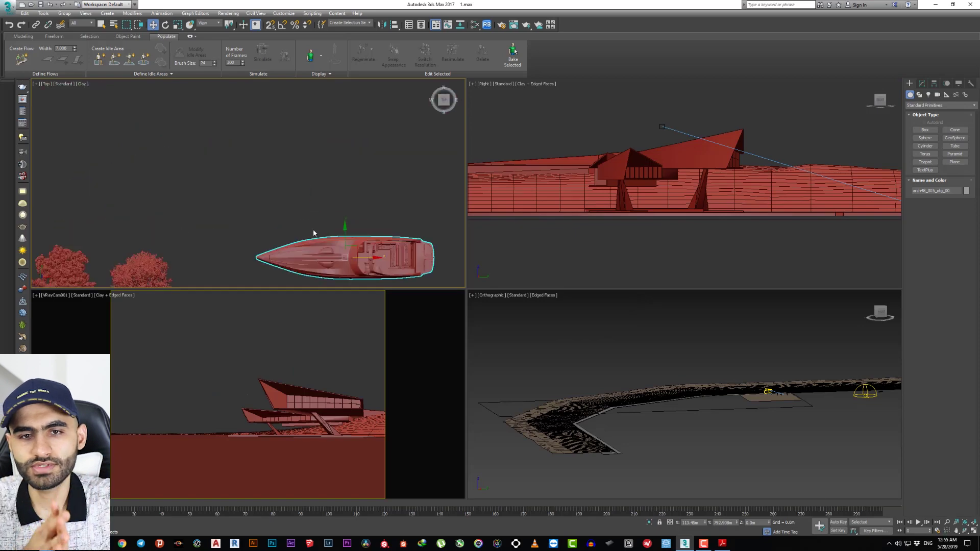
scroll(331, 181, "down", 6)
scroll(364, 180, "up", 5)
left_click_drag(357, 197, 274, 197, "shift")
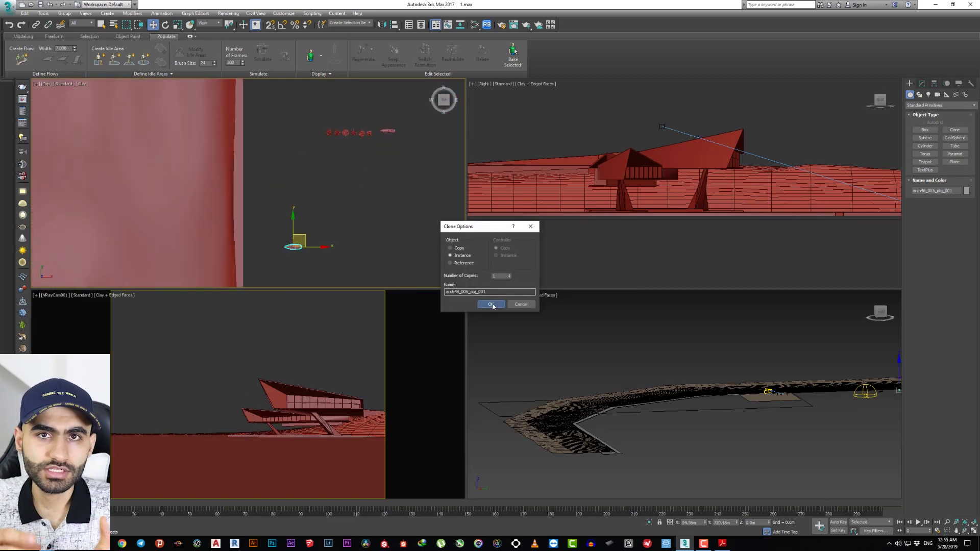
key("Return")
Rotate the boat about 8° and move it along the dock into place
scroll(274, 197, "down", 5)
scroll(307, 214, "up", 4)
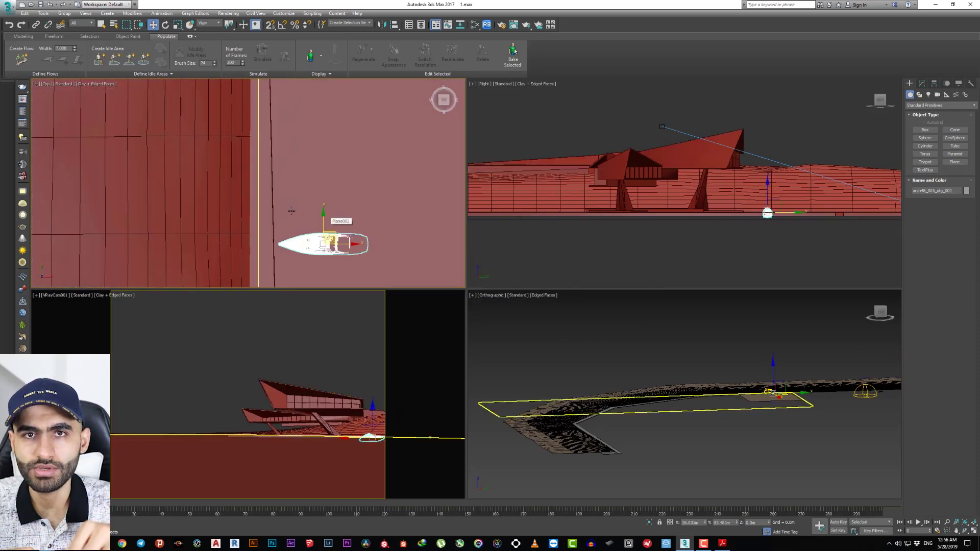
key("e")
left_click_drag(340, 228, 357, 153)
key("w")
left_click_drag(337, 255, 298, 148)
key("z")
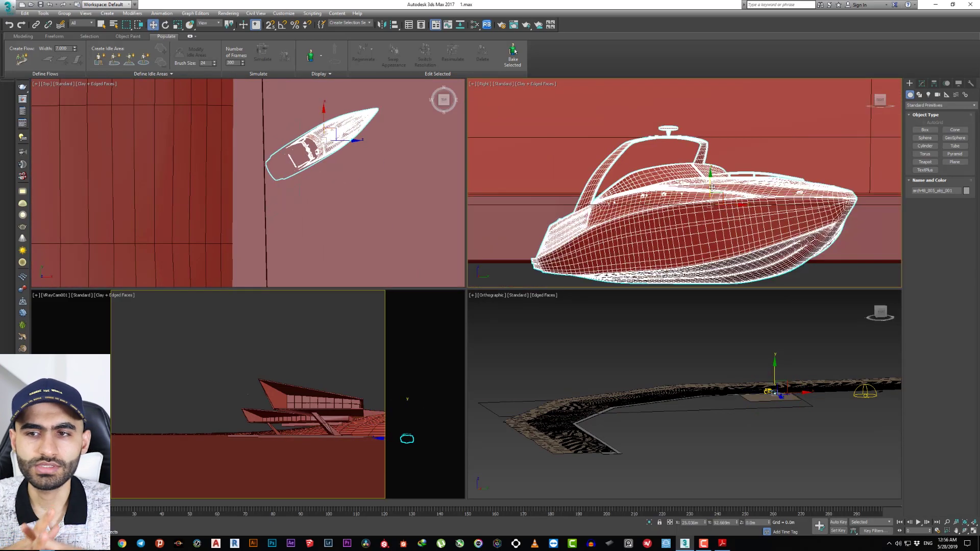
left_click_drag(720, 138, 720, 130)
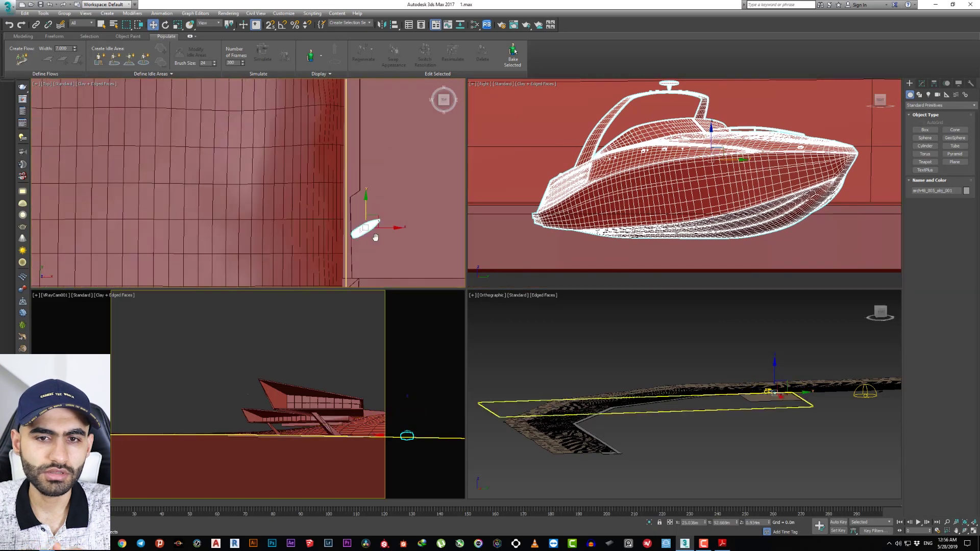
scroll(372, 199, "up", 3)
key("F3")
Clone the boat upward into three boats and rotate them together as a group
left_click_drag(373, 199, 372, 174, "shift")
left_click(500, 304)
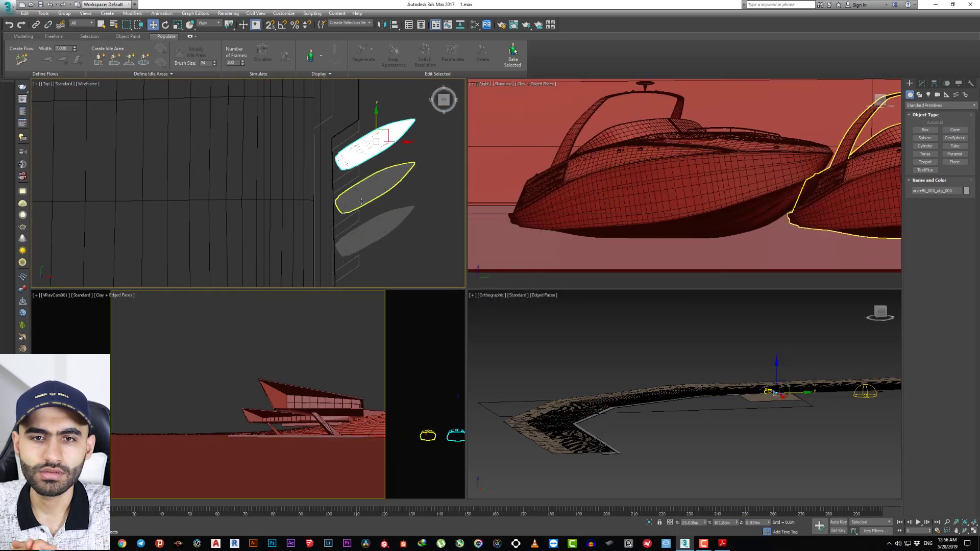
scroll(375, 164, "down", 3)
scroll(376, 164, "up", 3)
key("e")
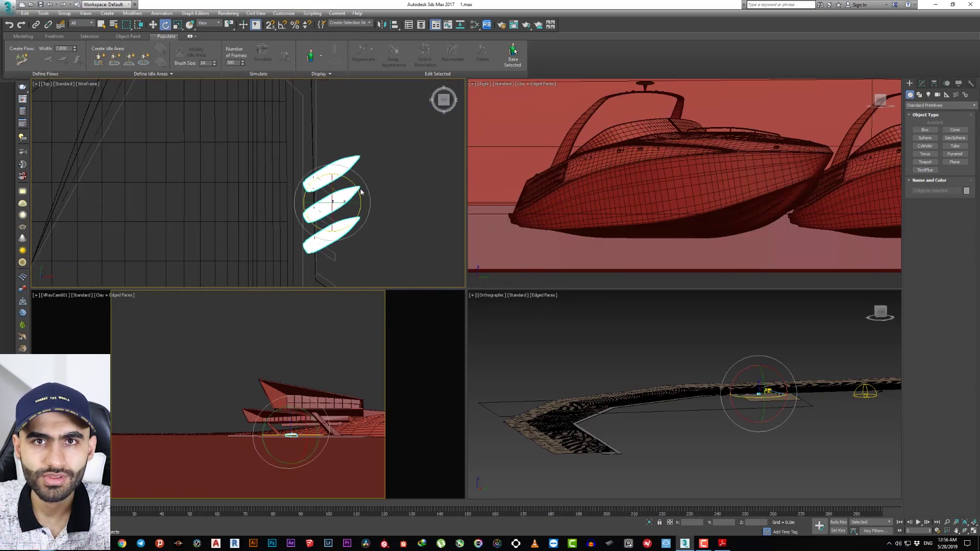
left_click(209, 23)
left_click(215, 44)
left_click_drag(357, 219, 346, 204)
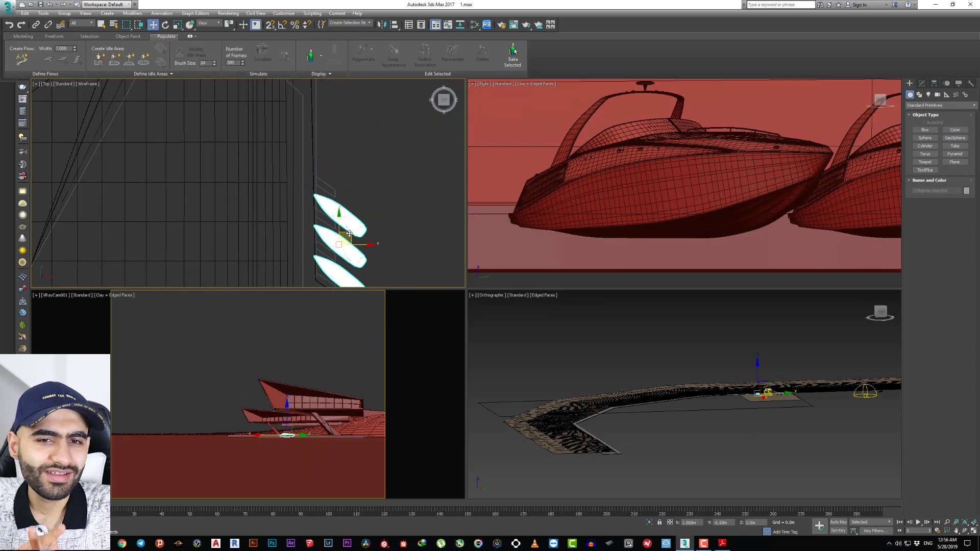
Move one of the three boats into line beside the others
key("w")
scroll(346, 204, "up", 3)
left_click(327, 189)
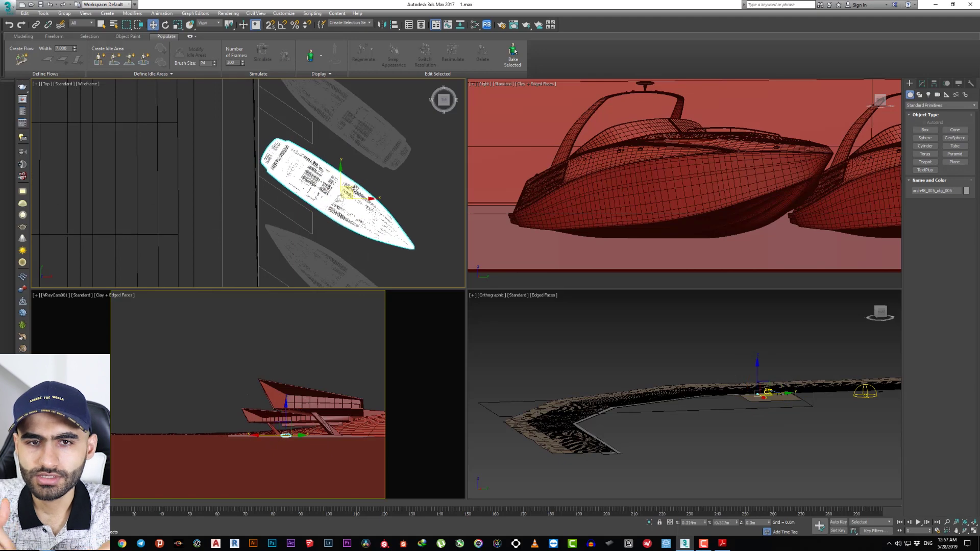
middle_click_drag(383, 143, 317, 215)
scroll(356, 179, "down", 2)
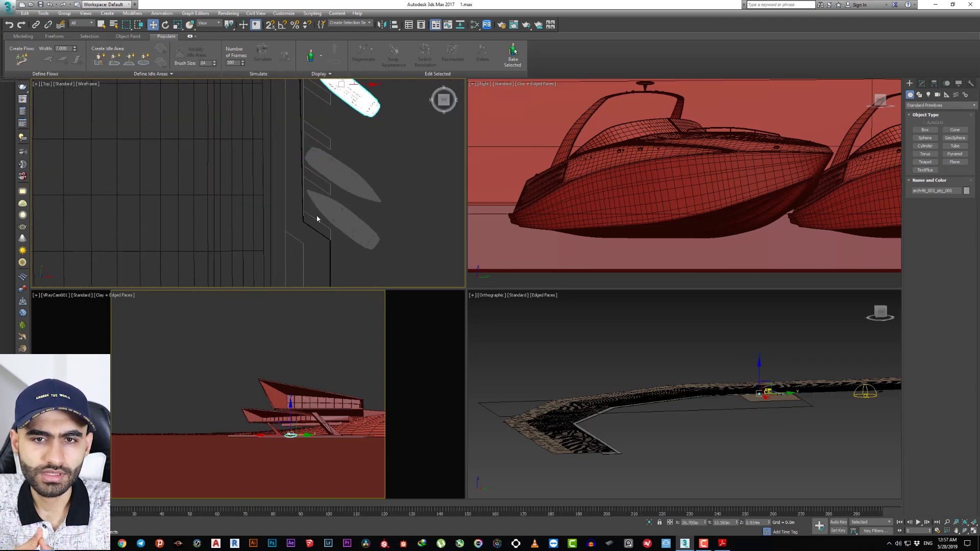
scroll(318, 215, "up", 3)
With snapping on, copy the Line014 dock outline upward as Line015
left_click(347, 223)
key("s")
left_click_drag(347, 223, 347, 133, "shift")
left_click(493, 311)
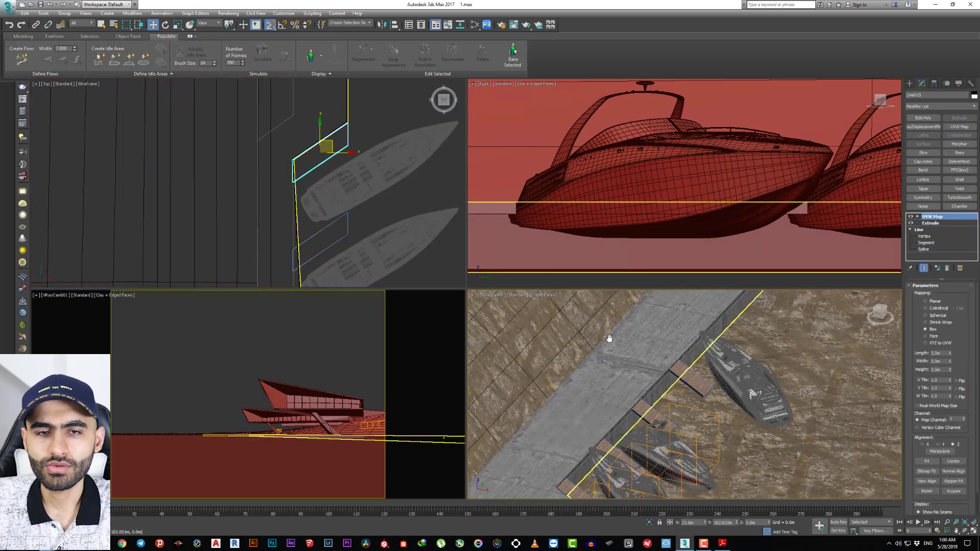
key("z")
Orbit around the docked boats and building in a maximized Perspective view
mouse_move(687, 368)
middle_mouse_down("alt")
mouse_move(663, 376)
mouse_move(684, 365)
middle_mouse_up("alt")
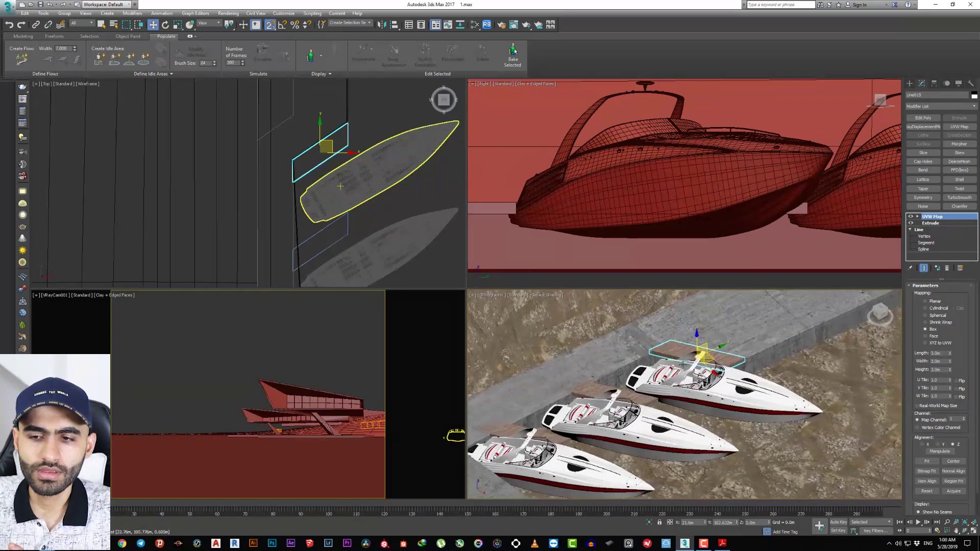
scroll(724, 395, "down", 5)
middle_click_drag(724, 394, 642, 273, "alt")
key("alt+w")
left_click(909, 83)
Frame the sample trees and the ramp outline in the view
scroll(532, 282, "up", 5)
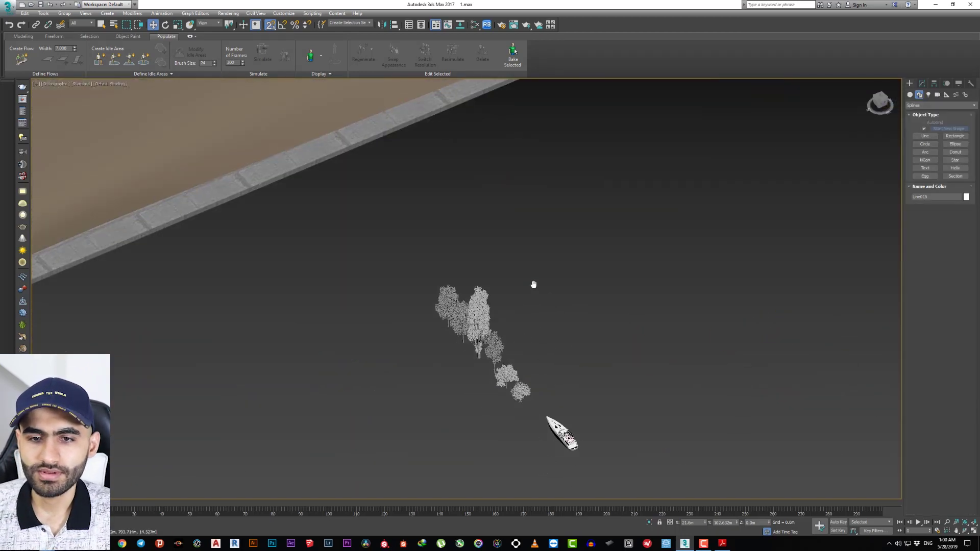
middle_click_drag(531, 282, 398, 263)
left_click(316, 157)
key("z")
scroll(316, 157, "down", 6)
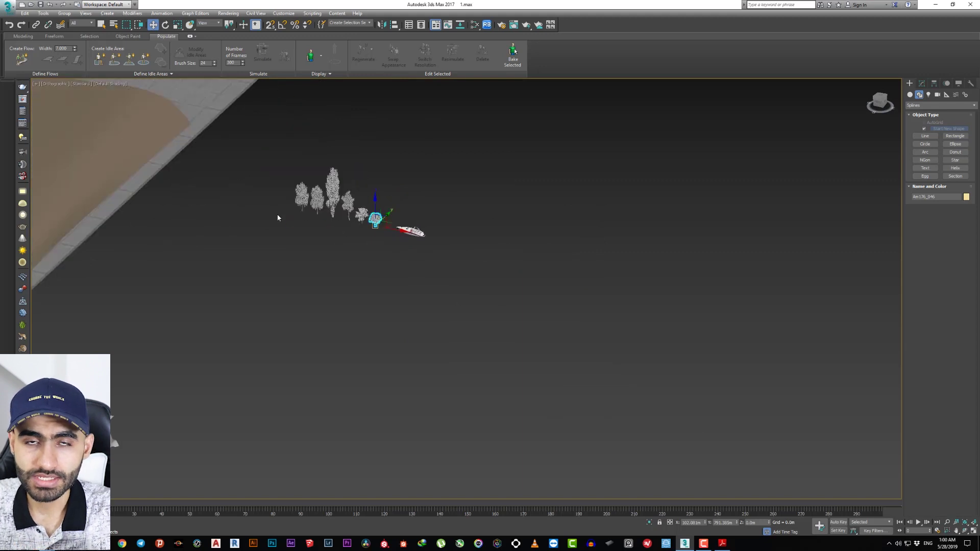
middle_click_drag(281, 215, 208, 196, "alt")
left_click(207, 196)
Create a Forest Pro object using the ramp spline as its scatter area
left_click(910, 94)
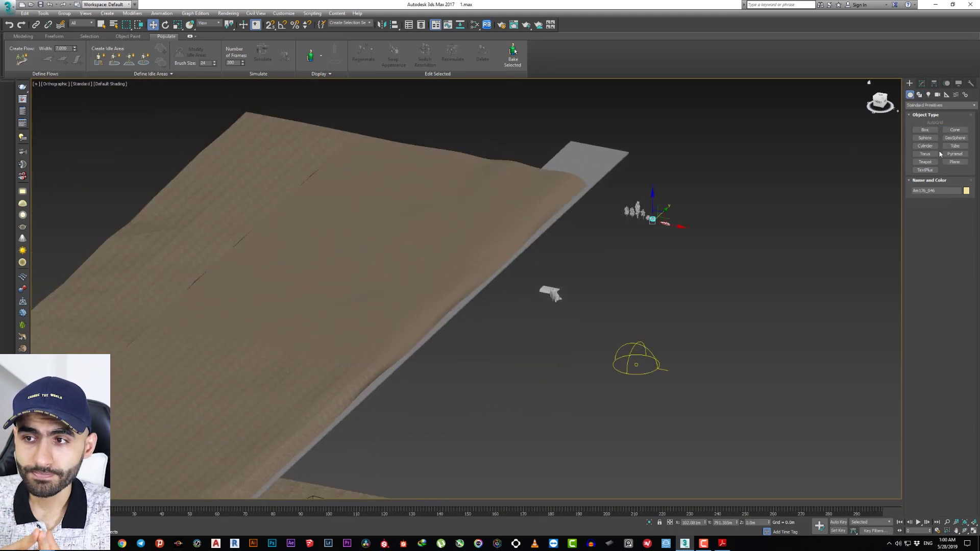
left_click(916, 216)
left_click(925, 130)
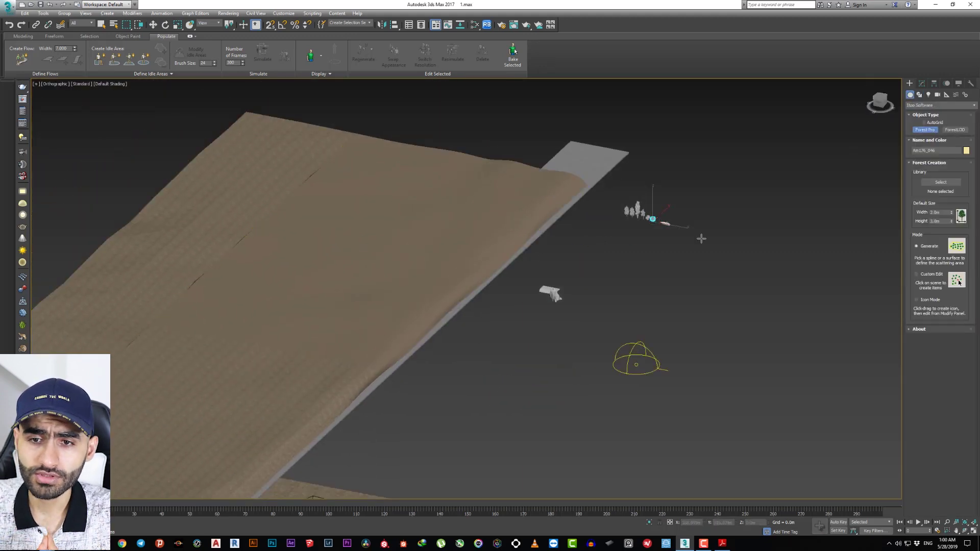
scroll(705, 219, "down", 5)
left_click(494, 212)
left_click(525, 294)
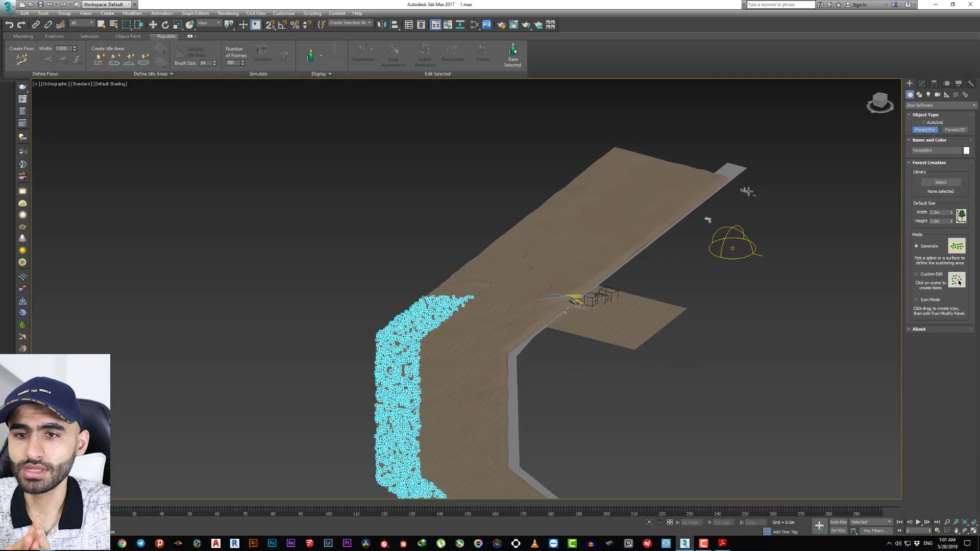
scroll(667, 155, "up", 5)
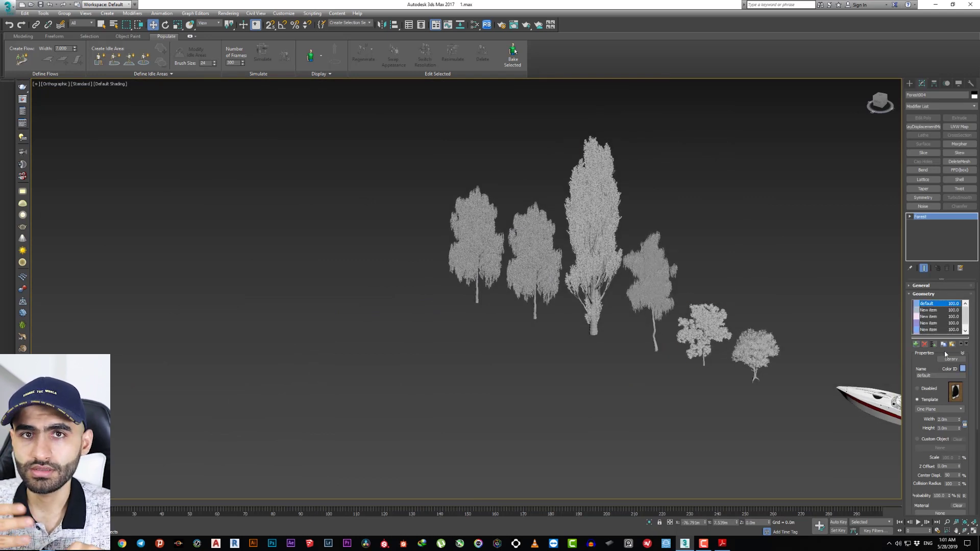
Assign the first two sample trees to the forest's geometry slots
key("w")
left_click(748, 351)
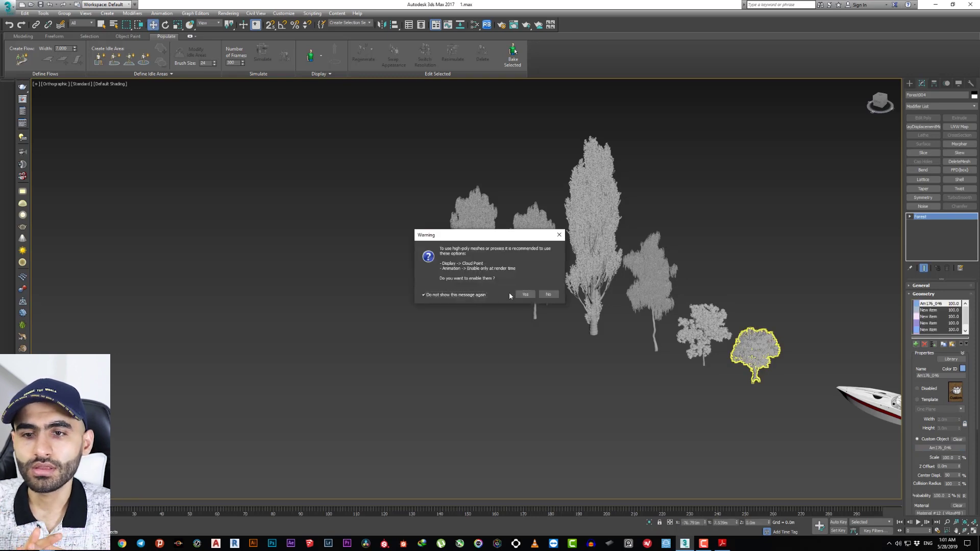
left_click(525, 294)
left_click(930, 309)
left_click(925, 440)
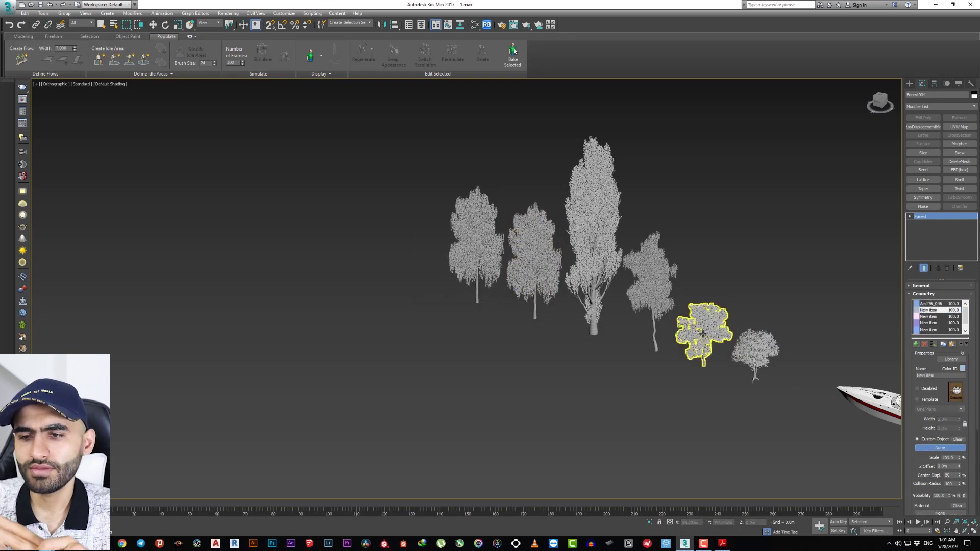
left_click(942, 339)
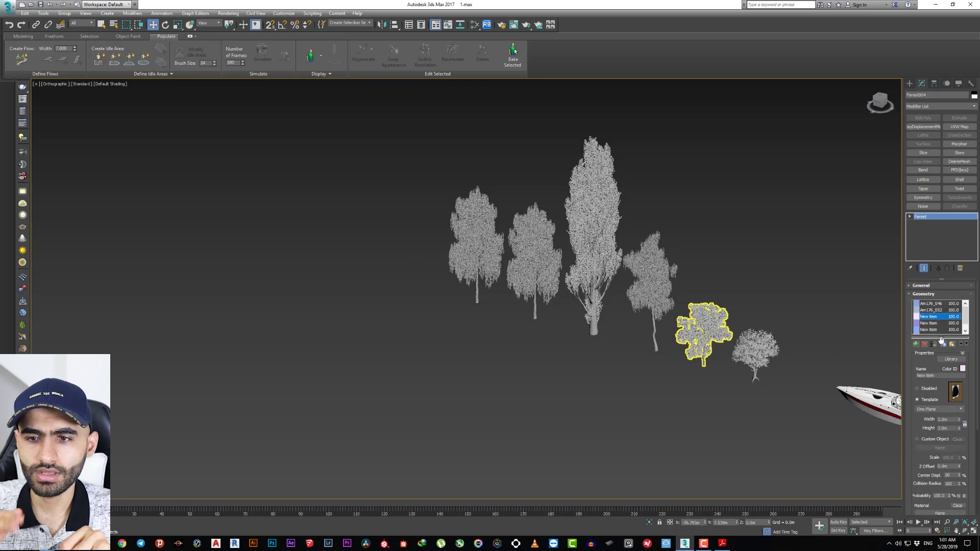
Assign three more trees, including Am176_006 and Am176_012, as custom-object geometry
left_click(930, 448)
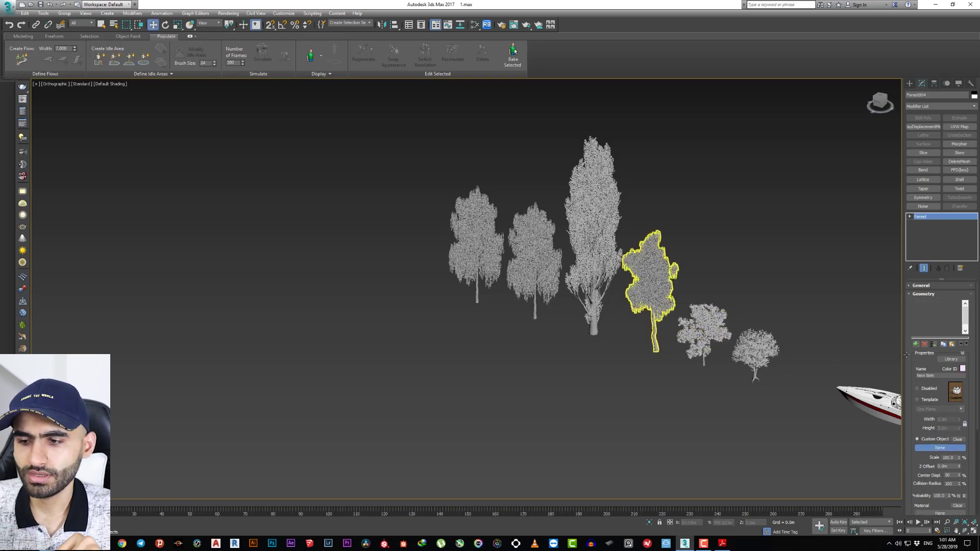
left_click(648, 286)
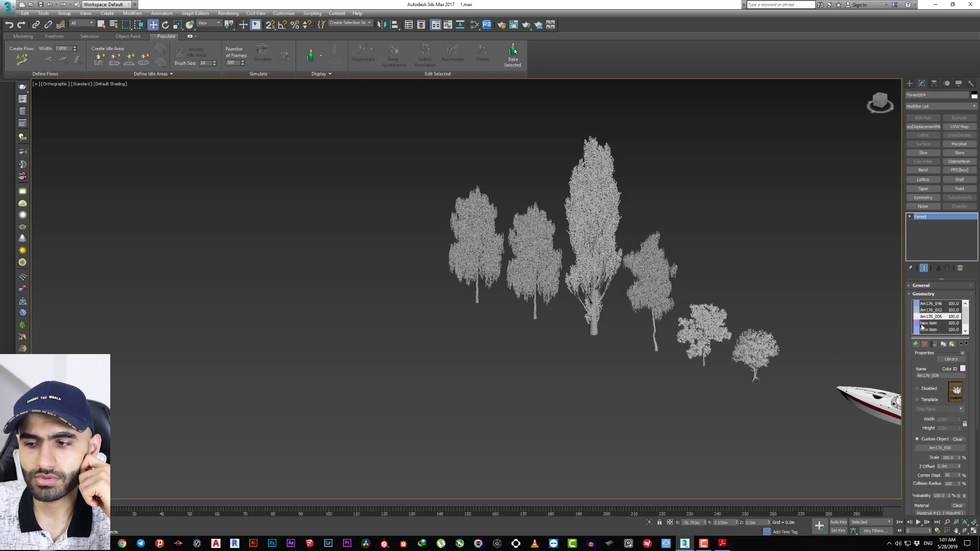
left_click(923, 324)
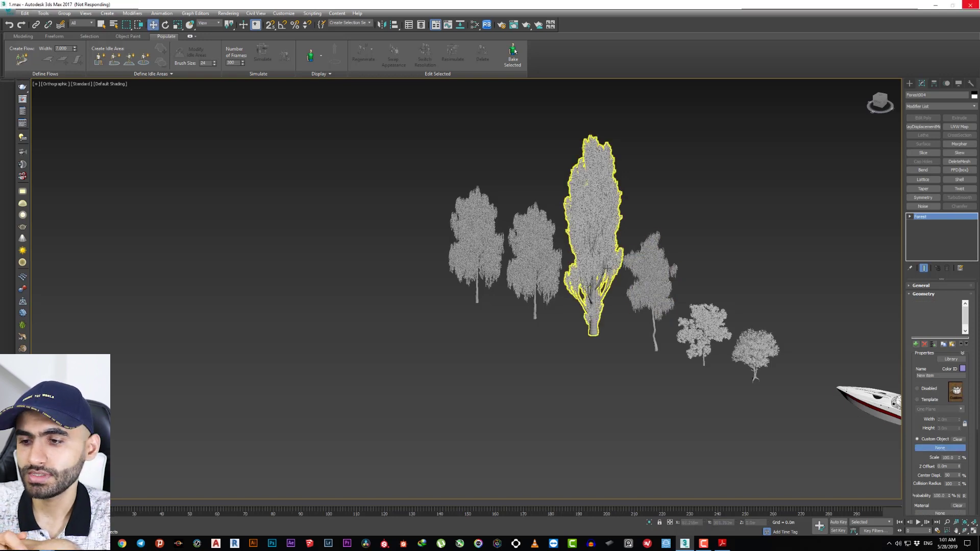
left_click(935, 332)
left_click(929, 442)
left_click(940, 447)
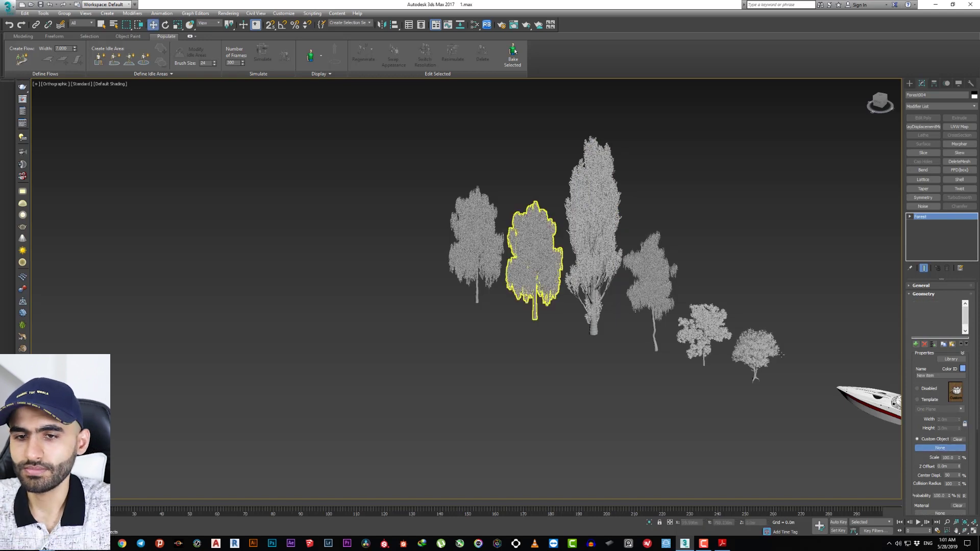
left_click(534, 260)
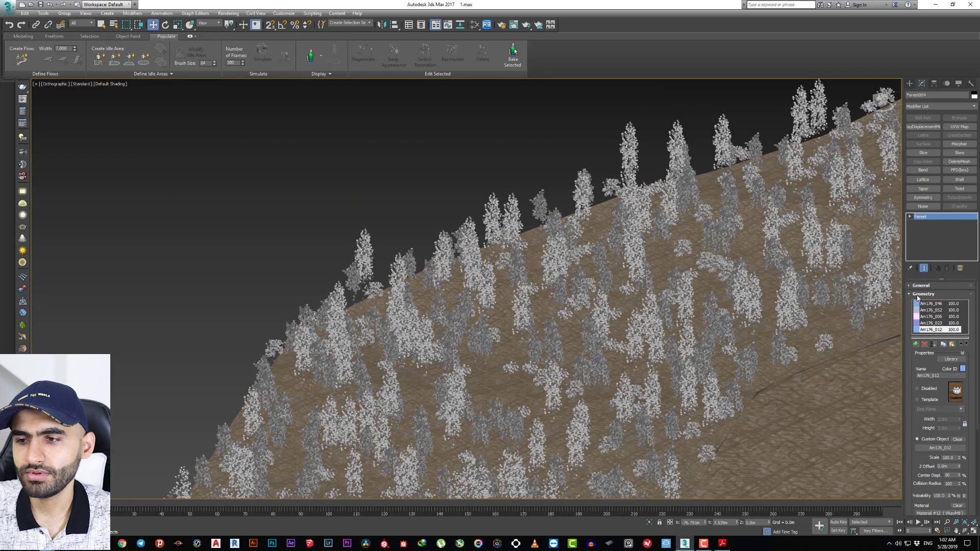
Set the forest density spacing to 400 m and enable random rotation
left_click(919, 294)
left_click(924, 311)
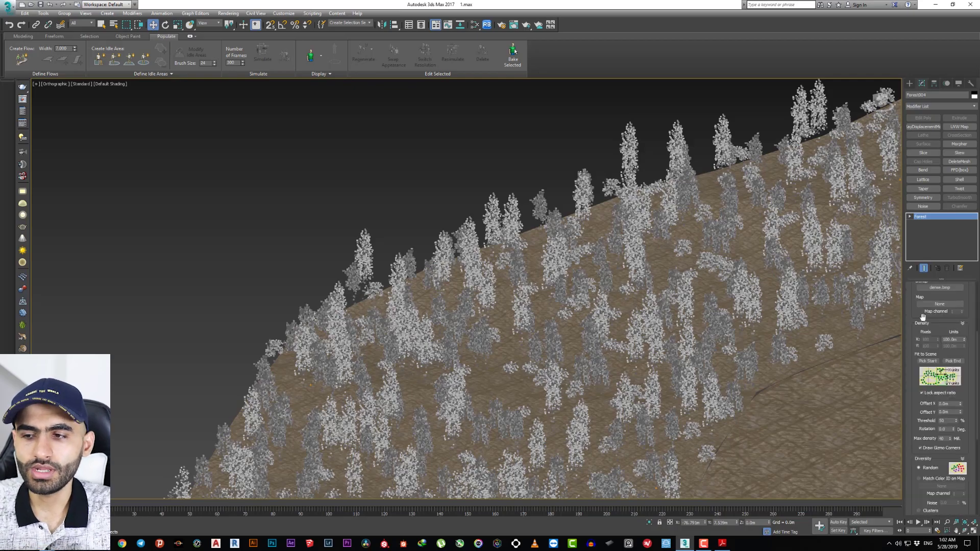
left_click_drag(964, 452, 949, 365)
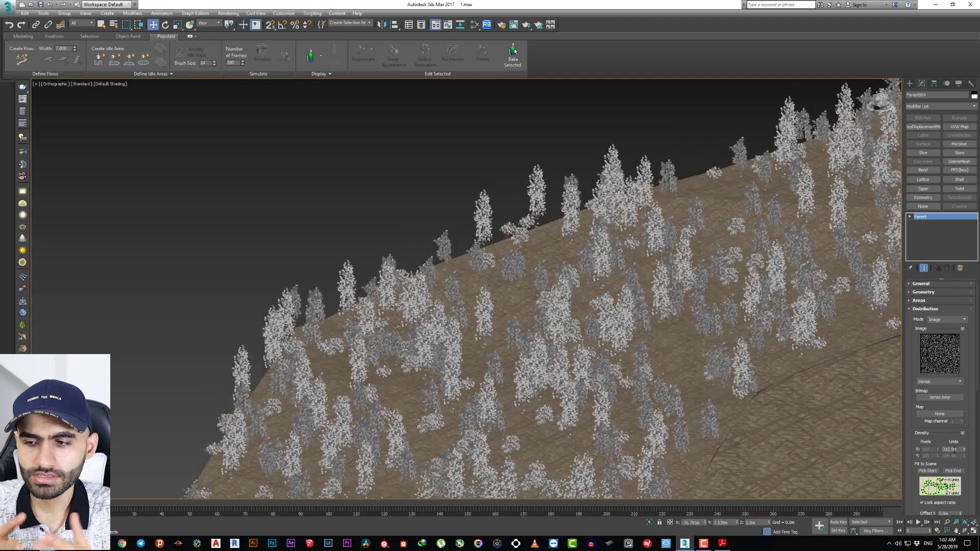
type("400.0m")
key("Return")
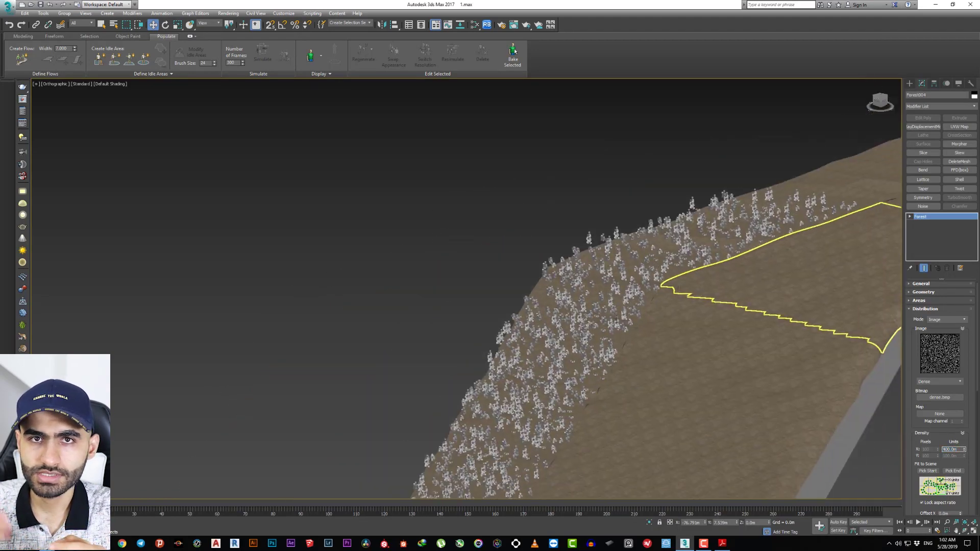
scroll(922, 312, "down", 5)
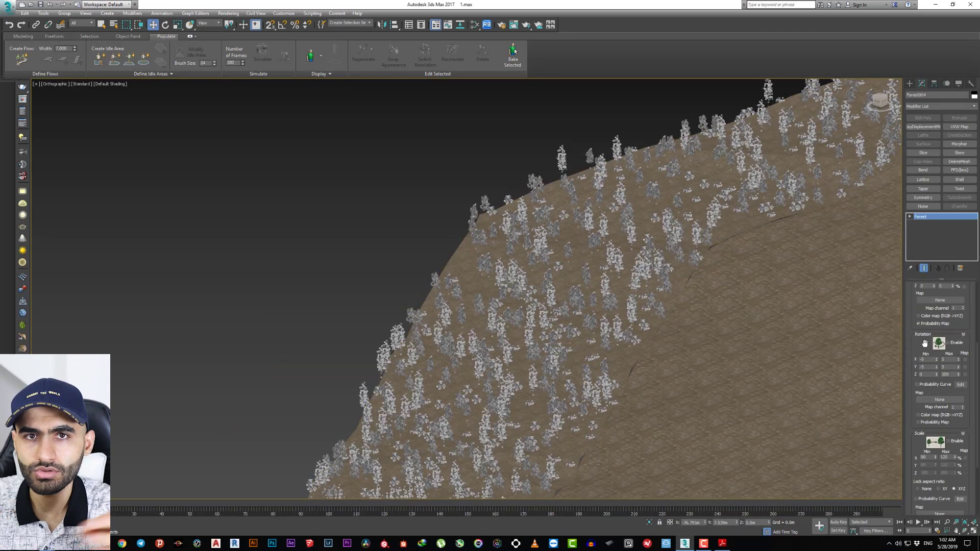
left_click_drag(912, 303, 912, 296)
left_click(949, 335)
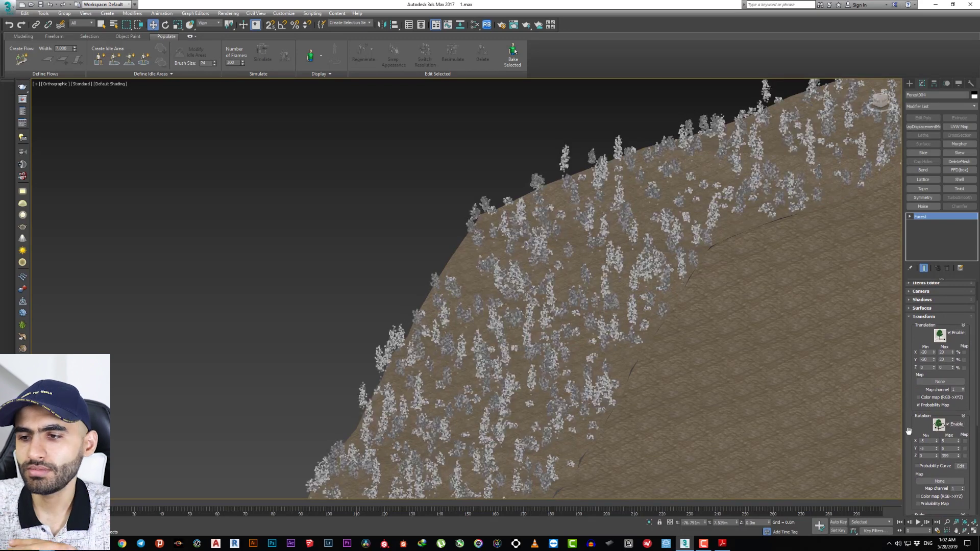
Set the forest's Scale Max to 200 and view the result through the camera
scroll(934, 386, "down", 3)
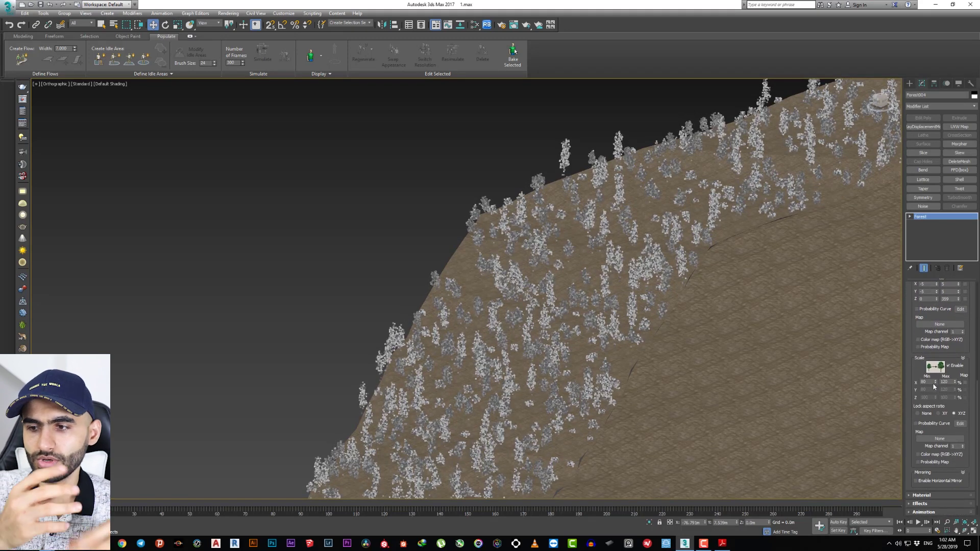
key("Tab")
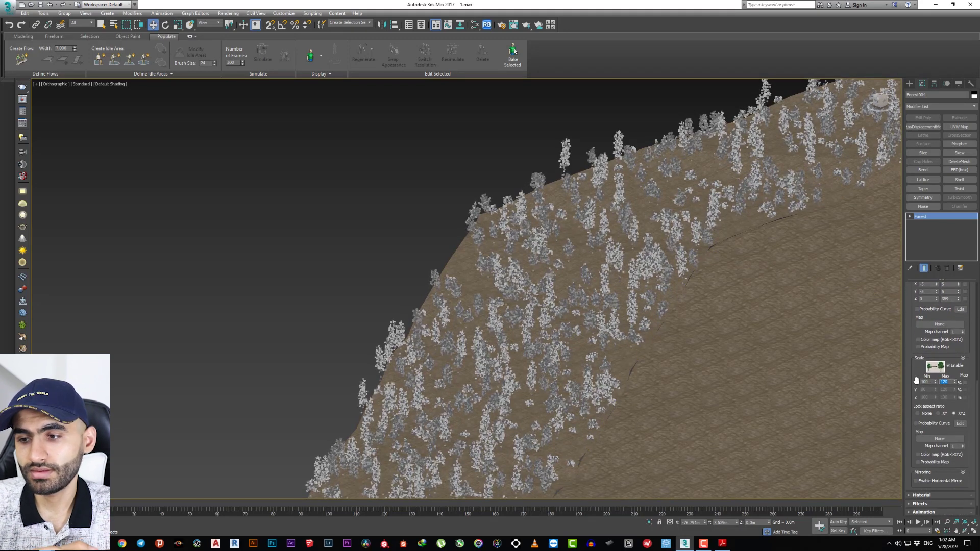
type("0")
key("Return")
scroll(670, 349, "down", 5)
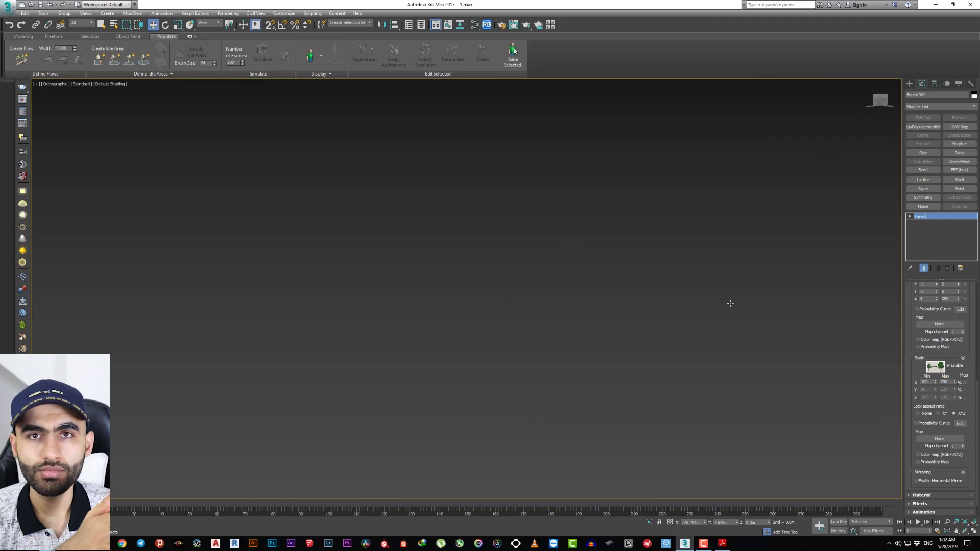
key("alt+w")
Restore the four-viewport layout and look down on the path area
key("alt+w")
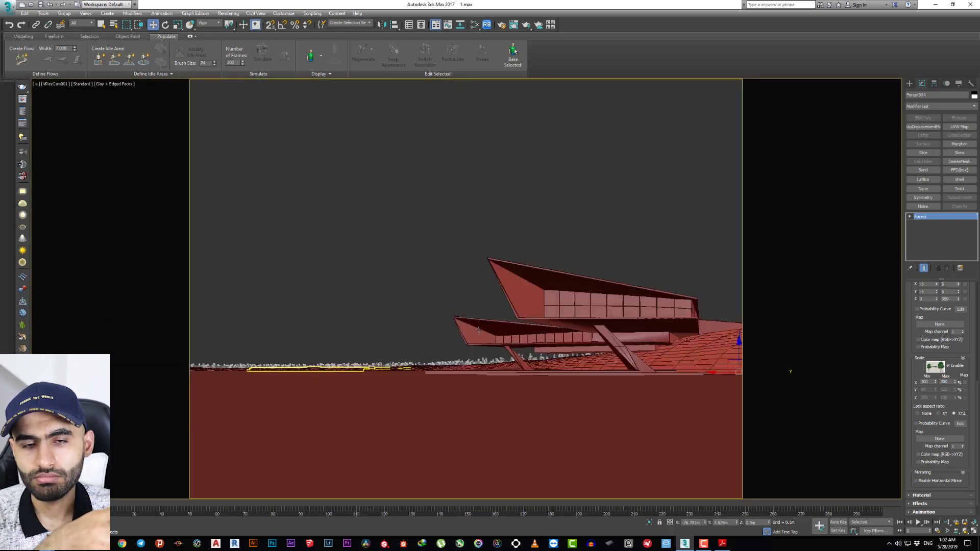
key("alt+w")
middle_click_drag(664, 398, 671, 386, "alt")
left_click(327, 168)
scroll(327, 168, "down", 5)
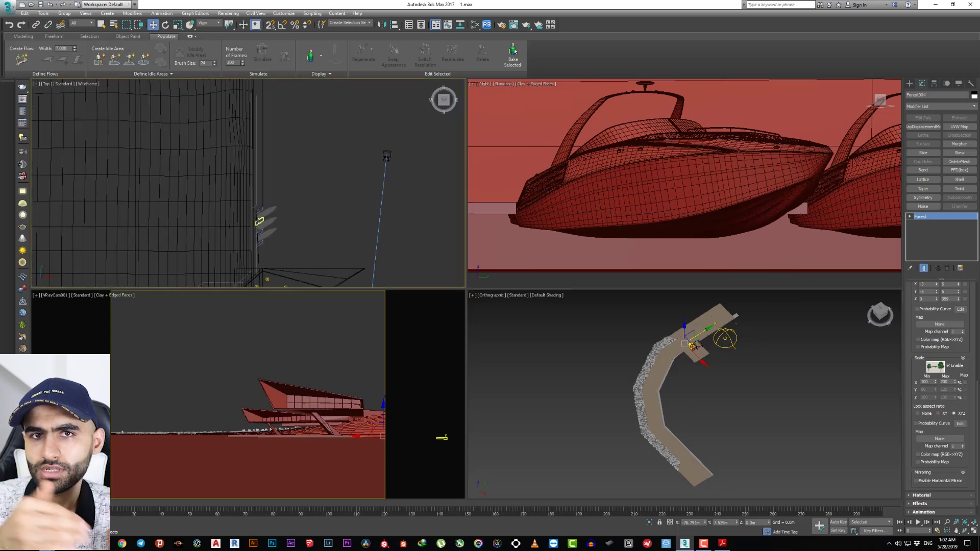
key("q")
left_click(335, 156)
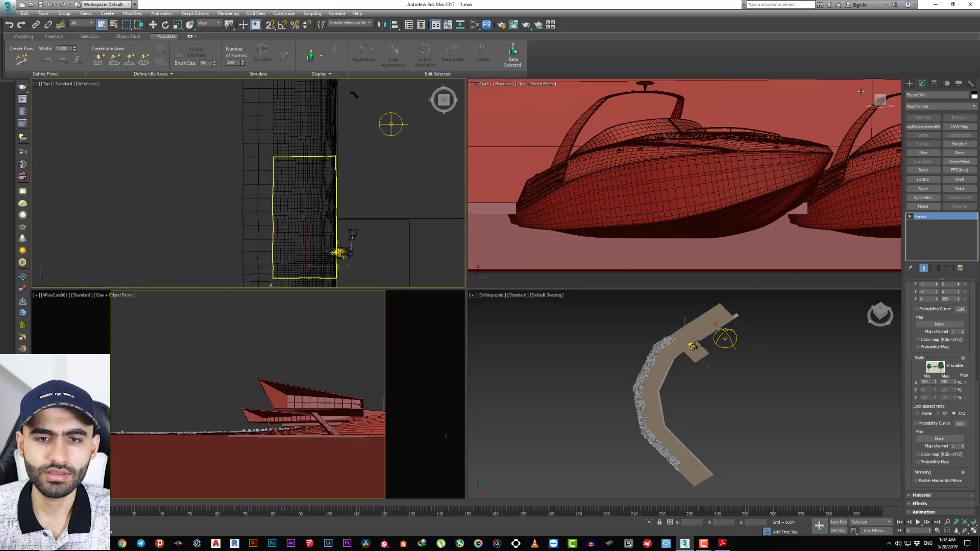
scroll(331, 139, "up", 3)
scroll(331, 139, "up", 2)
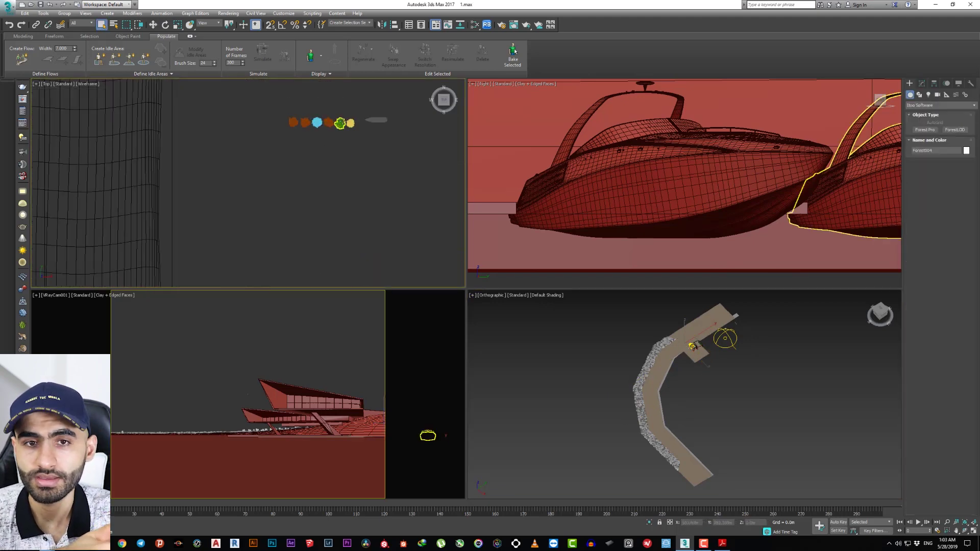
scroll(331, 139, "up", 2)
Select the six standalone tree objects and move them further up in Top view
left_click_drag(225, 102, 368, 143)
key("w")
scroll(260, 119, "down", 5)
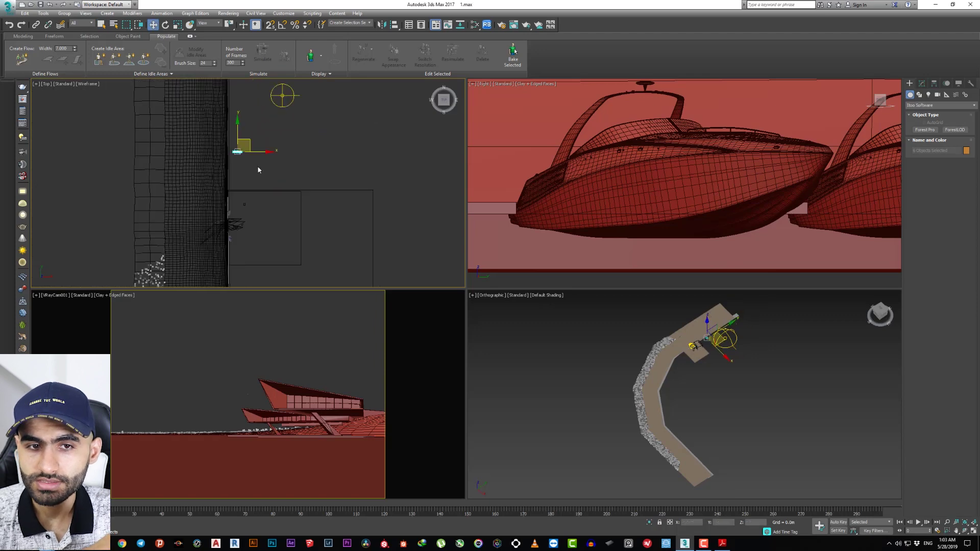
mouse_move(257, 165)
left_mouse_down()
mouse_move(263, 248)
mouse_move(267, 141)
left_mouse_up()
scroll(263, 247, "up", 2)
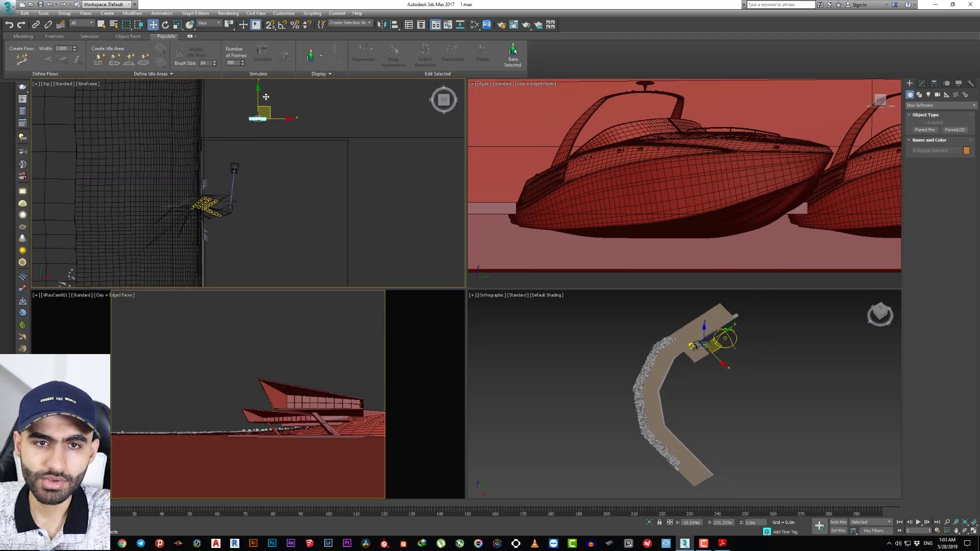
left_click_drag(266, 96, 266, 85)
scroll(710, 365, "up", 3)
scroll(709, 366, "up", 3)
scroll(709, 365, "up", 1)
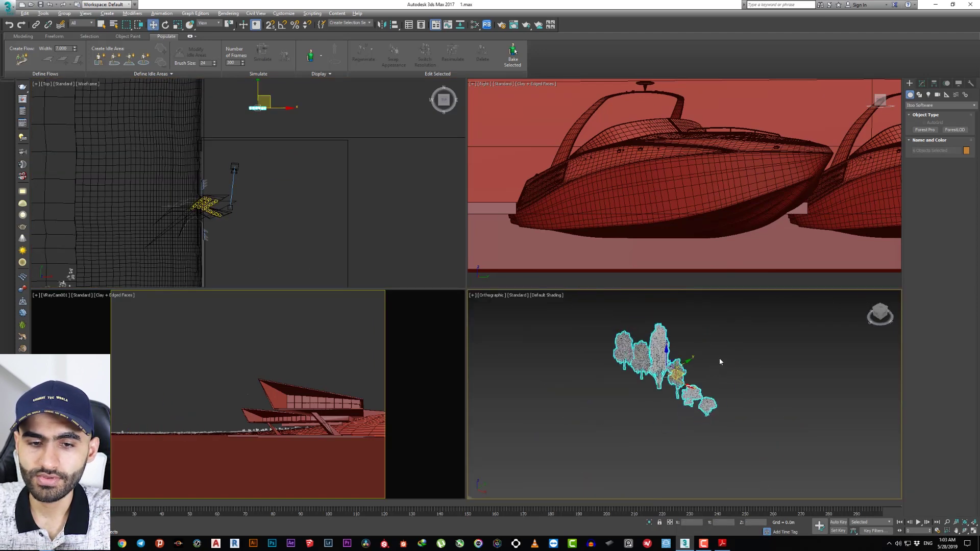
left_click(719, 362)
middle_click_drag(720, 362, 674, 352, "alt")
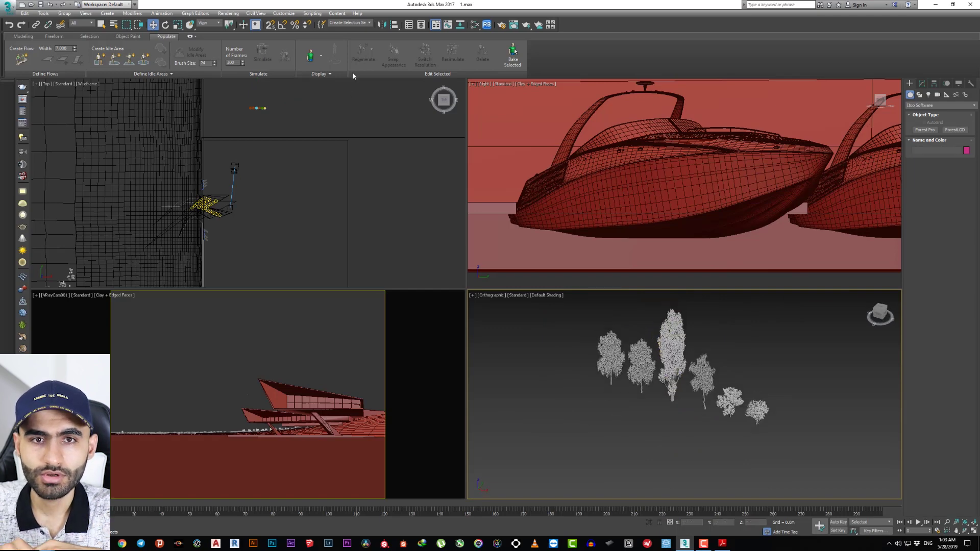
Move one stray tree out of the camera view, then delete it
mouse_move(641, 363)
left_mouse_down()
mouse_move(581, 379)
mouse_move(648, 407)
left_mouse_up()
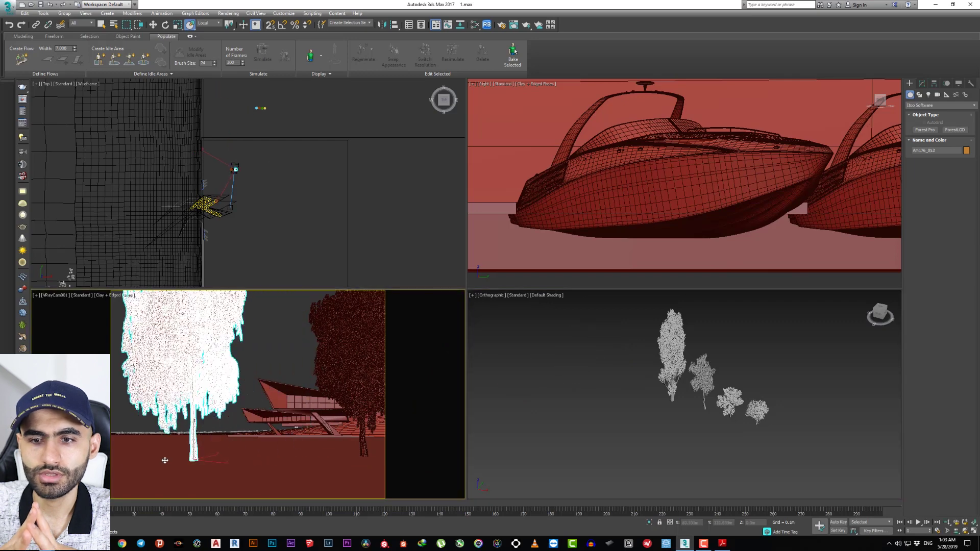
left_click_drag(158, 449, 345, 442)
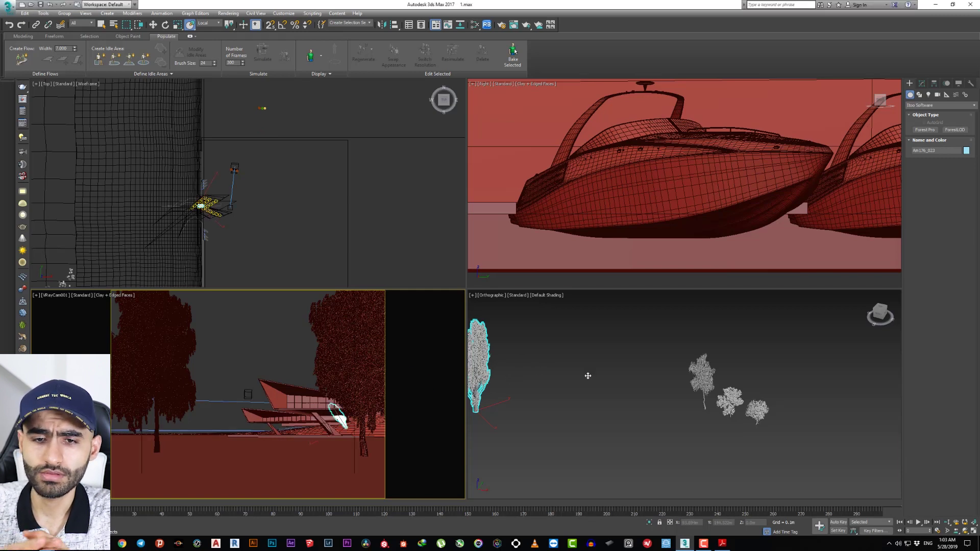
key("Delete")
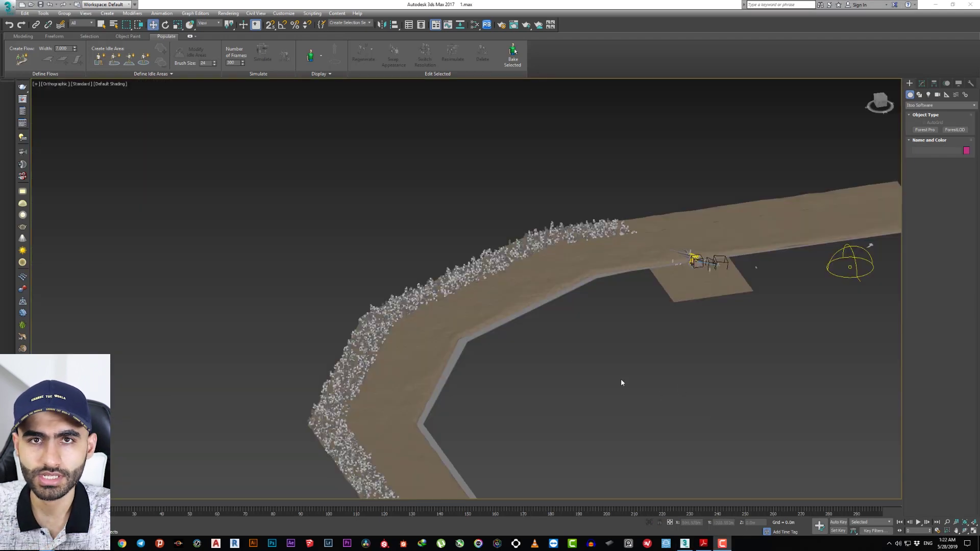
middle_click_drag(622, 382, 456, 413, "alt")
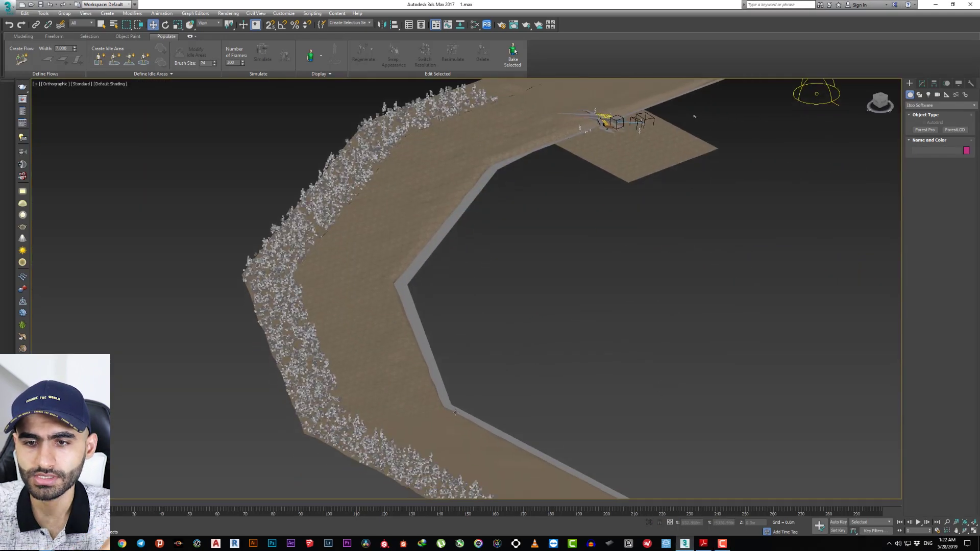
Select the shrub forest on the path and make an instanced copy of it
left_click(423, 365)
left_click(922, 83)
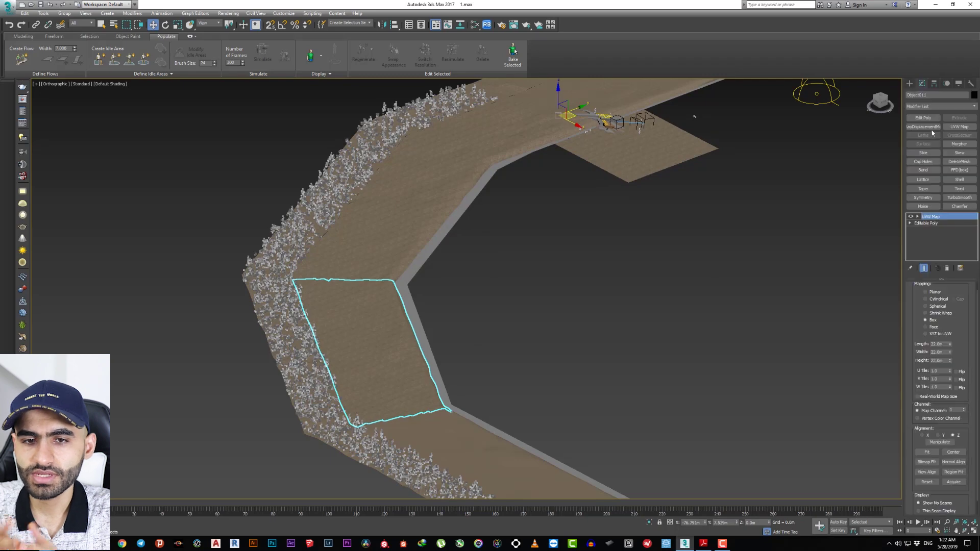
middle_click_drag(719, 377, 477, 466, "alt")
left_click(338, 269)
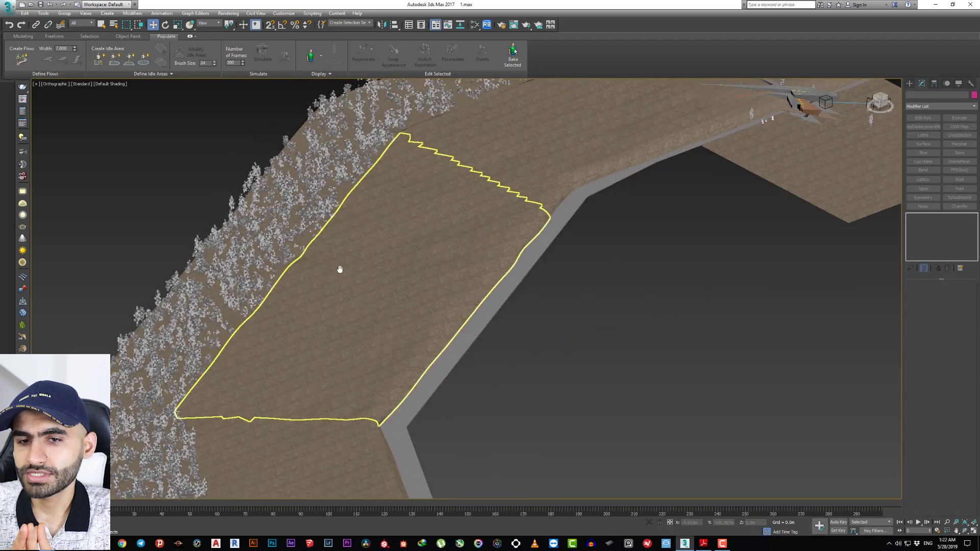
key("F3")
left_click(296, 212)
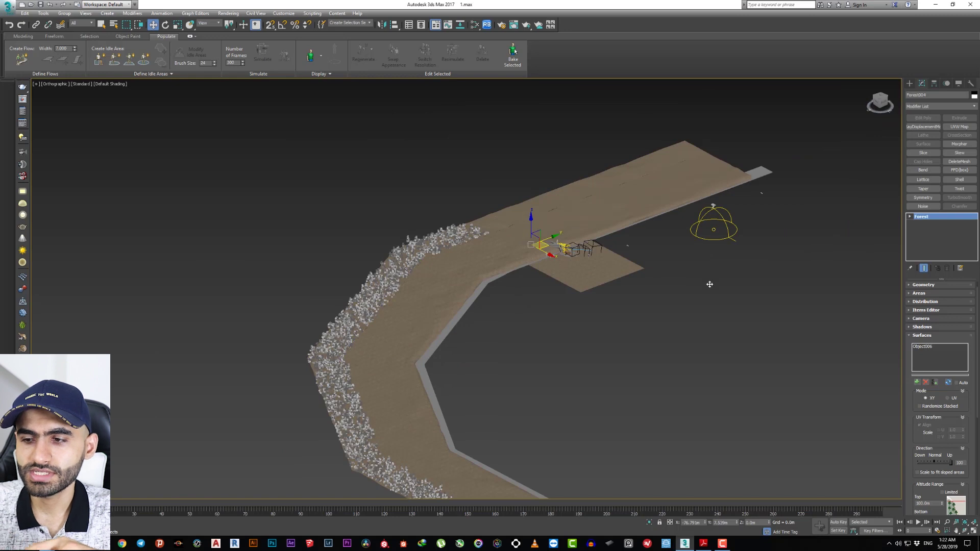
left_click_drag(710, 284, 873, 322, "shift")
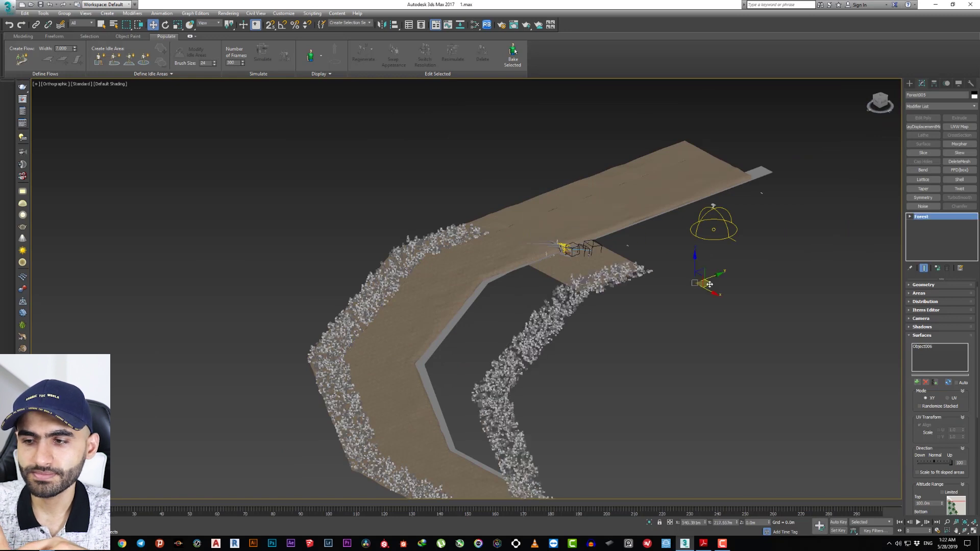
left_click(497, 305)
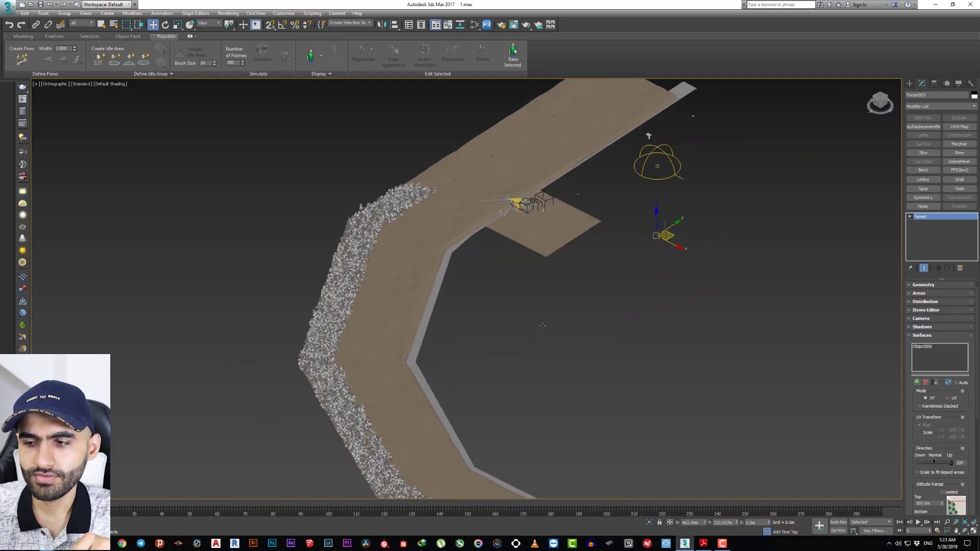
scroll(537, 322, "up", 5)
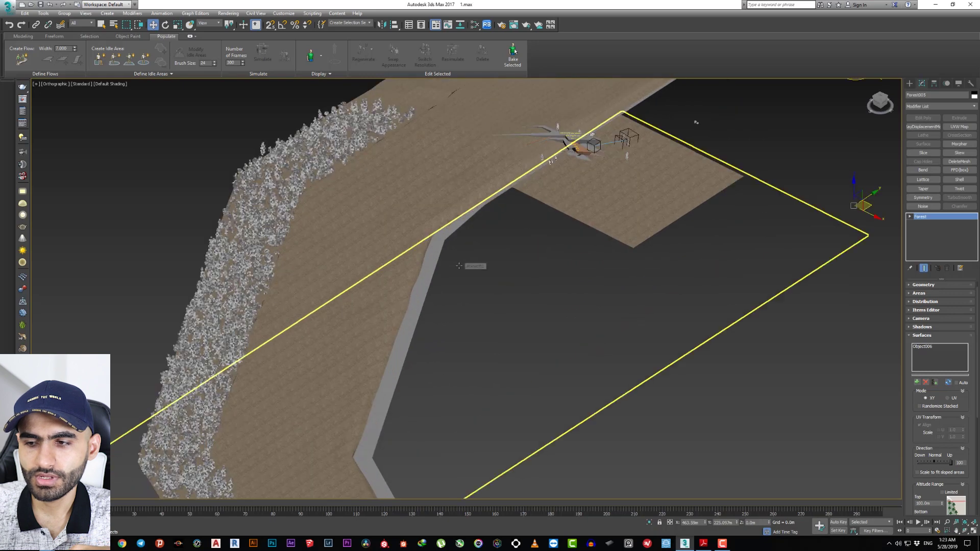
Add the other path sections as surfaces for the copy and remove Object006
left_click(917, 382)
left_click(418, 220)
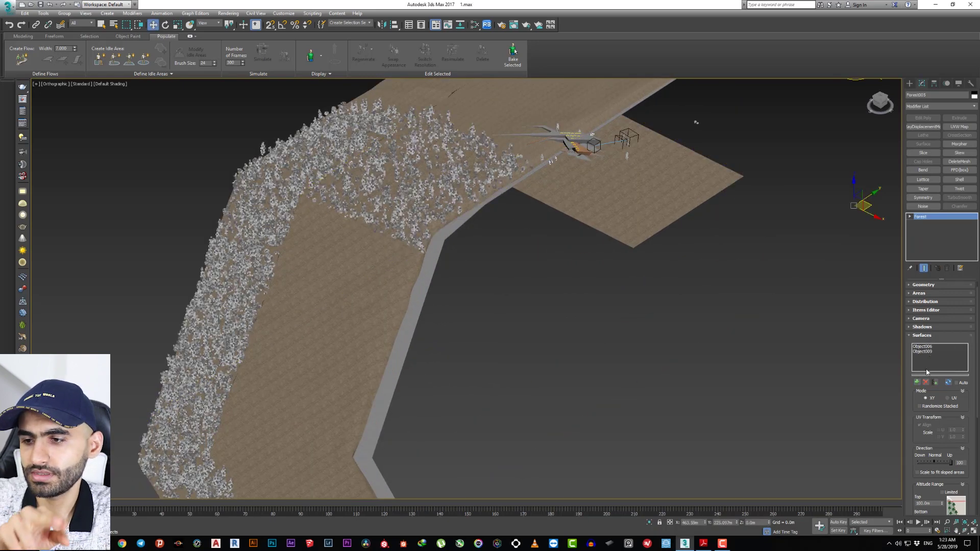
left_click(394, 262)
left_click(922, 347)
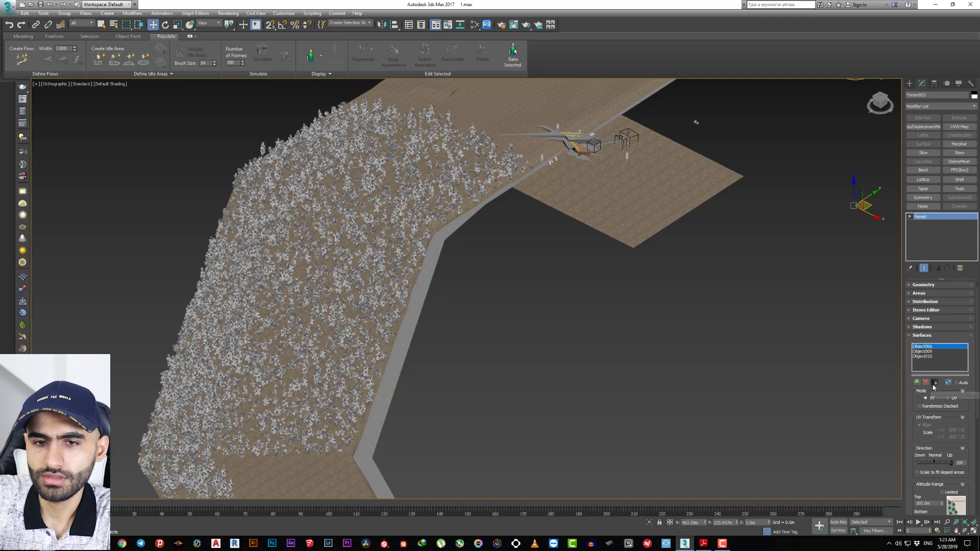
left_click(926, 383)
middle_click_drag(344, 464, 531, 258, "alt")
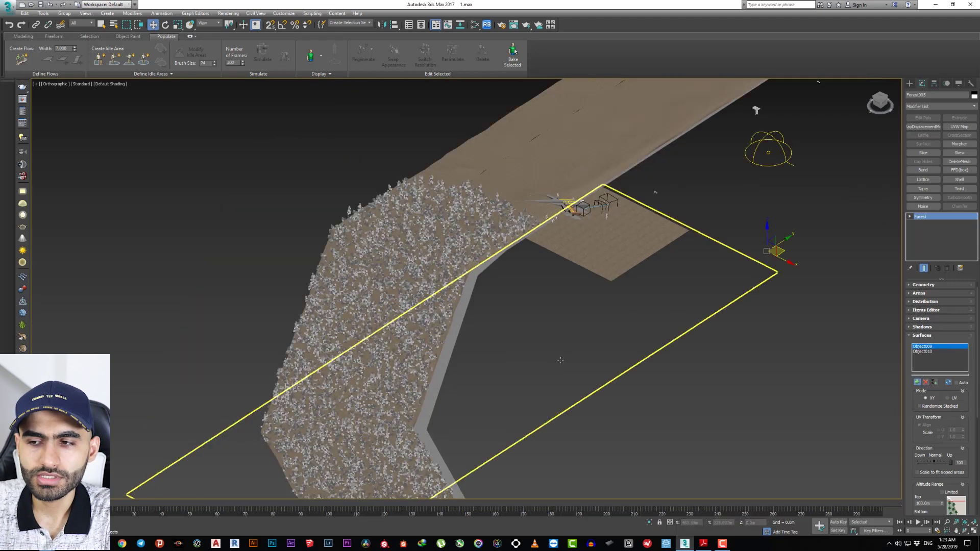
left_click(490, 384)
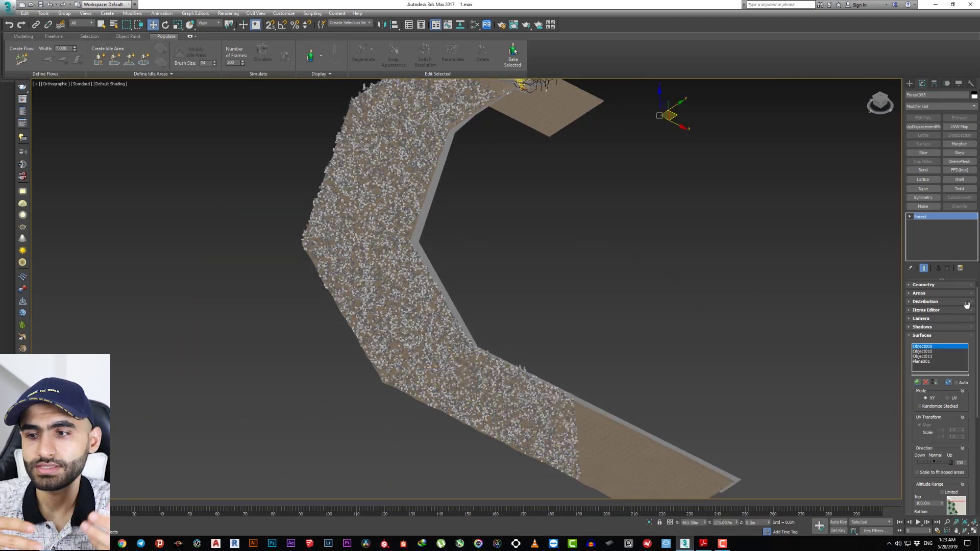
Change the Forest scatter's distribution pattern to Spread 4
left_click(922, 335)
left_click(919, 293)
scroll(923, 337, "down", 2)
scroll(924, 336, "up", 1)
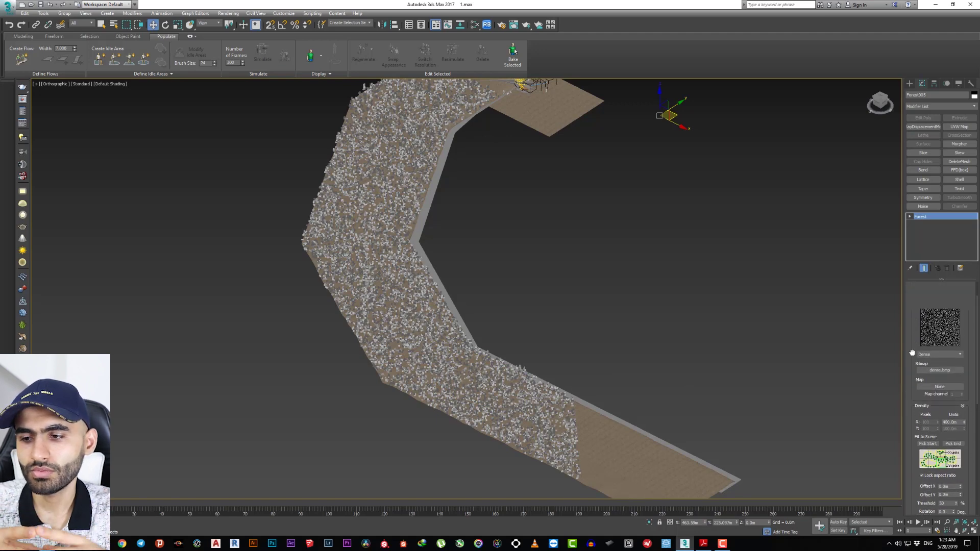
scroll(926, 342, "up", 1)
left_click(938, 369)
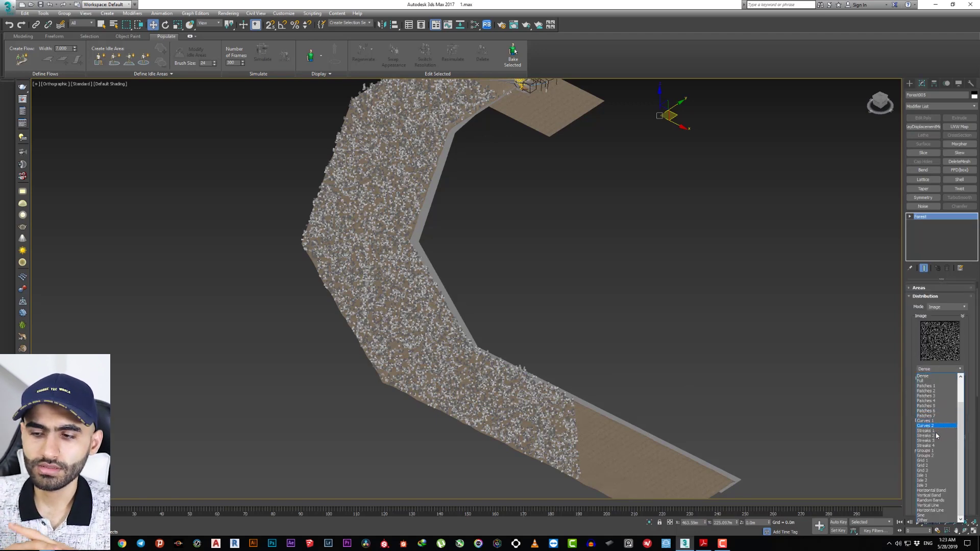
scroll(935, 433, "down", 3)
left_click(932, 503)
scroll(458, 193, "up", 5)
Confirm a maximum scale of 150 in the rotation and scale settings
middle_click_drag(458, 193, 547, 299)
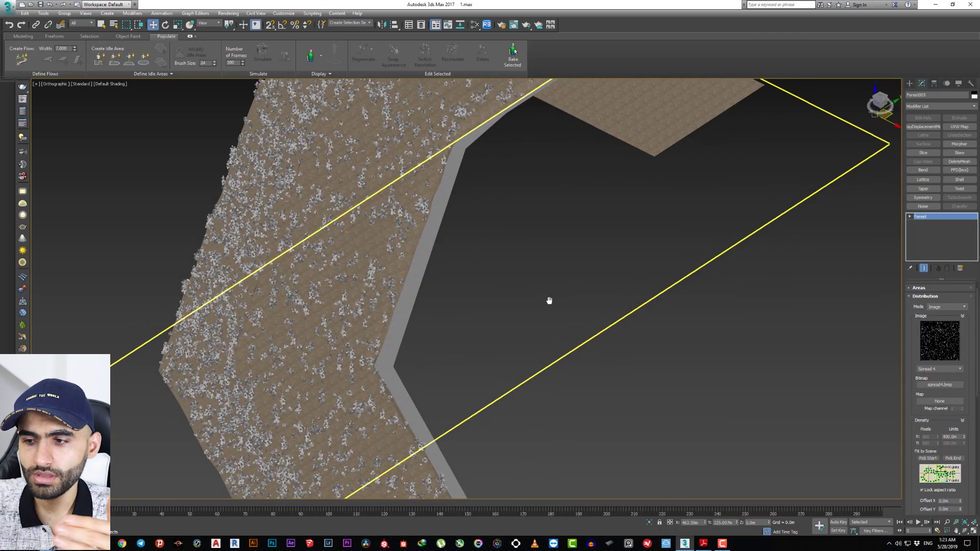
scroll(906, 311, "down", 2)
scroll(905, 311, "down", 2)
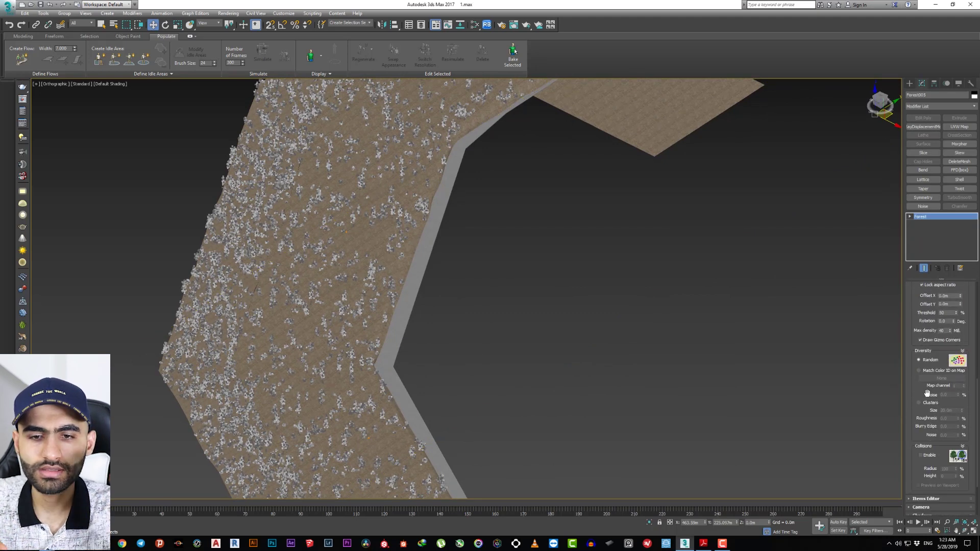
scroll(918, 288, "down", 1)
left_click(929, 471)
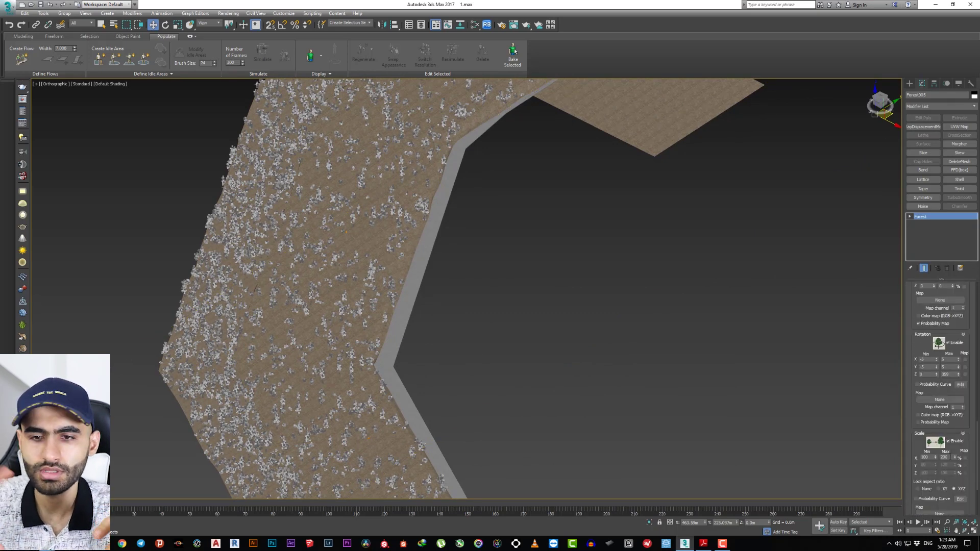
key("Tab")
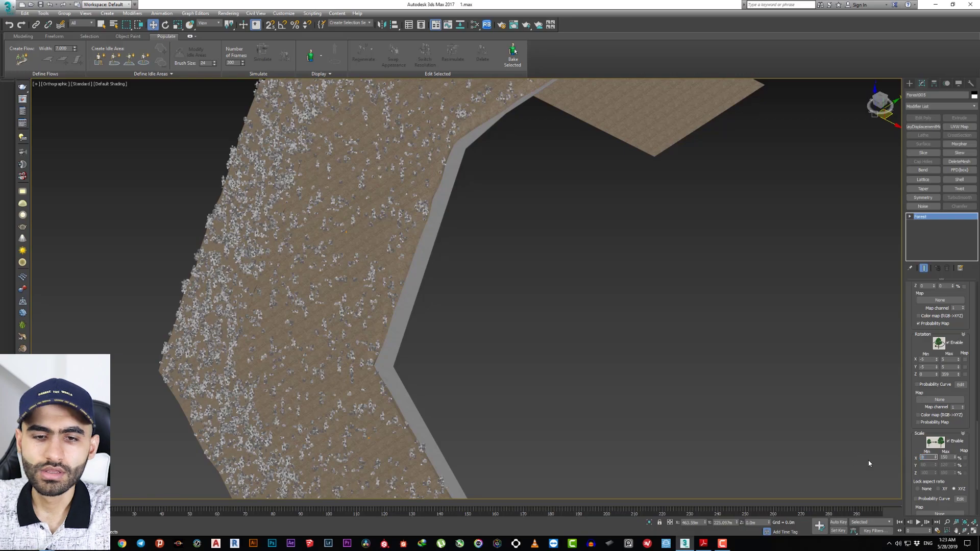
Tilt the view to look across the trees, then restore the four-view layout
middle_click_drag(474, 276, 490, 306, "alt")
scroll(490, 316, "up", 5)
scroll(492, 332, "up", 5)
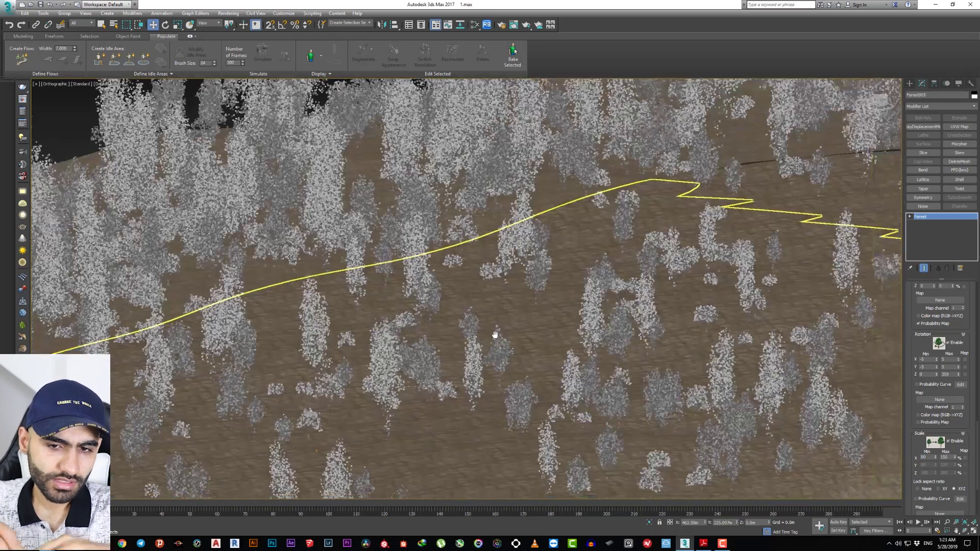
scroll(511, 307, "down", 5)
scroll(511, 306, "down", 5)
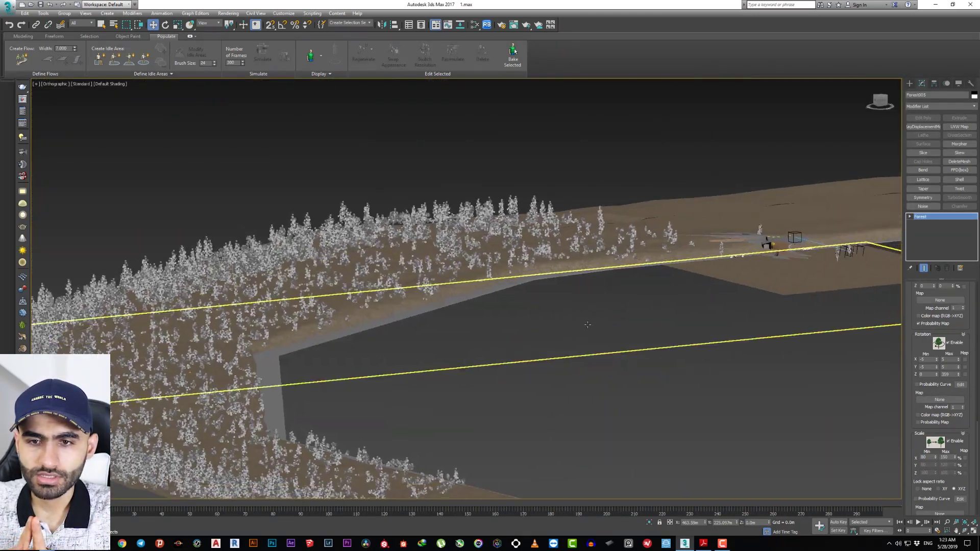
key("alt+w")
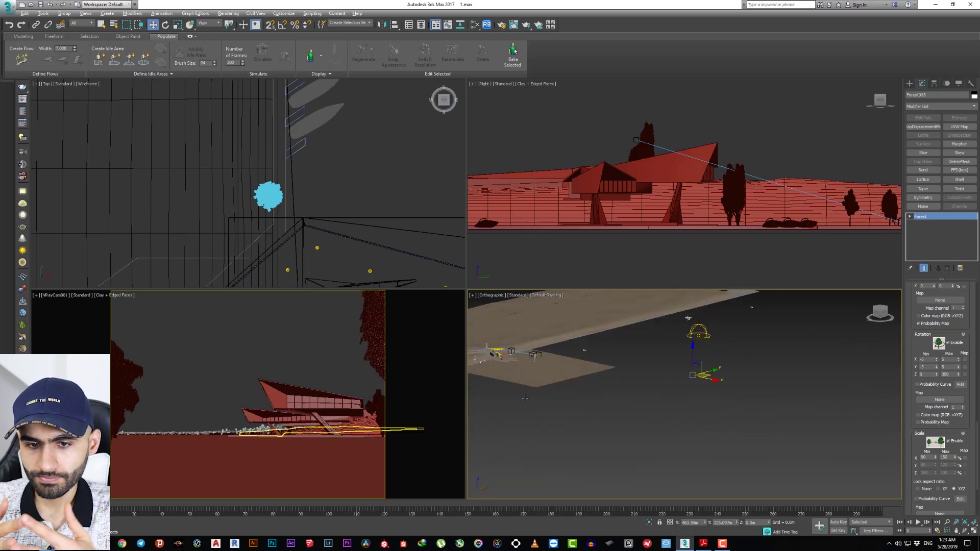
Check the ground mesh, then maximize the camera view framing the shrub strip
scroll(595, 373, "up", 3)
left_click(595, 372)
scroll(602, 394, "up", 3)
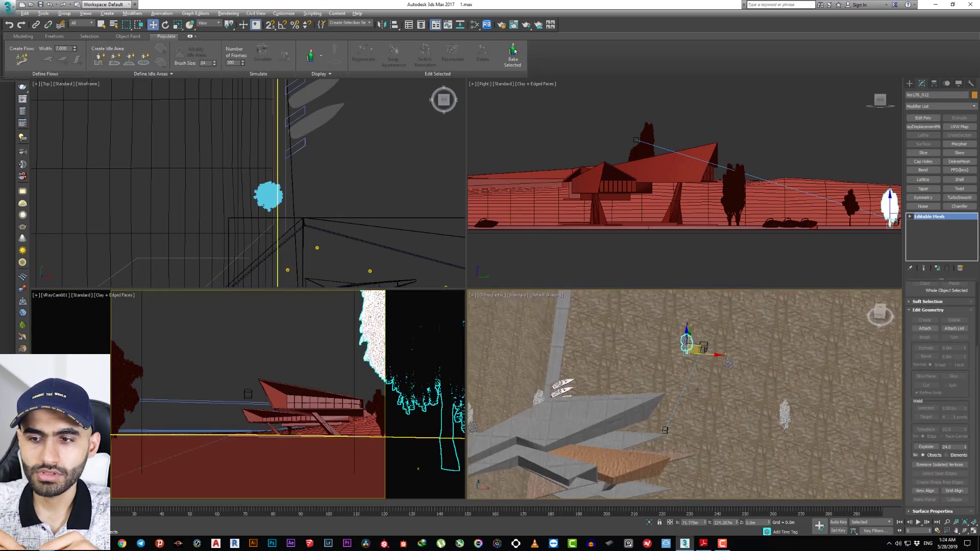
middle_click_drag(601, 395, 602, 357, "alt")
left_click(156, 430)
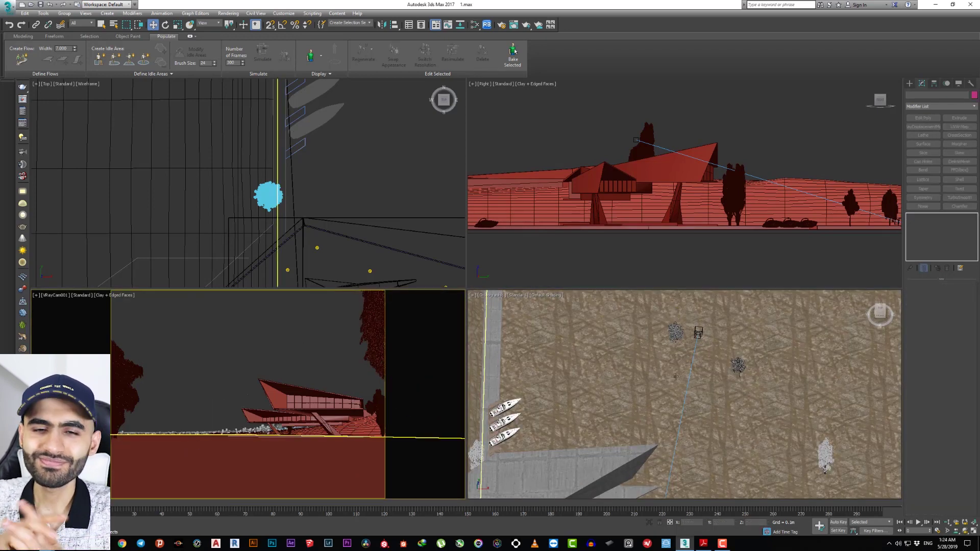
key("alt+w")
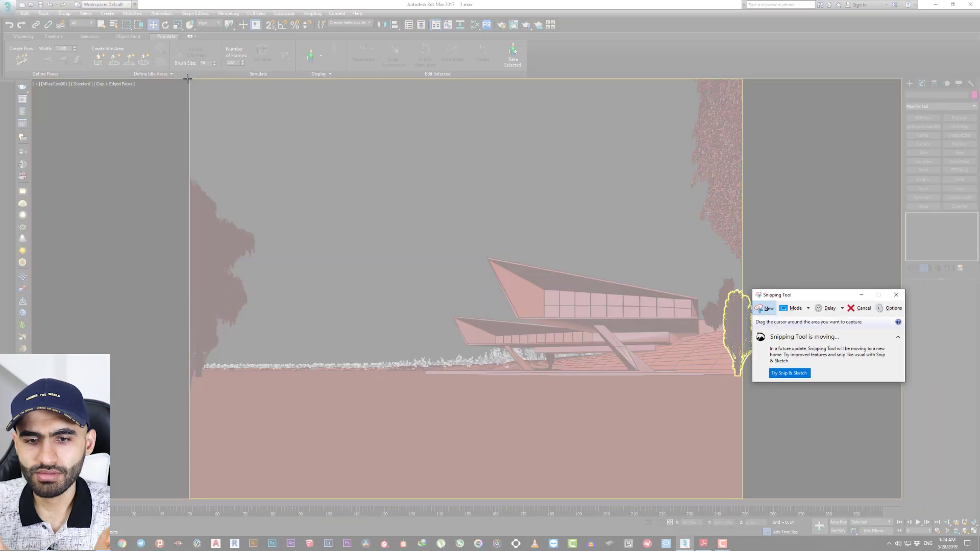
Snip the camera view and mark planting spots with red foreground and blue building-end scribbles
left_click_drag(188, 79, 743, 505)
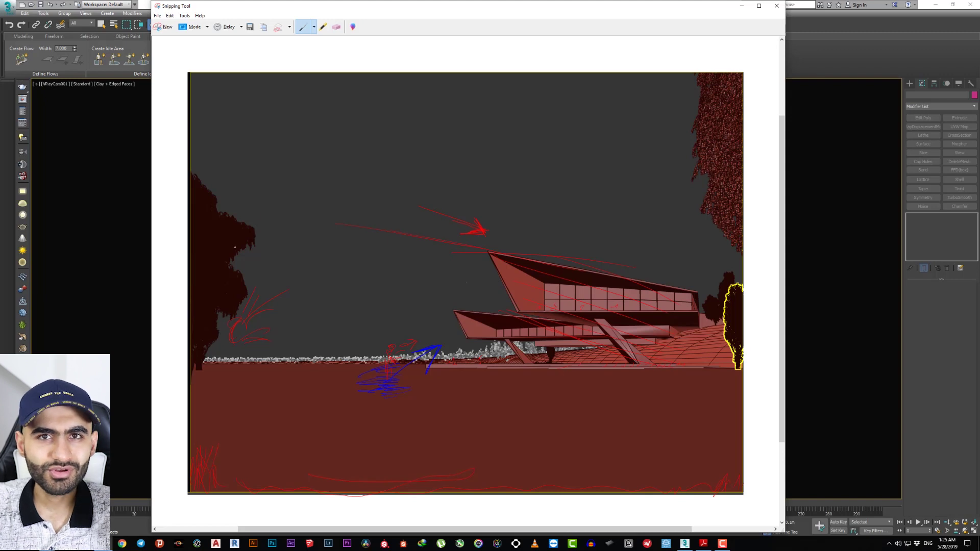
left_click_drag(673, 456, 717, 455)
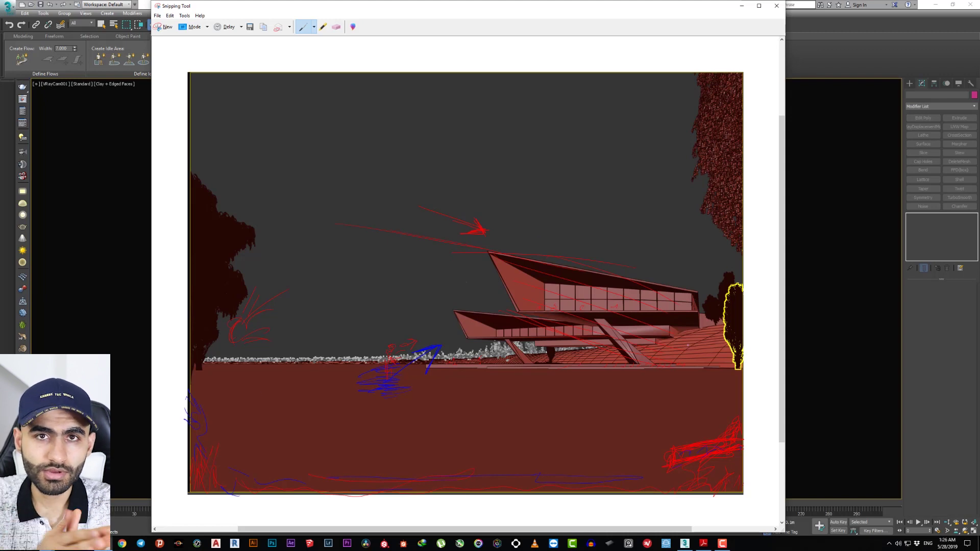
left_click_drag(695, 352, 707, 332)
right_click(710, 329)
right_click(596, 353)
left_click(596, 357)
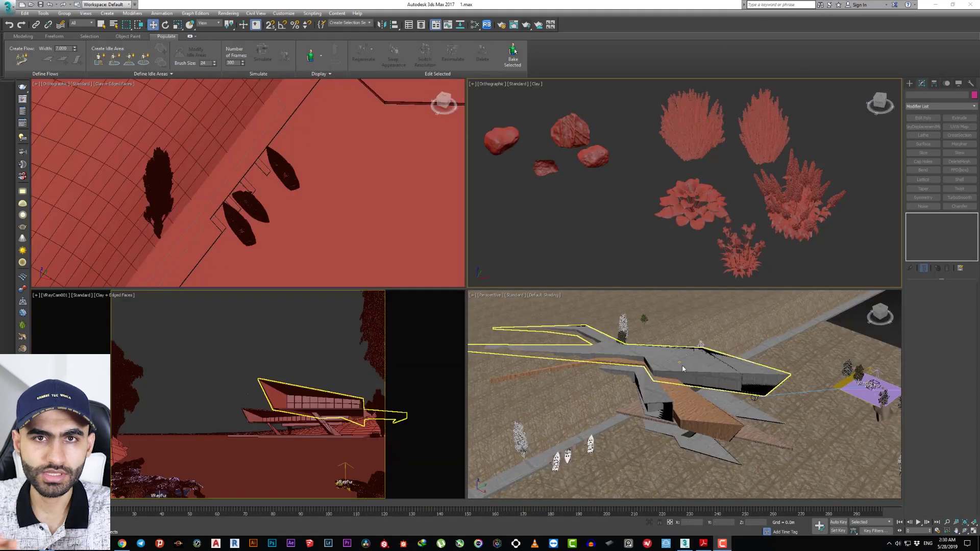
Inspect the foliage groups and terrain, then switch the orbited viewport to Top view
left_click(345, 356)
left_click(143, 470)
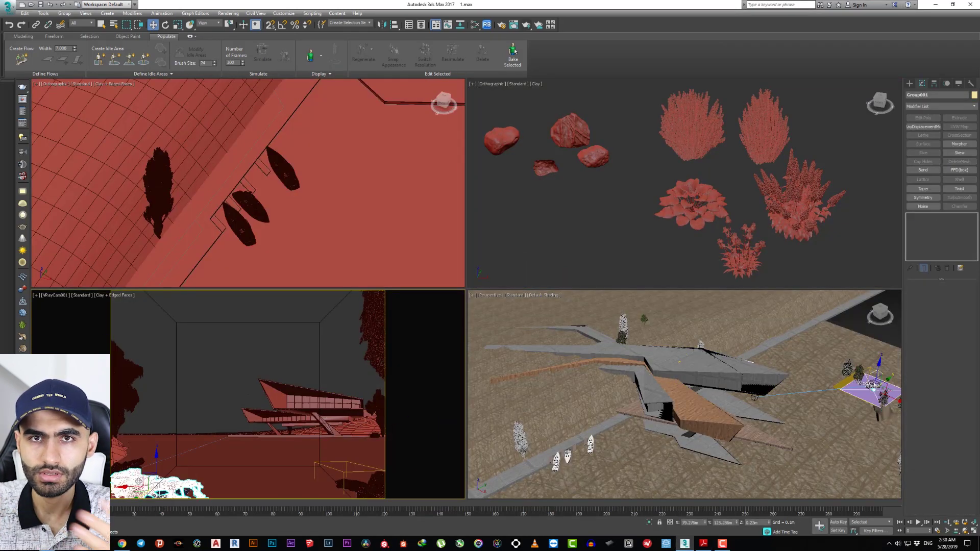
left_click(540, 245)
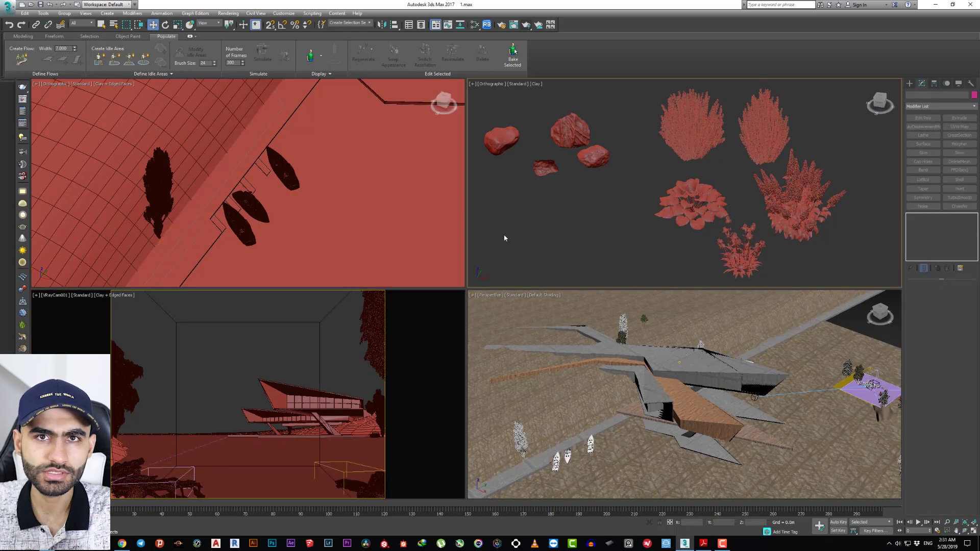
mouse_move(286, 214)
middle_mouse_down("alt")
mouse_move(312, 234)
mouse_move(245, 172)
mouse_move(254, 175)
middle_mouse_up("alt")
left_click(313, 233)
scroll(312, 234, "down", 5)
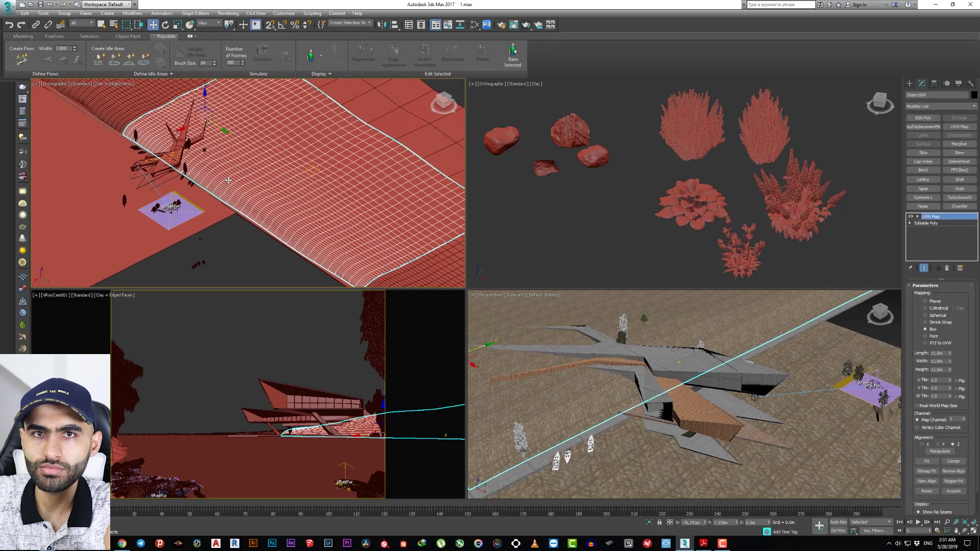
key("t")
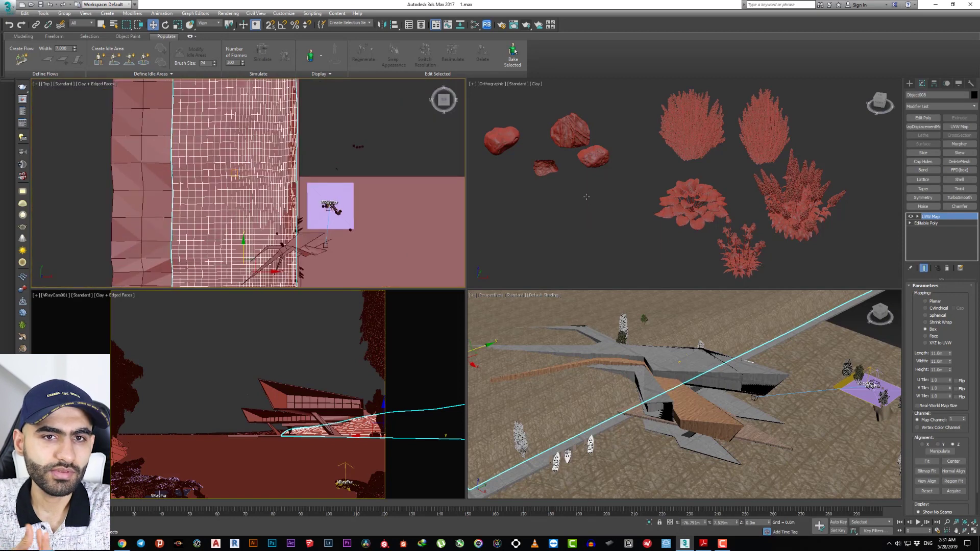
left_click(587, 196)
Page through the archmodels shrub and flower catalogue pages, narrow the PDF window, then return to 3ds Max
left_click(711, 544)
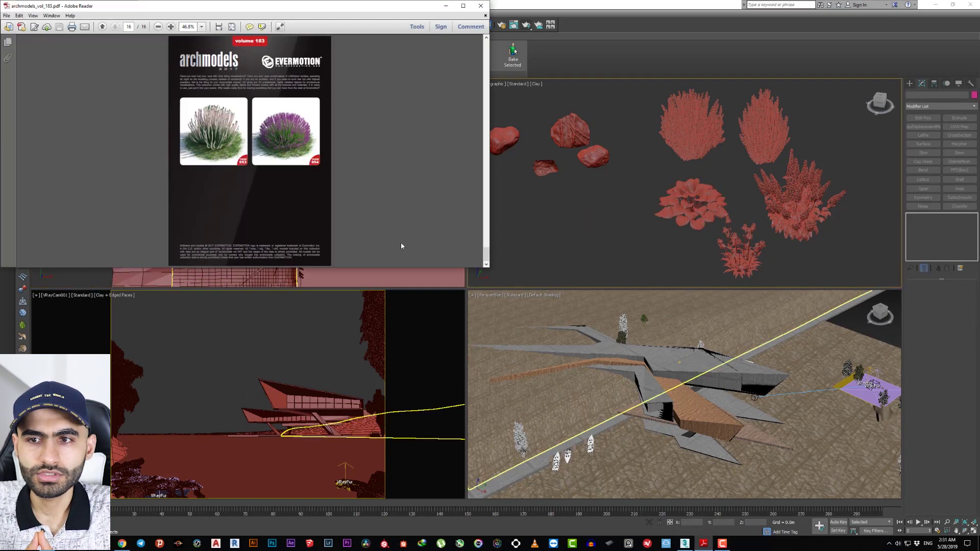
scroll(301, 185, "up", 2)
scroll(298, 185, "down", 1)
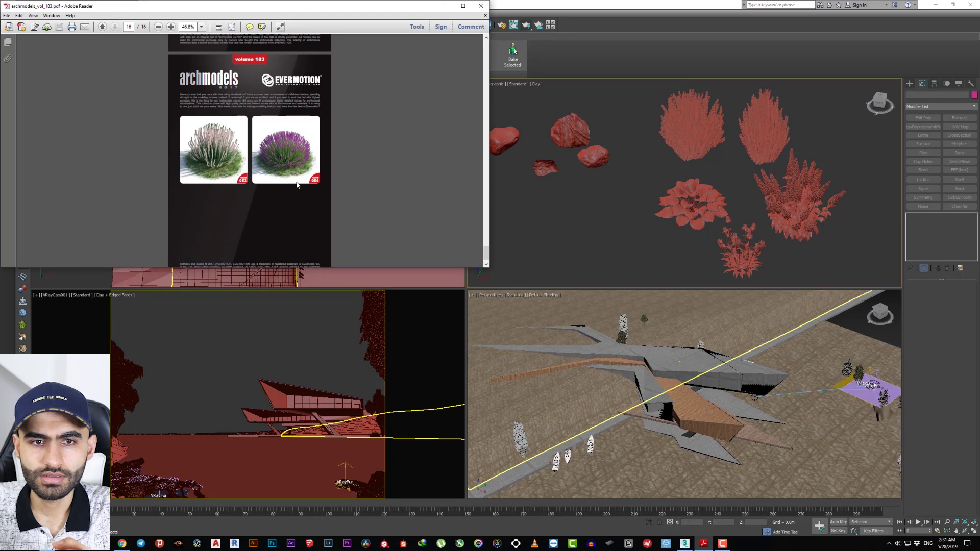
scroll(297, 184, "up", 10)
scroll(308, 190, "up", 5)
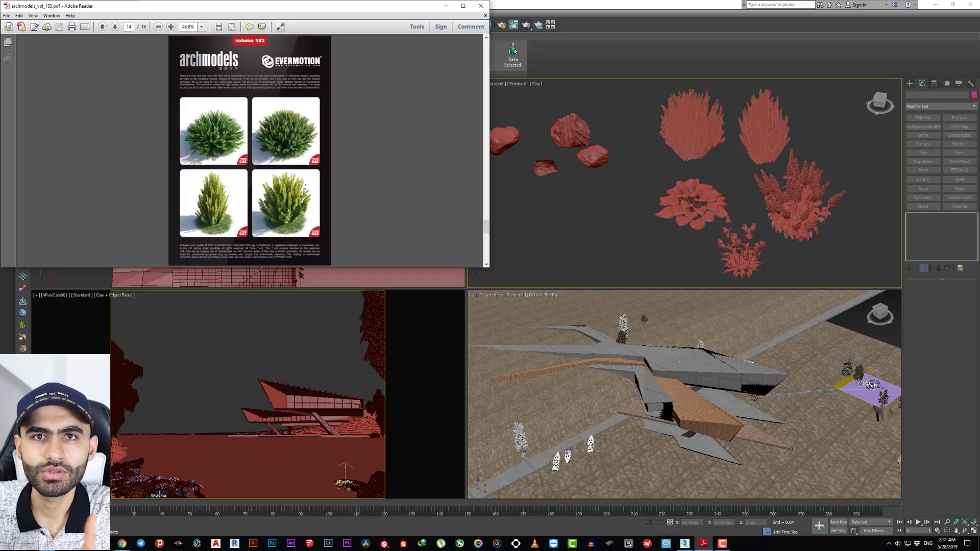
scroll(308, 190, "up", 5)
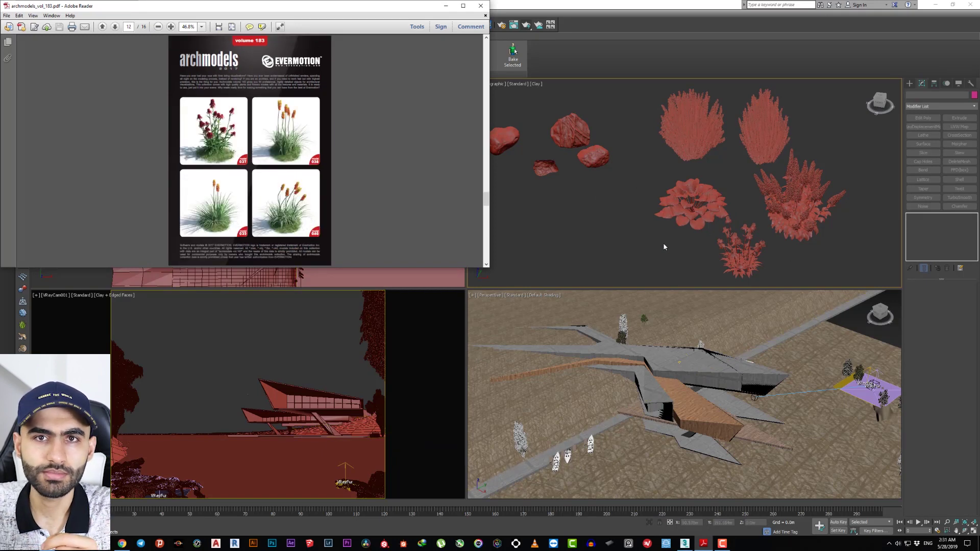
left_click_drag(489, 181, 447, 166)
scroll(342, 190, "down", 3)
scroll(341, 189, "down", 3)
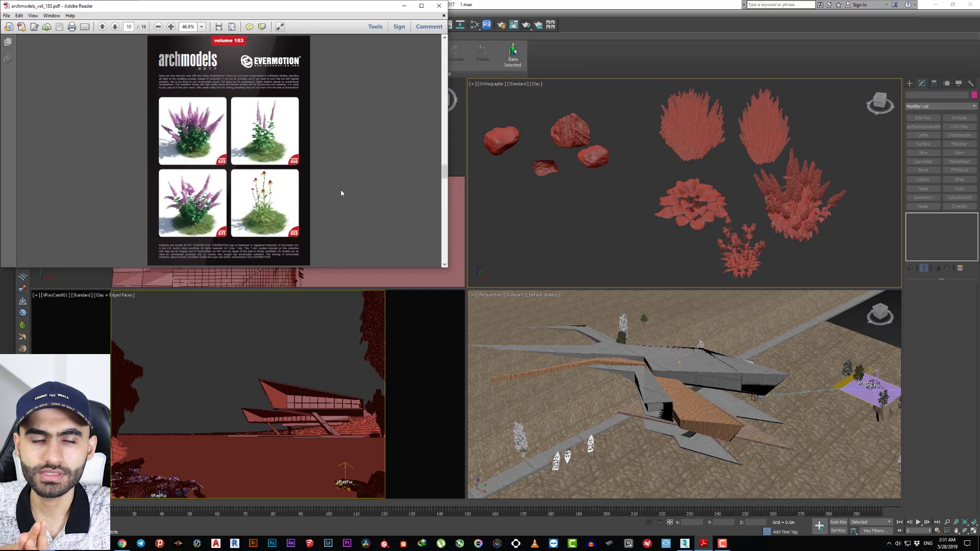
scroll(341, 189, "down", 3)
key("alt+Tab")
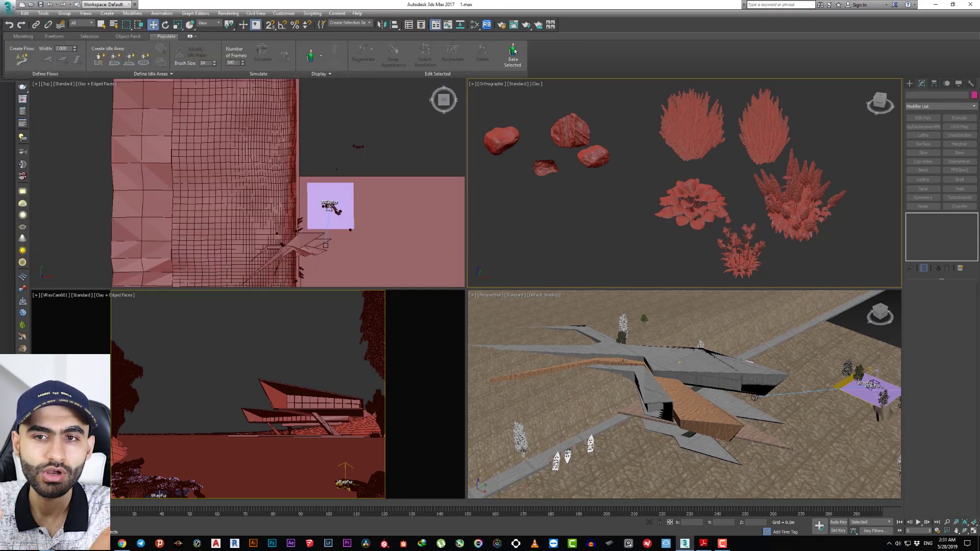
Select the building outline spline Line001 and inspect it in a temporarily maximized view
scroll(622, 361, "up", 5)
left_click(623, 358)
scroll(587, 373, "down", 5)
scroll(528, 382, "up", 4)
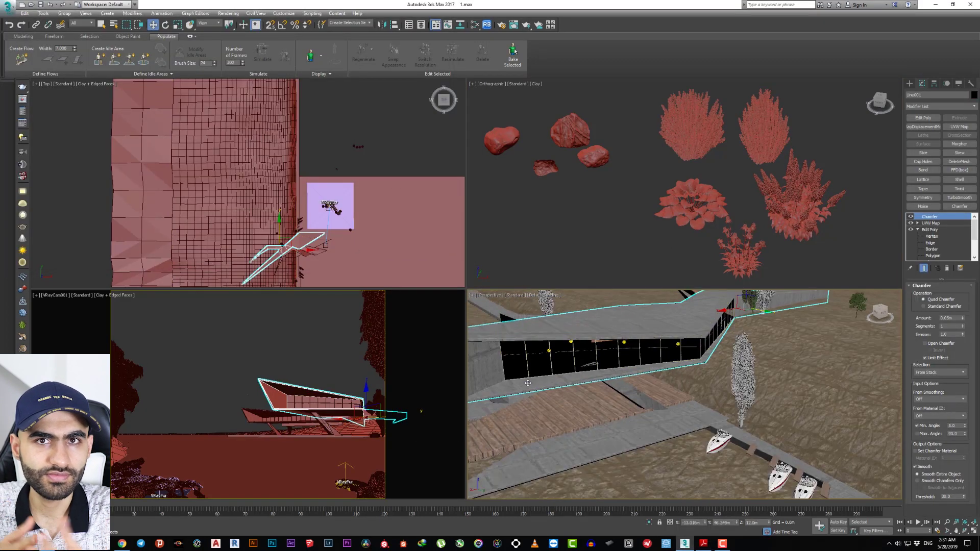
middle_click_drag(528, 383, 646, 316, "alt")
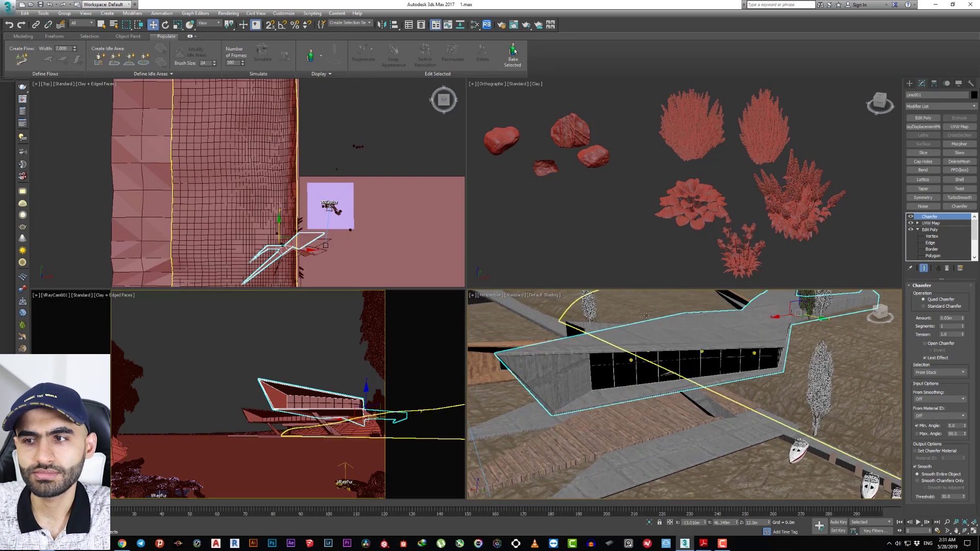
key("alt+w")
scroll(560, 223, "up", 3)
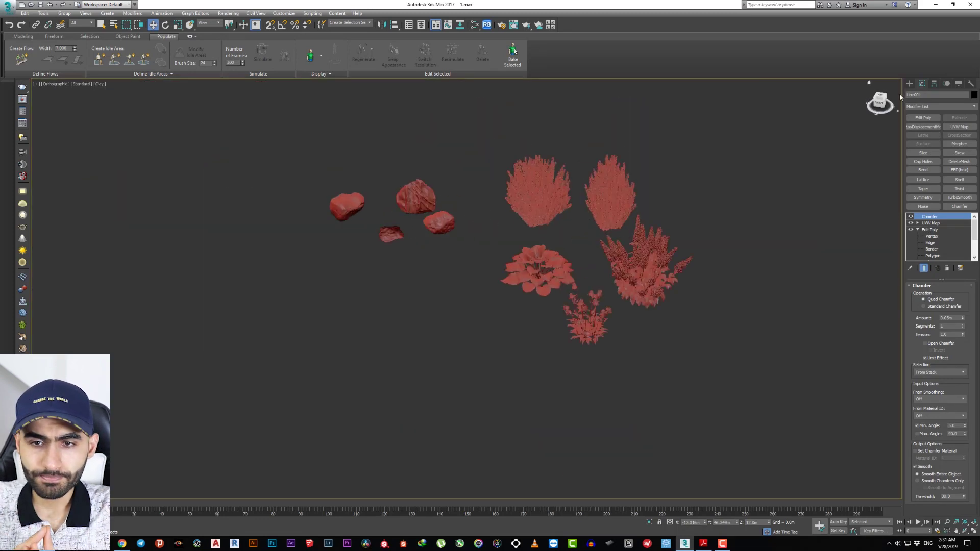
scroll(560, 223, "up", 2)
key("alt+w")
Create a Forest Pro scatter using the Line001 spline as its area
left_click(934, 105)
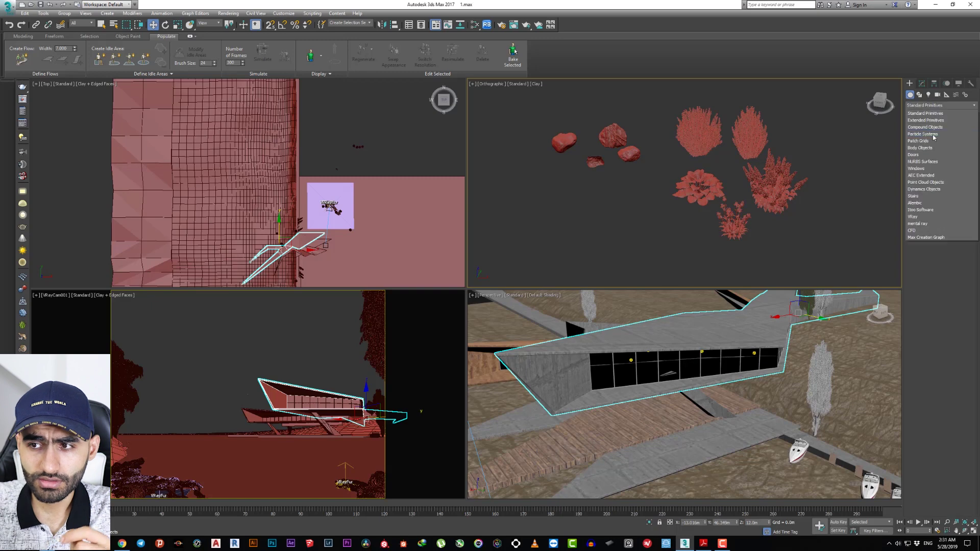
left_click(920, 210)
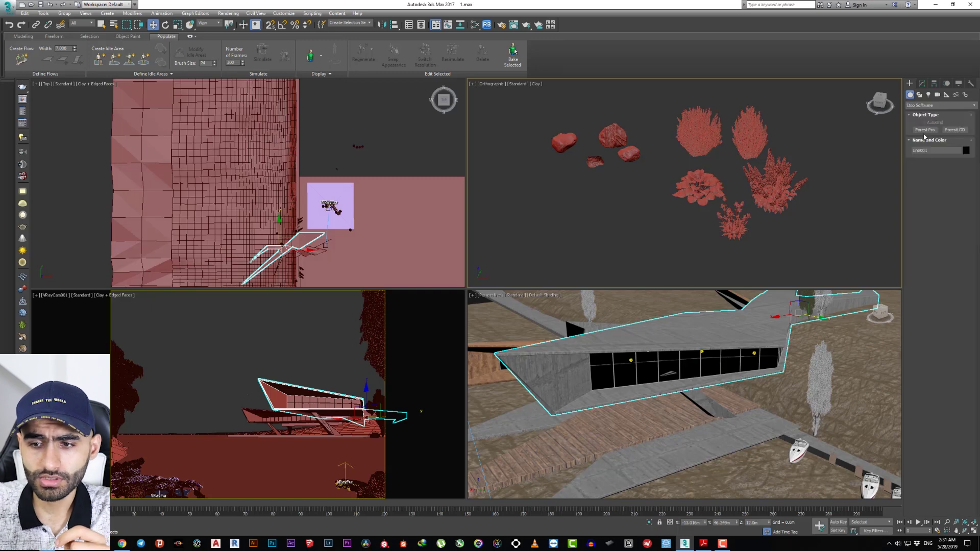
left_click(789, 384)
left_click(526, 297)
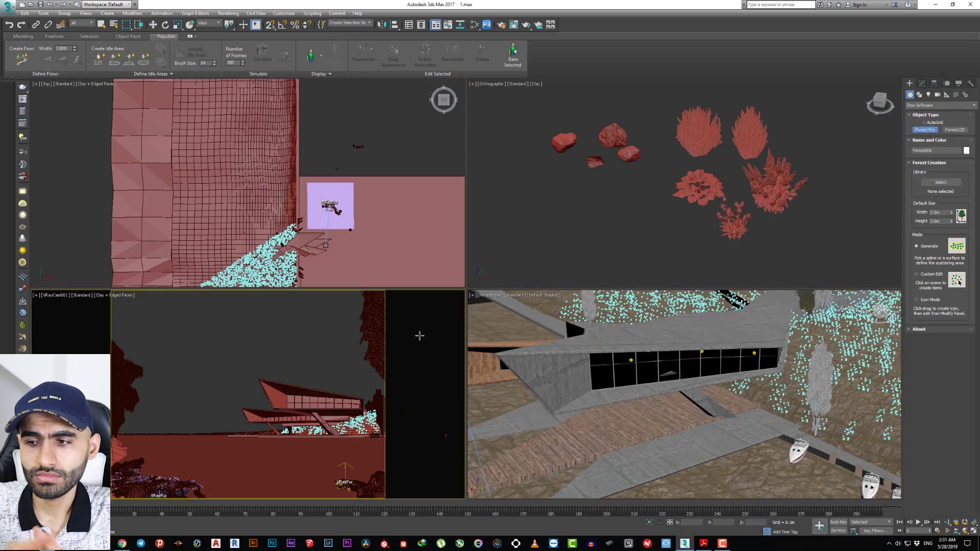
Add geometry items to the forest scatter and assign rock AM_182_052_obj_002
middle_click_drag(664, 388, 714, 398, "alt")
left_click(689, 403)
key("w")
left_click(922, 83)
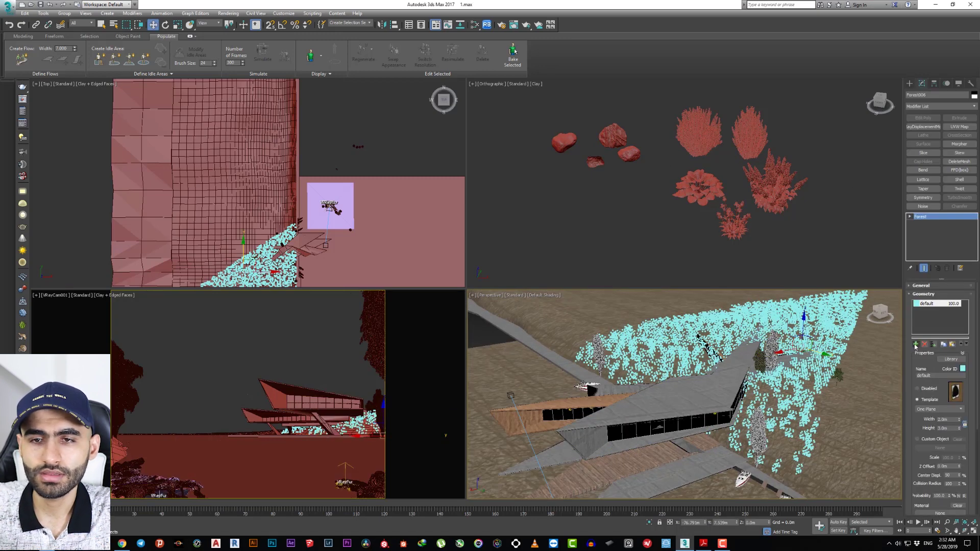
left_click(916, 345)
left_click(940, 447)
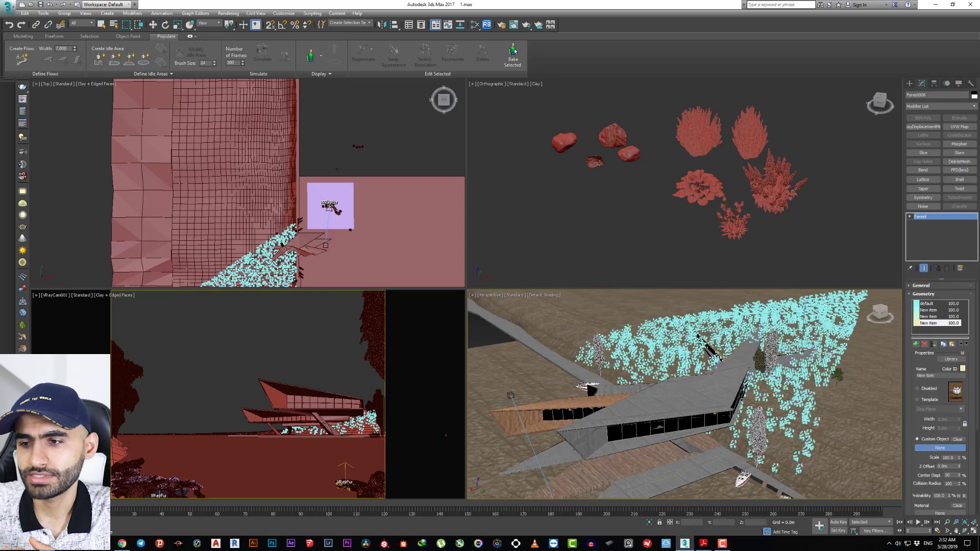
left_click(594, 162)
Assign the remaining rock models, including AM_182_052_obj_004 and obj_003, to the other items
left_click(928, 316)
left_click(940, 447)
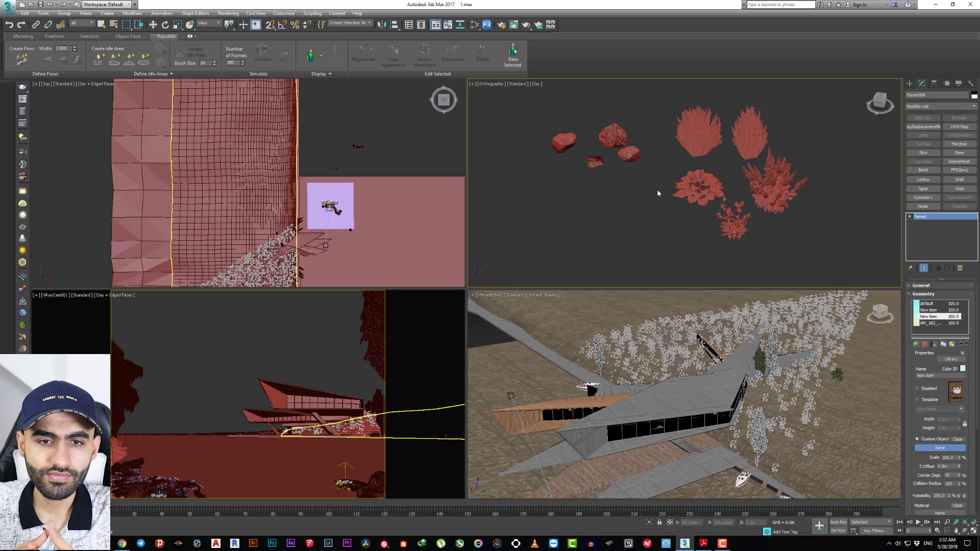
left_click(629, 154)
left_click(928, 310)
left_click(940, 447)
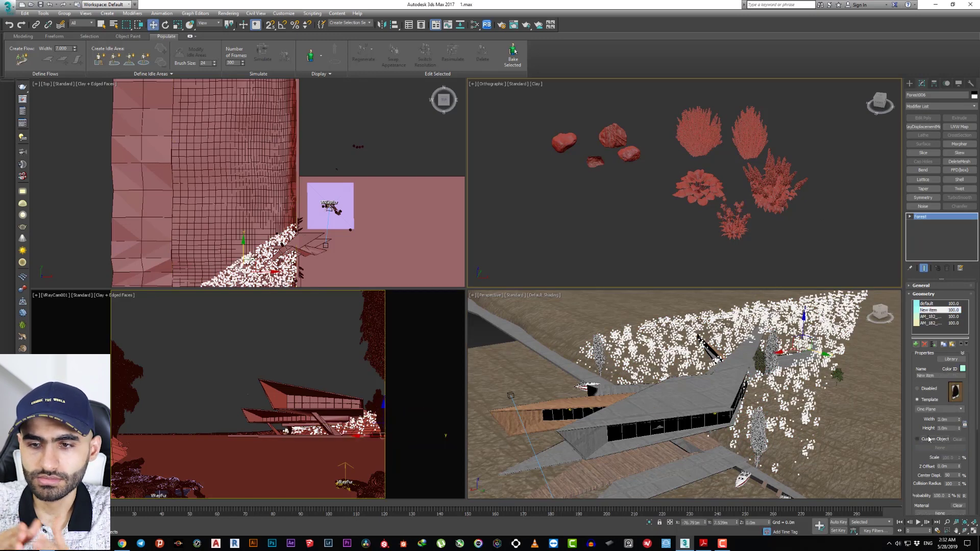
left_click(565, 143)
left_click(928, 304)
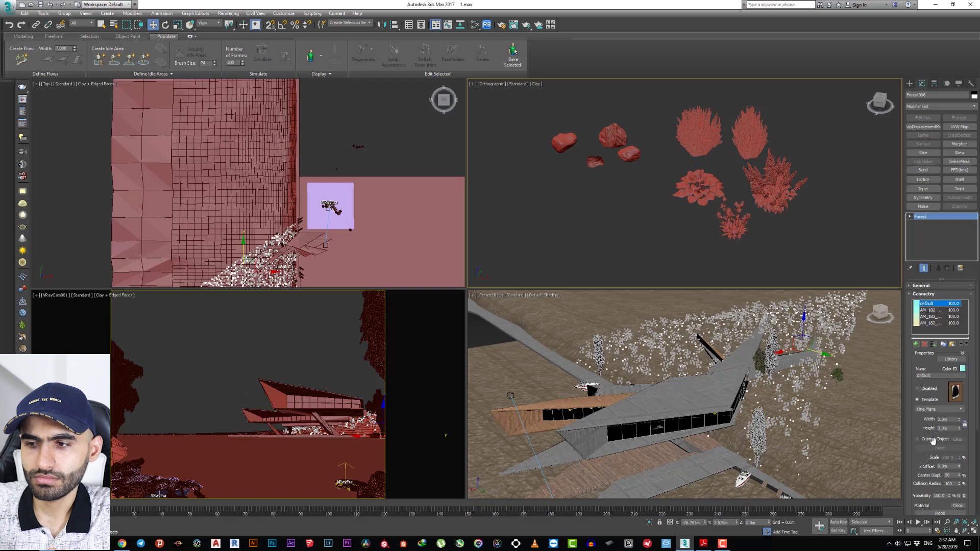
left_click(940, 448)
left_click(733, 219)
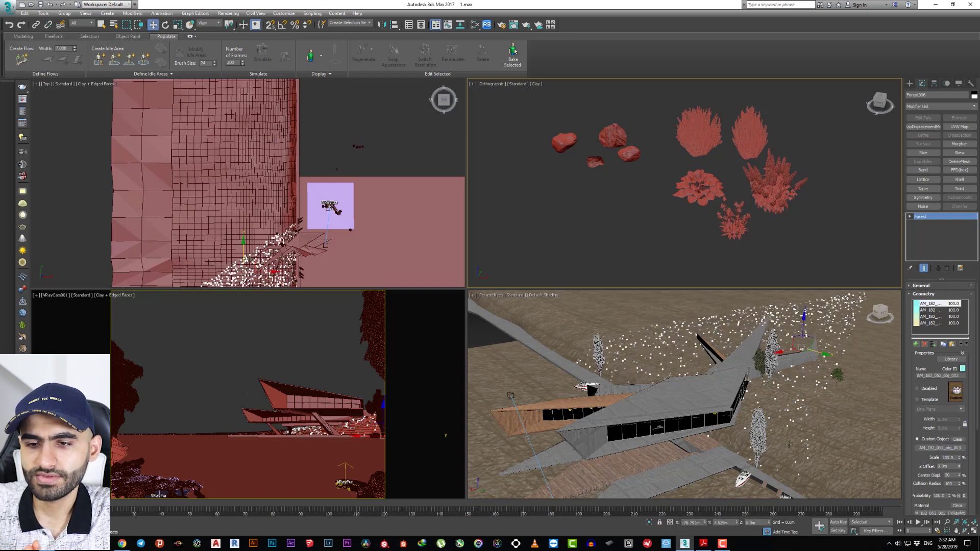
scroll(789, 444, "up", 5)
Add Object009 to the Forest006 scatter's surfaces list
middle_click_drag(715, 388, 766, 358, "alt")
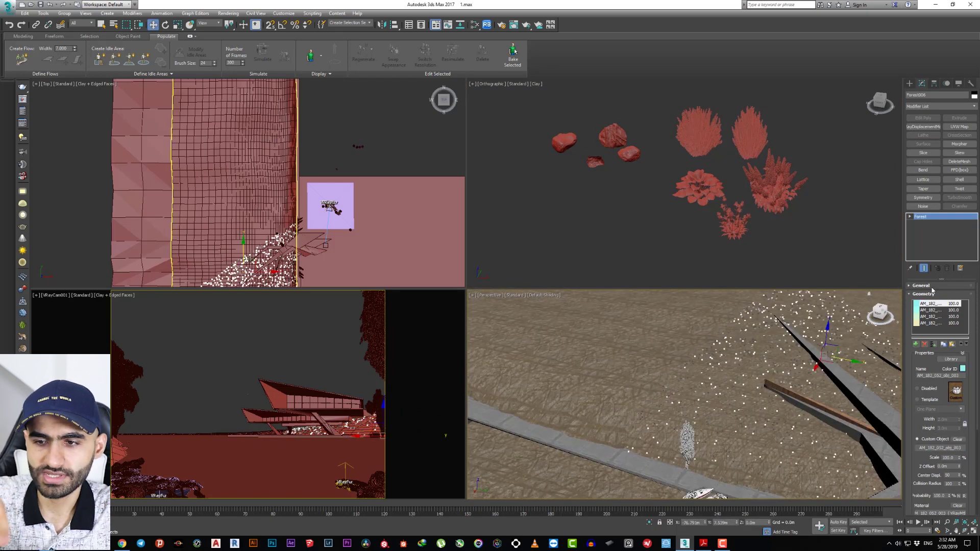
left_click(924, 294)
scroll(933, 338, "down", 3)
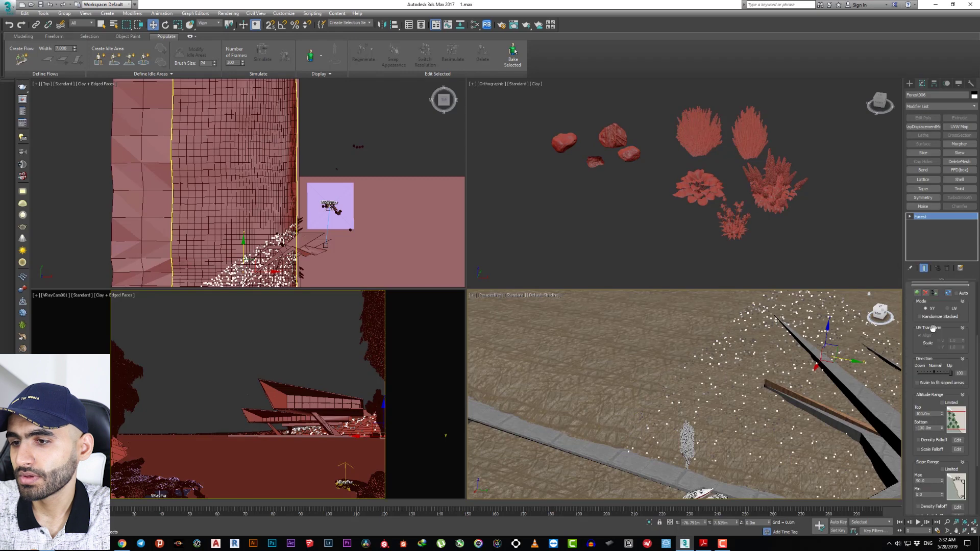
left_click(787, 335)
key("z")
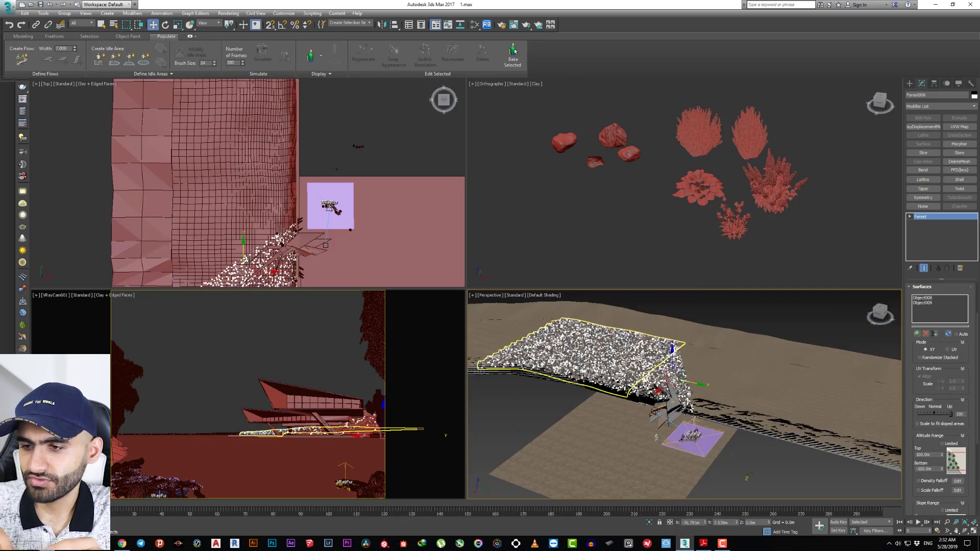
scroll(773, 402, "up", 4)
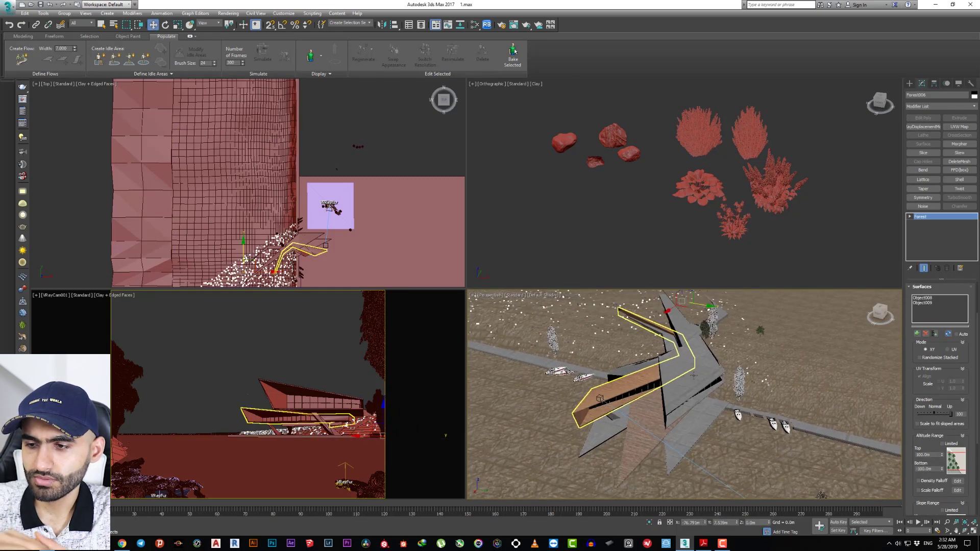
left_click(916, 303)
key("z")
Set the scatter's maximum X scale to 200 in the transform settings
left_click(922, 286)
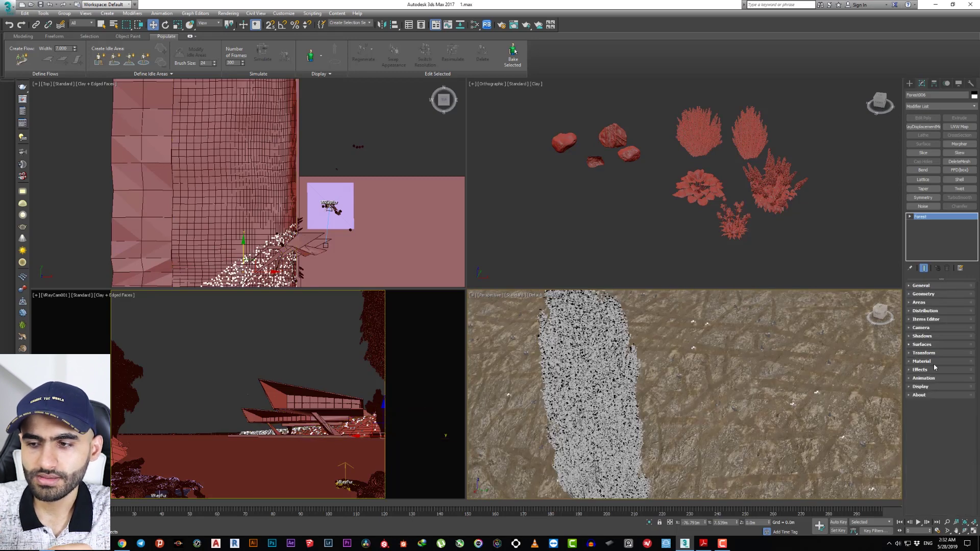
left_click(928, 354)
scroll(945, 339, "down", 1)
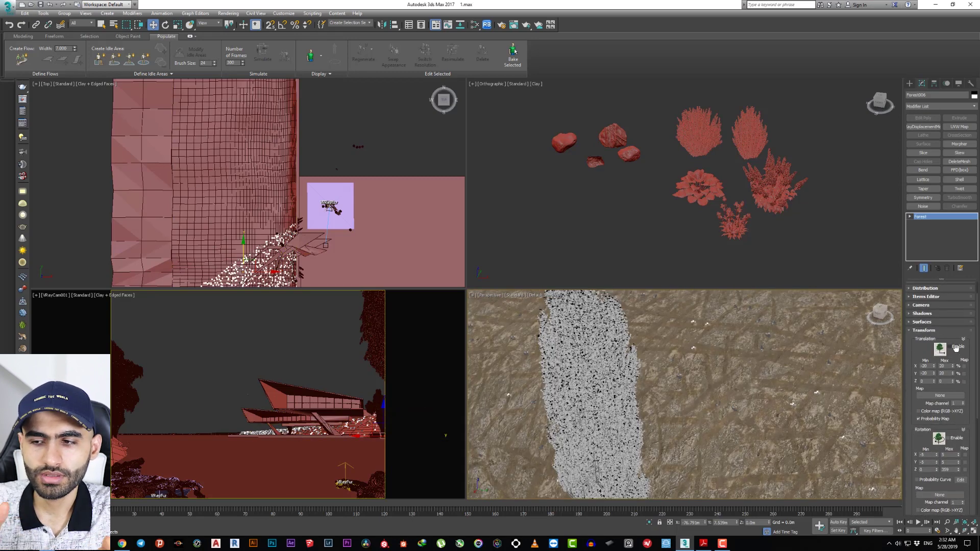
scroll(914, 432, "down", 5)
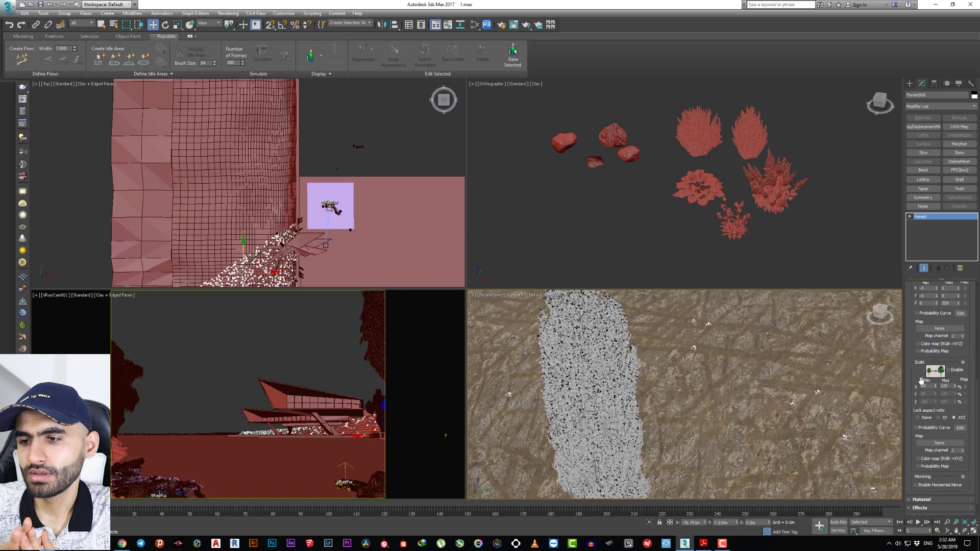
double_click(947, 386)
type("200")
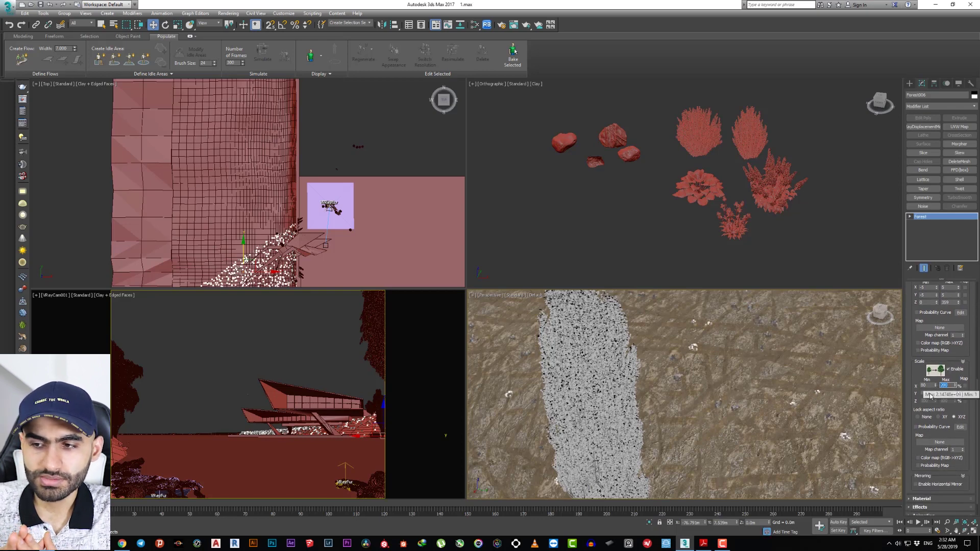
key("Return")
Set the scatter's density X units to 50m
scroll(919, 357, "up", 2)
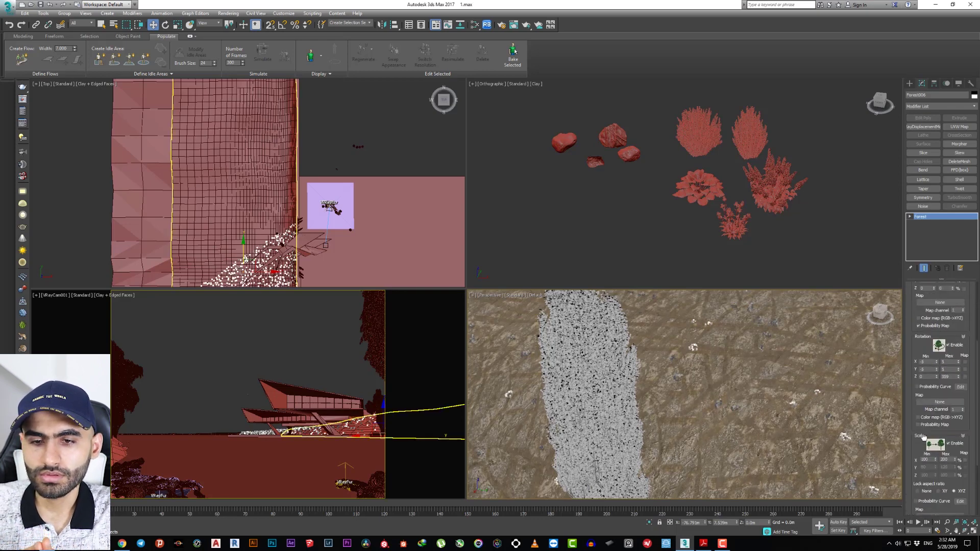
scroll(919, 347, "up", 2)
scroll(917, 327, "up", 1)
scroll(923, 320, "up", 2)
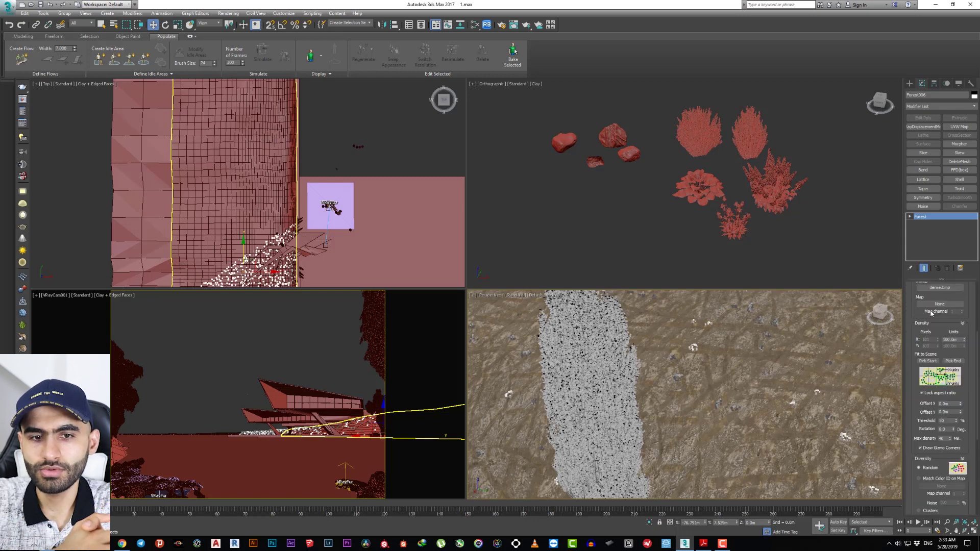
scroll(926, 358, "up", 2)
scroll(931, 388, "up", 2)
left_click_drag(965, 411, 953, 410)
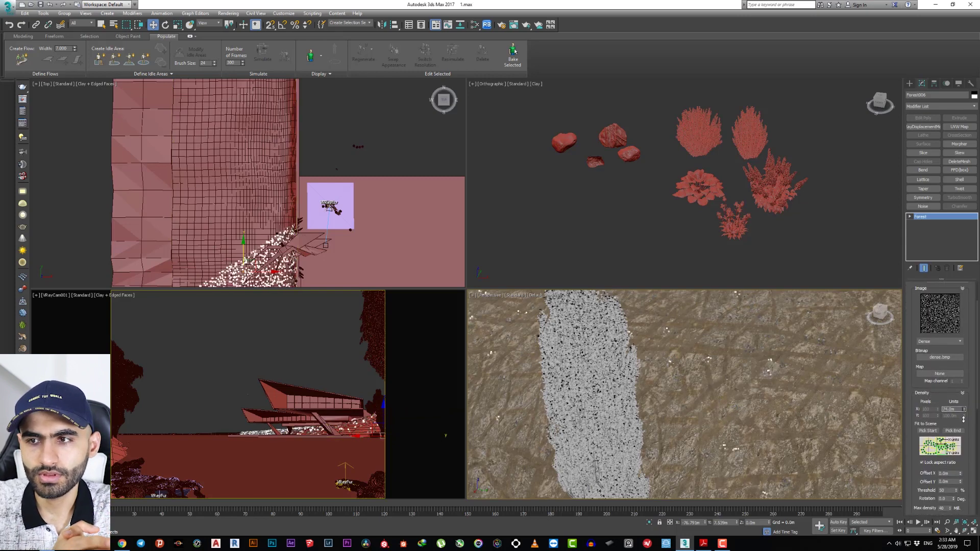
type("50")
key("Return")
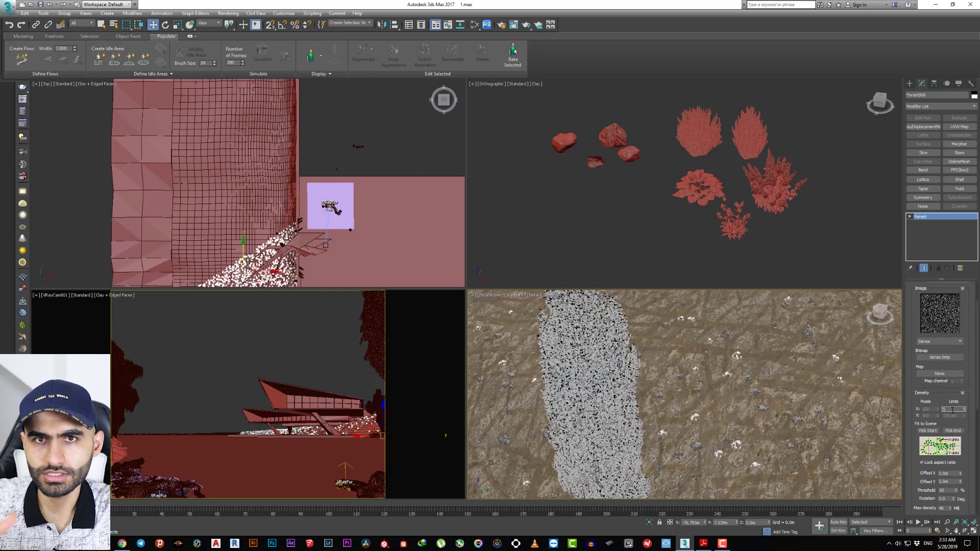
scroll(807, 415, "down", 3)
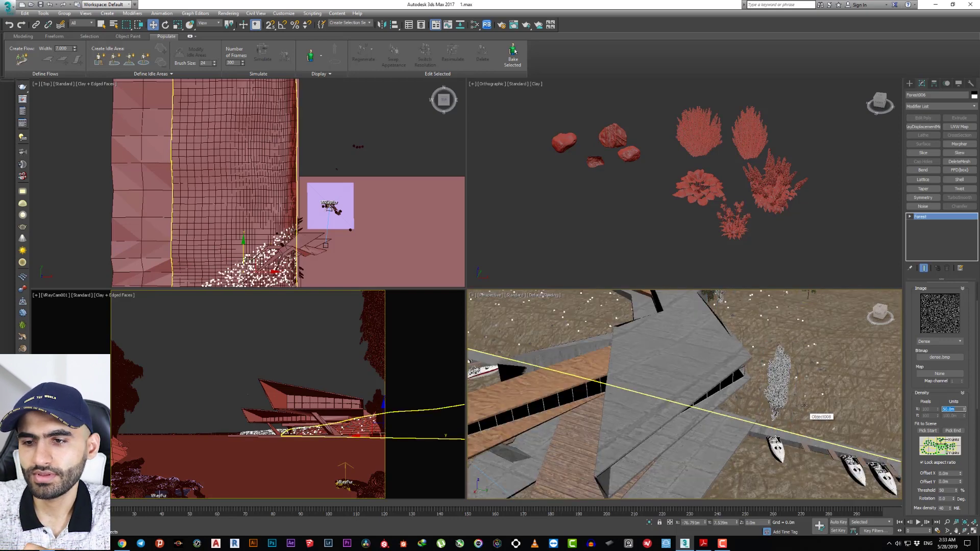
scroll(804, 416, "up", 4)
left_click(910, 83)
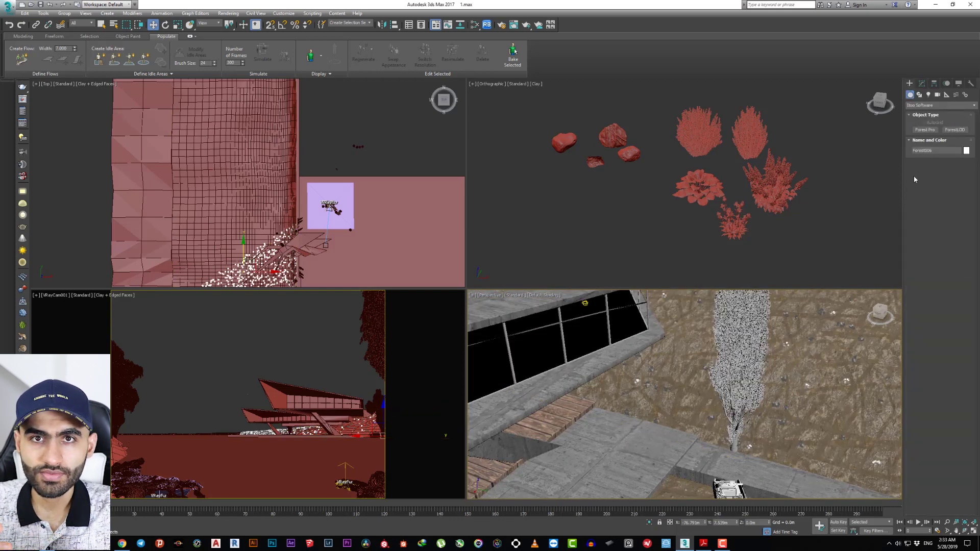
Create a new Forest Pro scatter on the ground with a patches distribution pattern
left_click(925, 130)
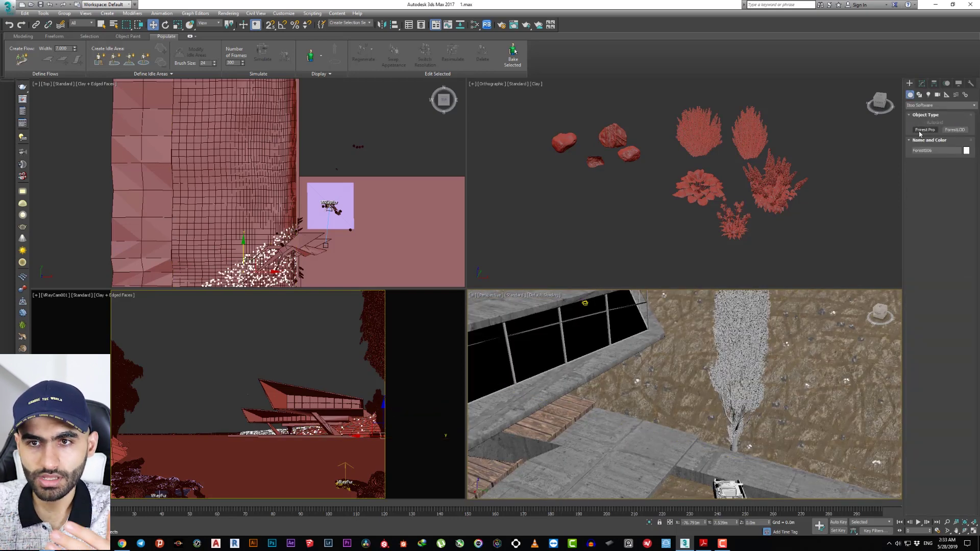
left_click(806, 361)
left_click(525, 294)
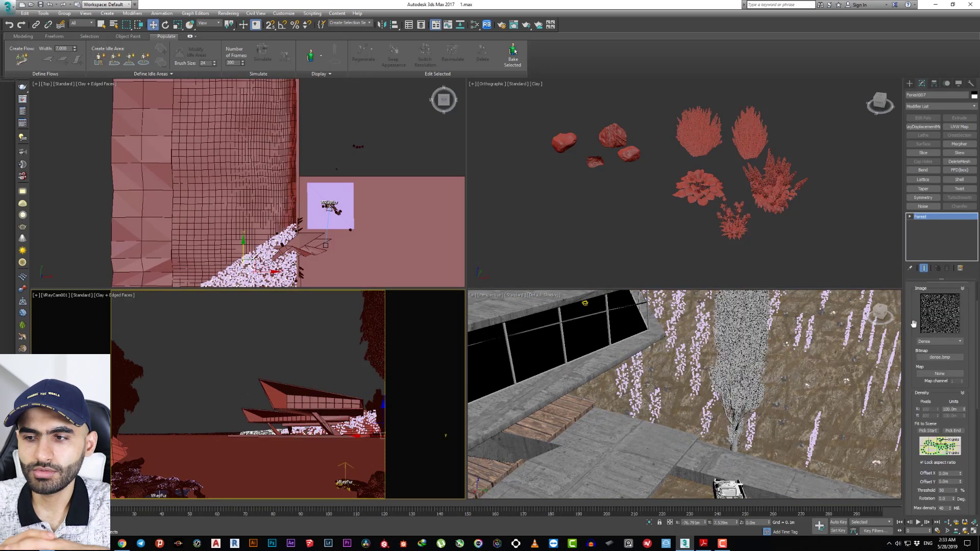
left_click(940, 366)
left_click(926, 396)
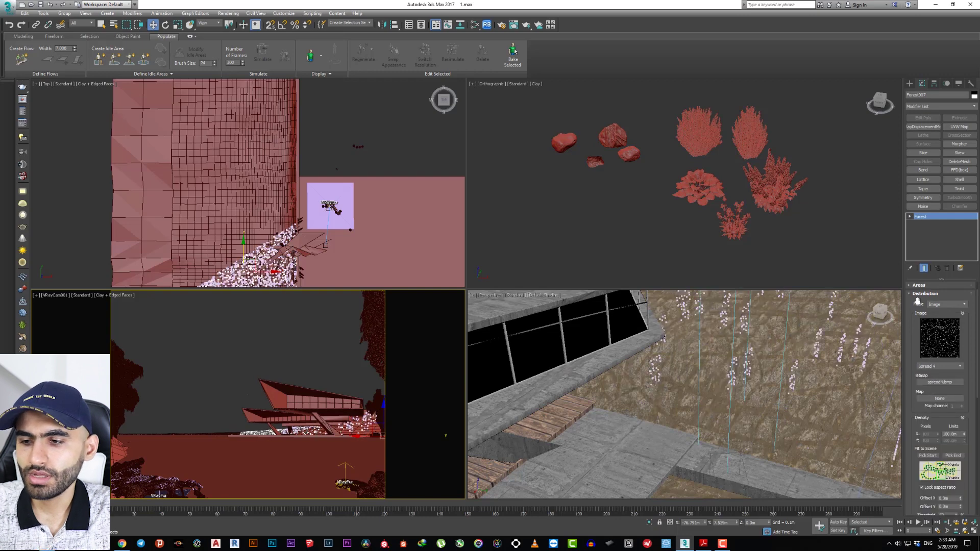
left_click(921, 294)
Expand the geometry list to five items, then try and undo a flower custom object
left_click(923, 294)
left_click(916, 344)
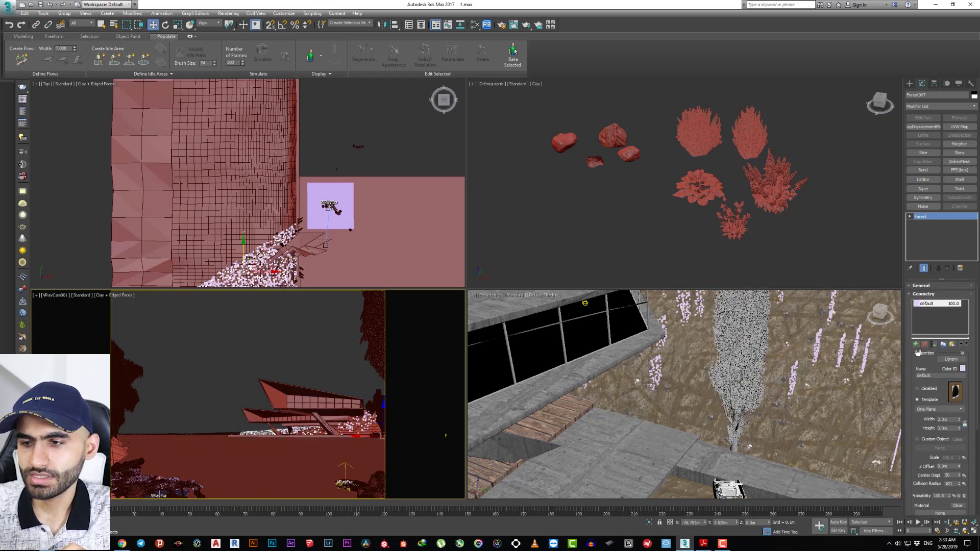
left_click(917, 344)
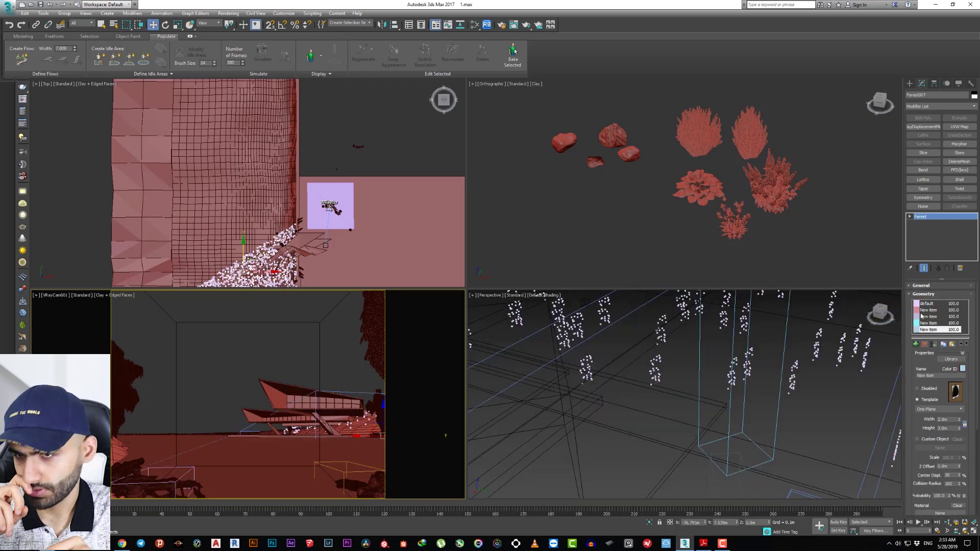
left_click(917, 344)
left_click(926, 303)
left_click(926, 449)
left_click(756, 226)
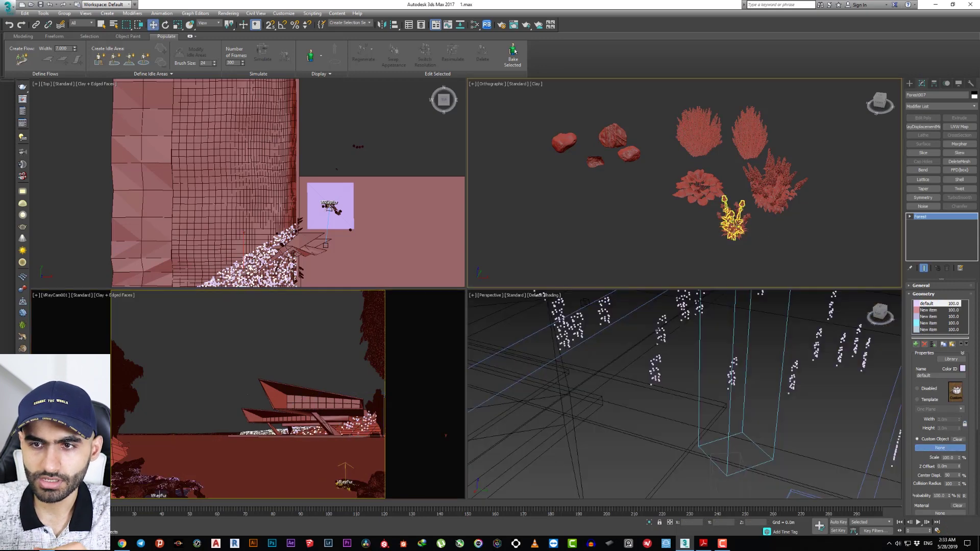
scroll(737, 211, "up", 4)
key("ctrl+z")
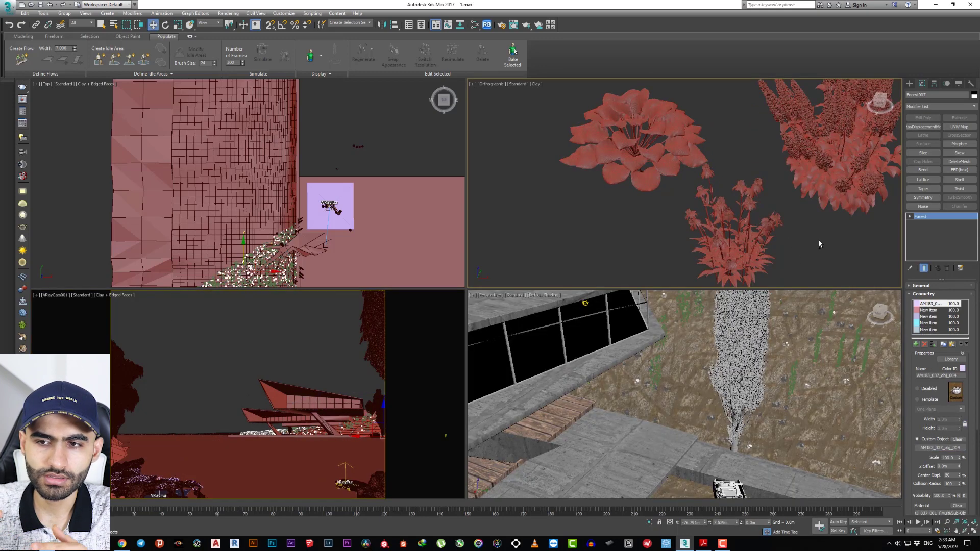
Select the flower plant and frame it in a maximized view
left_click(909, 83)
left_click(648, 156)
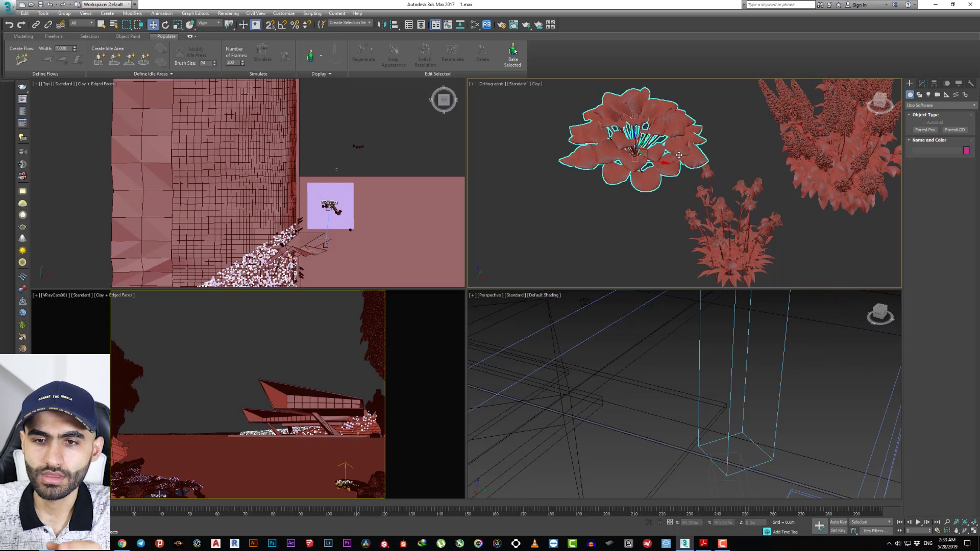
key("alt+w")
scroll(653, 194, "down", 5)
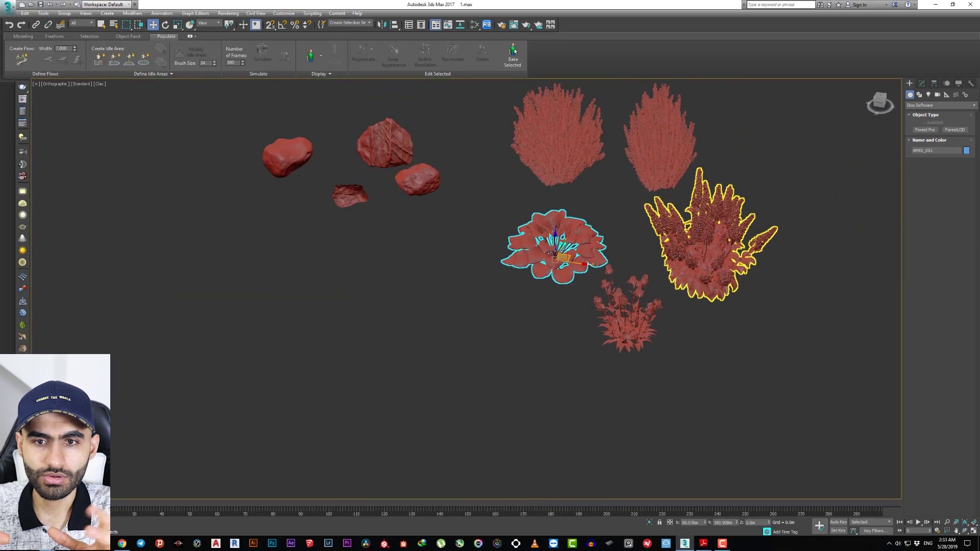
left_click(576, 163)
mouse_move(595, 173)
middle_mouse_down("alt")
mouse_move(572, 205)
mouse_move(577, 240)
middle_mouse_up("alt")
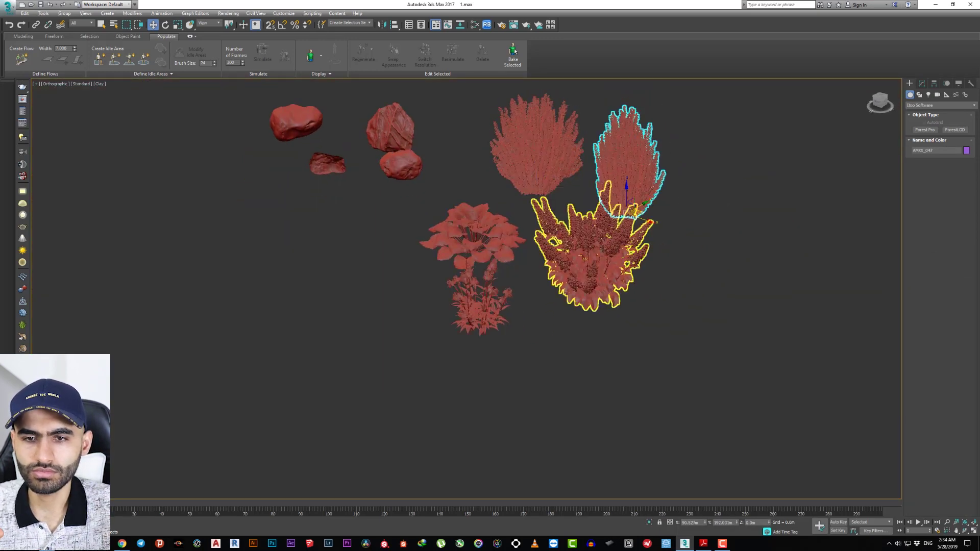
left_click(576, 245)
scroll(475, 321, "up", 8)
left_click(607, 275)
key("z")
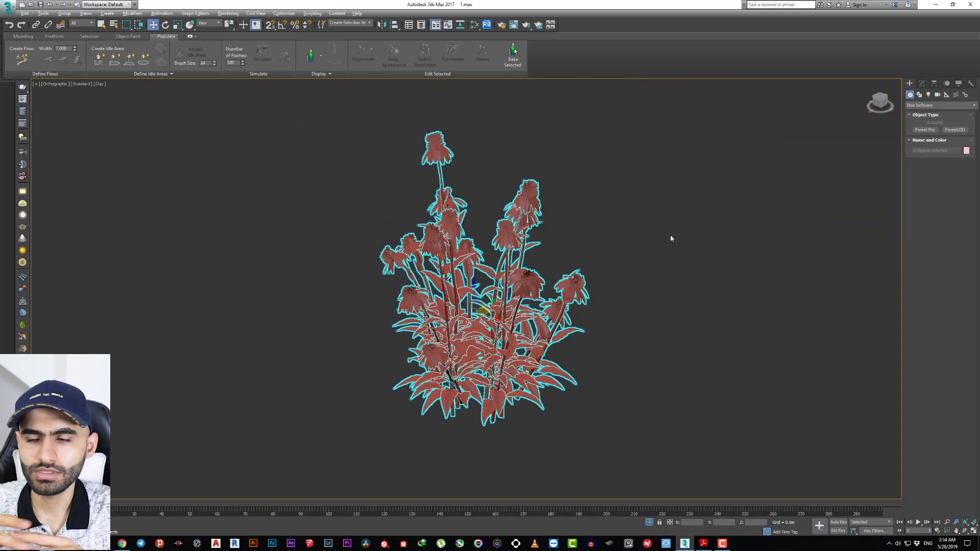
Attach all of the flower plant's parts into a single object
scroll(670, 235, "up", 2)
scroll(589, 224, "up", 2)
left_click(588, 224)
left_click(557, 295)
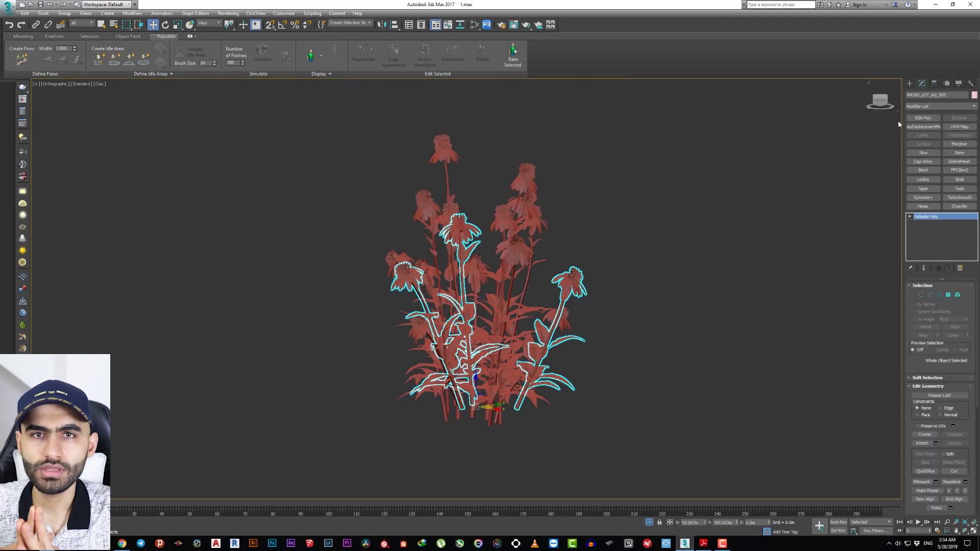
left_click(936, 443)
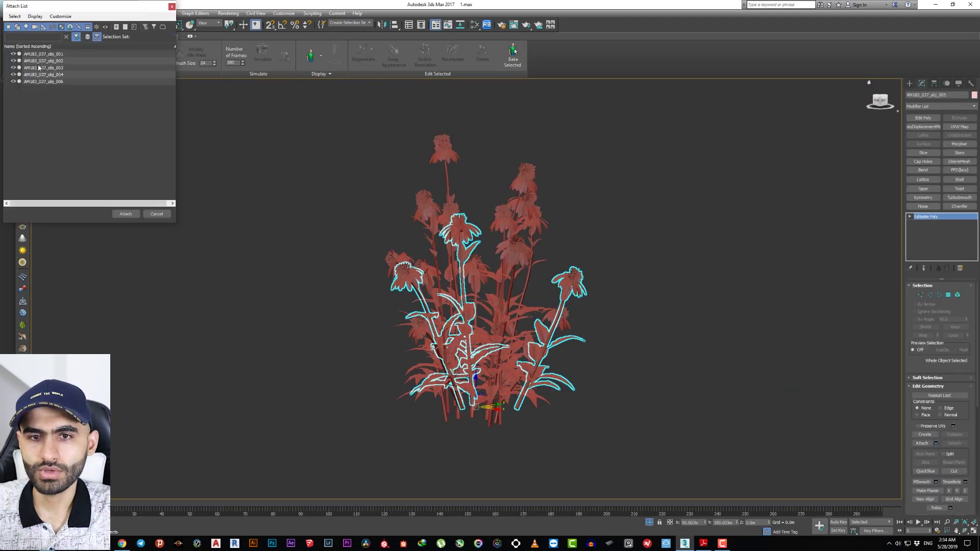
left_click(44, 74)
key("ctrl+a")
left_click(126, 214)
Center the flower's pivot and drop it to Z 0, then unhide the other plants
left_click(934, 83)
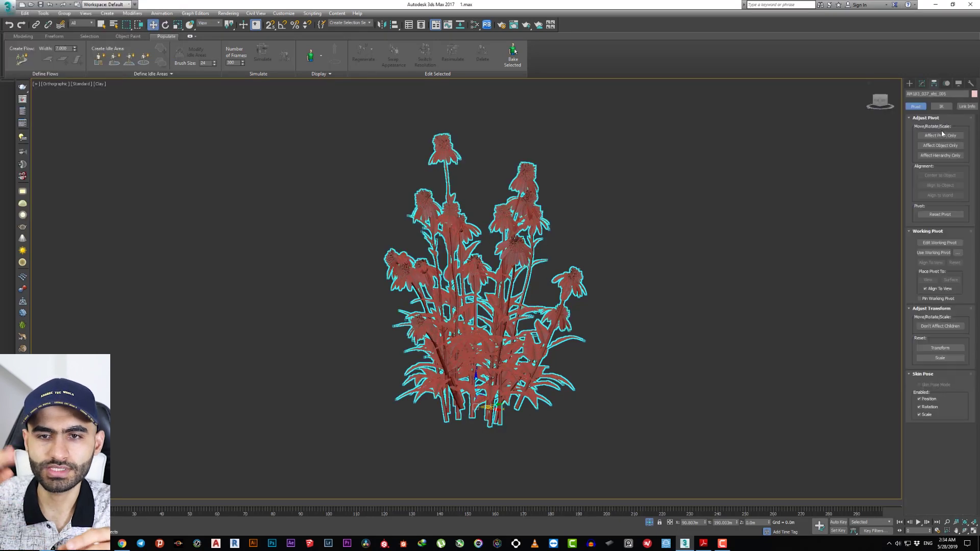
left_click(940, 135)
left_click(940, 175)
right_click(153, 24)
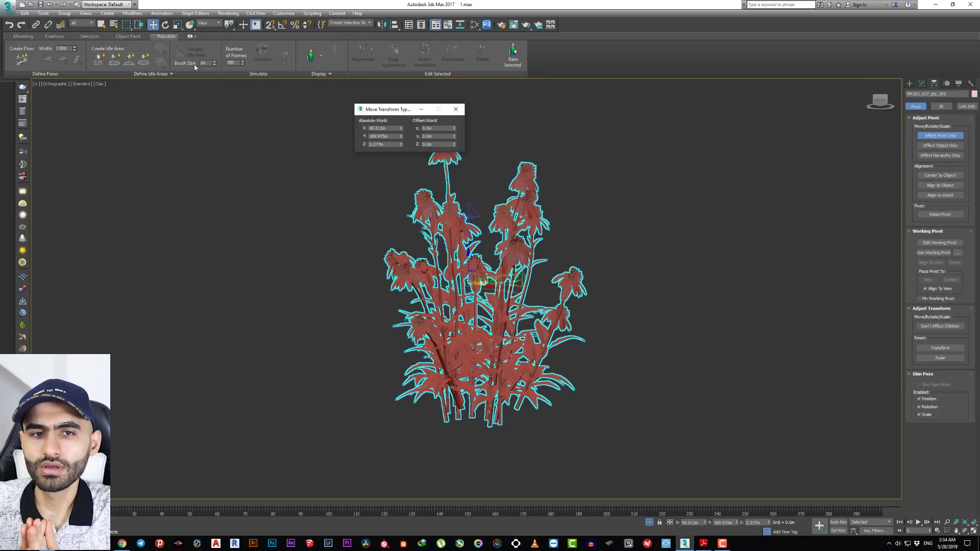
right_click(401, 144)
left_click(456, 110)
right_click(592, 206)
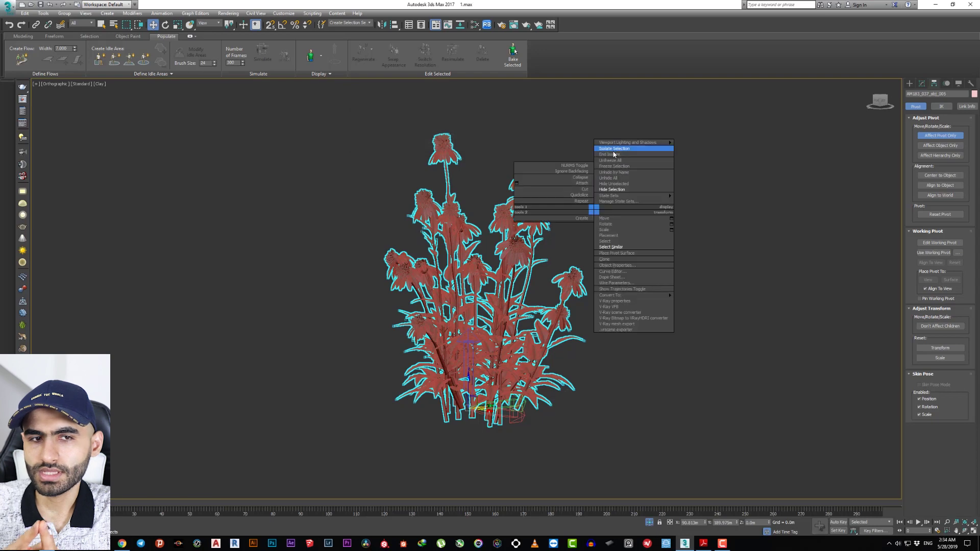
left_click(615, 149)
Select the Forest scatter object by name
left_click(910, 84)
scroll(633, 219, "down", 5)
scroll(651, 250, "up", 2)
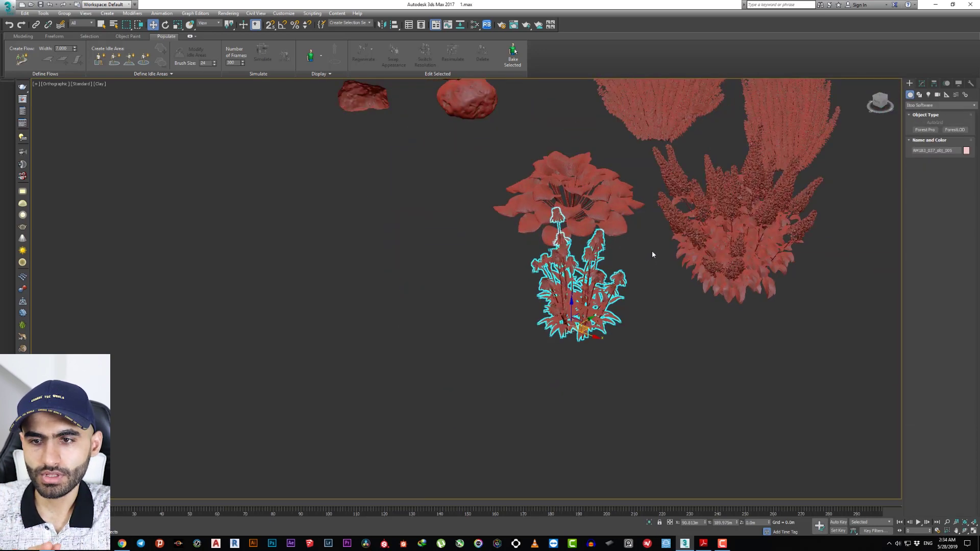
left_click(652, 250)
middle_click_drag(651, 251, 591, 312)
left_click(127, 24)
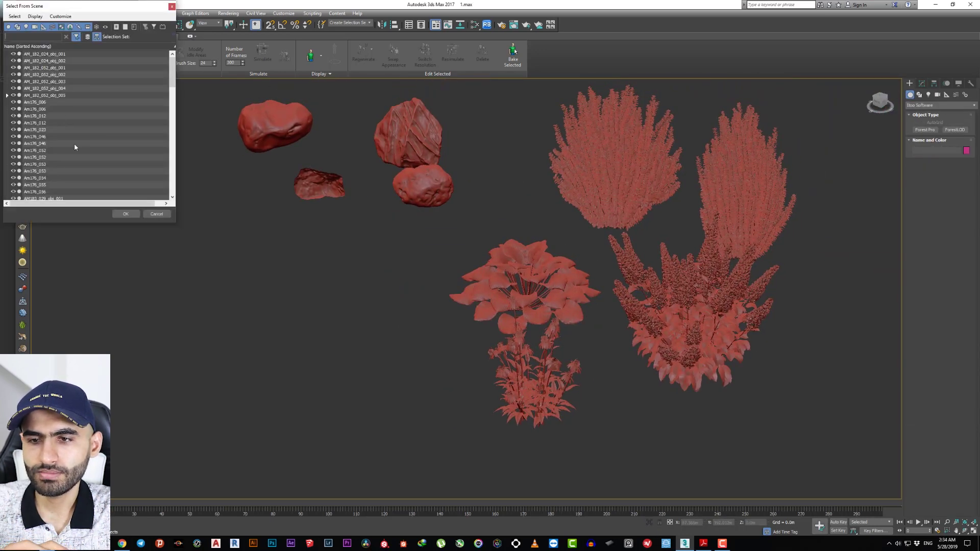
type("f")
key("Return")
left_click(922, 83)
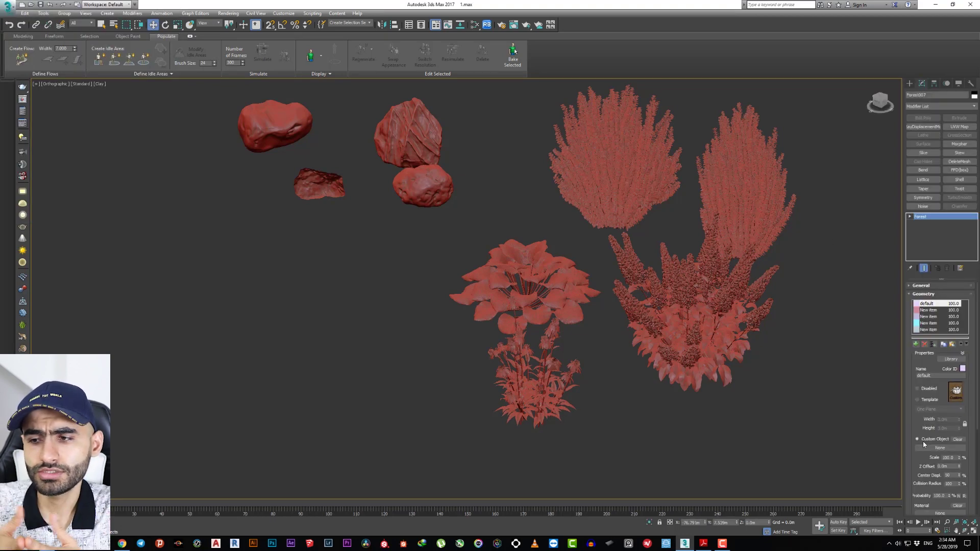
Pick the tall plant, two bushes, flower and small plant as custom objects
left_click(929, 447)
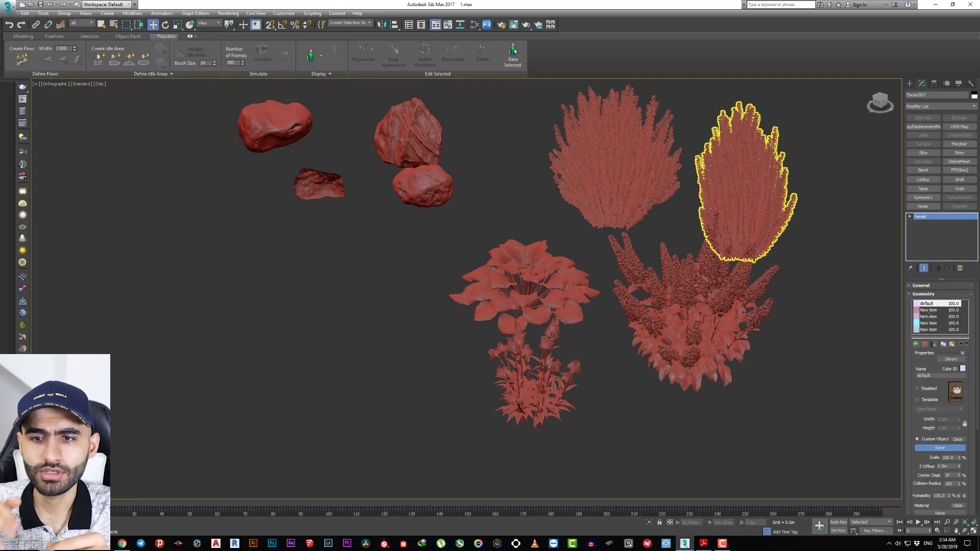
left_click(745, 189)
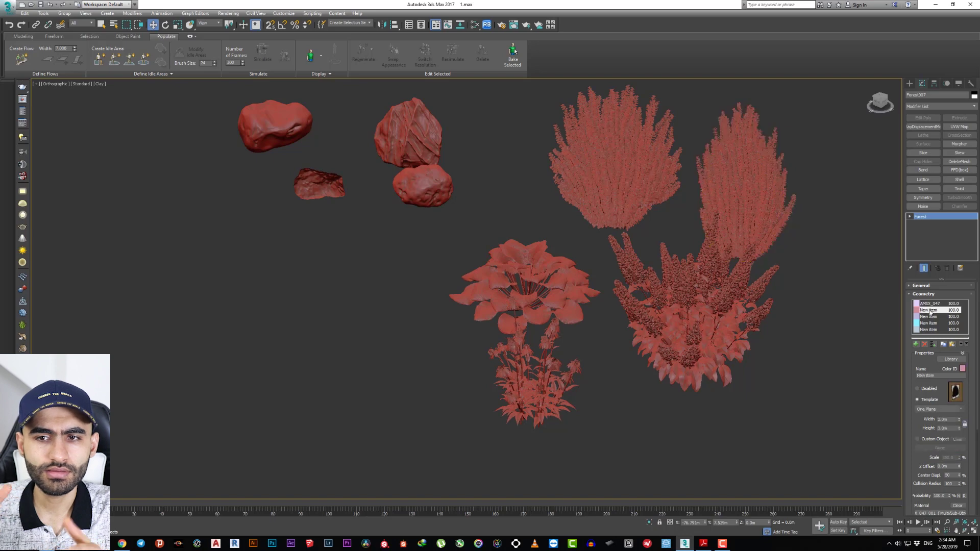
left_click(638, 192)
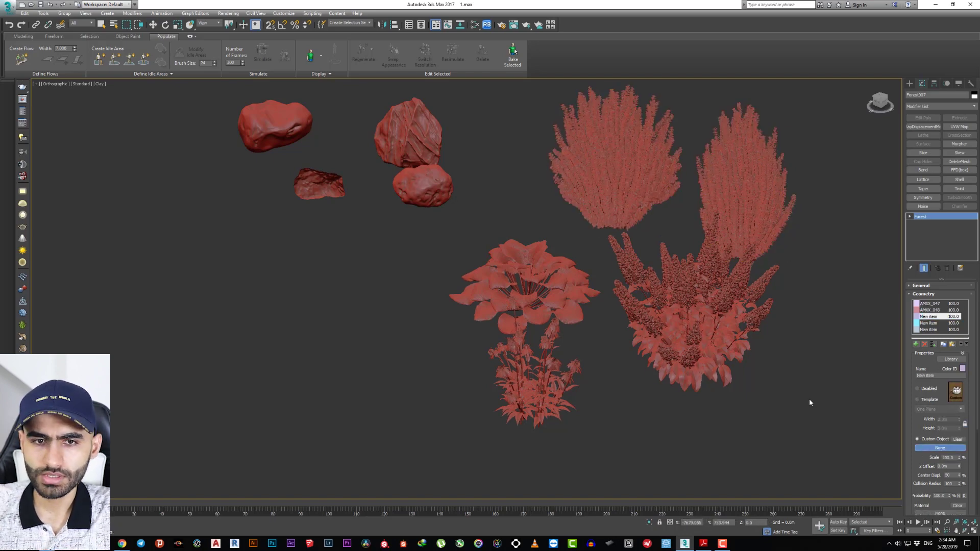
left_click(643, 294)
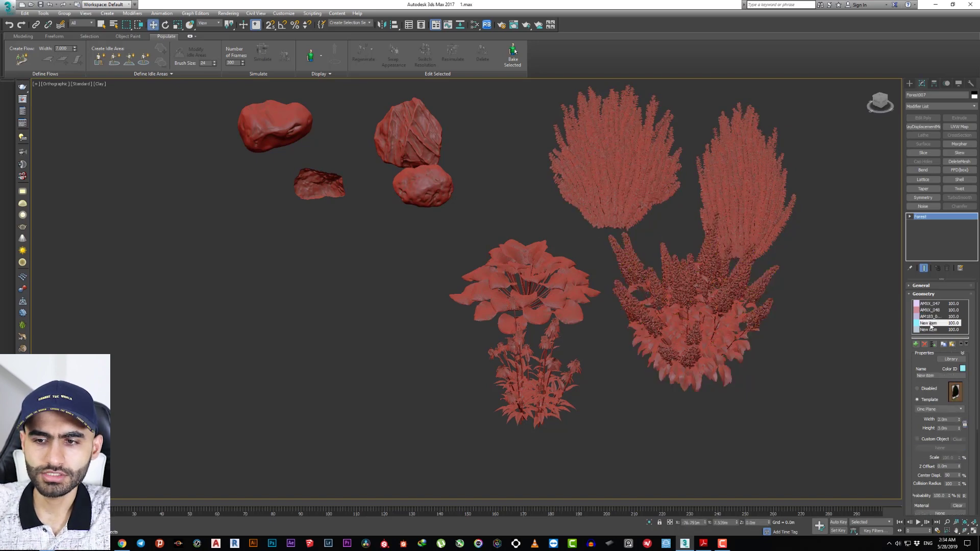
left_click(570, 279)
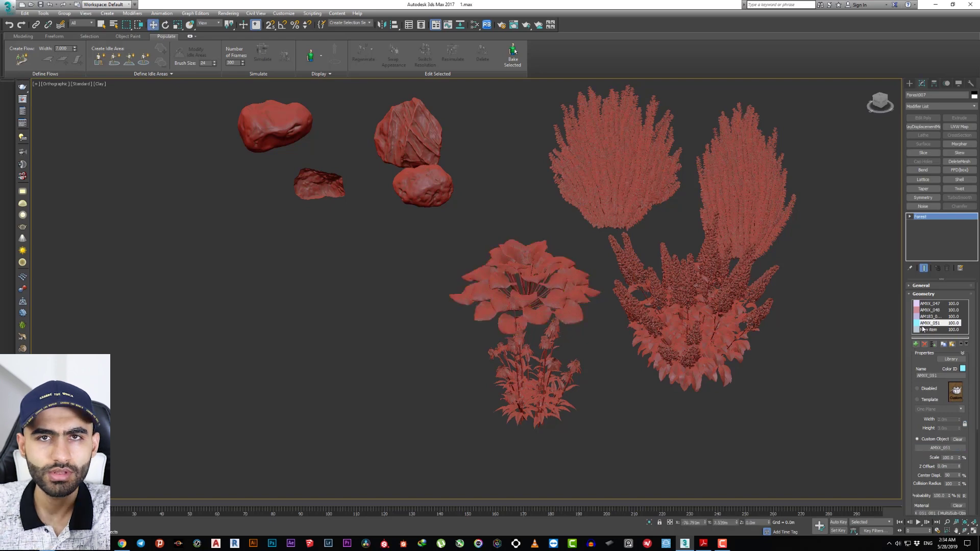
left_click(615, 378)
key("alt+w")
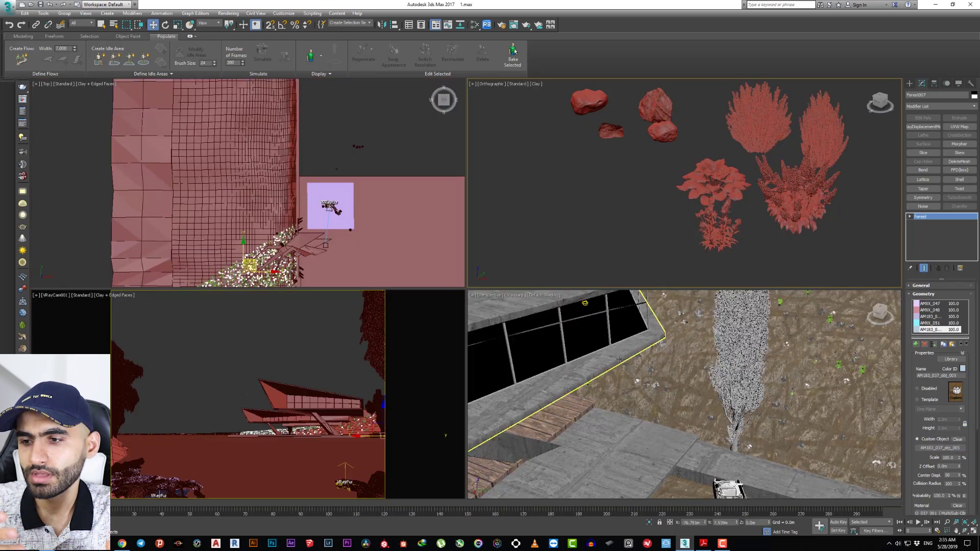
Check the scatter's Surfaces settings and view the pier, boats and trees
key("alt+w")
scroll(506, 299, "down", 5)
mouse_move(516, 285)
middle_mouse_down()
mouse_move(506, 299)
mouse_move(694, 401)
middle_mouse_up()
left_click(916, 295)
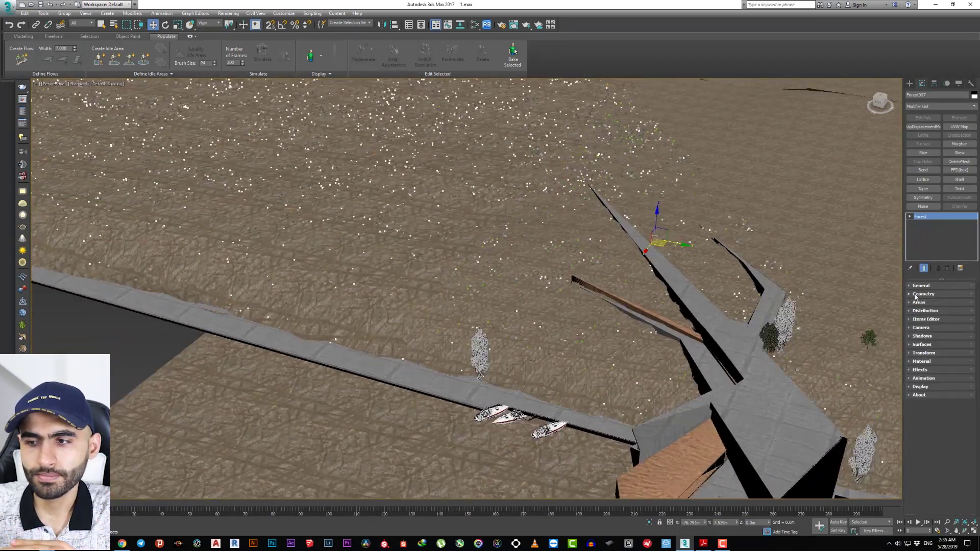
left_click(921, 344)
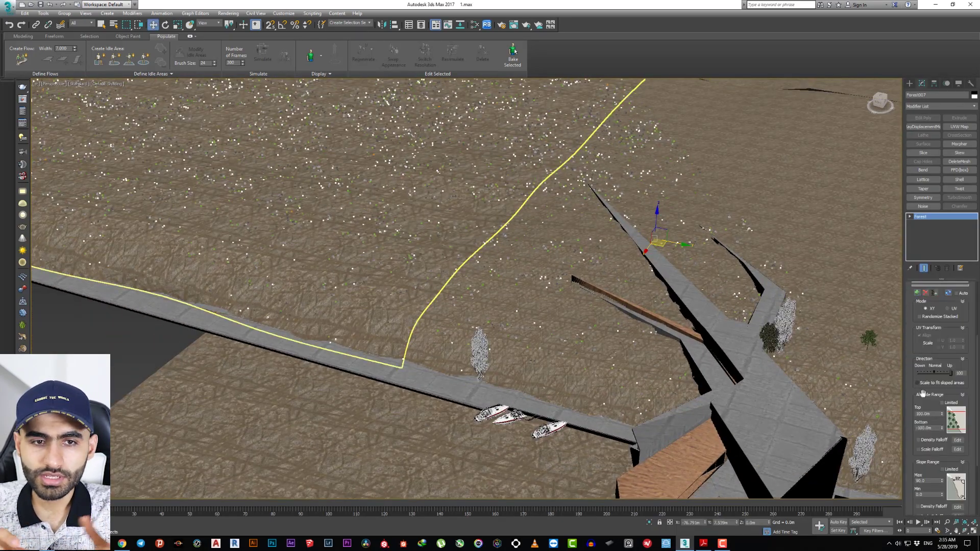
left_click(913, 320)
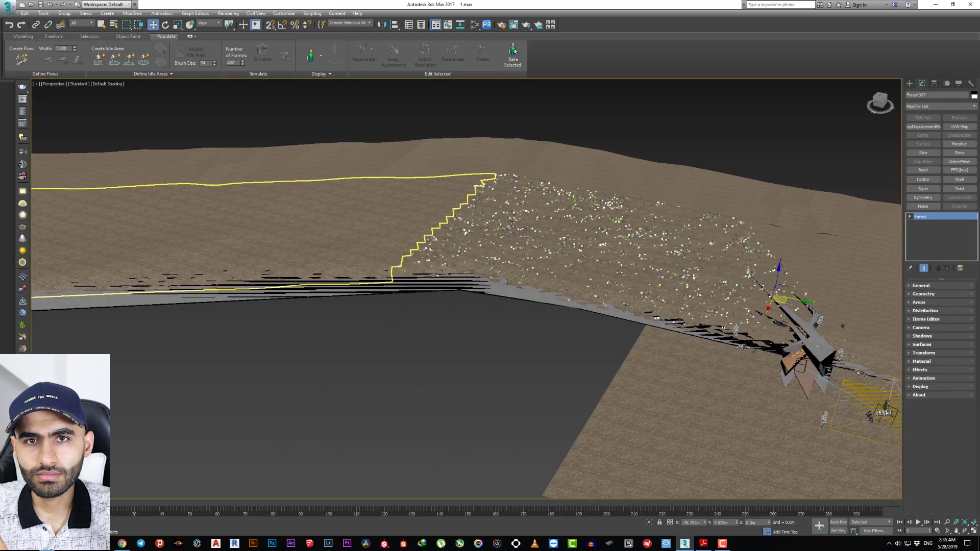
scroll(699, 310, "up", 10)
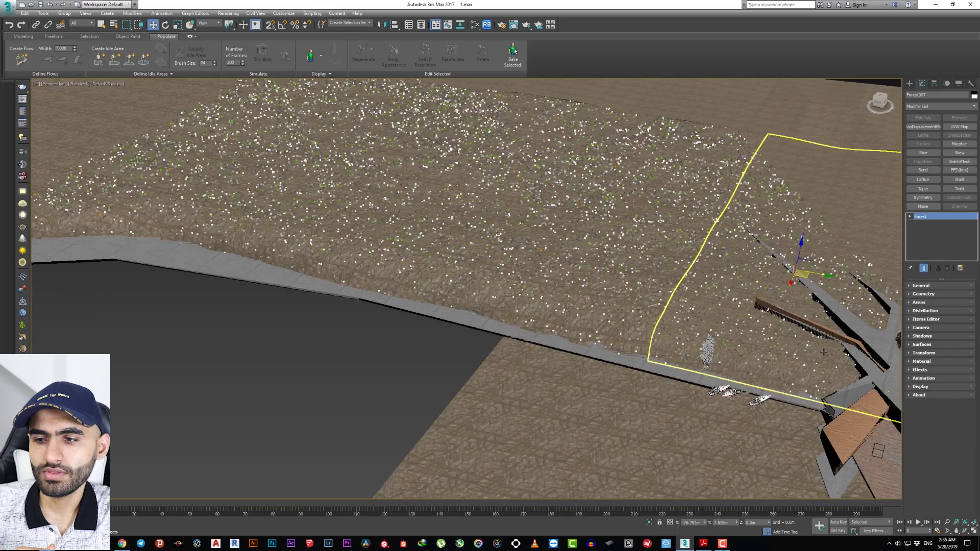
middle_click_drag(624, 278, 545, 249)
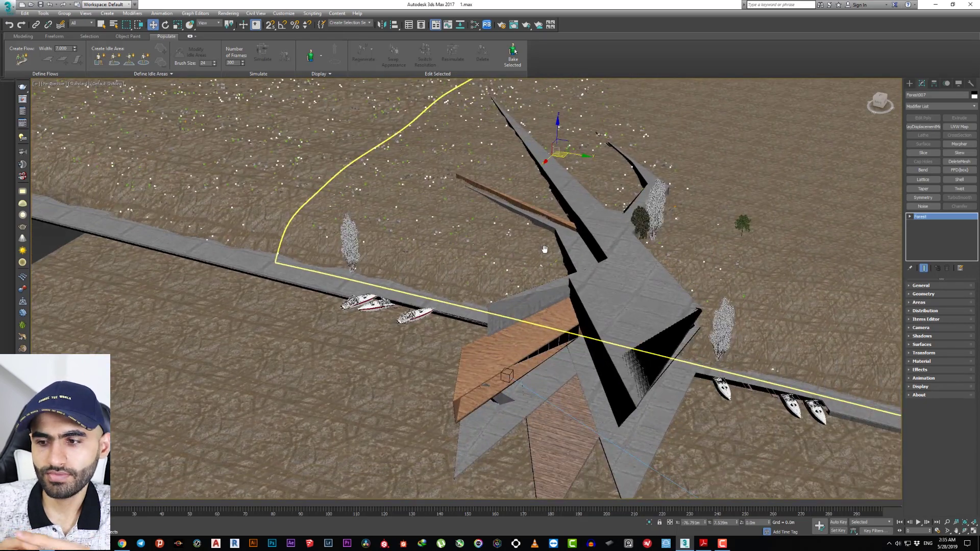
middle_click_drag(626, 314, 610, 294)
Set the distribution map Units X size to 50.0m in the Transform settings
left_click(924, 353)
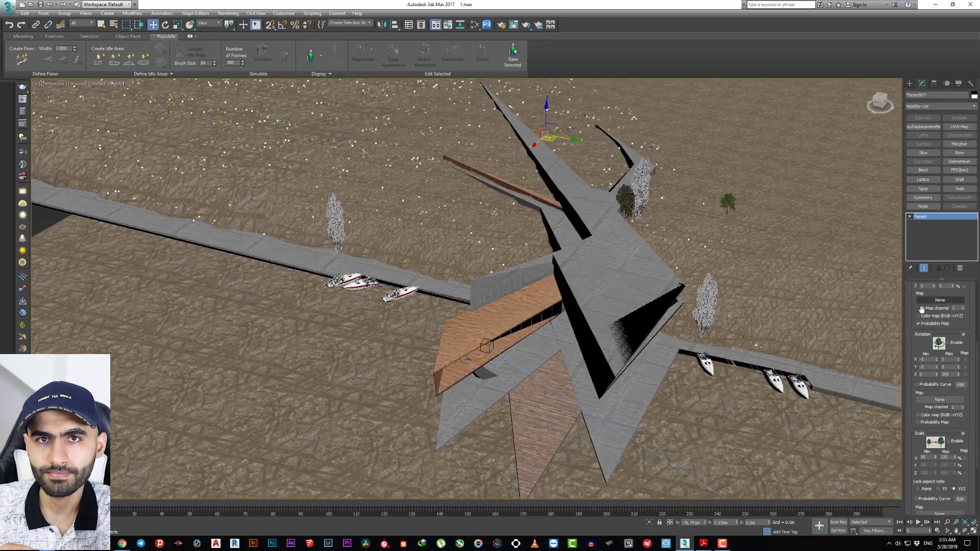
scroll(911, 391, "down", 3)
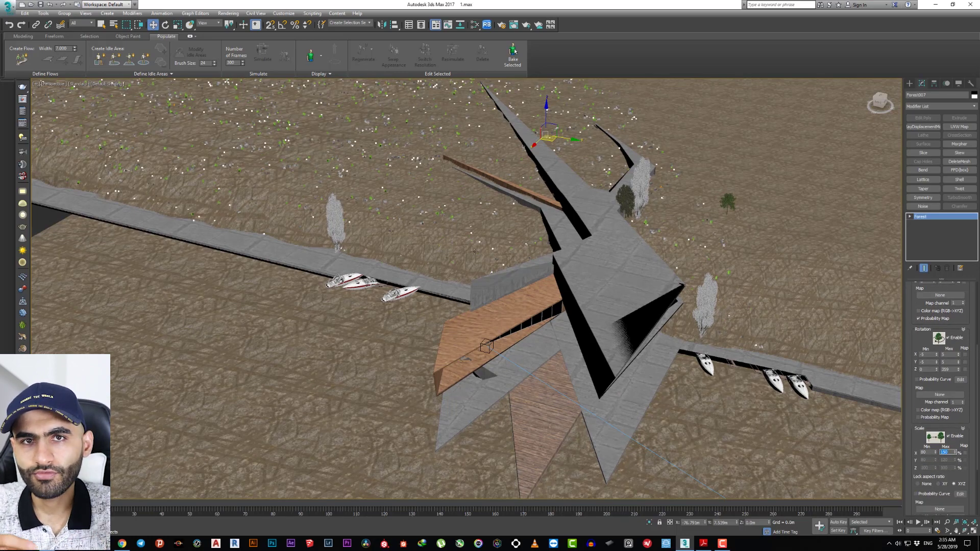
middle_click_drag(474, 251, 565, 315)
scroll(919, 309, "up", 3)
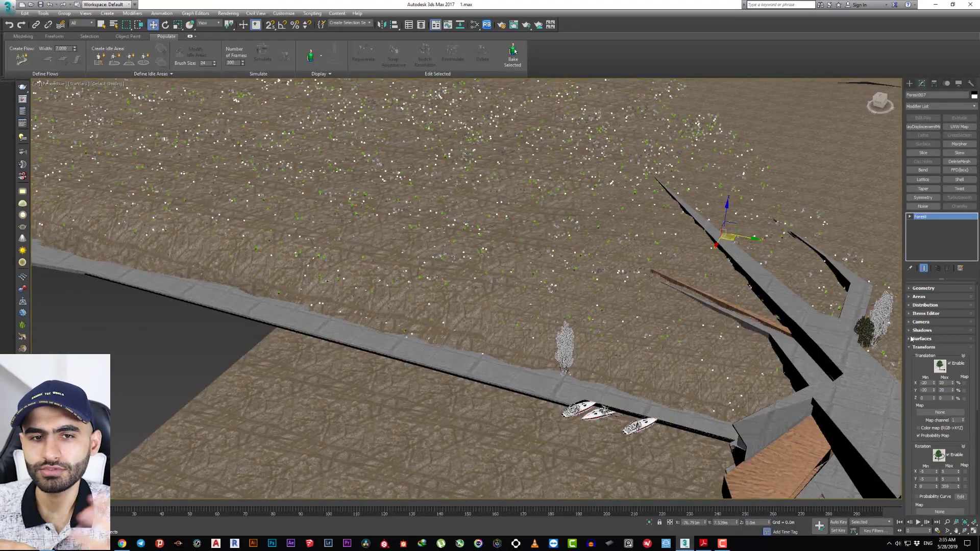
scroll(919, 314, "up", 3)
scroll(918, 326, "up", 3)
left_click_drag(917, 333, 917, 334)
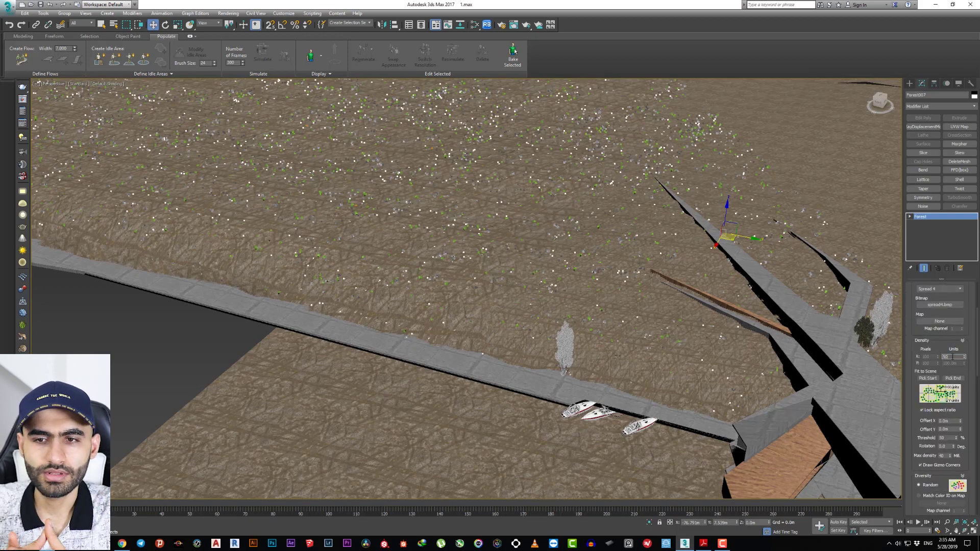
key("Return")
middle_click_drag(613, 339, 727, 352, "alt")
scroll(727, 352, "up", 5)
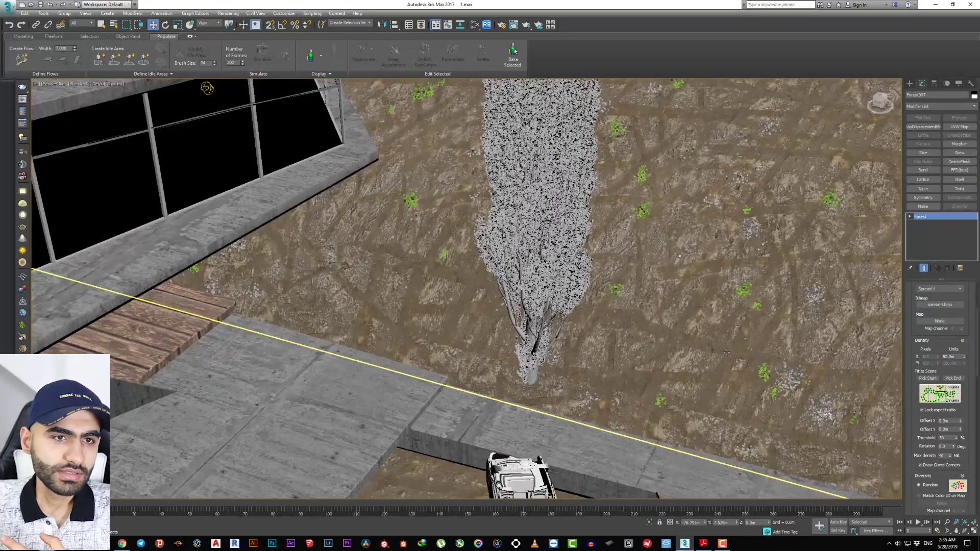
key("alt+w")
key("alt+w")
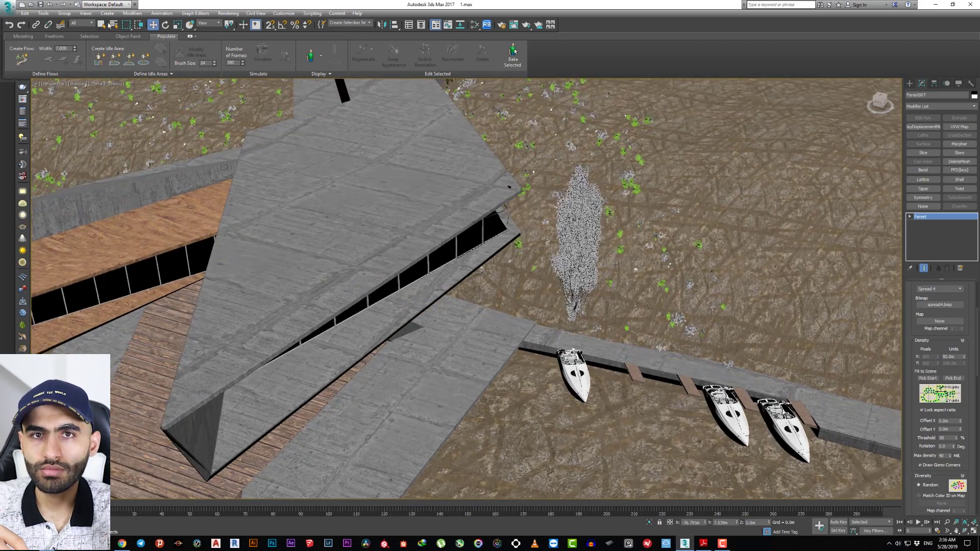
Select both Forest scatter objects by name and frame them near the building
left_click(113, 24)
type("f")
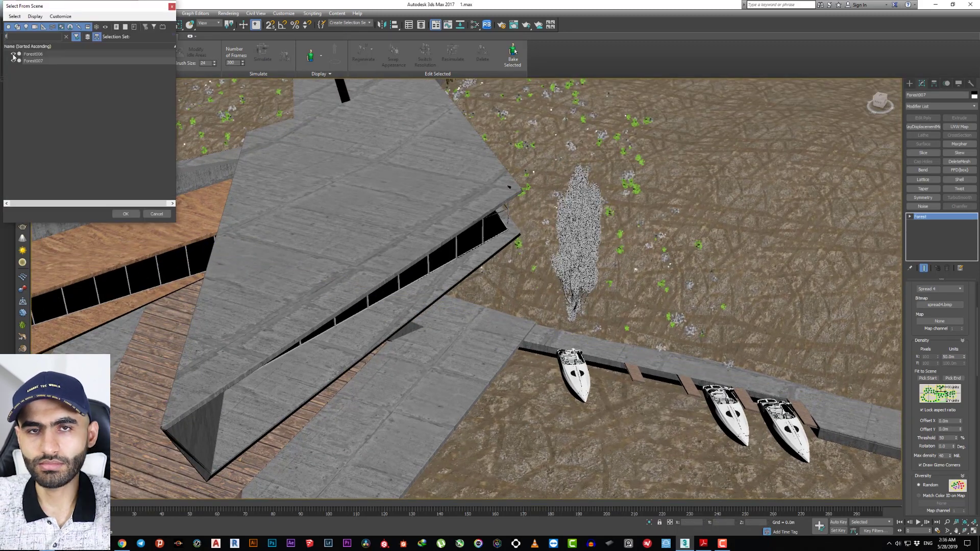
left_click(125, 214)
key("z")
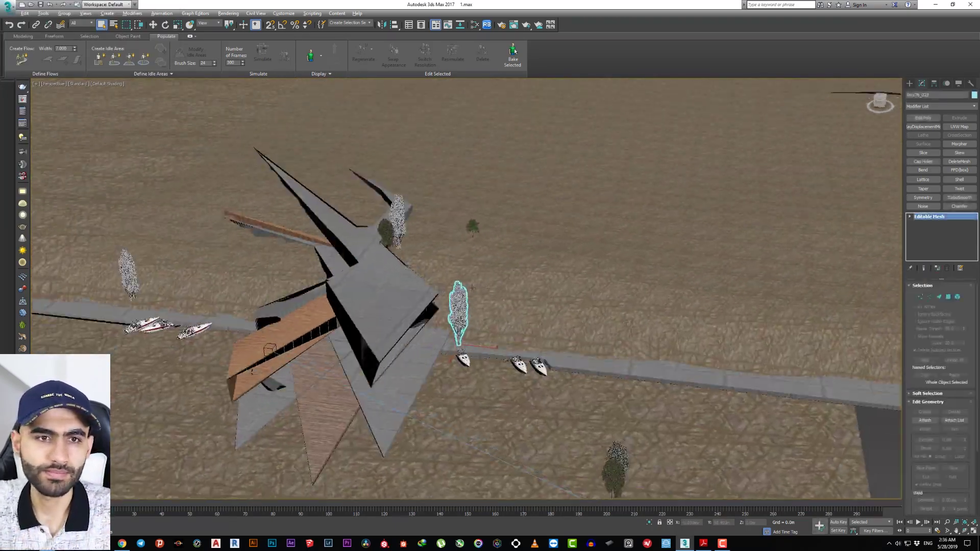
scroll(472, 288, "up", 5)
middle_click_drag(422, 313, 475, 249, "alt")
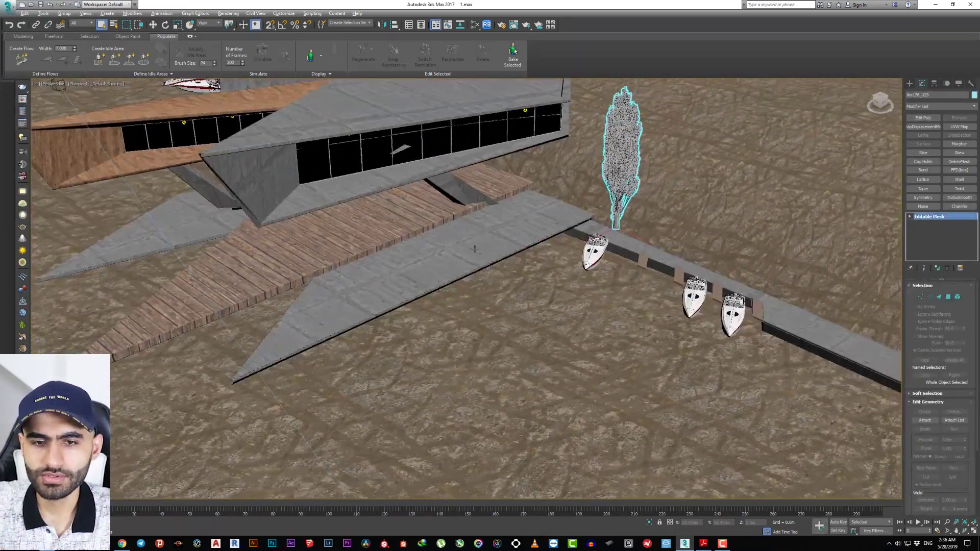
Paint a Populate idle area along the grey ramp and reduce its density
left_click(117, 62)
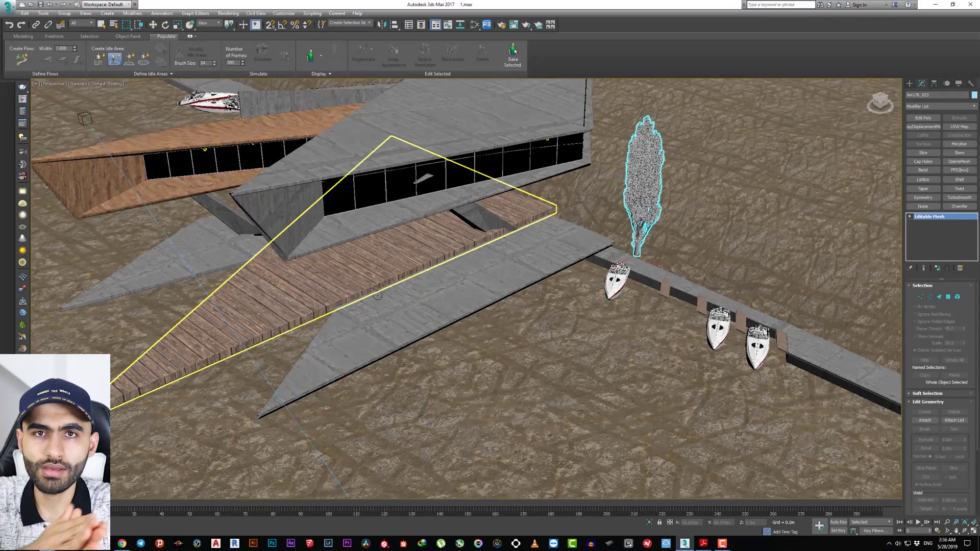
left_click_drag(341, 348, 573, 225)
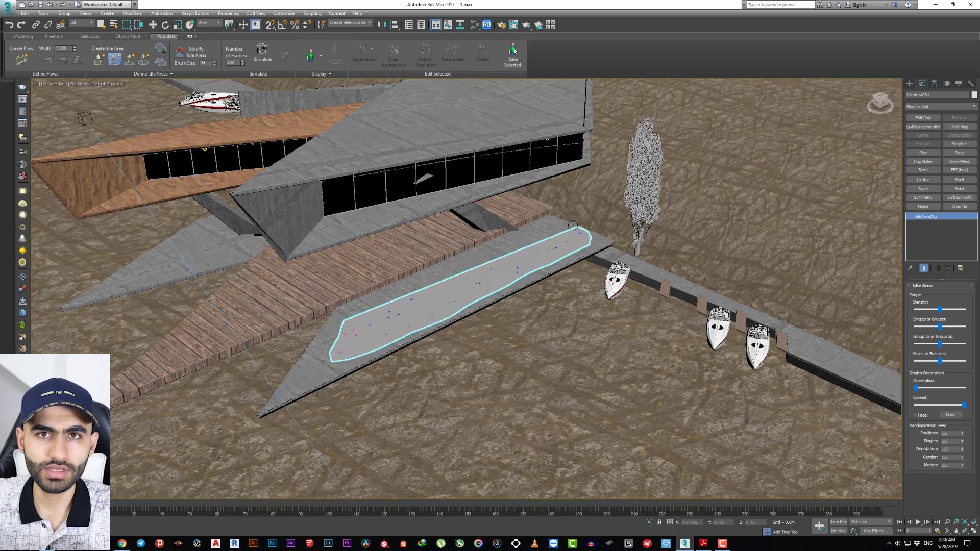
key("z")
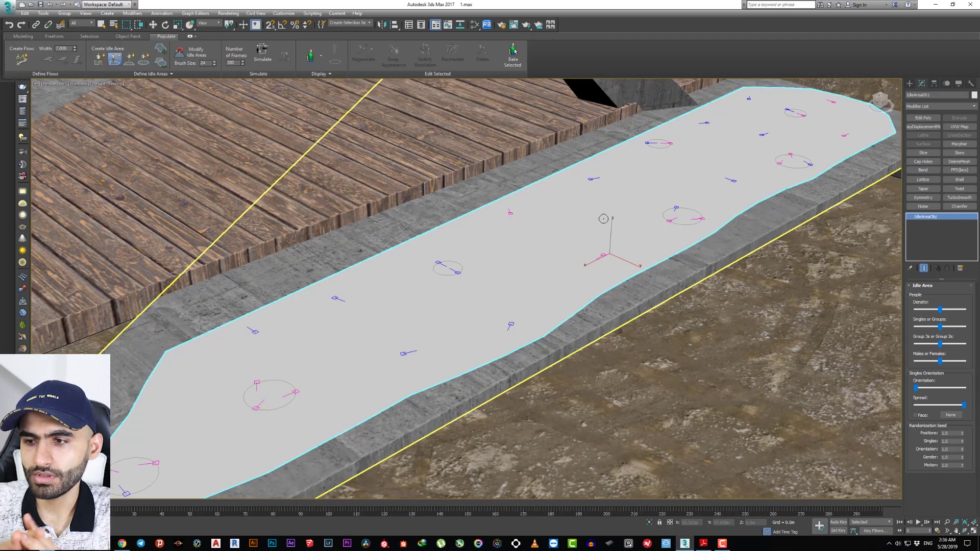
left_click_drag(940, 309, 923, 312)
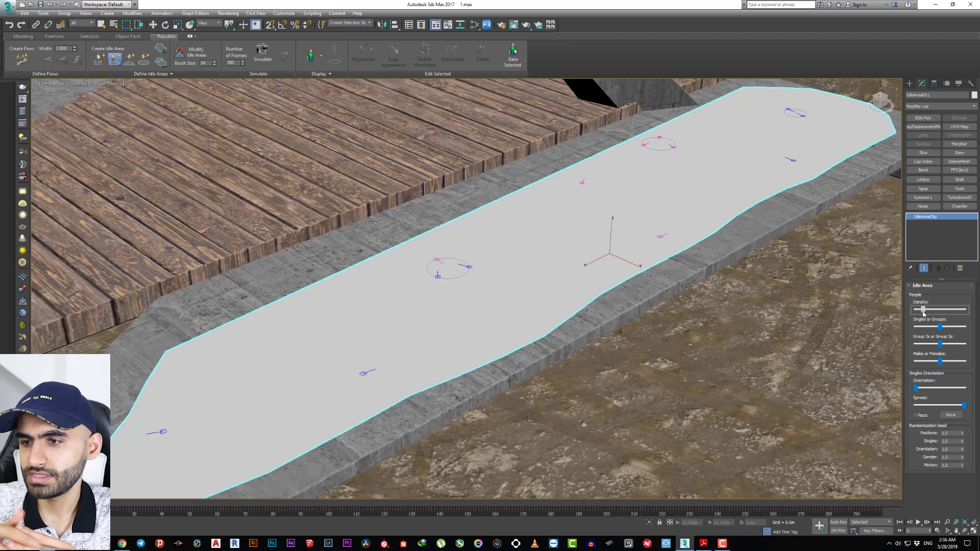
Draw a second idle area along the building's deck edge and lower its density
scroll(685, 276, "down", 5)
middle_click_drag(685, 276, 390, 284, "alt")
scroll(389, 284, "up", 5)
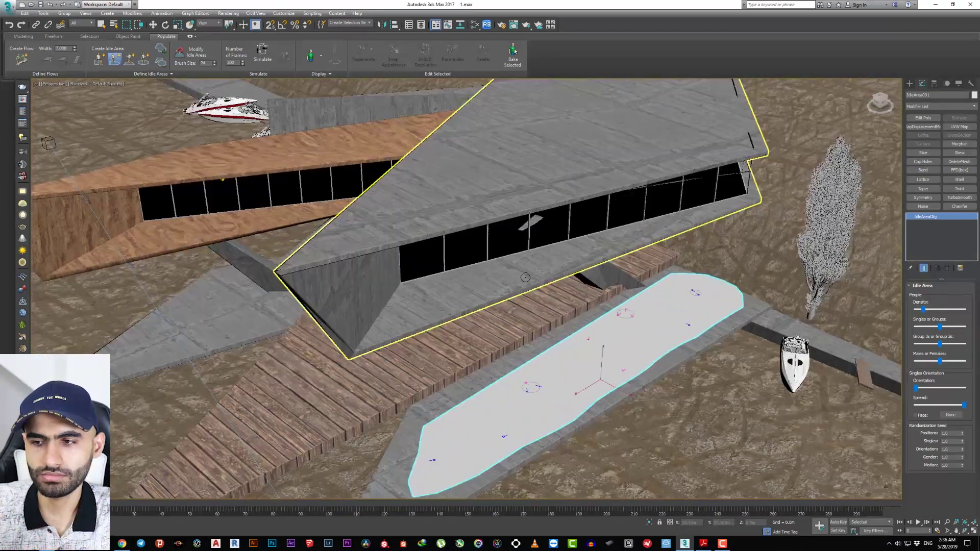
left_click_drag(390, 284, 753, 207)
scroll(497, 247, "down", 5)
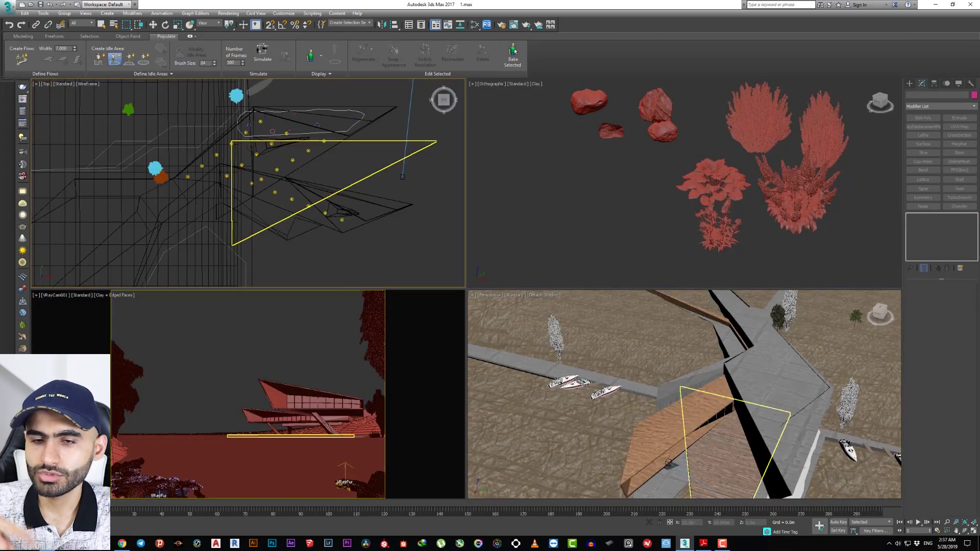
key("z")
key("w")
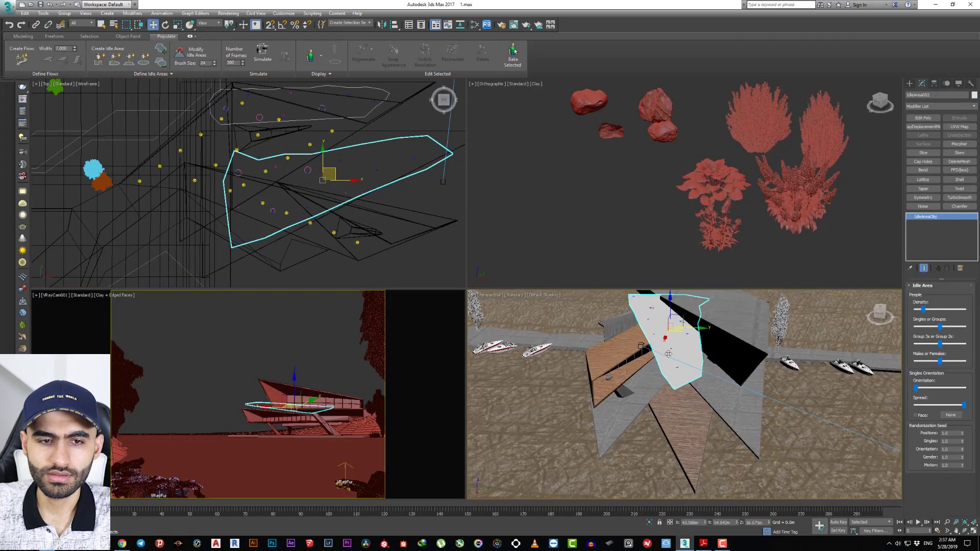
scroll(684, 407, "up", 5)
middle_click_drag(684, 407, 672, 352, "alt")
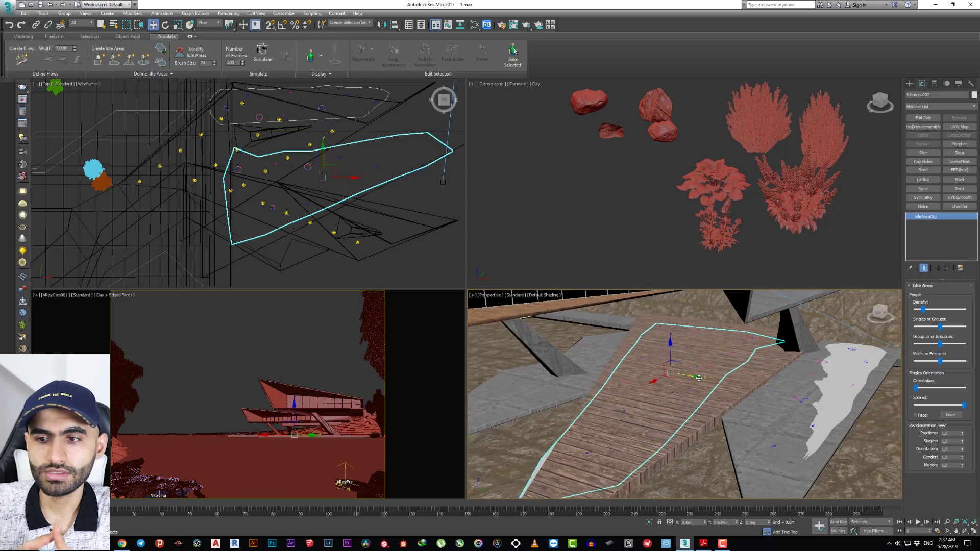
scroll(672, 352, "up", 2)
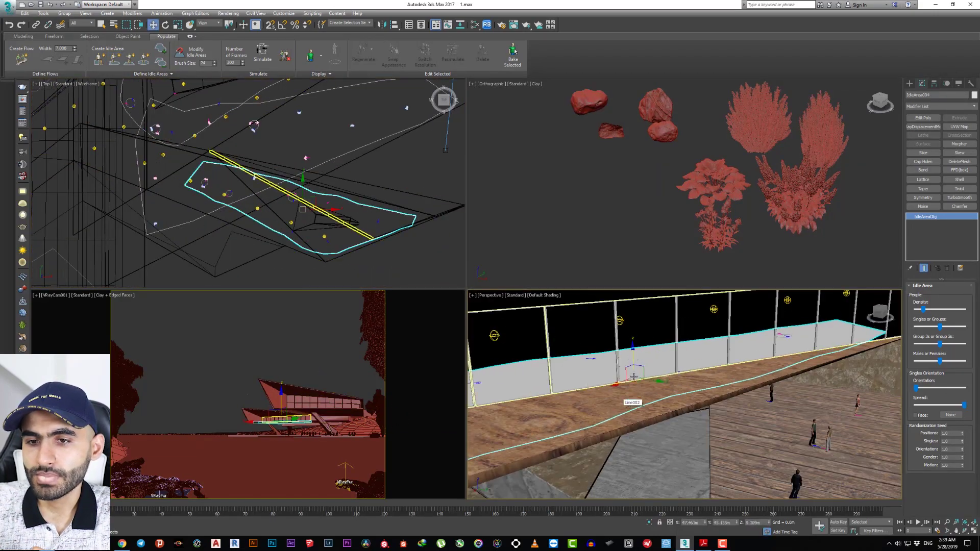
left_click_drag(925, 309, 931, 310)
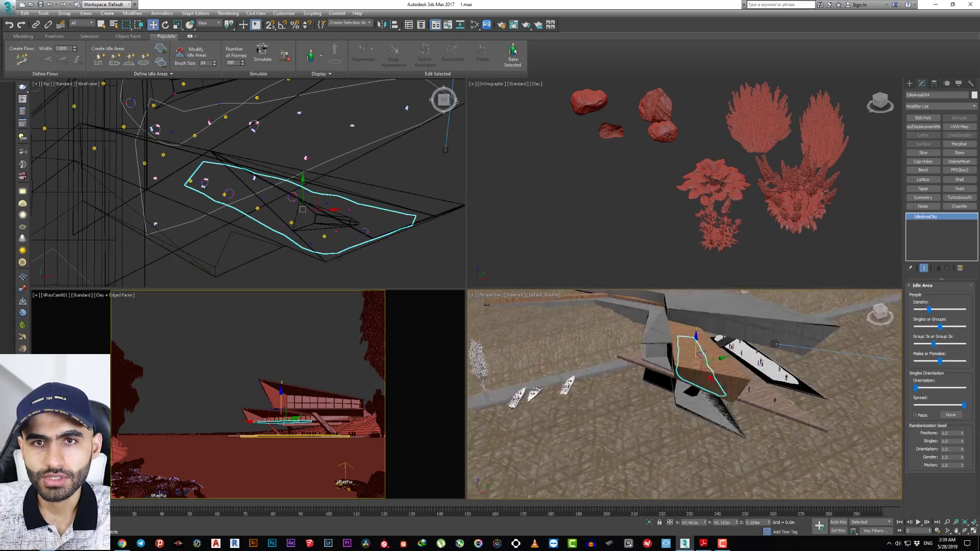
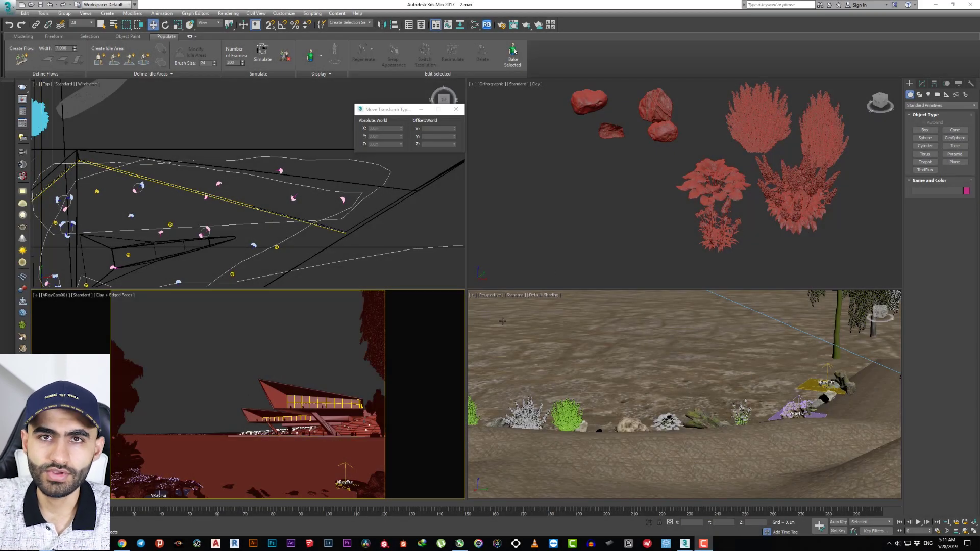
Open the V-Ray frame buffer with the lakeside render and position it beside the Perspective view
left_click(25, 102)
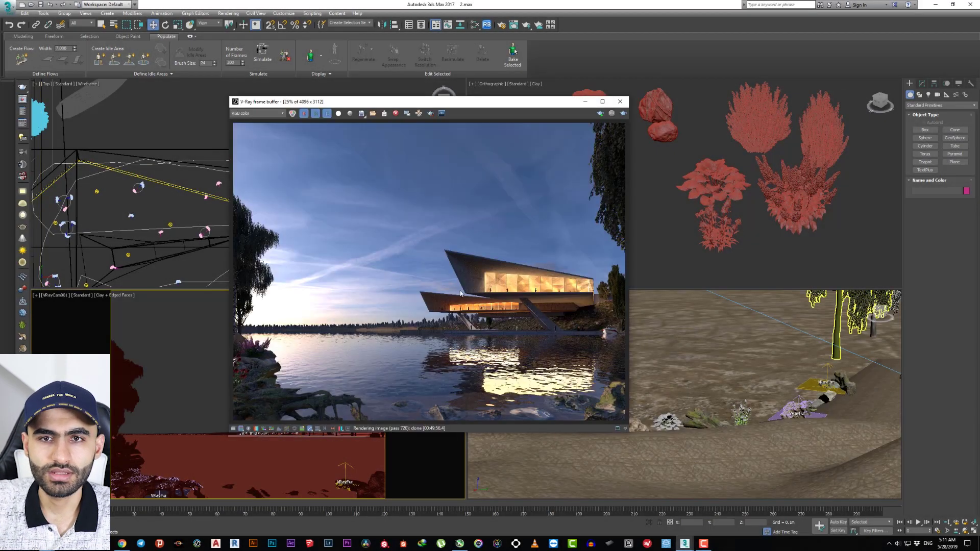
left_click_drag(520, 97, 422, 60)
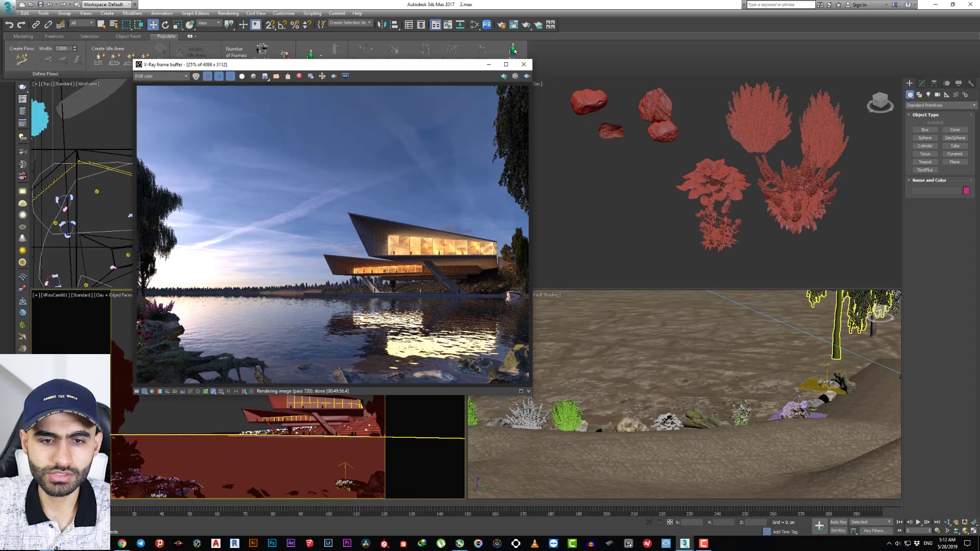
middle_click_drag(774, 410, 751, 438)
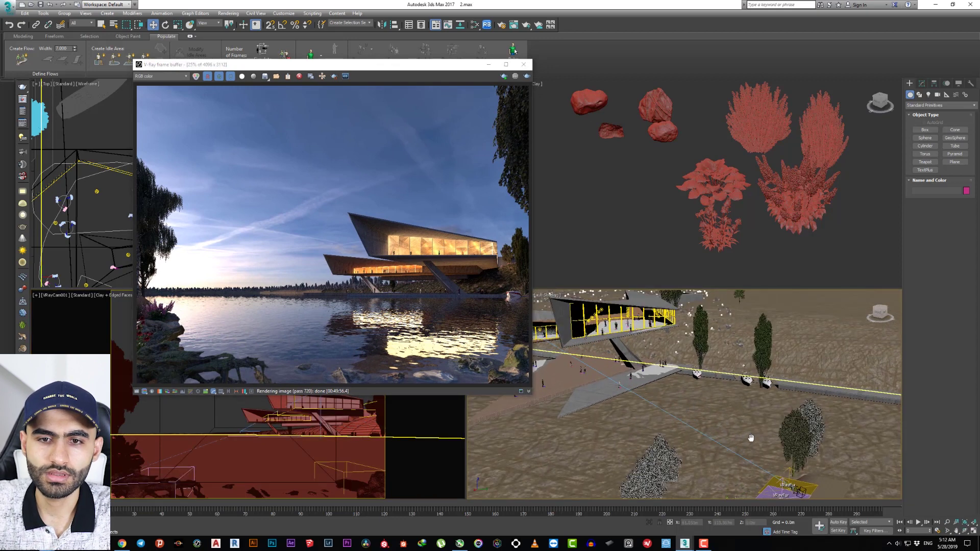
left_click(707, 358)
left_click(461, 182)
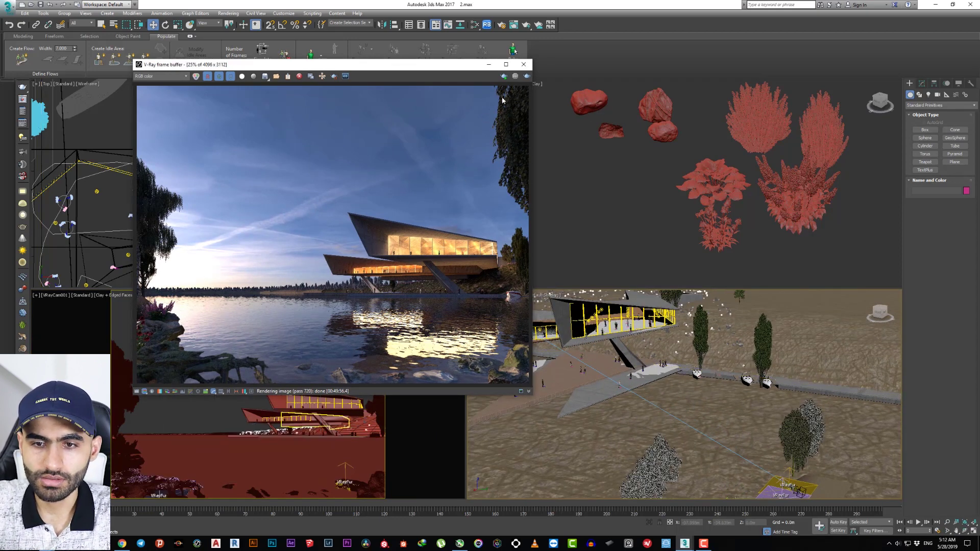
left_click_drag(503, 64, 644, 60)
Zoom and pan the render to inspect the lit building over the water
scroll(571, 233, "up", 2)
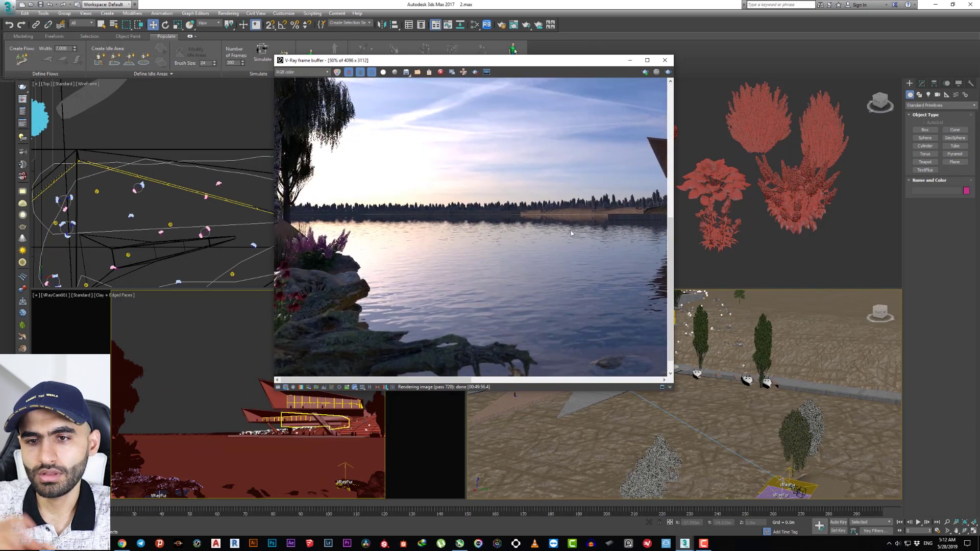
middle_click_drag(572, 233, 515, 293)
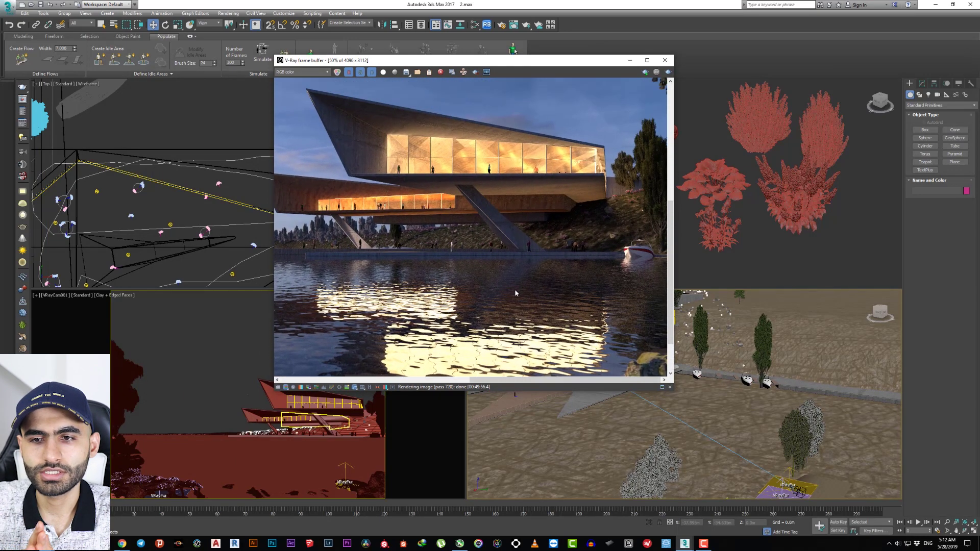
scroll(603, 297, "down", 2)
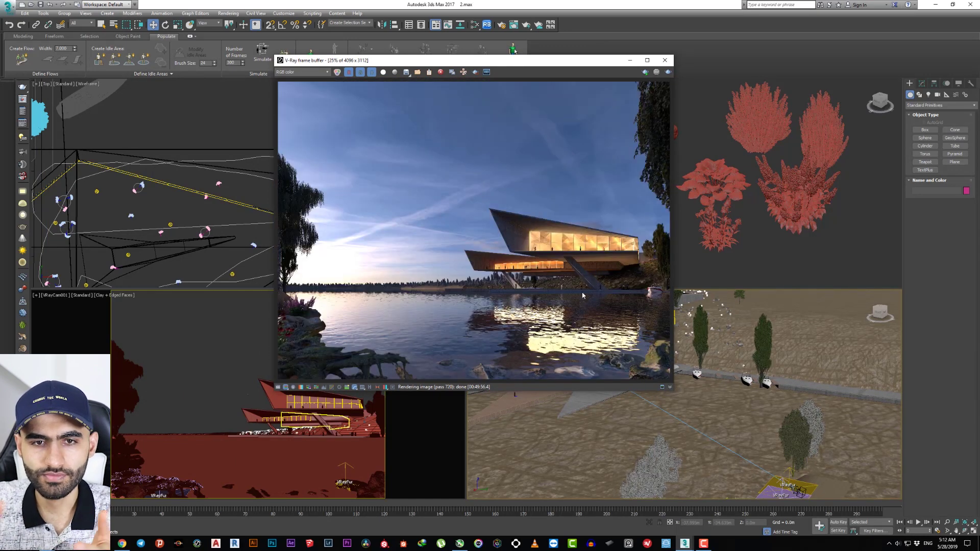
Enable frame-buffer exposure correction: exposure 0.55, highlight burn 0.48, contrast 0.02
left_click(278, 387)
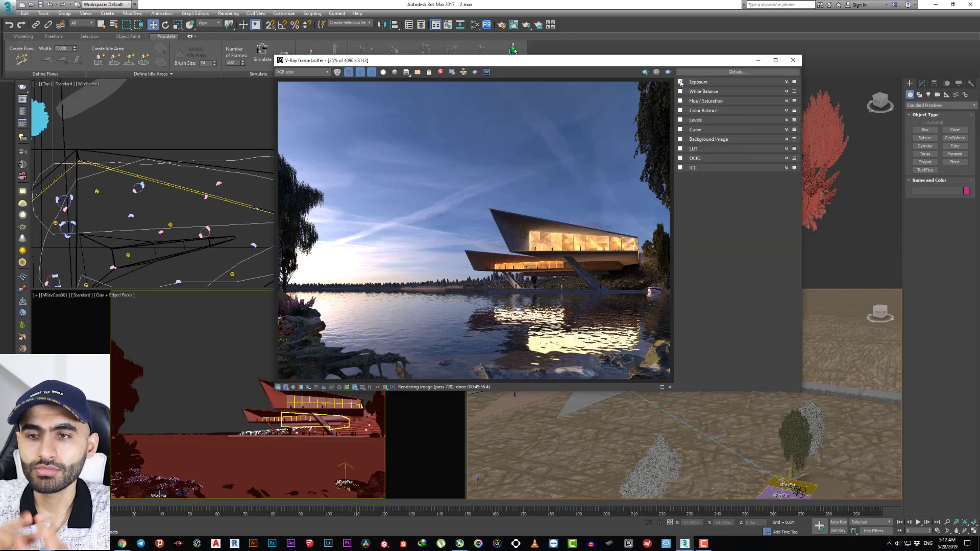
left_click(697, 83)
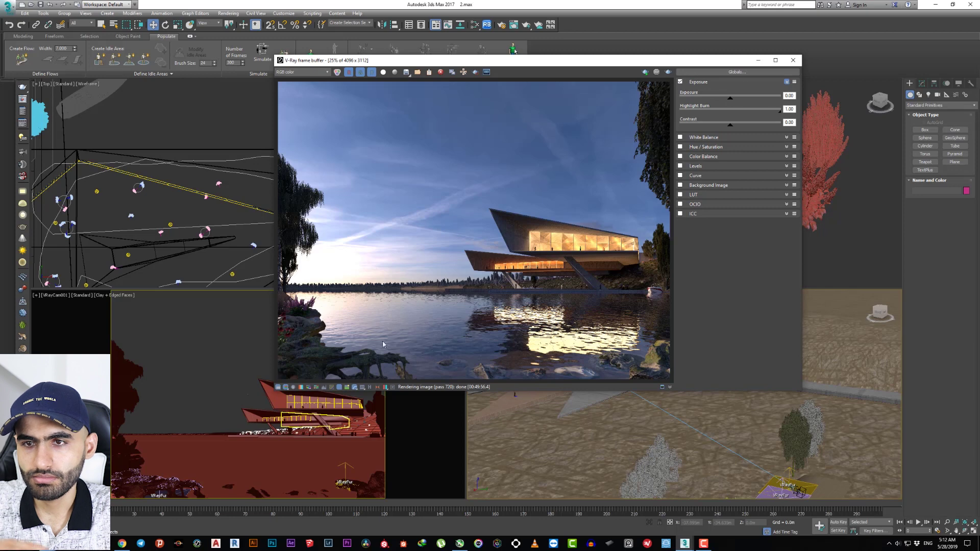
left_click(286, 388)
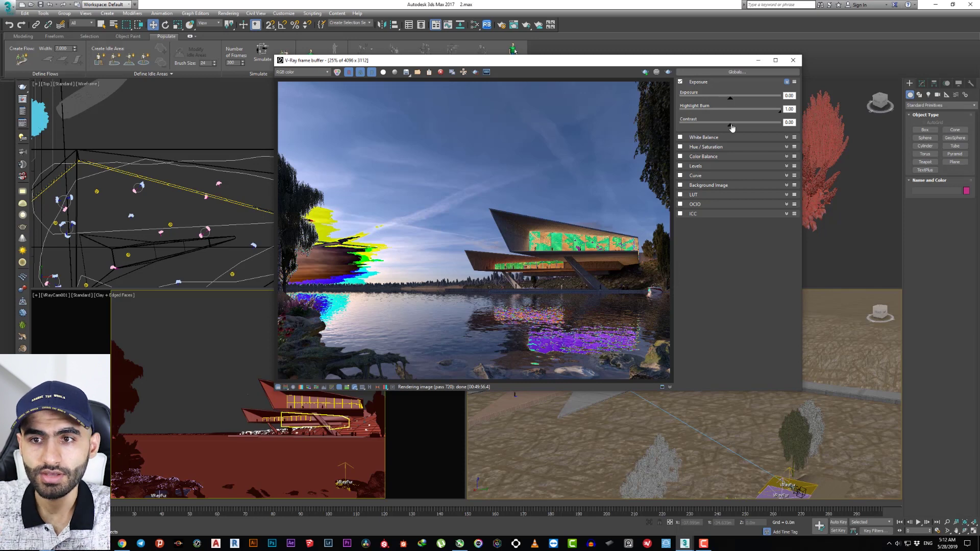
mouse_move(732, 128)
left_mouse_down()
mouse_move(755, 112)
mouse_move(729, 113)
mouse_move(737, 103)
mouse_move(732, 127)
left_mouse_up()
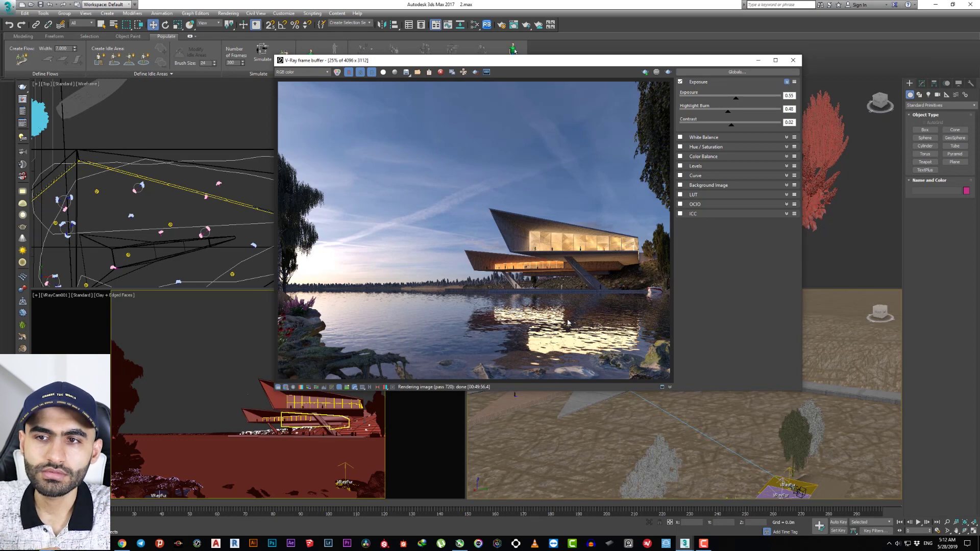
Turn on white balance at temperature 5774 and hue/saturation with saturation 0.17
left_click(680, 137)
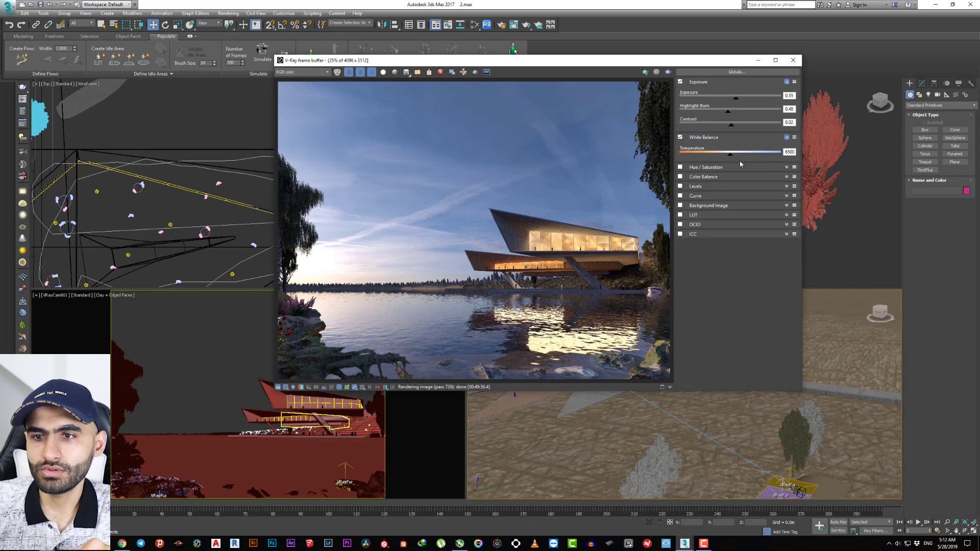
mouse_move(734, 156)
left_mouse_down()
mouse_move(679, 163)
mouse_move(764, 160)
left_mouse_up()
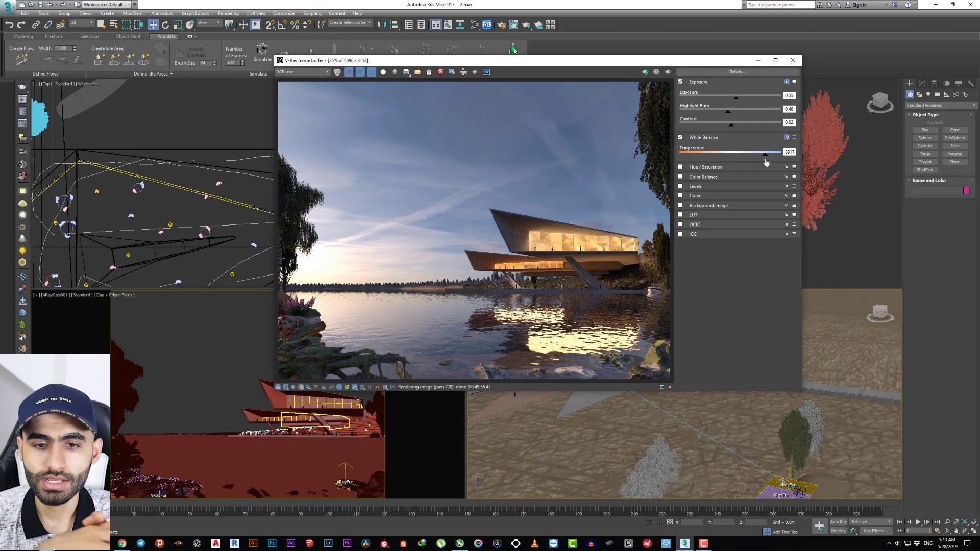
left_click_drag(766, 162, 720, 162)
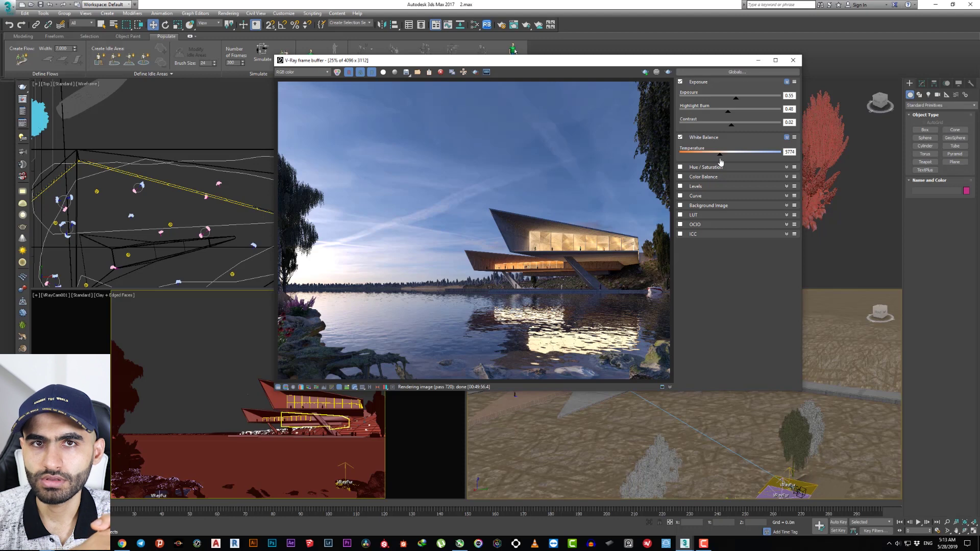
left_click(679, 167)
mouse_move(731, 202)
left_mouse_down()
mouse_move(749, 203)
mouse_move(739, 202)
left_mouse_up()
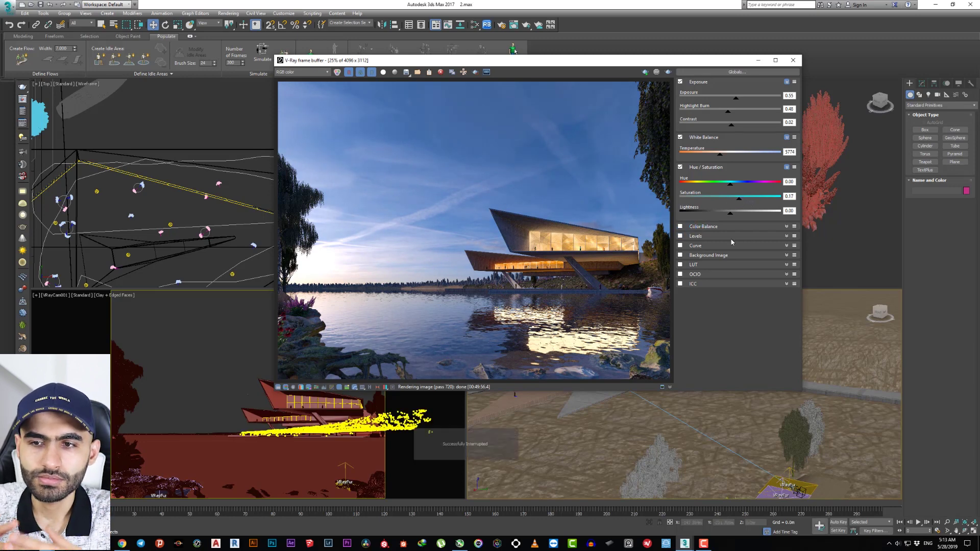
Tint highlights only with colour balance (cyan–red -0.05, yellow–blue -0.21) and raise exposure to 1.08
left_click(681, 227)
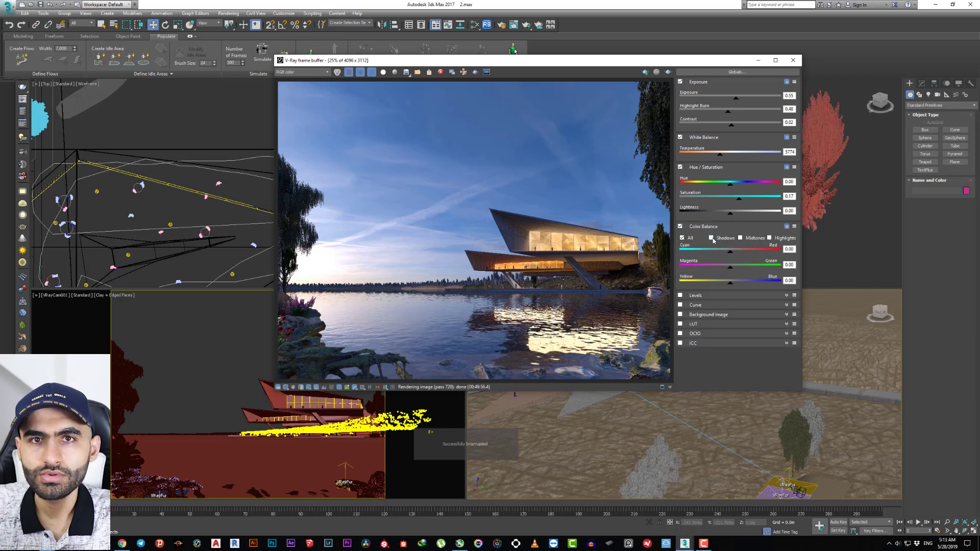
mouse_move(731, 289)
left_mouse_down()
mouse_move(722, 255)
mouse_move(731, 257)
left_mouse_up()
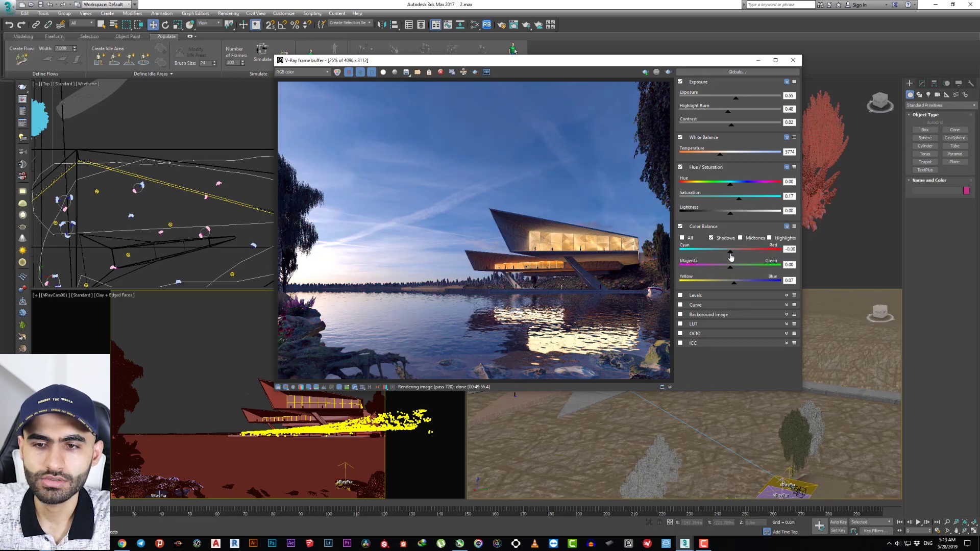
left_click(770, 238)
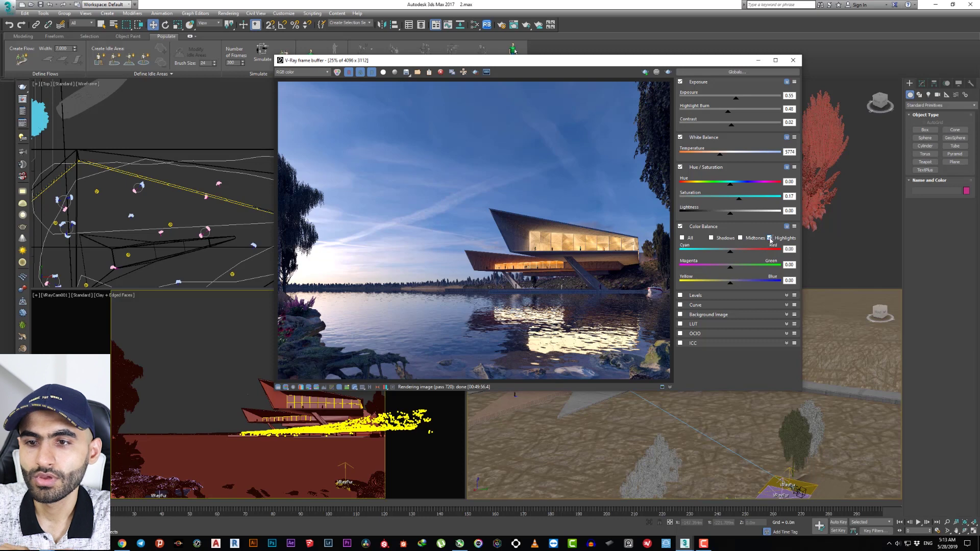
mouse_move(734, 286)
left_mouse_down()
mouse_move(721, 286)
mouse_move(725, 255)
left_mouse_up()
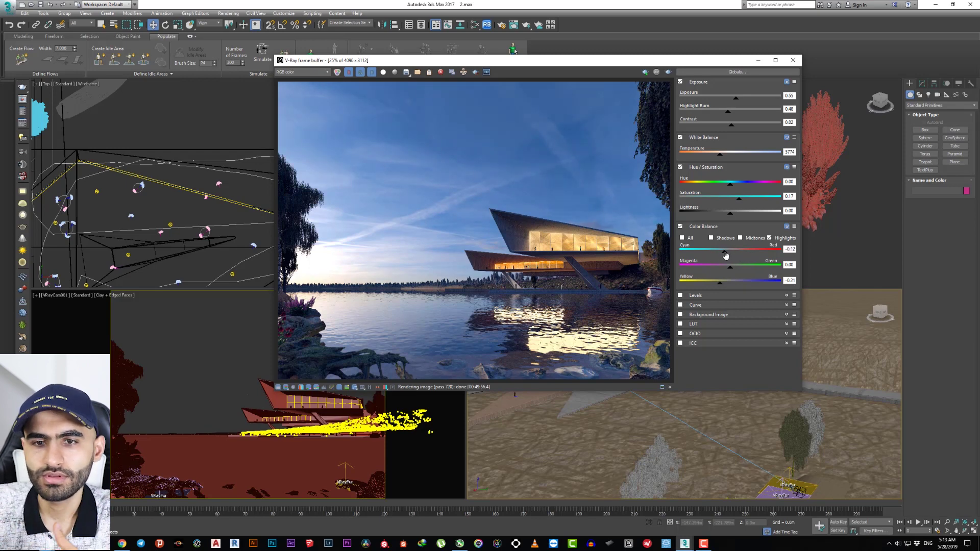
left_click(681, 226)
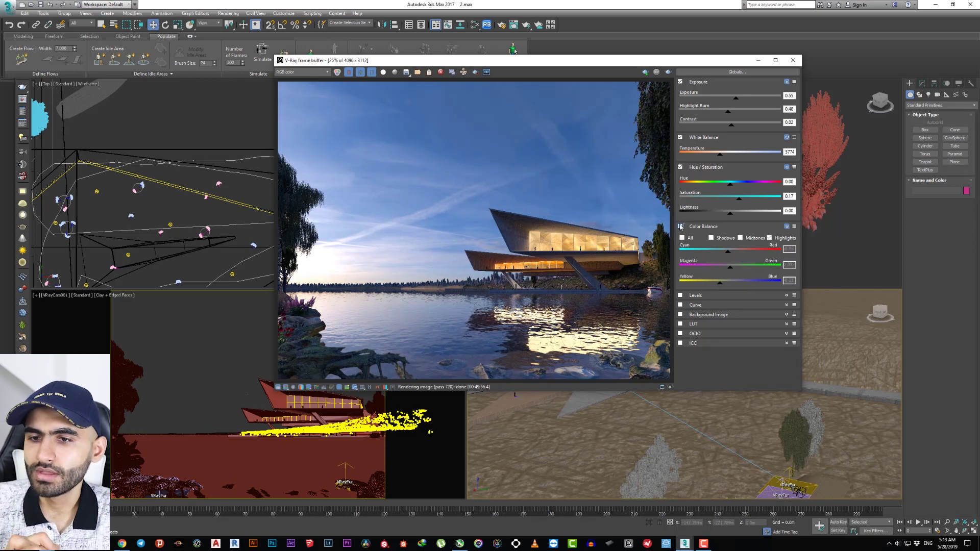
left_click(681, 226)
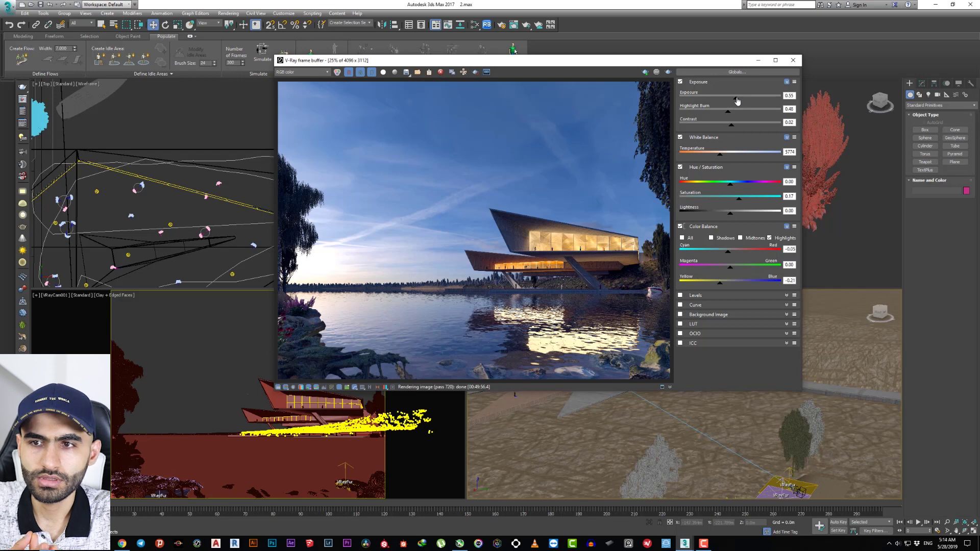
left_click_drag(738, 101, 741, 101)
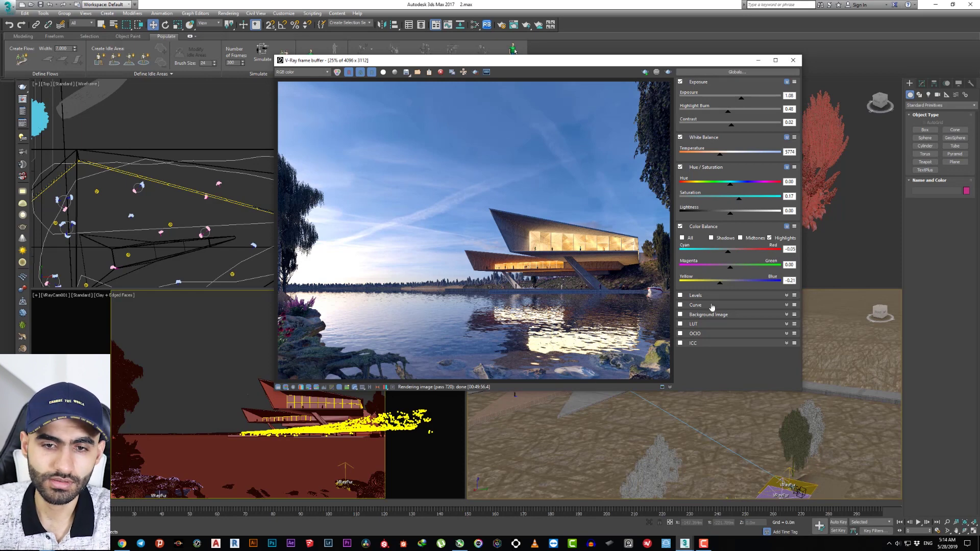
Enable the Curve correction and bend the tone curve to gently lift the midtones
left_click(680, 305)
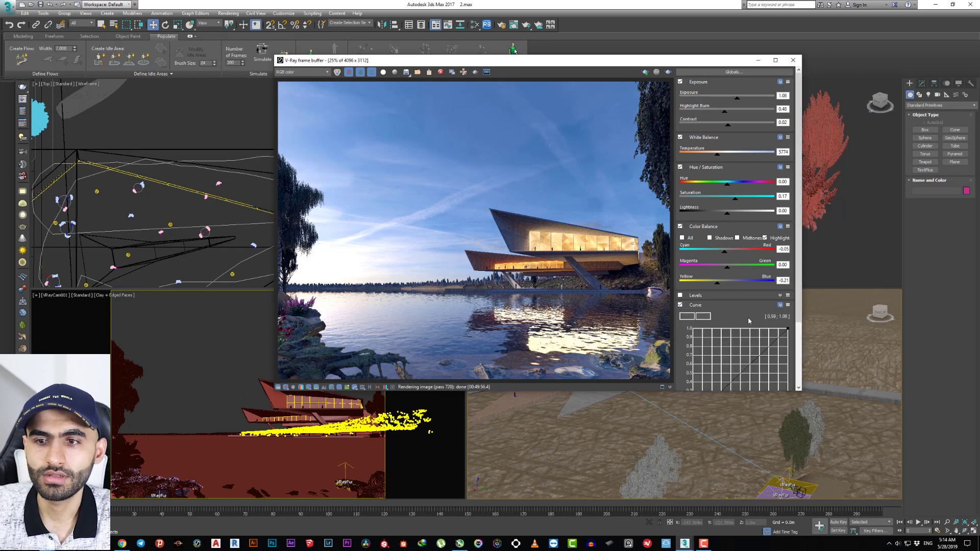
scroll(766, 317, "down", 2)
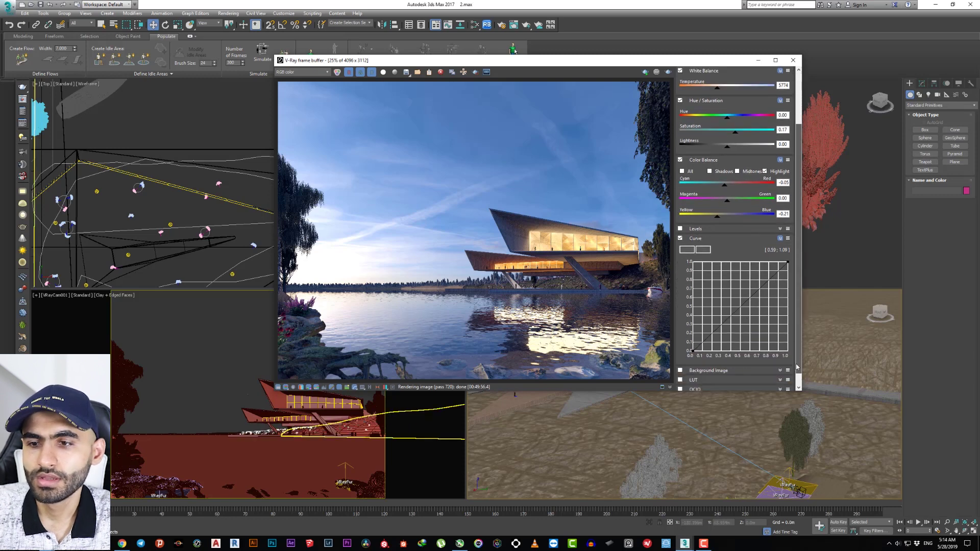
left_click(788, 263)
left_click_drag(761, 290, 745, 285)
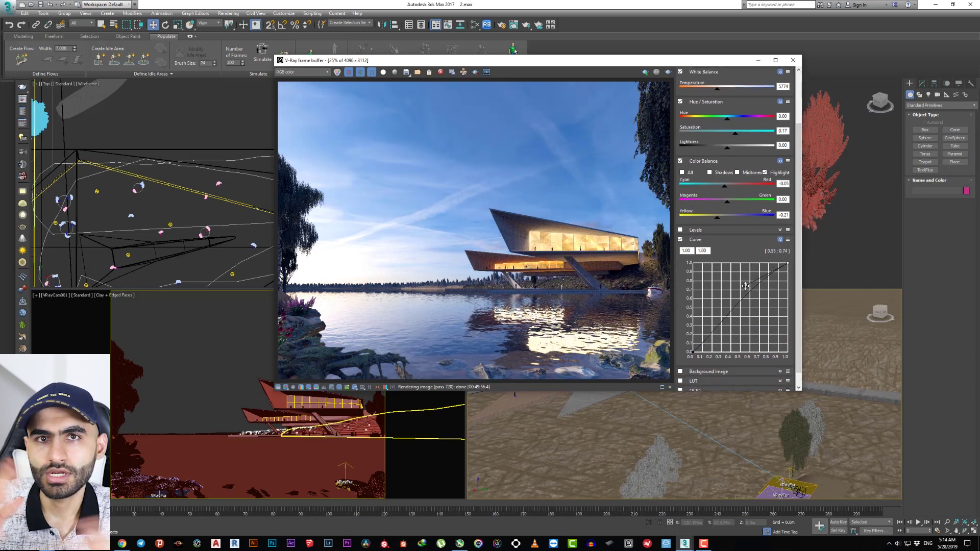
left_click(692, 352)
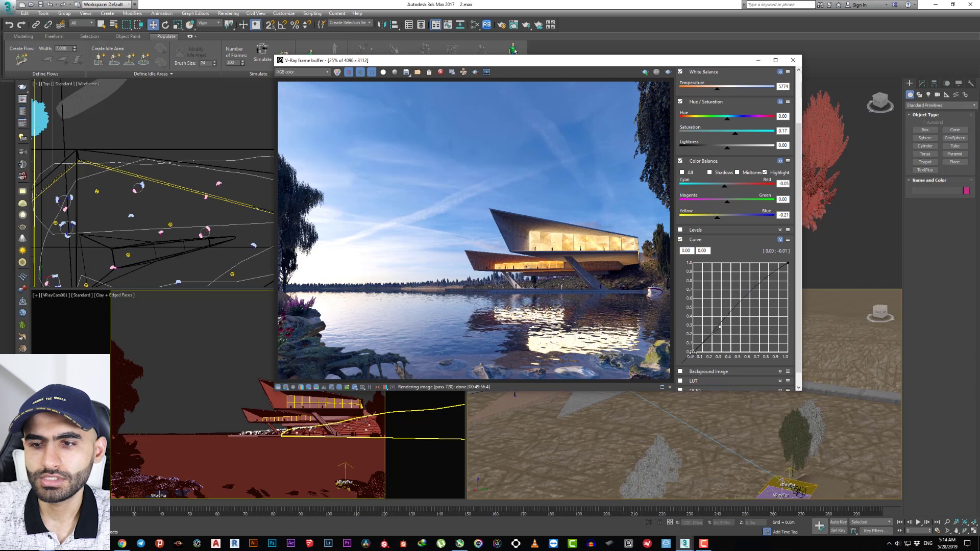
left_click_drag(721, 327, 728, 309)
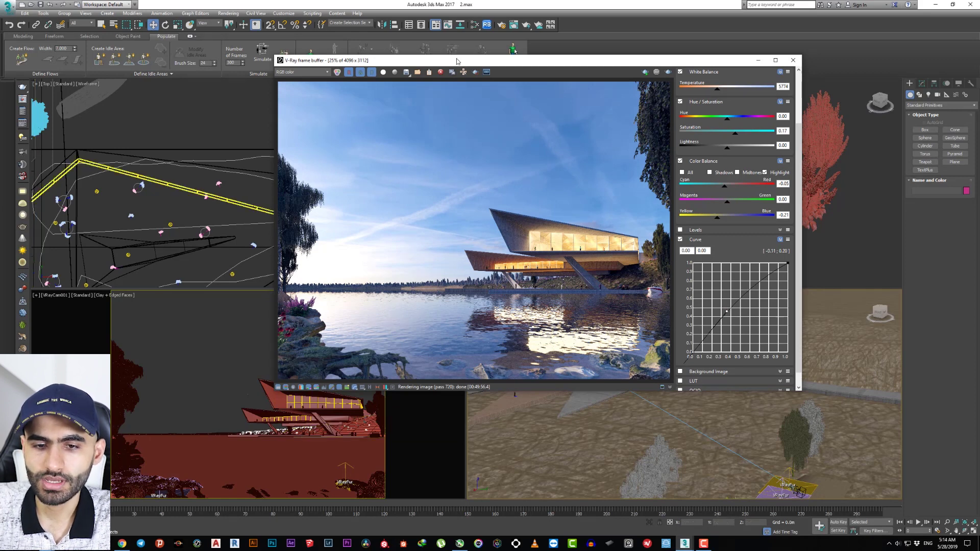
left_click_drag(457, 61, 491, 62)
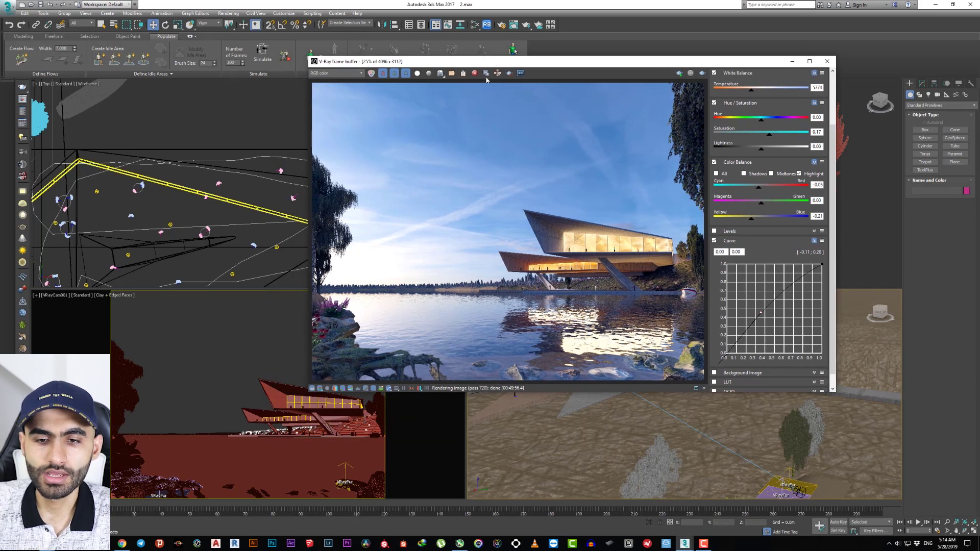
Turn on the bloom/glare lens effect and try bloom Threshold values 2 and 0.20
left_click(427, 389)
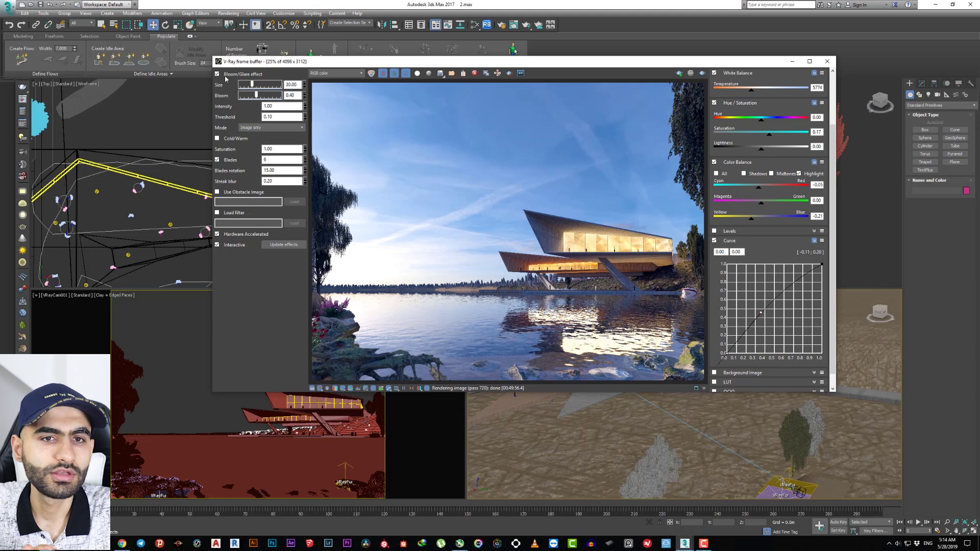
left_click(217, 74)
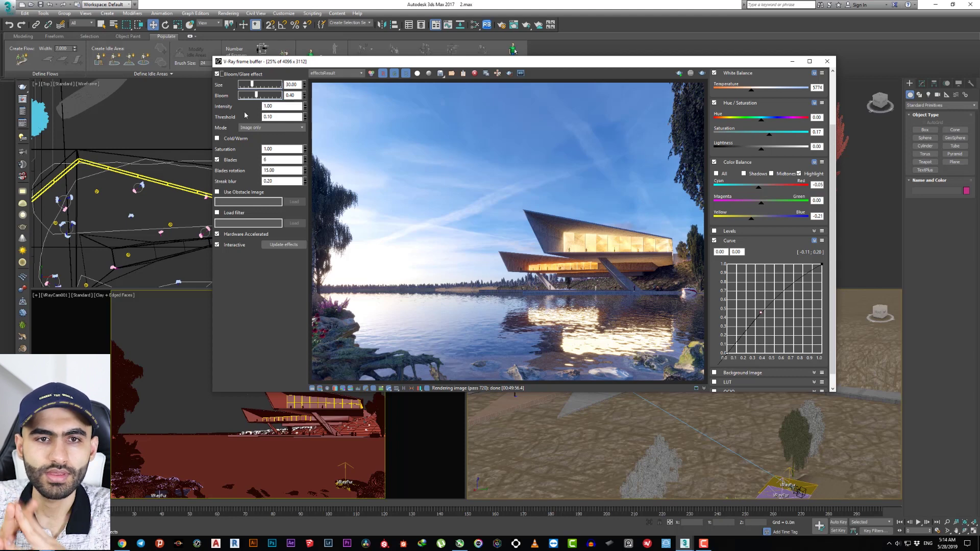
left_click_drag(278, 118, 246, 119)
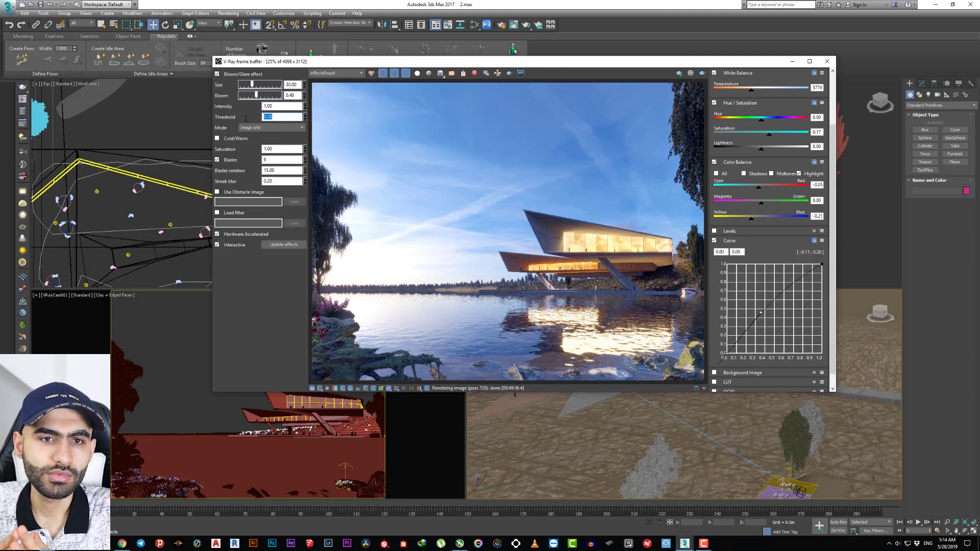
type("2")
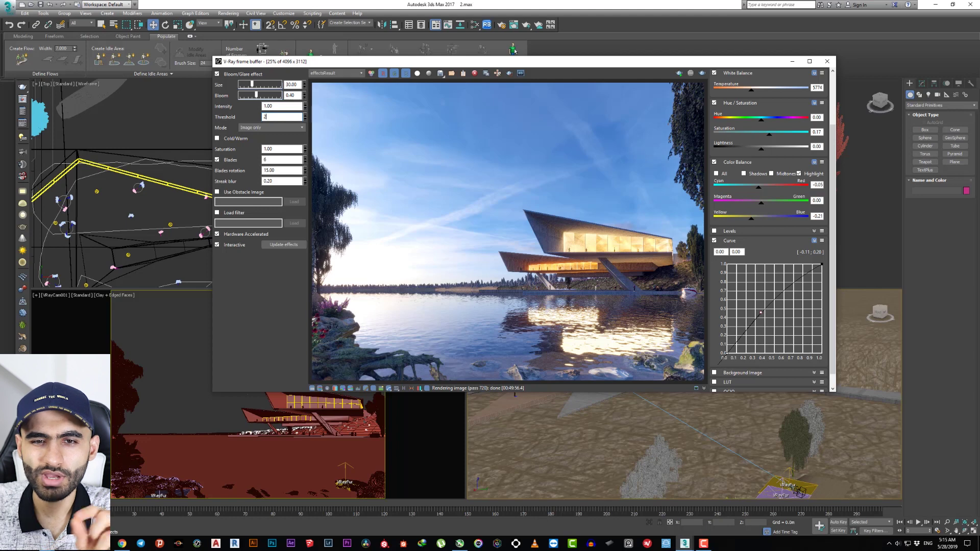
key("Return")
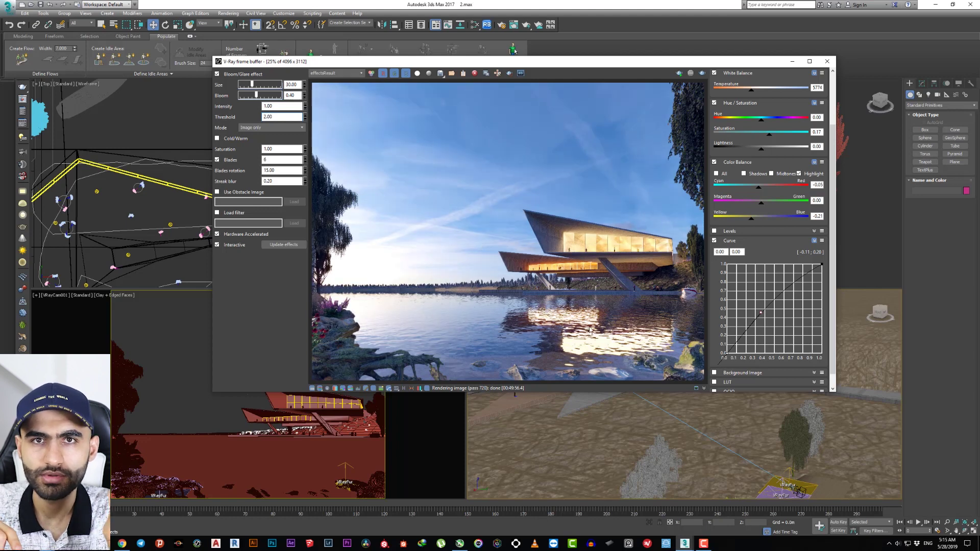
left_click_drag(275, 116, 238, 116)
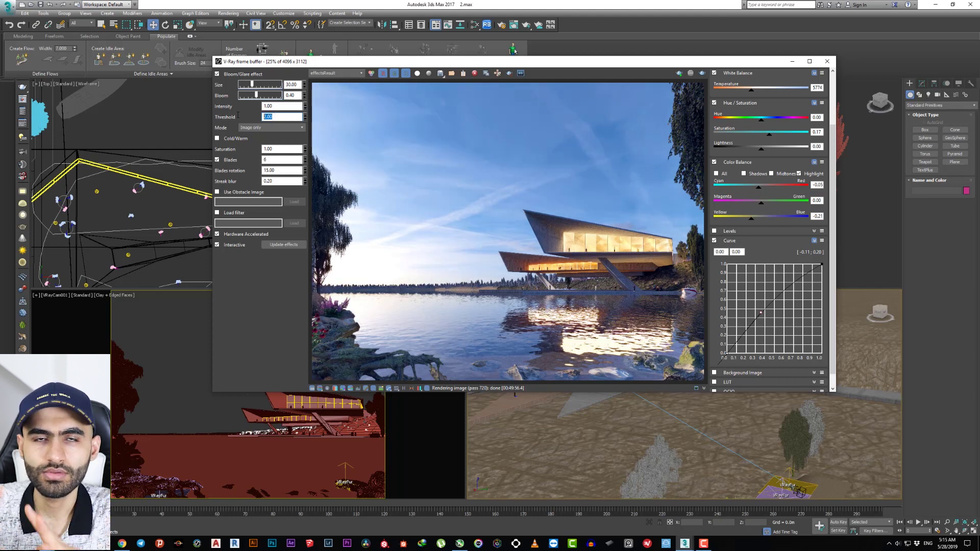
key("BackSpace")
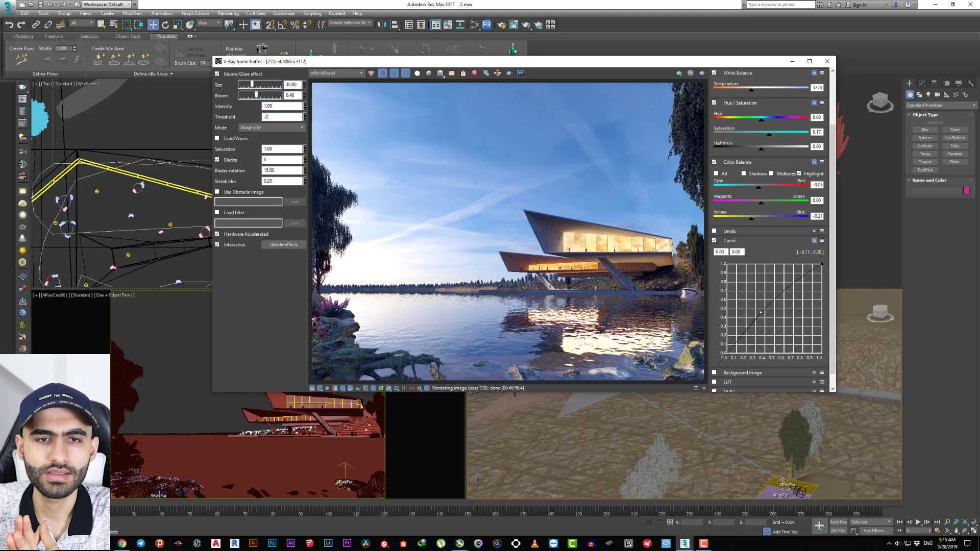
key("Return")
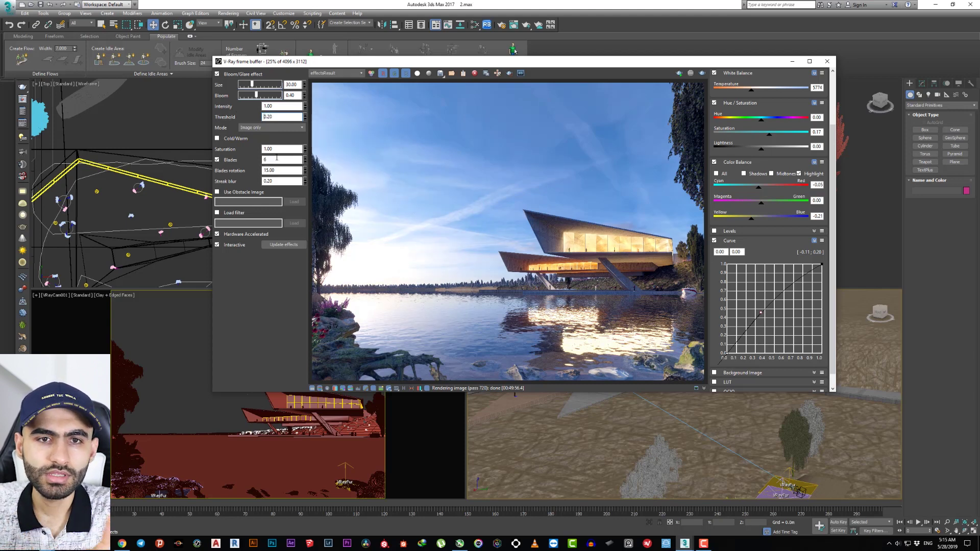
left_click_drag(276, 116, 248, 118)
key("BackSpace")
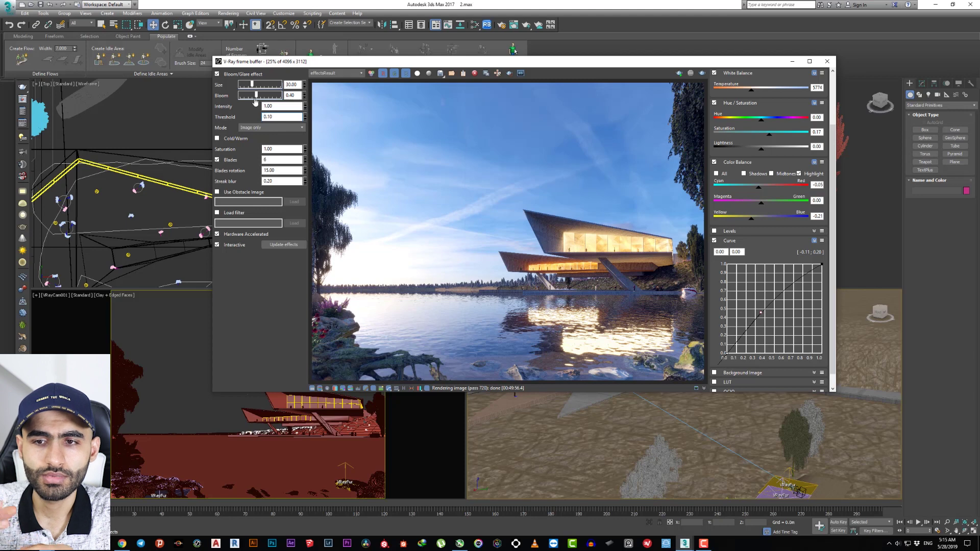
Set bloom Size to 50 and Intensity to 1, then toggle bloom/glare off and on to compare
left_click_drag(252, 85, 269, 86)
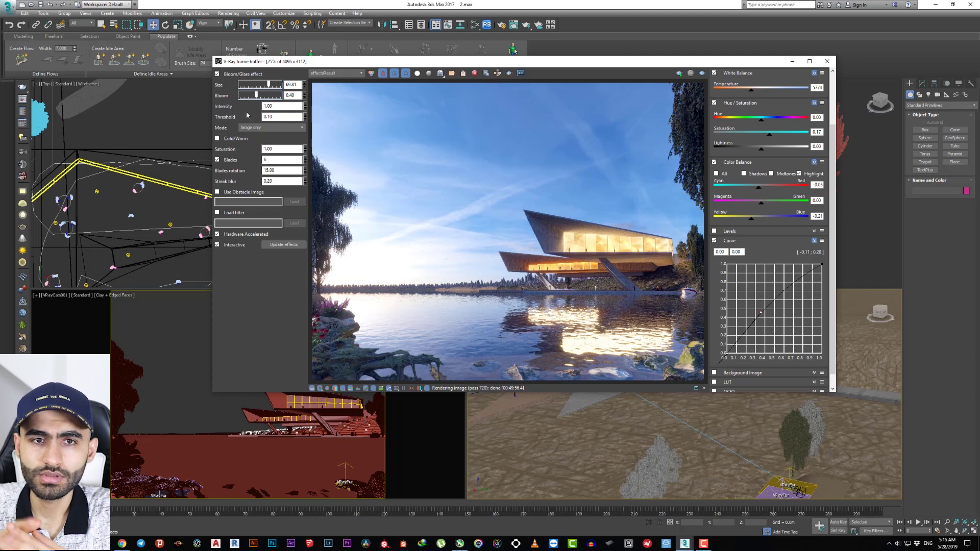
left_click_drag(268, 85, 261, 85)
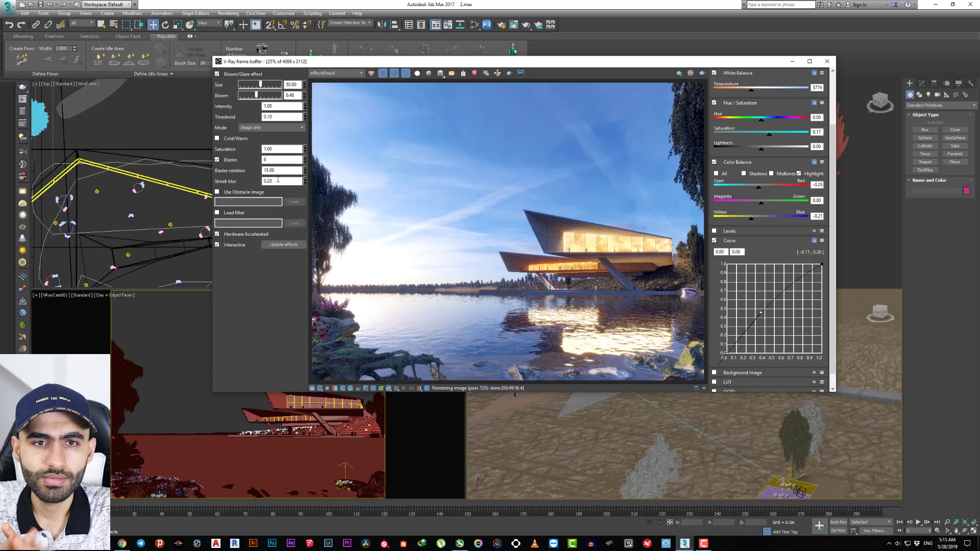
double_click(268, 106)
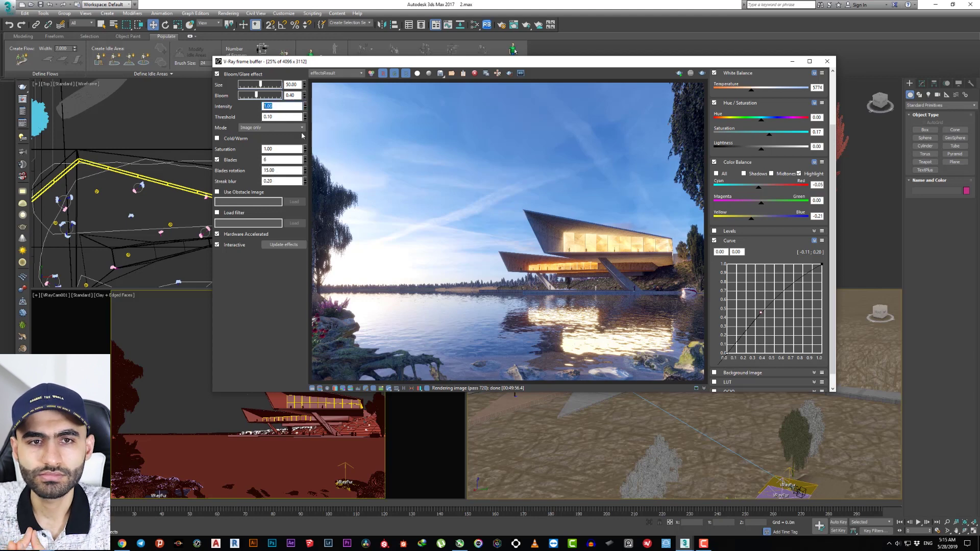
type("5")
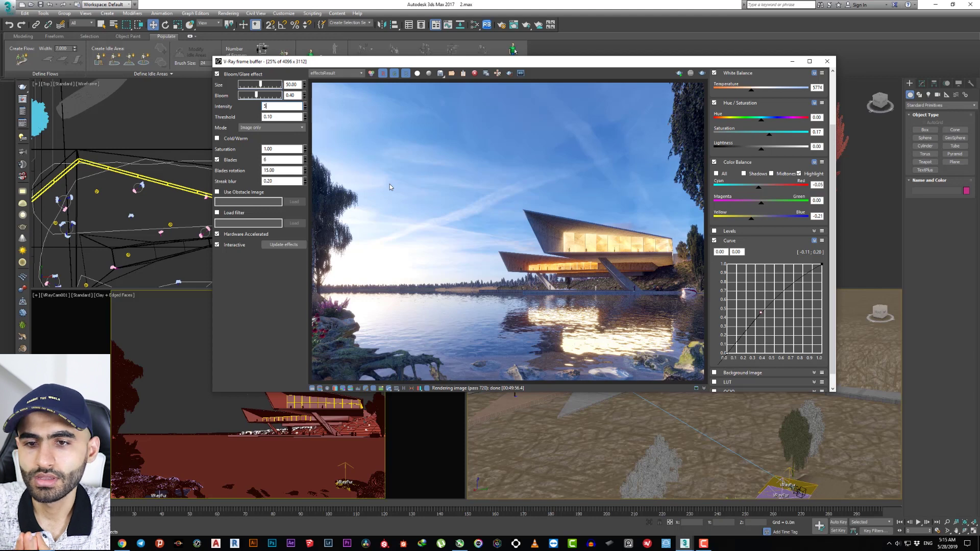
key("Return")
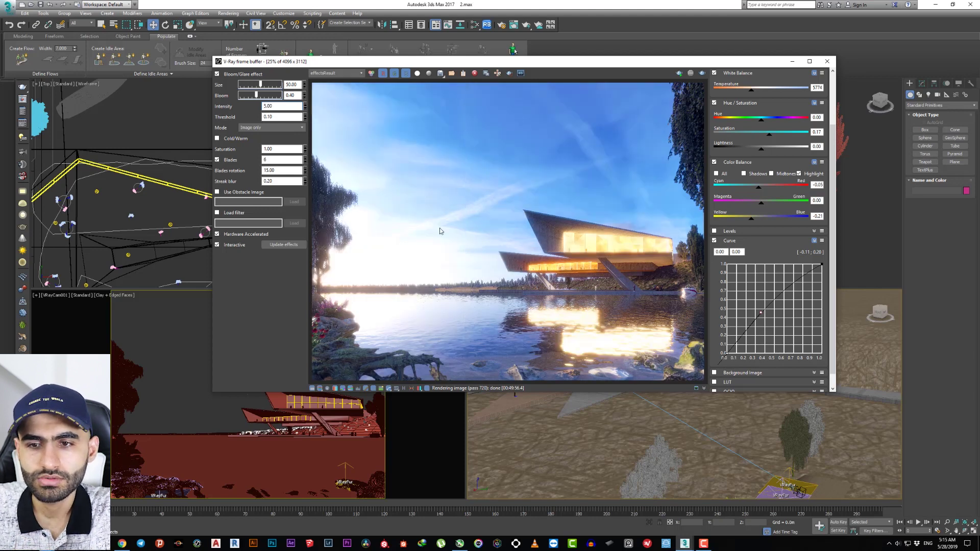
double_click(268, 106)
type("1")
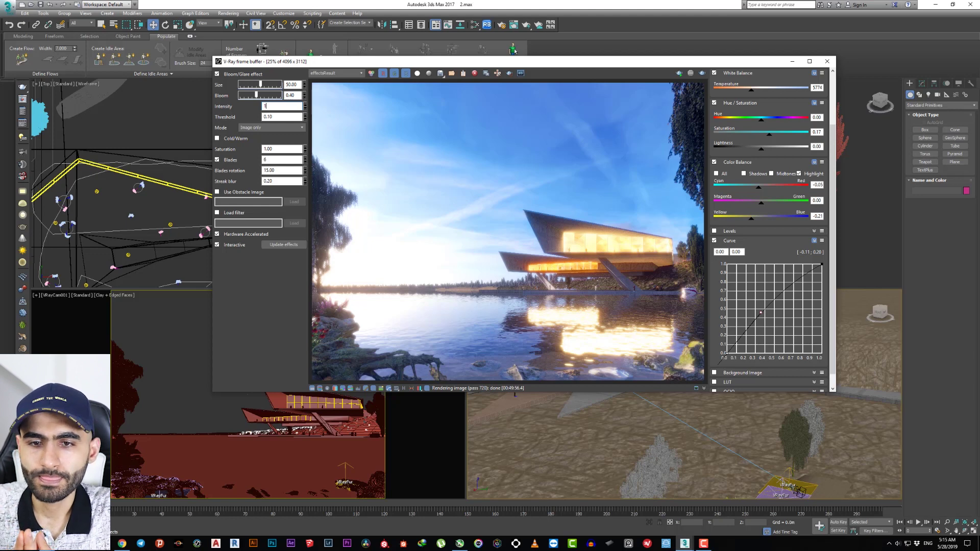
key("Return")
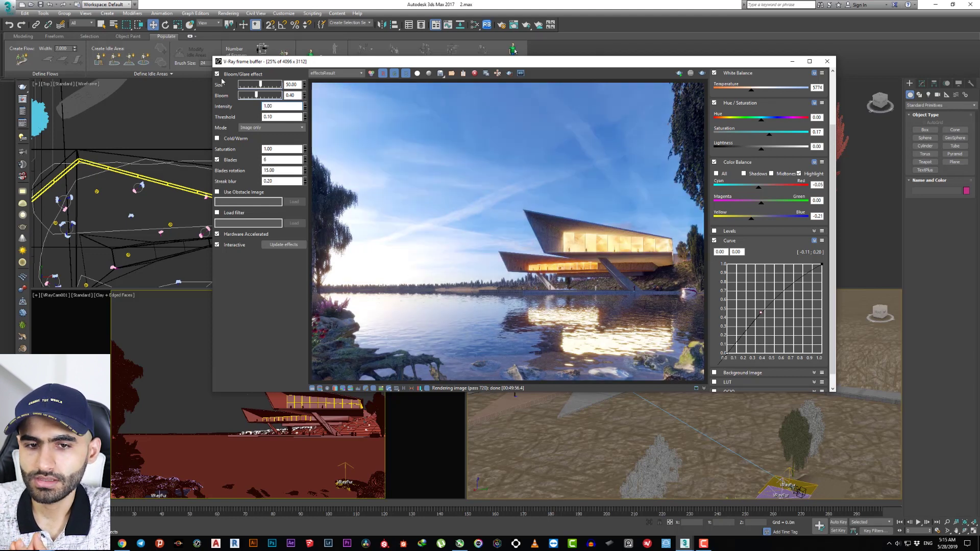
left_click(217, 74)
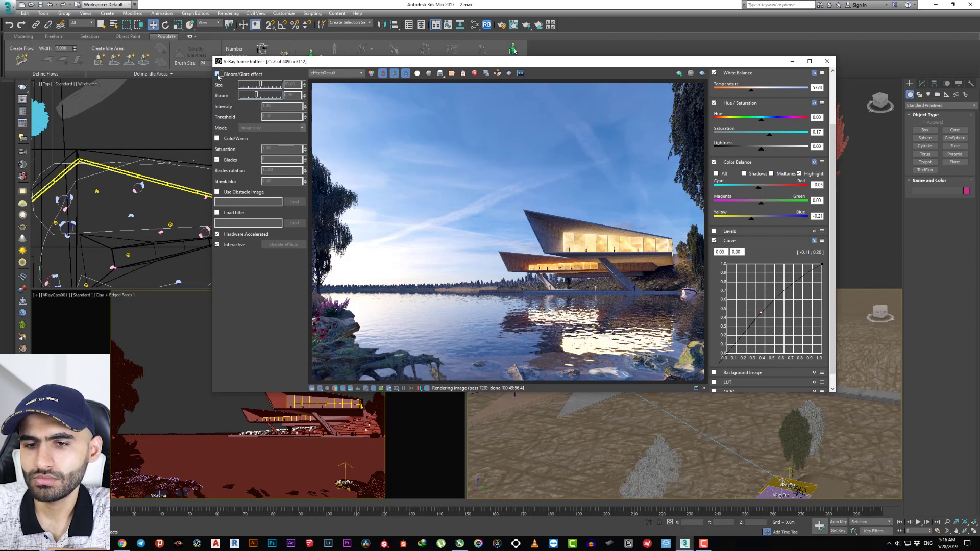
key("space")
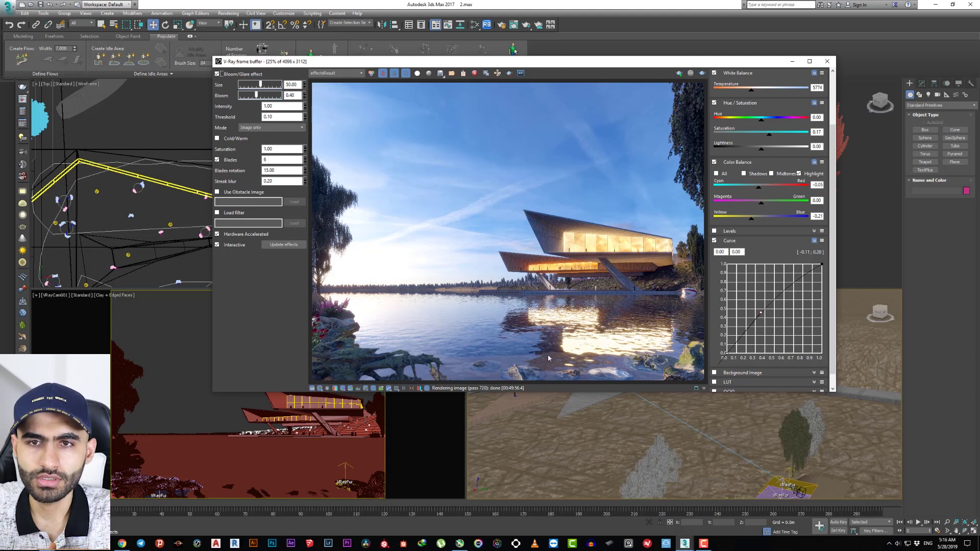
Keep the output size at 4096x3112 in Render Setup and switch the V-Ray image sampler to Bucket
left_click_drag(572, 77, 650, 104)
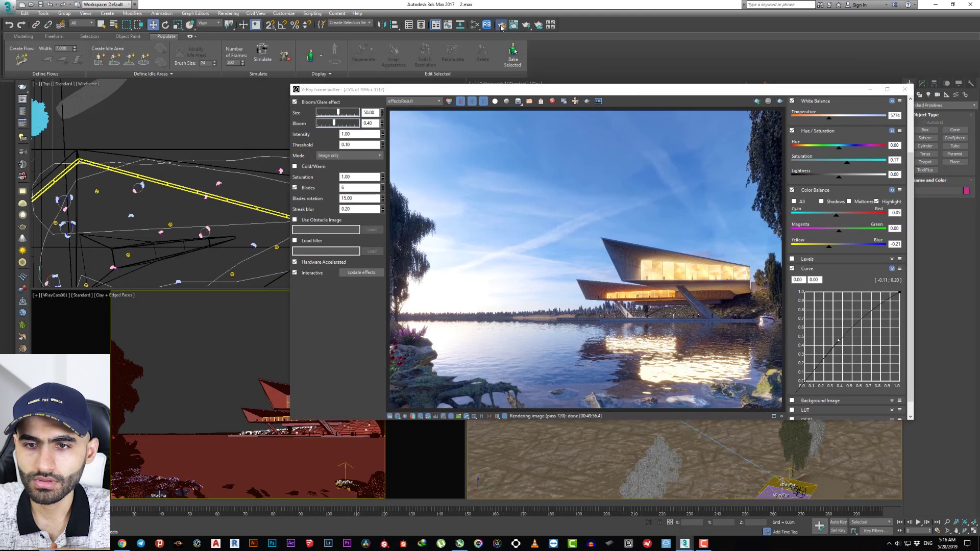
key("F10")
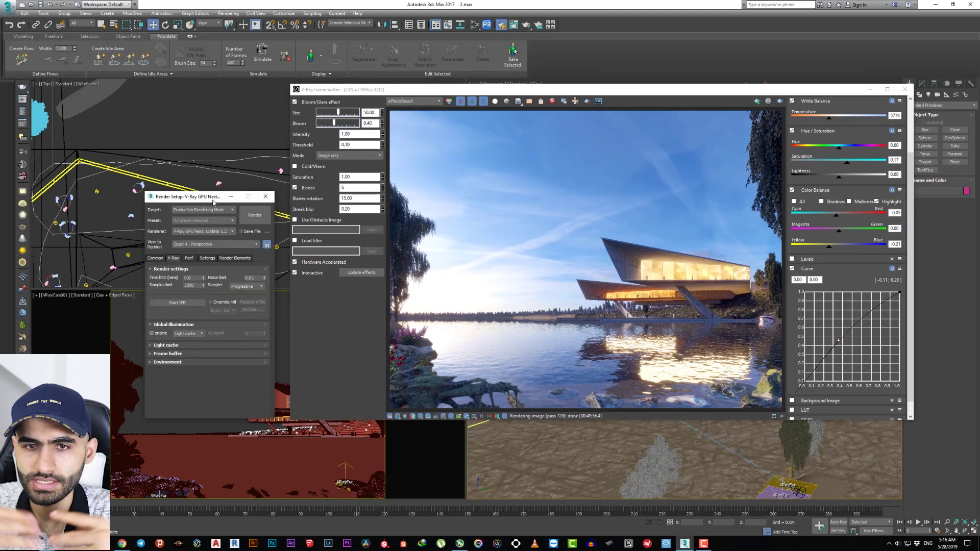
mouse_move(198, 197)
left_mouse_down()
mouse_move(426, 172)
mouse_move(199, 156)
left_mouse_up()
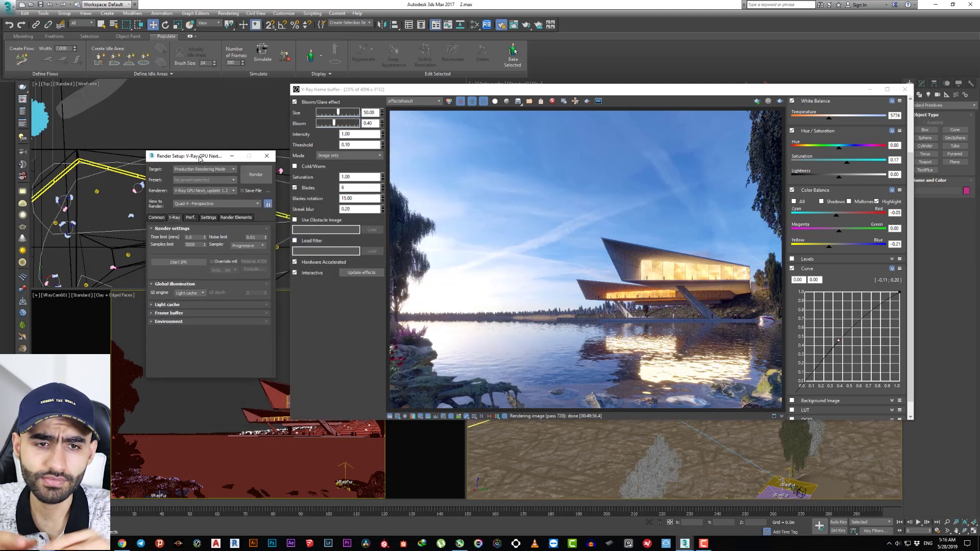
left_click(157, 217)
left_click(250, 325)
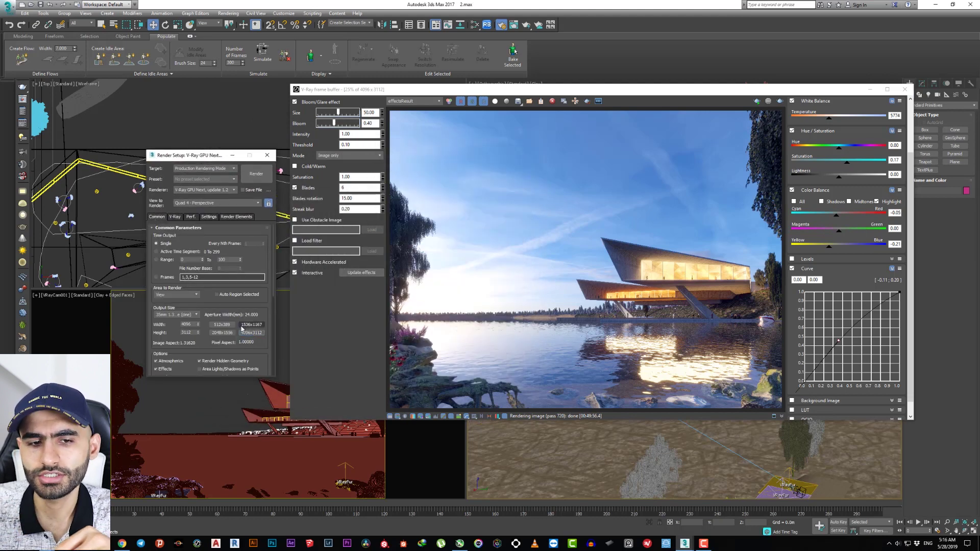
left_click(250, 333)
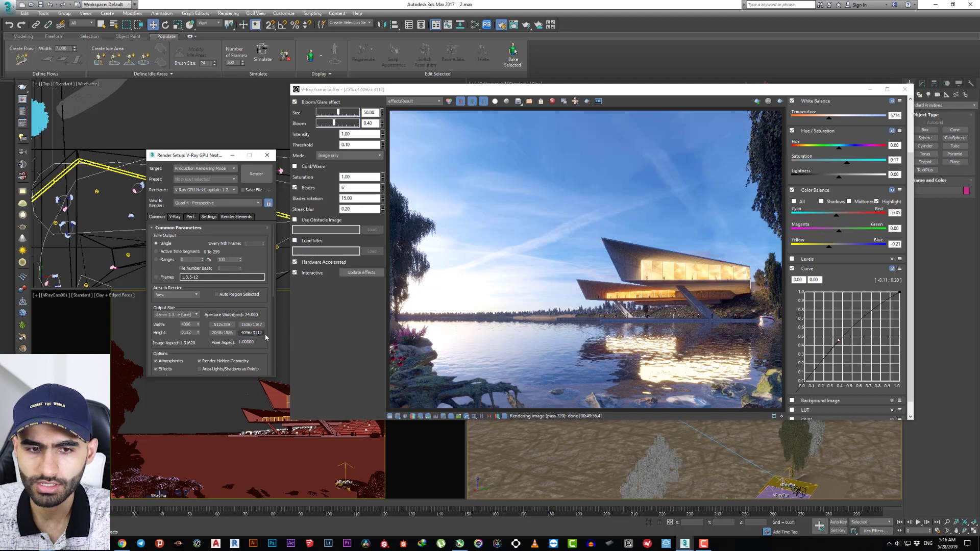
left_click(175, 218)
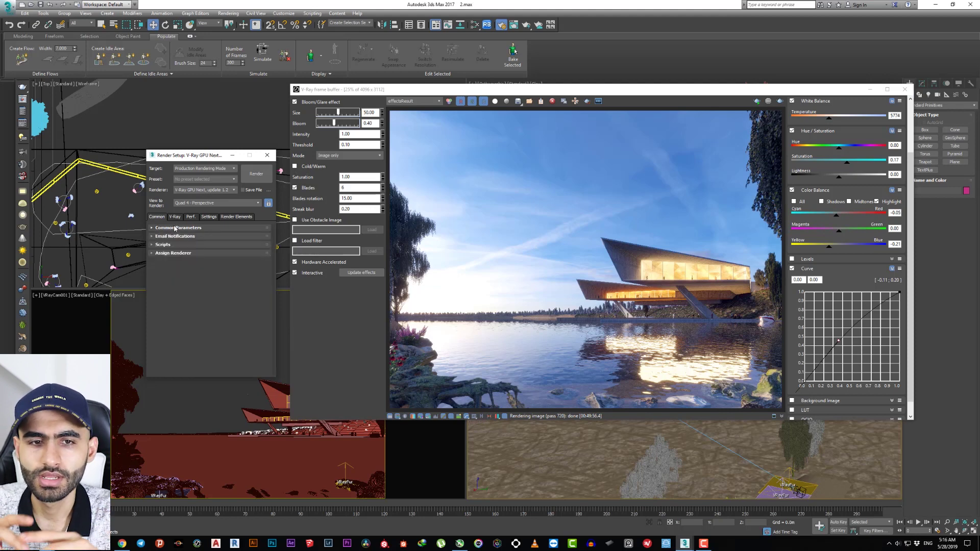
left_click(241, 246)
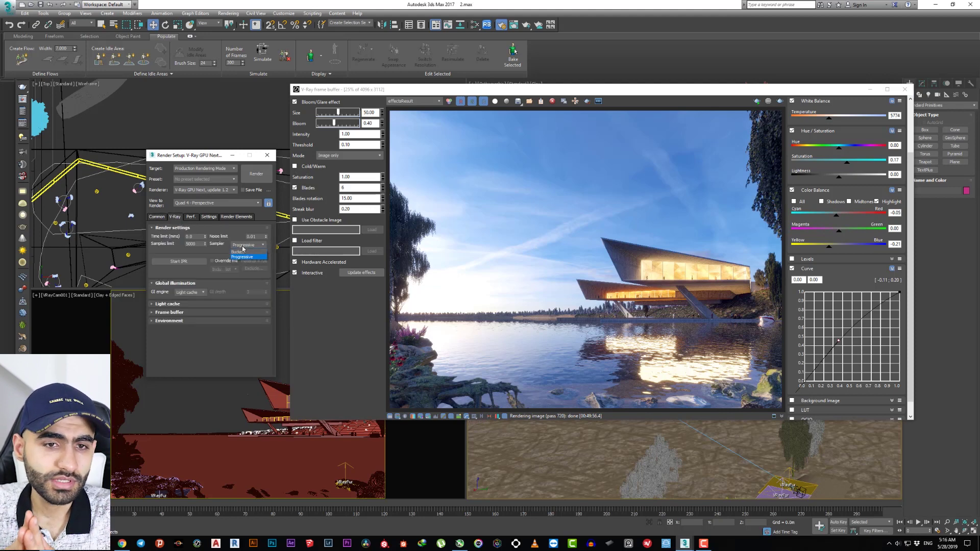
left_click(244, 257)
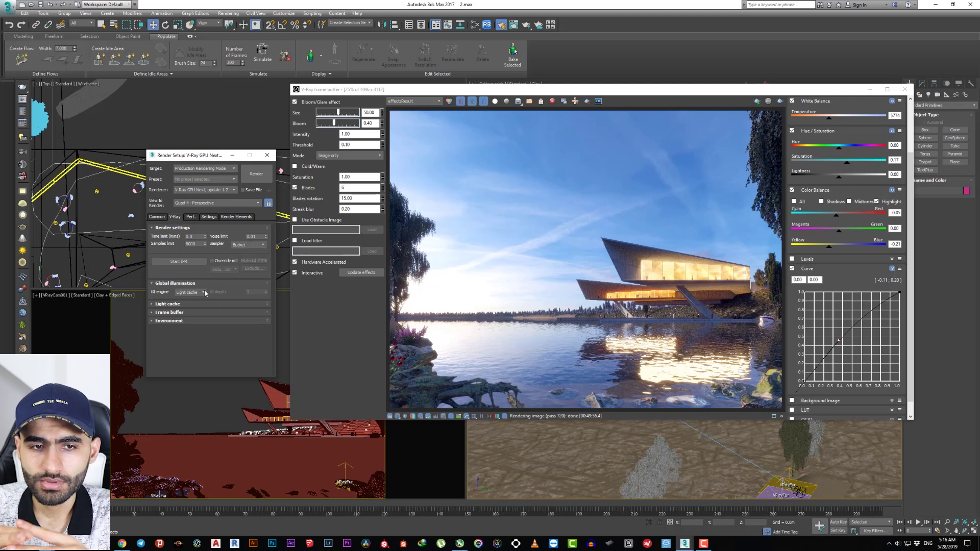
Review the GPU render devices and keep textures On-demand mip-mapped in the Perf. settings
left_click(189, 217)
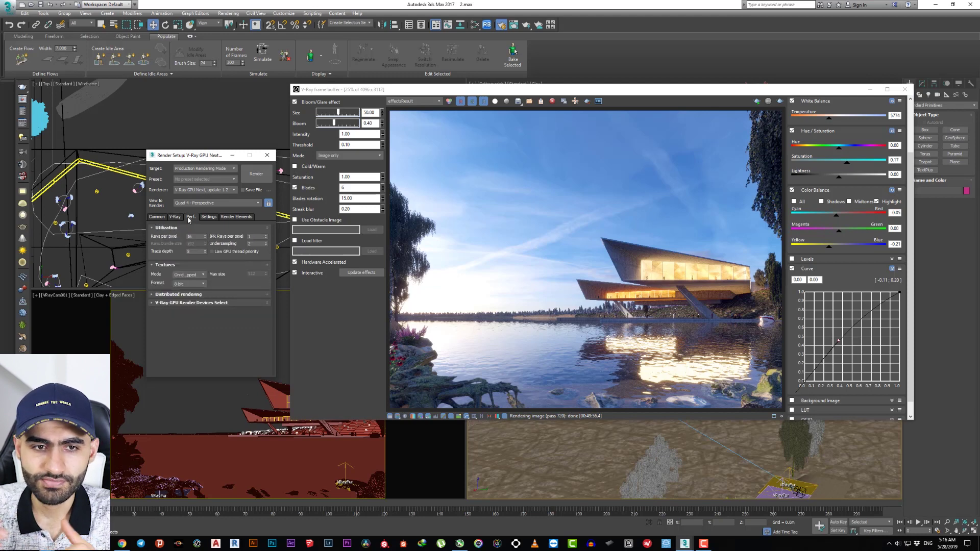
left_click(168, 304)
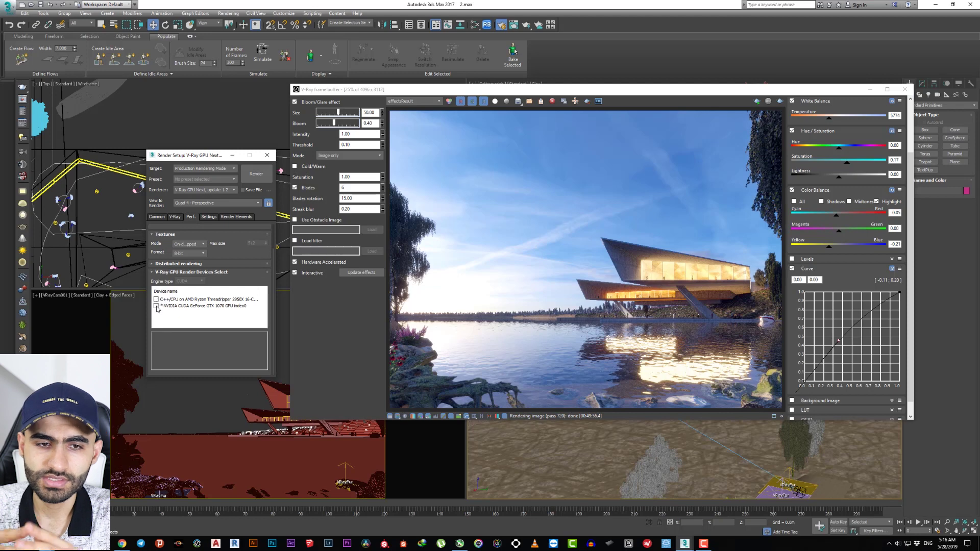
left_click(185, 272)
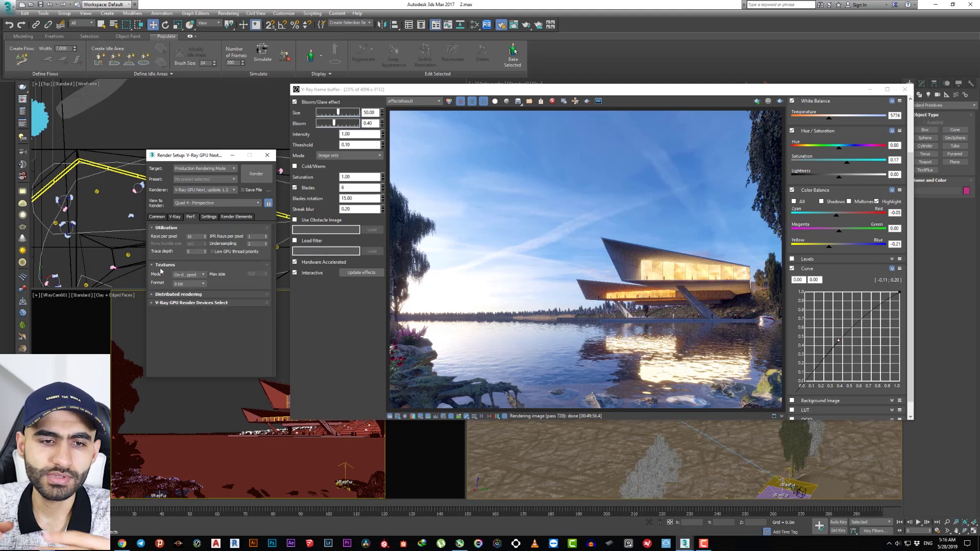
left_click(182, 276)
left_click(182, 281)
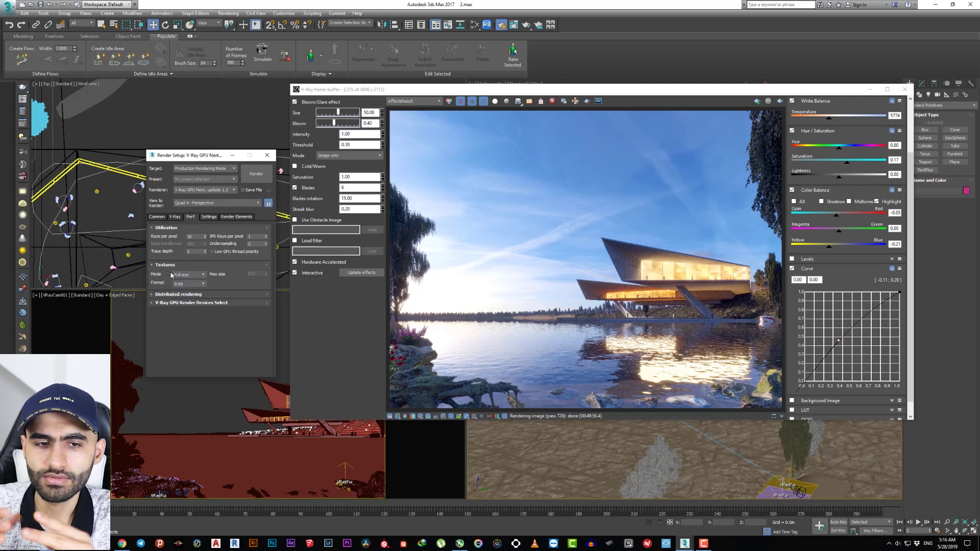
left_click(192, 291)
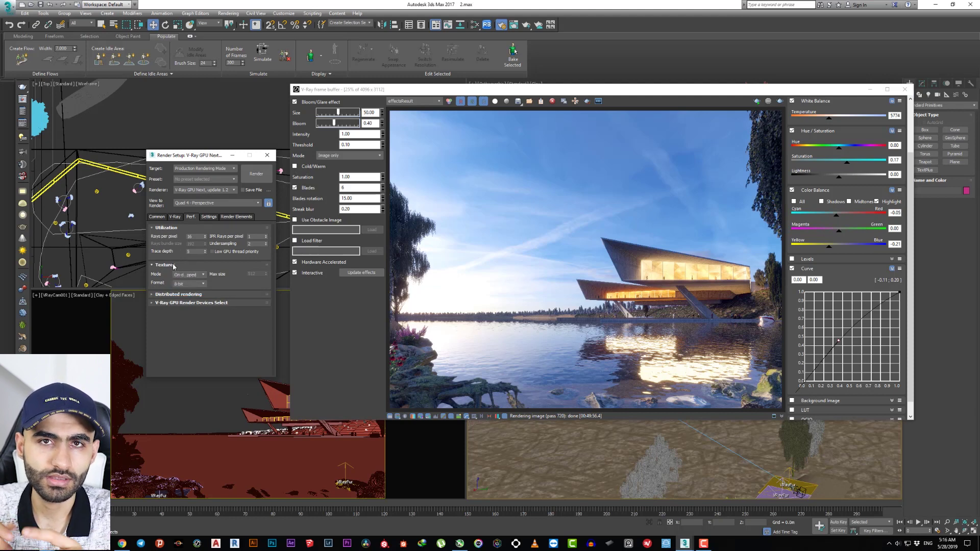
left_click(174, 266)
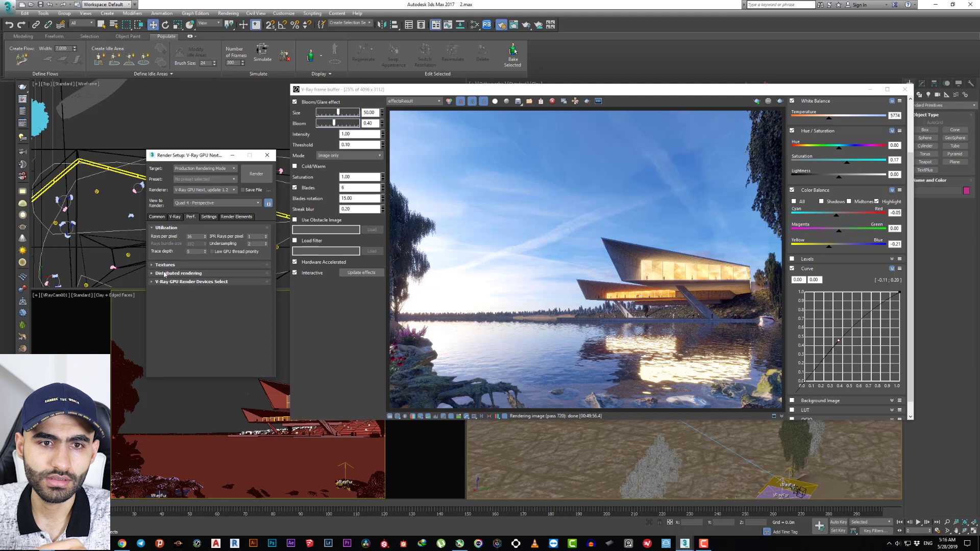
Set the V-Ray time limit to 0.0 and select the noise limit value for editing
left_click(175, 229)
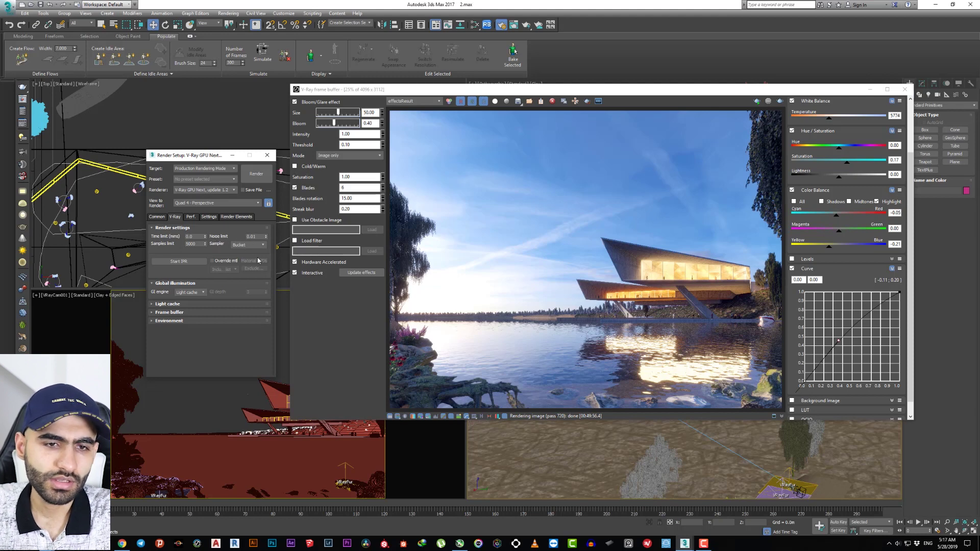
left_click(193, 237)
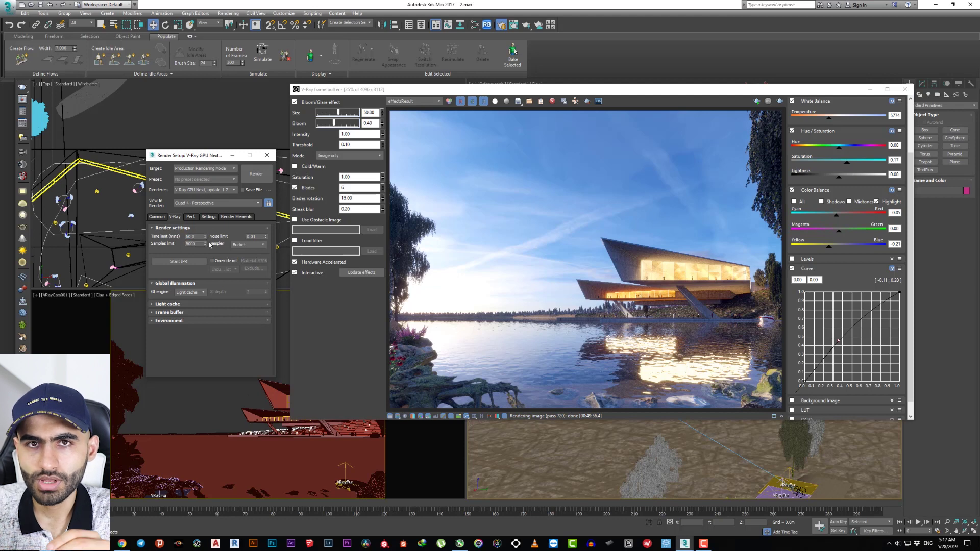
key("Return")
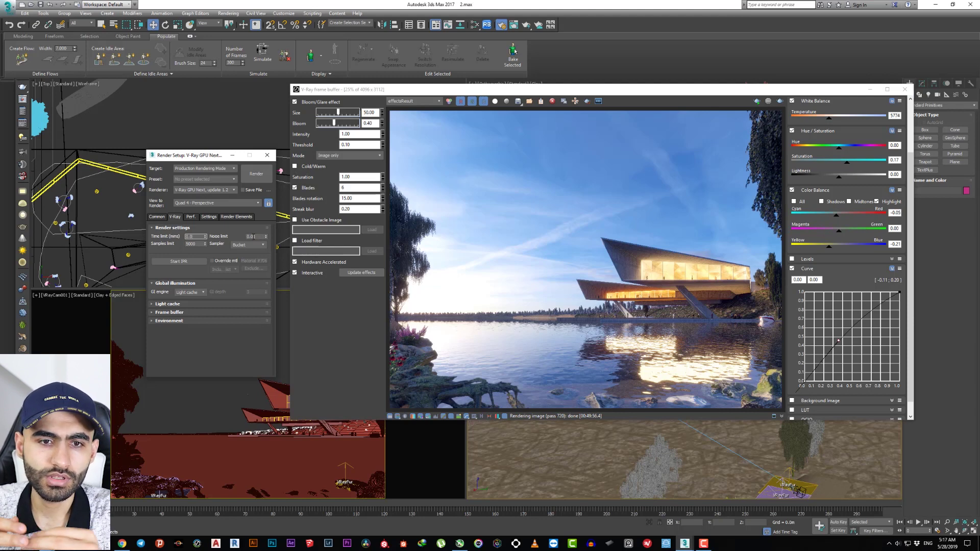
double_click(252, 237)
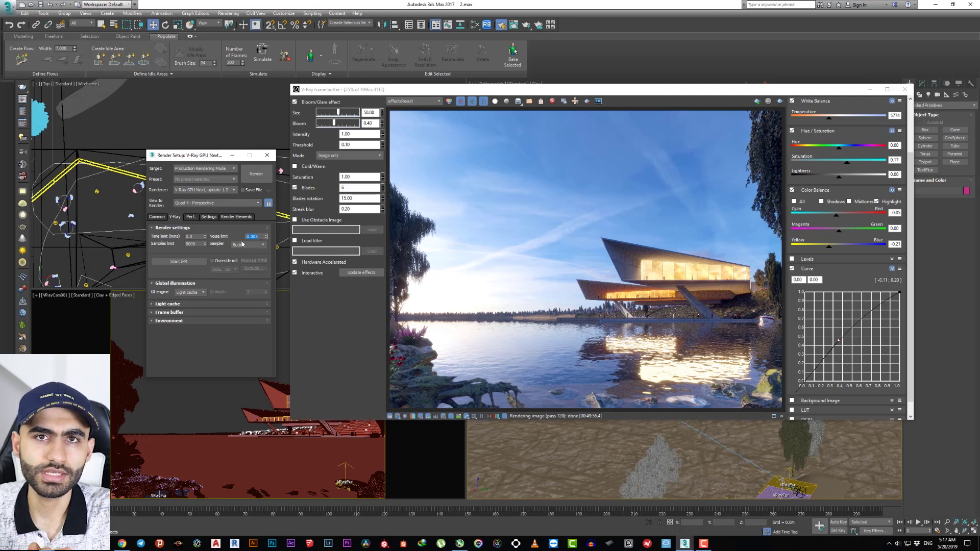
Add a VRayDenoiser render element alongside VRayAtmosphere, VRayShadows and VRayZDepth
left_click(234, 217)
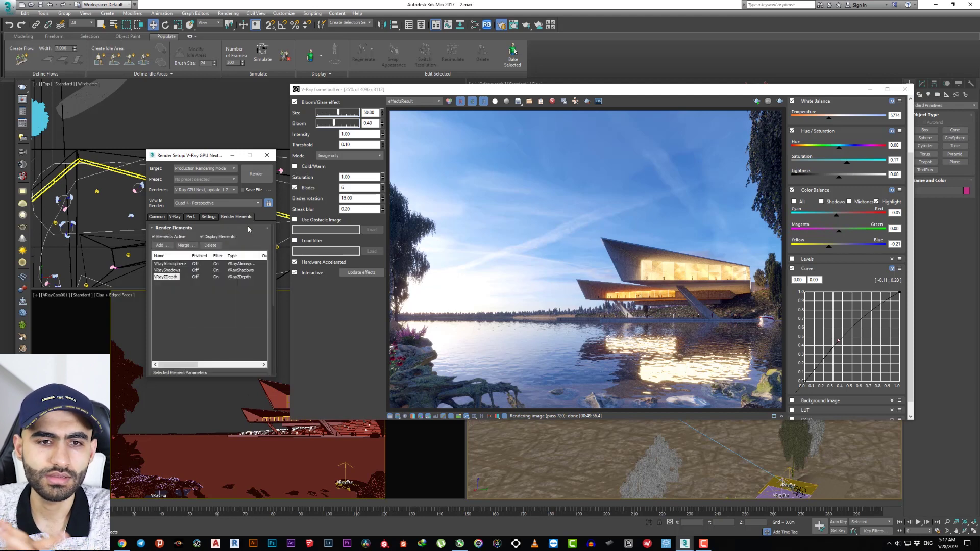
left_click(163, 245)
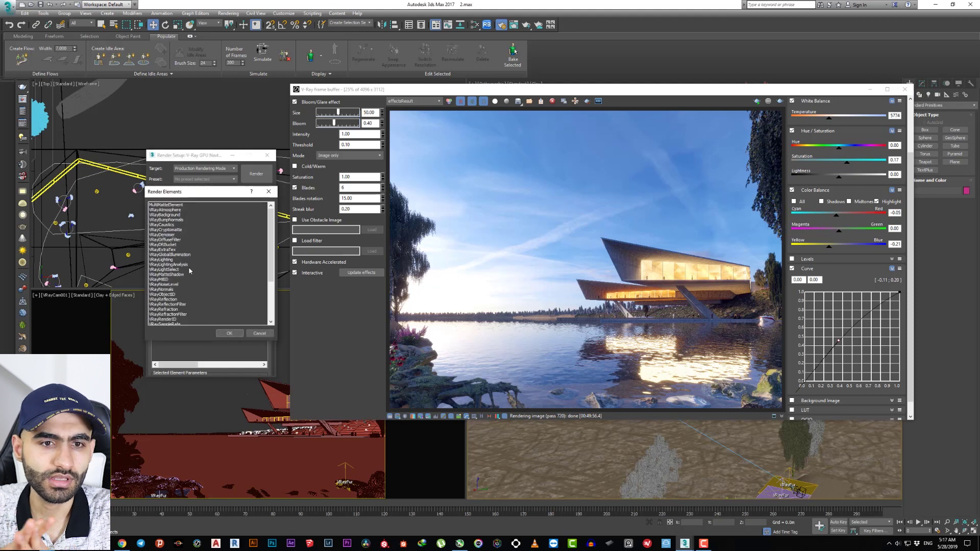
scroll(185, 278, "down", 2)
scroll(184, 278, "down", 2)
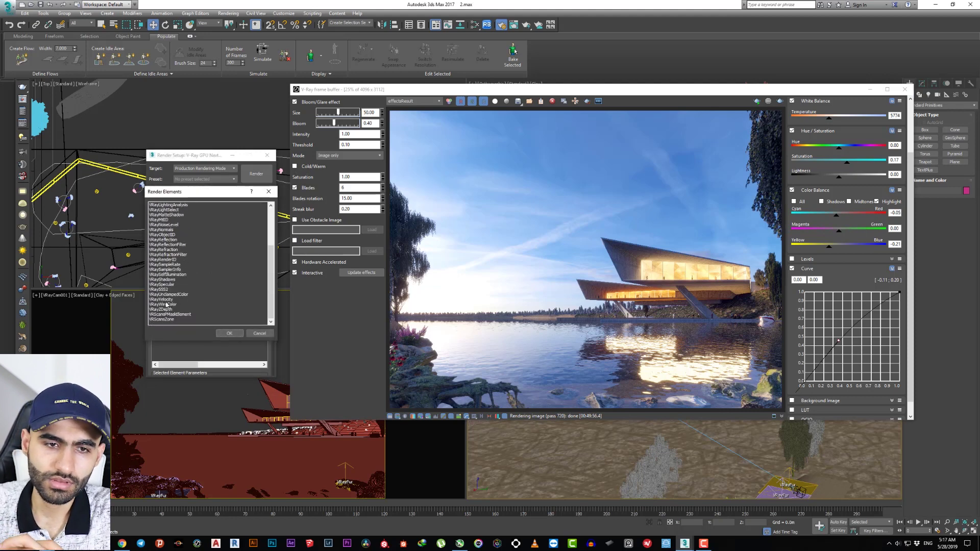
scroll(170, 278, "up", 2)
scroll(180, 265, "up", 1)
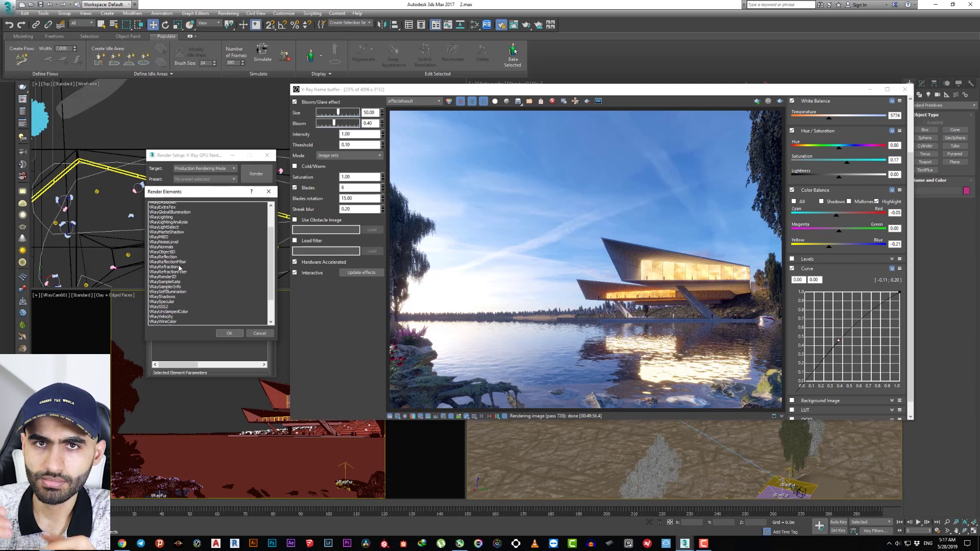
scroll(179, 267, "up", 1)
scroll(181, 268, "up", 2)
left_click(165, 220)
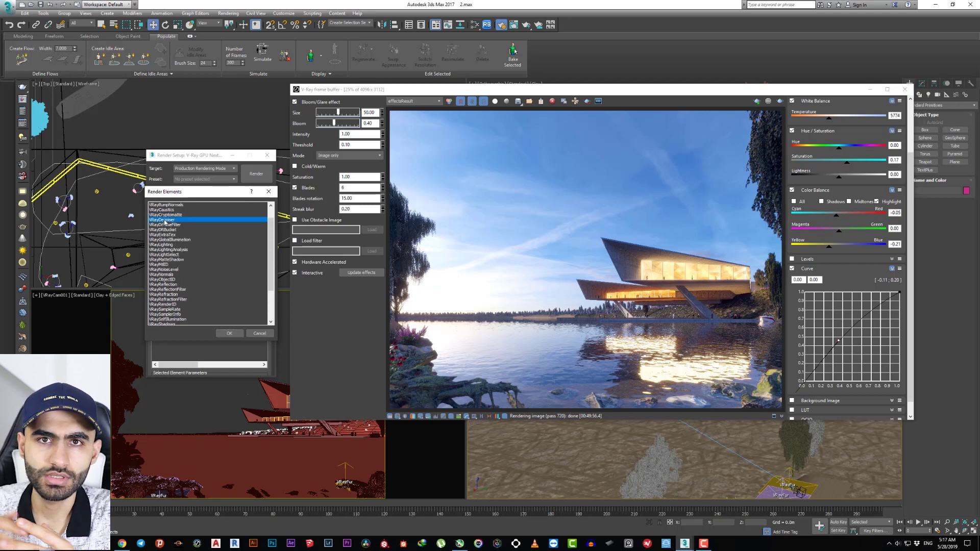
left_click(228, 335)
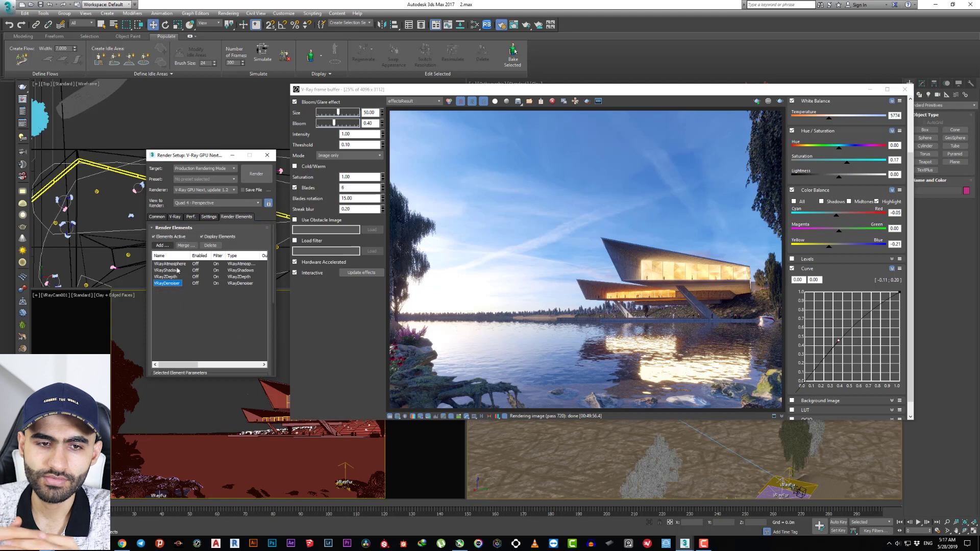
left_click(178, 219)
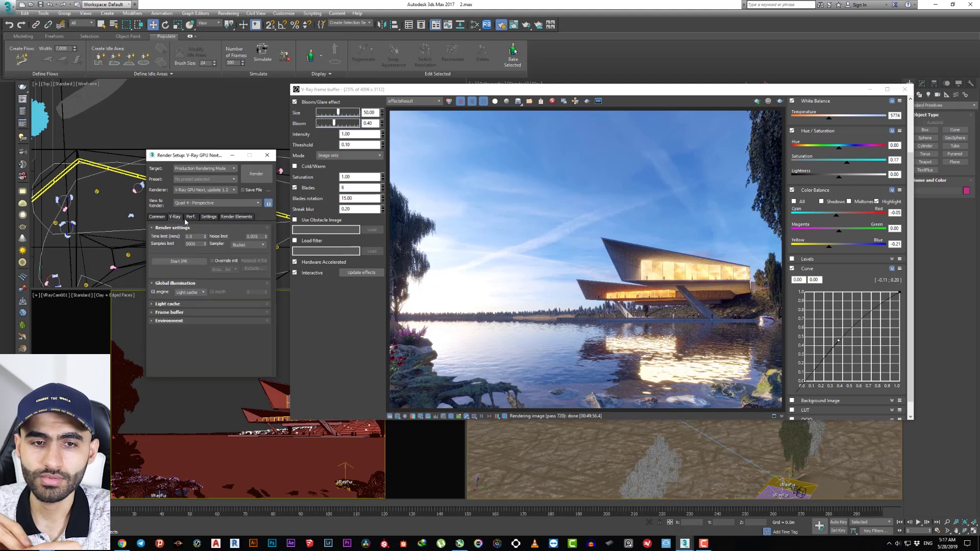
Confirm the 0.005 noise limit and launch the final lakeside house render
left_click(255, 236)
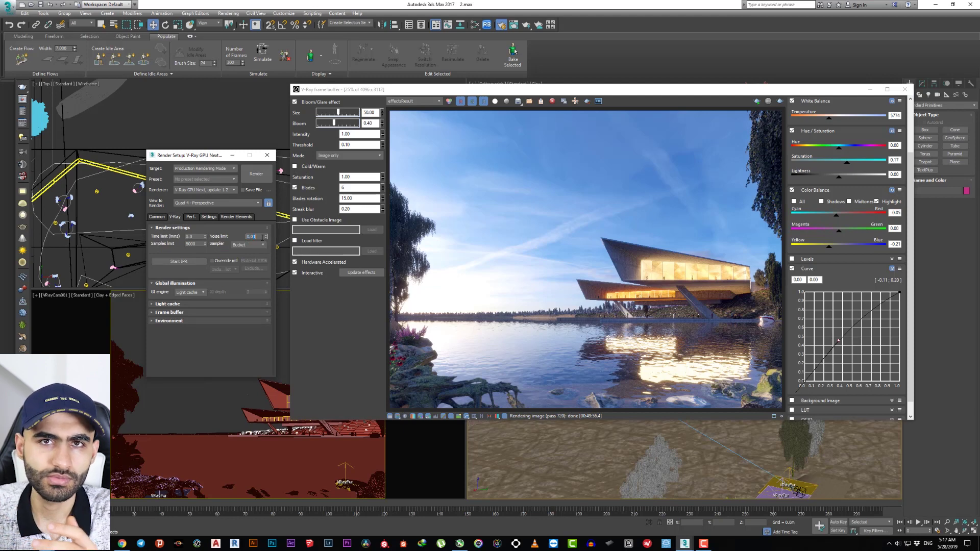
left_click_drag(263, 238, 247, 242)
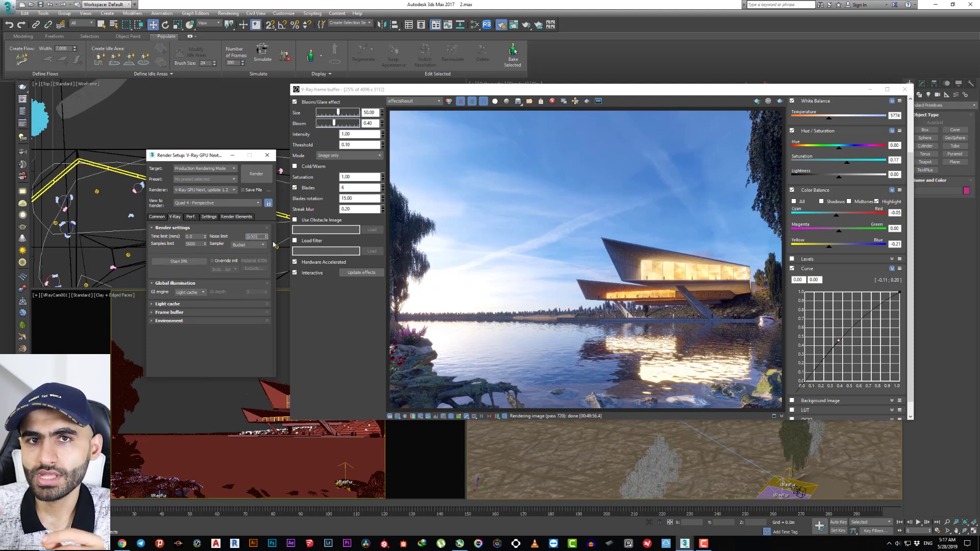
key("Return")
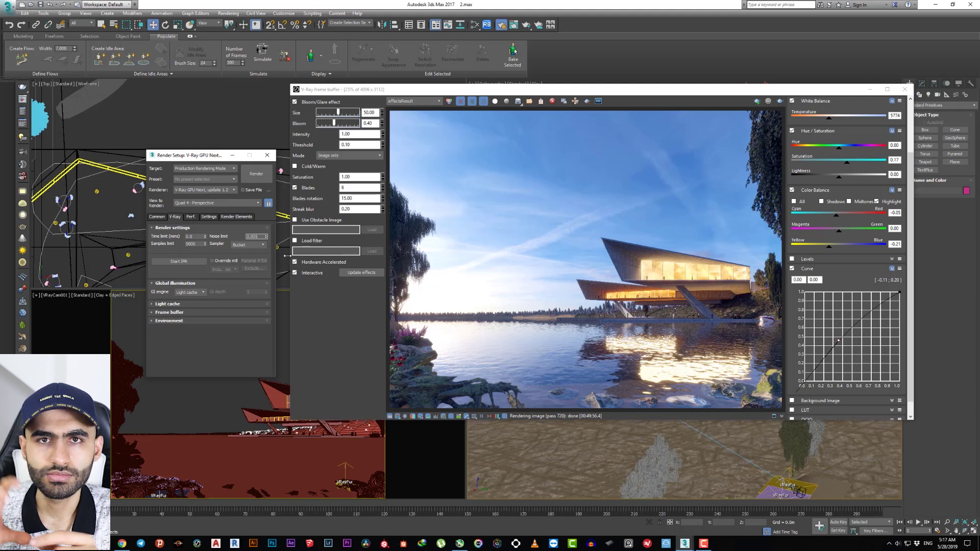
left_click(265, 180)
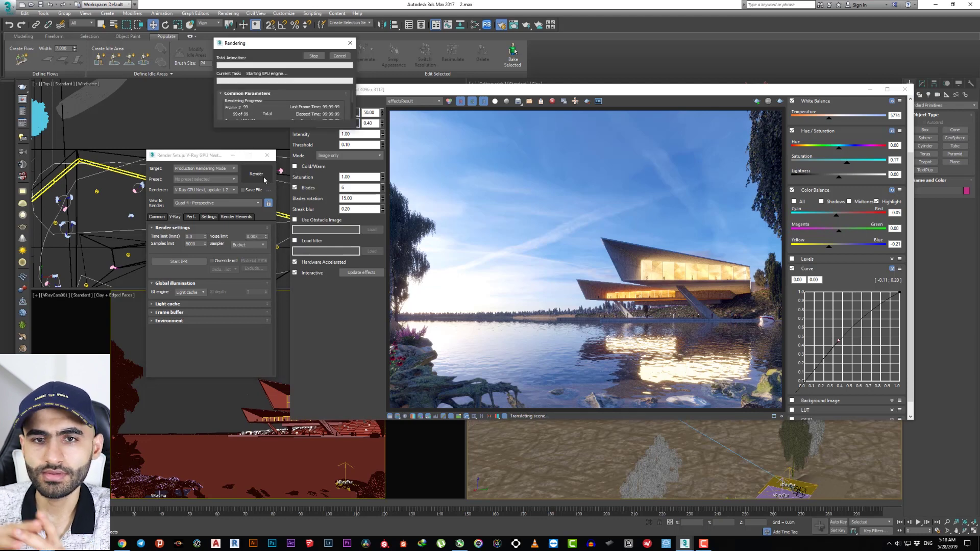